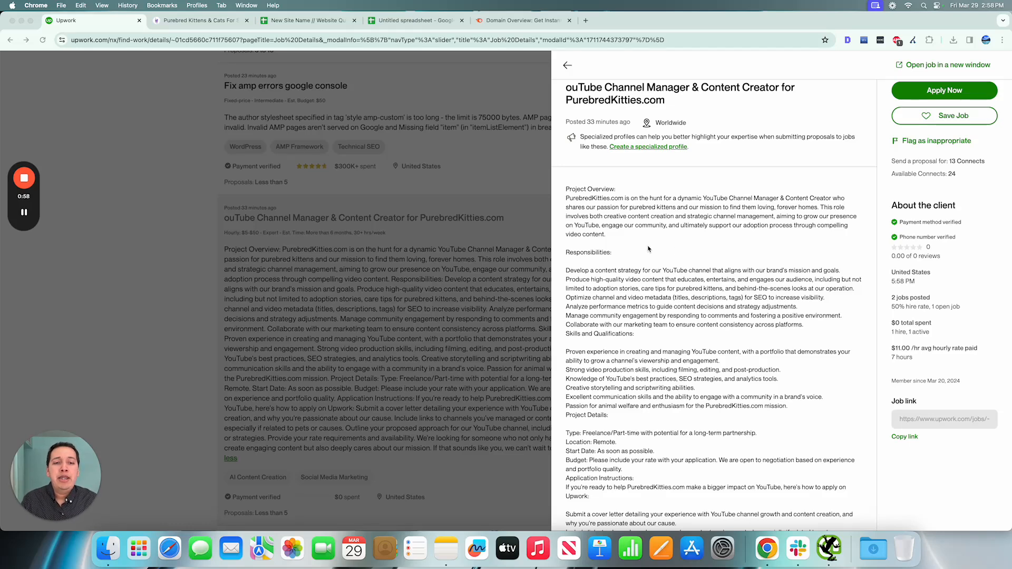
Review the YouTube Channel Manager & Content Creator job post and highlight the PurebredKitties.com domain in its title.
scroll(649, 250, up, 1)
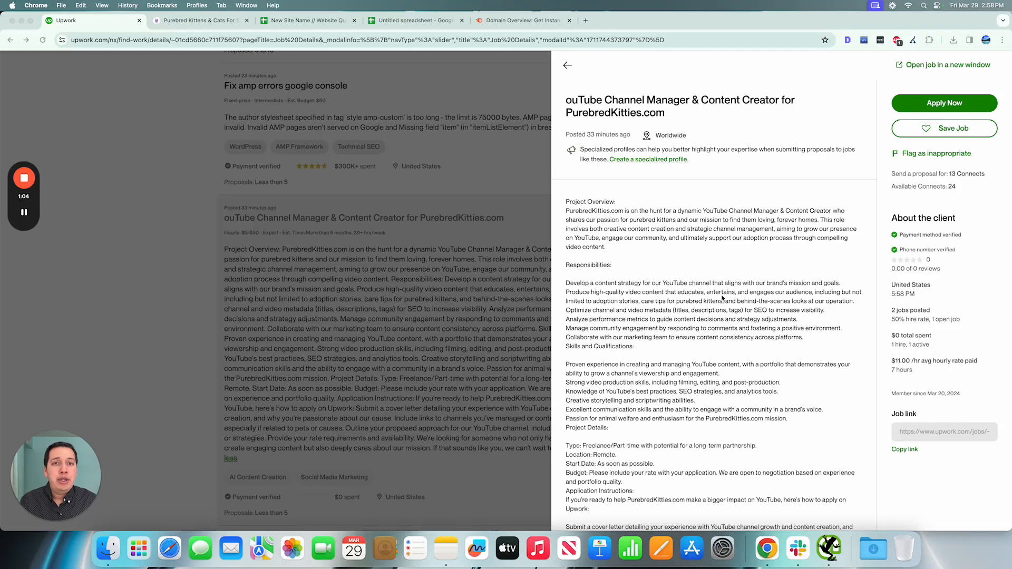
scroll(724, 304, down, 1)
scroll(724, 304, up, 1)
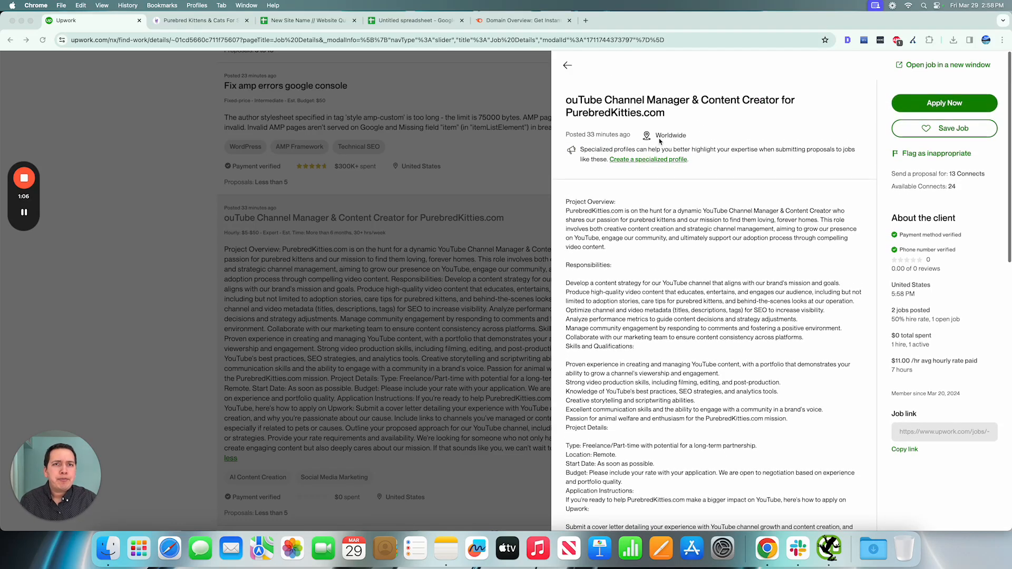
click(667, 117)
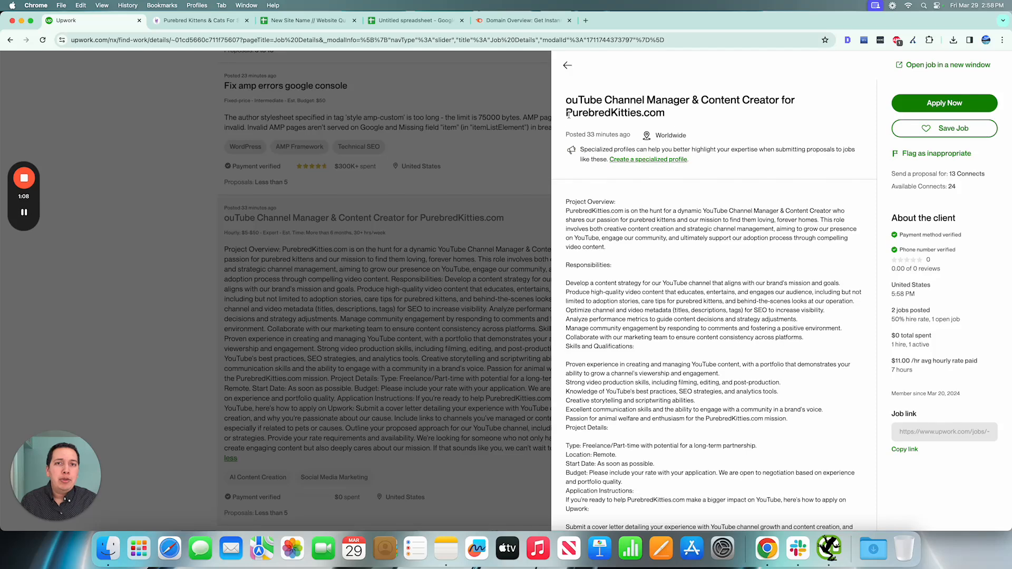
drag(566, 113, 664, 113)
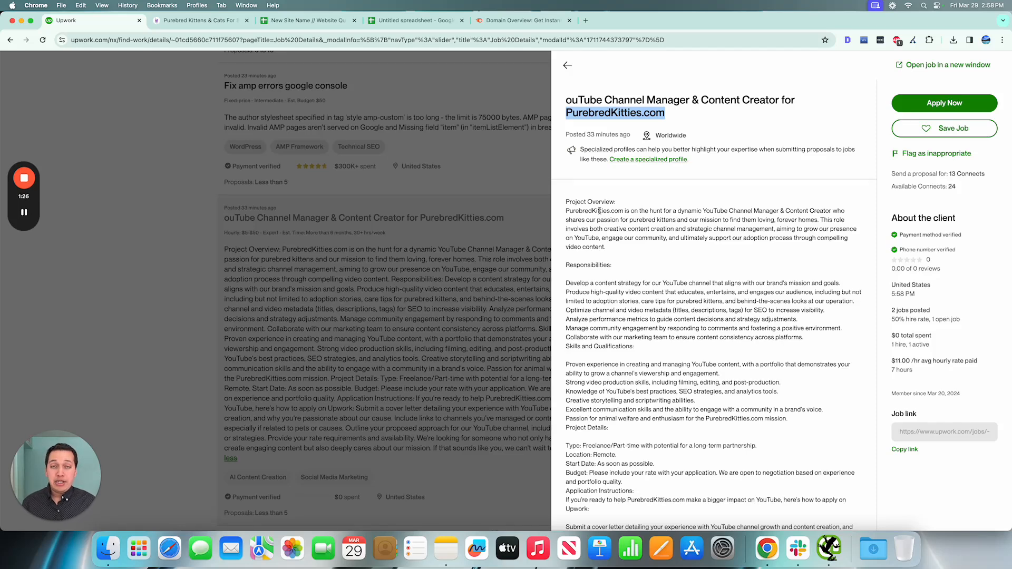
Look through the SEO overview of the job page in the Detailed extension and close it.
click(847, 40)
scroll(688, 264, down, 5)
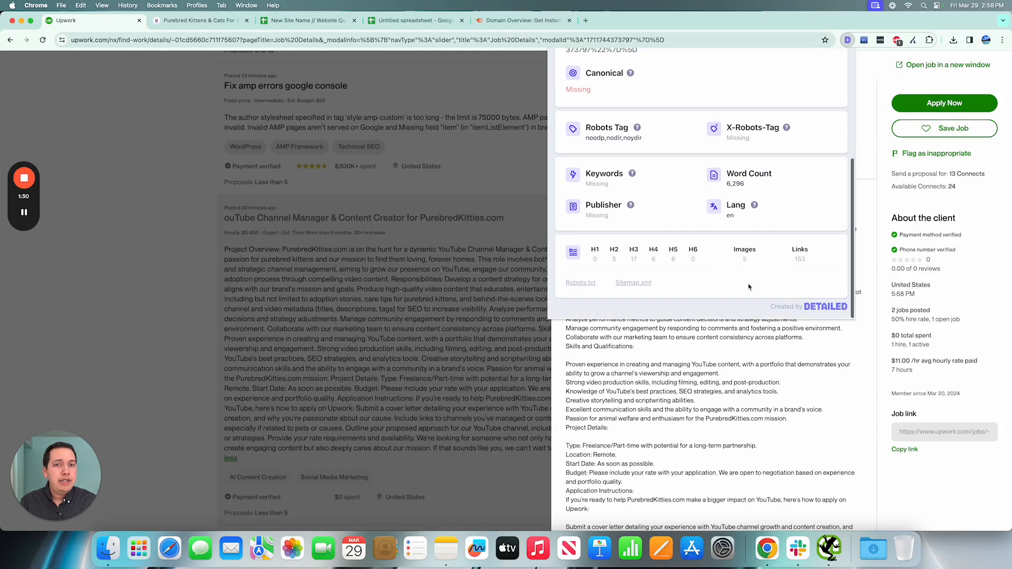
scroll(790, 263, up, 5)
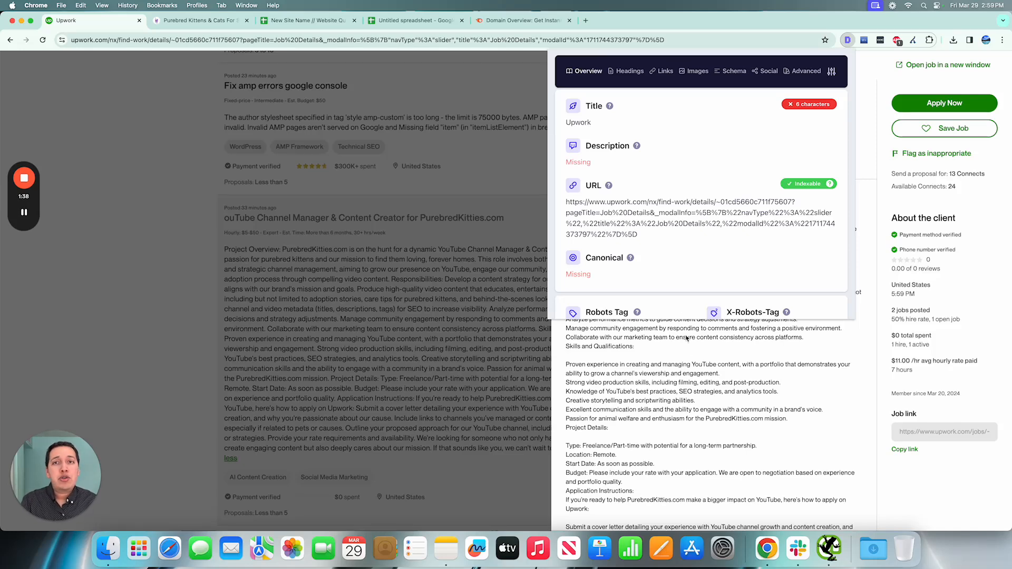
click(471, 87)
Check the untitled spreadsheet, return to the Upwork job post and read it through to the application instructions.
click(417, 20)
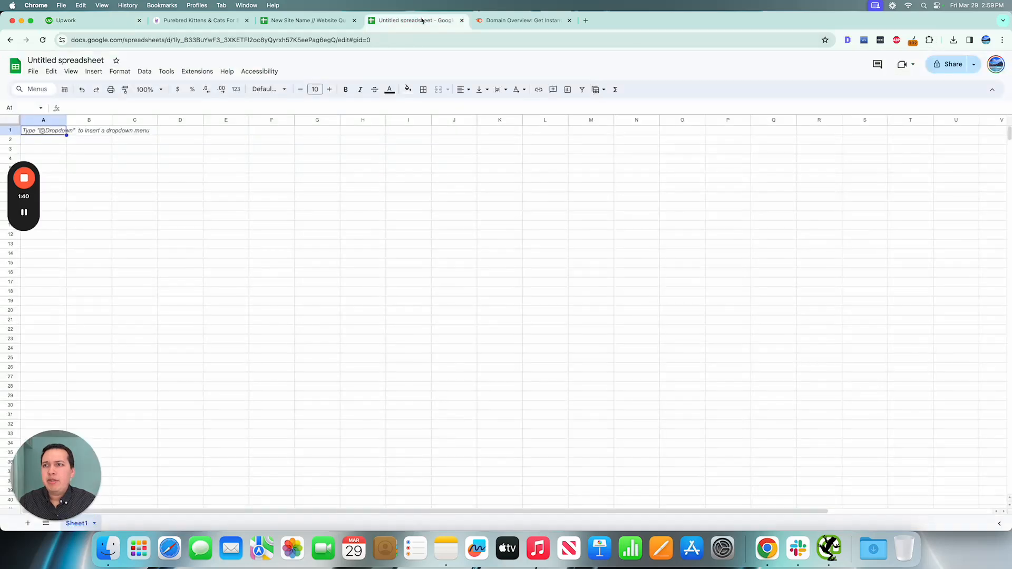
click(113, 22)
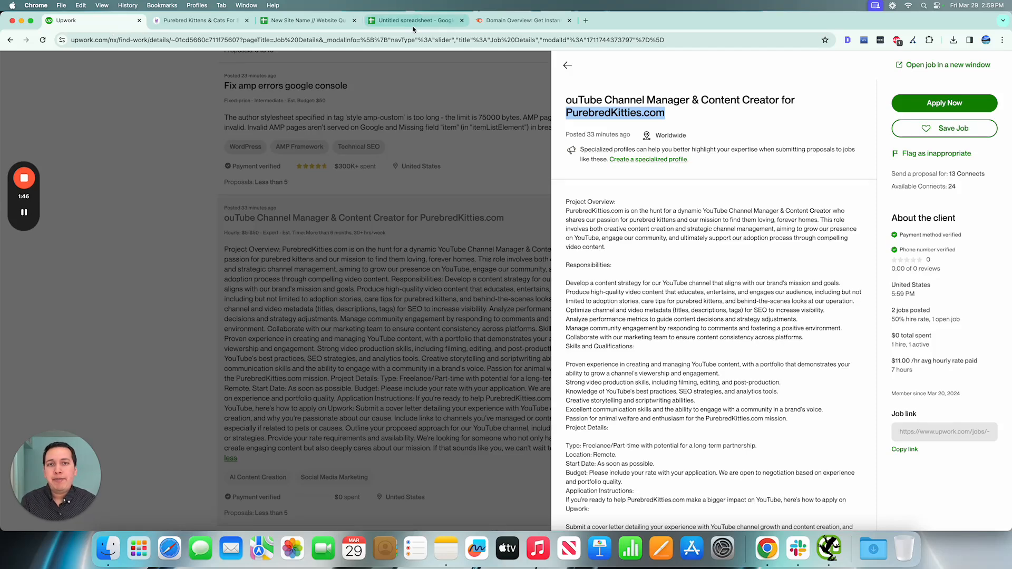
triple_click(627, 112)
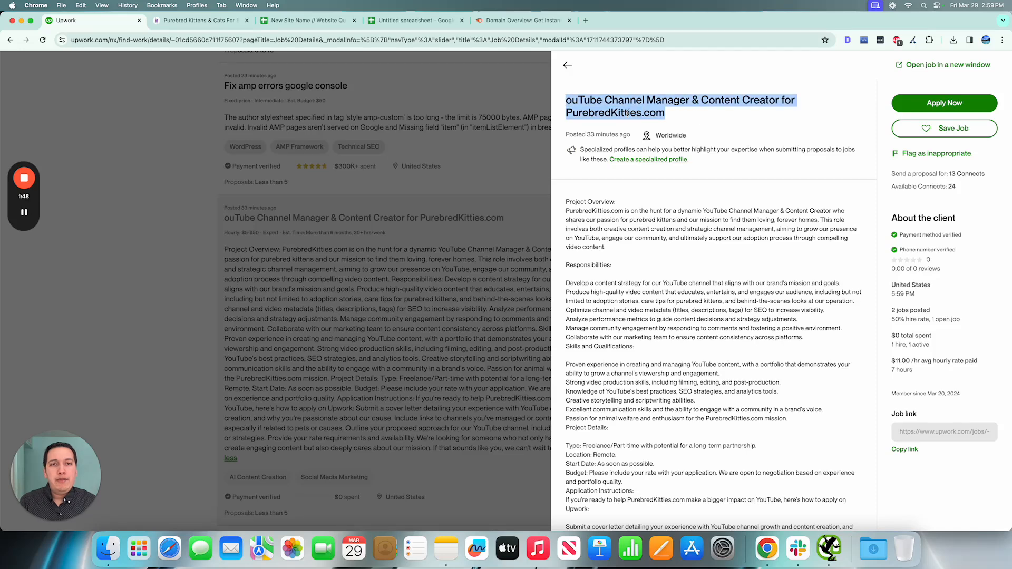
click(656, 117)
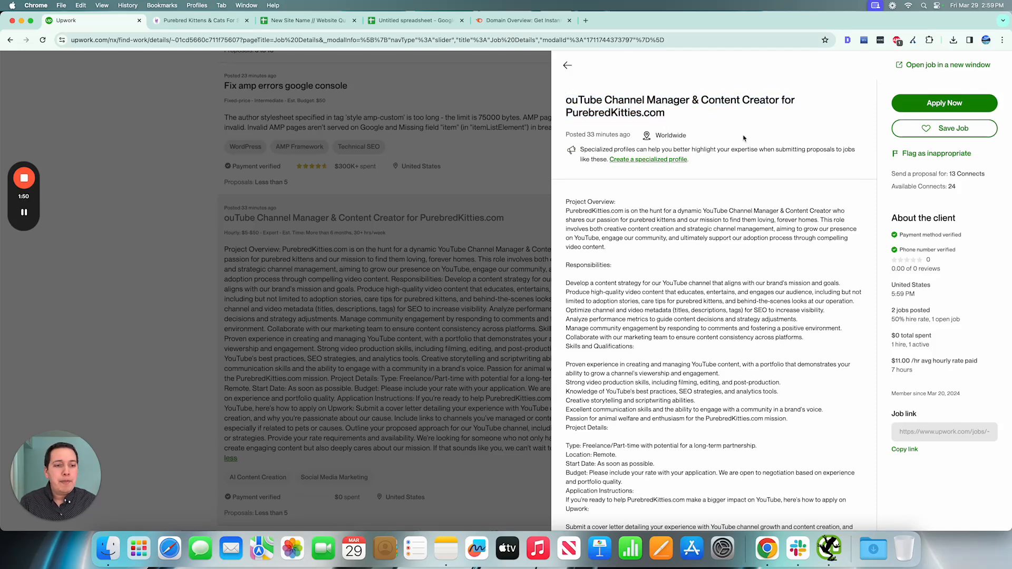
scroll(705, 266, down, 2)
scroll(705, 266, down, 5)
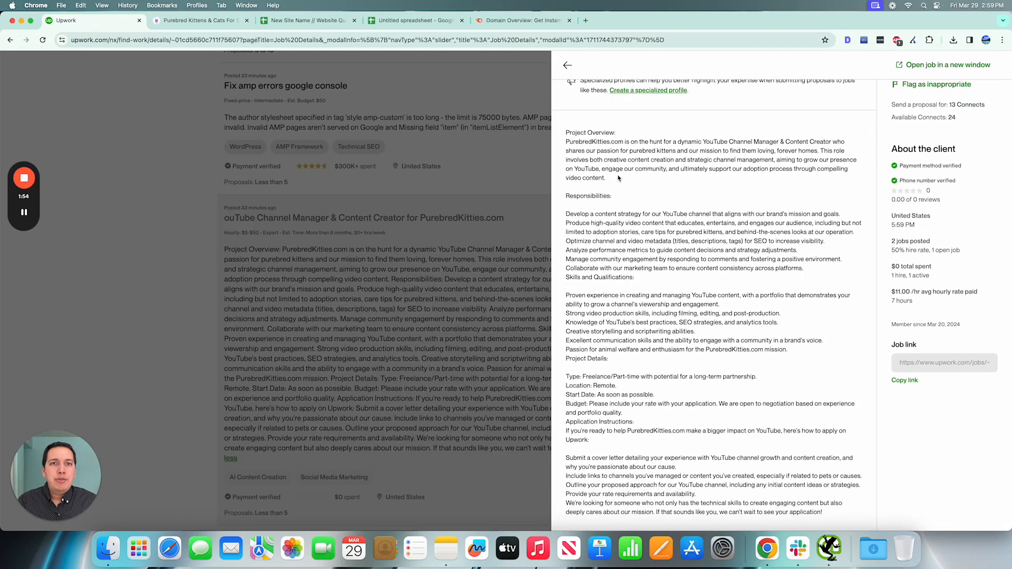
scroll(619, 178, up, 7)
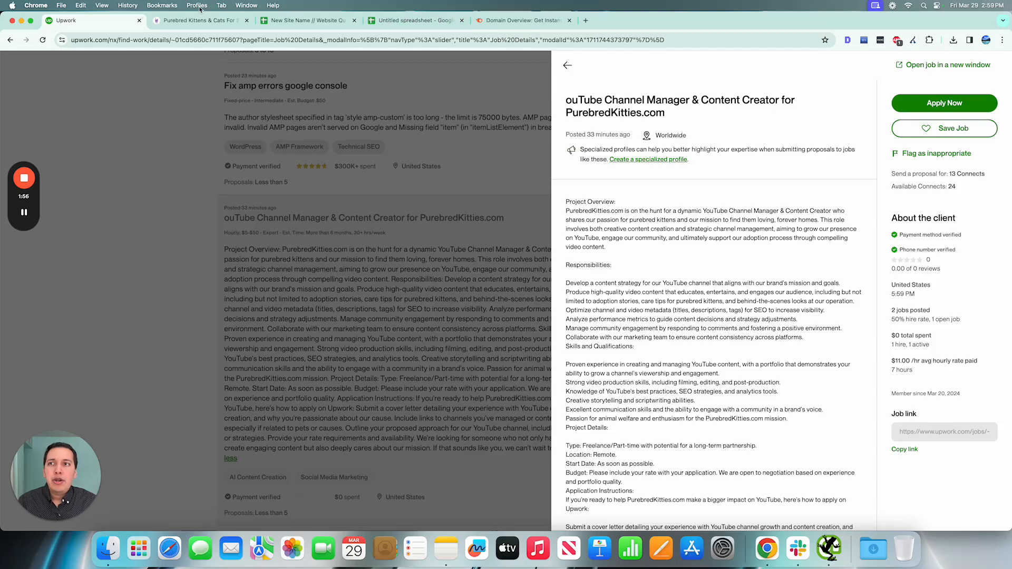
Switch to the purebredkitties.com homepage and skim it from the hero section to the All breeds list.
click(199, 20)
scroll(467, 244, down, 5)
scroll(467, 244, up, 15)
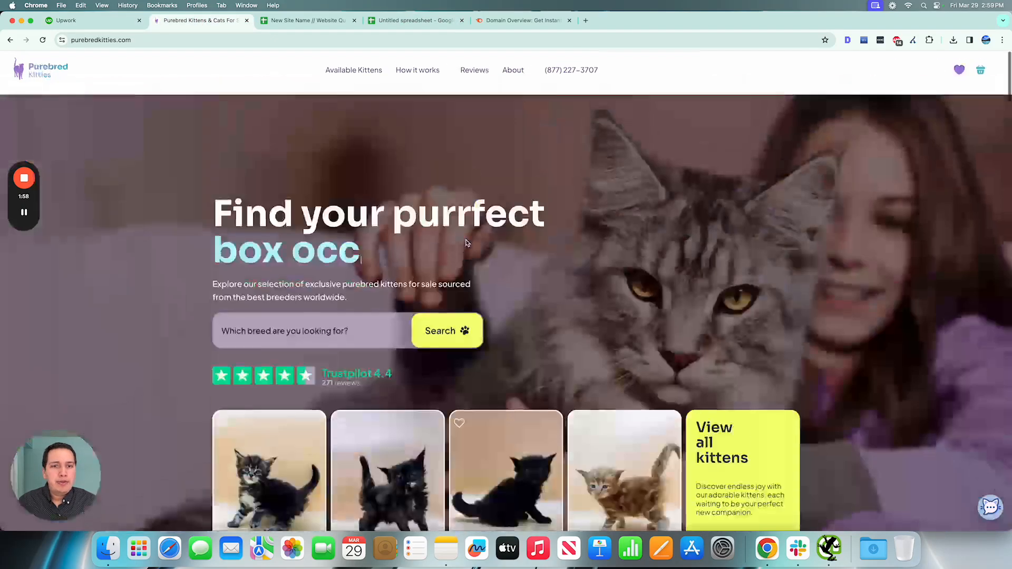
scroll(795, 198, down, 10)
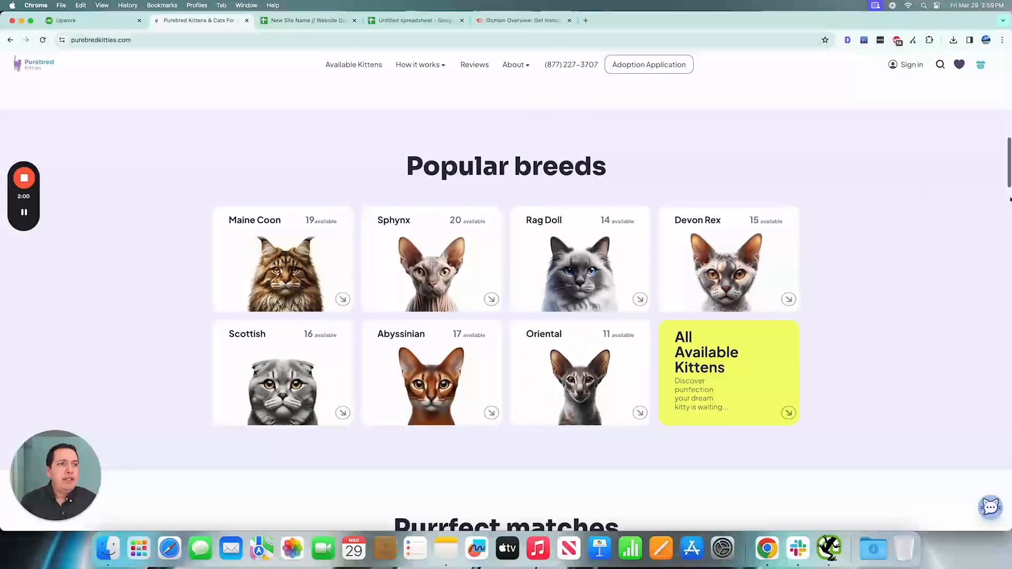
scroll(971, 258, down, 20)
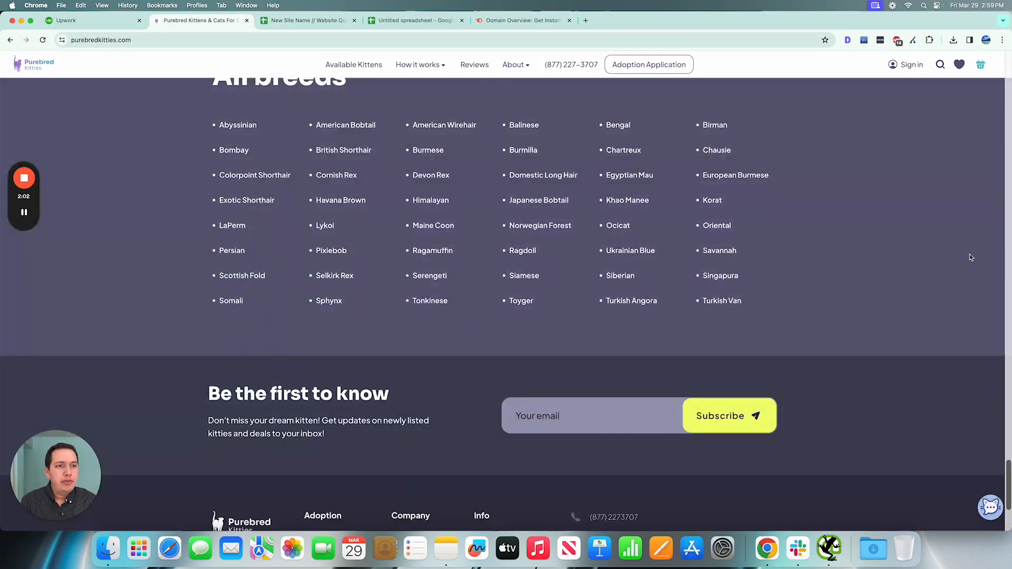
scroll(972, 257, up, 20)
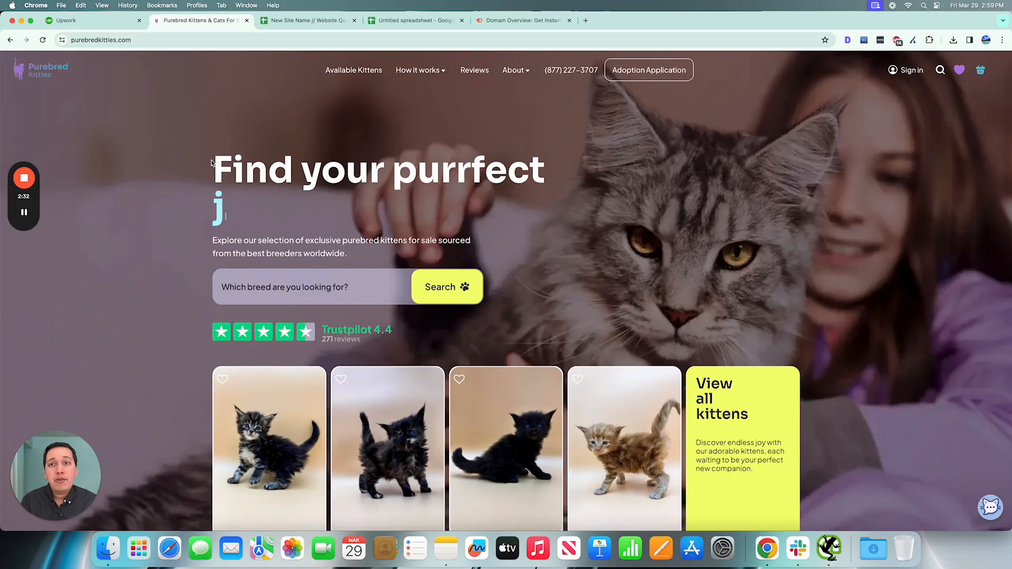
Examine the homepage's Popular breeds, Purrfect matches, Pawsome reviews and Adoption process sections.
scroll(520, 241, down, 2)
scroll(521, 240, up, 2)
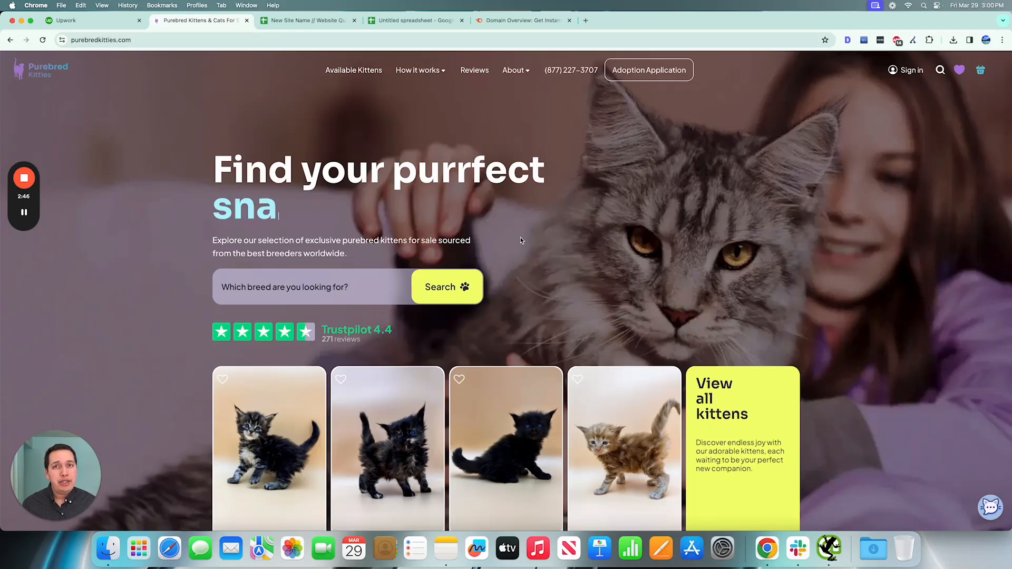
scroll(521, 226, down, 7)
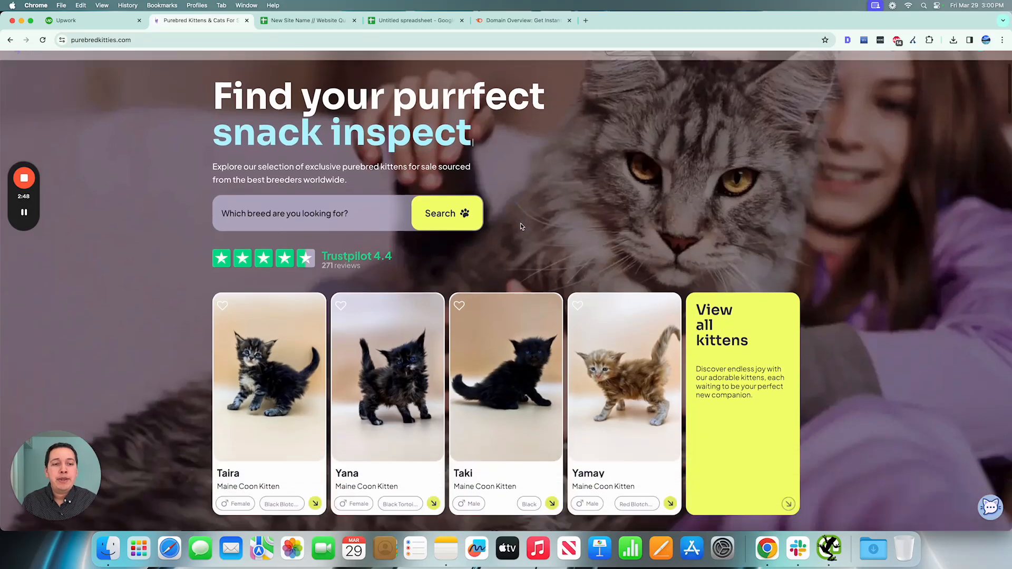
scroll(734, 332, down, 13)
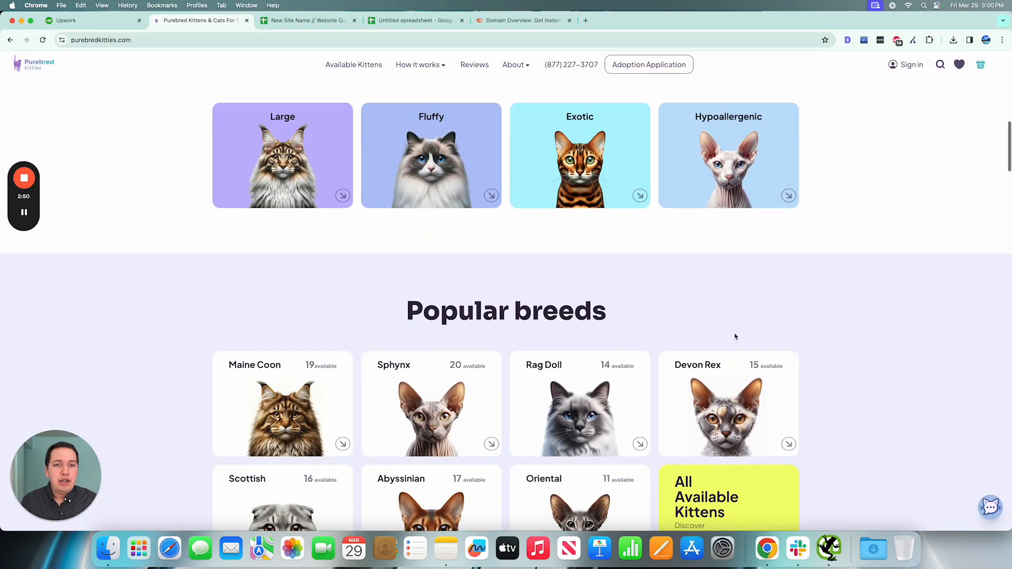
scroll(733, 331, down, 2)
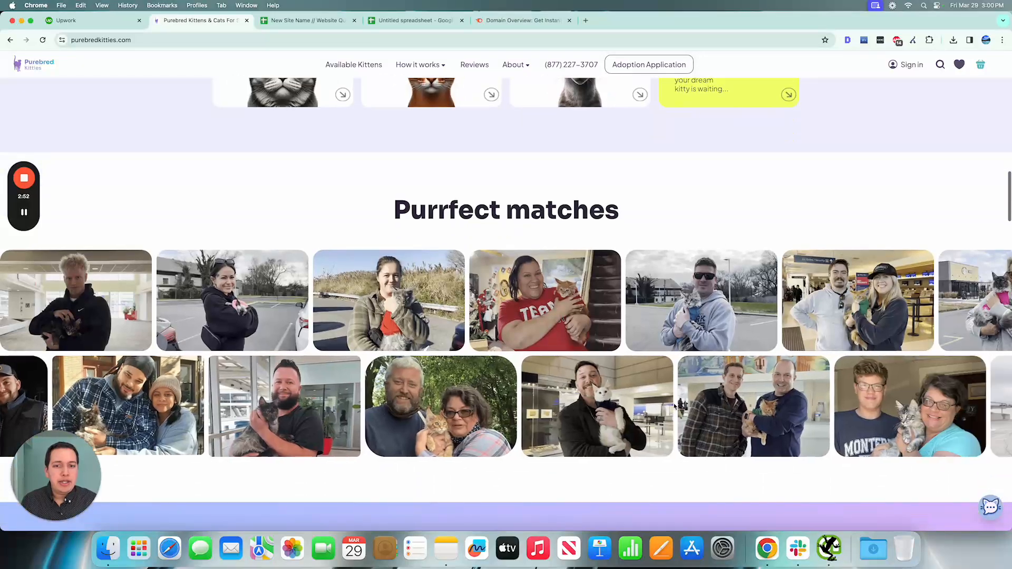
scroll(734, 311, down, 2)
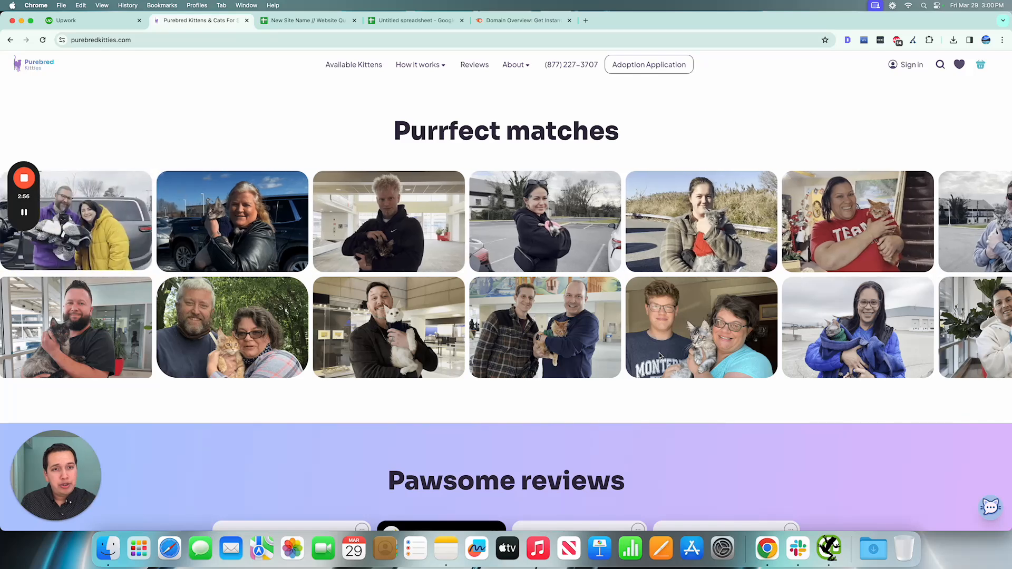
scroll(562, 241, down, 2)
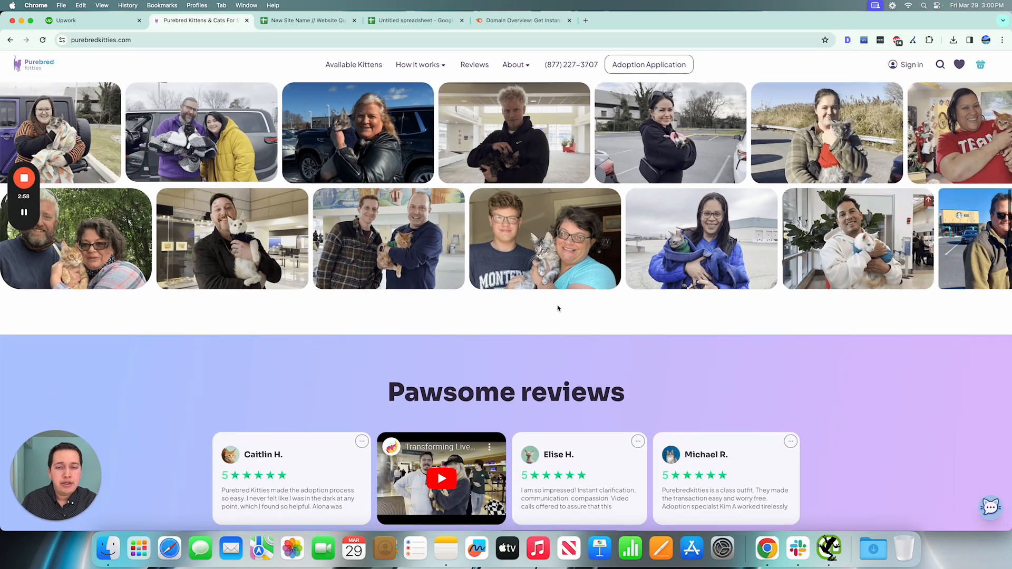
scroll(467, 284, down, 1)
scroll(467, 285, down, 5)
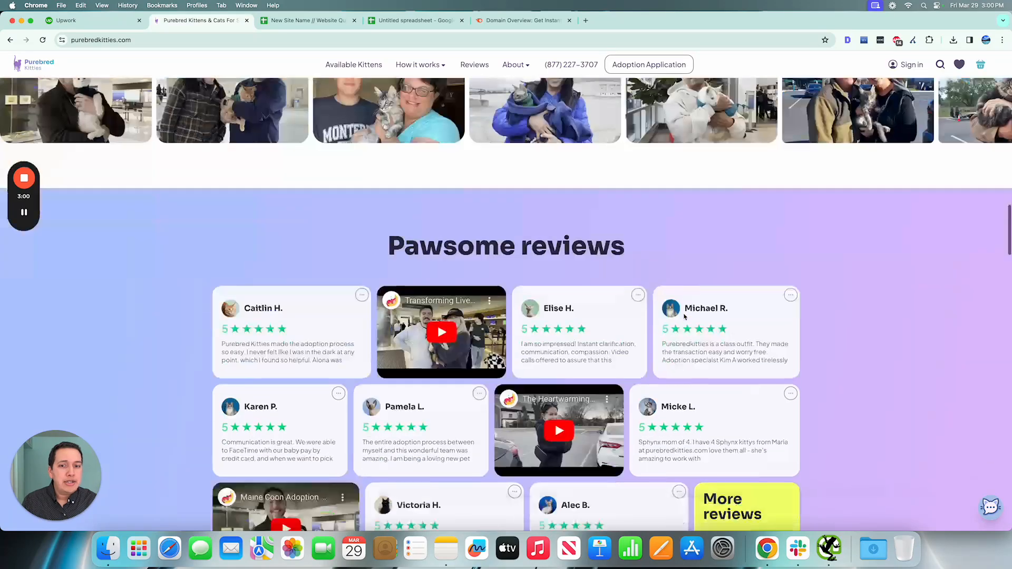
scroll(805, 372, down, 10)
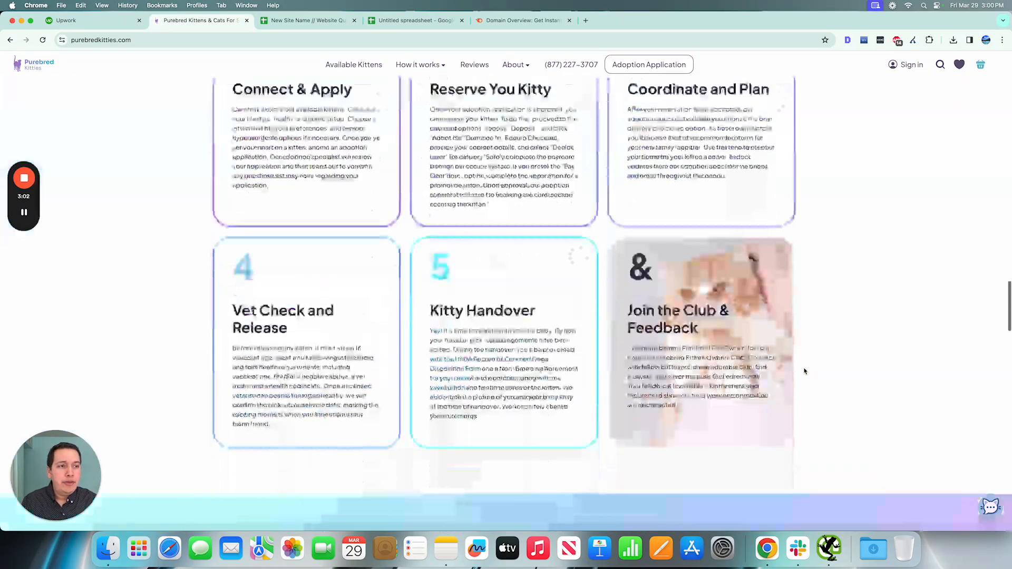
scroll(805, 372, up, 2)
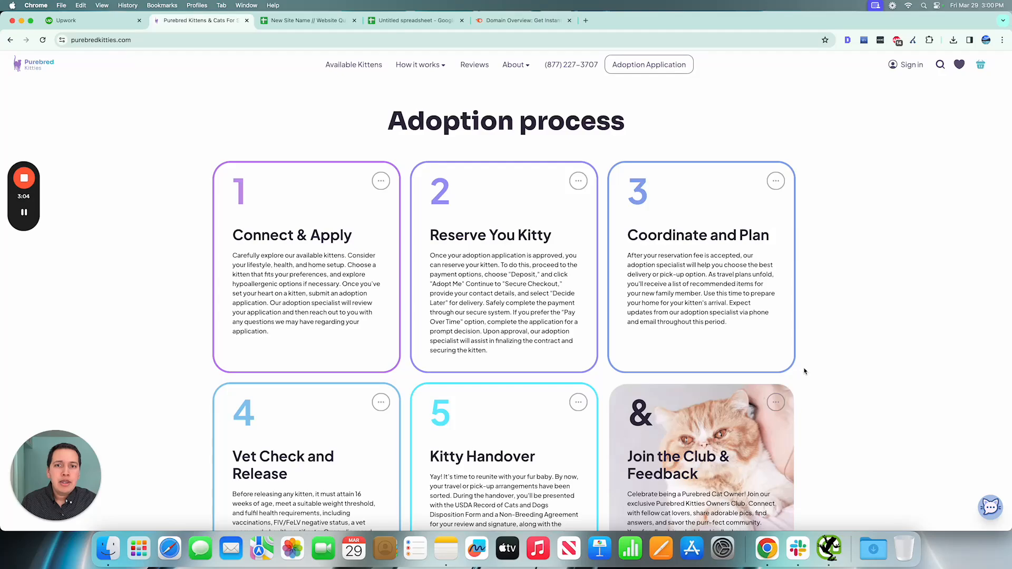
scroll(804, 372, up, 20)
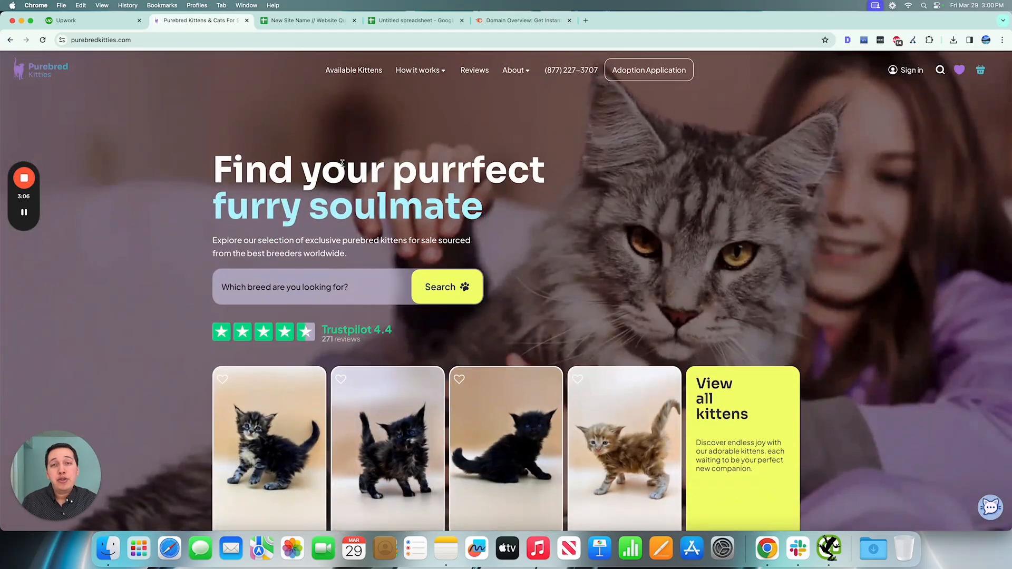
Highlight the homepage's "Find your purrfect" headline and the intro text and search box below it.
drag(205, 171, 490, 223)
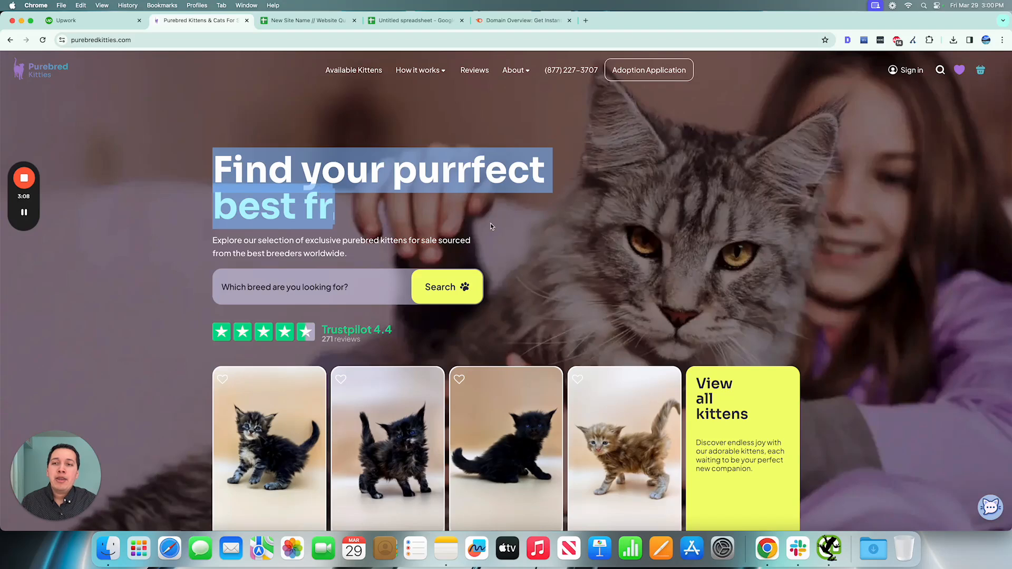
click(490, 223)
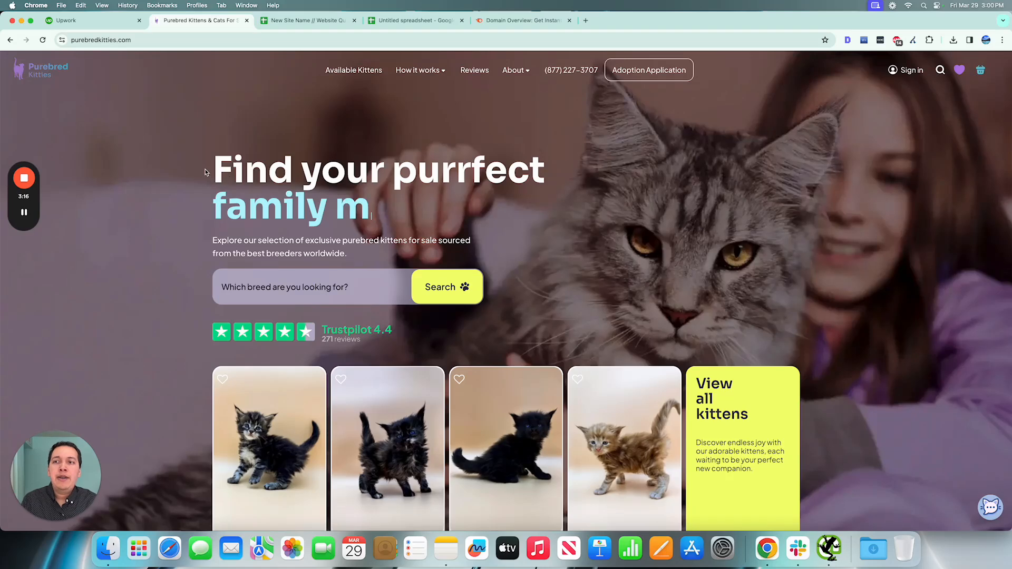
drag(205, 173, 441, 288)
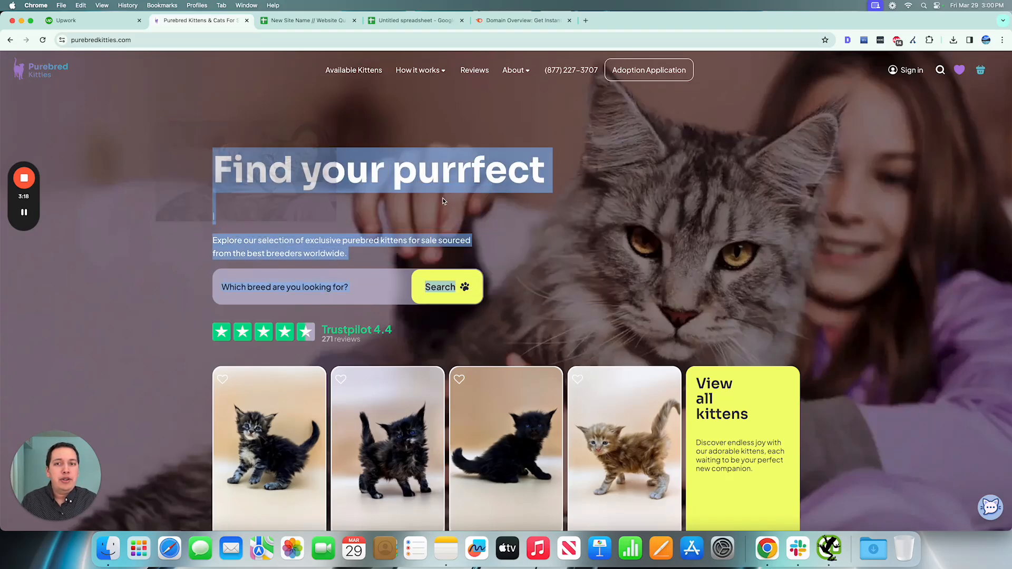
click(443, 201)
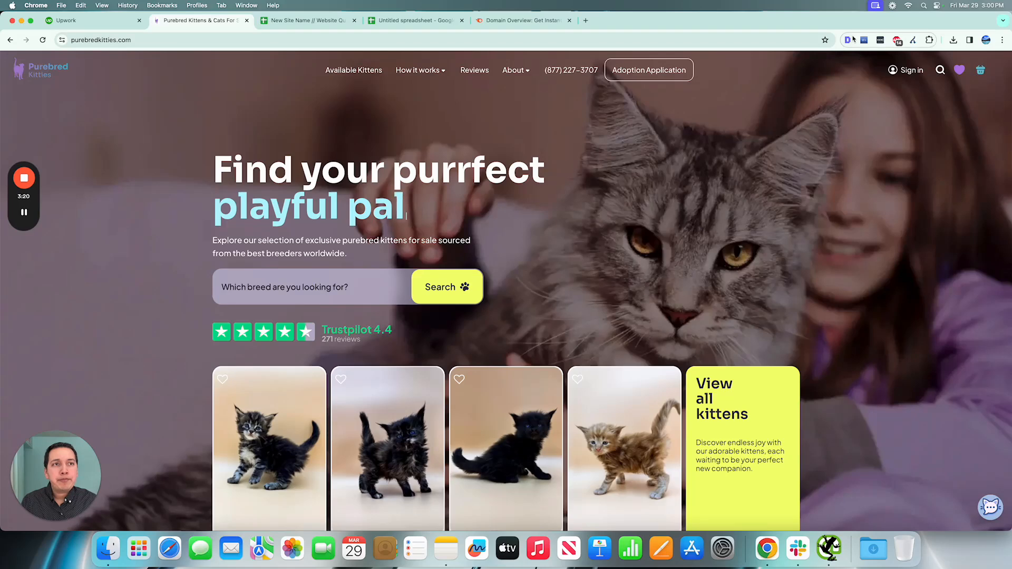
Inspect the homepage's metadata and heading structure in the Detailed extension, highlighting the H1 "Find your purrfect".
click(853, 40)
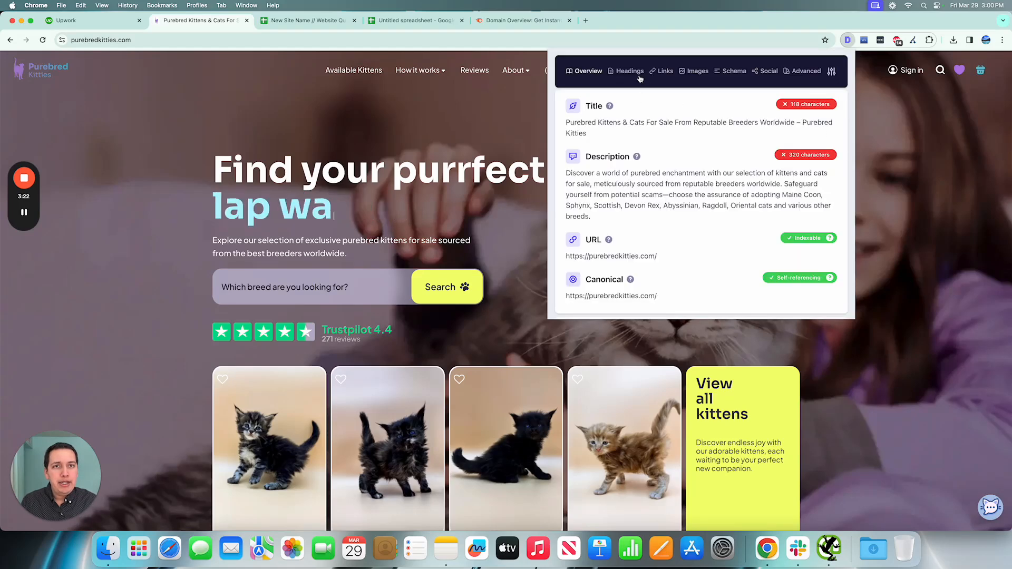
click(640, 73)
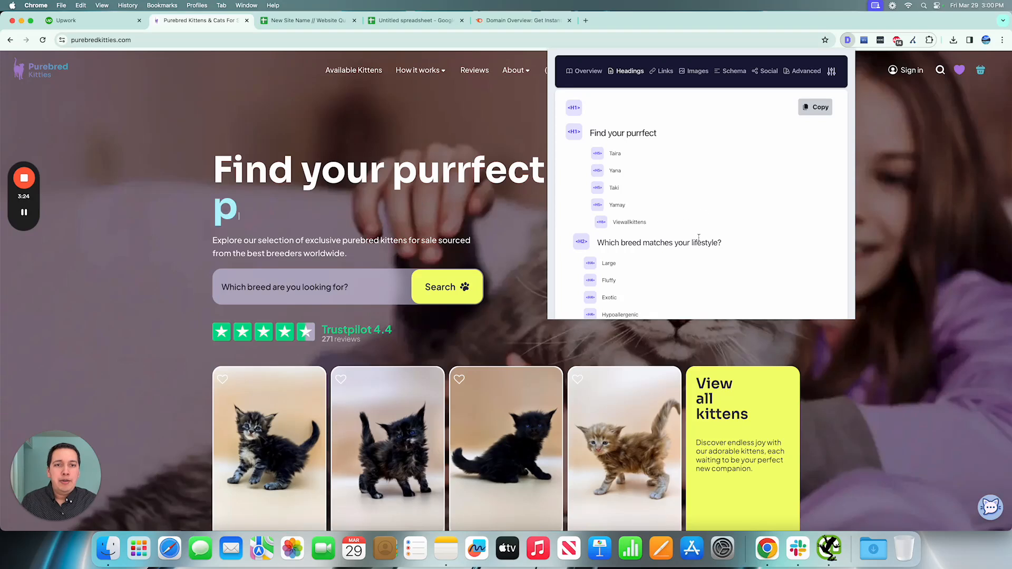
scroll(691, 211, down, 5)
scroll(700, 242, up, 5)
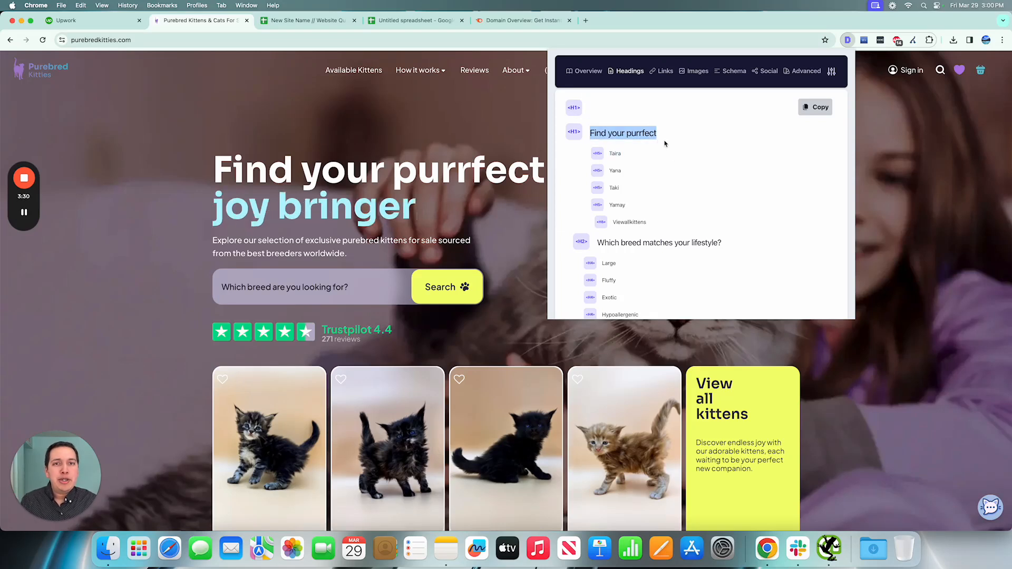
triple_click(600, 134)
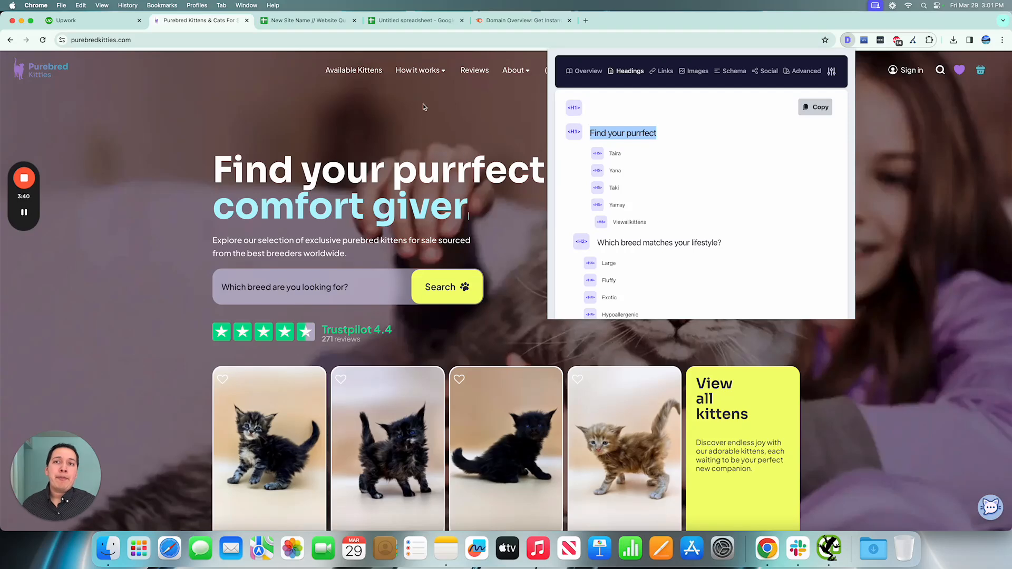
Check the untitled spreadsheet again and go back to the PurebredKitties.com job post on Upwork.
click(417, 20)
click(101, 20)
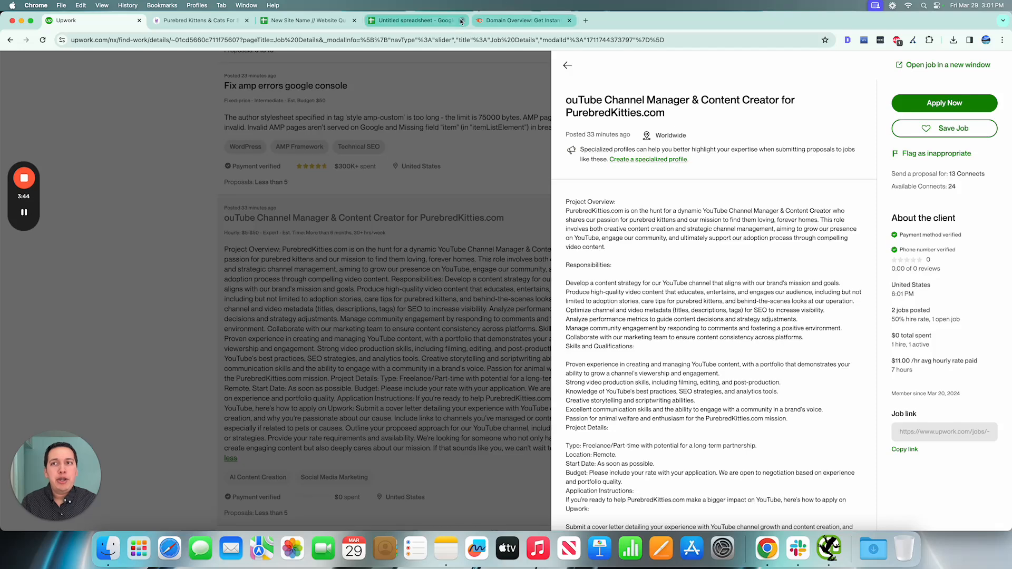
Return to the PurebredKitties.com homepage and highlight the "Find your purrfect" headline with its rotating second line.
click(200, 20)
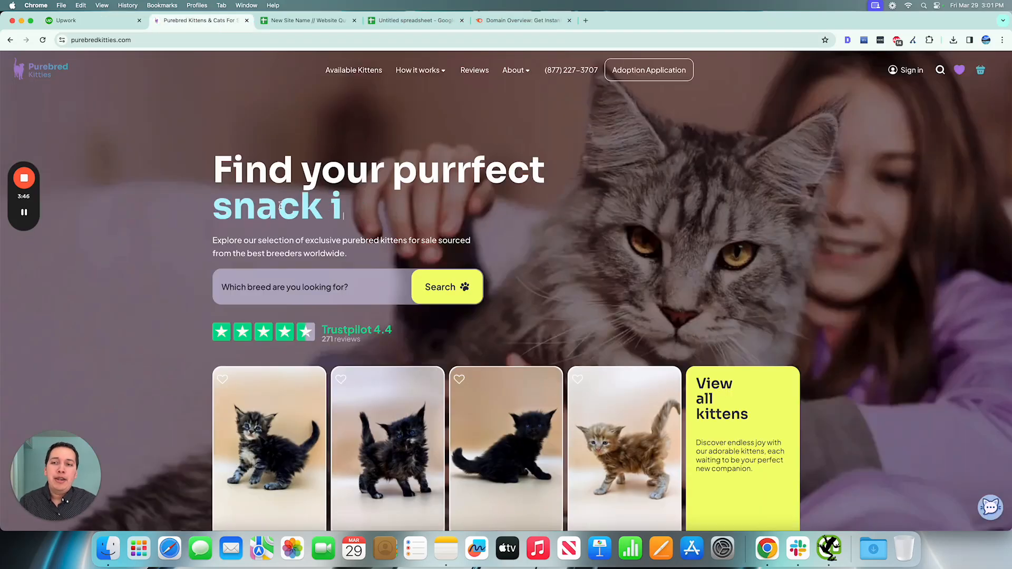
drag(213, 158, 515, 211)
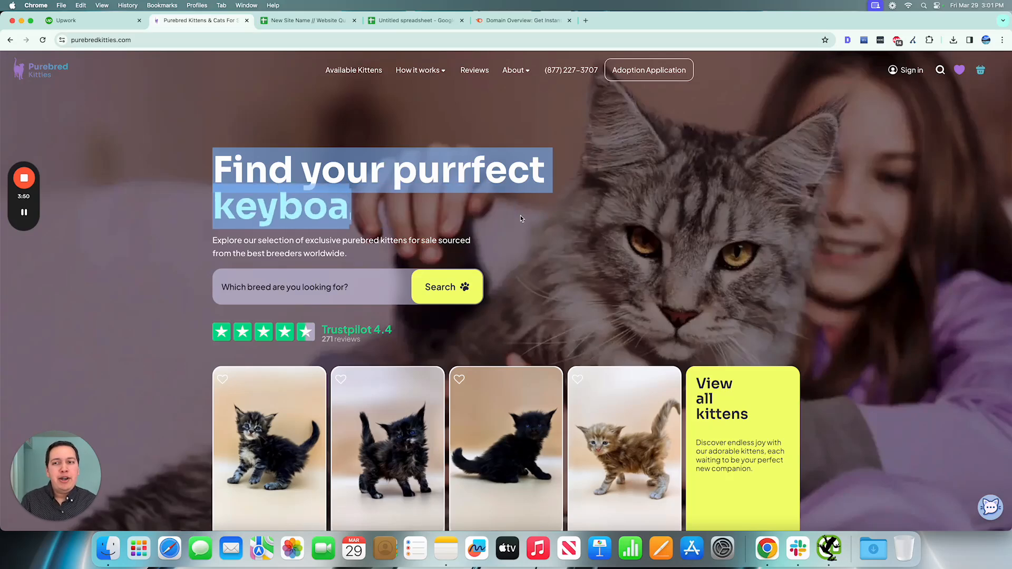
scroll(582, 249, down, 2)
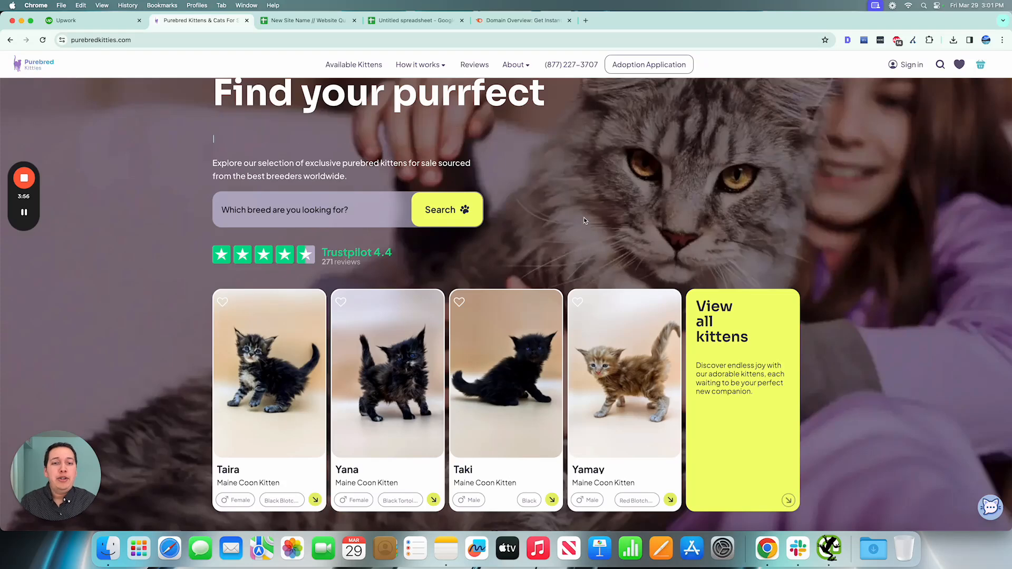
scroll(584, 219, up, 2)
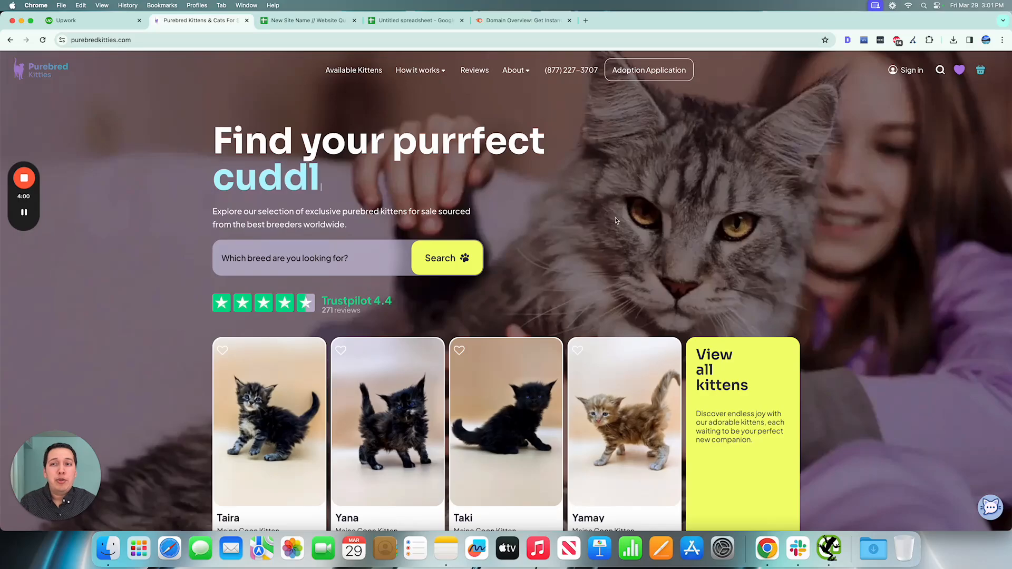
scroll(615, 217, down, 1)
scroll(479, 179, up, 2)
Examine the lower homepage down to the newsletter sign-up and the footer with its links, contact details and association logos.
scroll(369, 180, down, 20)
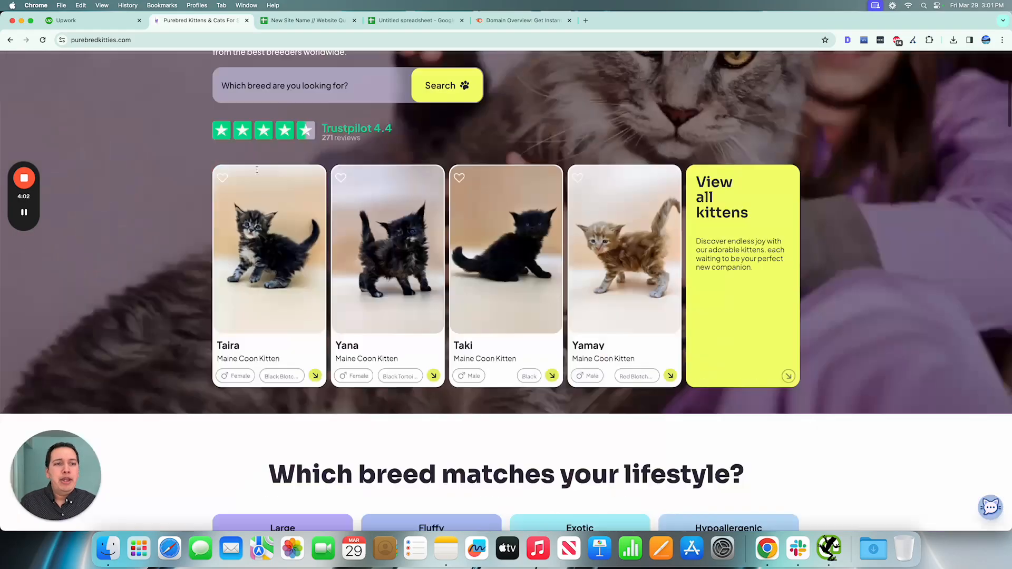
scroll(257, 172, down, 20)
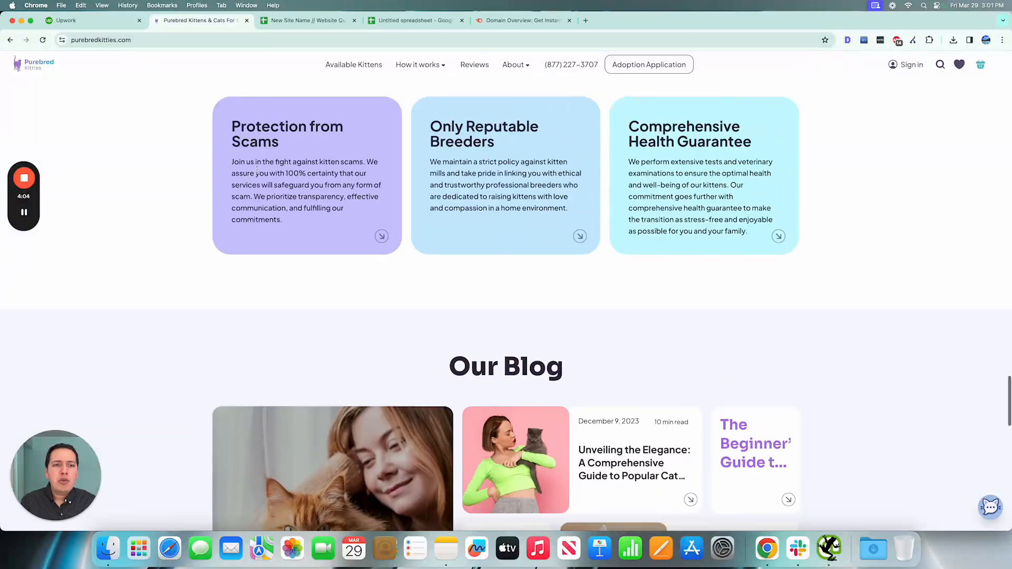
scroll(307, 138, up, 1)
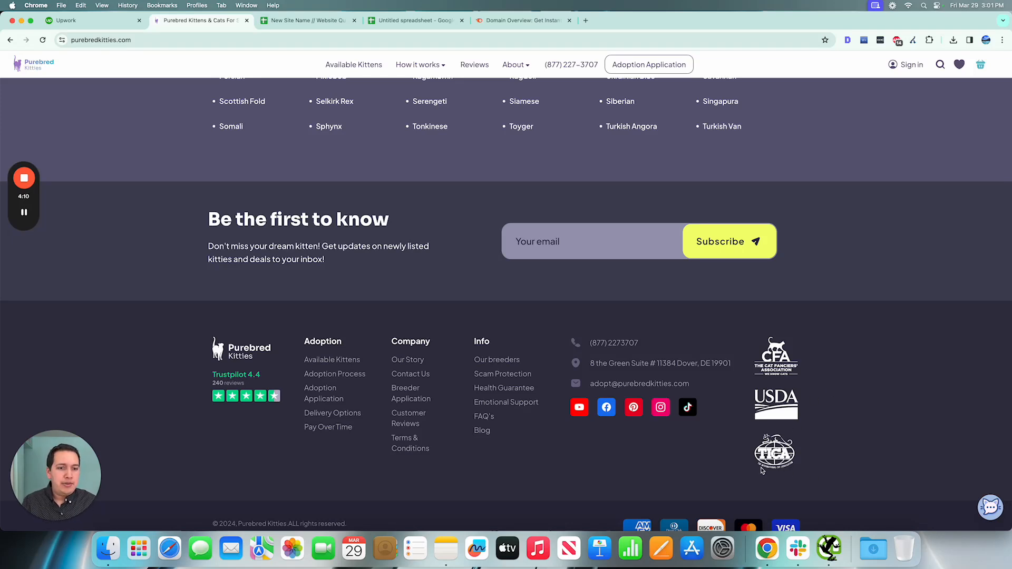
scroll(829, 386, down, 1)
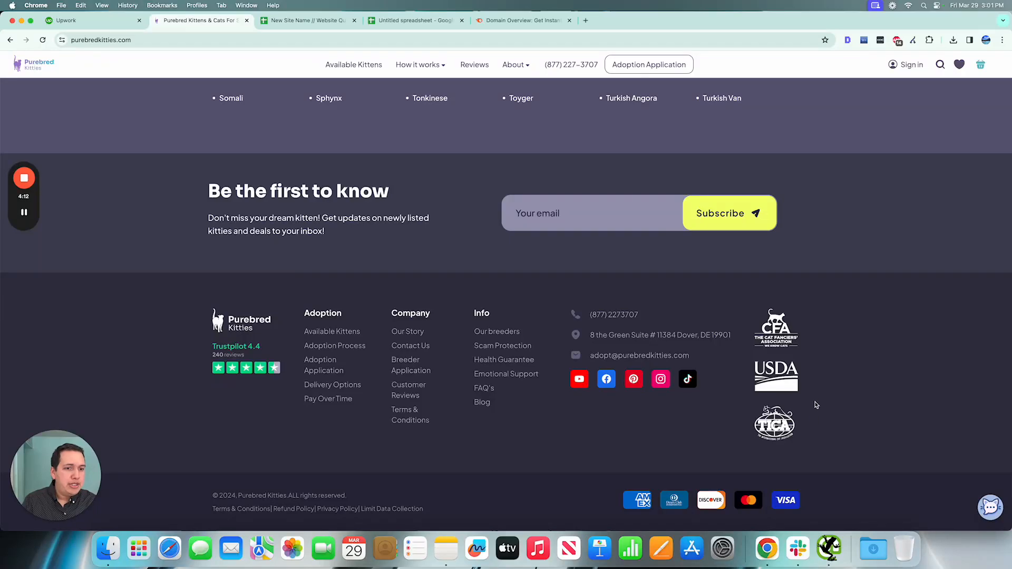
scroll(813, 387, up, 2)
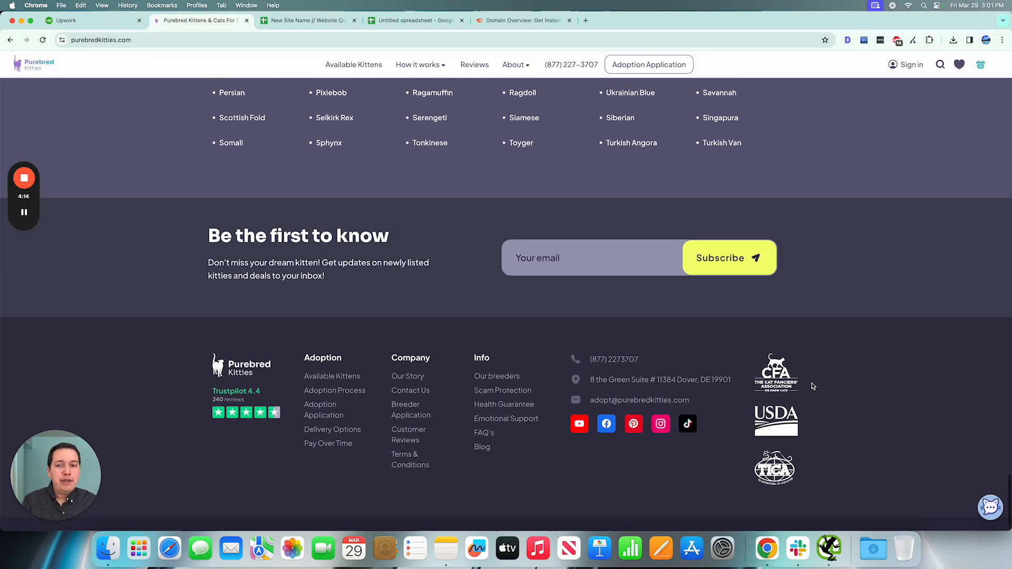
scroll(813, 387, up, 2)
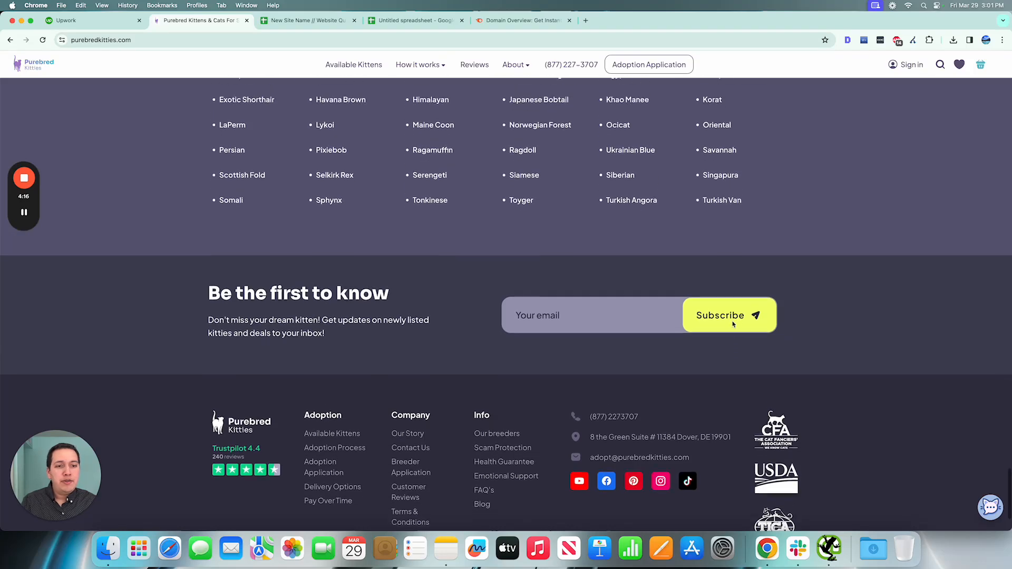
Review the homepage's All breeds link list and the blog articles above it.
scroll(524, 300, up, 1)
scroll(523, 280, up, 10)
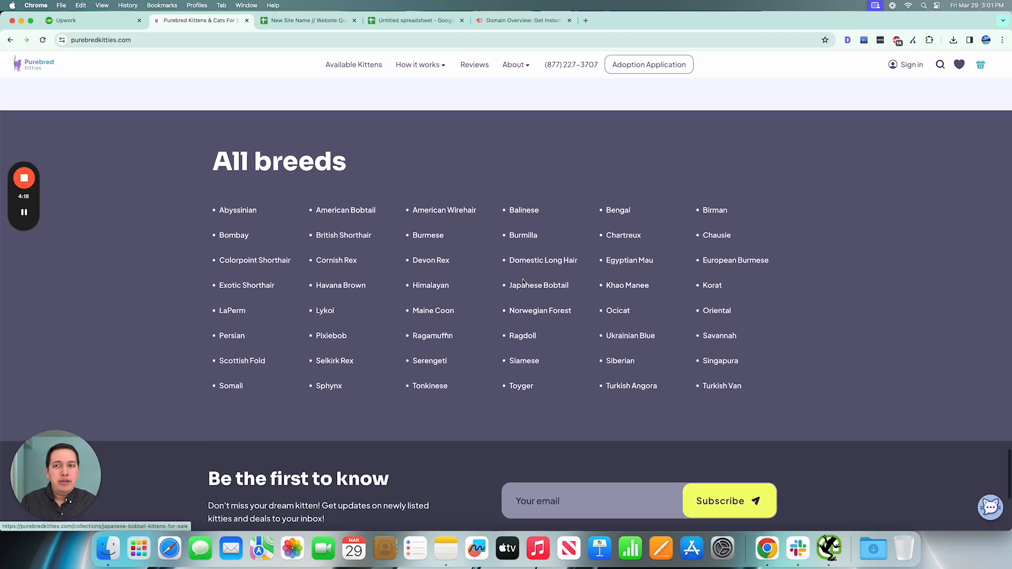
scroll(330, 322, up, 1)
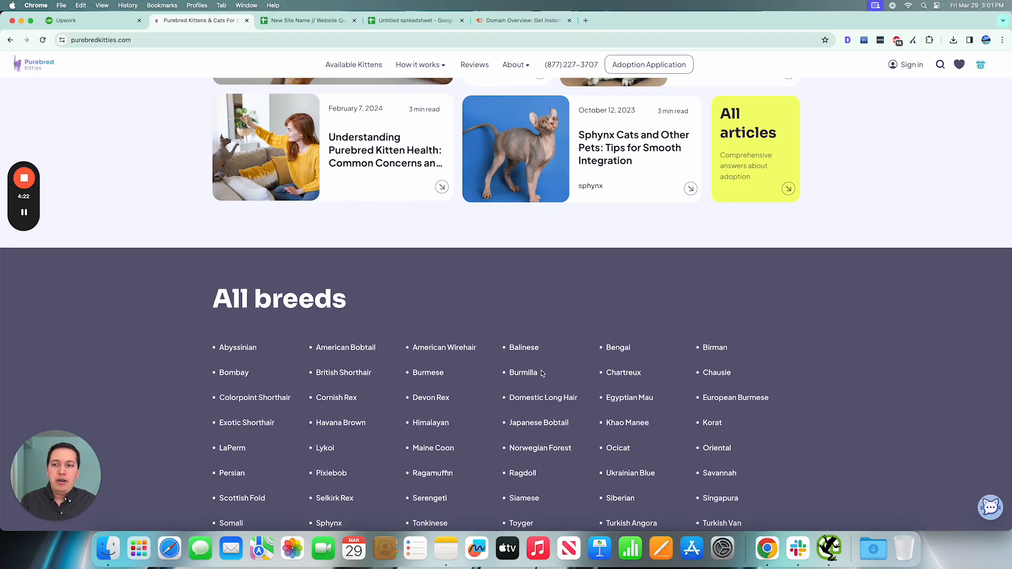
scroll(541, 373, up, 9)
Open the Himalayan kittens collection from the All breeds list, review its availability and About the Breed sections, and return to the homepage.
scroll(522, 264, down, 14)
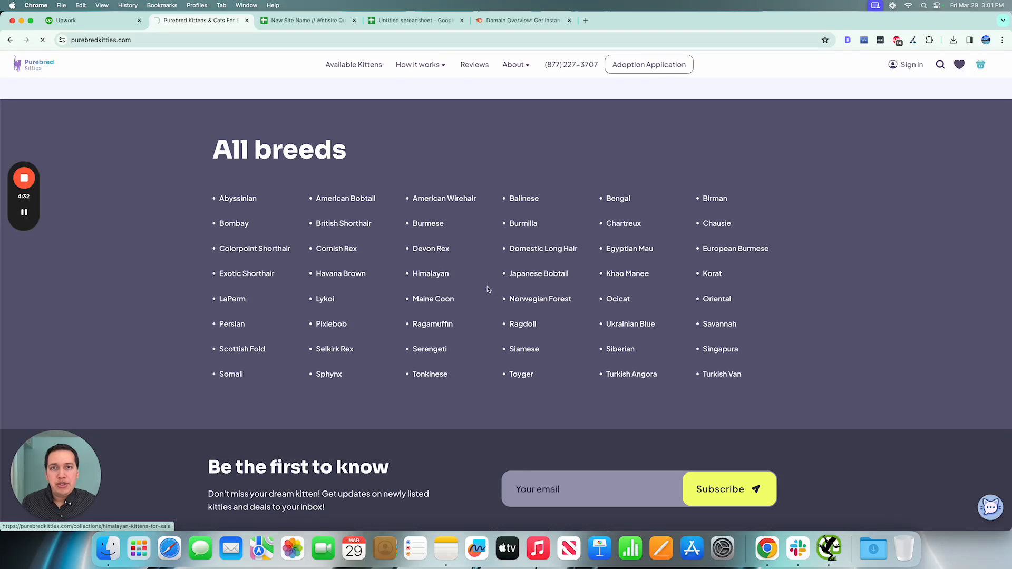
scroll(500, 293, down, 6)
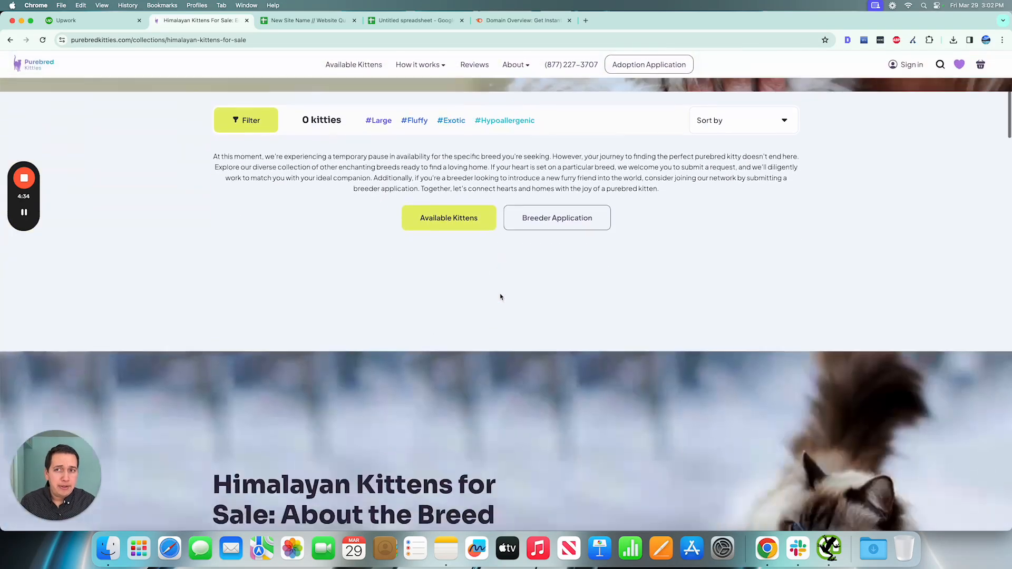
key(super+l)
scroll(313, 305, down, 15)
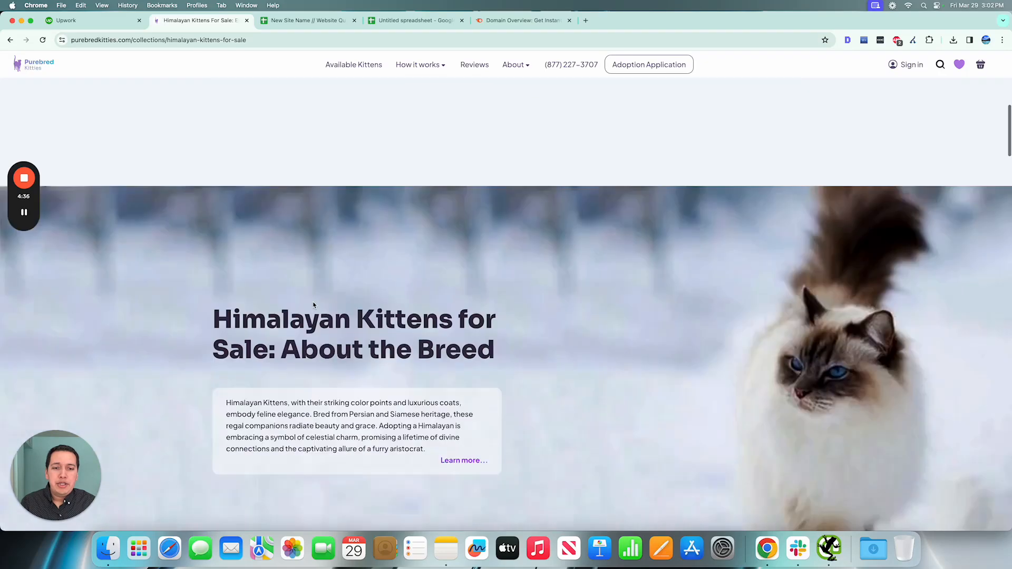
scroll(312, 302, left, 5)
Look over the homepage from "Why you can trust us" up to the hero area and the "Which breed matches your lifestyle?" section.
scroll(569, 259, up, 20)
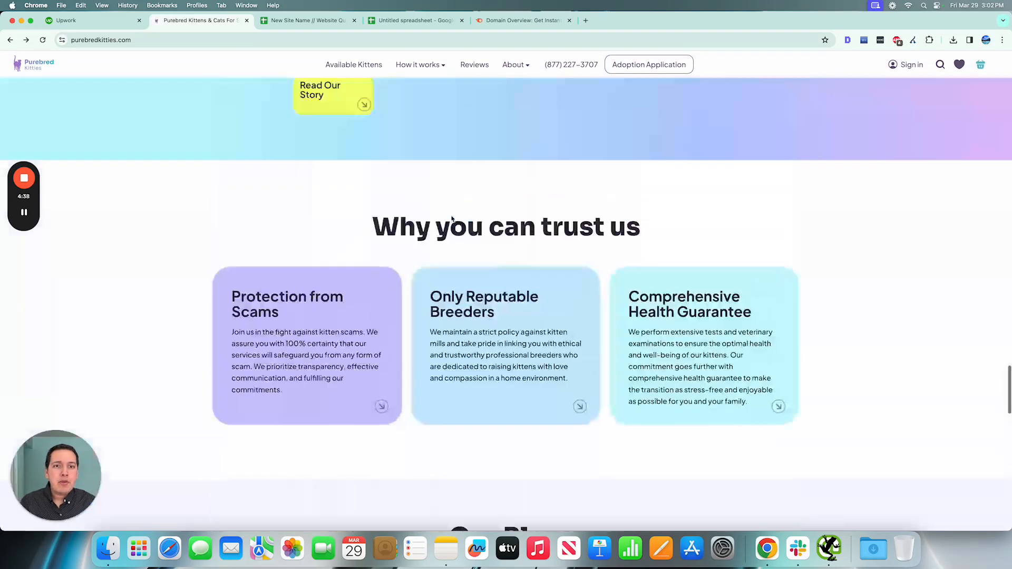
scroll(688, 294, up, 20)
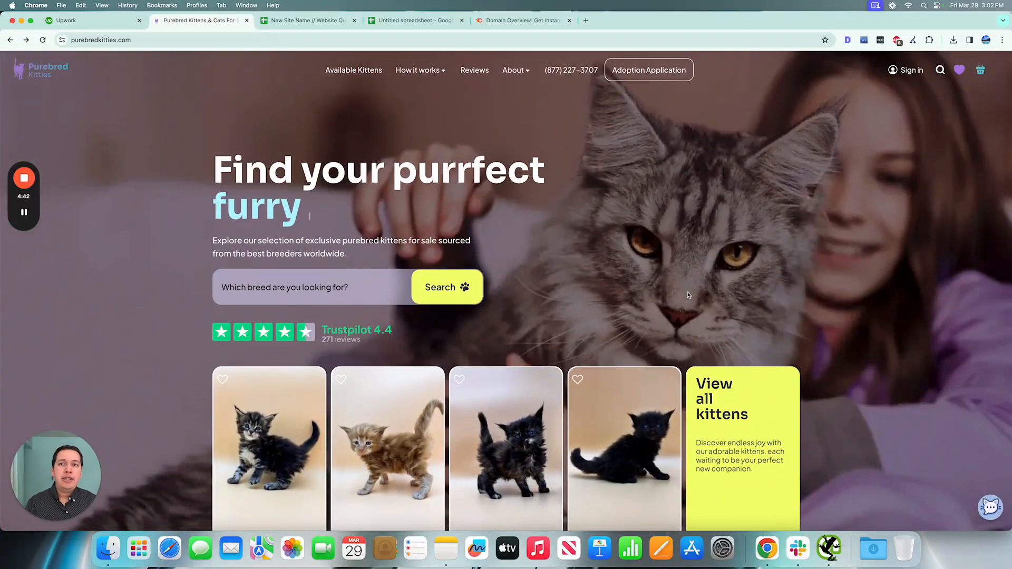
scroll(688, 295, down, 8)
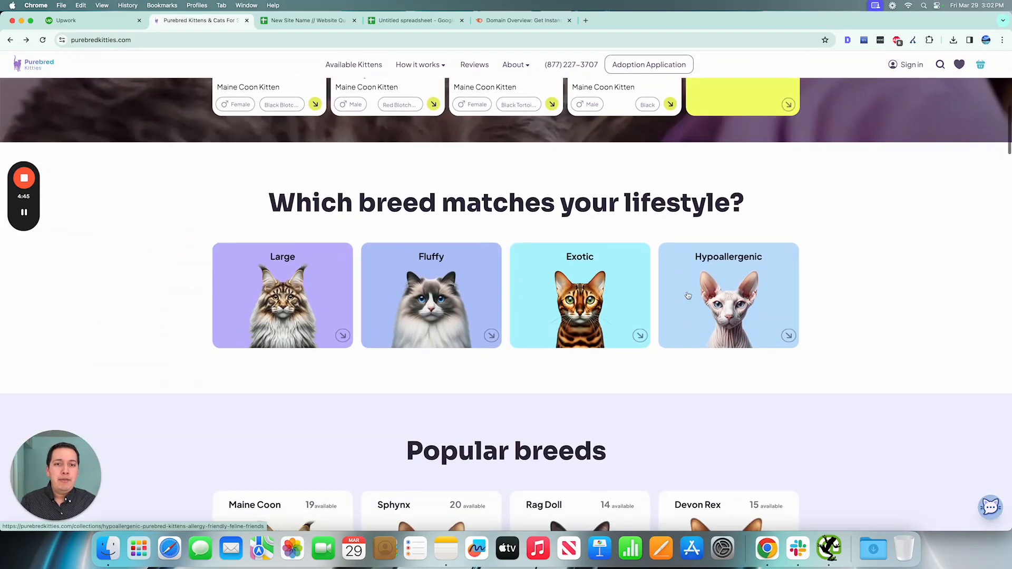
scroll(688, 295, up, 8)
Open the site's Adoption process page, review its videos and numbered steps, and return to the homepage.
mouse_move(420, 70)
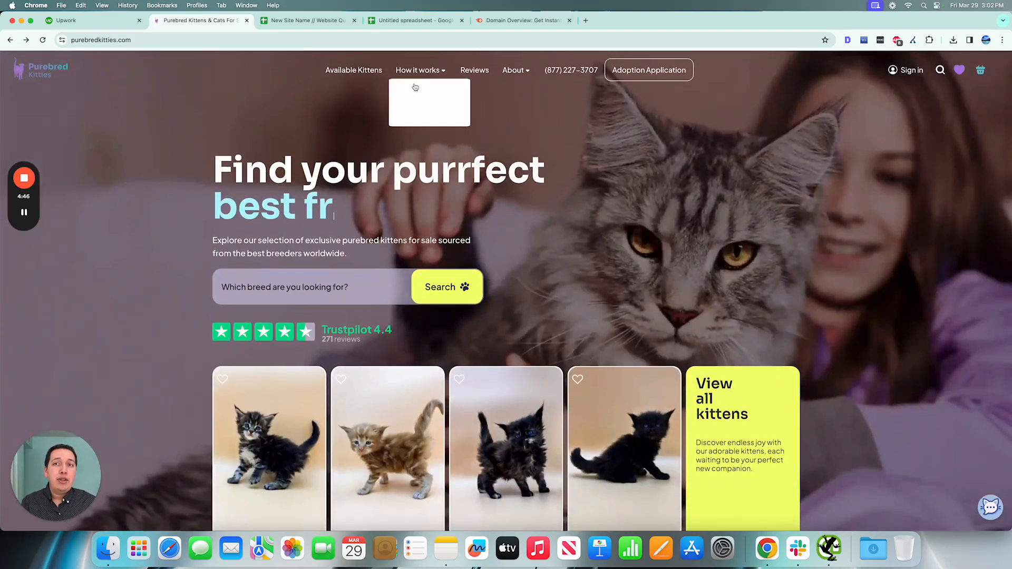
click(426, 105)
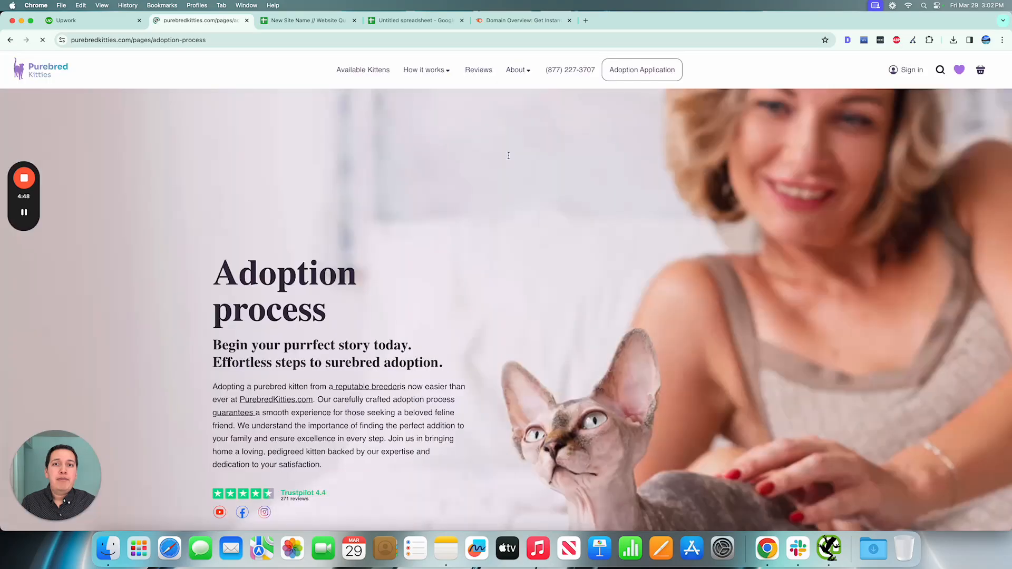
scroll(509, 155, down, 10)
scroll(509, 155, down, 5)
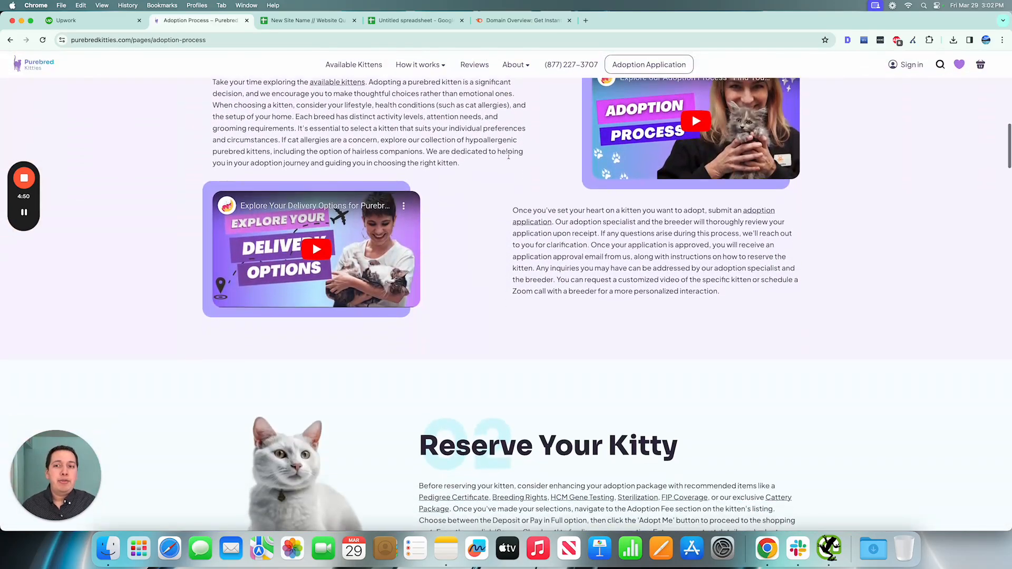
scroll(582, 230, down, 10)
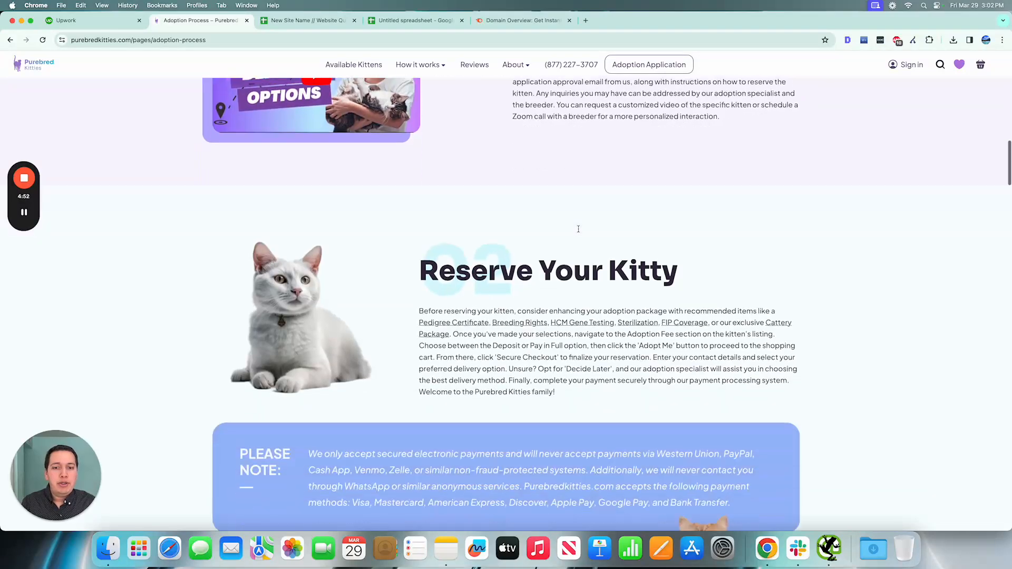
scroll(579, 232, down, 15)
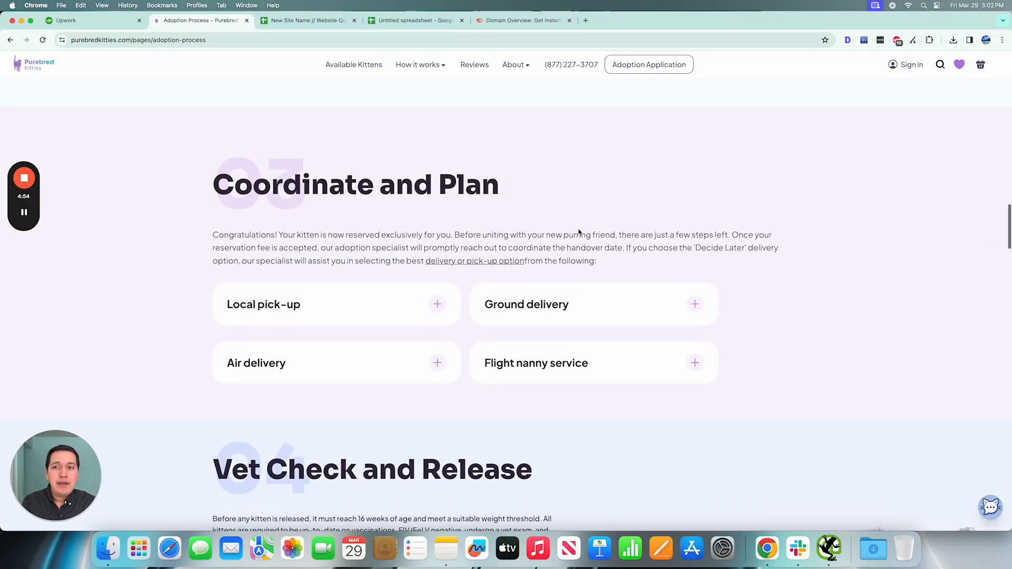
scroll(578, 232, down, 15)
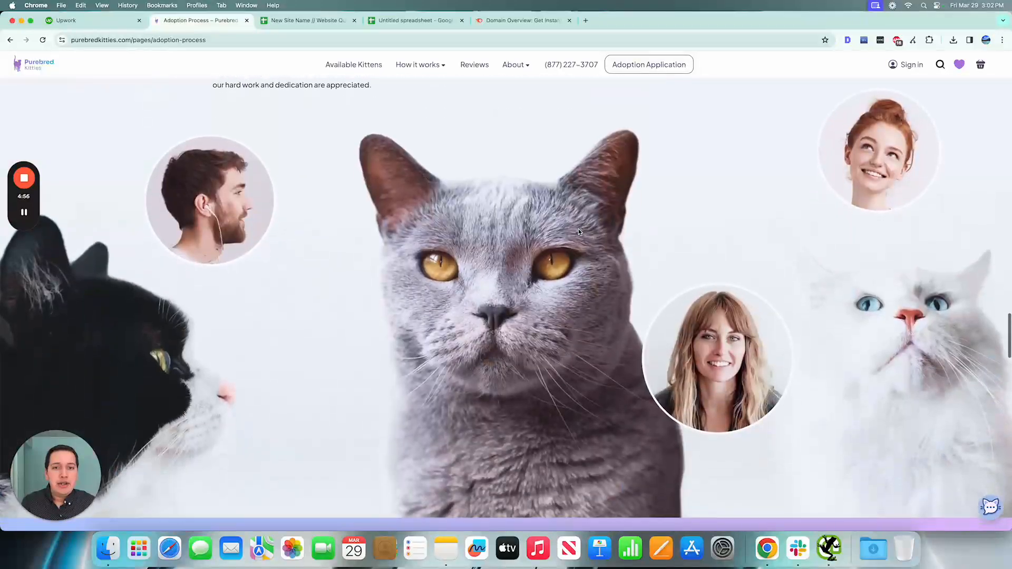
scroll(578, 230, left, 10)
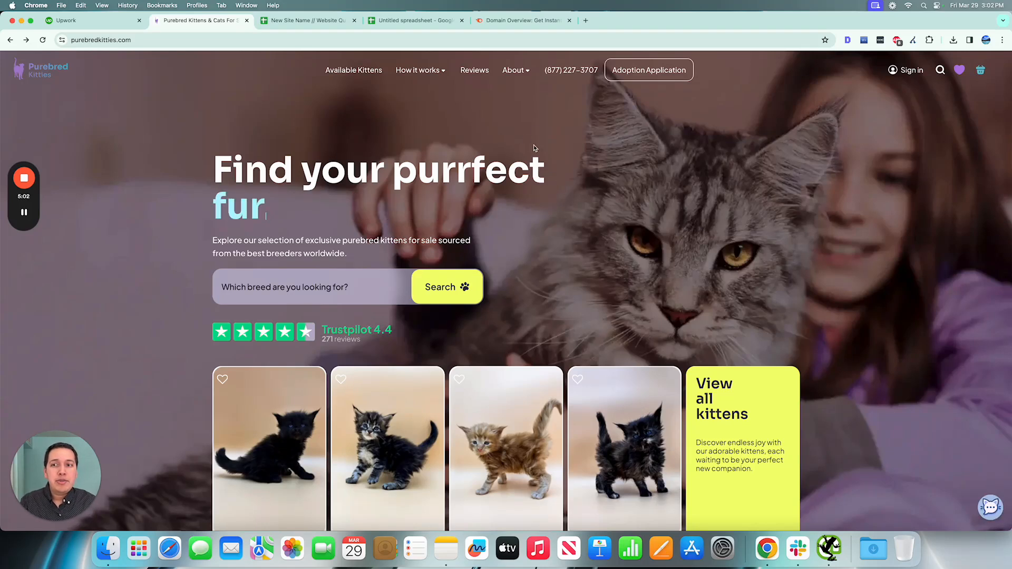
Highlight the full homepage headline and the intro words "Explore our selection of exclusive purebred kittens for", and clear the selection.
drag(190, 172, 577, 185)
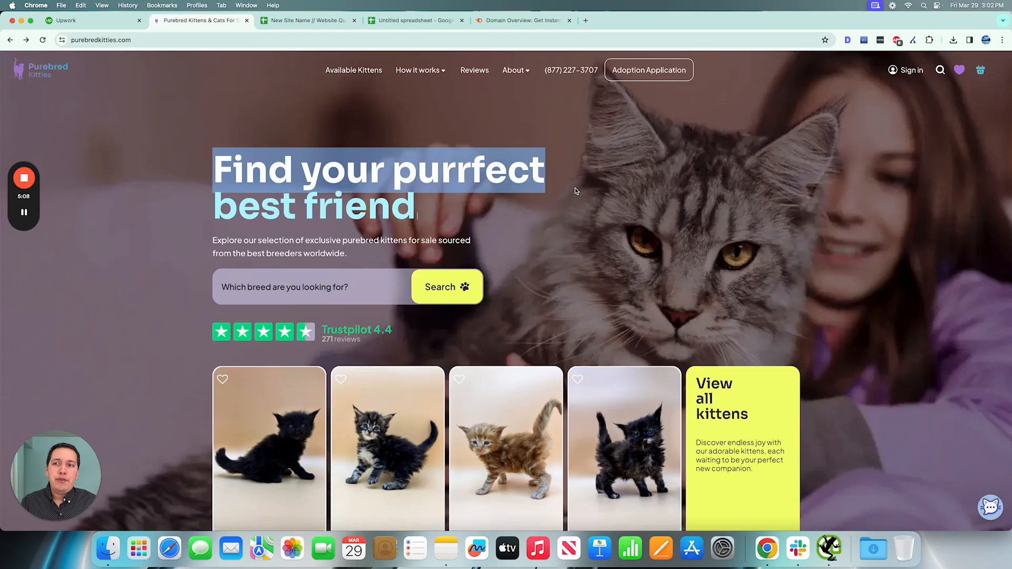
drag(578, 185, 570, 193)
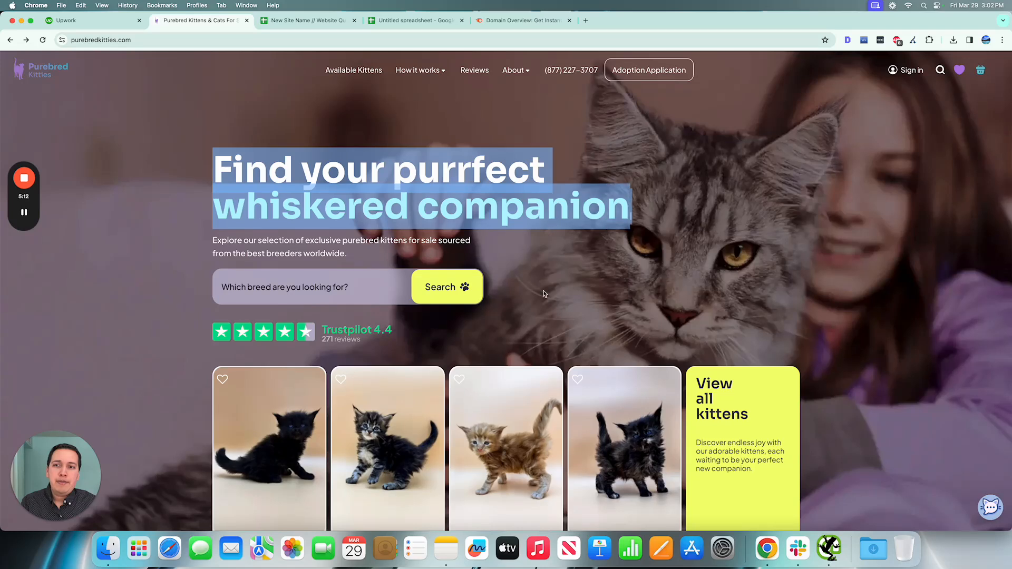
click(213, 244)
drag(213, 244, 421, 243)
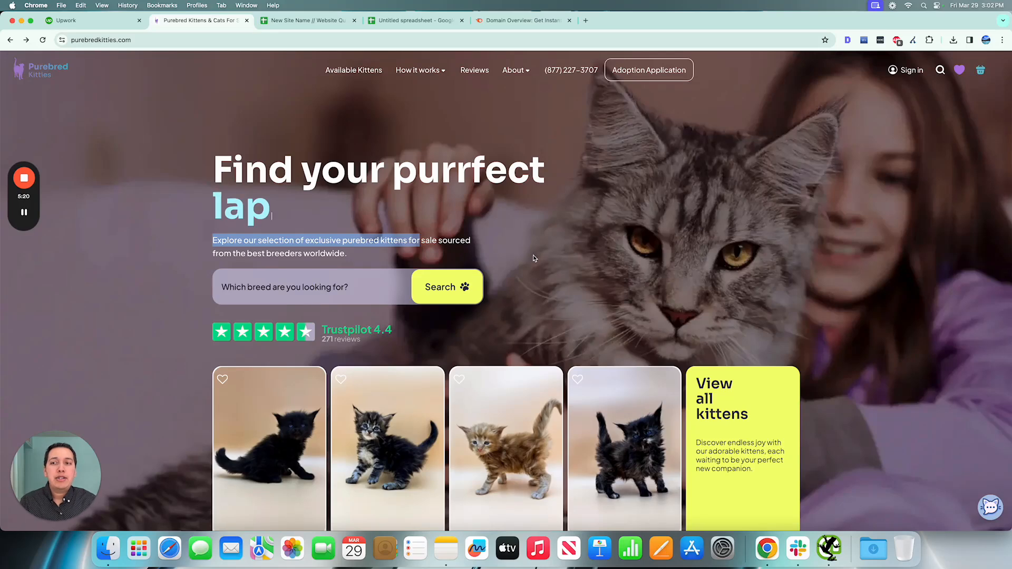
click(577, 265)
Examine the hero area and kitten cards, highlight "sourced" in the intro text, and continue to the lifestyle breed categories.
scroll(578, 266, down, 2)
scroll(577, 266, up, 2)
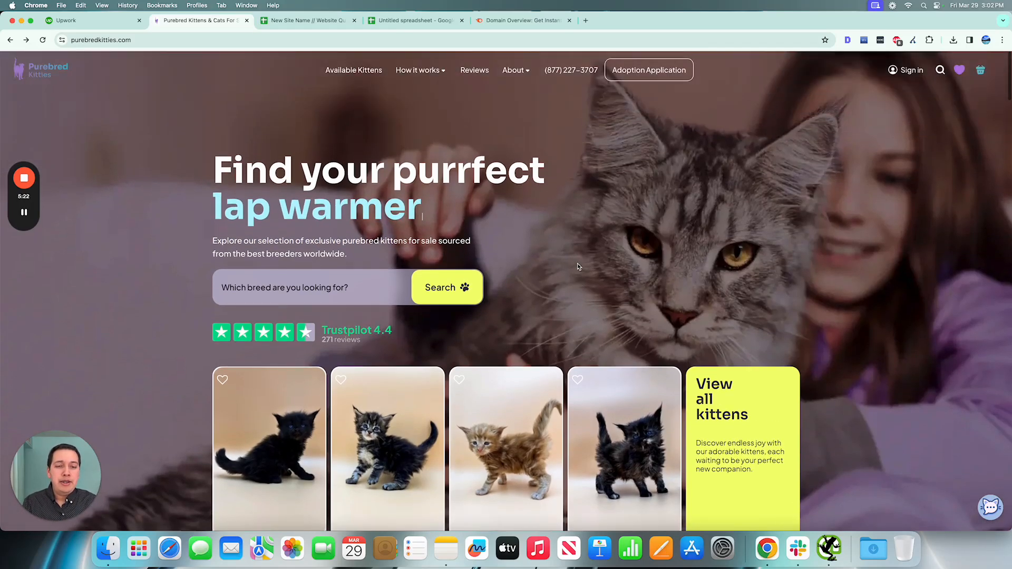
scroll(577, 266, down, 2)
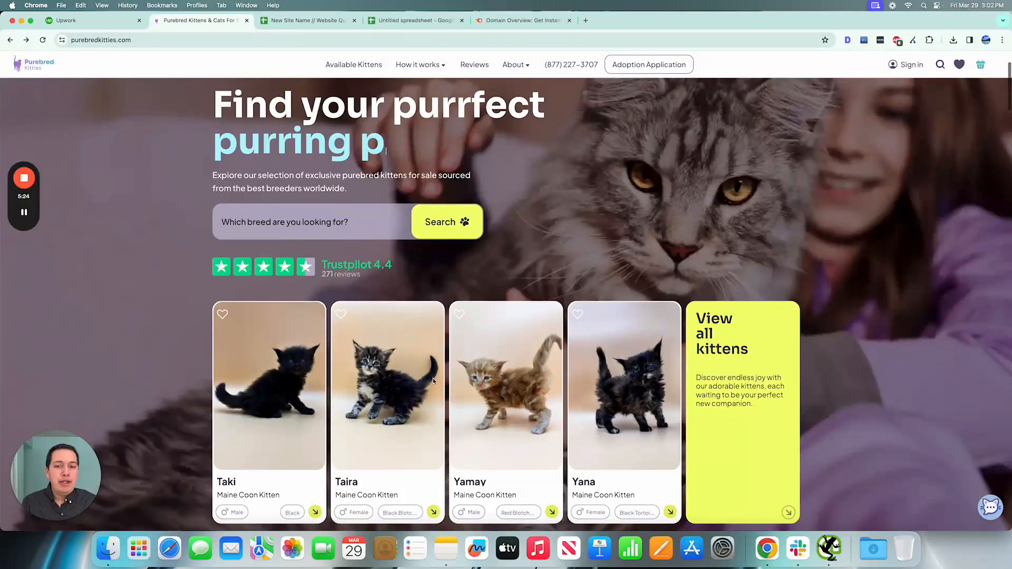
scroll(534, 197, up, 2)
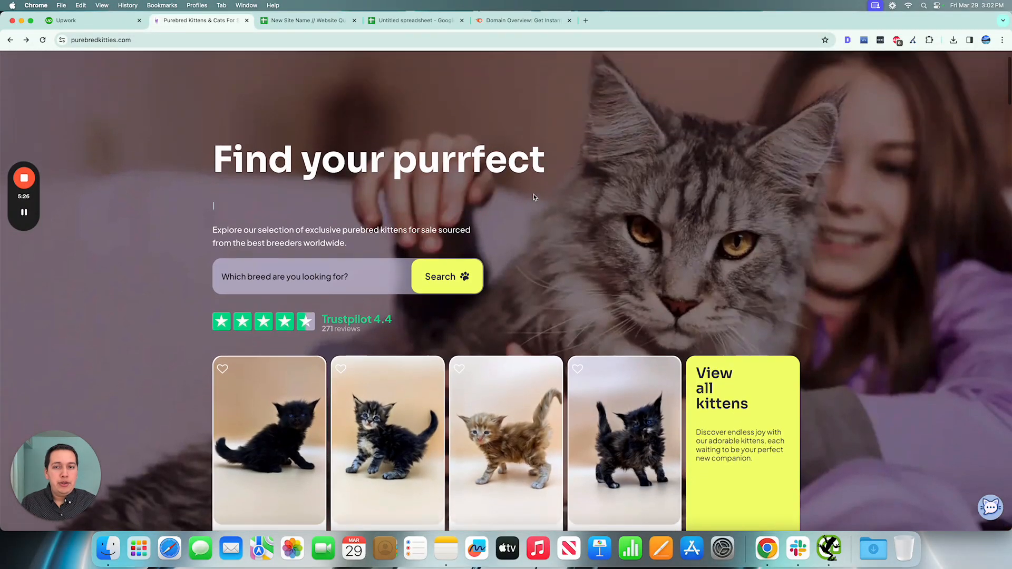
scroll(527, 274, down, 3)
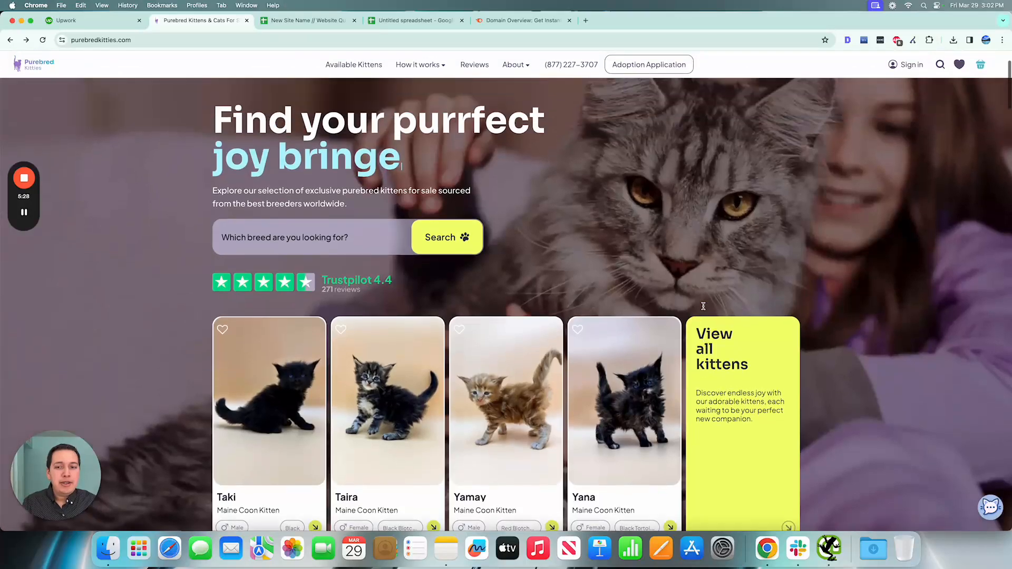
scroll(703, 309, up, 2)
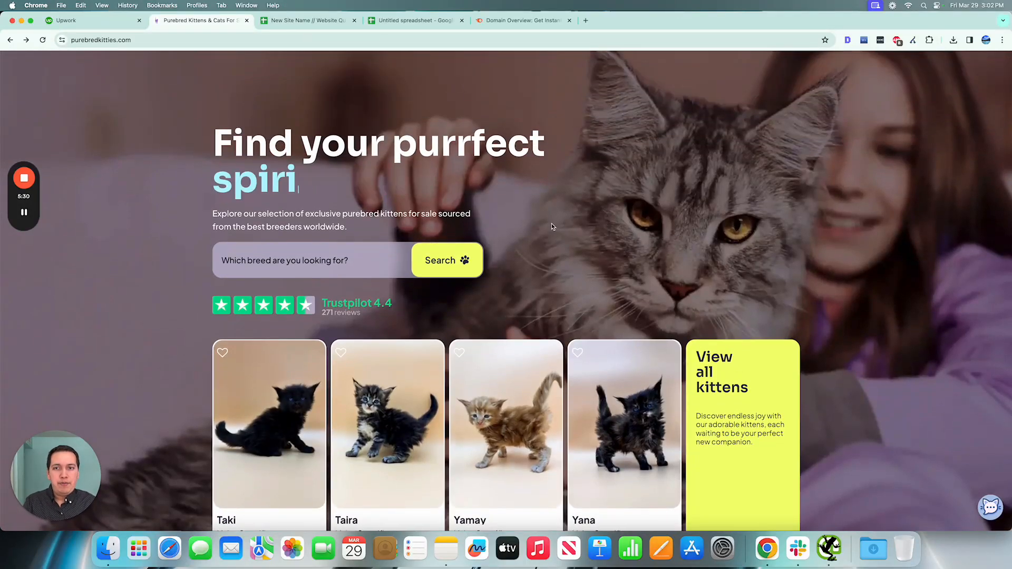
double_click(468, 214)
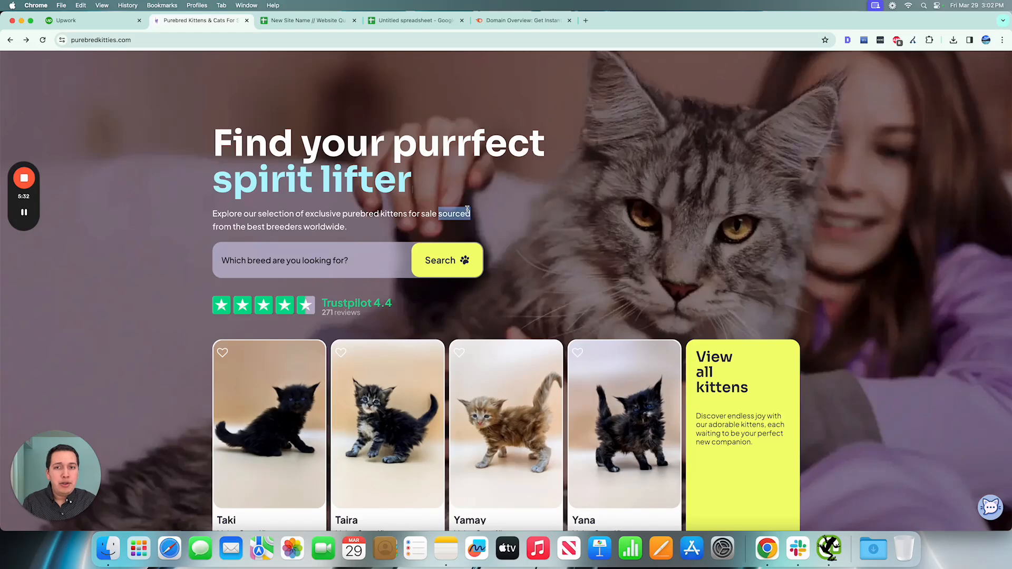
scroll(649, 248, down, 10)
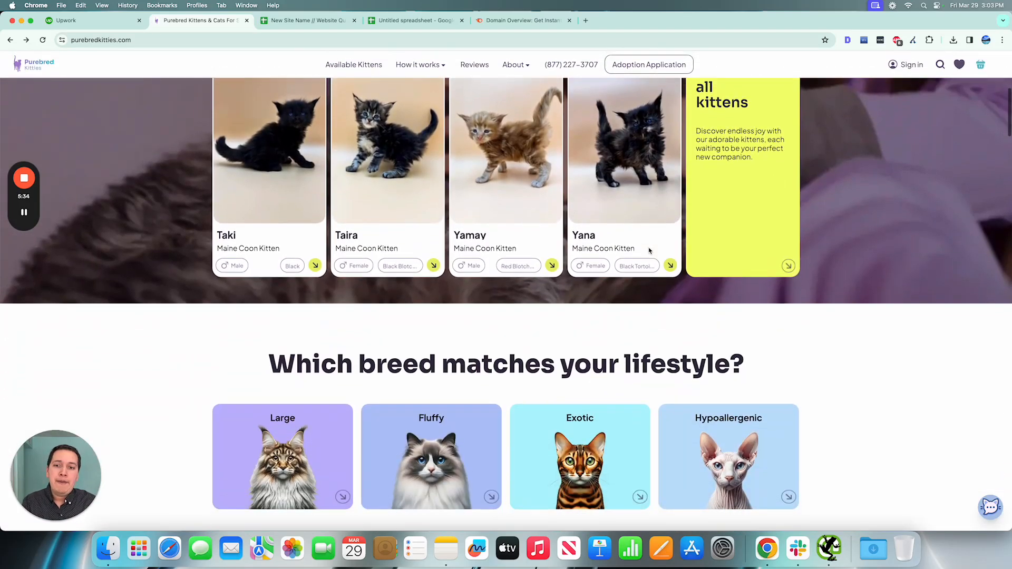
Look through the homepage from "Popular breeds" down to the full breed list, and highlight the "All breeds" heading.
scroll(490, 266, down, 5)
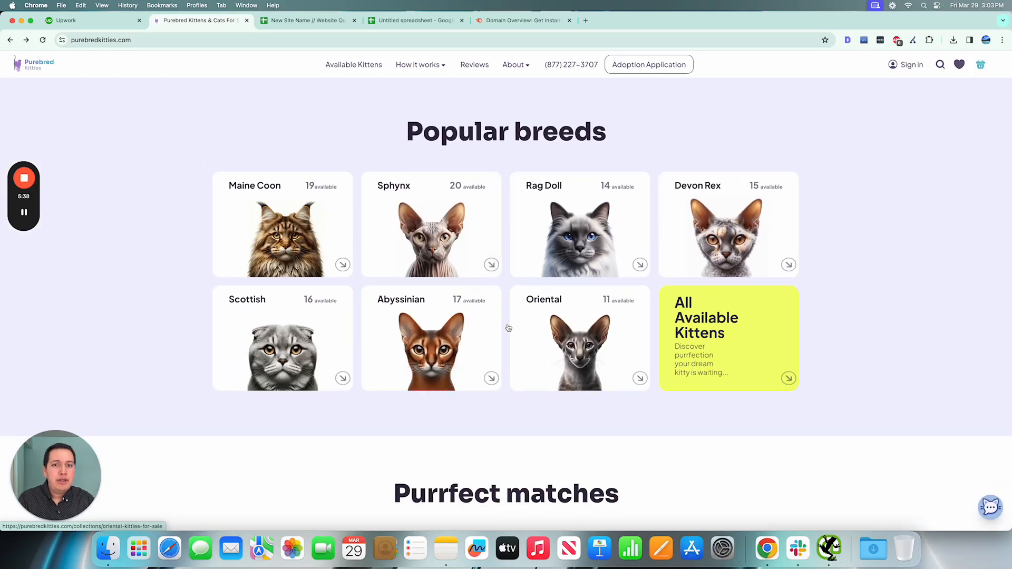
scroll(531, 316, down, 3)
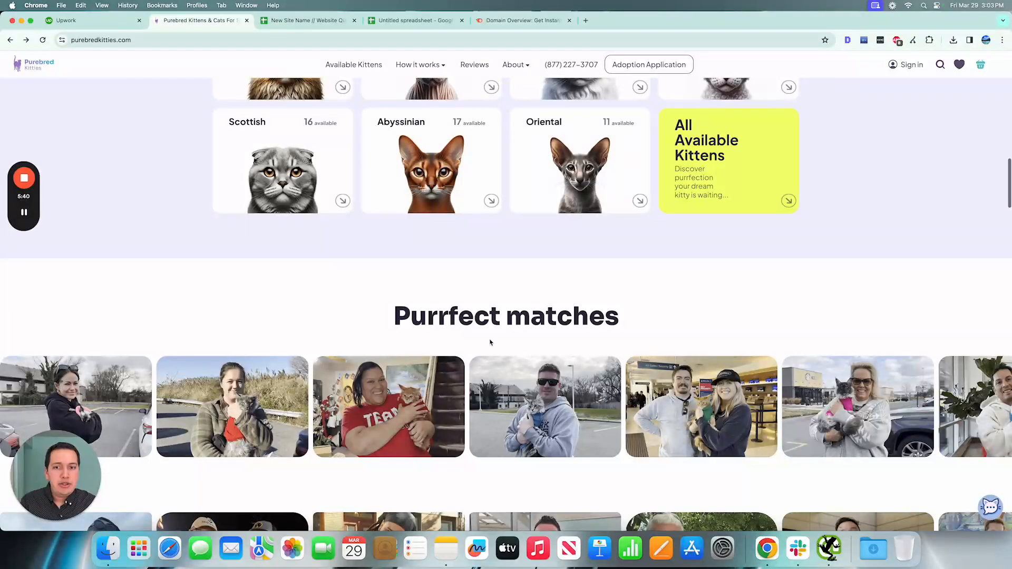
scroll(490, 343, up, 3)
scroll(522, 329, down, 15)
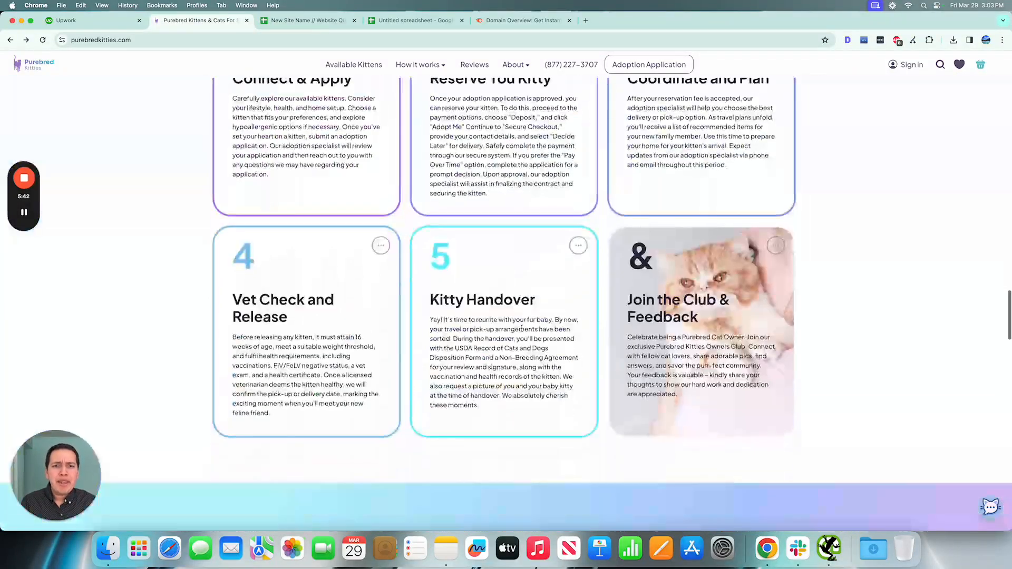
scroll(522, 328, down, 20)
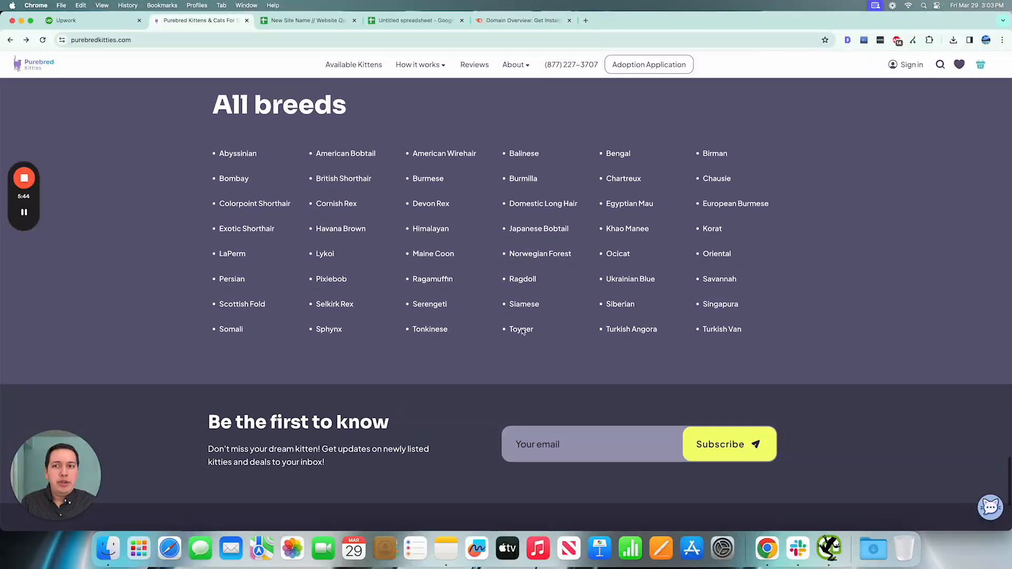
scroll(522, 330, up, 1)
drag(210, 140, 451, 139)
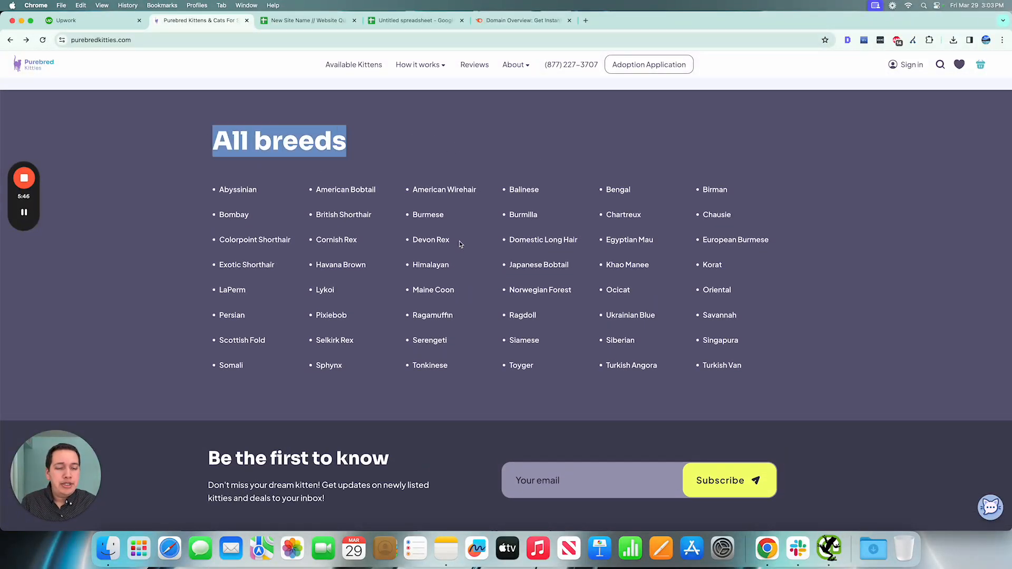
Return to the homepage hero area and examine the headline, breed search, Trustpilot rating and featured kitten cards.
scroll(460, 241, up, 20)
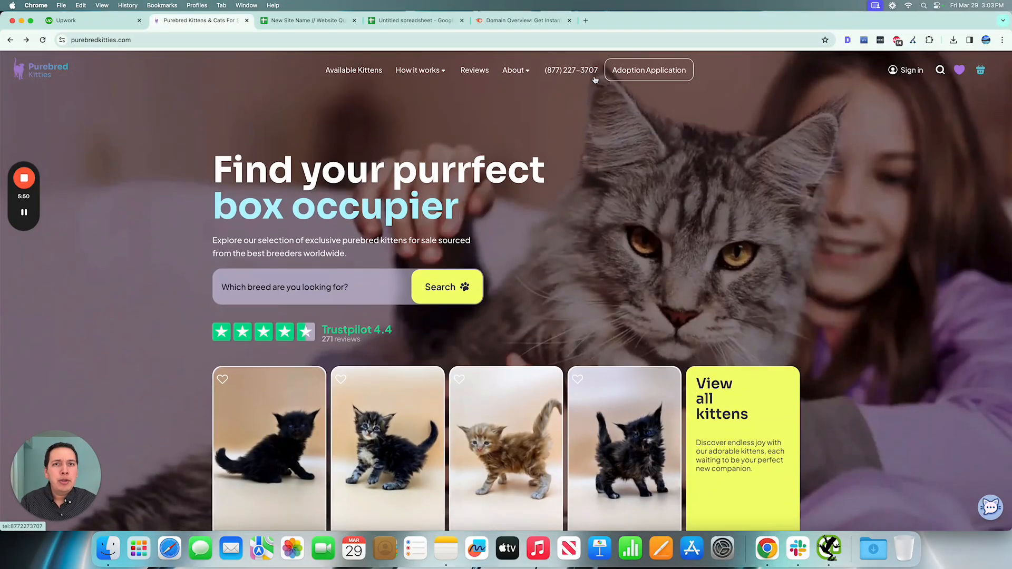
scroll(530, 206, down, 4)
scroll(529, 206, up, 4)
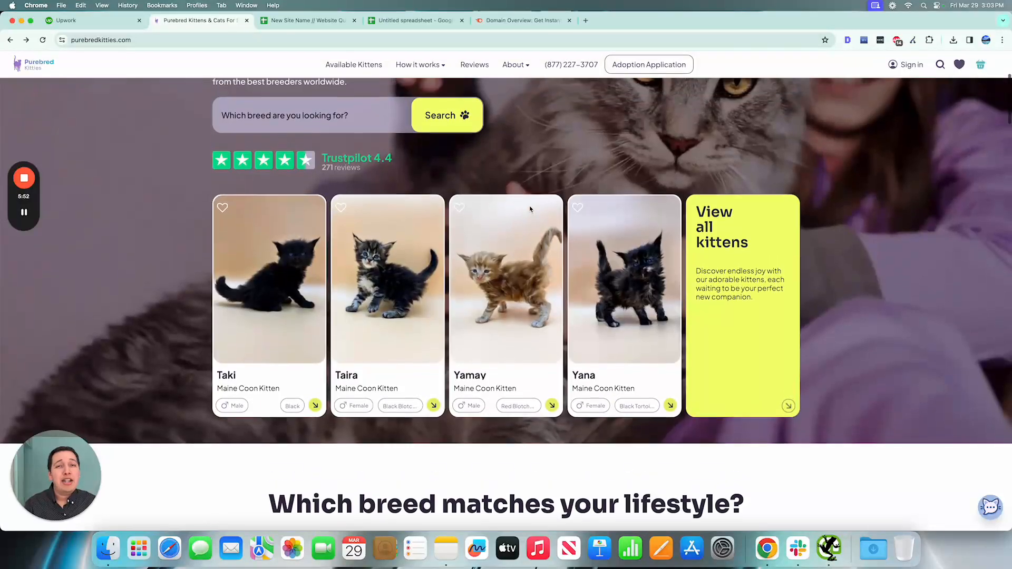
scroll(530, 207, down, 4)
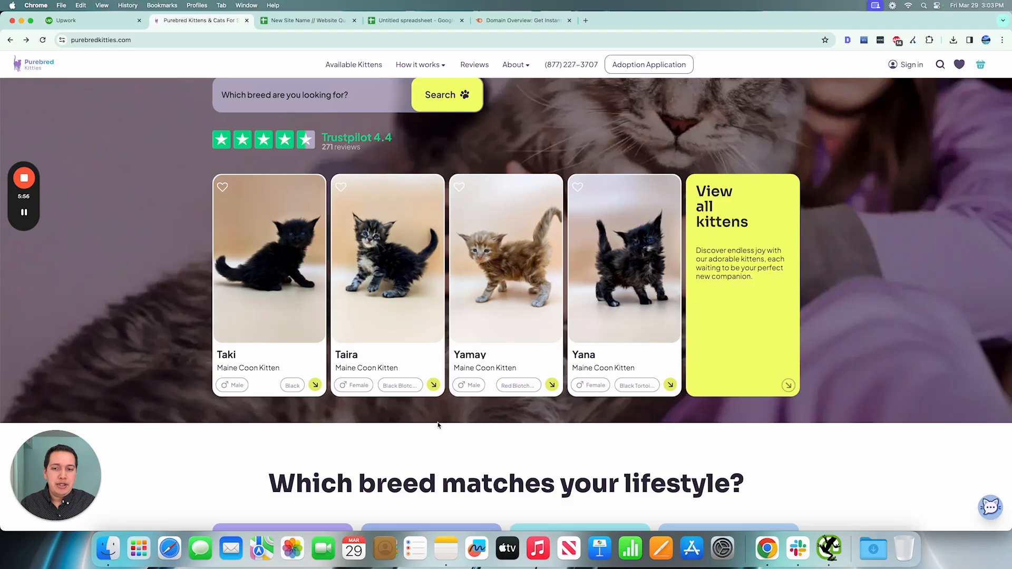
scroll(205, 234, up, 4)
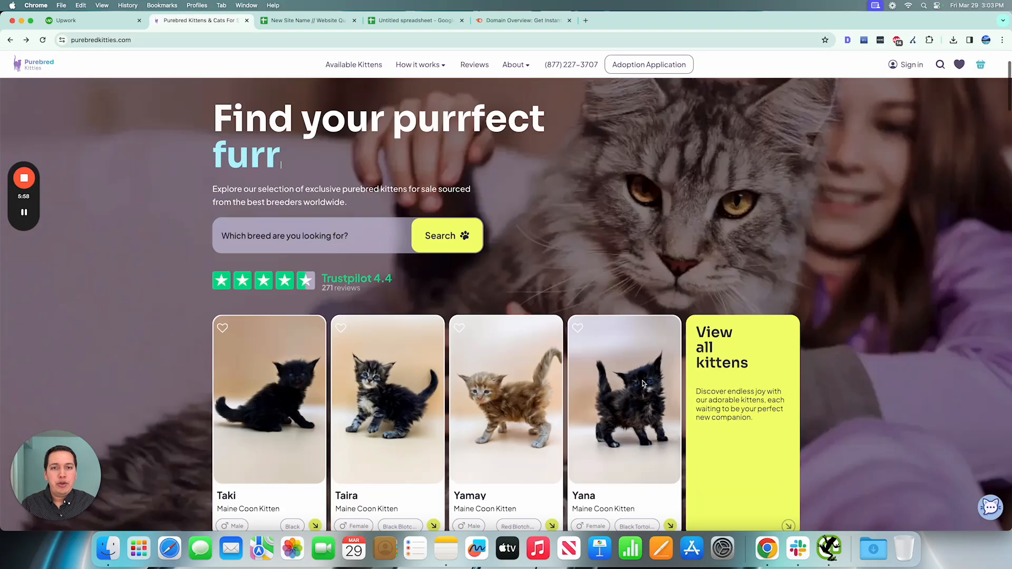
scroll(444, 433, down, 4)
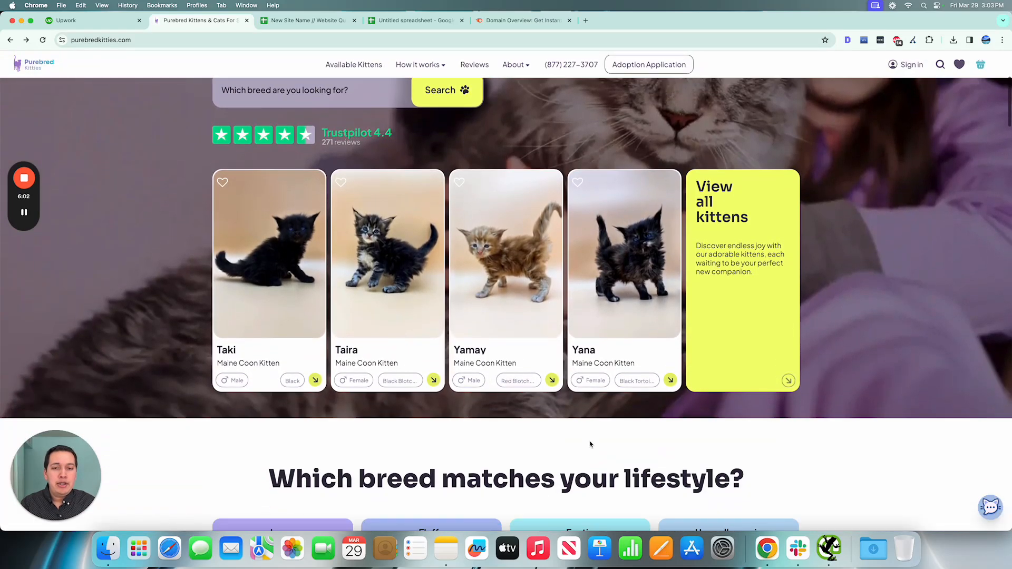
scroll(668, 432, up, 1)
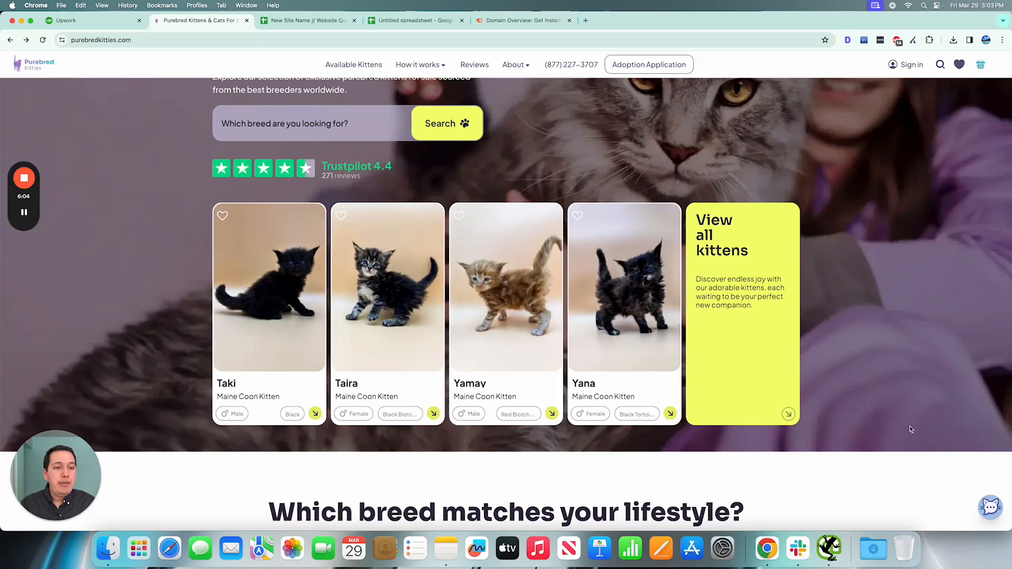
scroll(912, 429, down, 2)
scroll(908, 429, up, 5)
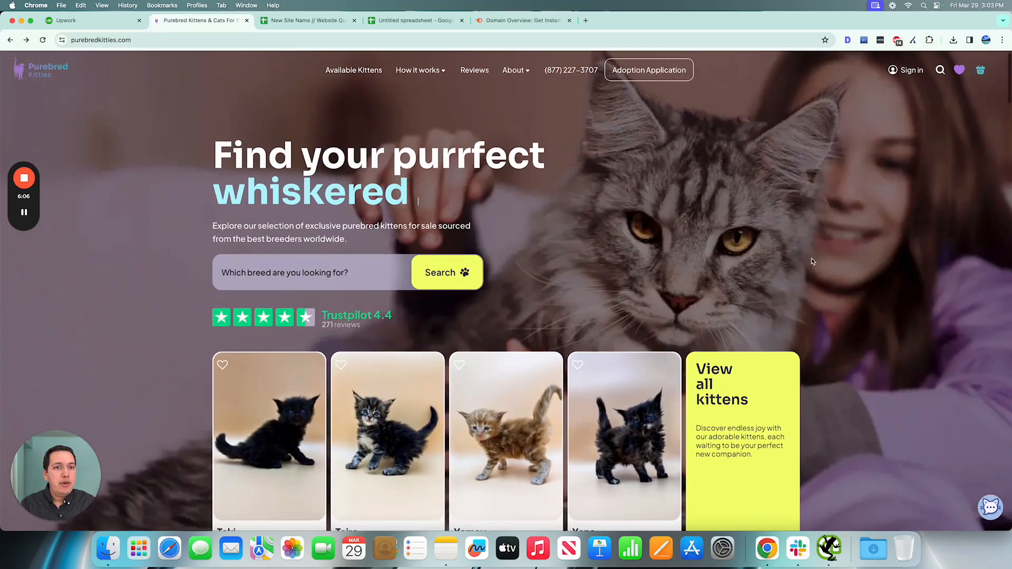
scroll(812, 261, down, 4)
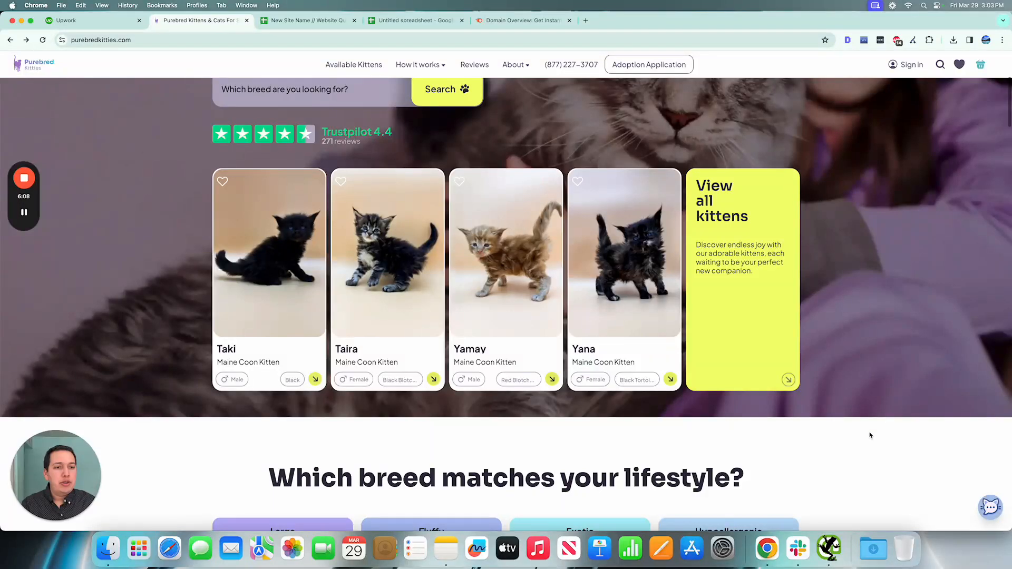
Look over the "Which breed matches your lifestyle?" and "Popular breeds" sections, and return to the hero area and kitten cards.
scroll(917, 443, down, 6)
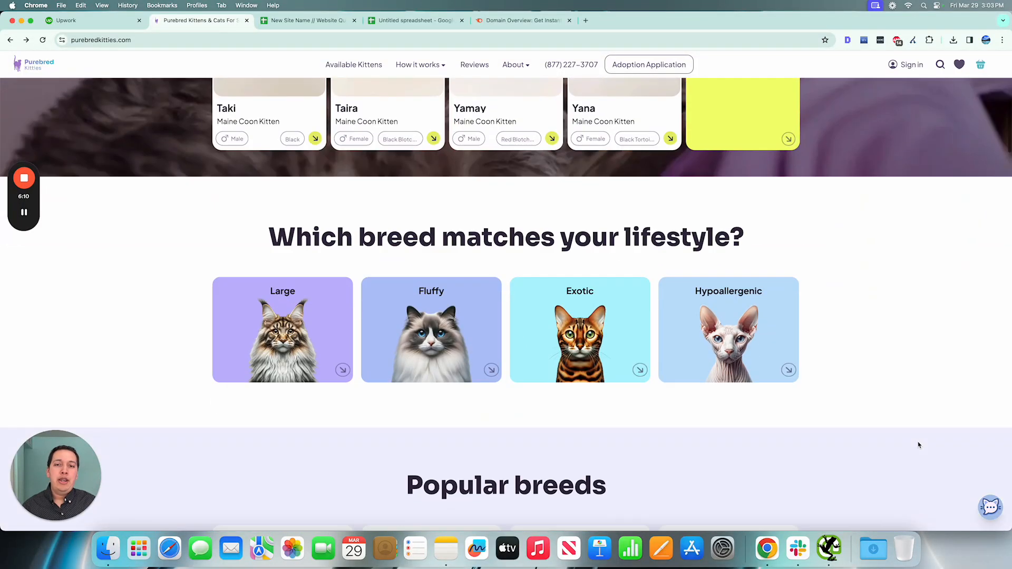
scroll(800, 185, down, 1)
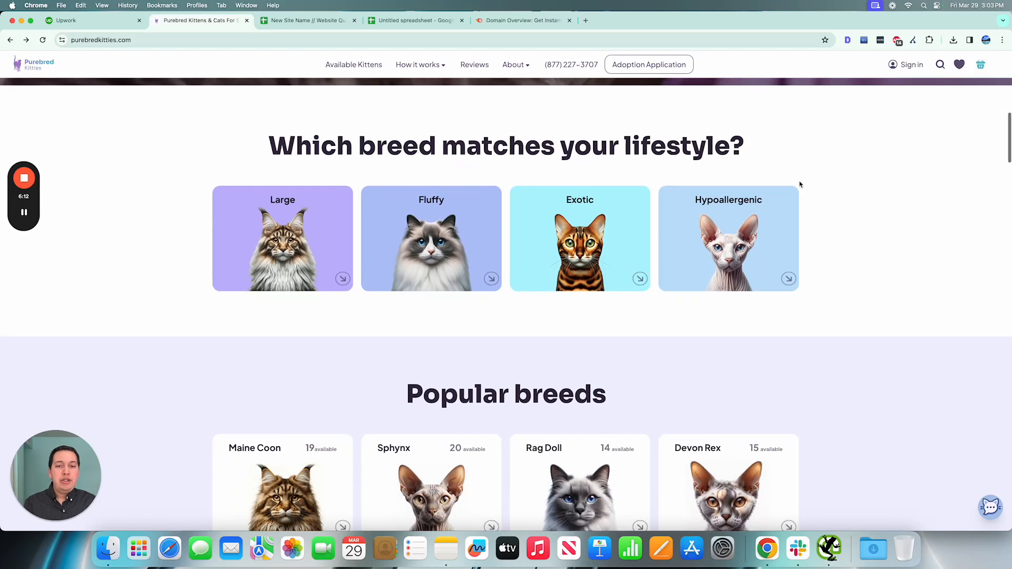
scroll(801, 186, down, 5)
scroll(707, 174, up, 15)
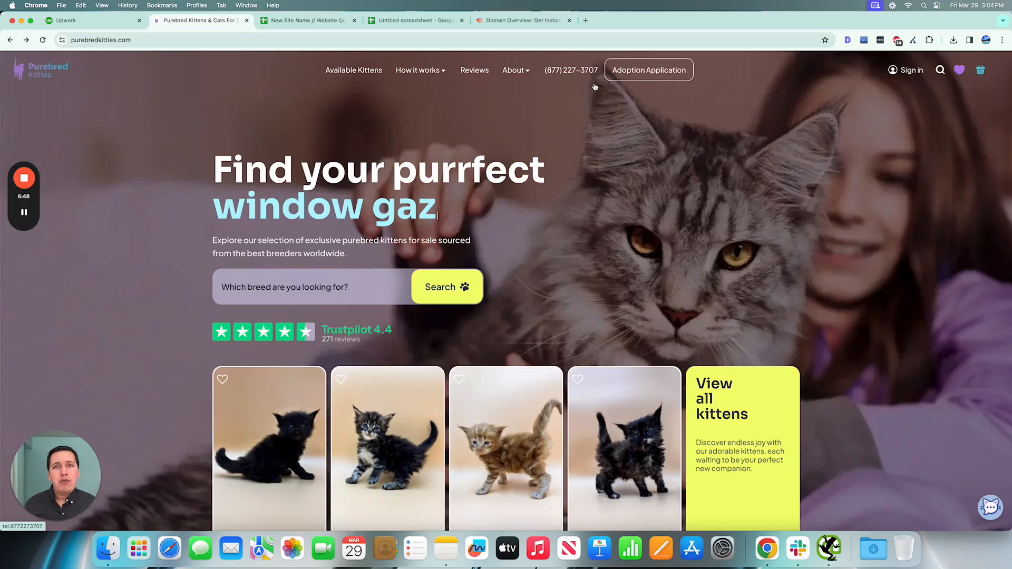
scroll(630, 334, down, 5)
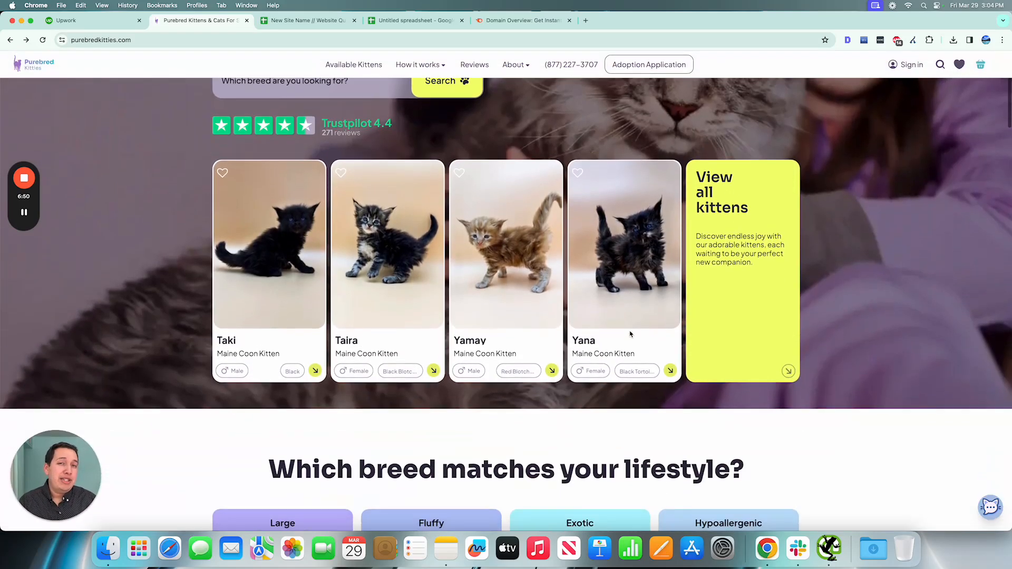
scroll(559, 151, up, 5)
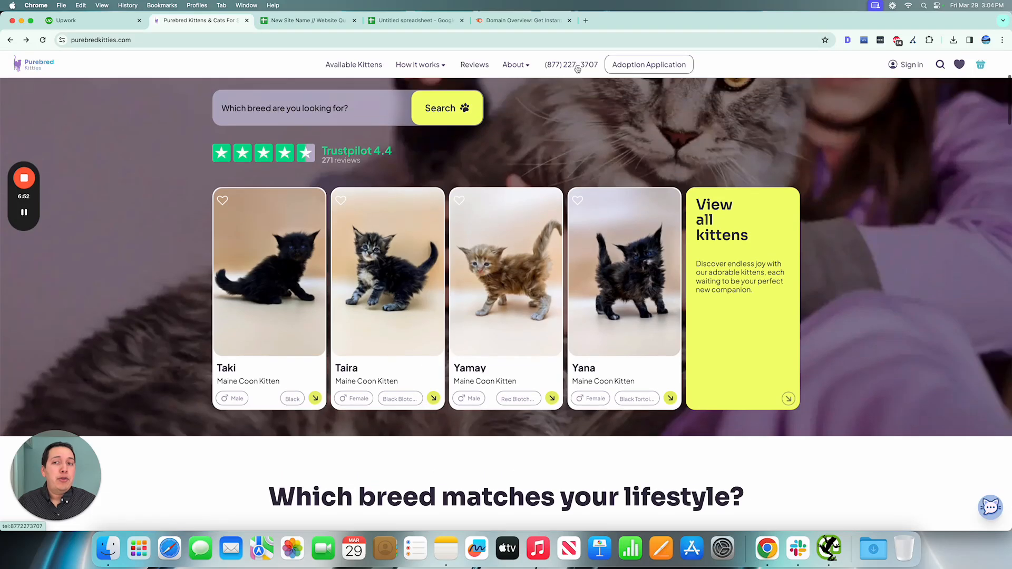
scroll(559, 150, down, 4)
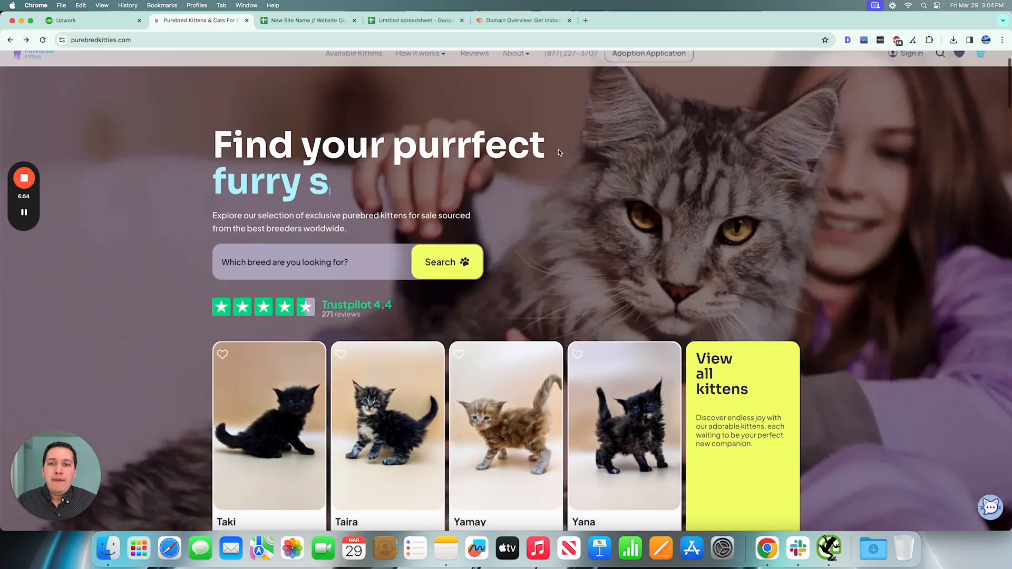
Skim the homepage through "Purrfect matches" to the "Pawsome reviews" section, and return to the main headline.
scroll(780, 204, down, 6)
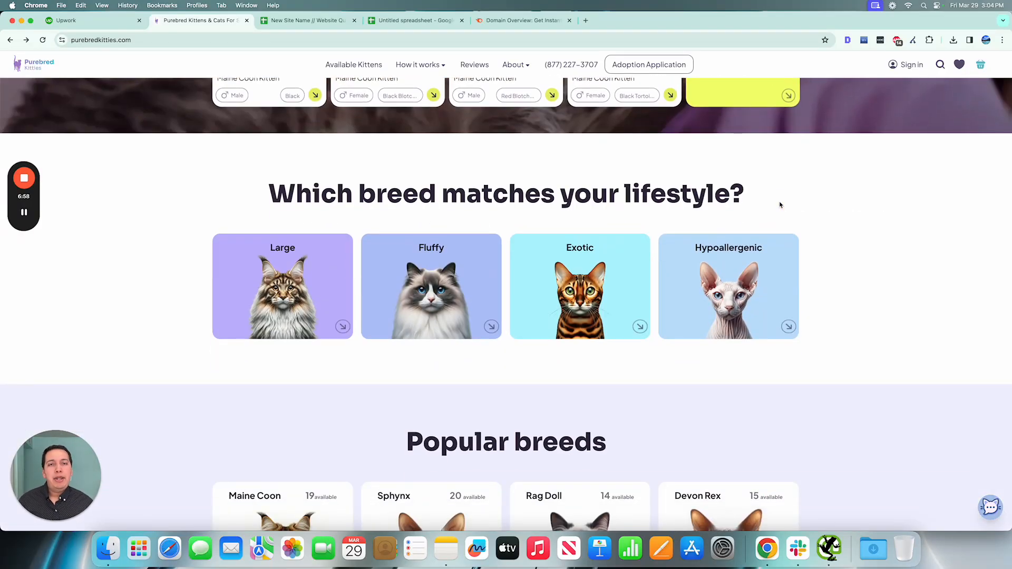
scroll(780, 204, down, 8)
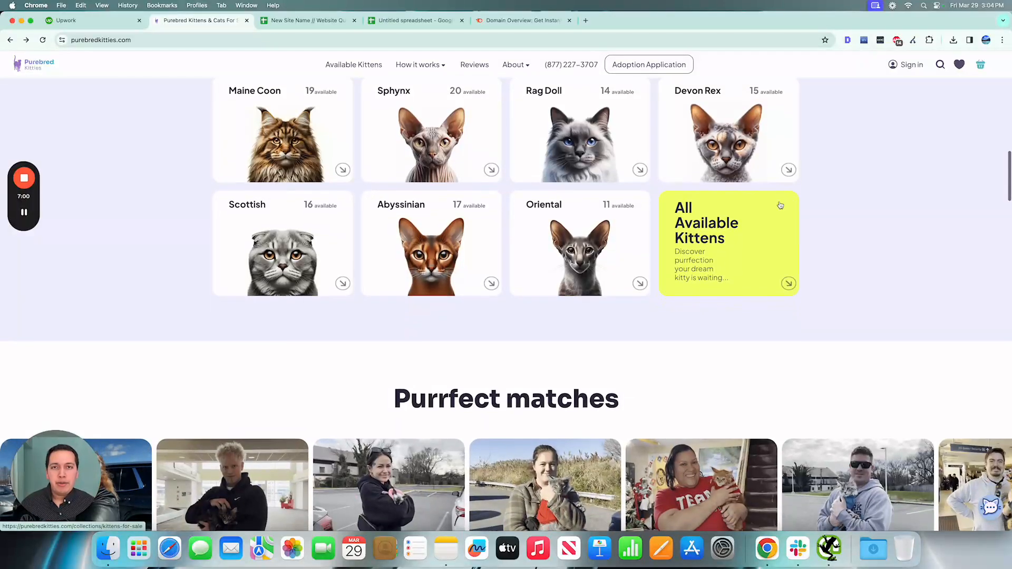
scroll(780, 205, down, 10)
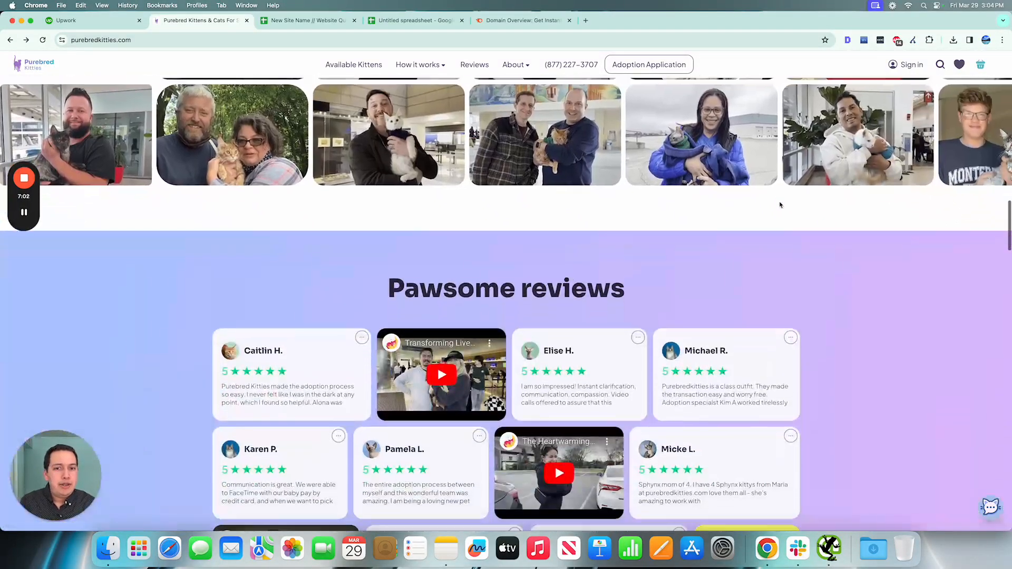
scroll(780, 204, up, 20)
scroll(776, 271, down, 1)
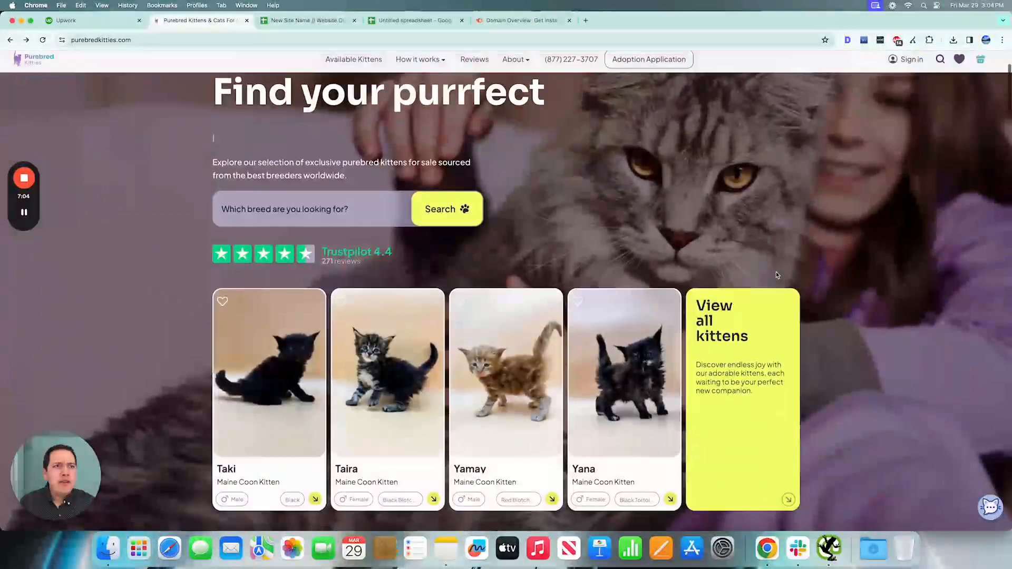
scroll(776, 271, up, 2)
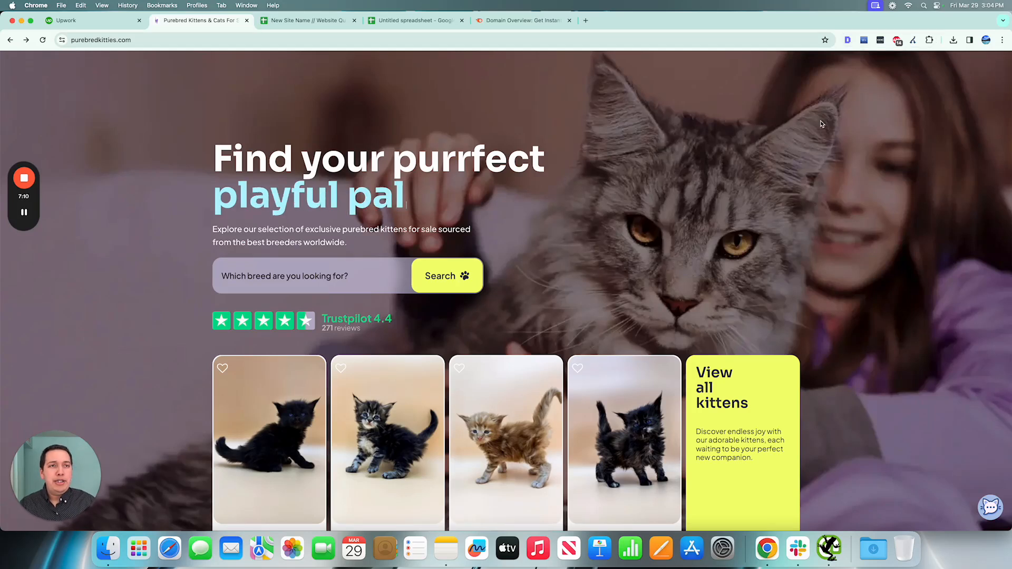
scroll(754, 211, down, 2)
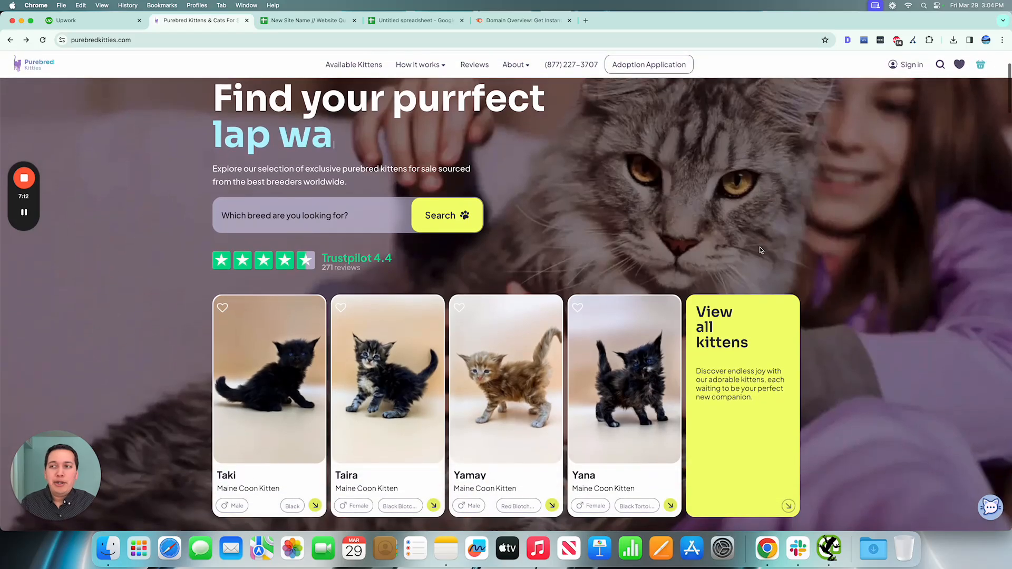
scroll(747, 169, up, 2)
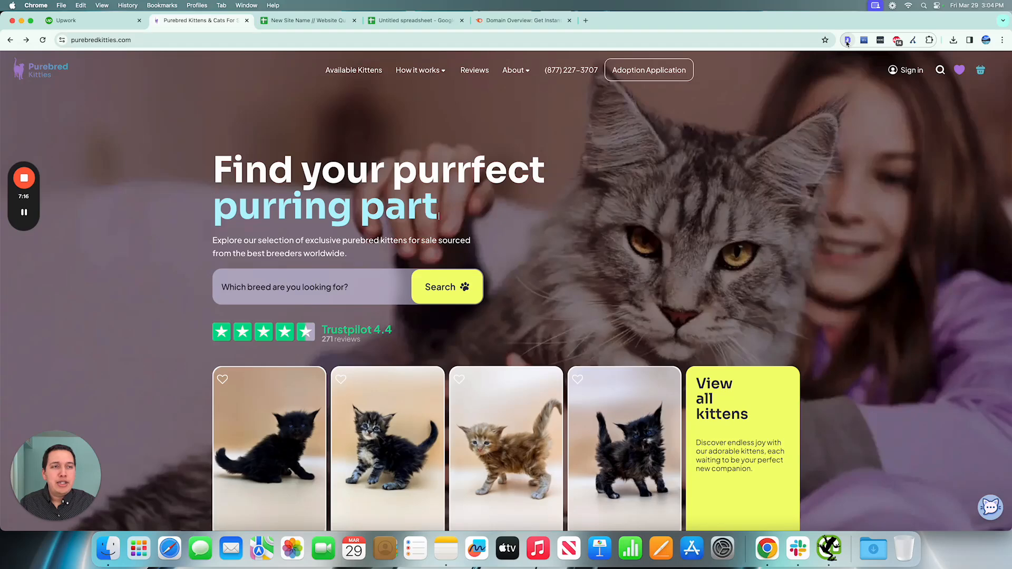
Open the SEO extension's overview for the homepage, review the page title, and highlight the meta description's character count.
click(847, 40)
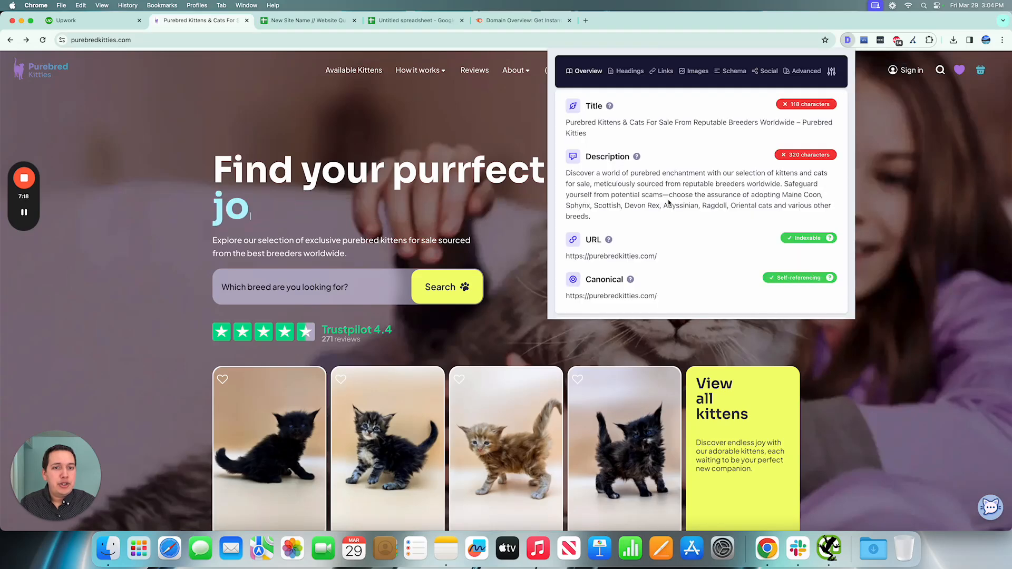
scroll(667, 203, down, 1)
scroll(669, 203, up, 1)
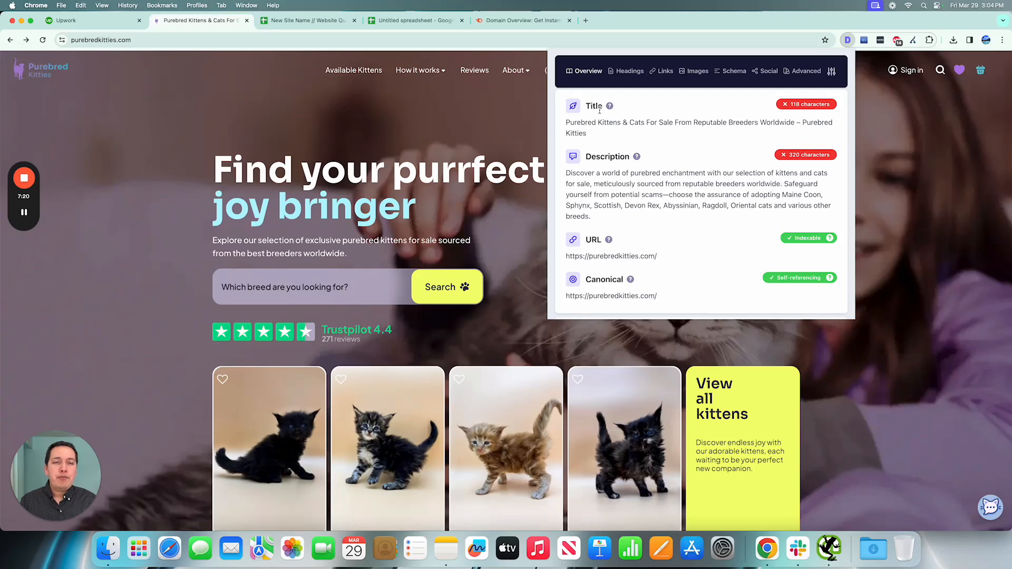
drag(587, 108, 699, 136)
click(784, 109)
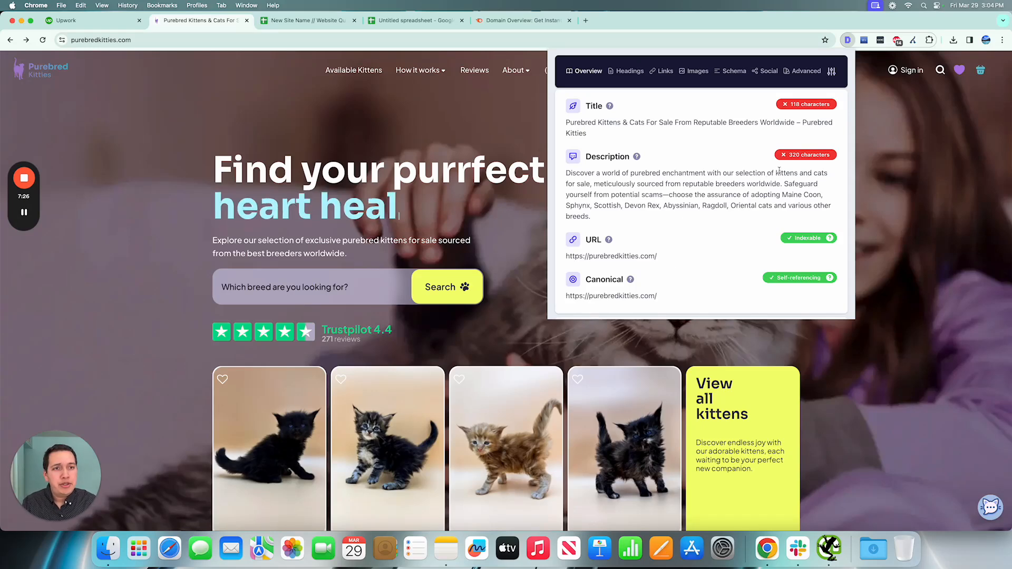
drag(789, 155, 828, 154)
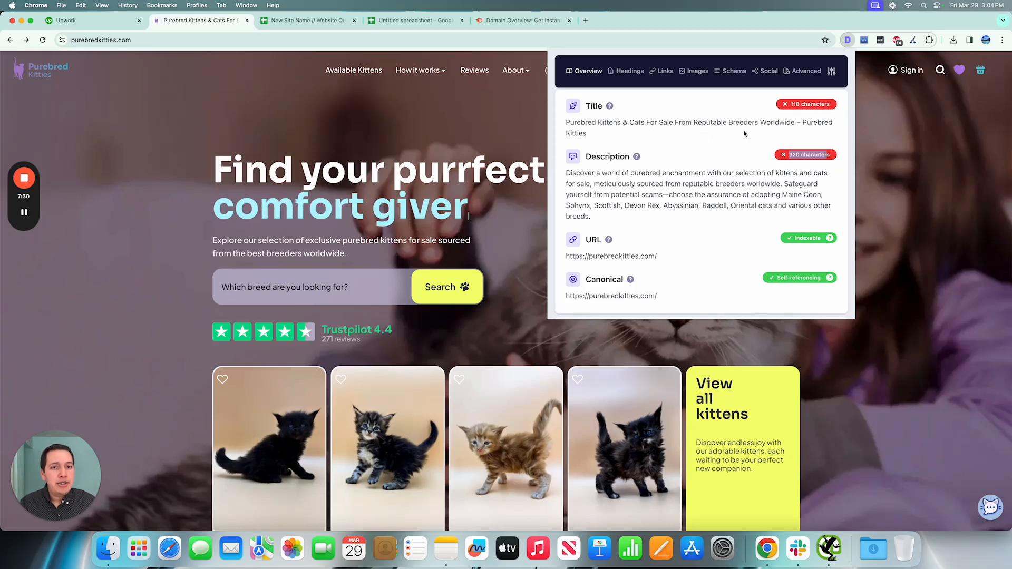
Read the SEO overview's length guidance for the description and title, and recheck both entries against it.
mouse_move(639, 160)
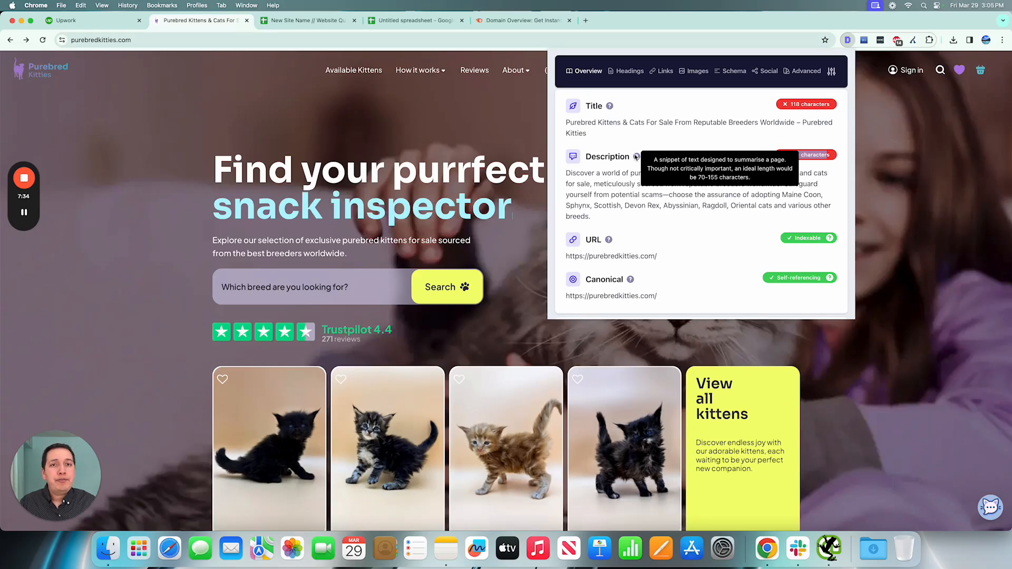
mouse_move(613, 106)
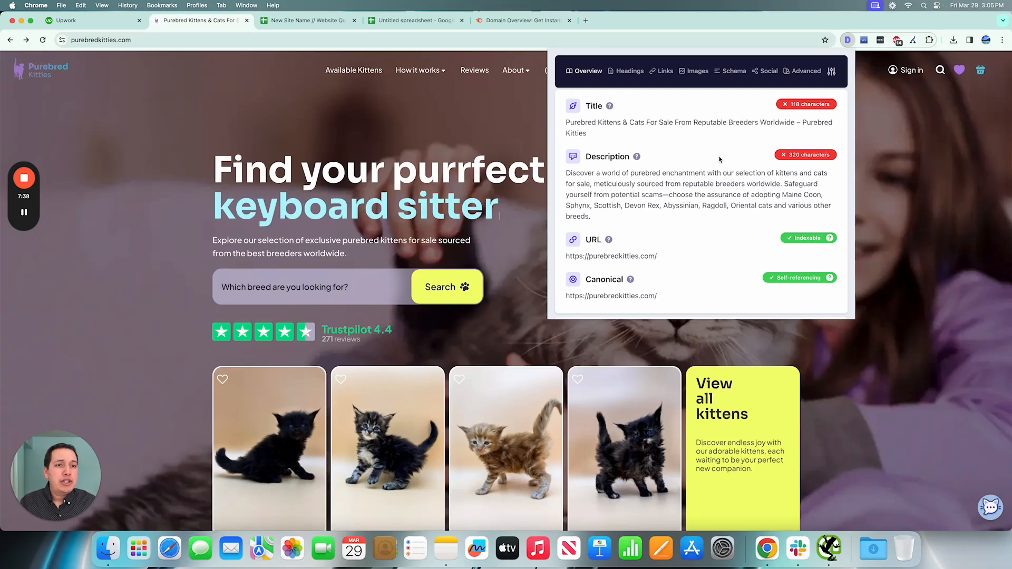
scroll(720, 159, down, 1)
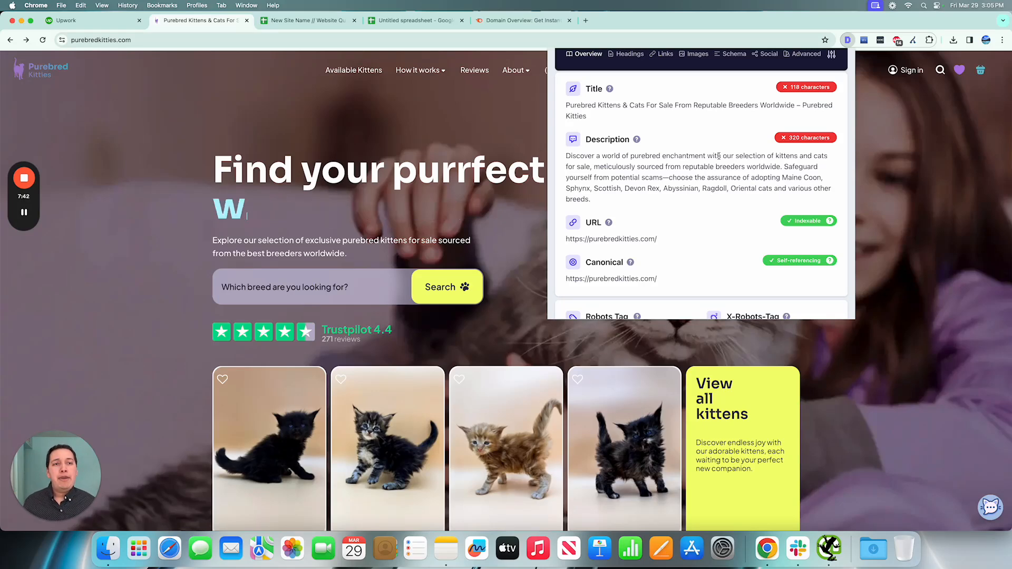
scroll(681, 117, up, 1)
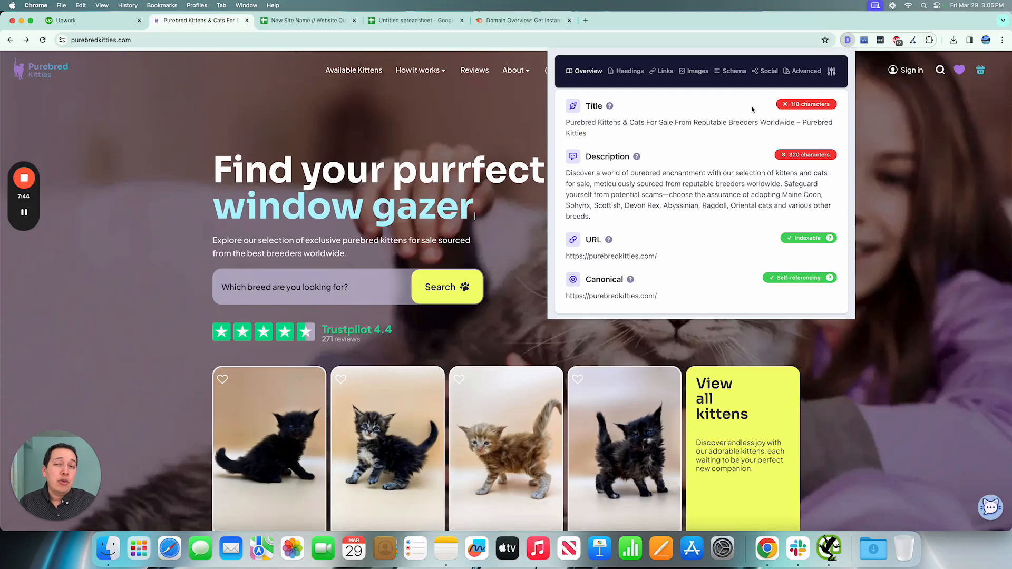
drag(761, 115, 780, 120)
click(763, 119)
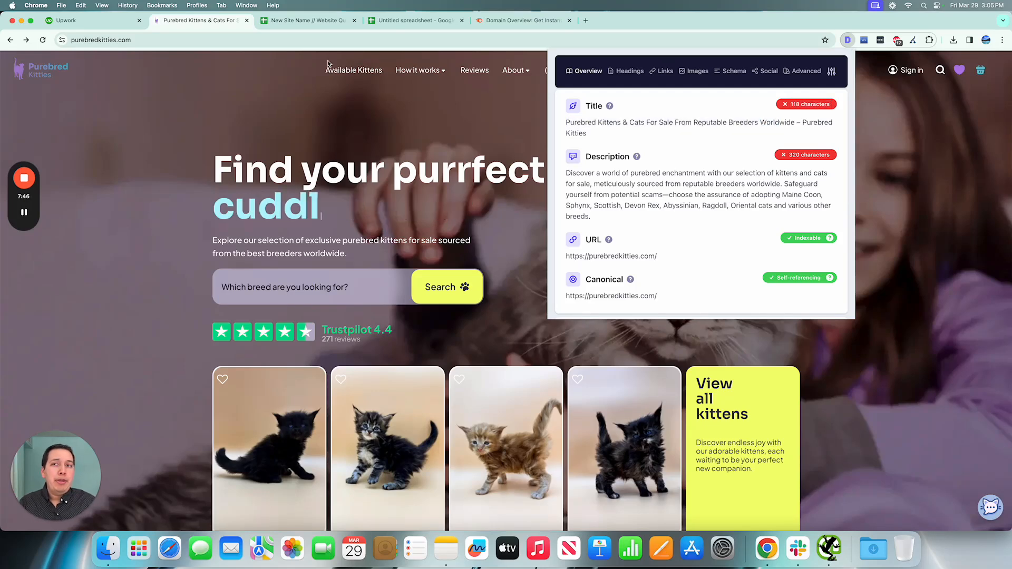
click(109, 41)
key(super+c)
key(super+t)
text(site:)
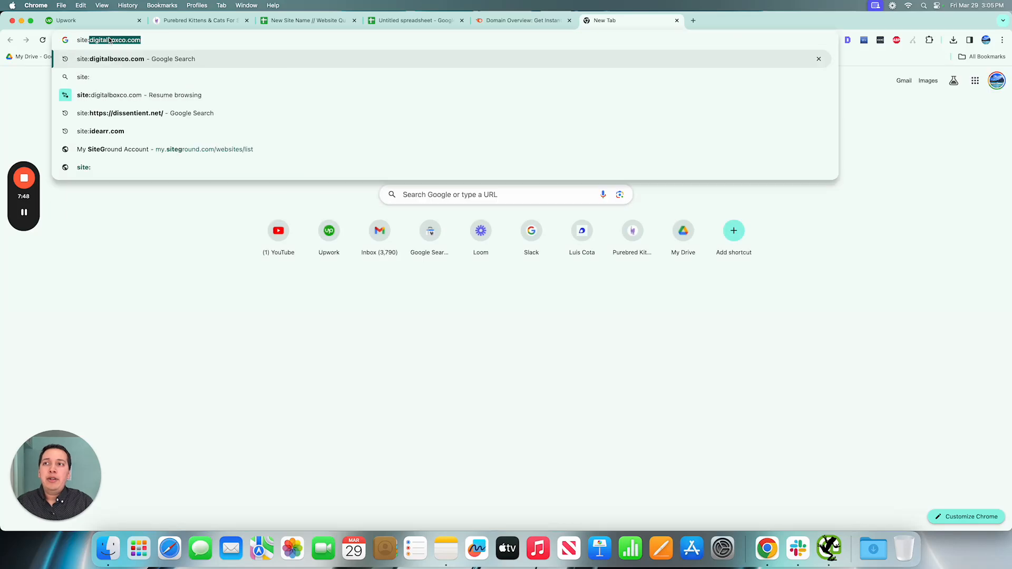
key(super+v)
key(Return)
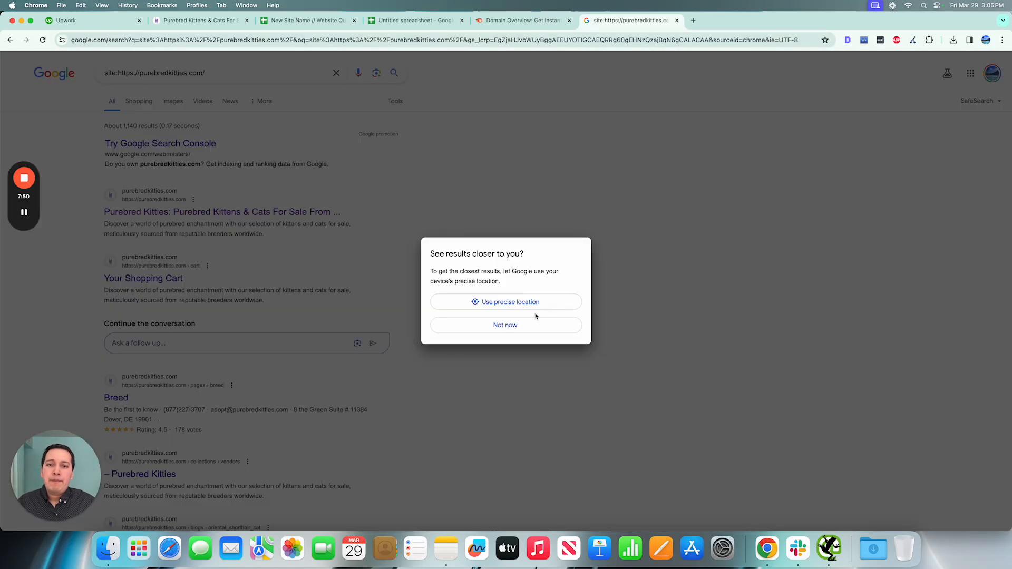
click(534, 325)
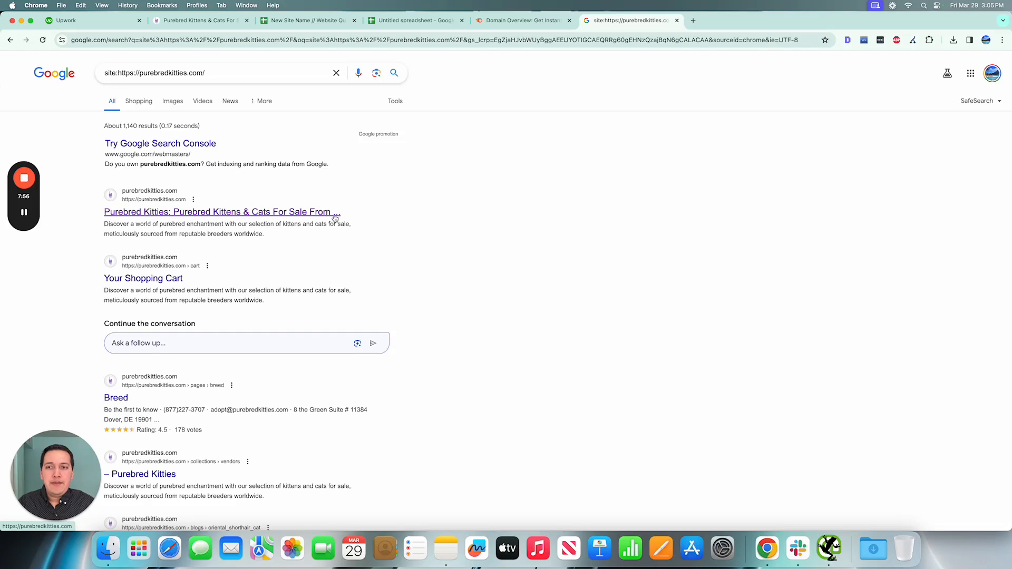
Highlight the description snippet under the homepage's search result, and close the search results to return to the website.
triple_click(221, 242)
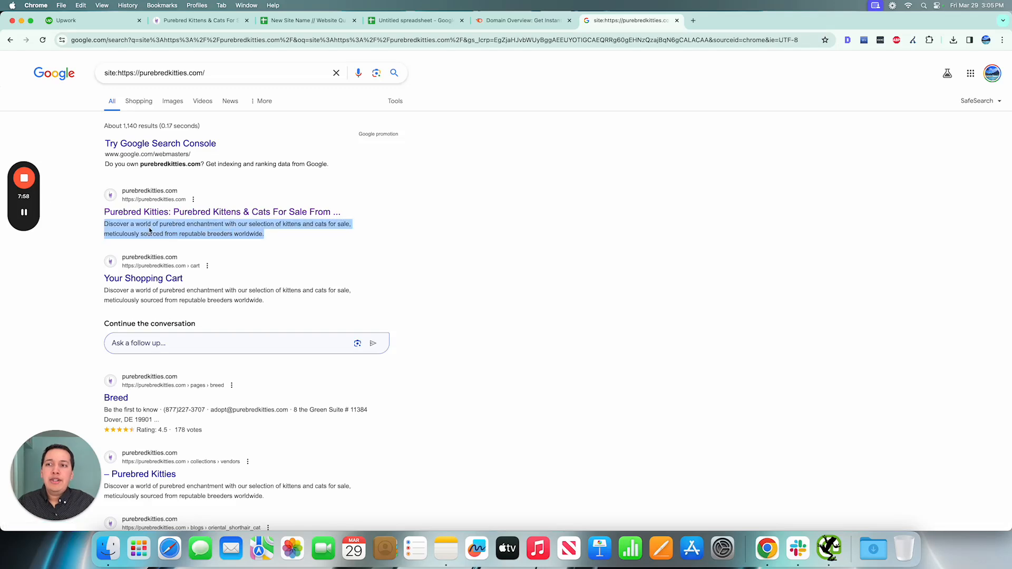
click(268, 236)
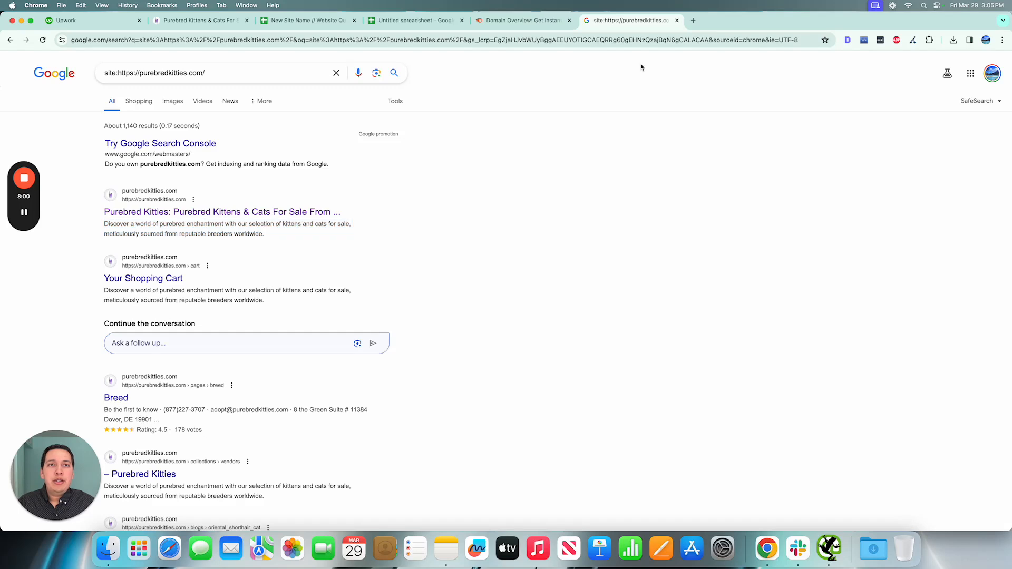
key(super+w)
Reopen the SEO extension's overview for the homepage and highlight the description from "Safeguard yourself" through "various other breeds.".
click(846, 40)
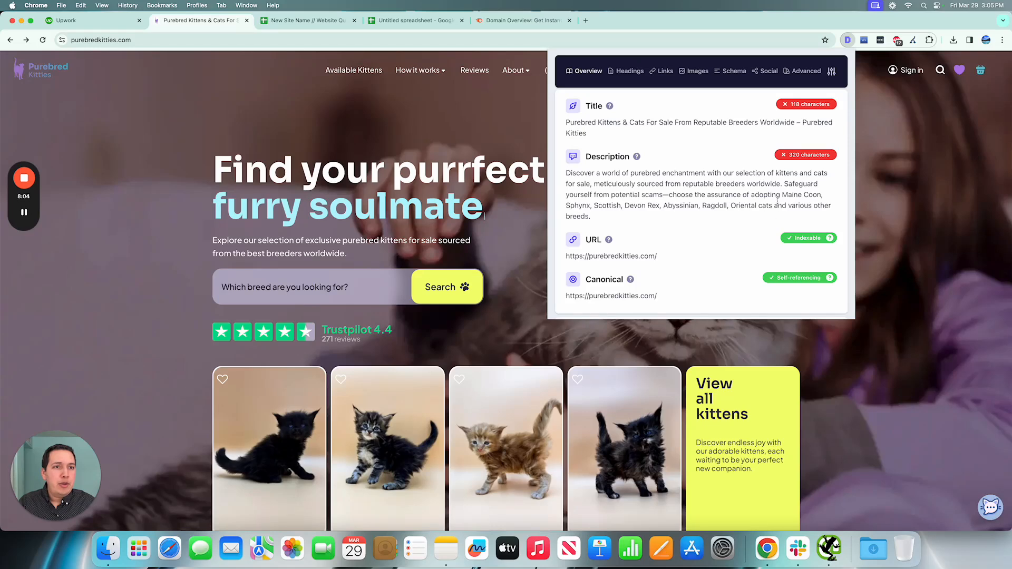
drag(784, 183, 592, 217)
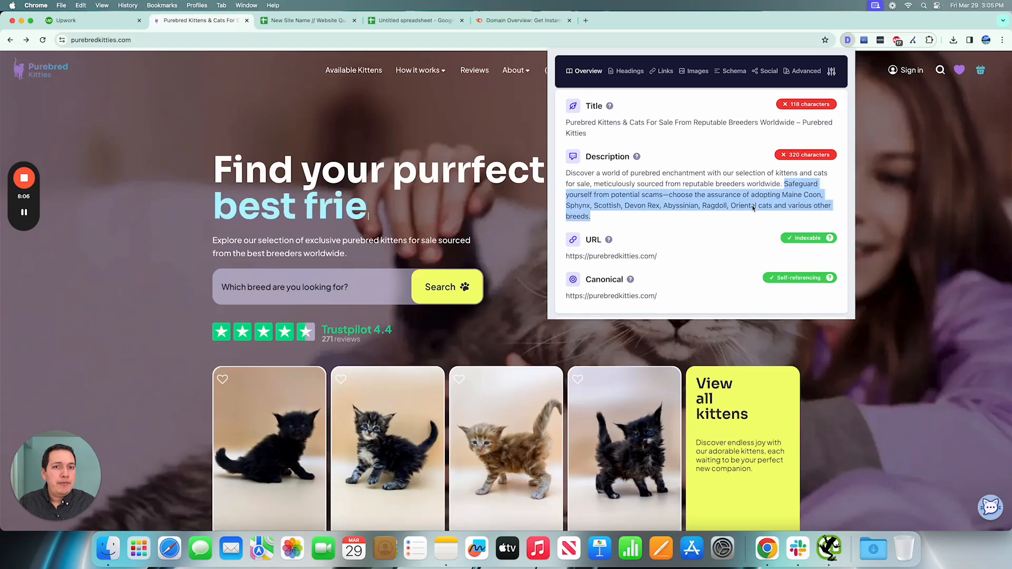
drag(566, 175, 771, 216)
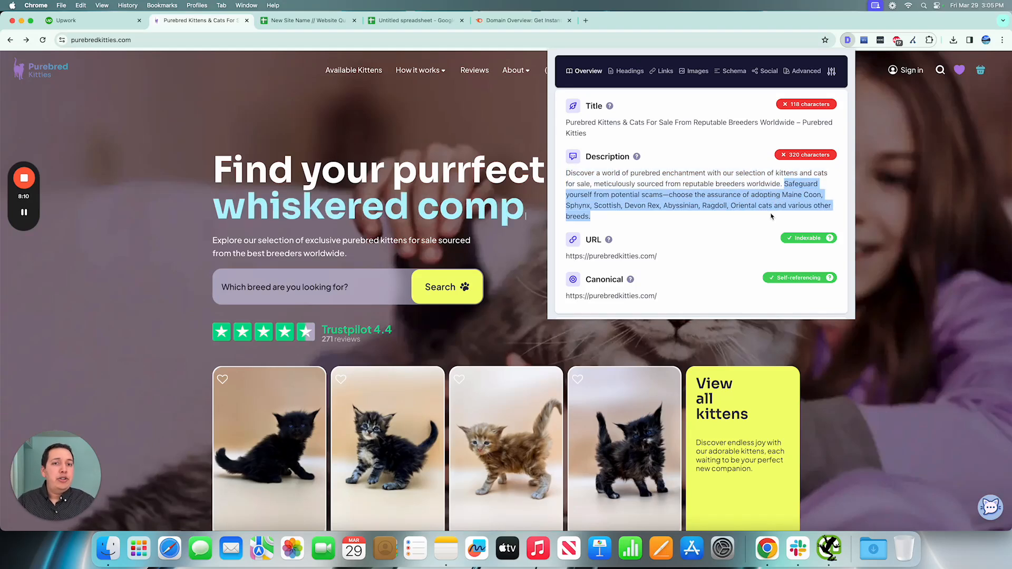
click(801, 190)
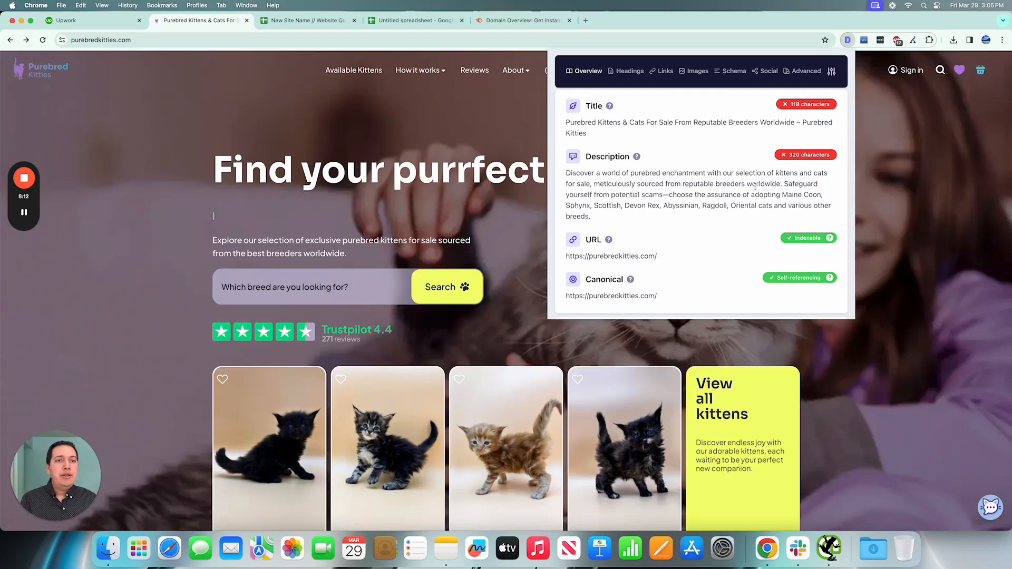
Highlight the full page title in the SEO overview, its "Purebred Kitties" ending, and the part before the dash.
triple_click(765, 122)
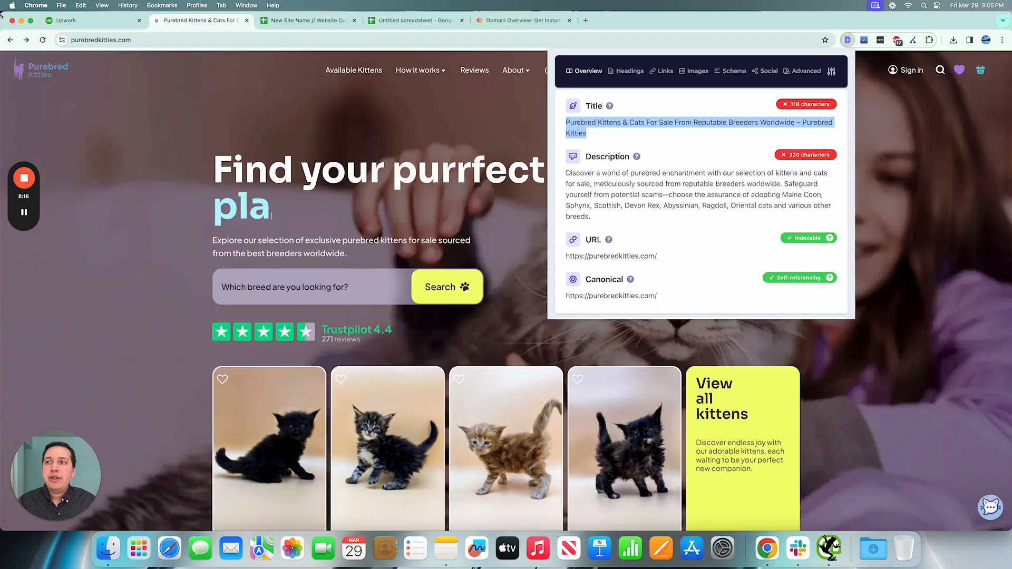
click(838, 127)
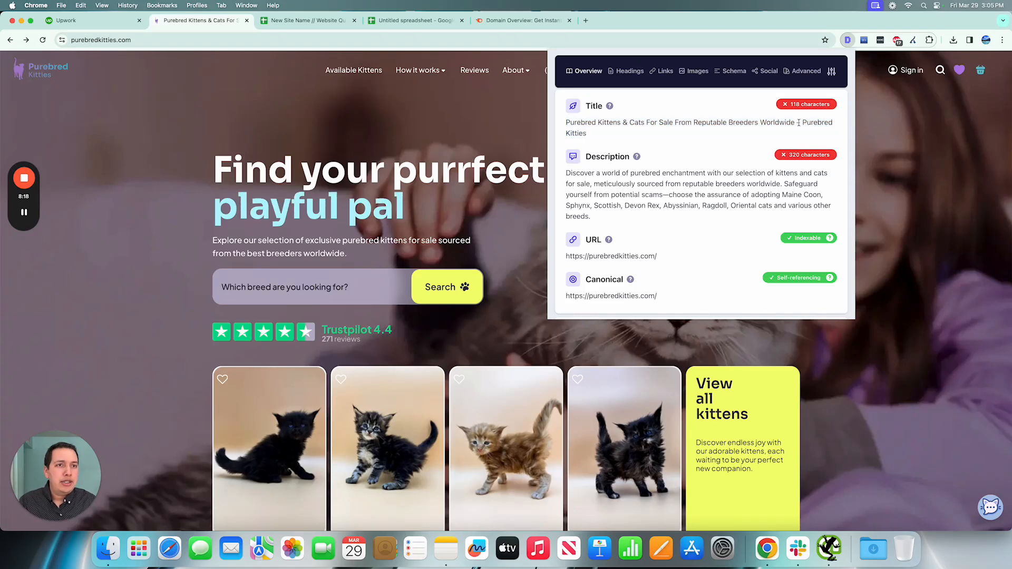
drag(803, 123, 736, 137)
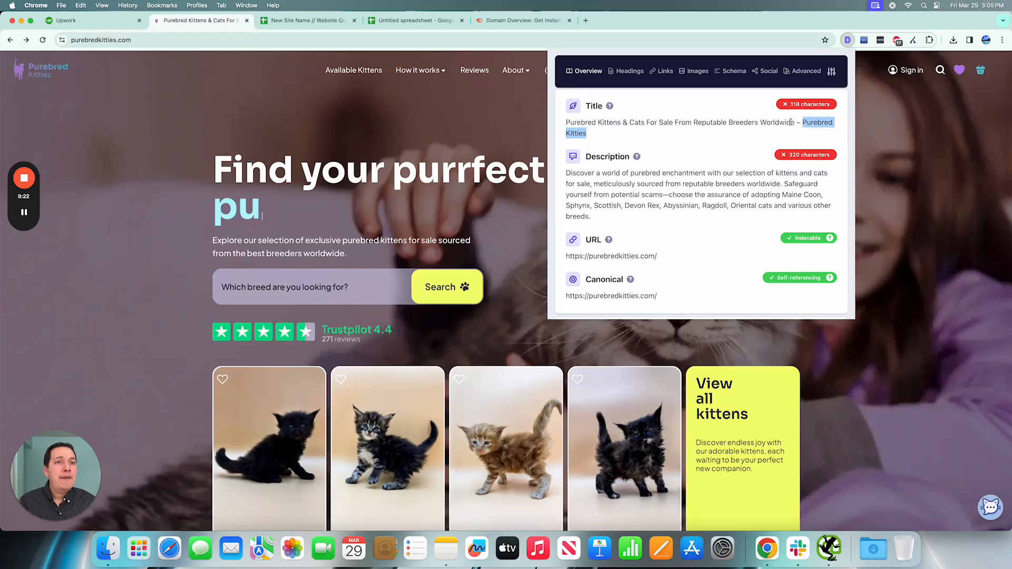
drag(795, 122, 566, 123)
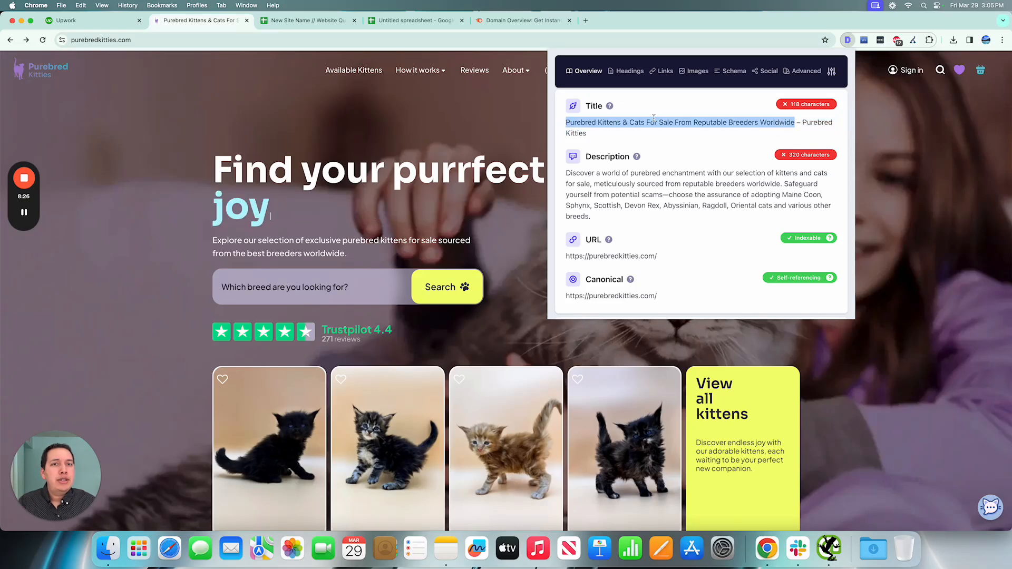
Highlight the title phrases "Purebred Kittens" and "Cats For Sale From Reputable Breeders Worldwide" one after the other, and clear the selection.
click(618, 123)
drag(619, 122, 582, 123)
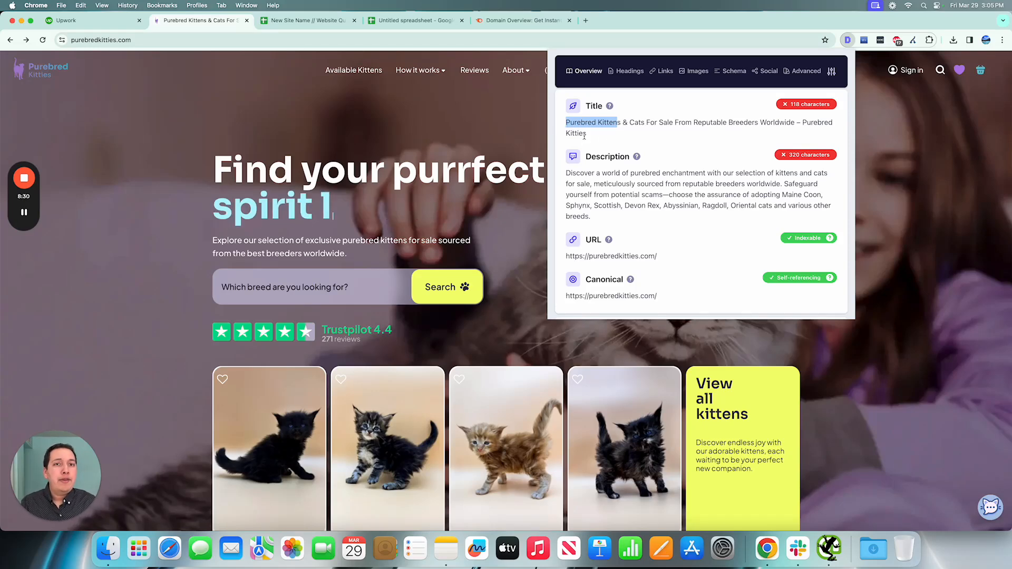
drag(630, 123, 794, 123)
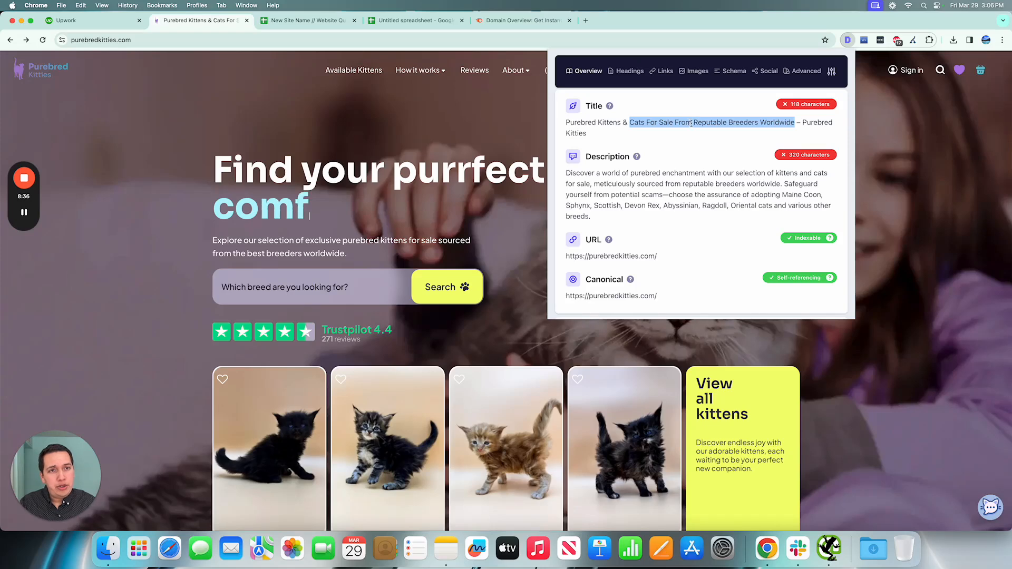
click(724, 139)
scroll(724, 139, down, 1)
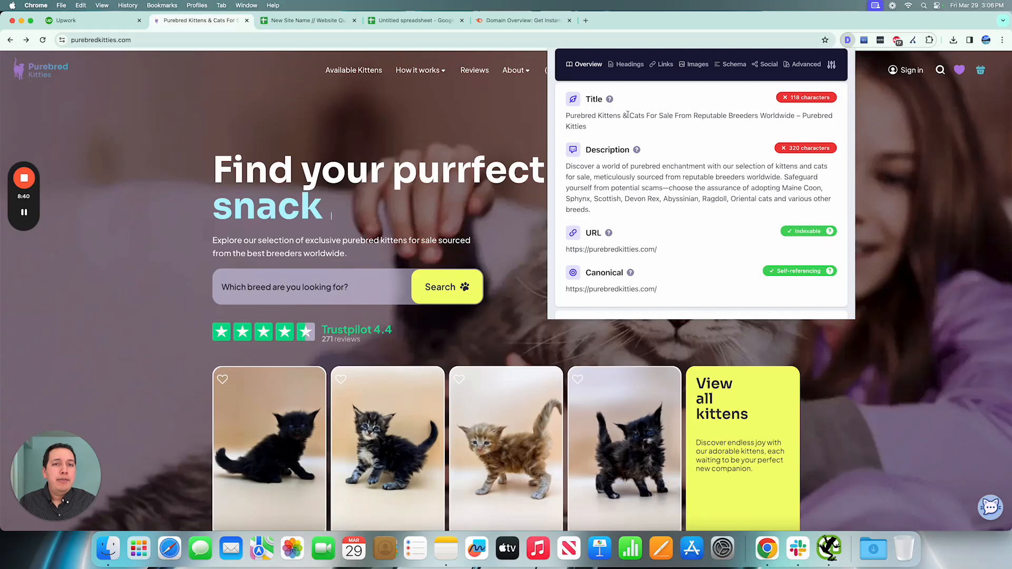
drag(627, 116, 794, 117)
click(811, 118)
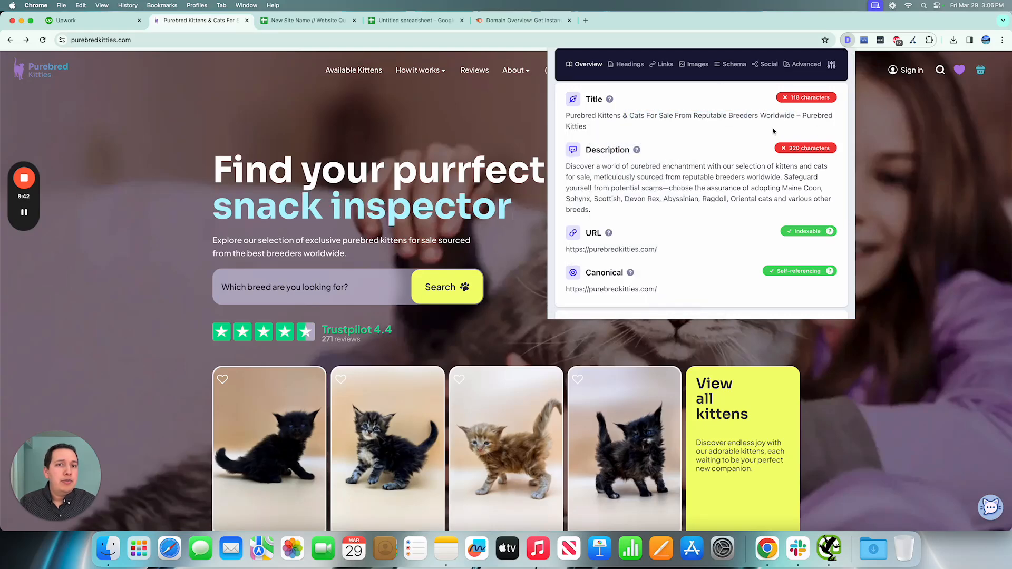
click(192, 38)
key(super+c)
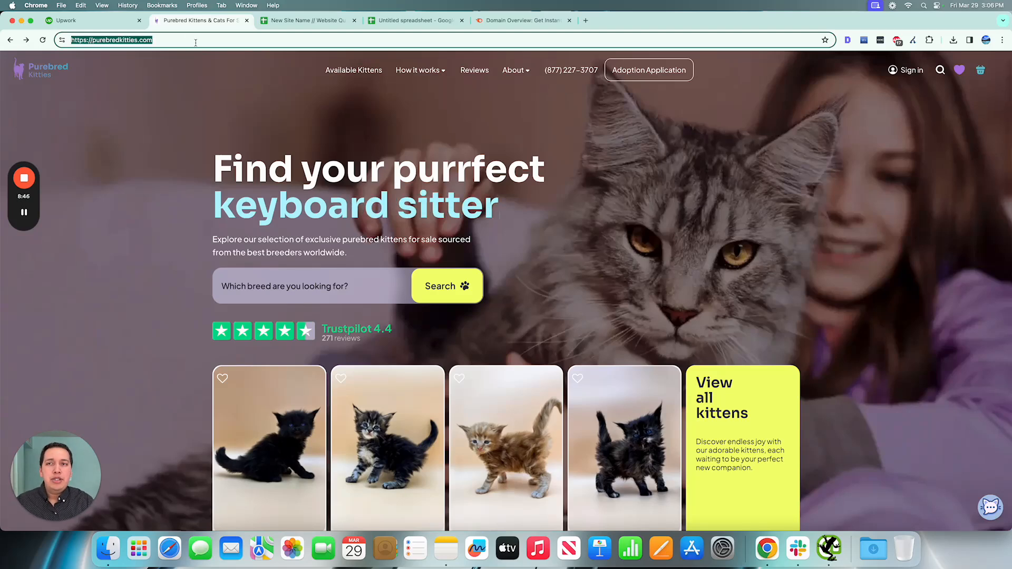
key(super+t)
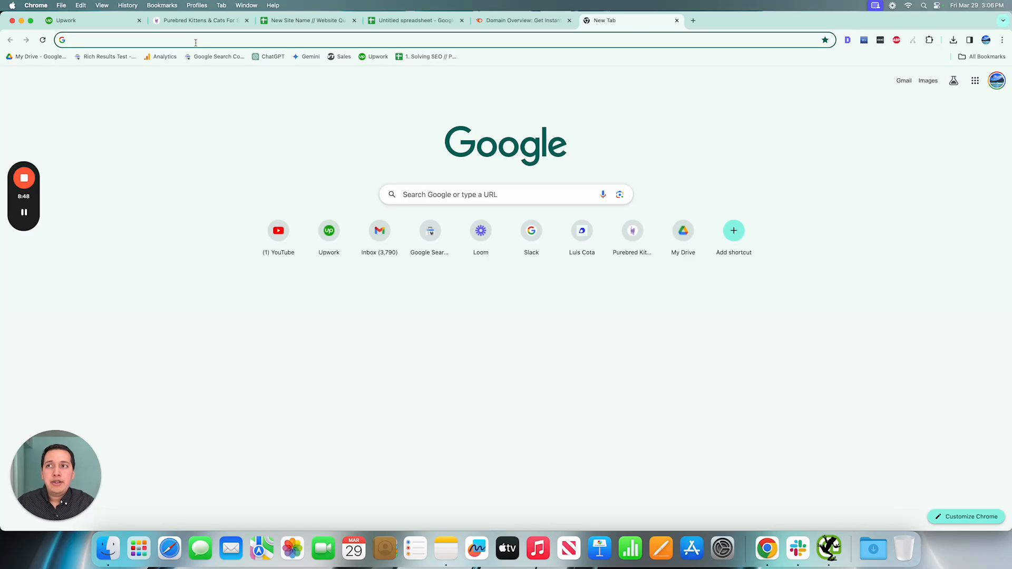
text(site:)
key(super+v)
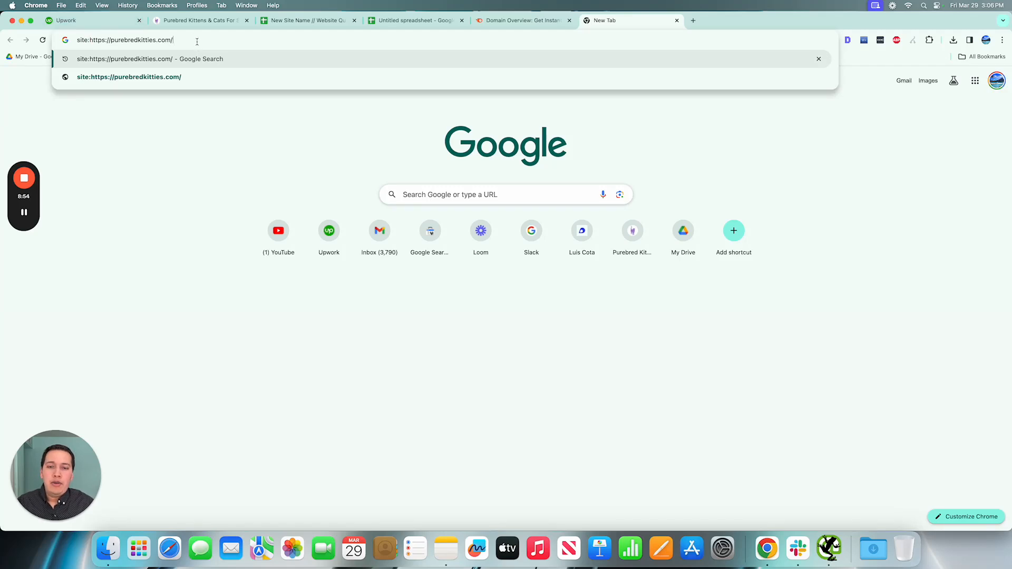
key(Return)
click(532, 326)
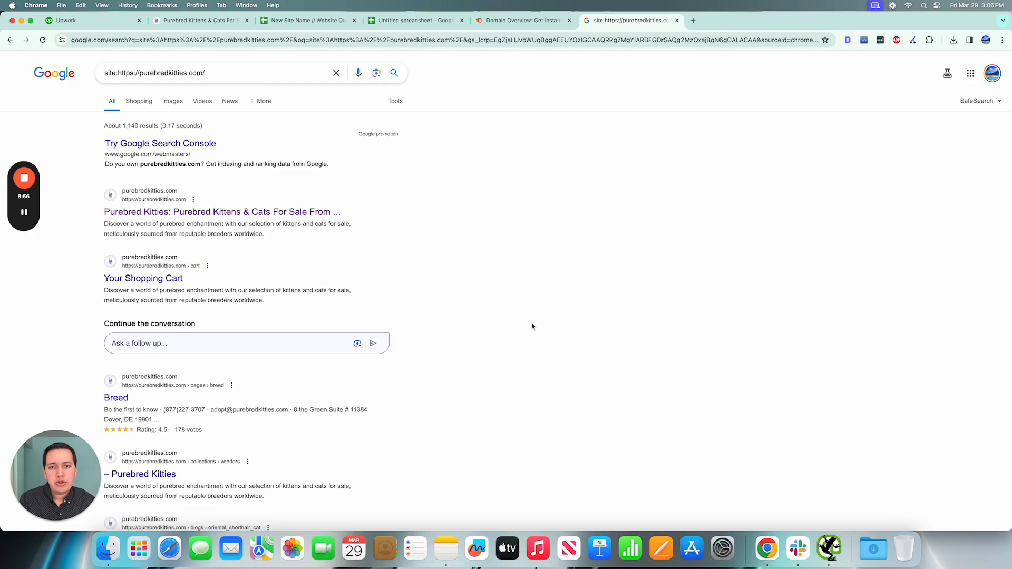
Highlight the line stating how many results Google returned for the site, and clear the selection.
scroll(232, 217, down, 1)
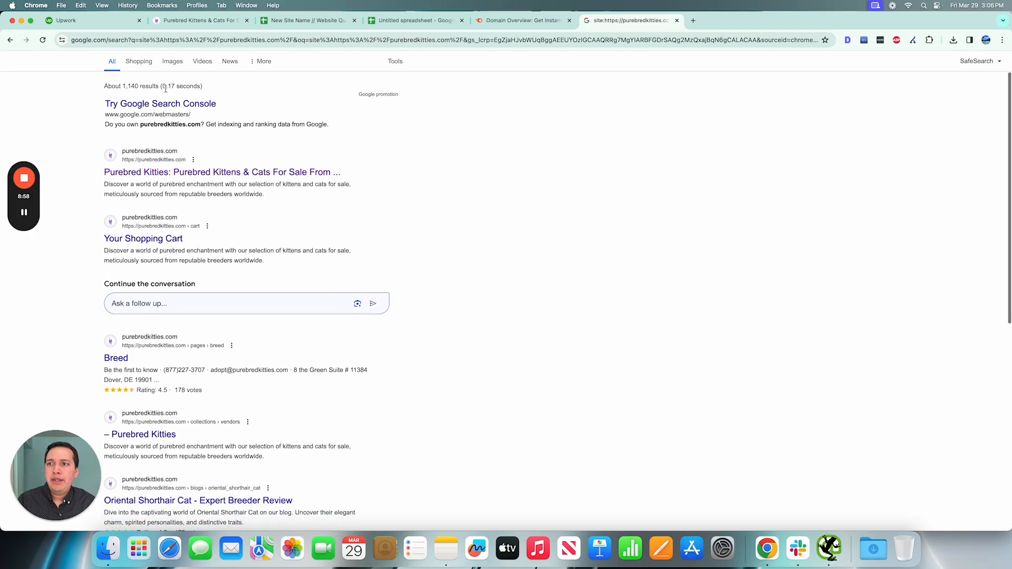
drag(104, 87, 202, 89)
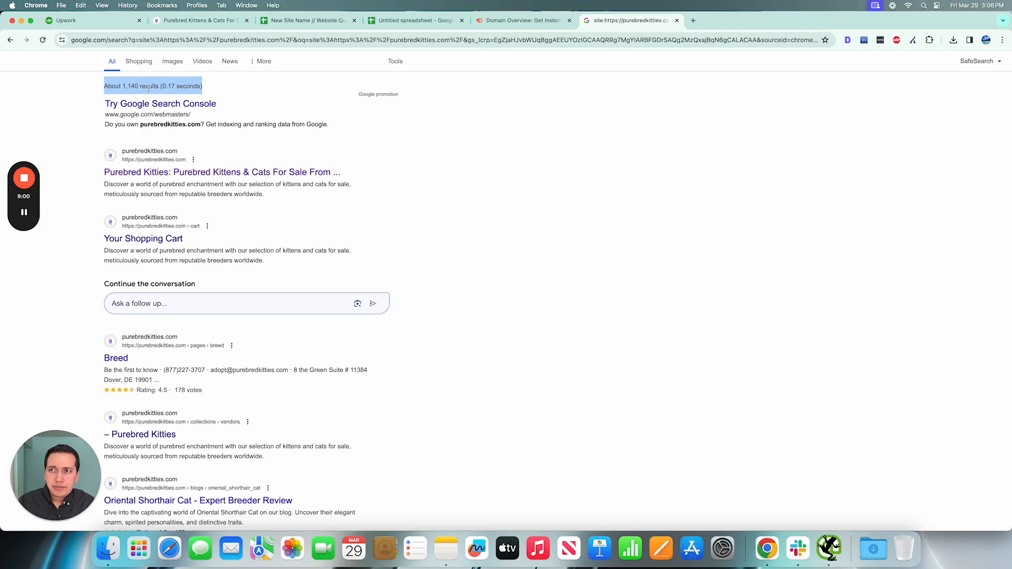
scroll(149, 89, up, 1)
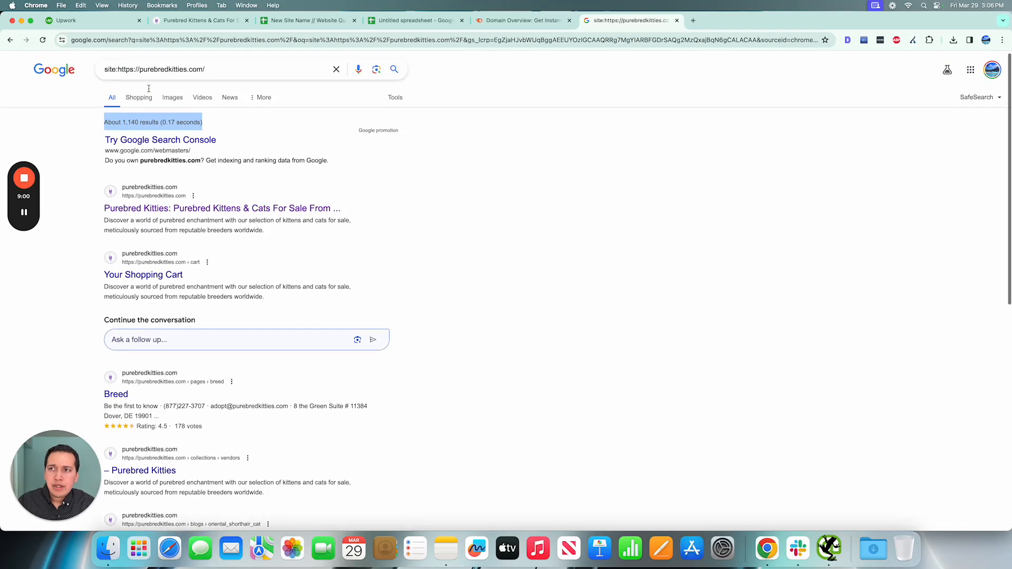
click(123, 123)
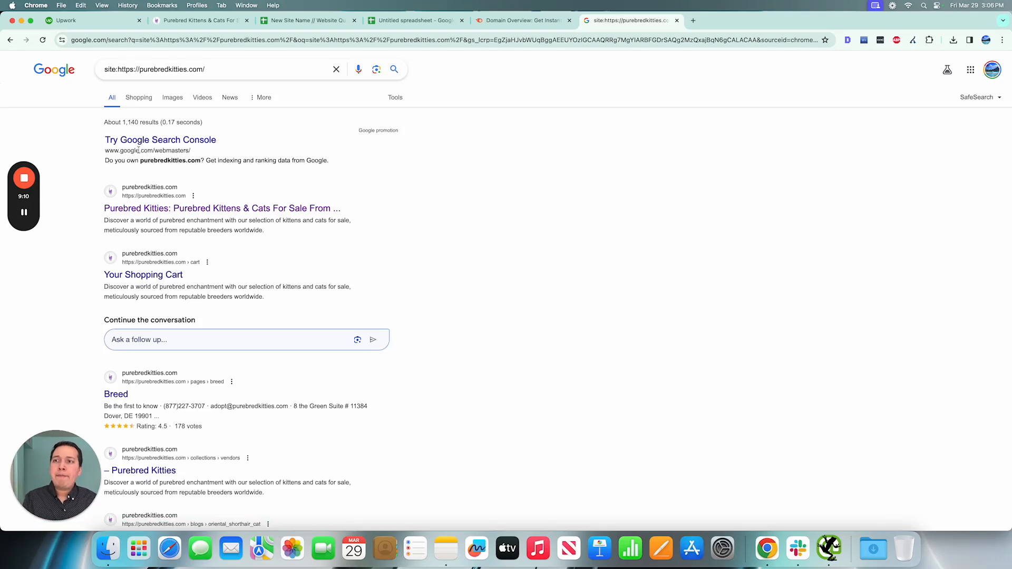
Look over the indexed pages, including Breed, the vendors collection and the Oriental Shorthair blog, and open the "Your Shopping Cart" result.
scroll(138, 151, down, 1)
scroll(214, 198, down, 3)
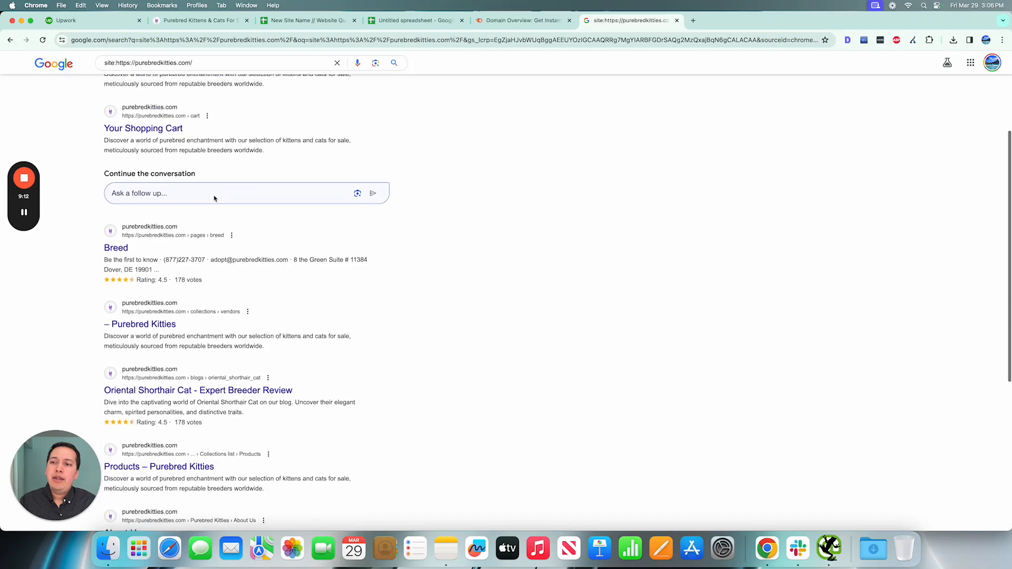
scroll(149, 137, down, 1)
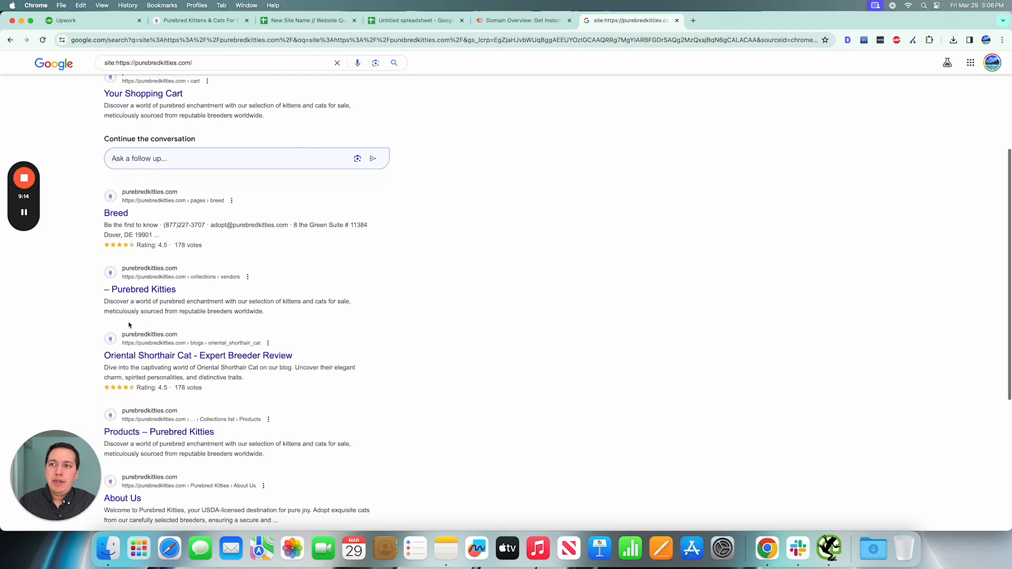
scroll(175, 362, up, 3)
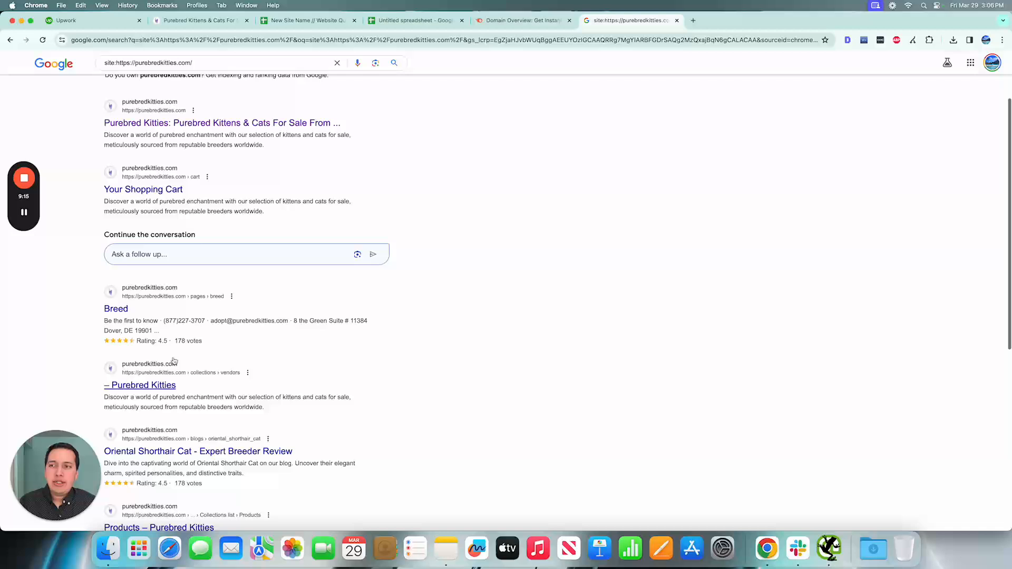
click(162, 194)
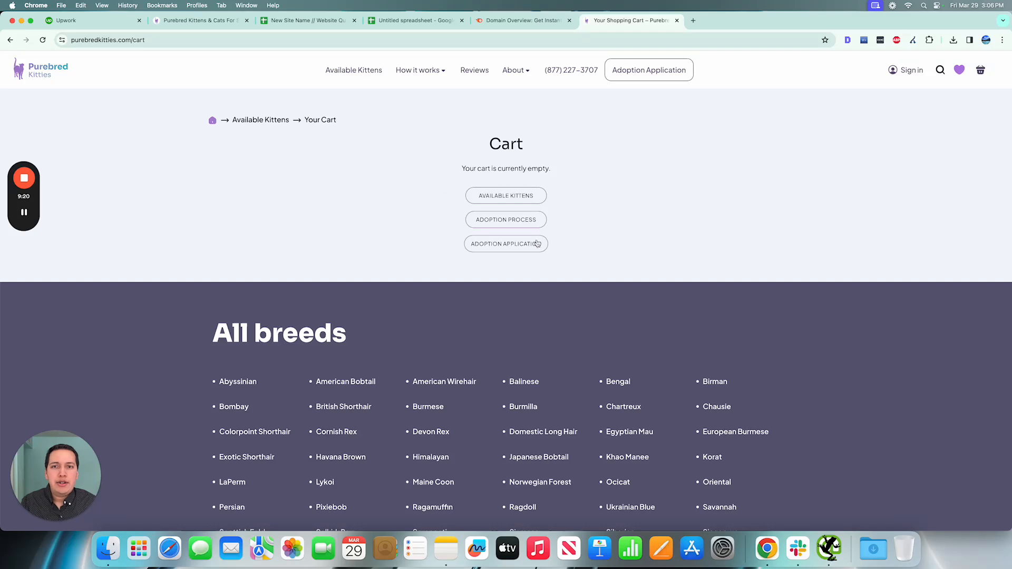
Return from the cart page to the search results and examine the indexed listings from the vendors collection through "Contact Us".
scroll(510, 179, left, 5)
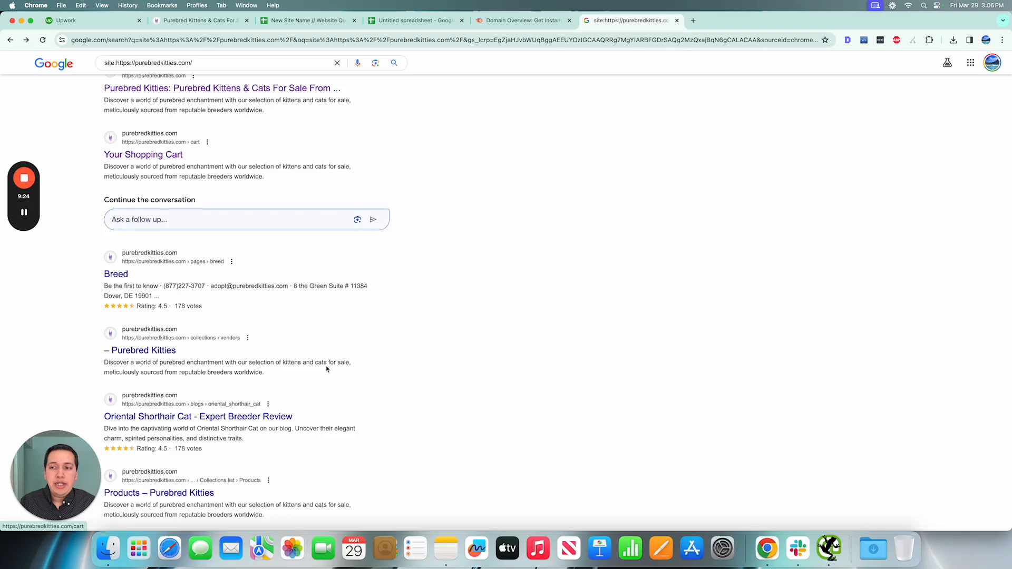
scroll(326, 369, down, 5)
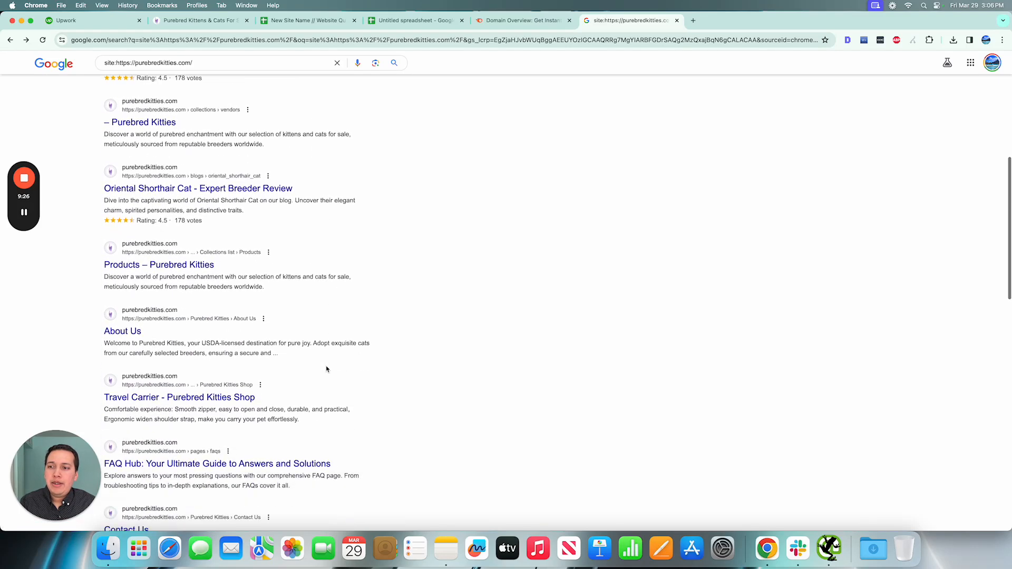
scroll(198, 288, up, 2)
scroll(258, 287, down, 3)
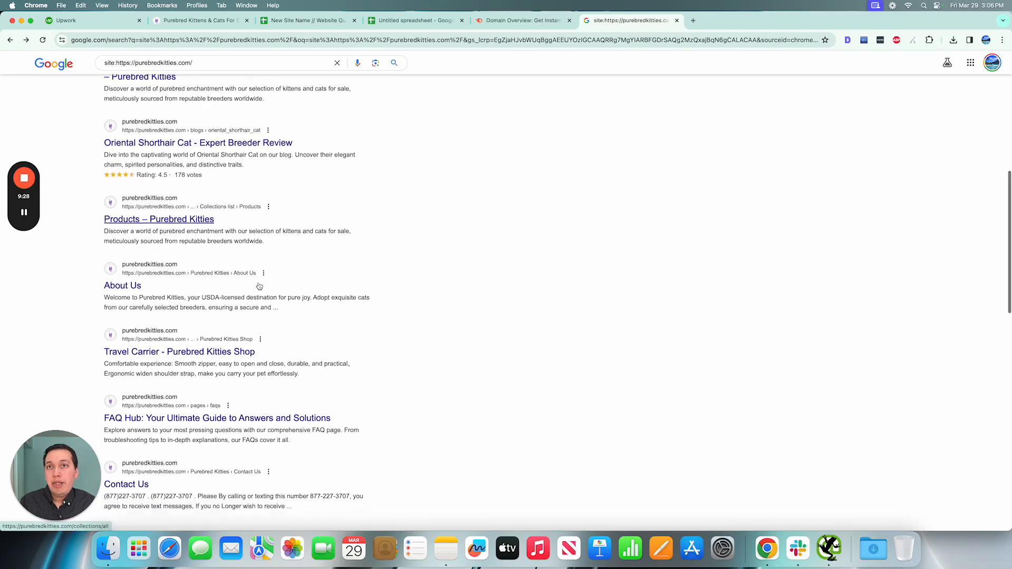
scroll(258, 286, down, 3)
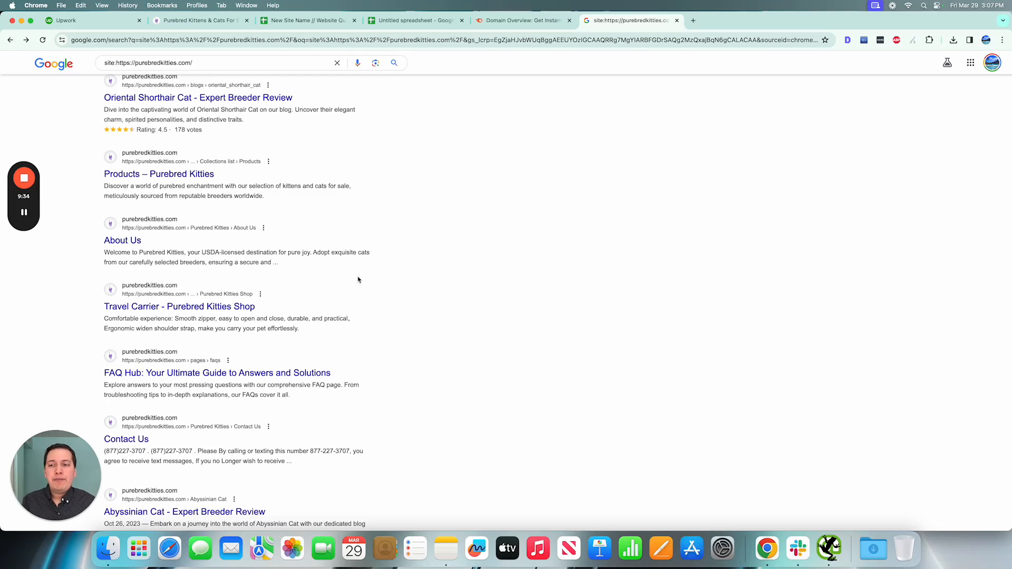
scroll(358, 280, up, 1)
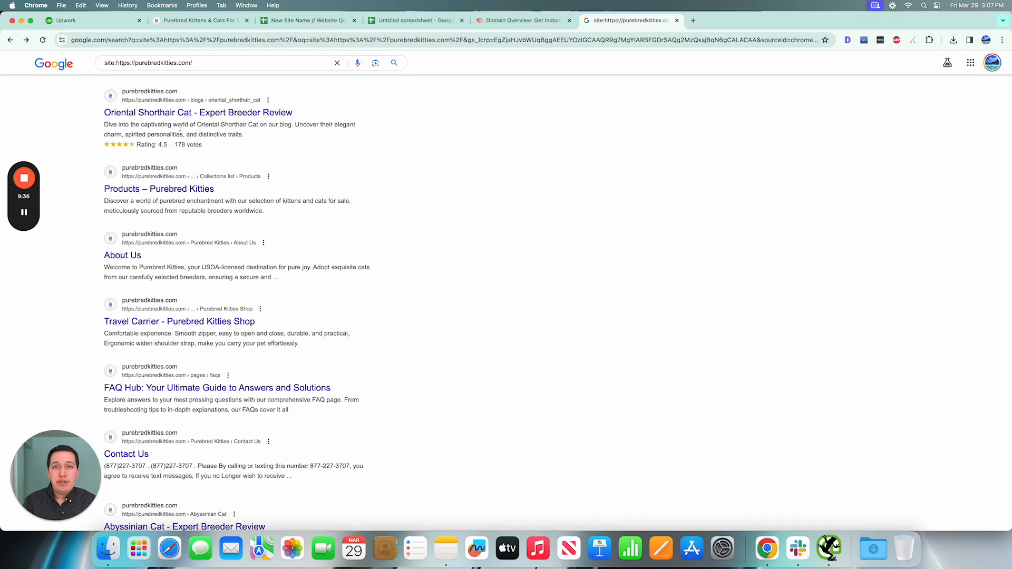
scroll(180, 128, up, 20)
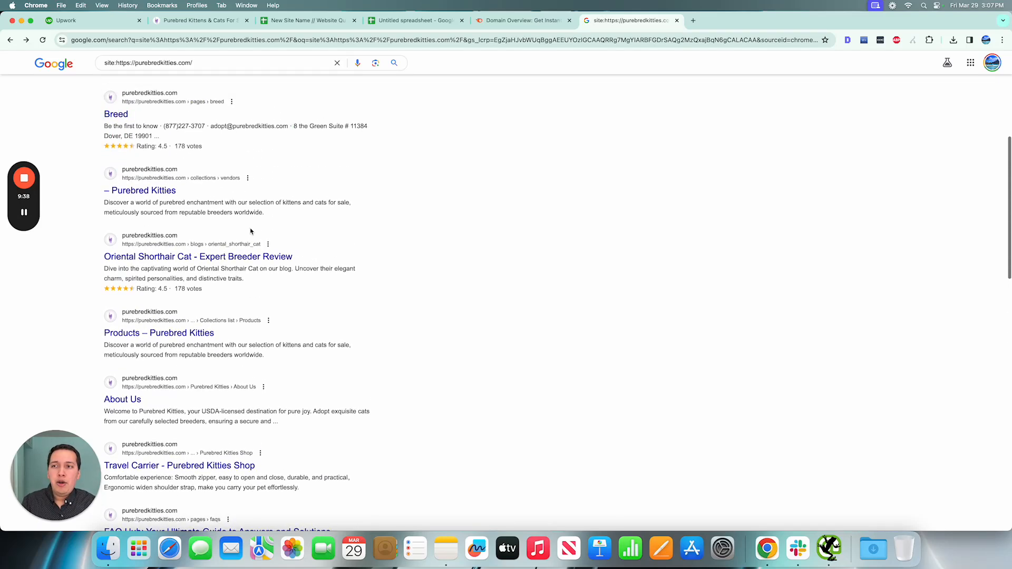
Examine the indexed listings from the homepage result through policy, breed guide and individual kitten product pages.
scroll(250, 228, up, 3)
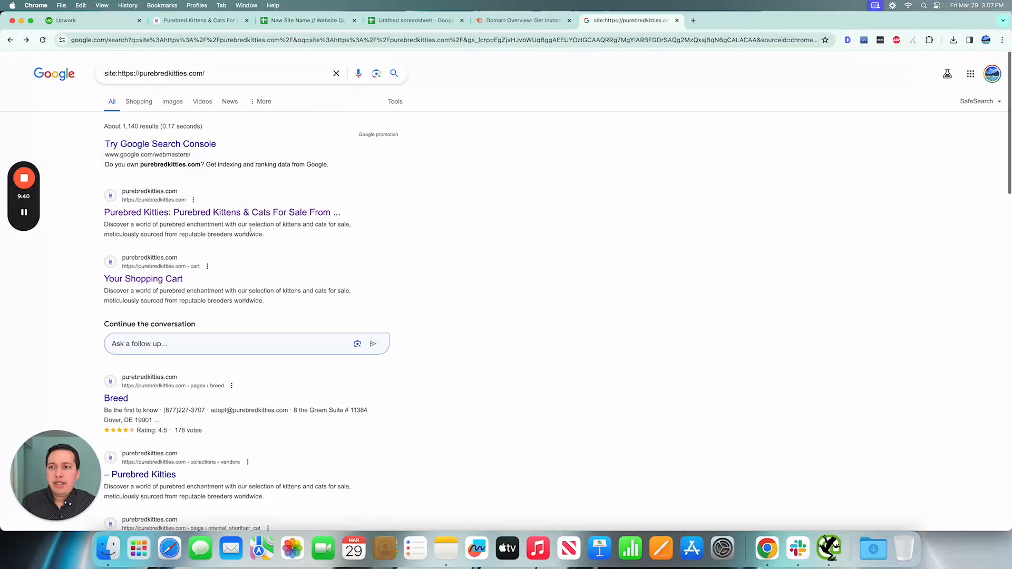
scroll(250, 229, down, 10)
scroll(250, 228, down, 20)
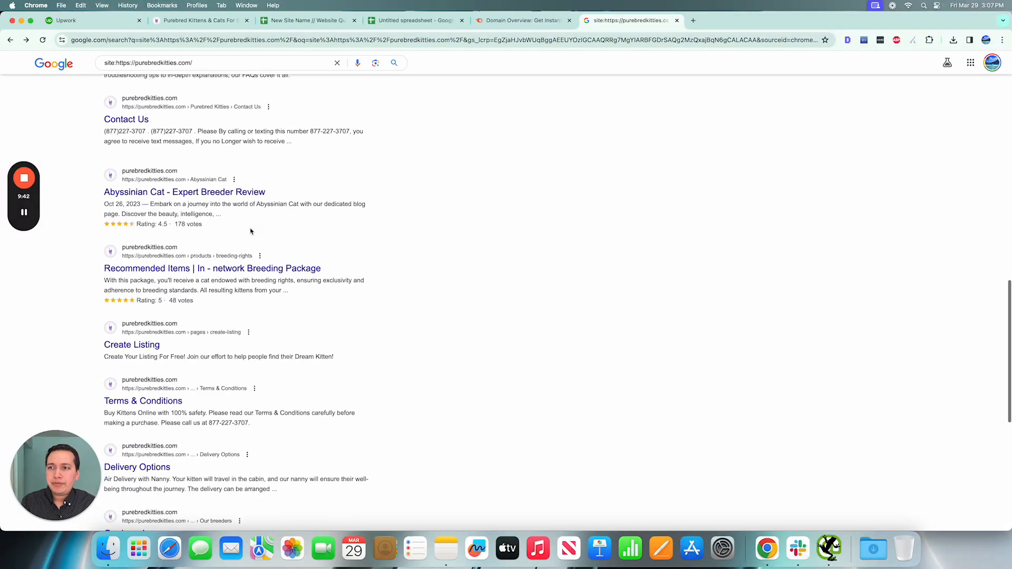
scroll(251, 230, up, 10)
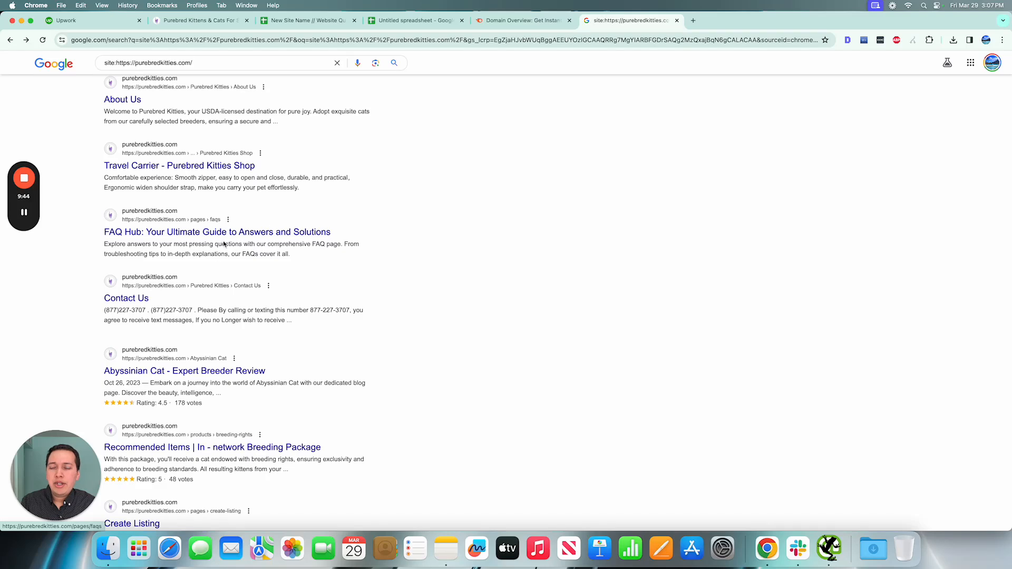
scroll(278, 283, down, 8)
scroll(278, 283, down, 3)
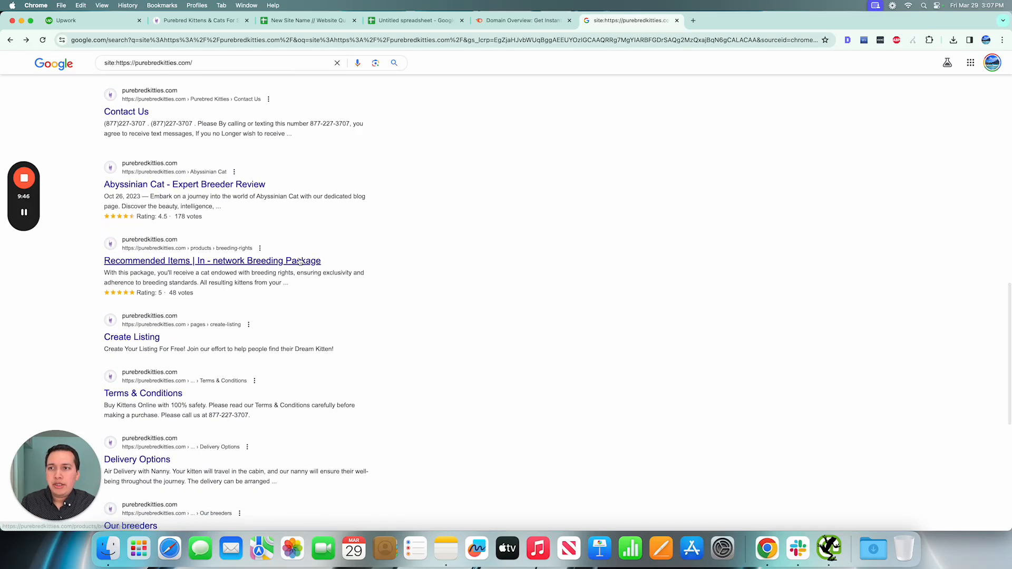
scroll(299, 264, down, 12)
scroll(348, 261, down, 20)
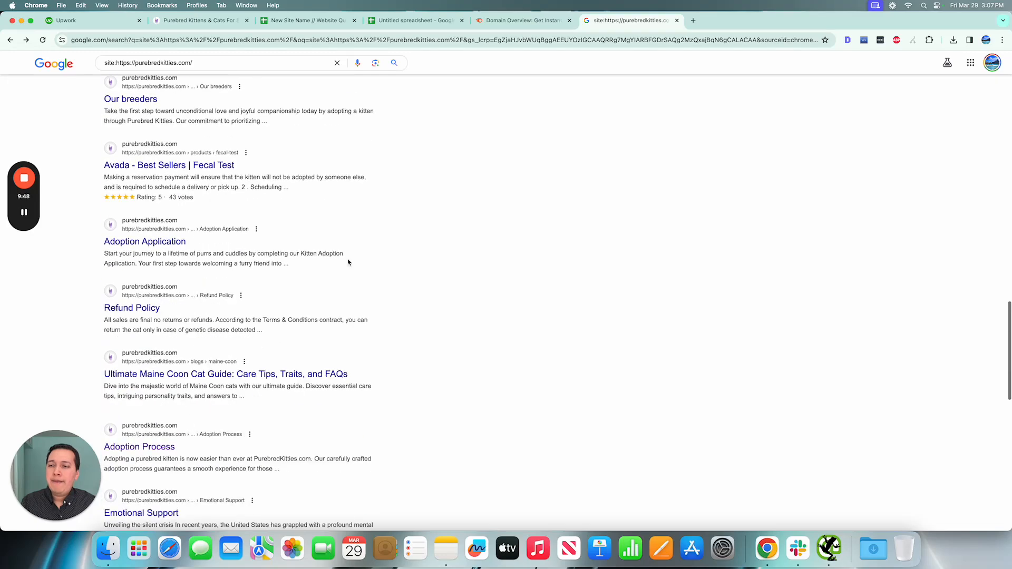
scroll(348, 262, down, 20)
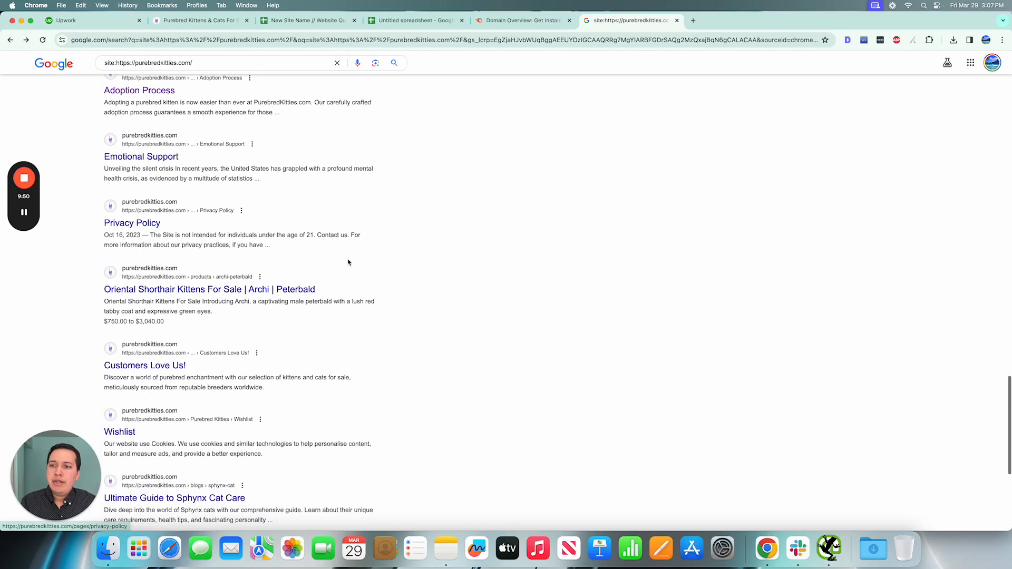
scroll(348, 262, down, 18)
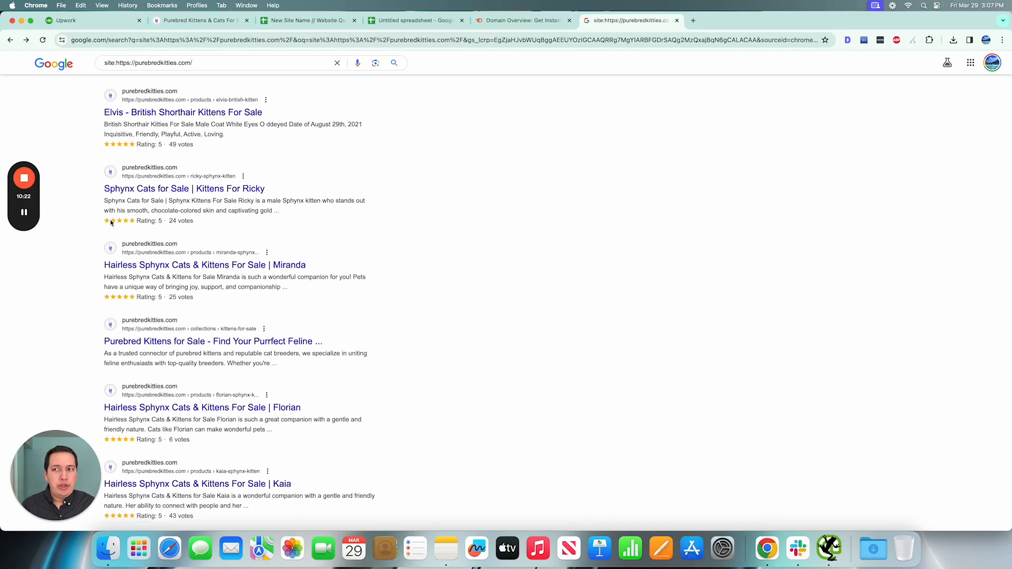
Highlight the star rating and votes line under the "Sphynx Cats for Sale | Kittens For Ricky" result, and clear the selection.
drag(110, 222, 167, 221)
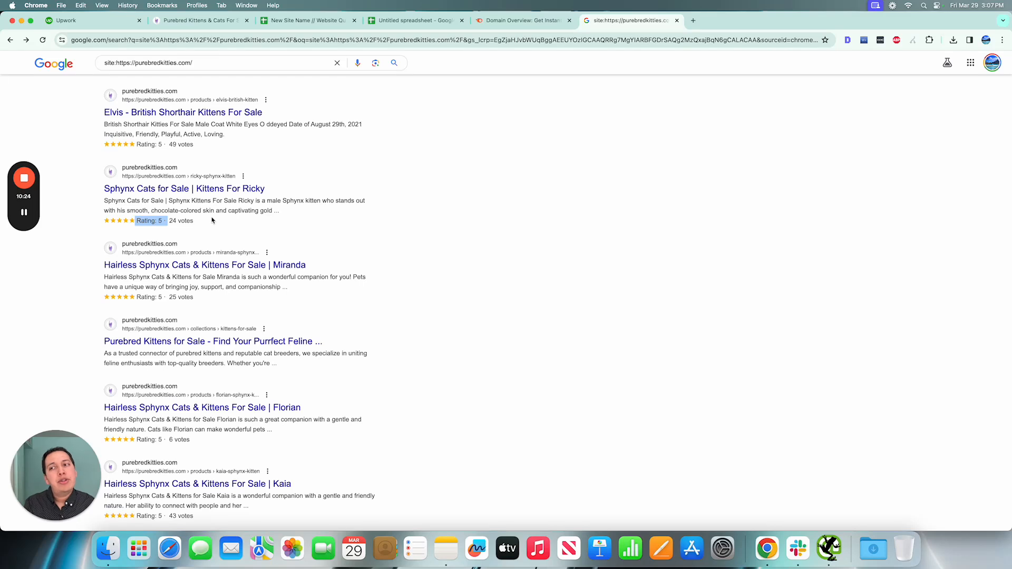
click(212, 221)
drag(194, 224, 104, 226)
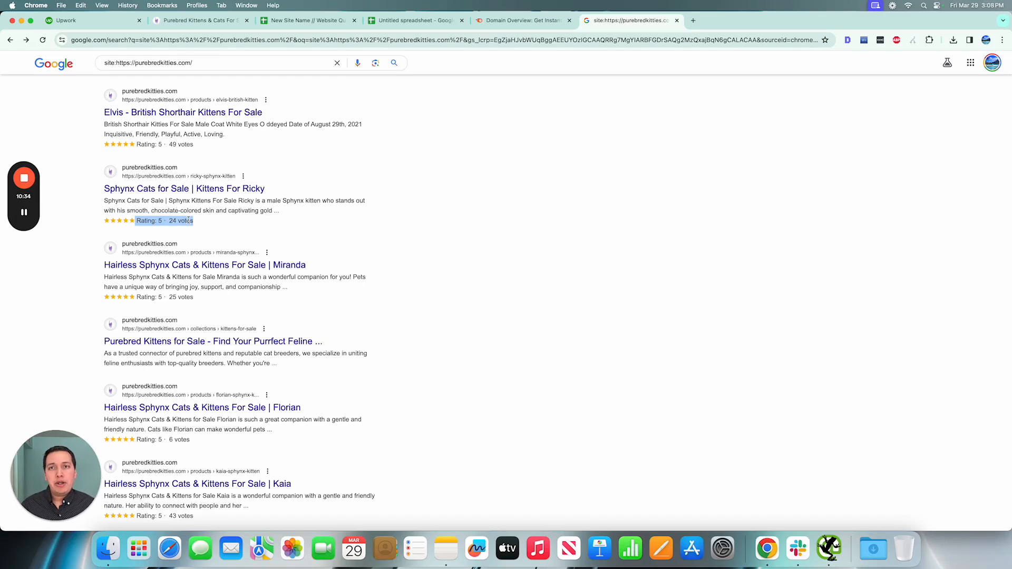
click(219, 223)
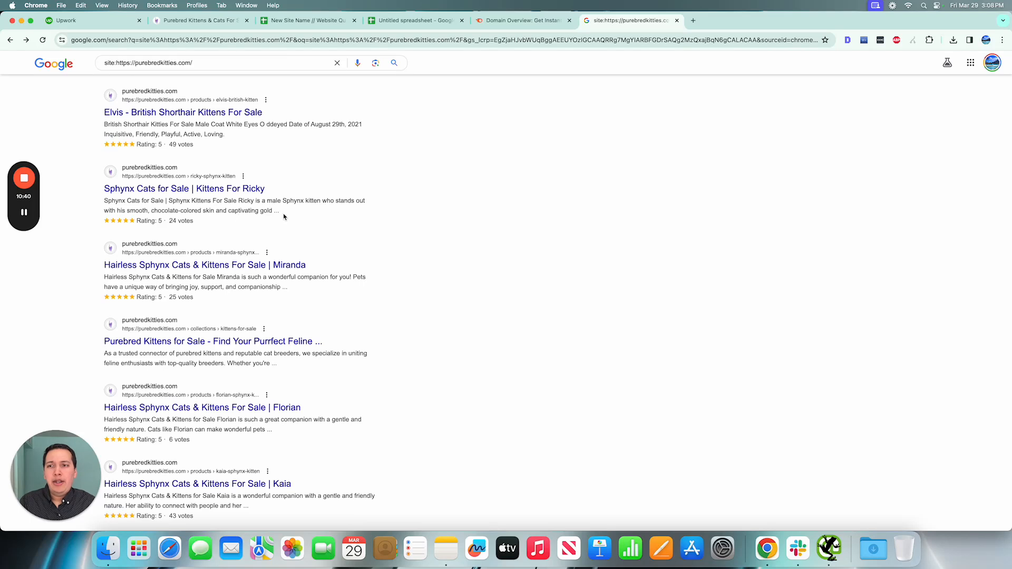
Highlight the description snippet of the "Sphynx Cats for Sale | Kittens For Ricky" result, and clear the selection.
drag(285, 215, 118, 201)
click(117, 209)
double_click(117, 205)
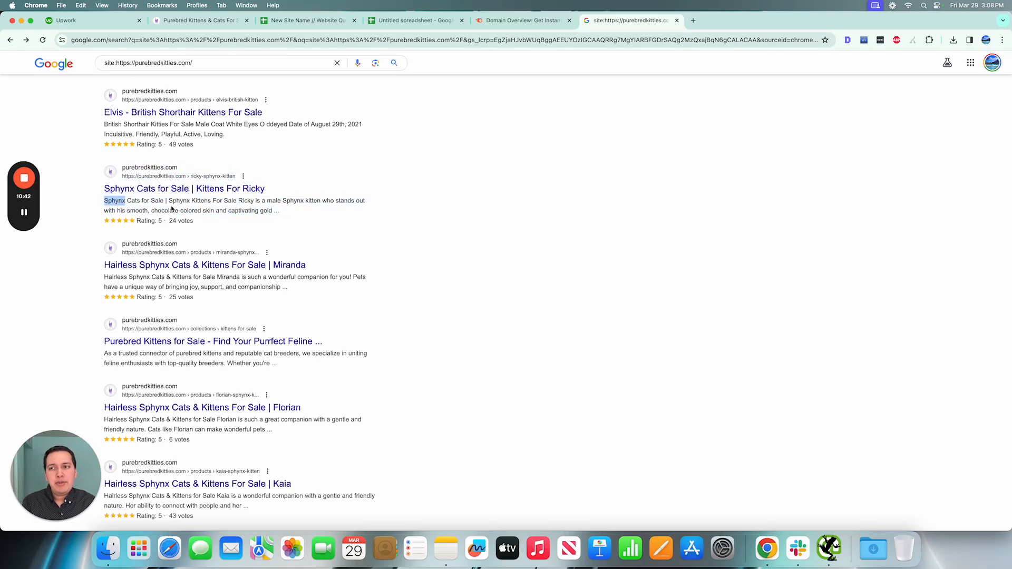
triple_click(183, 209)
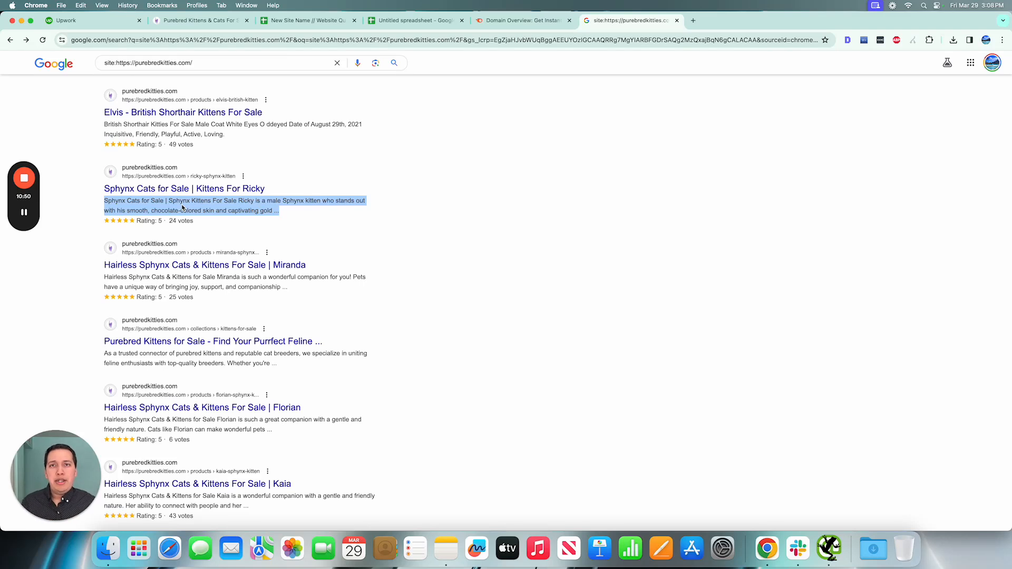
click(270, 201)
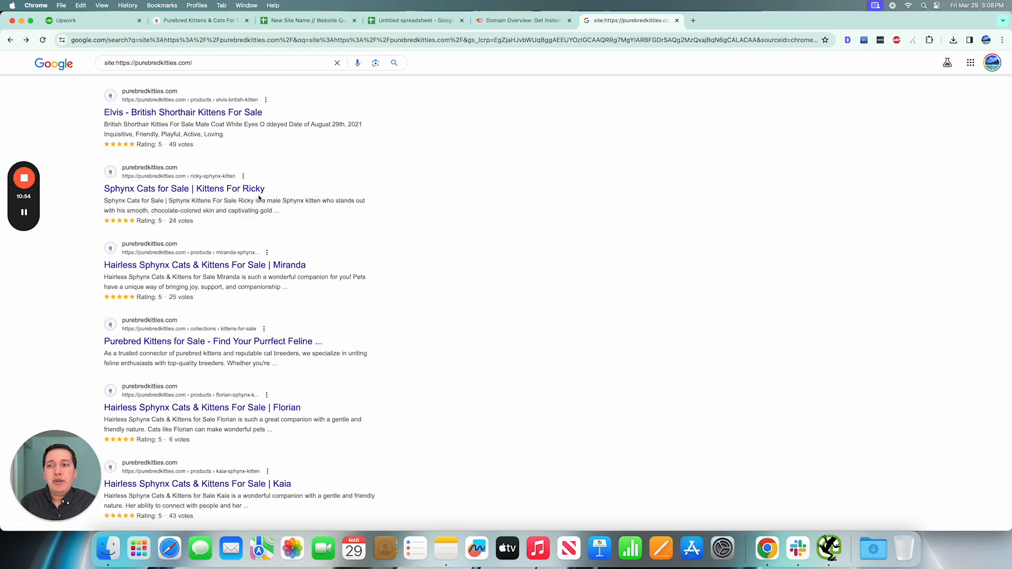
Look over the remaining Sphynx and British Shorthair kitten product listings, and return to the start of the results.
scroll(295, 276, down, 5)
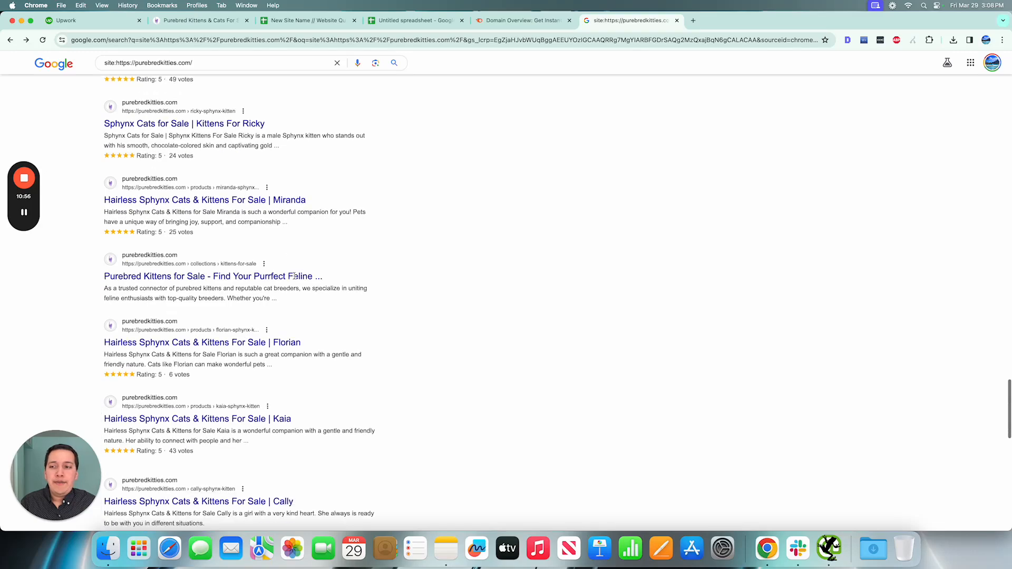
scroll(294, 277, down, 15)
scroll(294, 276, up, 2)
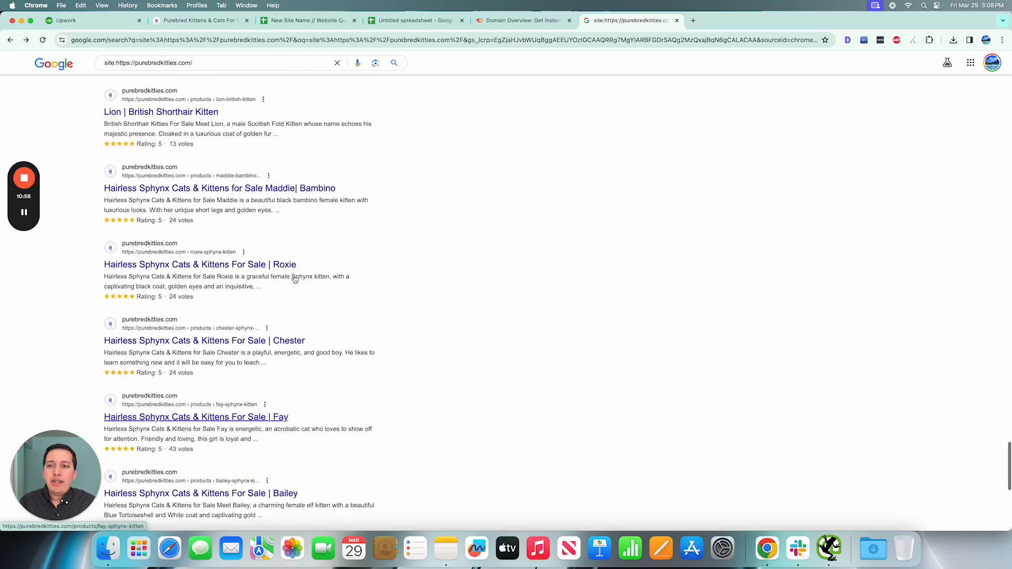
scroll(295, 279, down, 5)
scroll(295, 279, up, 15)
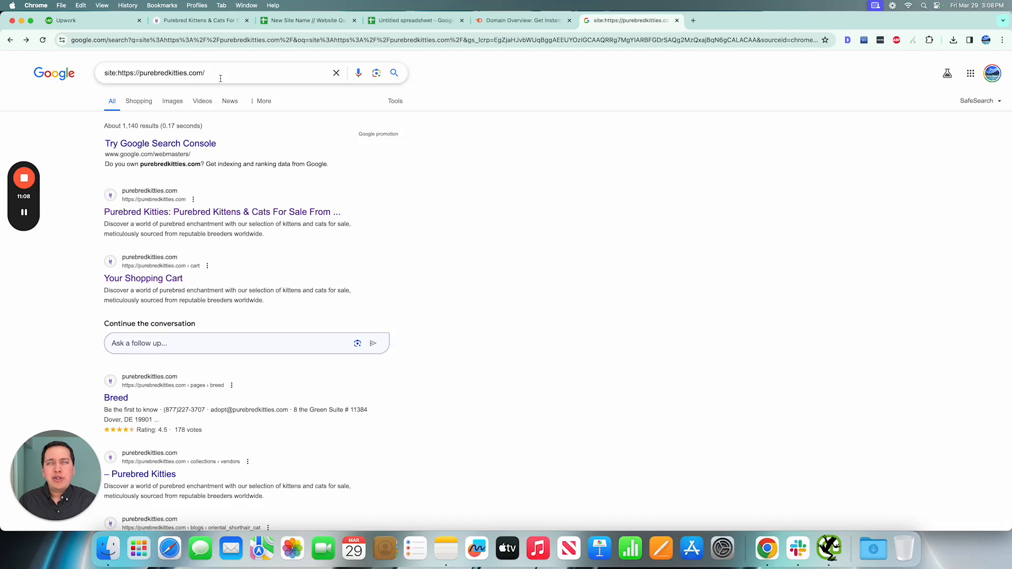
key(shift+alt+Left)
key(shift+alt+Left)
key(shift+alt+Left)
key(super+c)
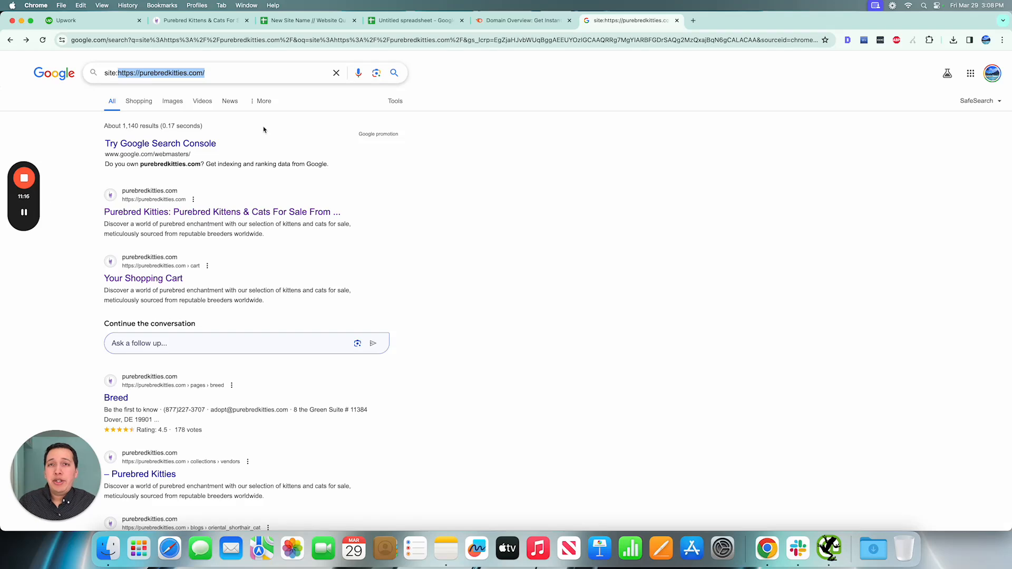
click(830, 549)
click(564, 60)
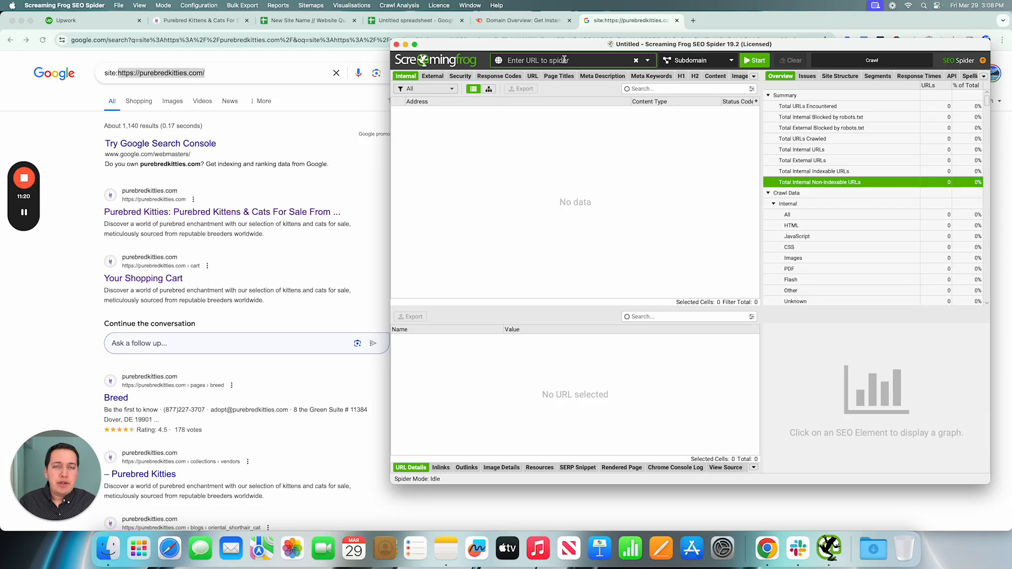
key(super+v)
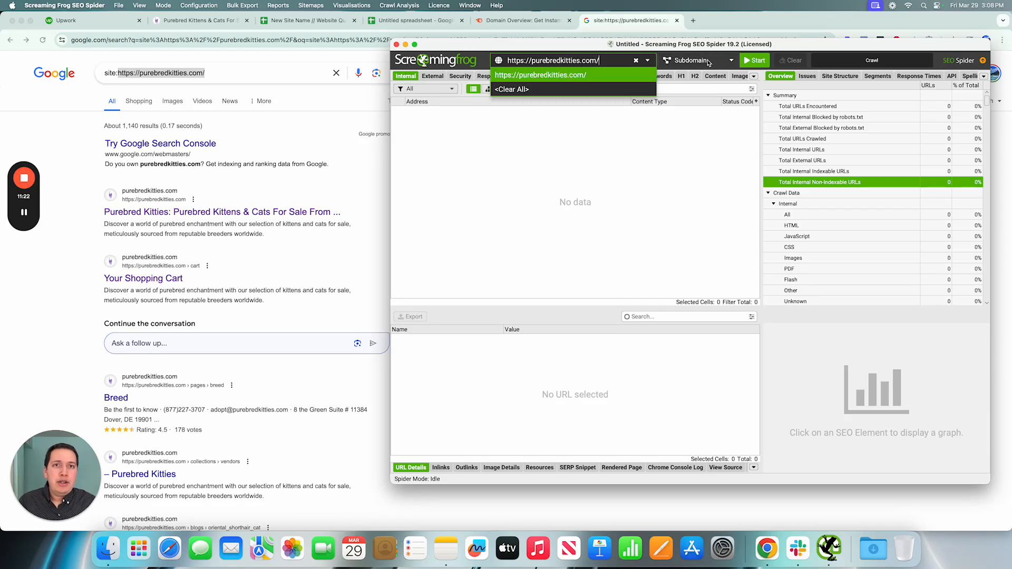
click(643, 141)
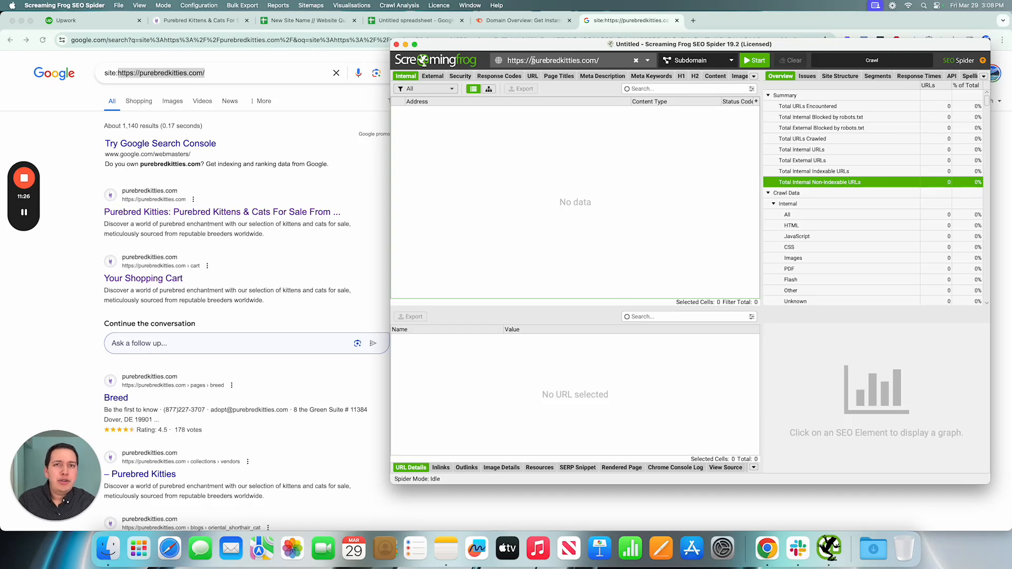
click(596, 62)
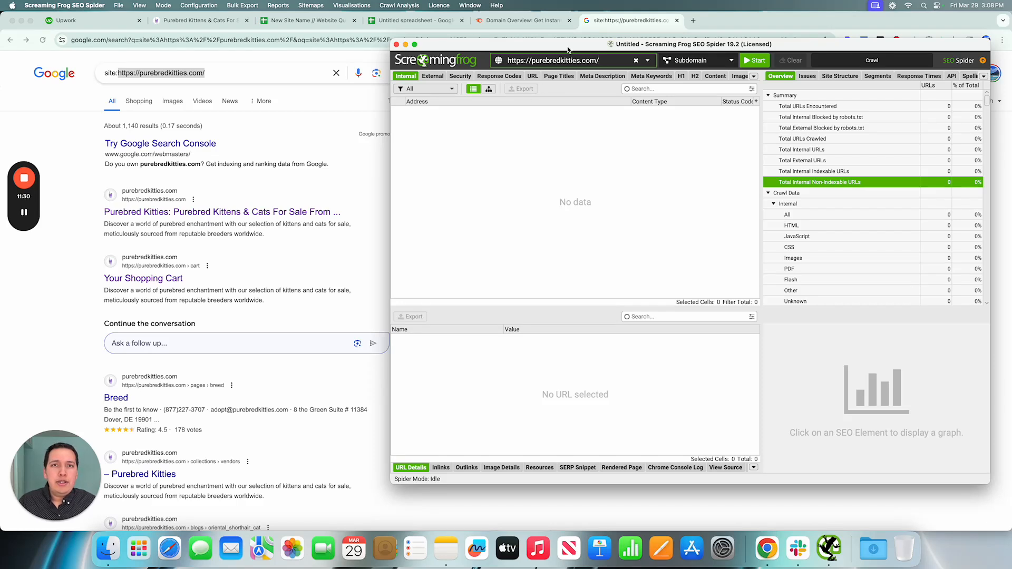
drag(571, 46, 476, 47)
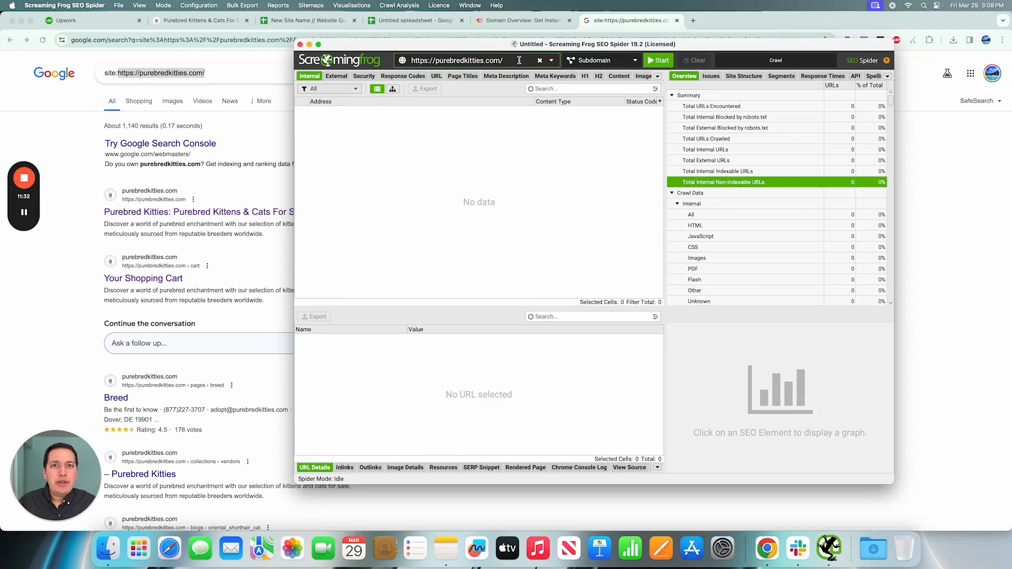
Open the spider's crawl configuration and turn off crawling of images, CSS, JavaScript and SWF resource links.
click(190, 6)
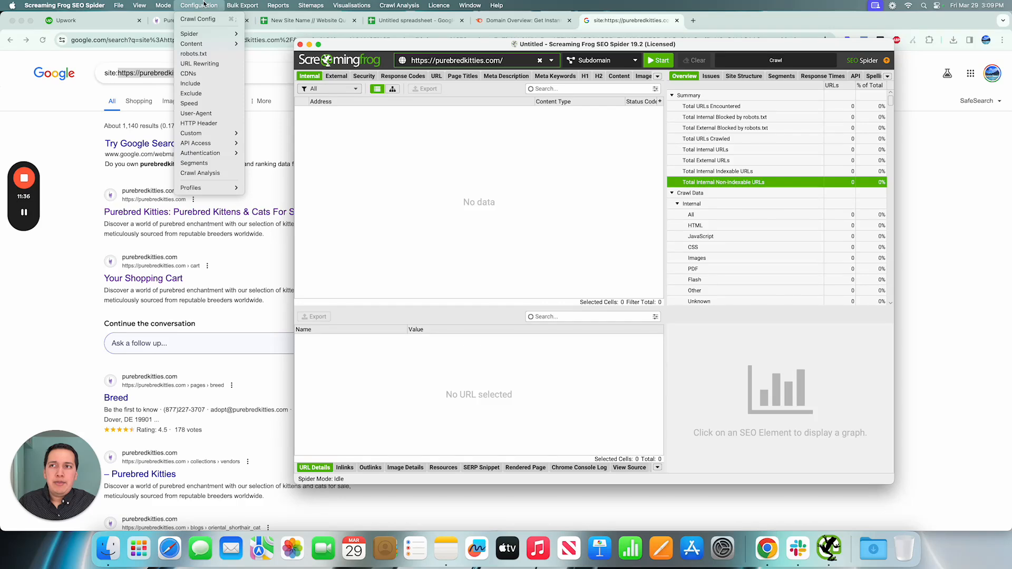
click(201, 20)
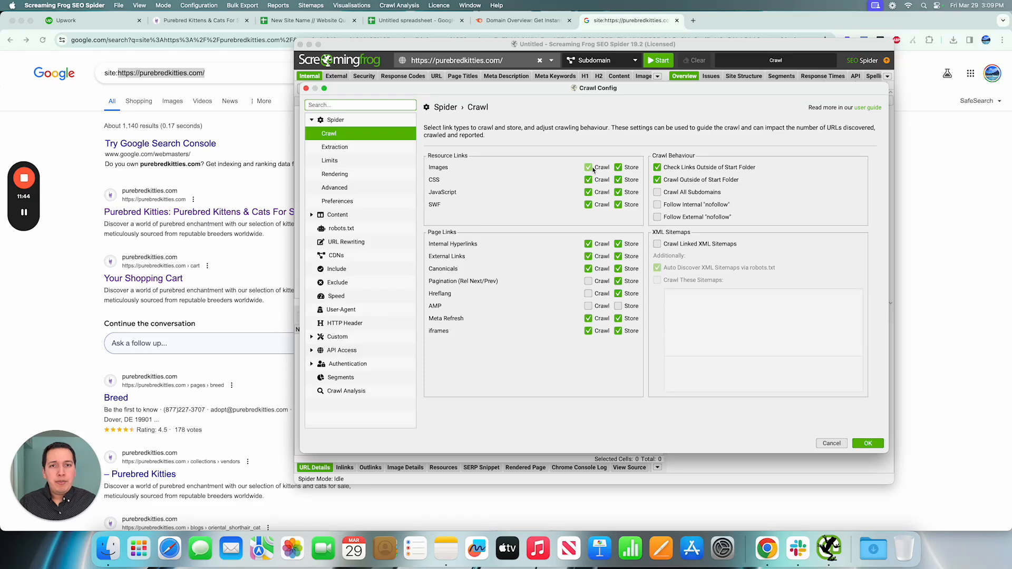
mouse_move(593, 169)
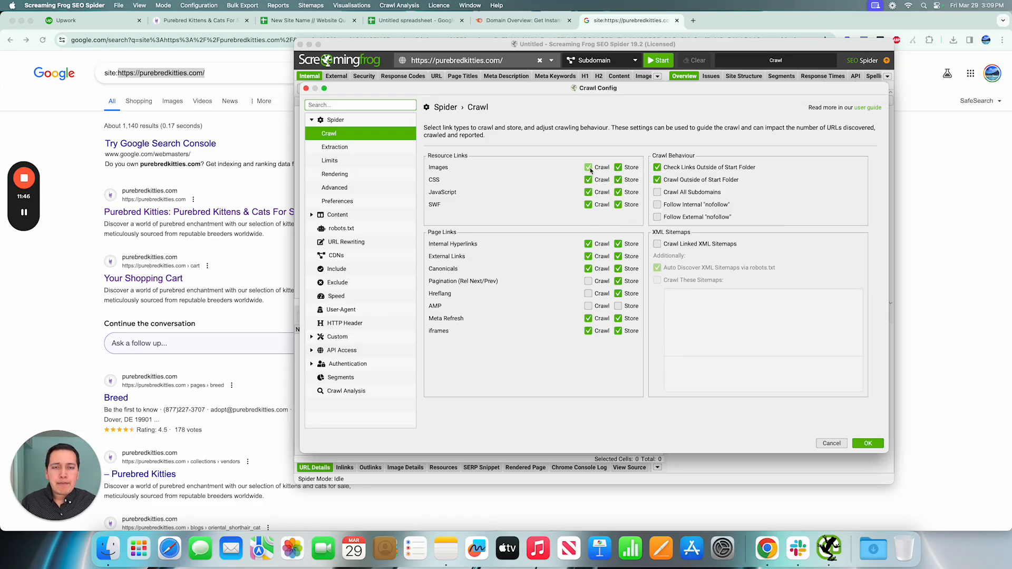
click(588, 167)
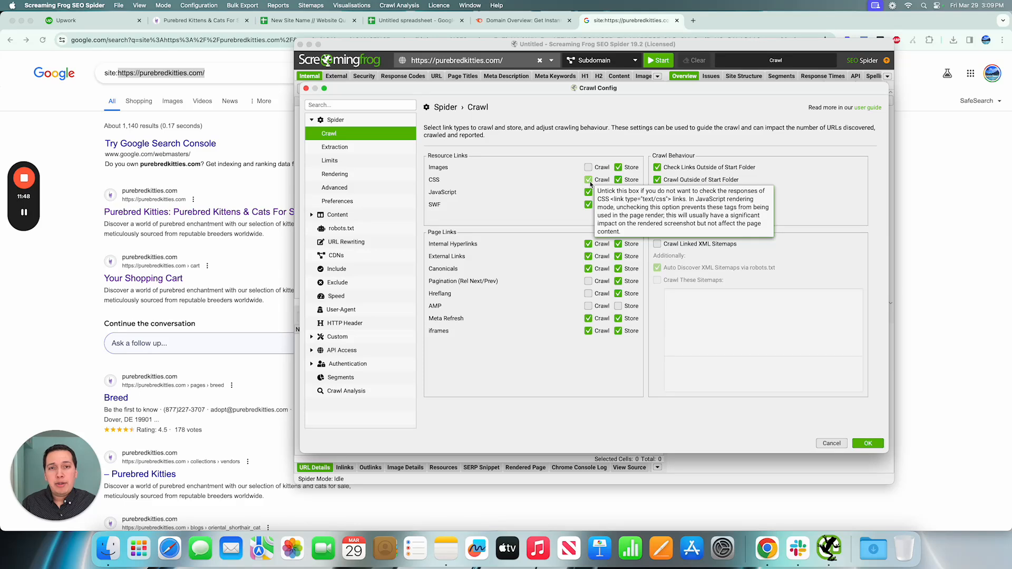
click(589, 180)
click(589, 192)
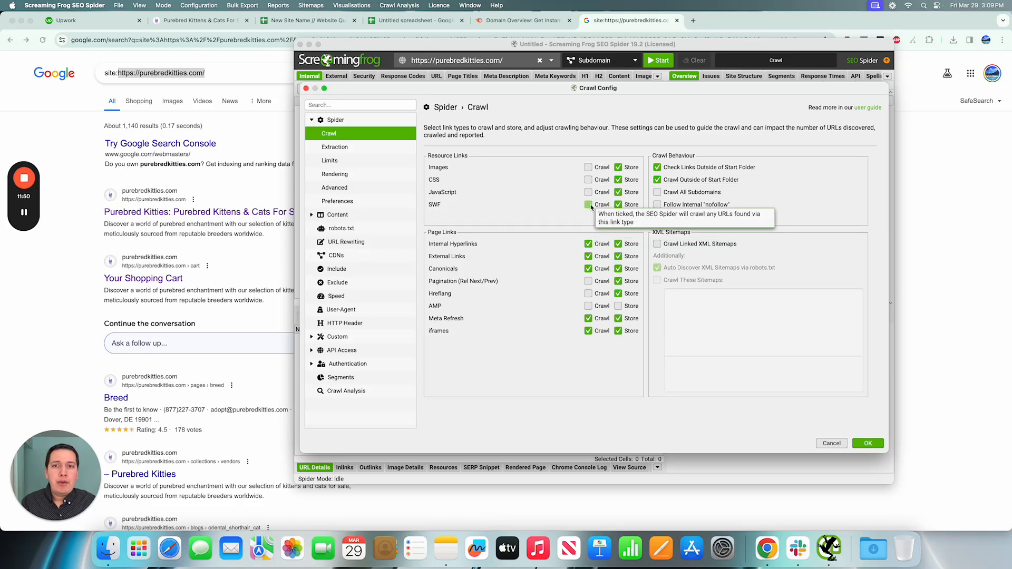
click(589, 205)
Turn off storing of SWF, JavaScript, CSS and image resource links in the crawl configuration.
click(618, 205)
click(618, 193)
click(619, 180)
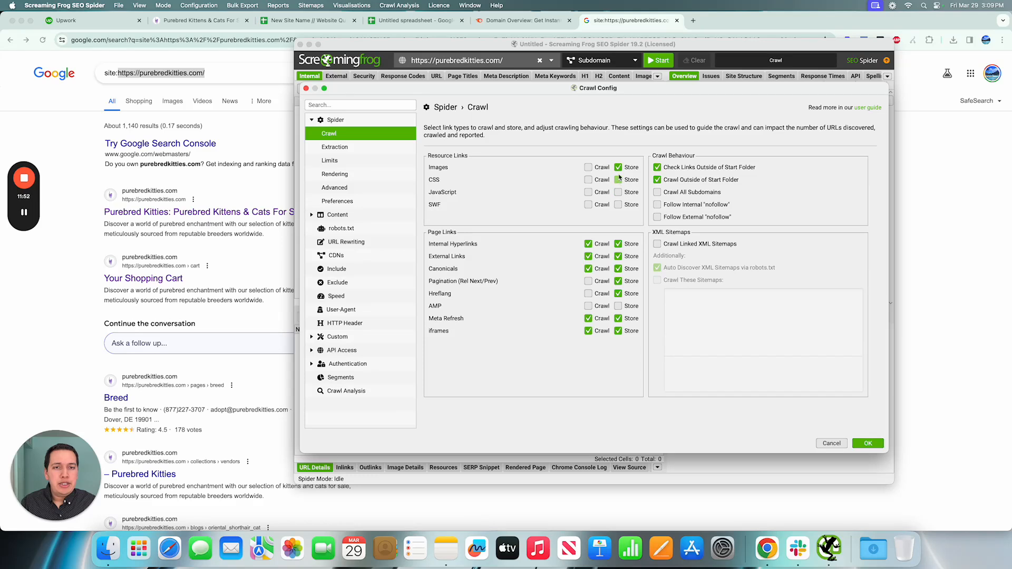
click(618, 168)
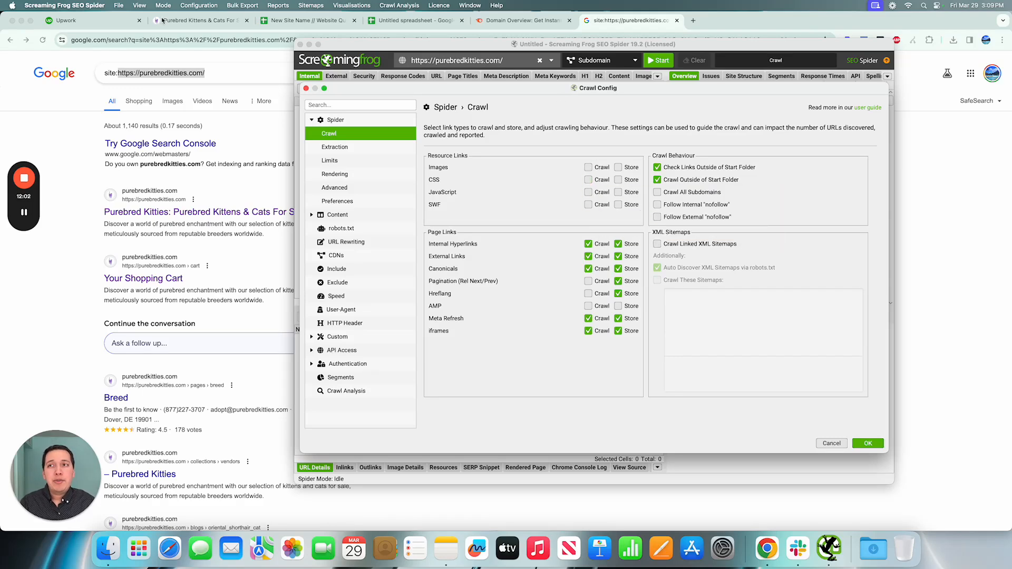
Switch to the Purebred Kitties homepage in Chrome and look over its reviews, adoption process, "Who we are" section and footer.
click(211, 21)
scroll(316, 199, down, 9)
scroll(316, 200, down, 10)
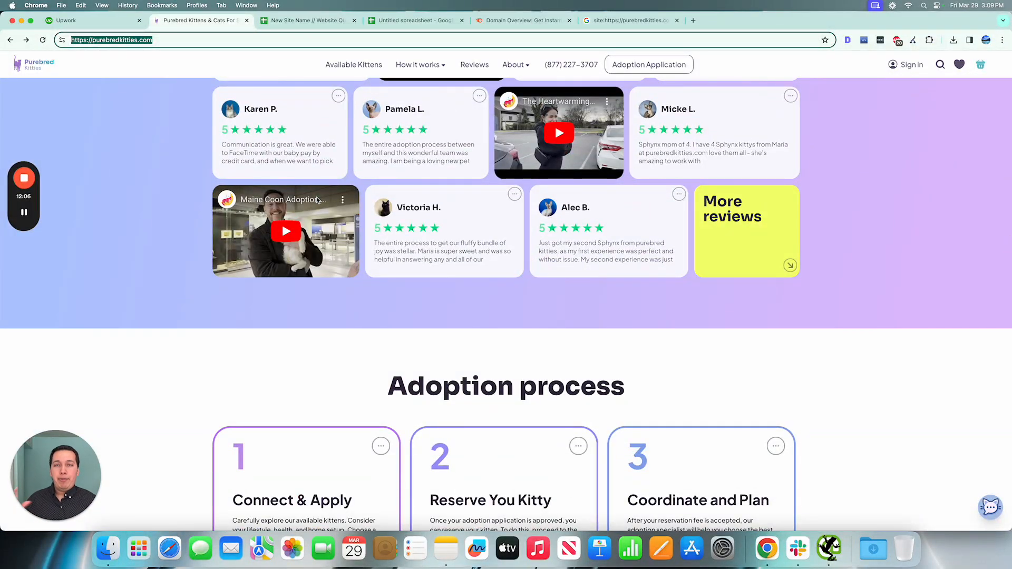
scroll(317, 199, down, 5)
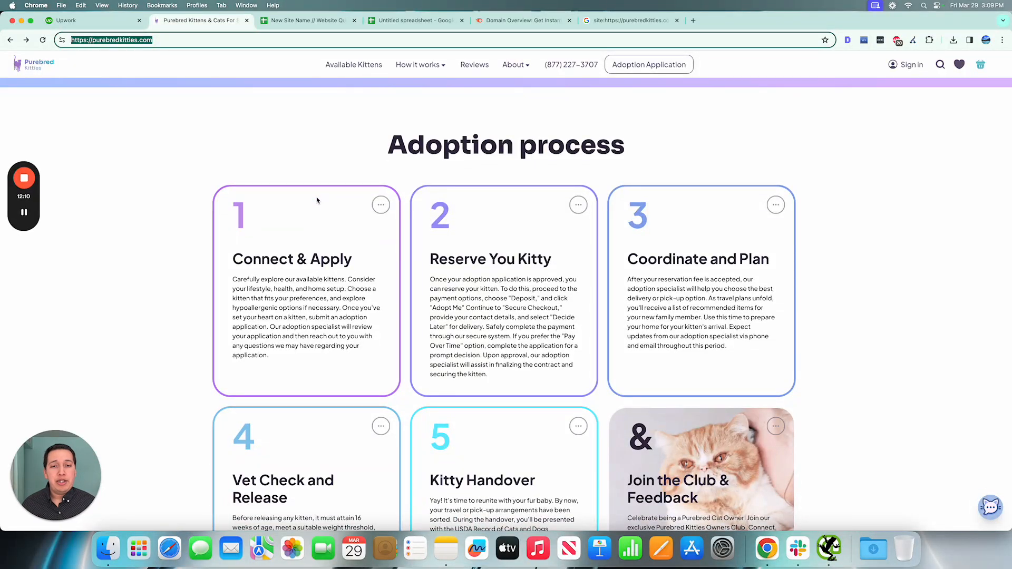
scroll(317, 199, down, 15)
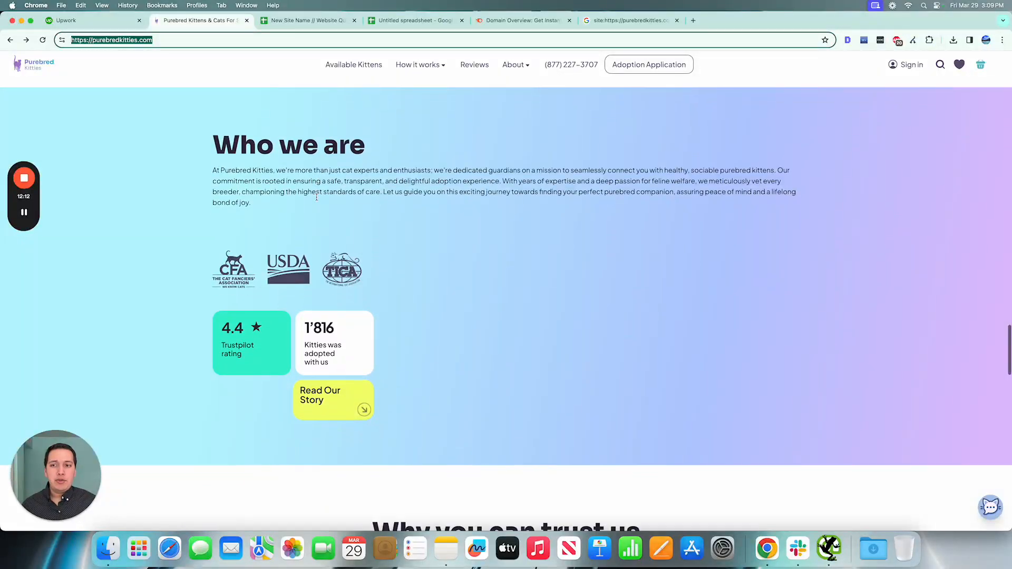
scroll(317, 200, down, 20)
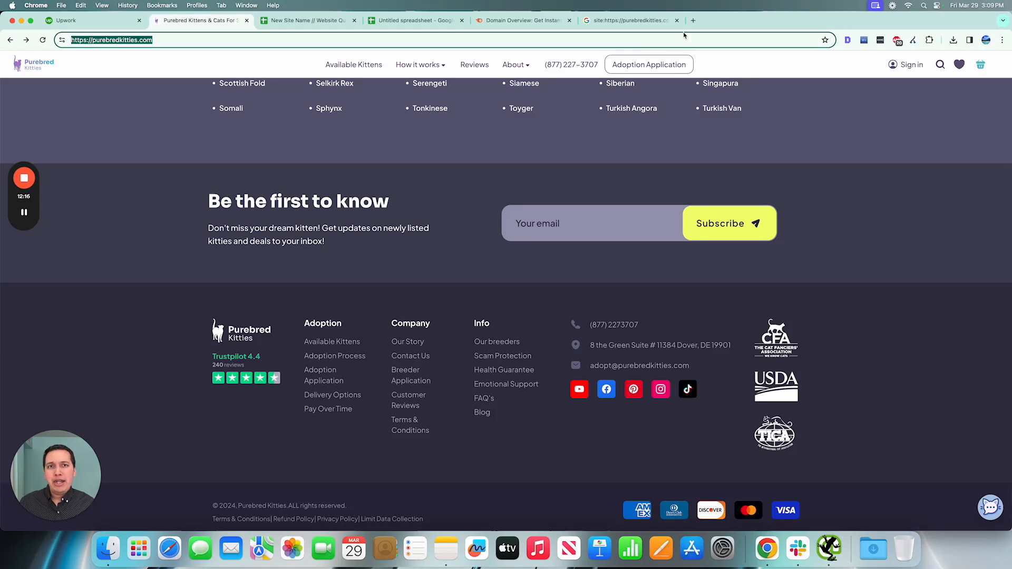
click(651, 20)
scroll(391, 228, down, 1)
scroll(354, 230, up, 1)
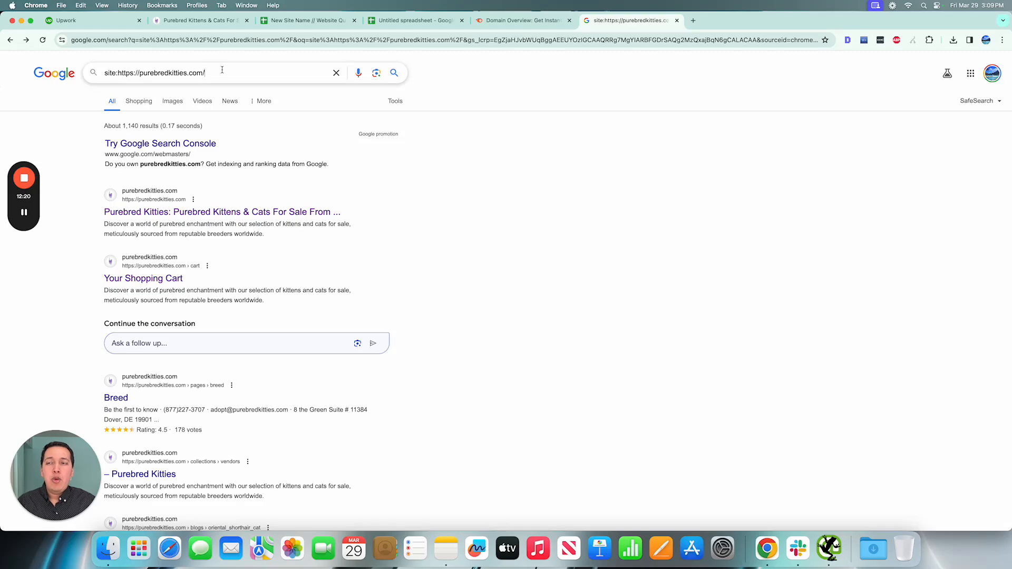
drag(222, 72, 49, 72)
scroll(395, 158, down, 20)
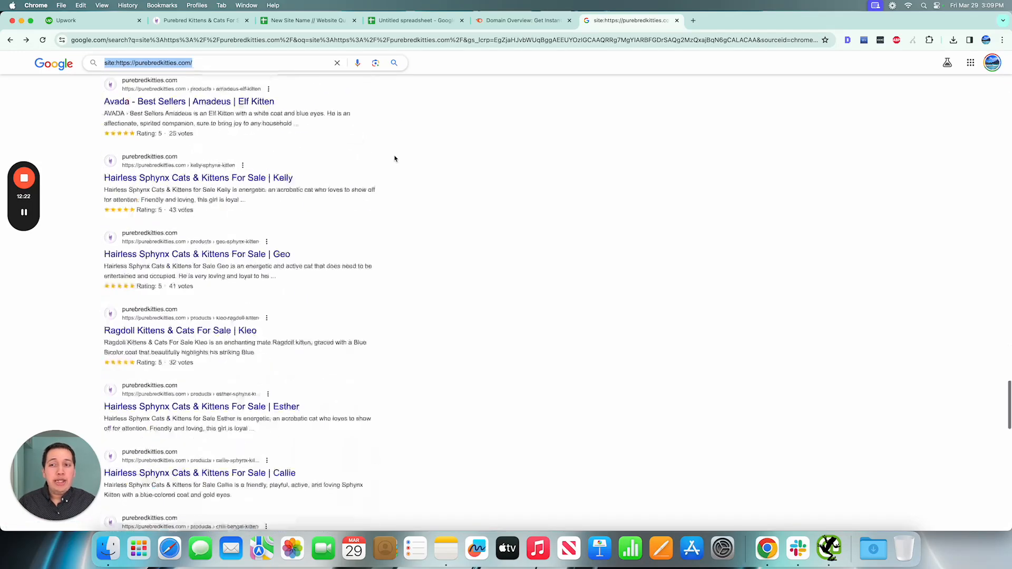
Scan the remaining indexed kitten product pages in the Google results, including the Sphynx, Elf, Bengal and Shorthair listings, and return to the first result.
click(298, 459)
scroll(433, 365, up, 1)
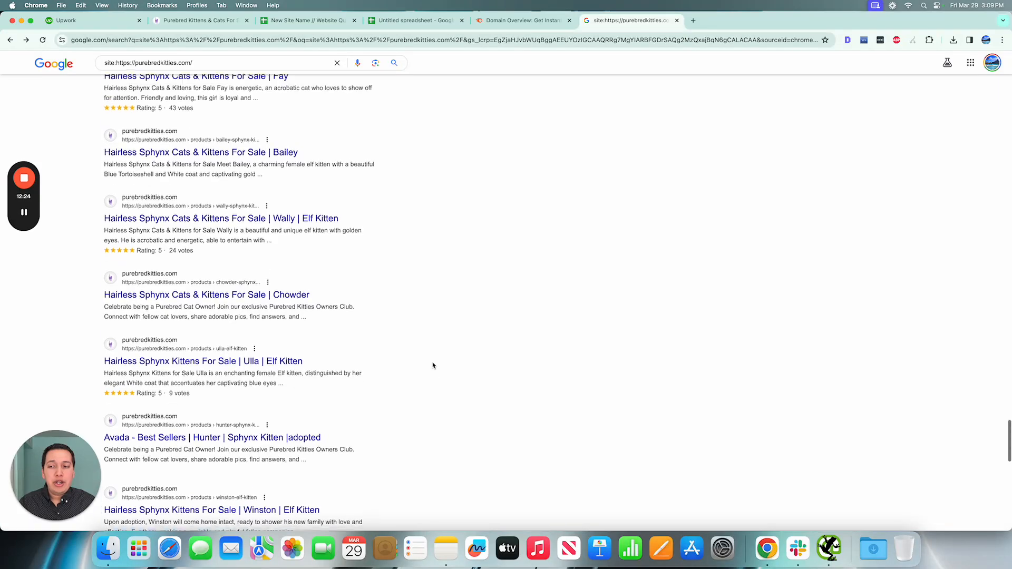
scroll(433, 364, down, 14)
scroll(433, 365, down, 15)
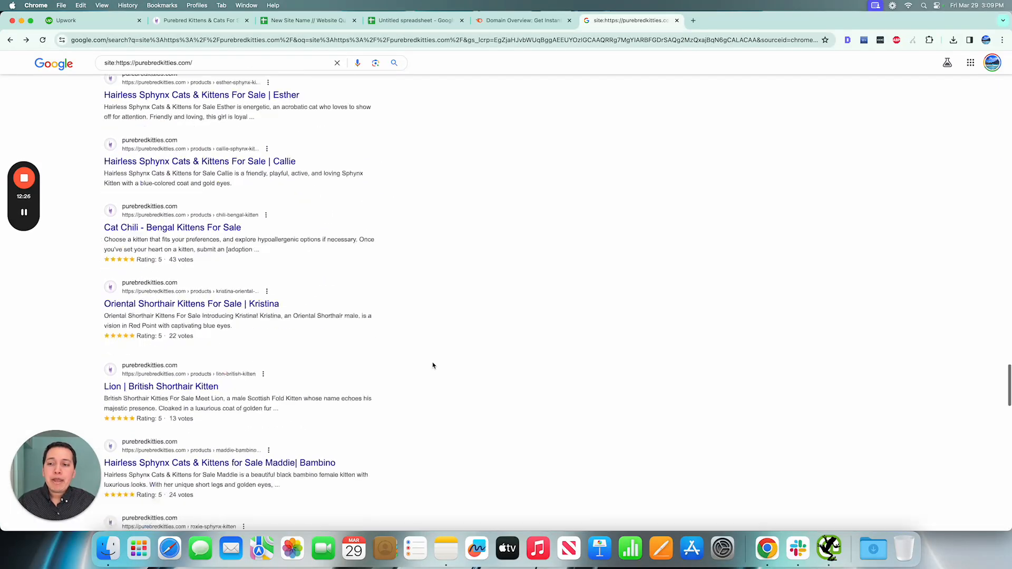
scroll(639, 93, up, 20)
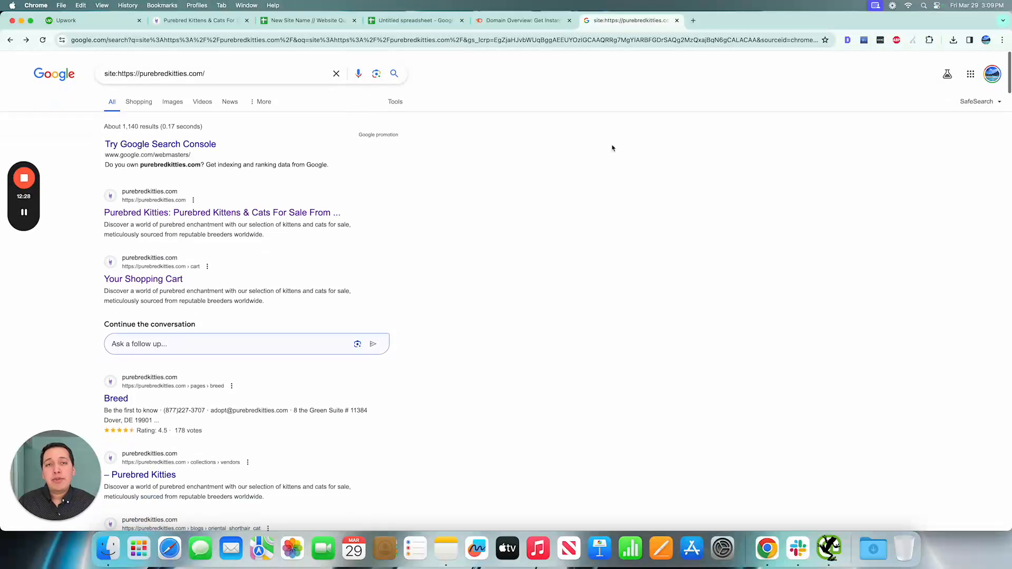
click(829, 548)
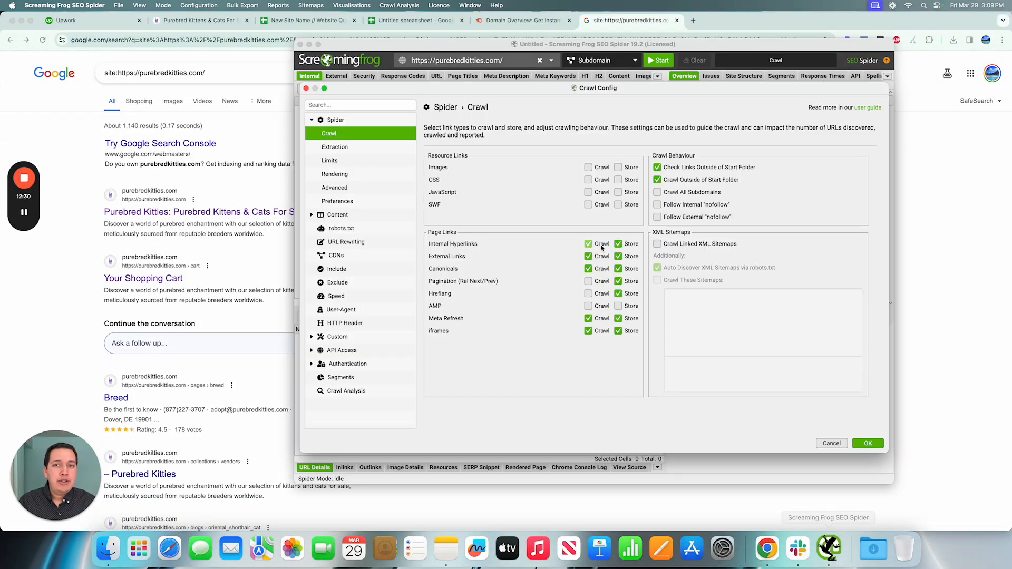
click(867, 443)
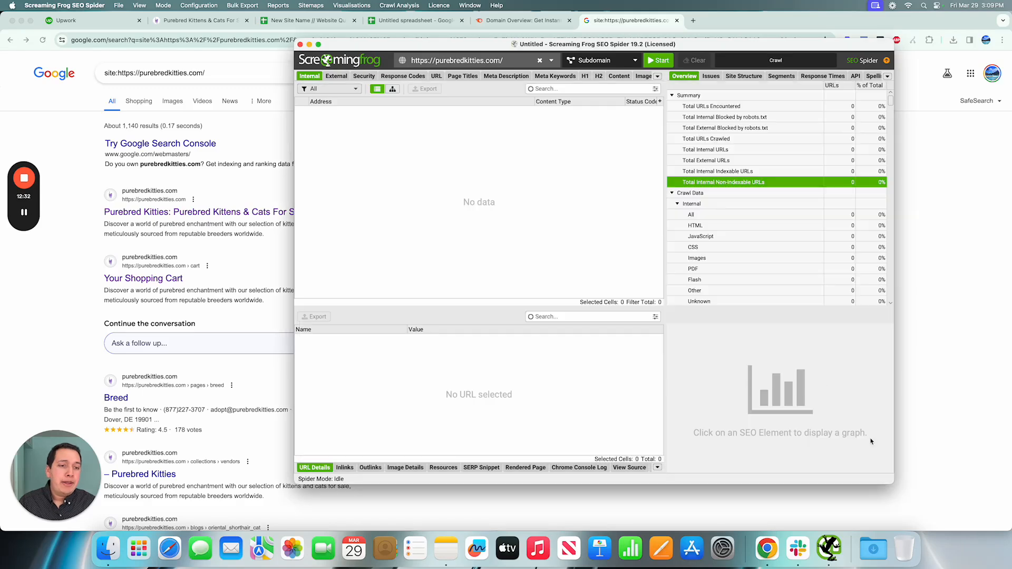
click(650, 62)
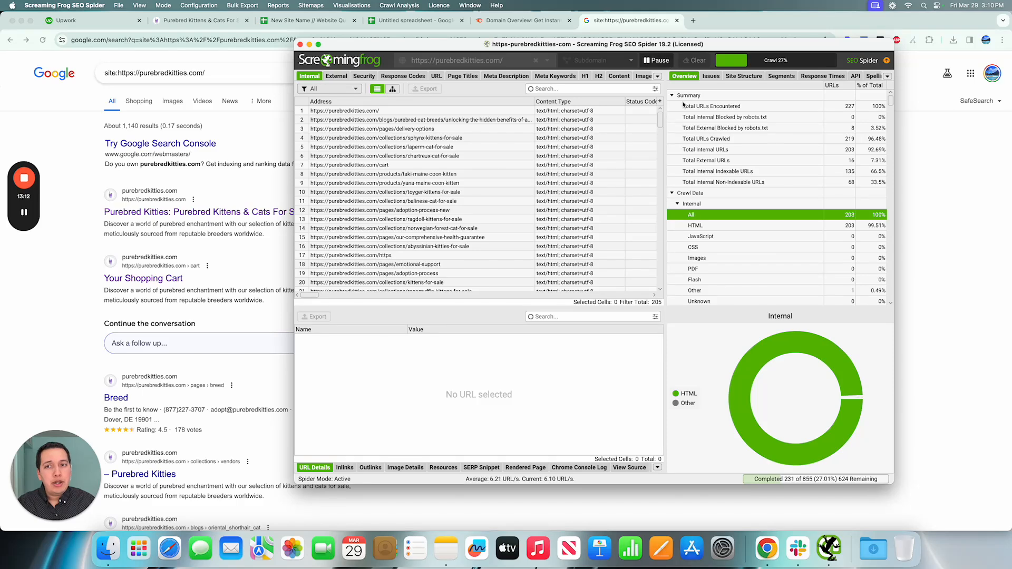
Look through the crawled internal URLs with their content types and status codes, down to the newest entries and back to the first.
scroll(552, 167, right, 2)
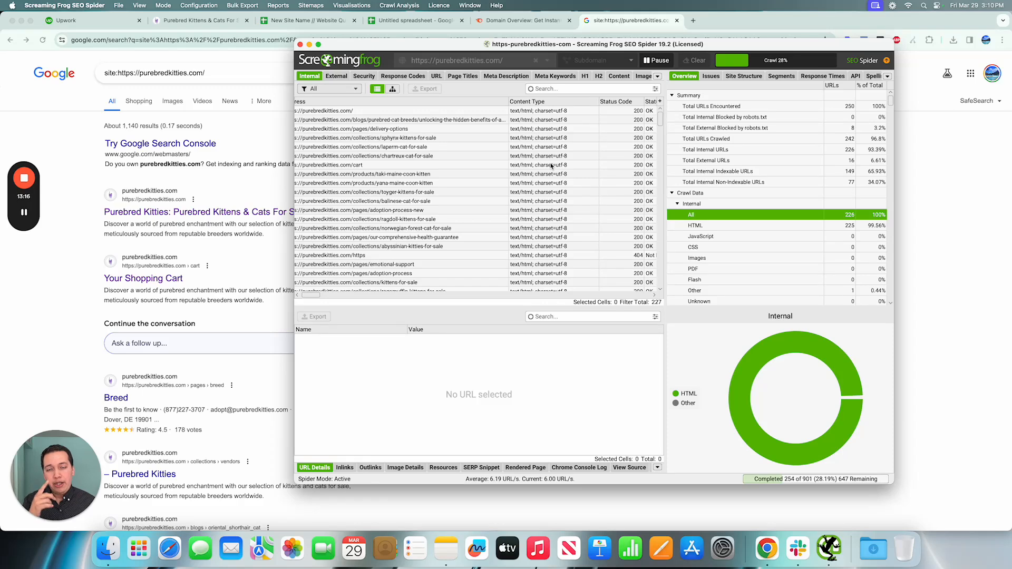
scroll(548, 167, left, 3)
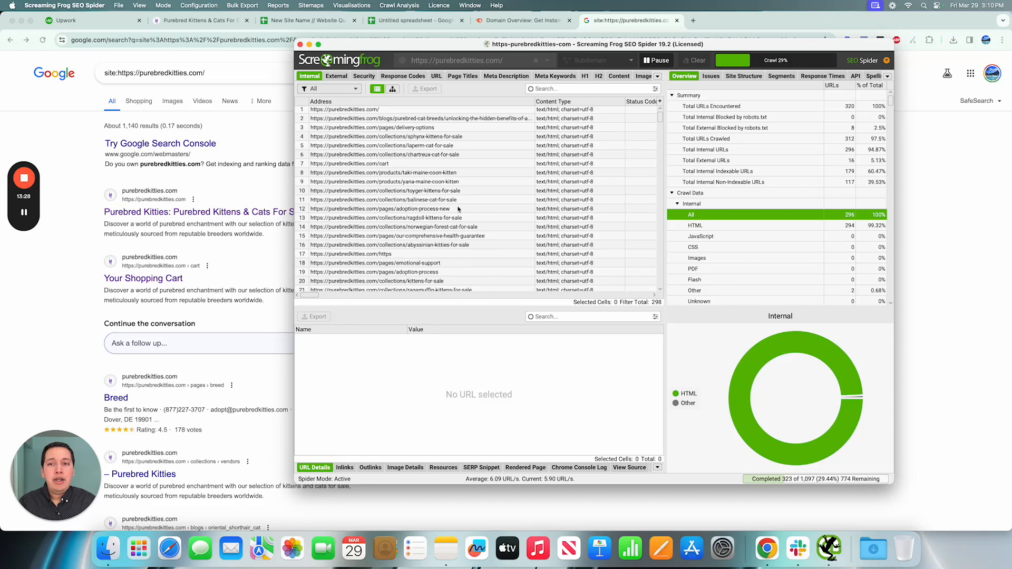
scroll(640, 257, down, 20)
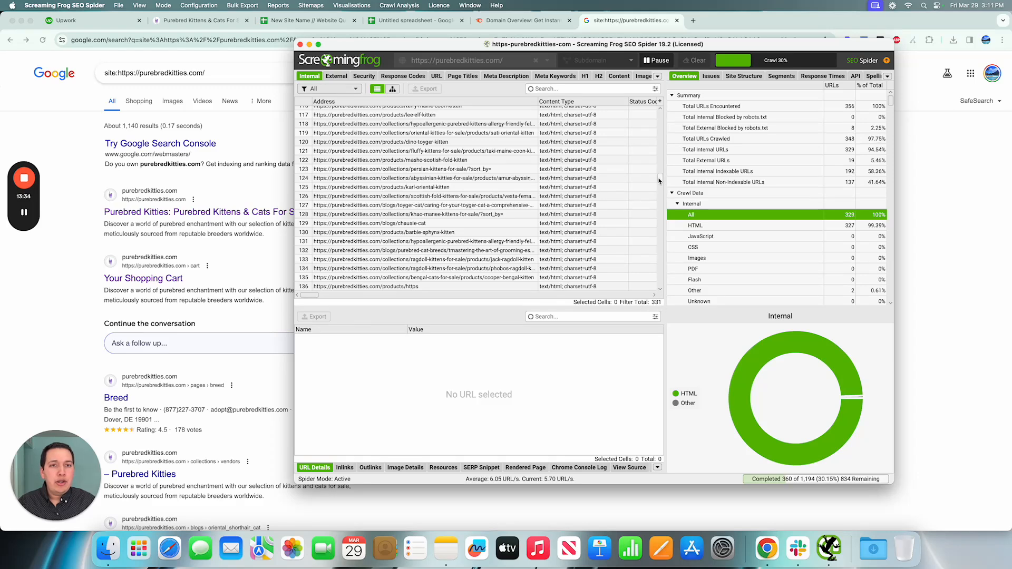
drag(660, 178, 660, 285)
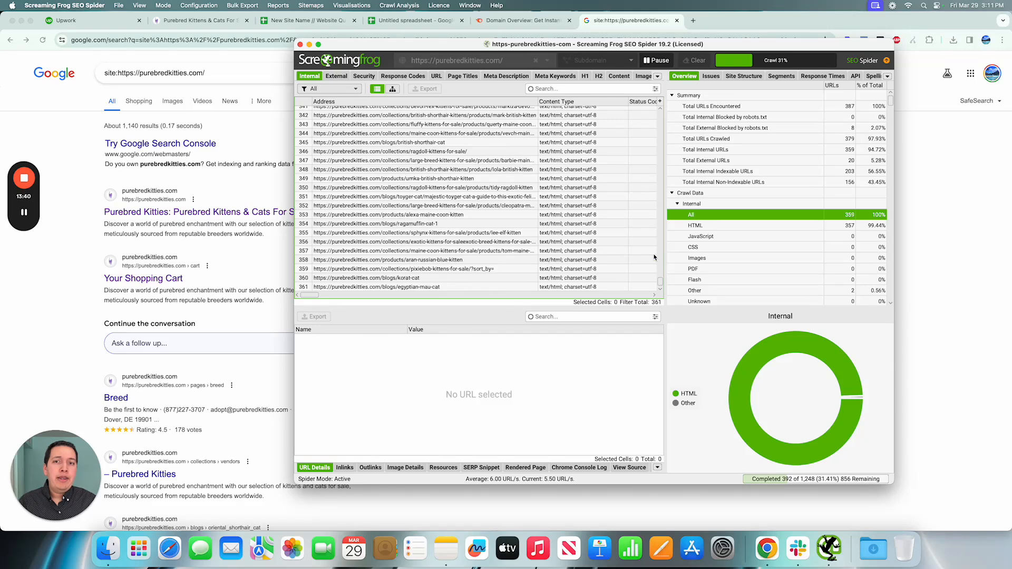
scroll(653, 273, up, 10)
drag(661, 262, 655, 106)
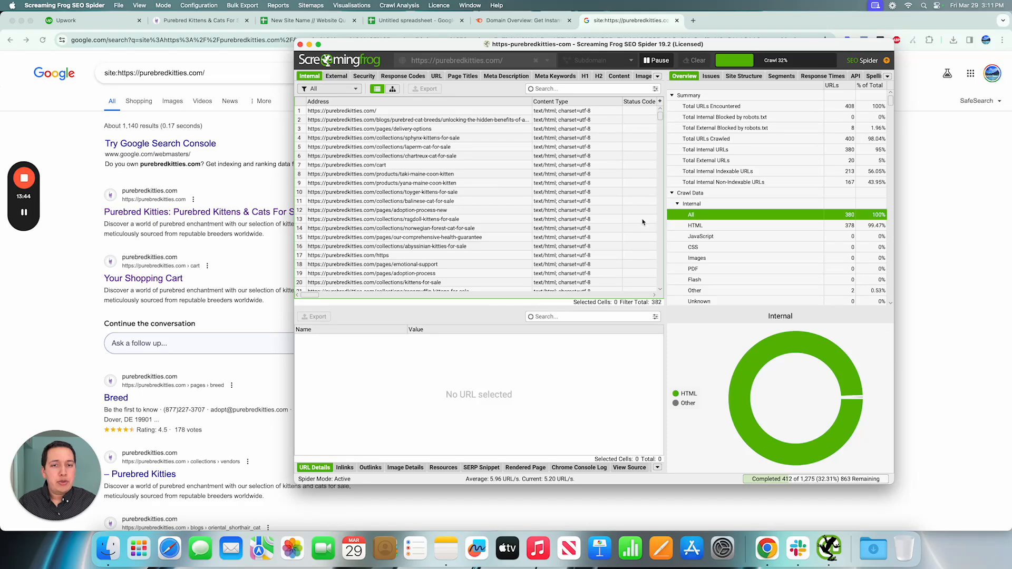
Review the crawl overview's internal, external and security data and list the HTTPS URLs of the site.
scroll(736, 210, down, 3)
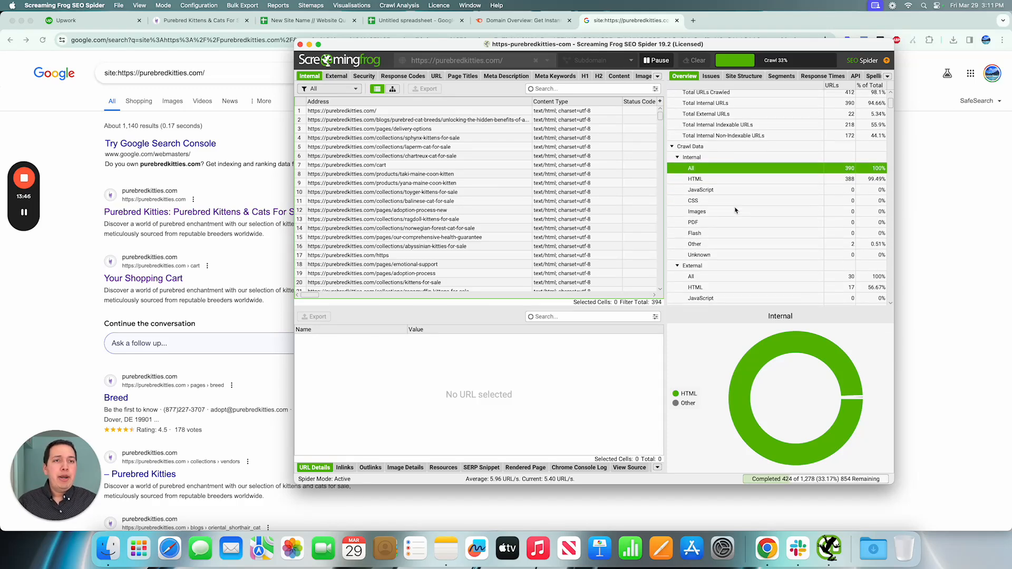
scroll(736, 210, up, 3)
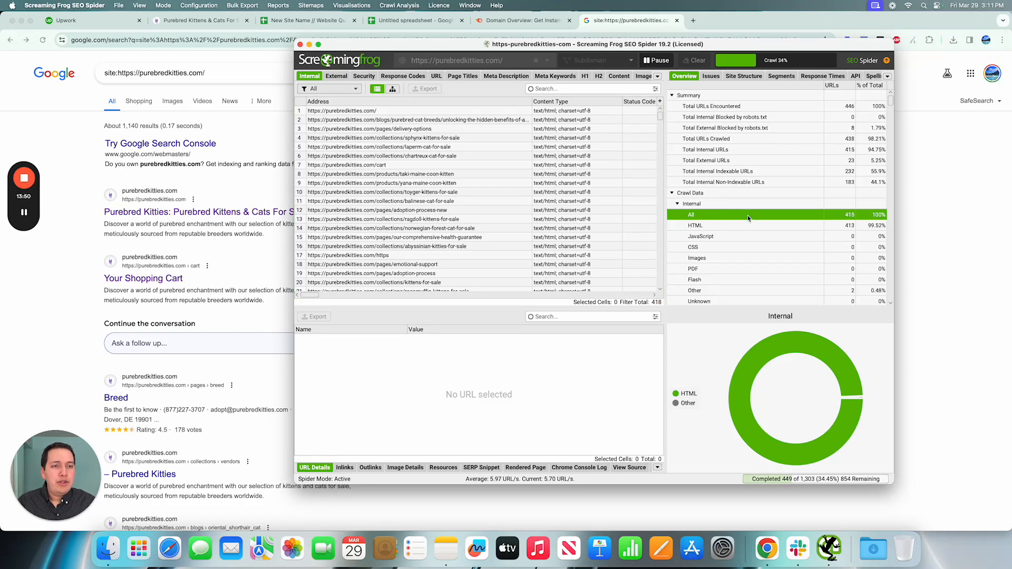
scroll(747, 215, down, 4)
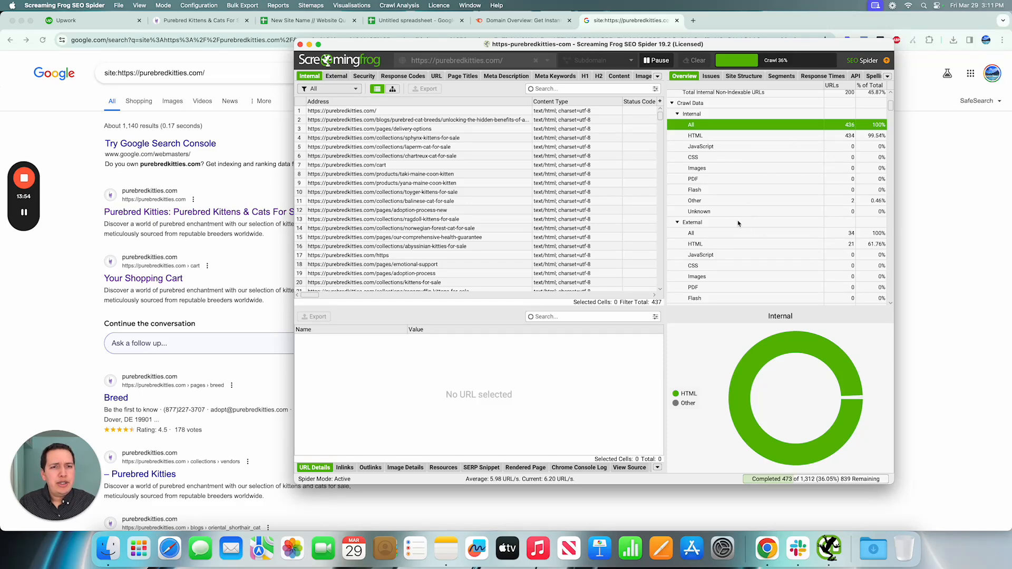
scroll(738, 223, down, 9)
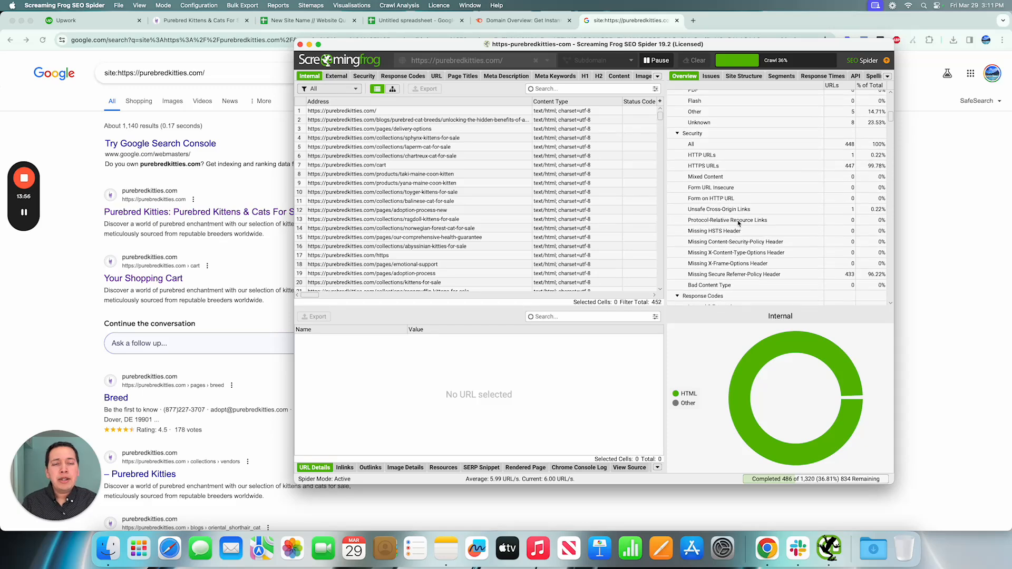
scroll(738, 223, down, 3)
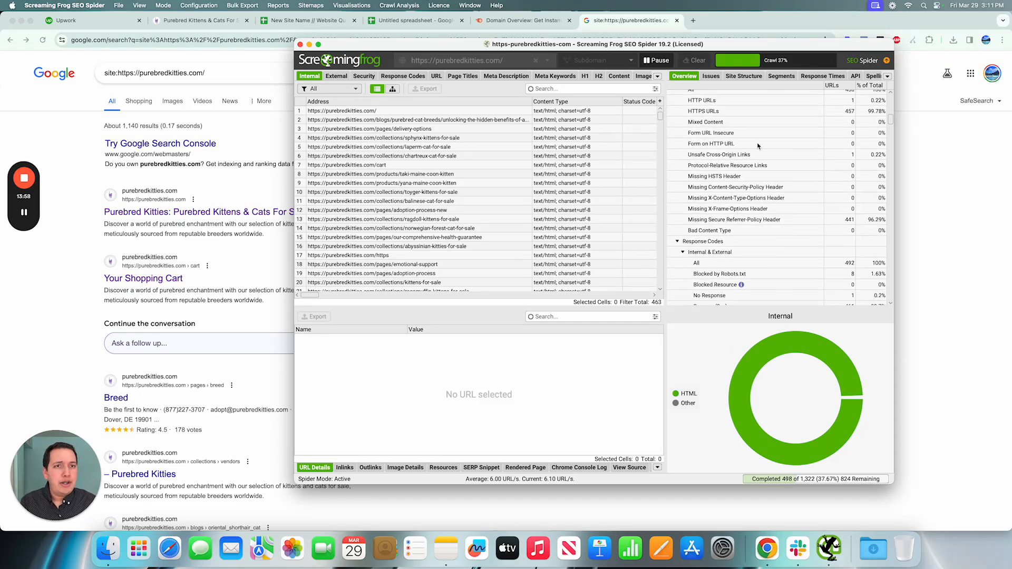
scroll(707, 136, up, 1)
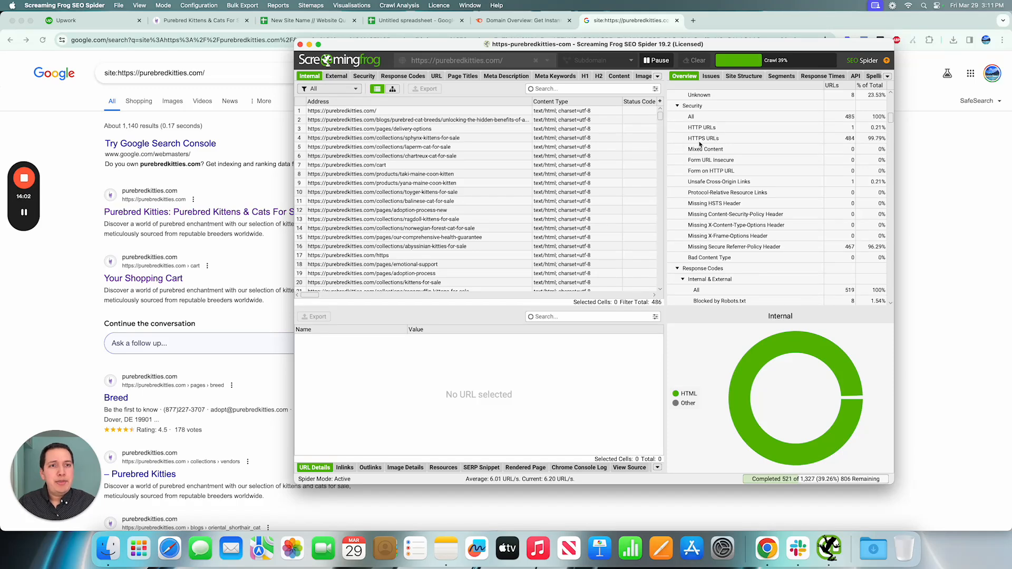
click(703, 139)
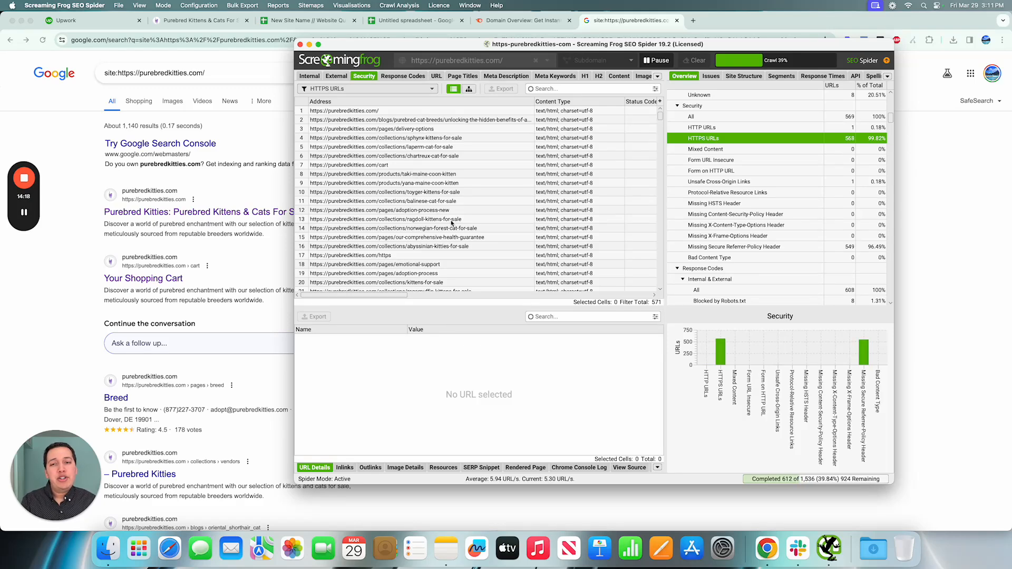
scroll(451, 223, down, 20)
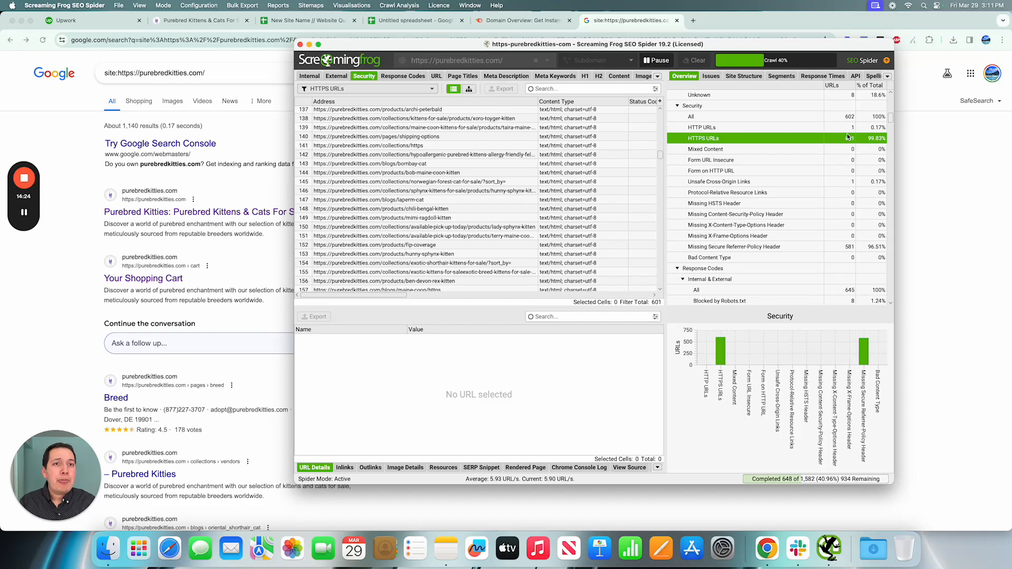
click(759, 128)
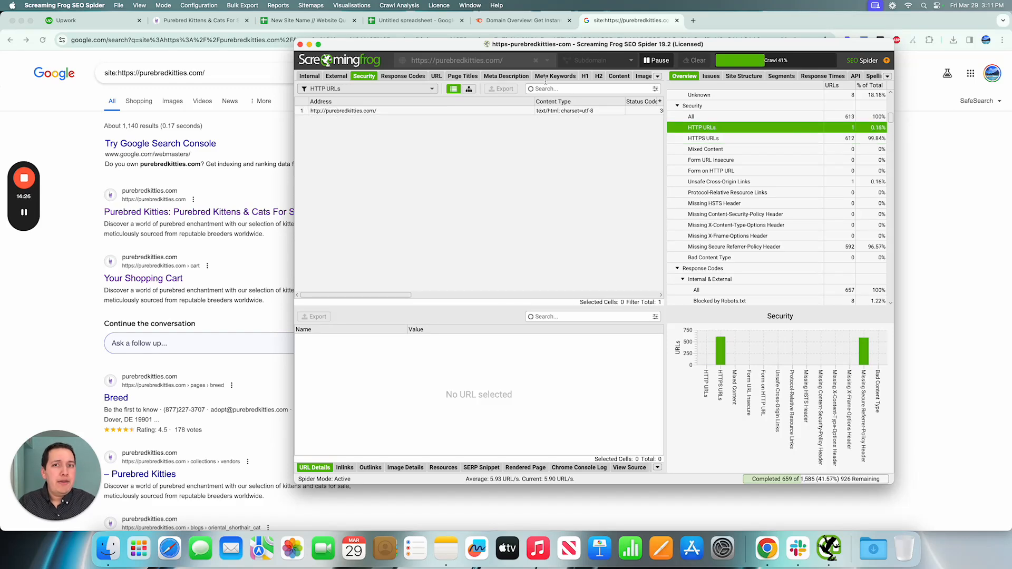
click(337, 111)
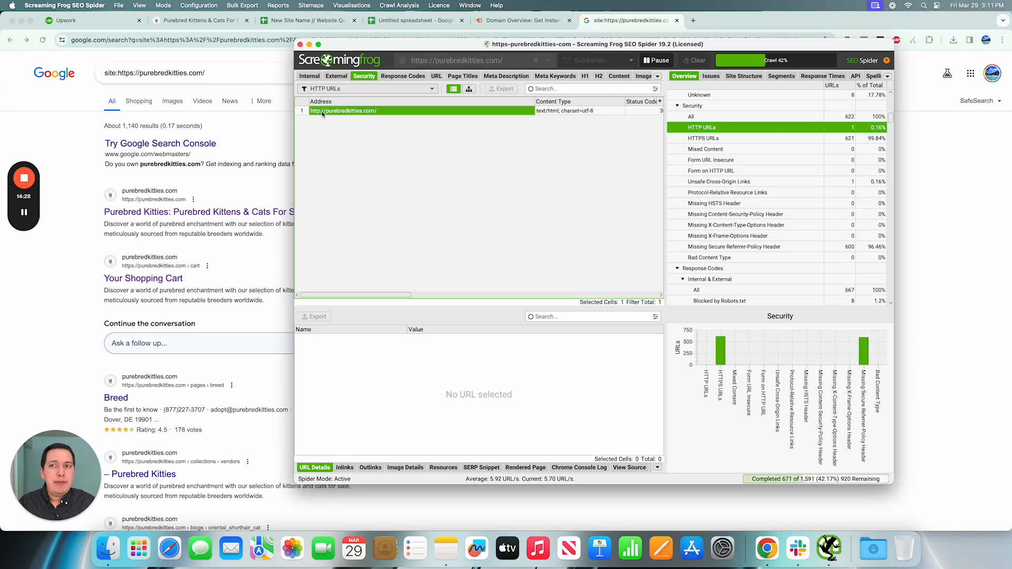
right_click(337, 112)
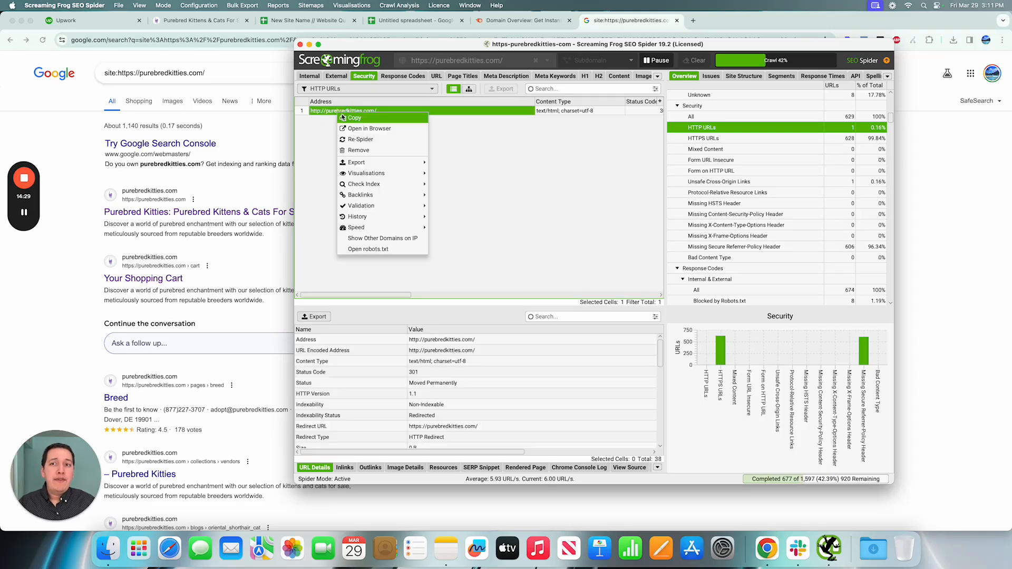
click(371, 120)
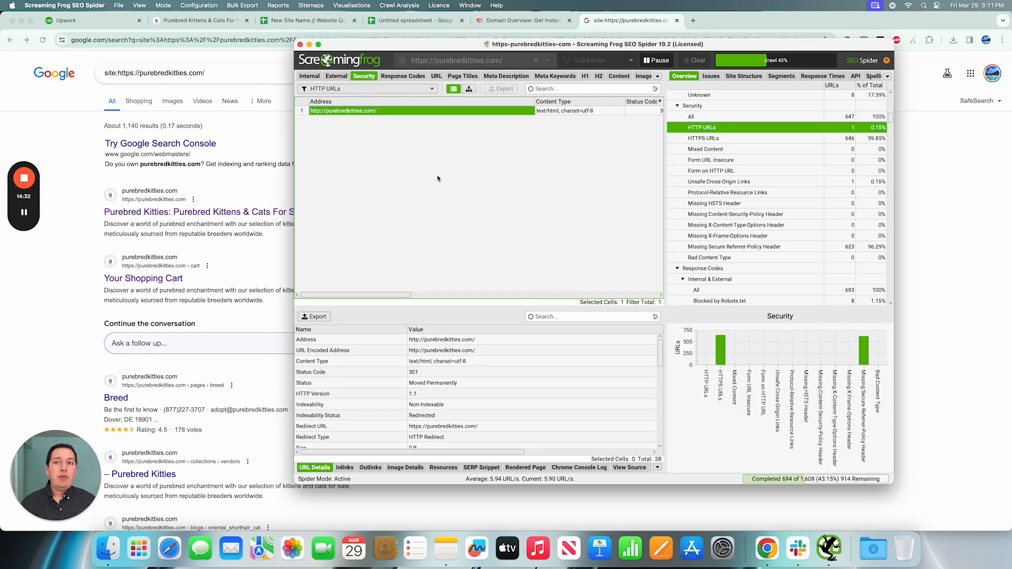
Switch to Chrome and load the copied HTTP address in a new tab.
click(693, 32)
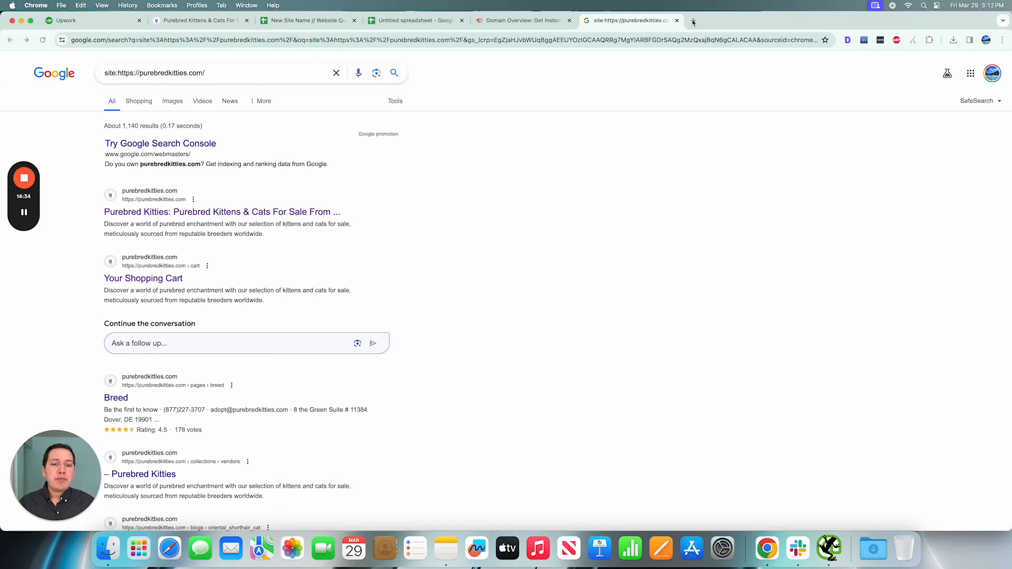
click(694, 20)
key(cmd+v)
key(Return)
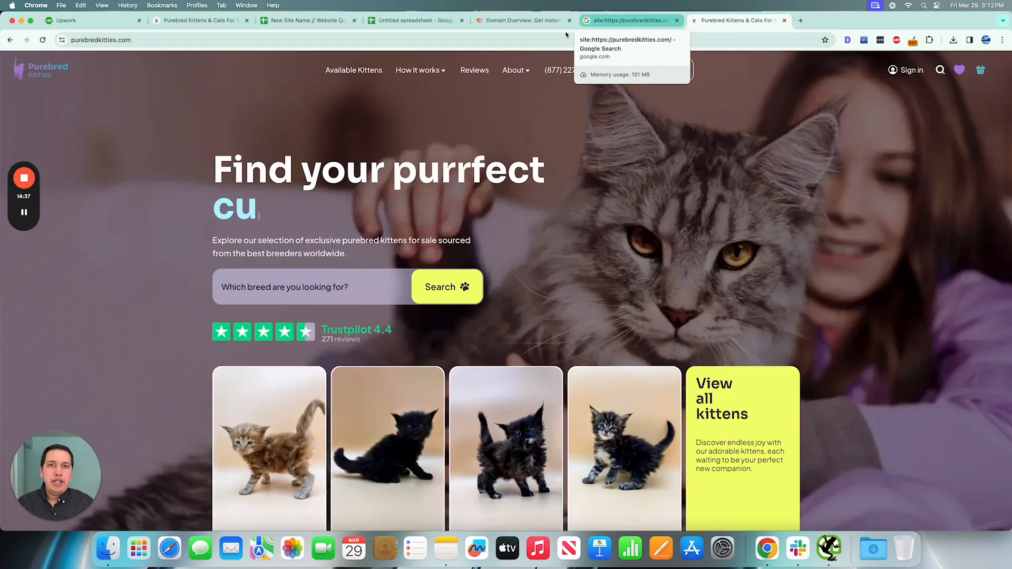
click(554, 38)
key(Left)
key(Left)
key(Left)
key(Left)
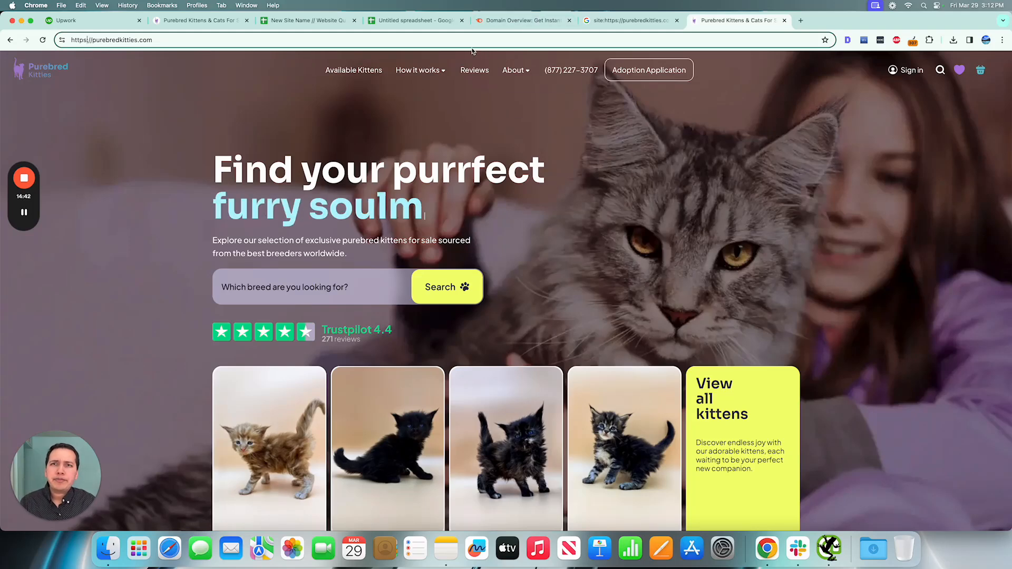
key(BackSpace)
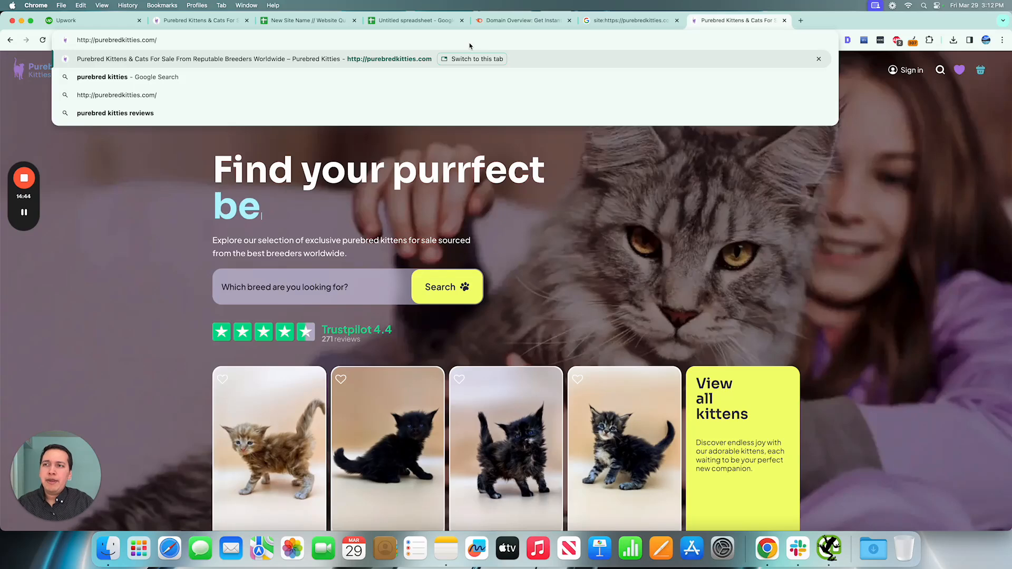
key(Return)
Check the full address of the loaded homepage and inspect its redirect chain with the Redirect Path extension.
click(469, 41)
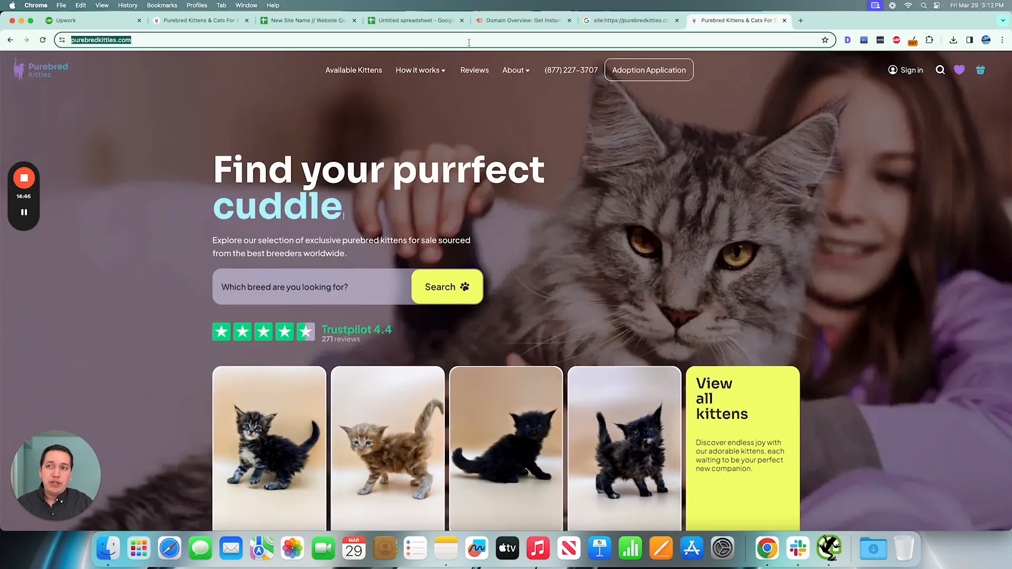
click(469, 41)
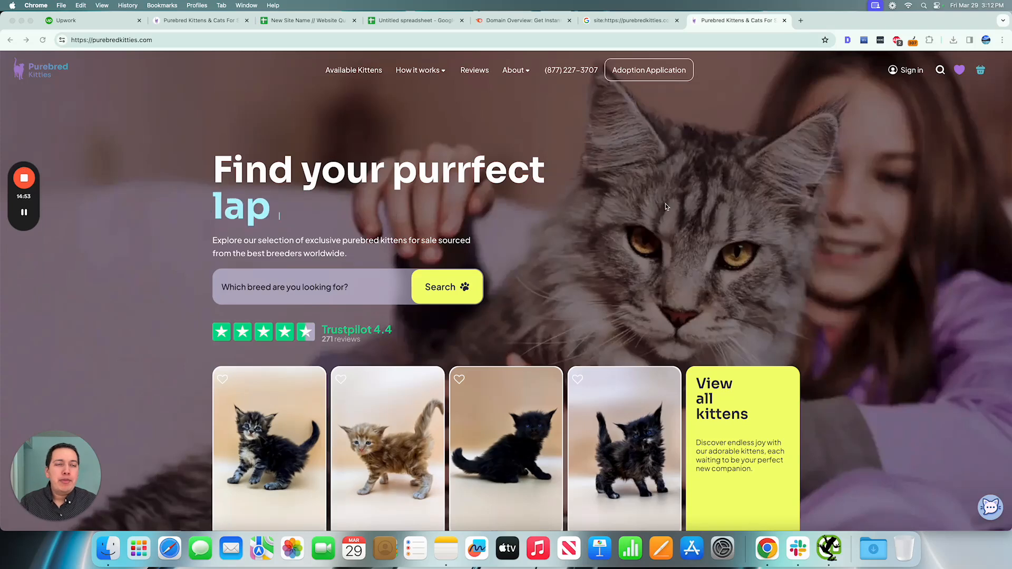
click(915, 40)
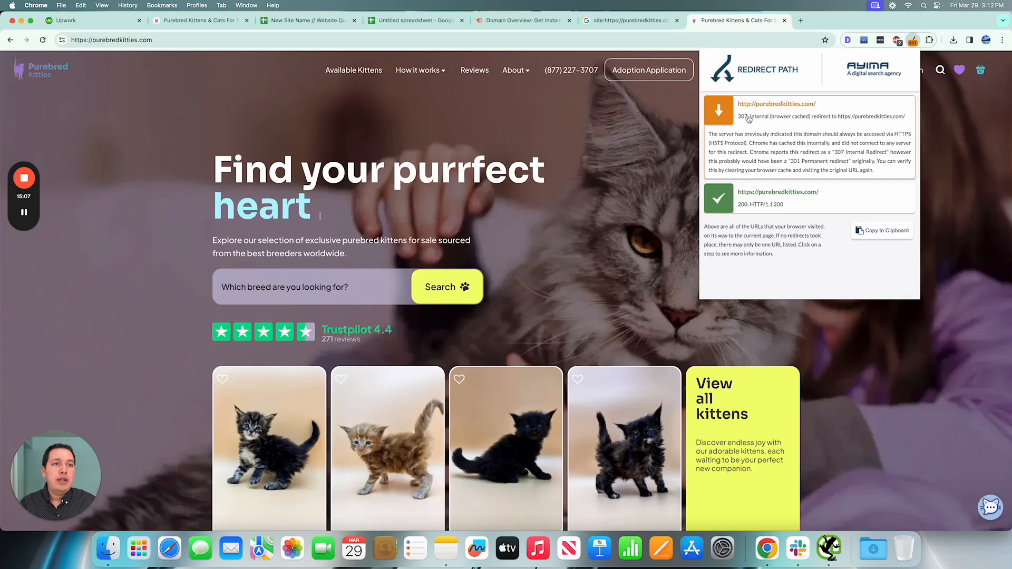
key(Escape)
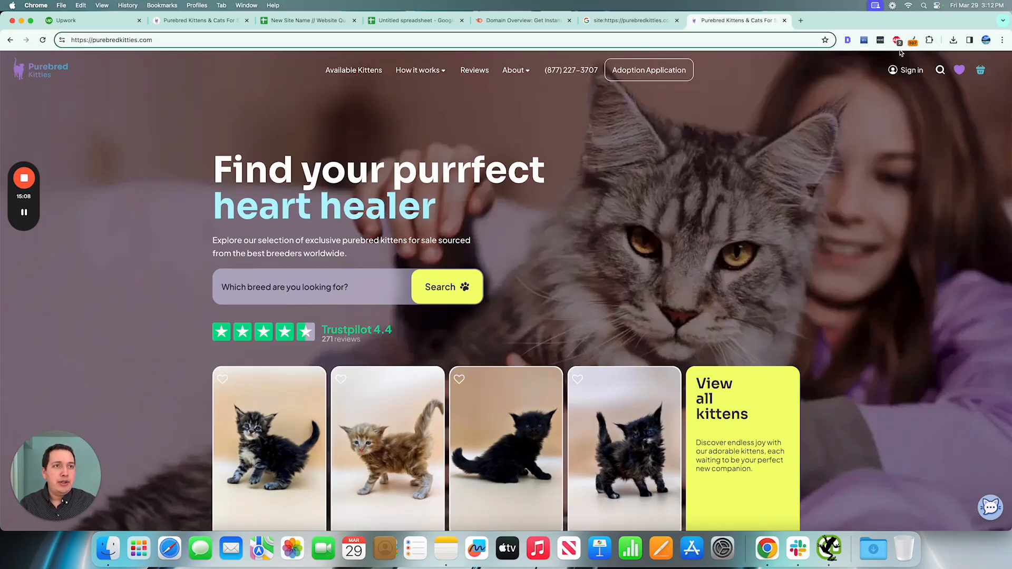
Reload the homepage address and examine the Redirect Path details for the HTTP to HTTPS redirect again.
click(603, 41)
key(Return)
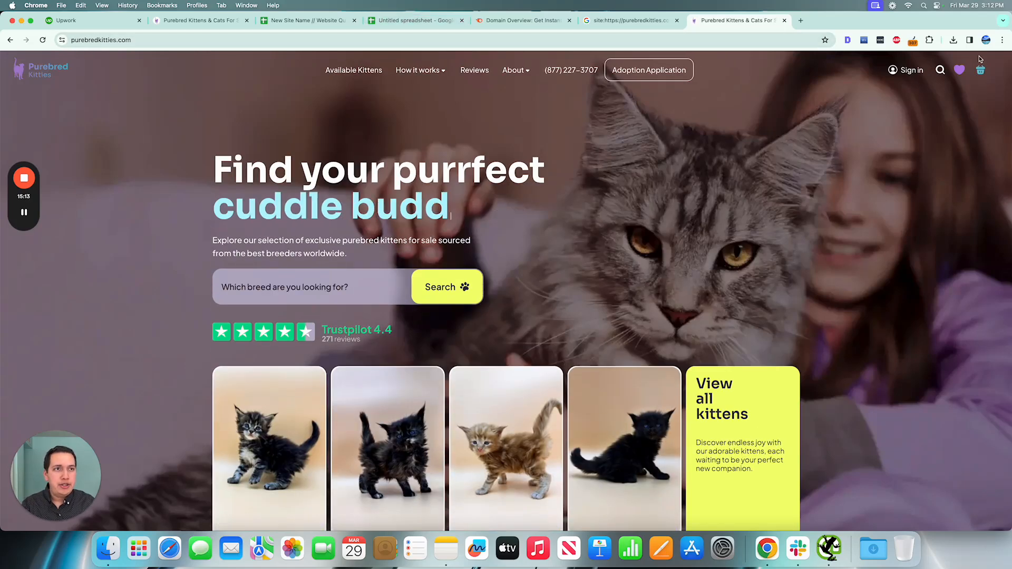
click(916, 42)
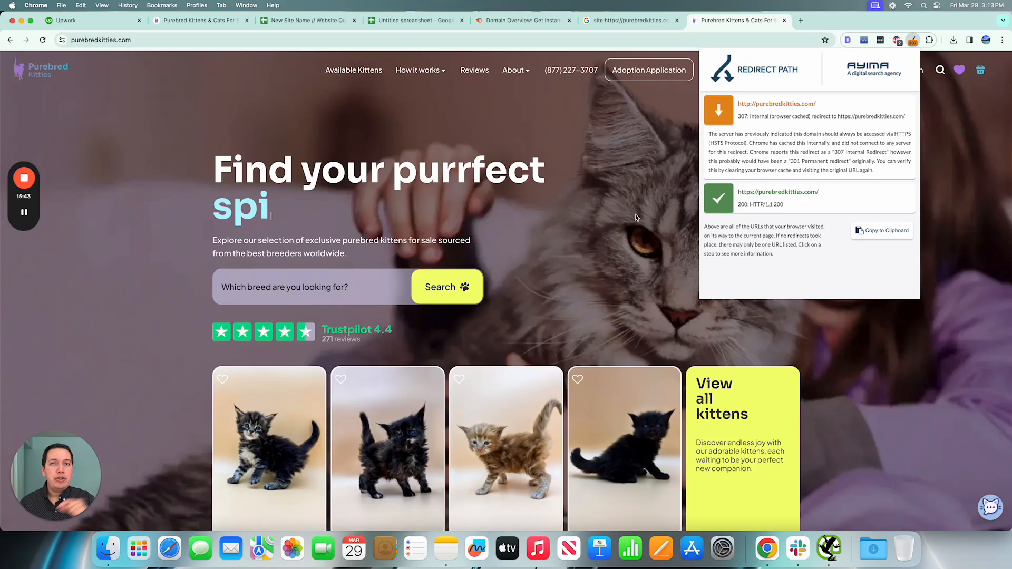
click(560, 189)
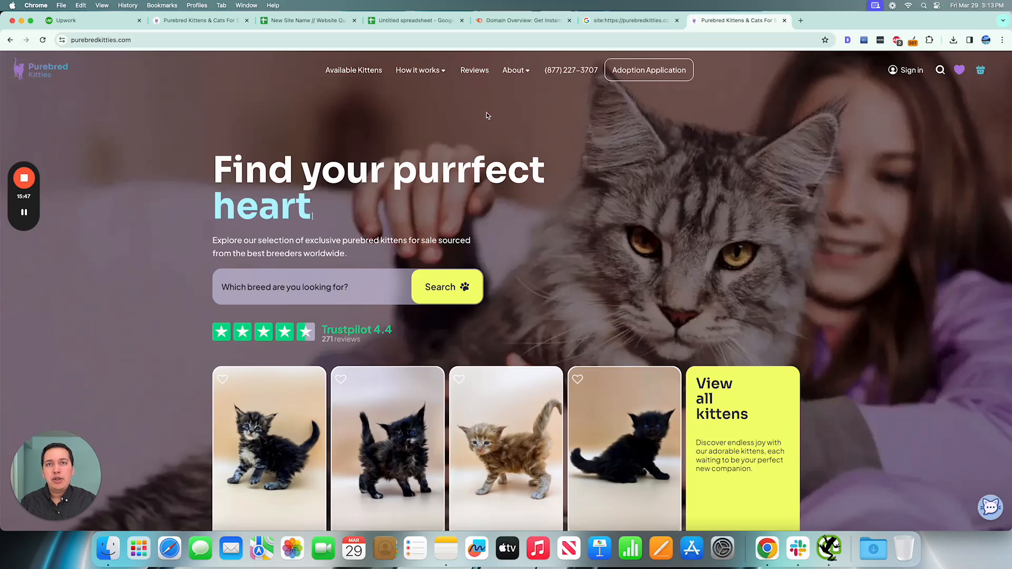
Open the Purebred Kitties reviews page on Trustpilot from the homepage.
click(485, 69)
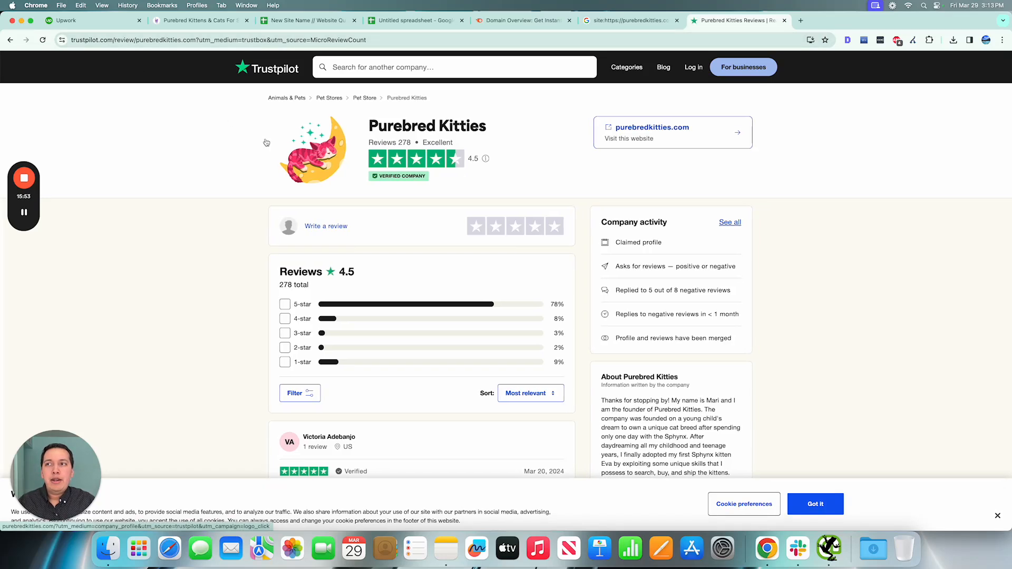
Return from Trustpilot to the Purebred Kitties homepage and check how its Reviews link opens in the same tab.
scroll(123, 108, left, 3)
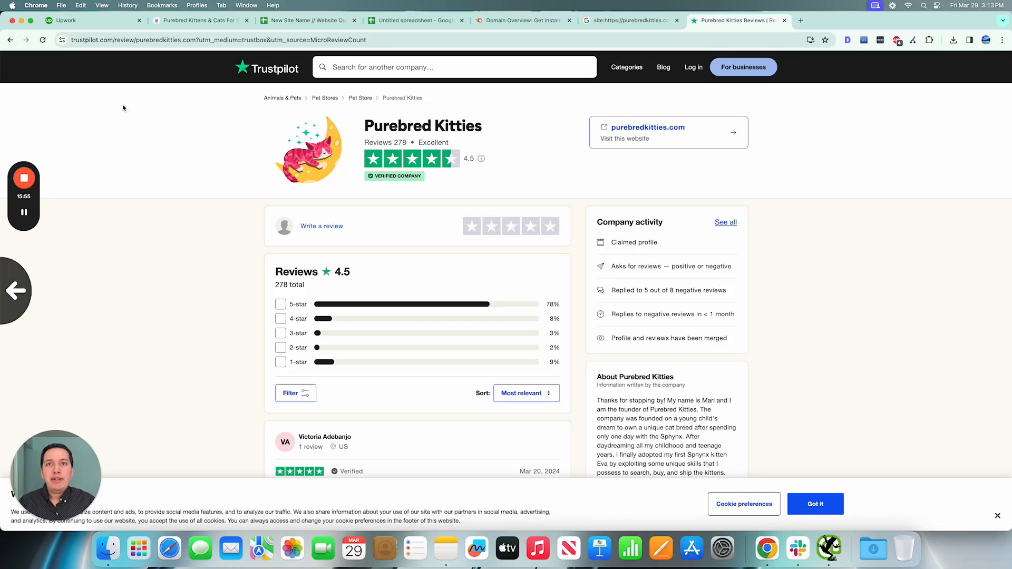
scroll(123, 108, left, 1)
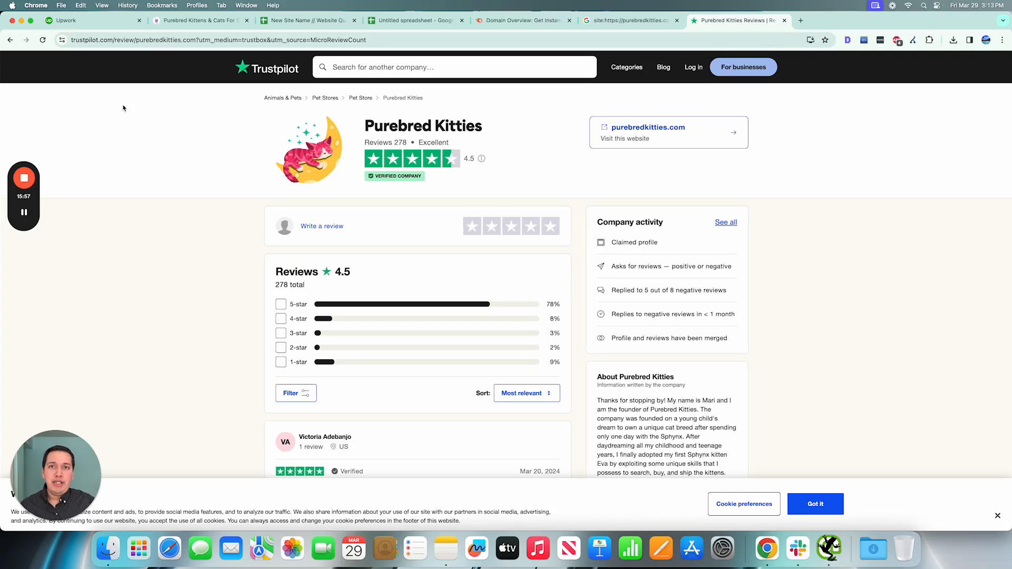
scroll(124, 108, left, 2)
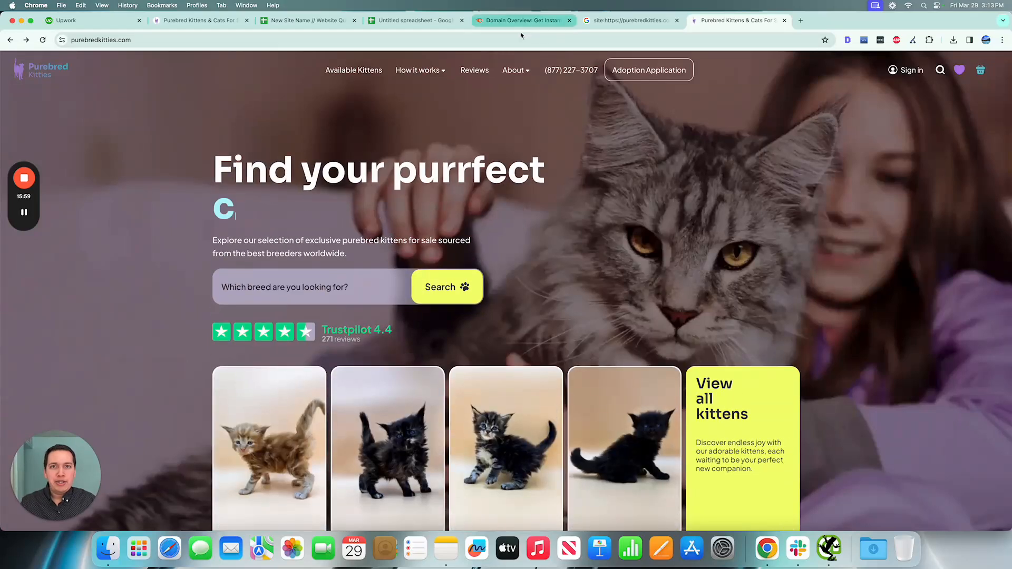
click(476, 74)
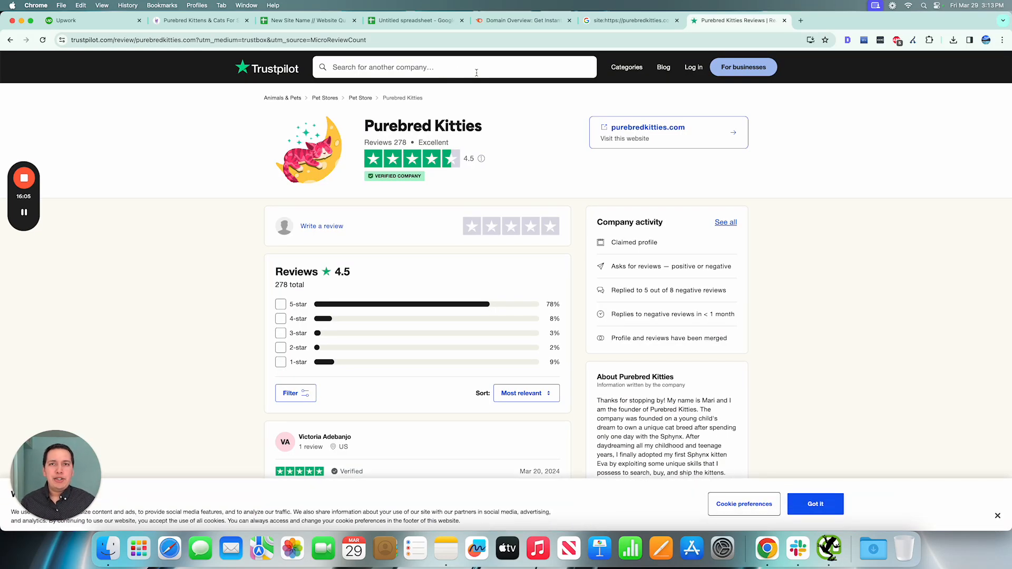
scroll(308, 146, left, 5)
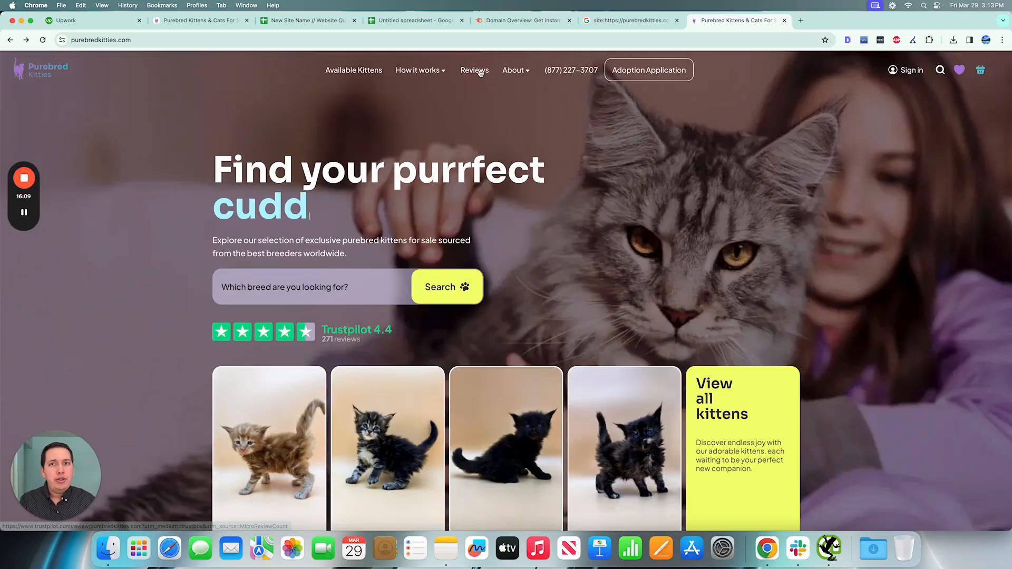
Compare opening the homepage's Reviews link in a separate tab with opening it in the current tab, and return to the homepage.
super+click(481, 74)
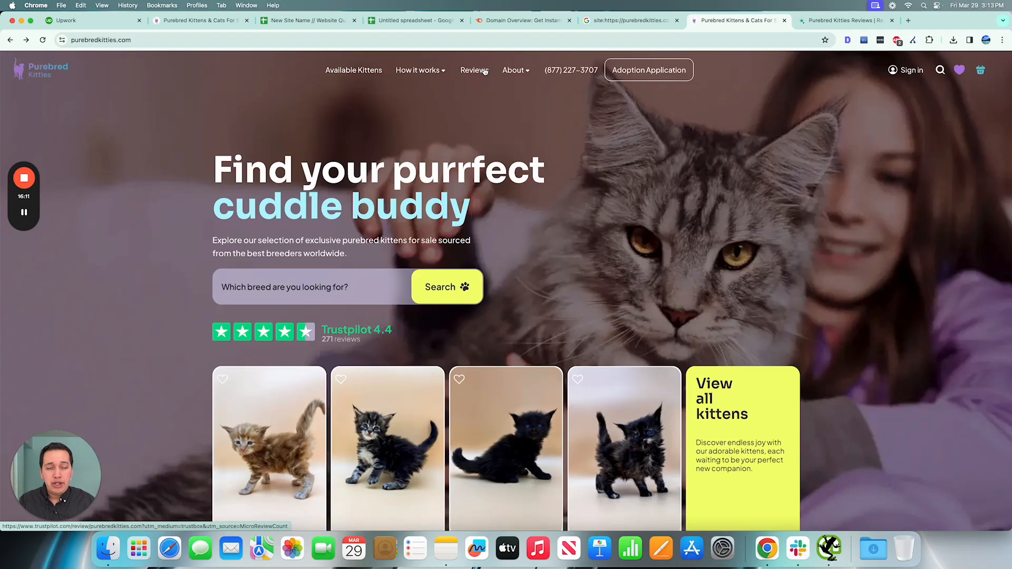
click(818, 24)
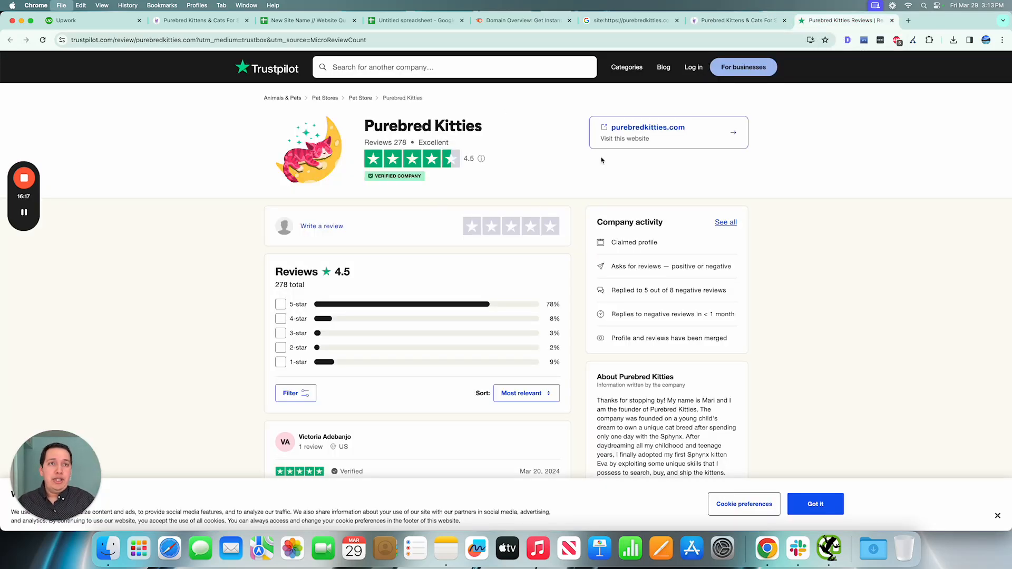
key(super+w)
click(482, 71)
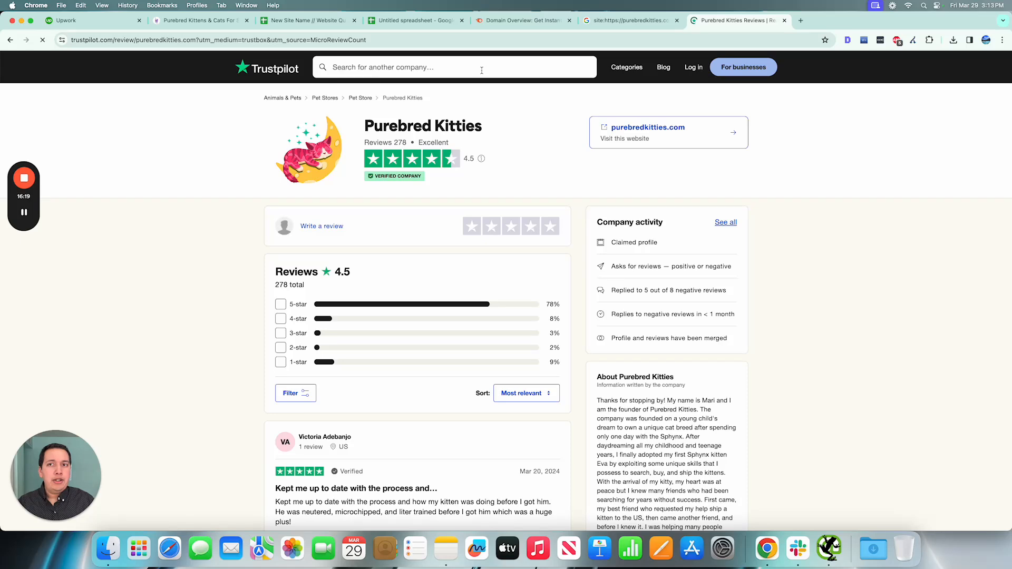
key(super+Left)
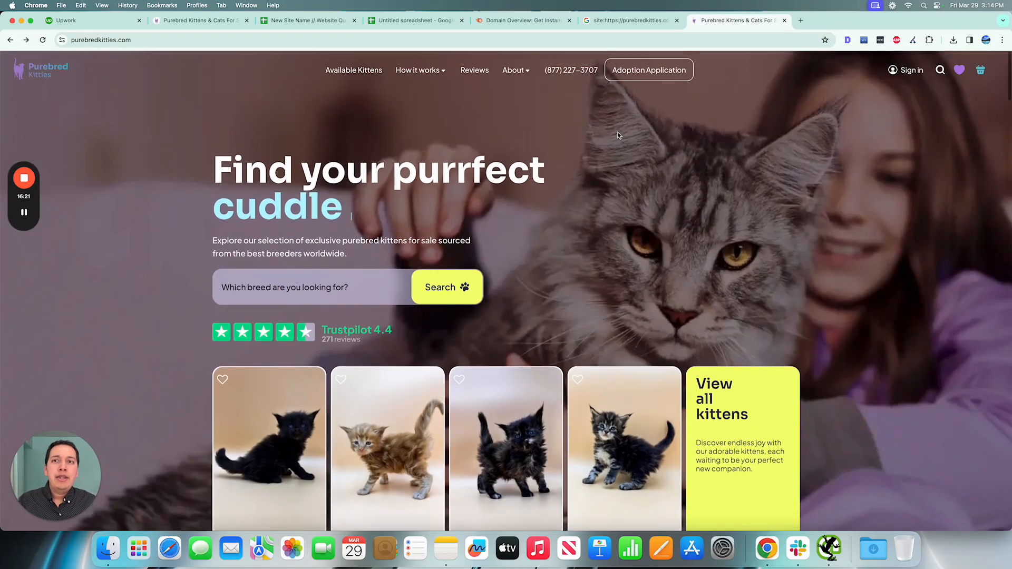
Open the site's Health Guarantee page and examine the pages folder and the our-comprehensive-health-guarantee slug in its address.
mouse_move(420, 70)
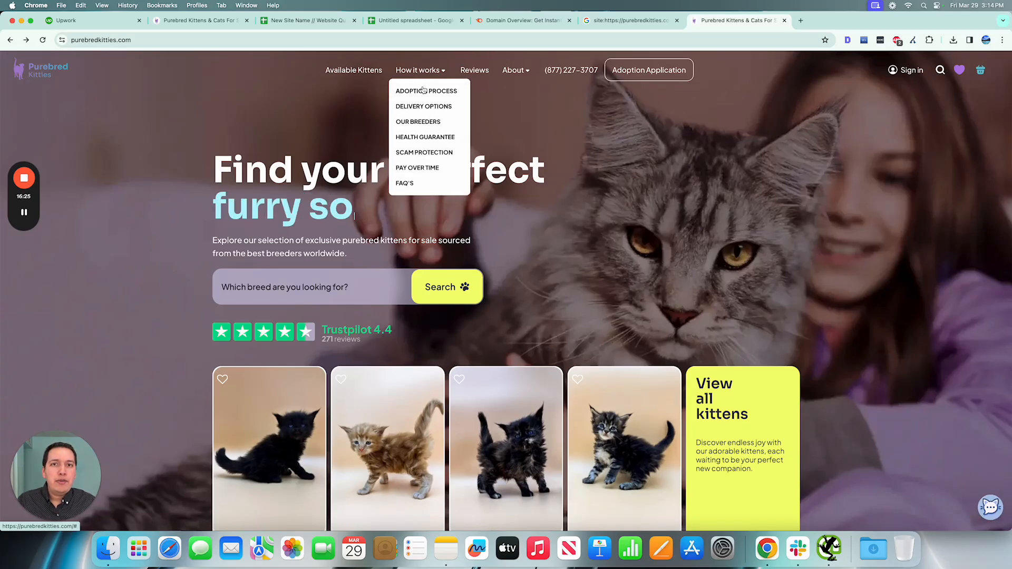
click(436, 136)
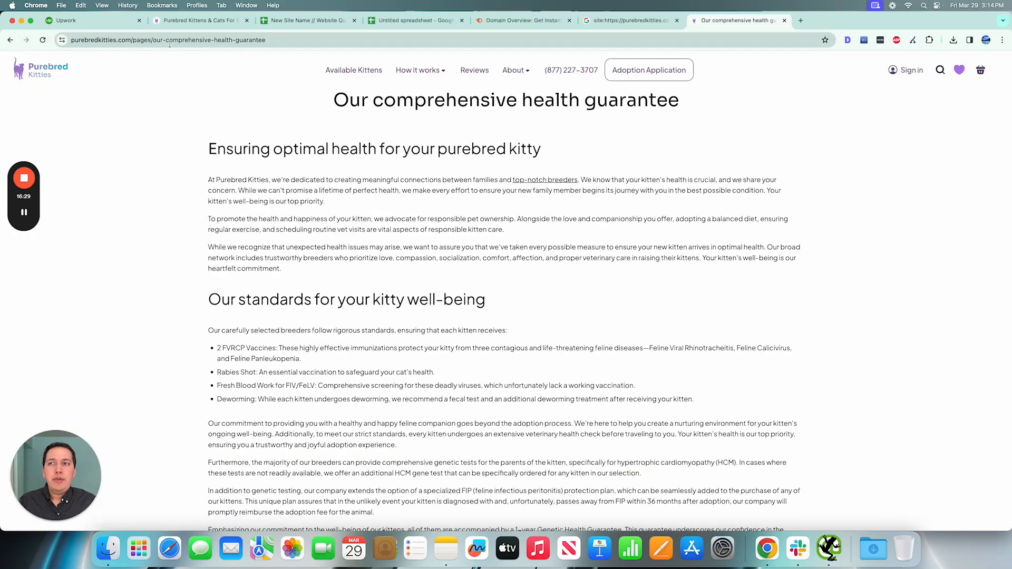
click(283, 36)
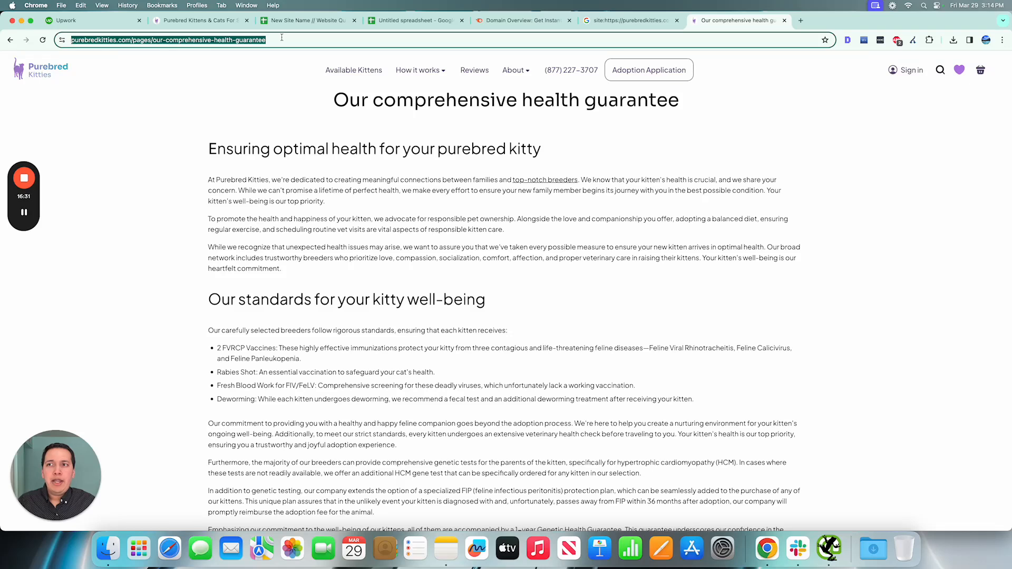
click(165, 42)
drag(175, 41, 342, 41)
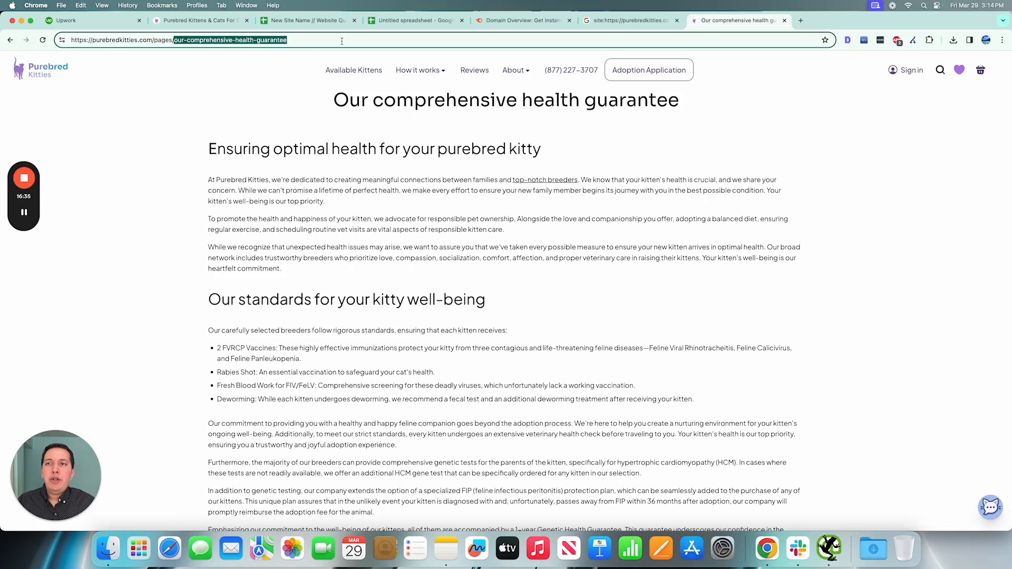
double_click(162, 36)
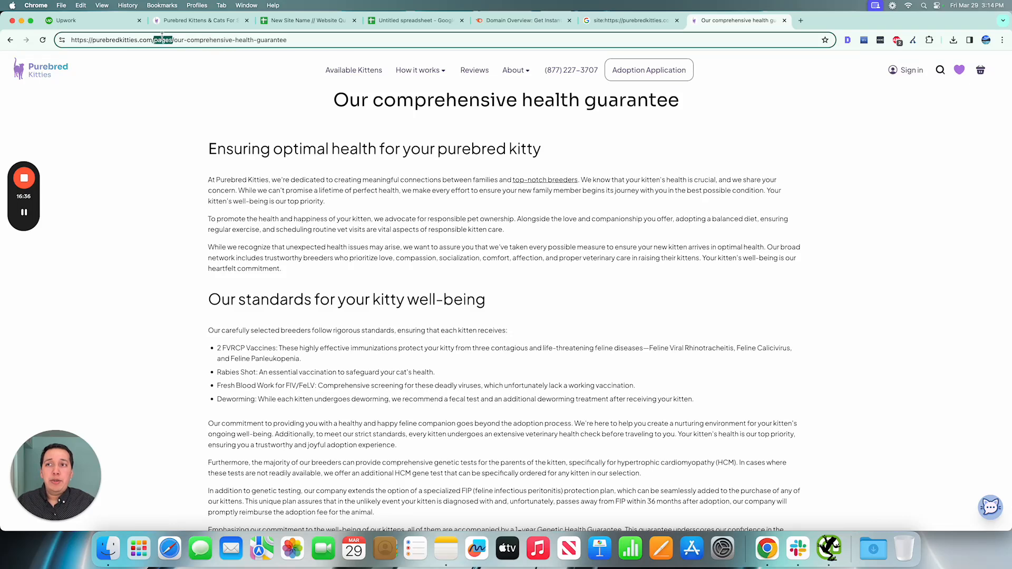
triple_click(136, 36)
Highlight the heading "Our comprehensive health guarantee" to compare its wording with the page address.
click(412, 105)
drag(310, 102, 727, 114)
click(512, 110)
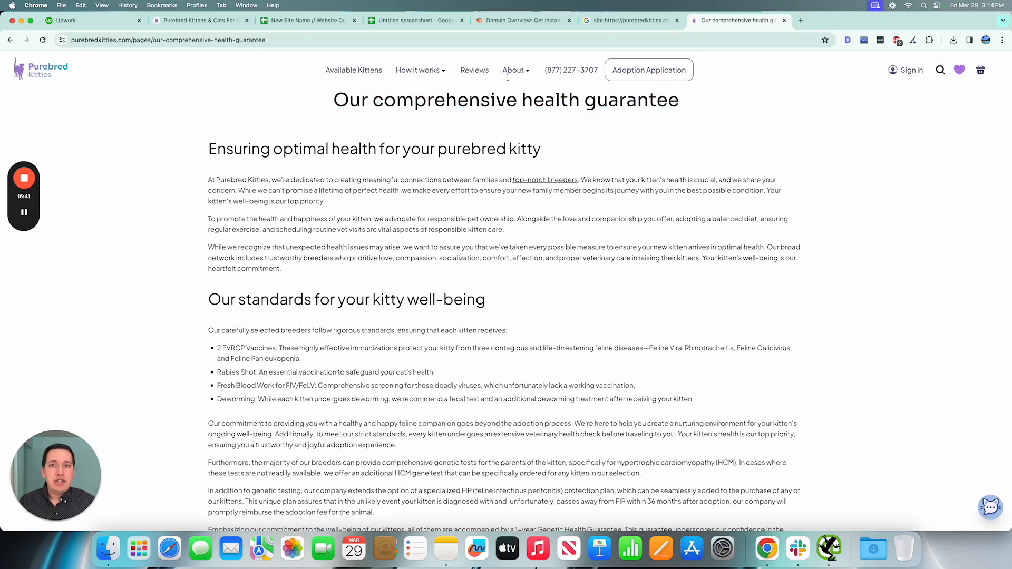
drag(507, 107, 777, 111)
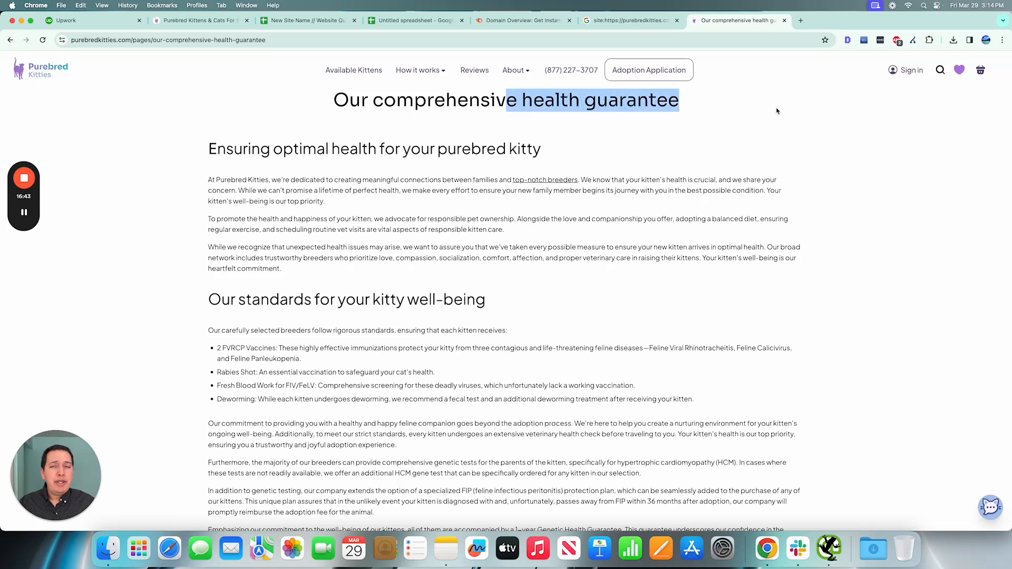
Try adding -new to the end of the health guarantee page's address, and go back to the homepage.
click(308, 37)
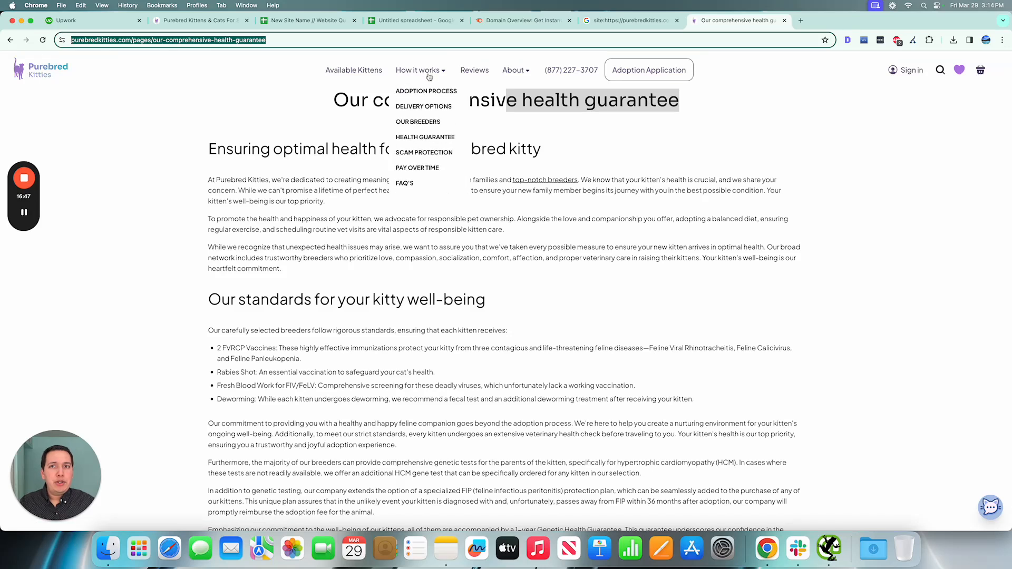
click(327, 38)
text(-new)
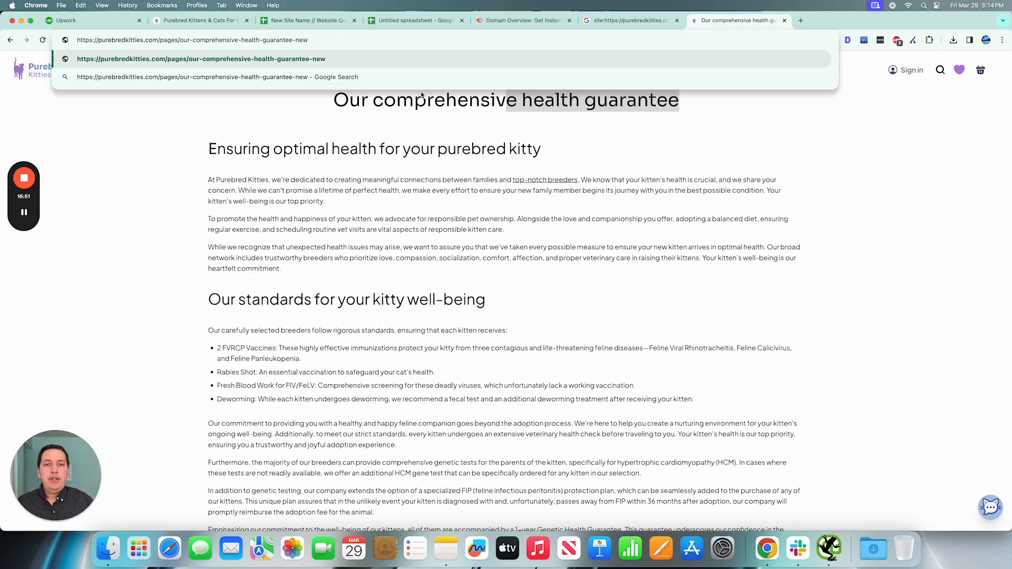
key(Return)
scroll(422, 138, left, 3)
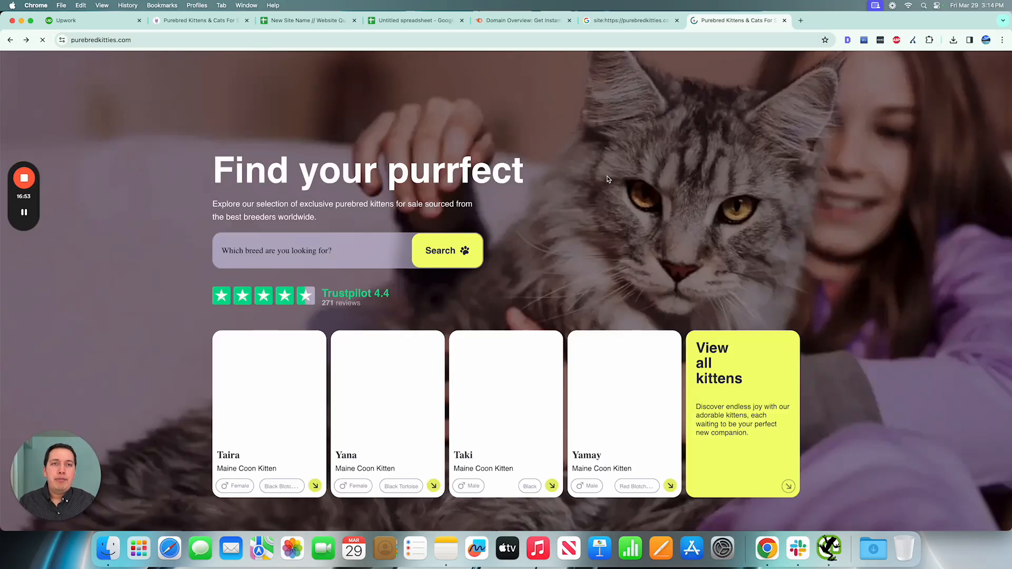
Close the Purebred Kitties page, switch to Screaming Frog SEO Spider and pause the running crawl.
key(super+w)
click(829, 548)
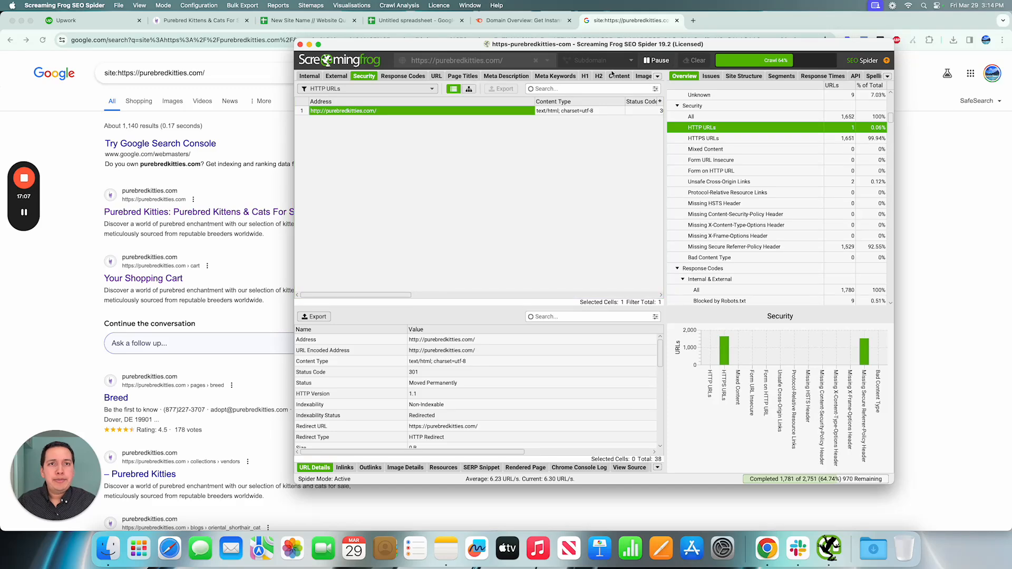
click(657, 60)
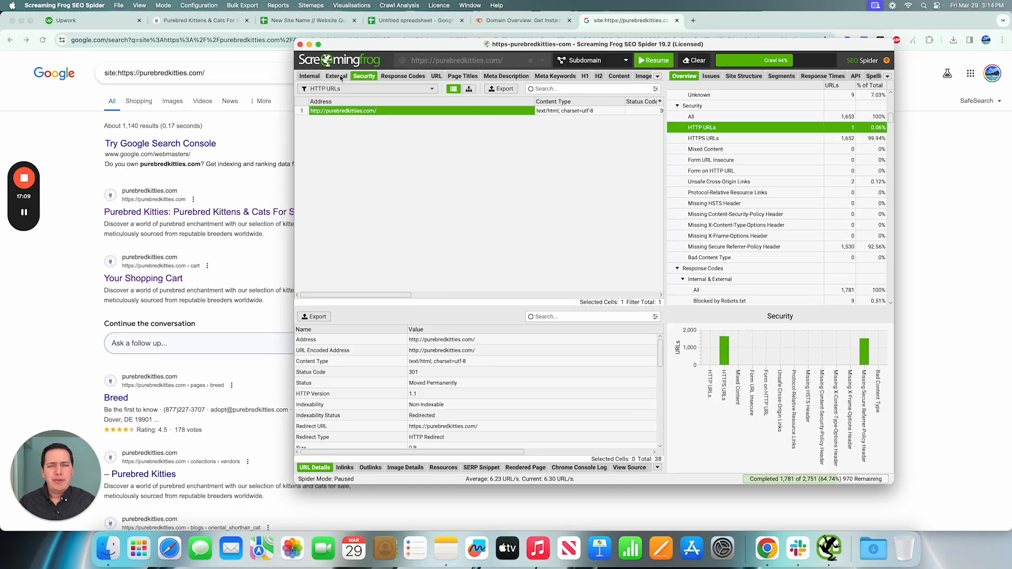
Show all internal URLs and examine the crawl overview from the internal totals through the security checks to the response codes.
click(311, 76)
scroll(746, 149, up, 3)
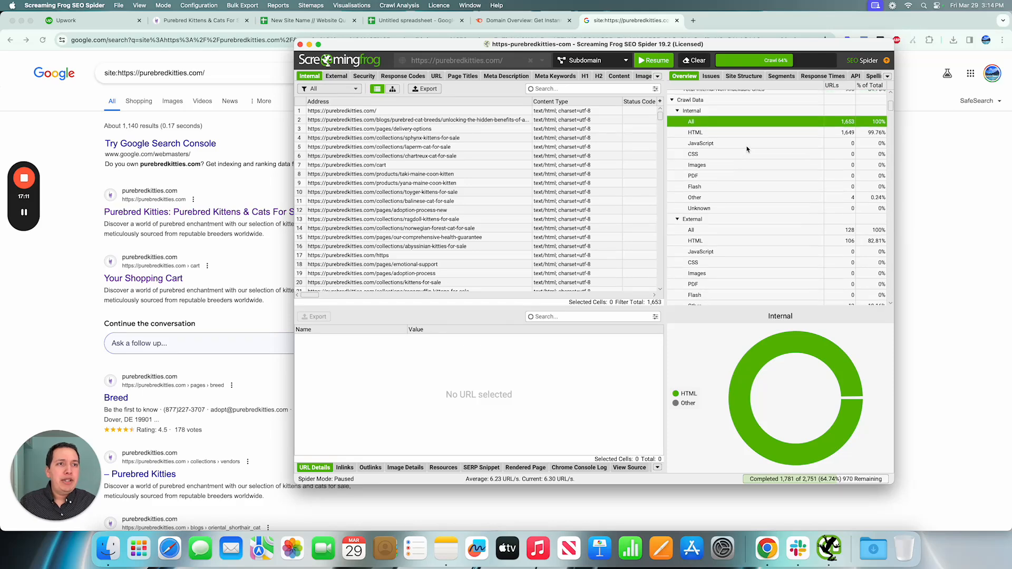
scroll(747, 150, up, 2)
scroll(739, 210, down, 5)
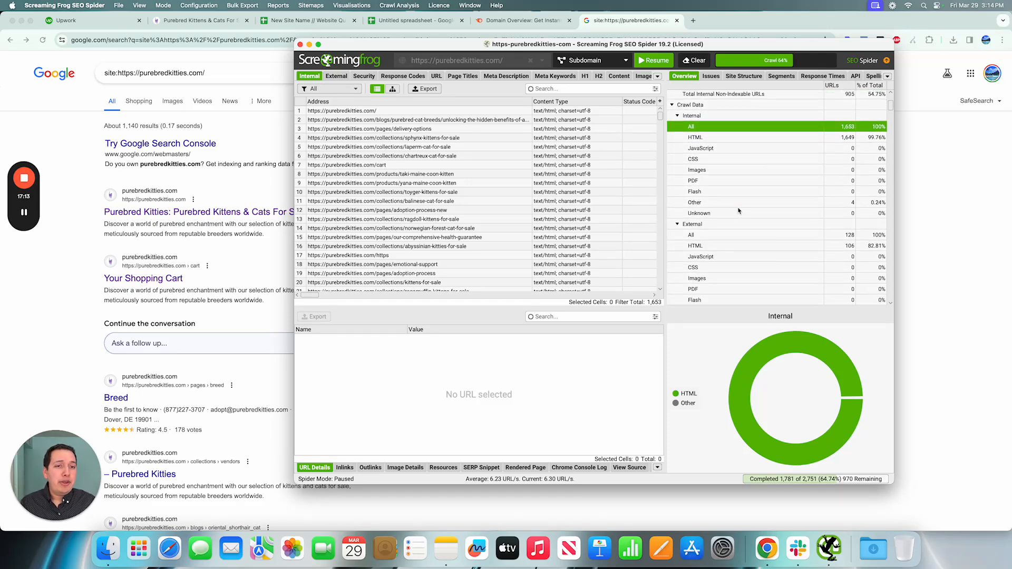
scroll(739, 211, down, 5)
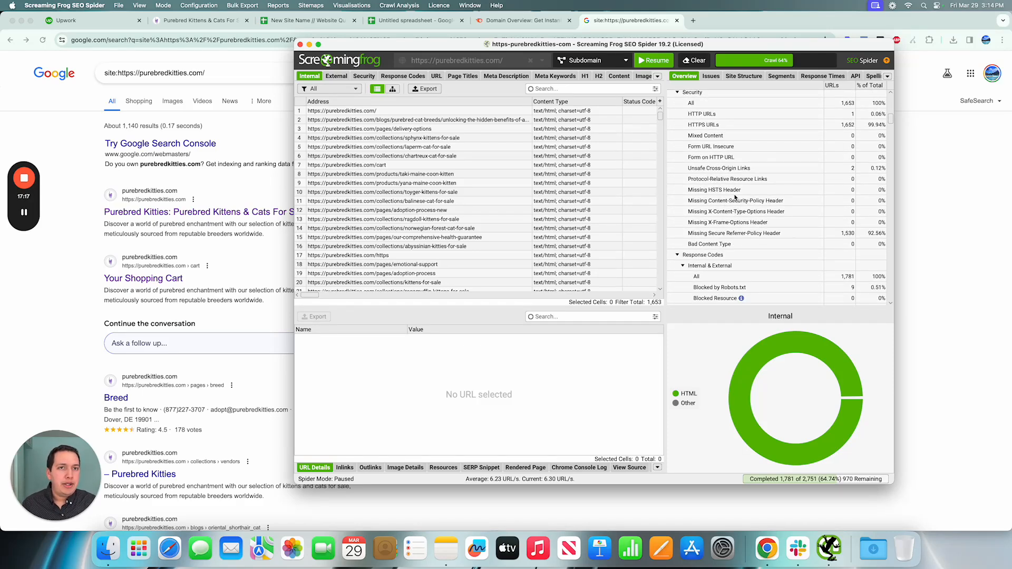
scroll(725, 144, up, 1)
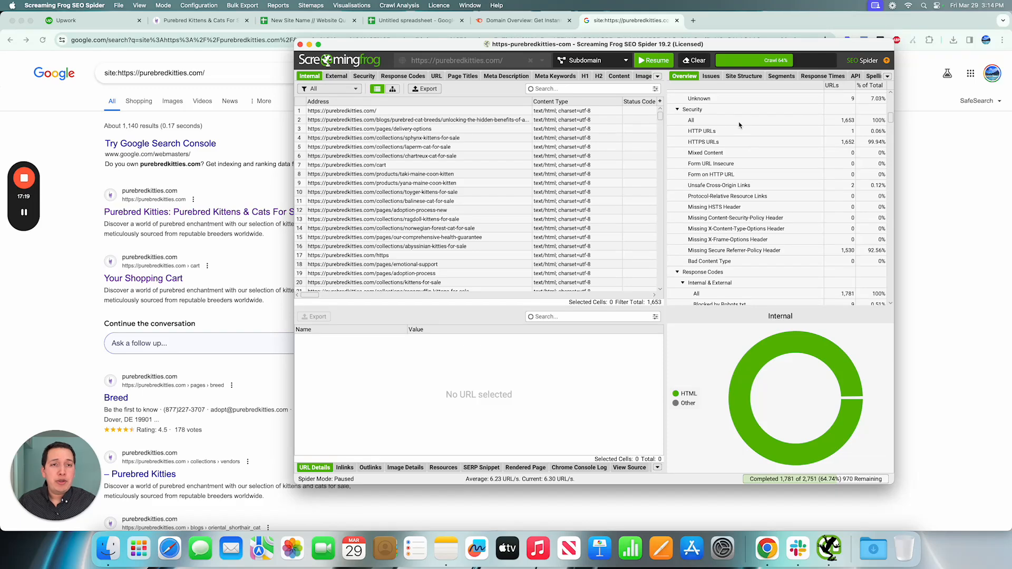
scroll(744, 176, down, 5)
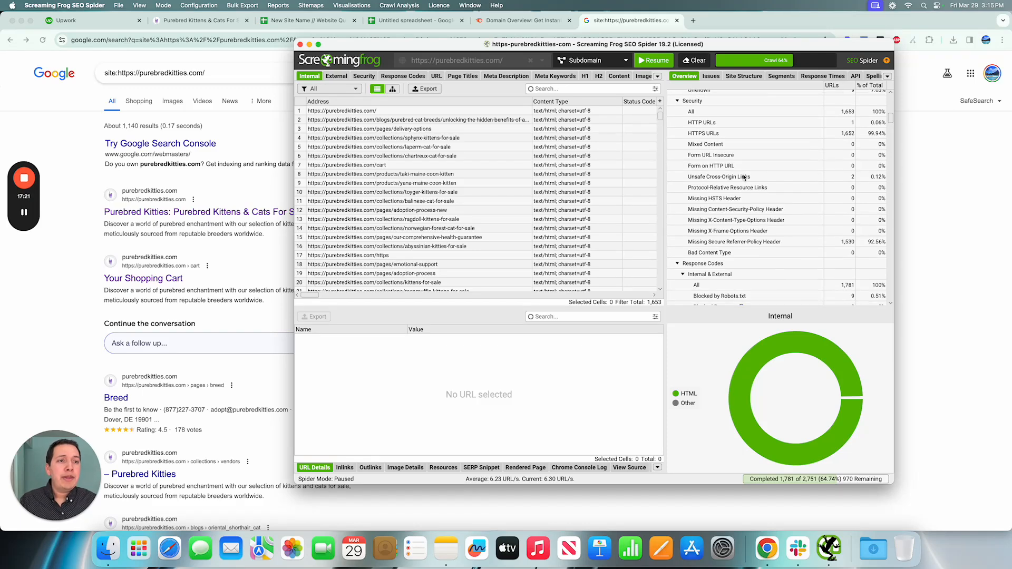
scroll(744, 176, down, 2)
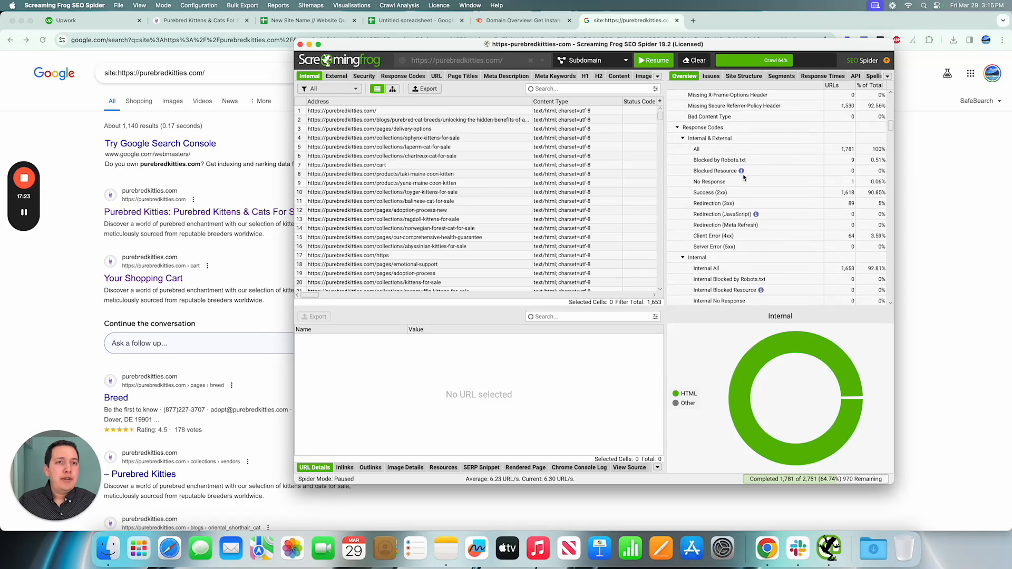
Show the crawl's response codes, filter them to Client Error (4xx) and look through the listed addresses.
click(744, 177)
click(728, 118)
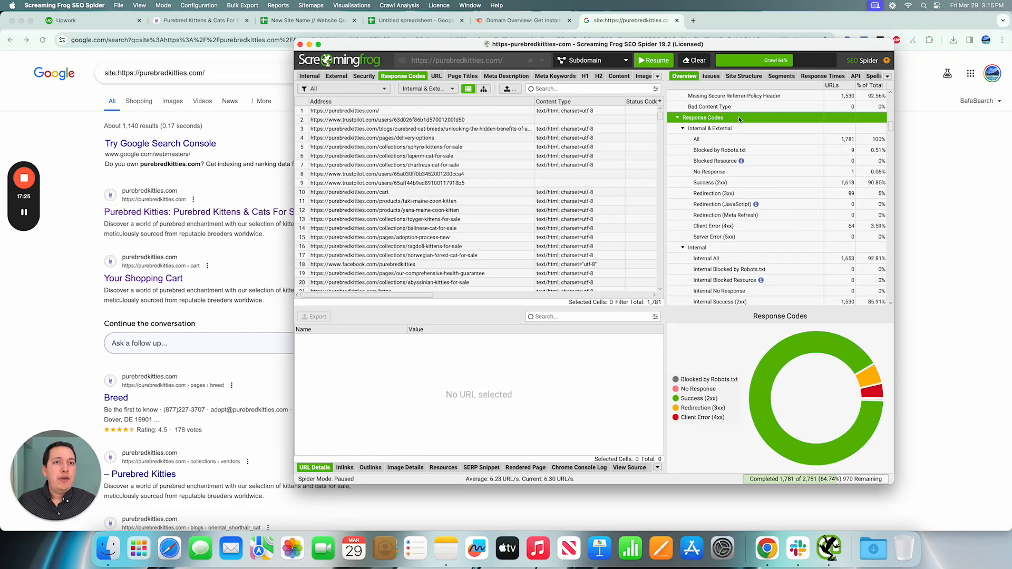
scroll(720, 158, down, 1)
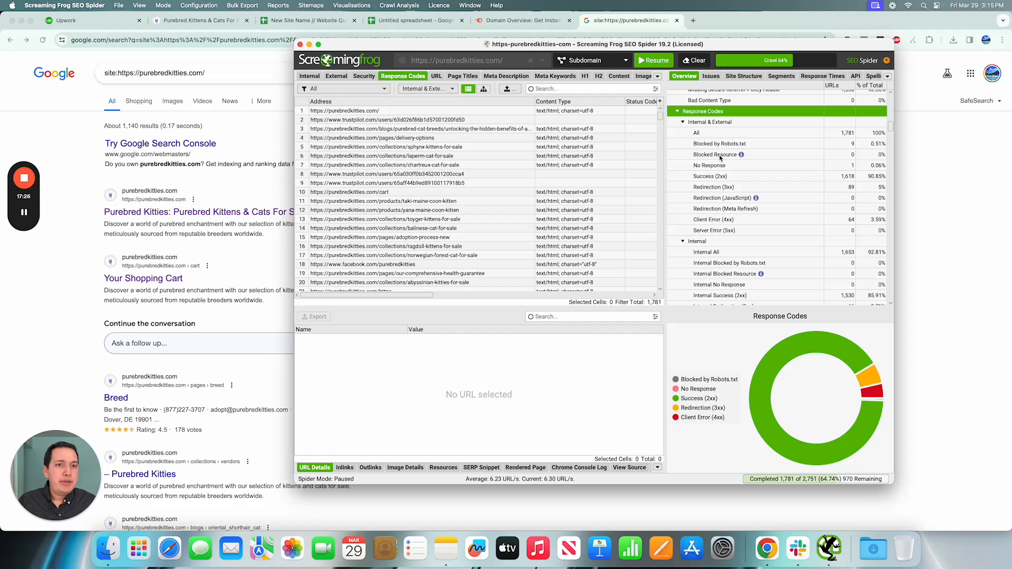
click(704, 221)
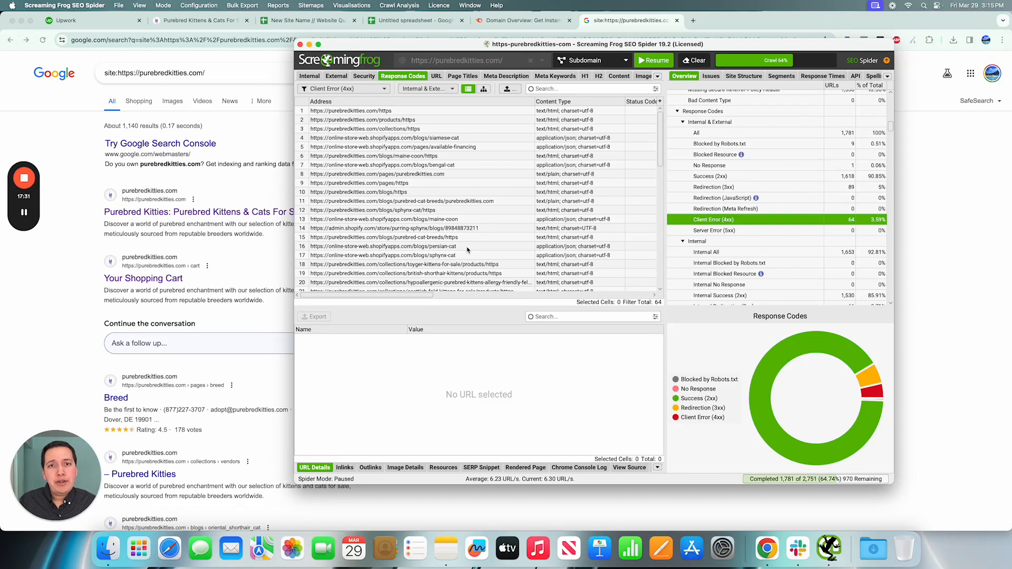
scroll(467, 249, down, 10)
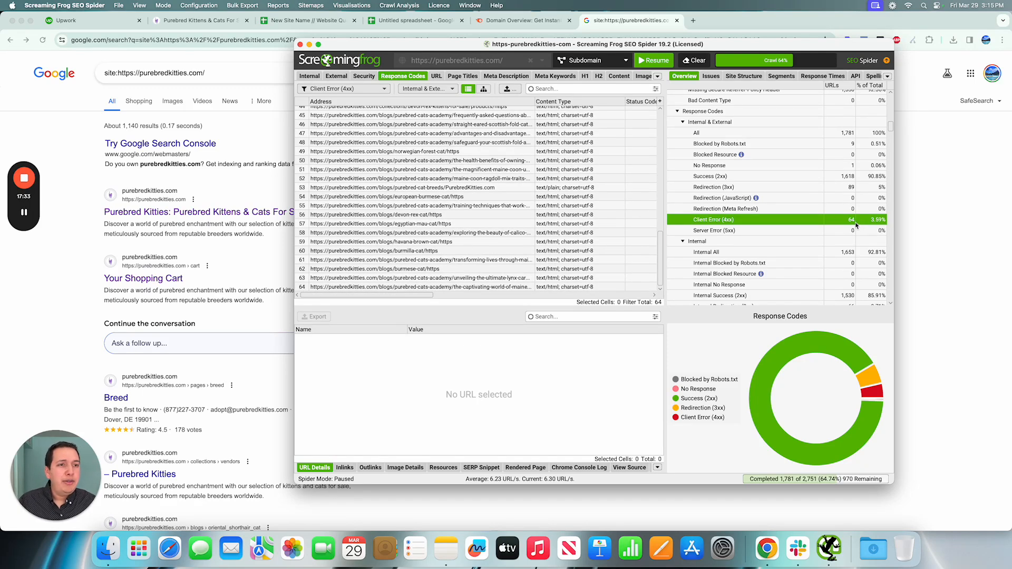
scroll(522, 231, up, 10)
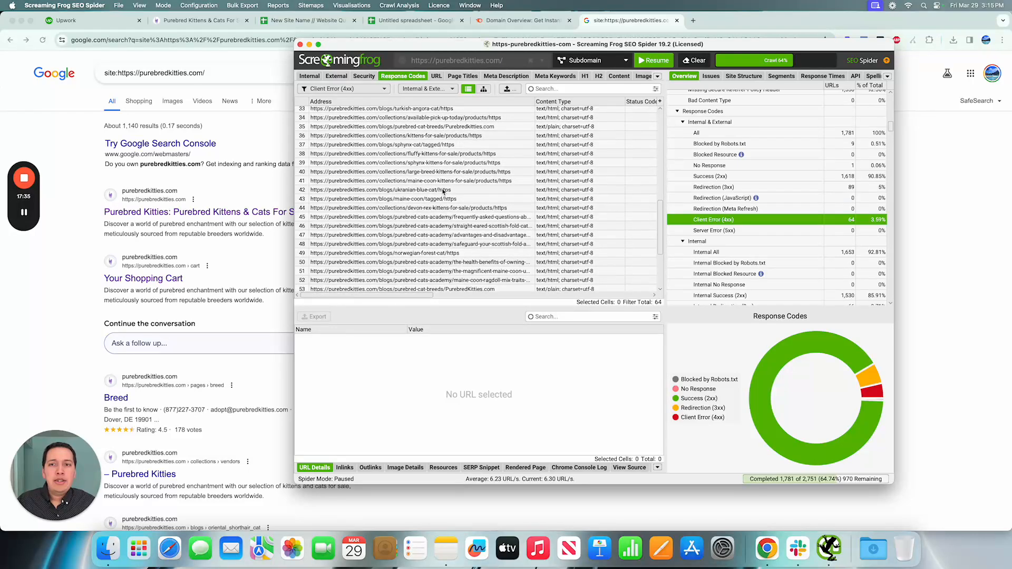
Open the broken address purebredkitties.com/pages/purebredkitties.com in Chrome and inspect its status code with the Redirect Path extension.
right_click(431, 175)
click(454, 192)
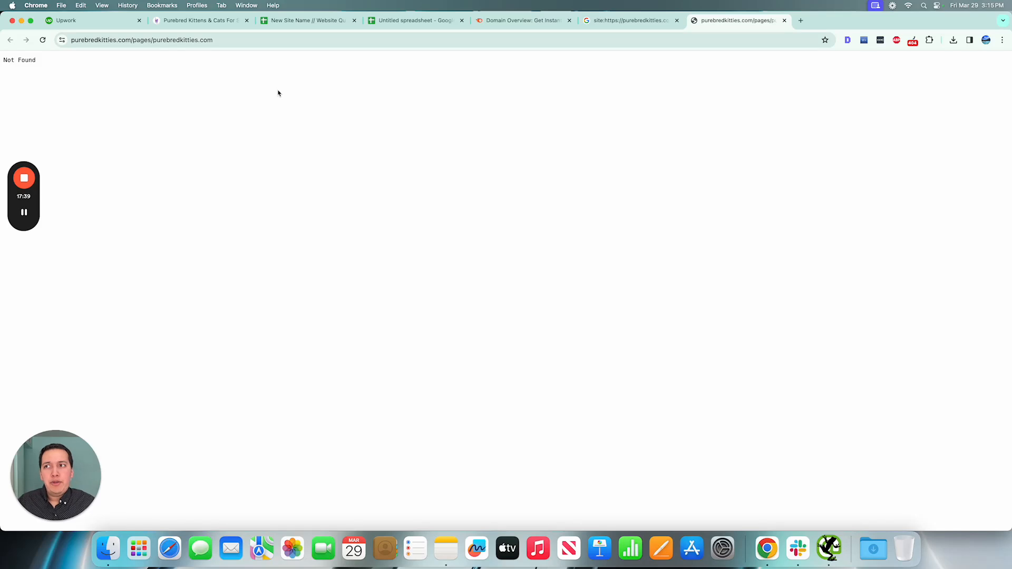
triple_click(58, 65)
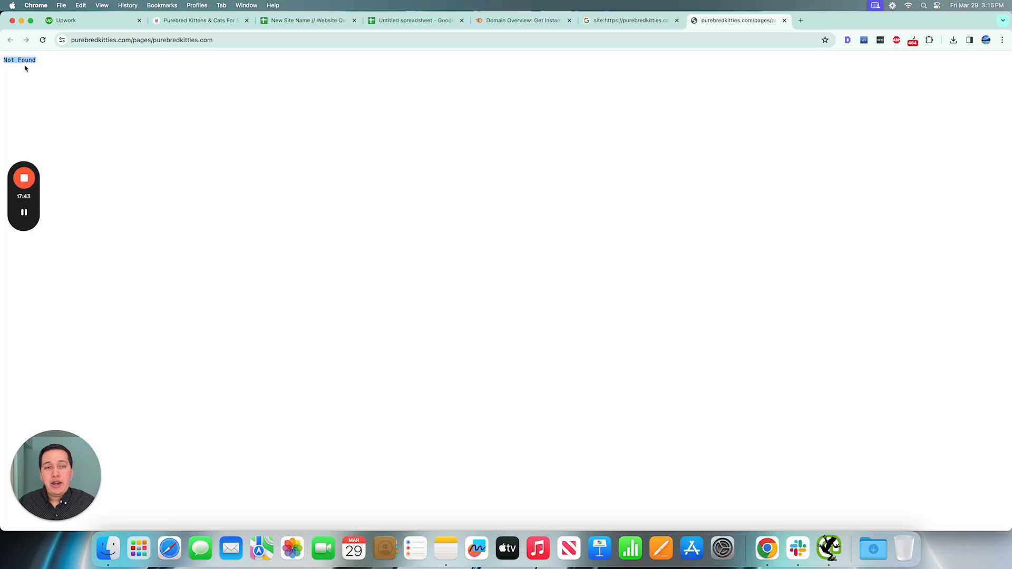
click(916, 45)
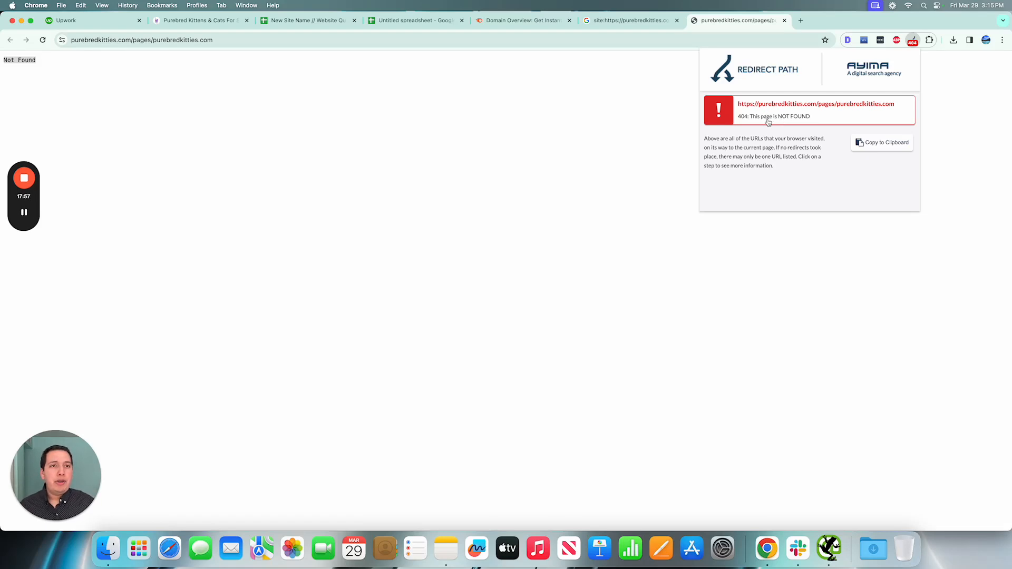
Dismiss the Redirect Path report and examine the domain name repeated after /pages/ in the broken page's address.
click(634, 157)
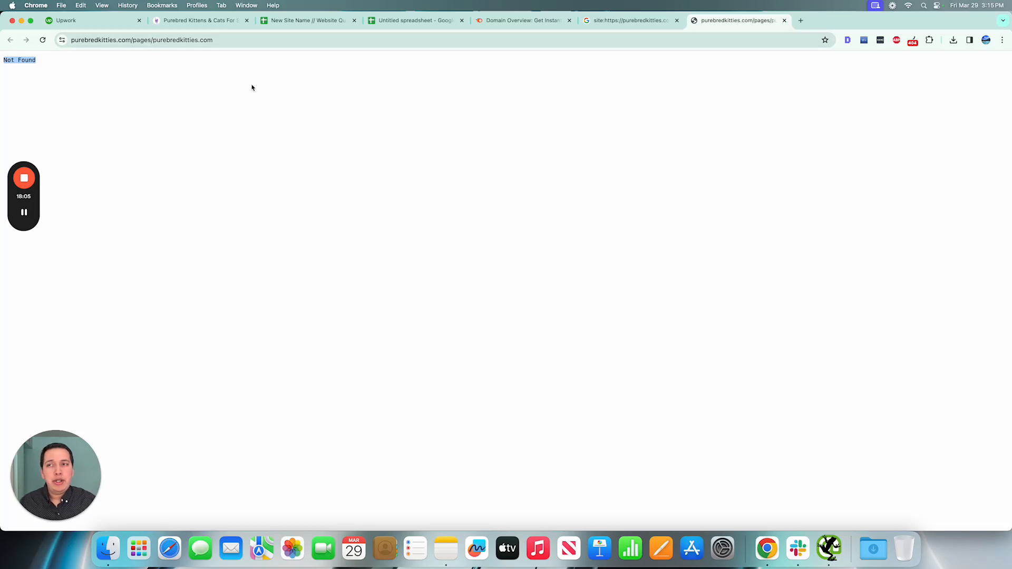
drag(153, 40, 174, 38)
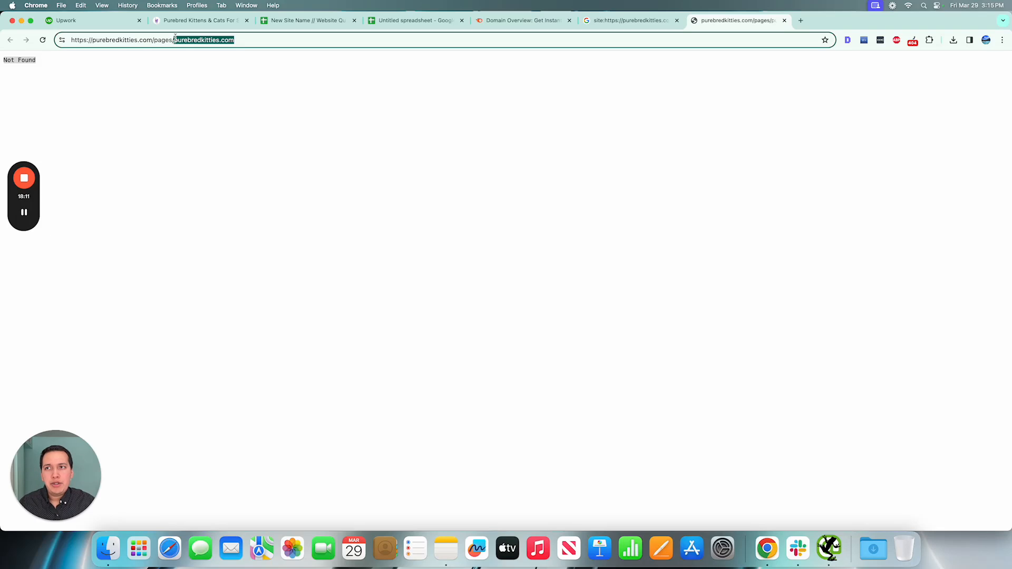
click(243, 43)
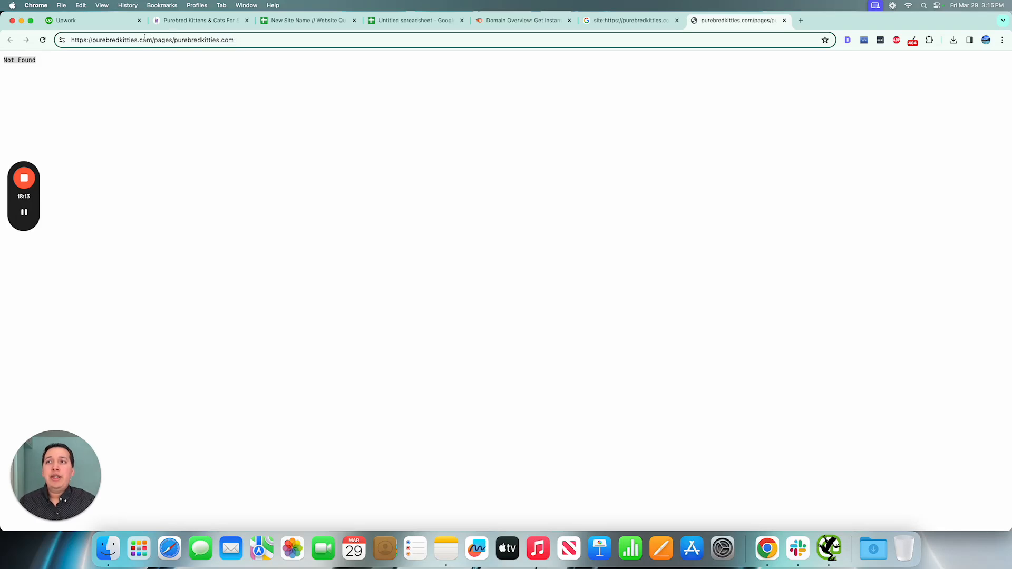
key(shift+Left)
key(shift+Left)
key(shift+Left)
key(shift+Left)
key(shift+Left)
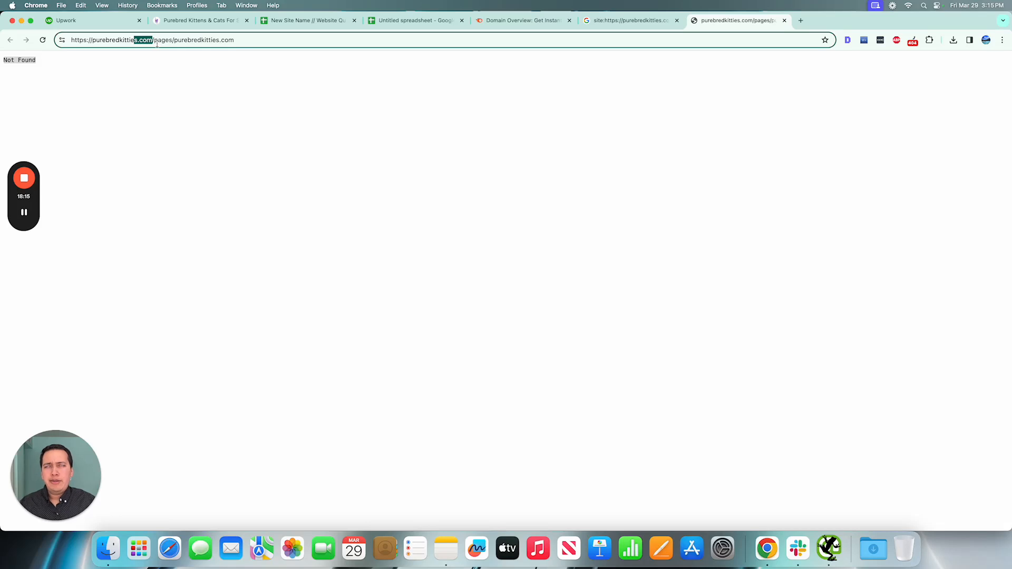
click(161, 40)
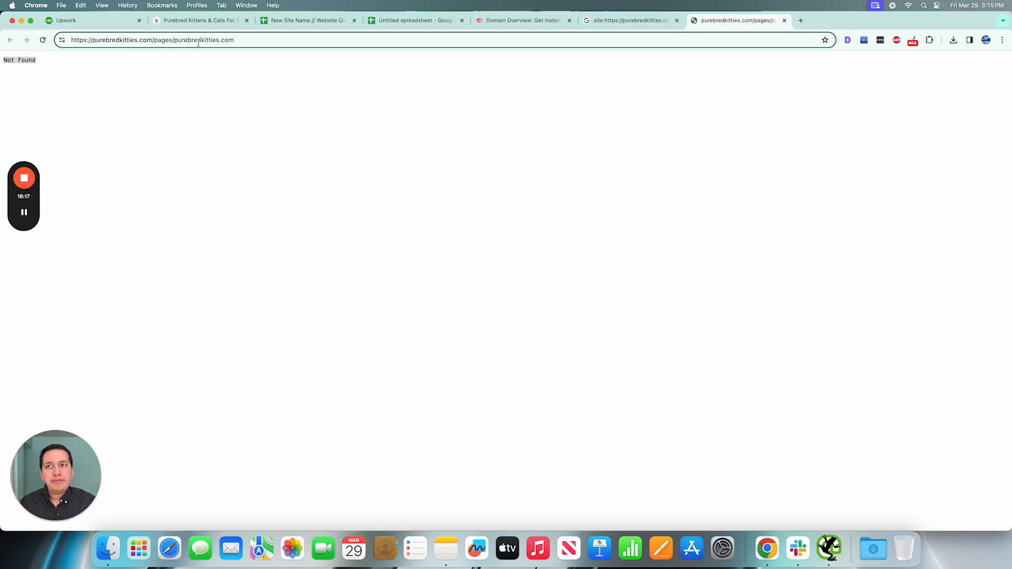
Shorten the broken page's address to purebredkitties.com and load the site's home page.
drag(219, 41, 292, 39)
key(BackSpace)
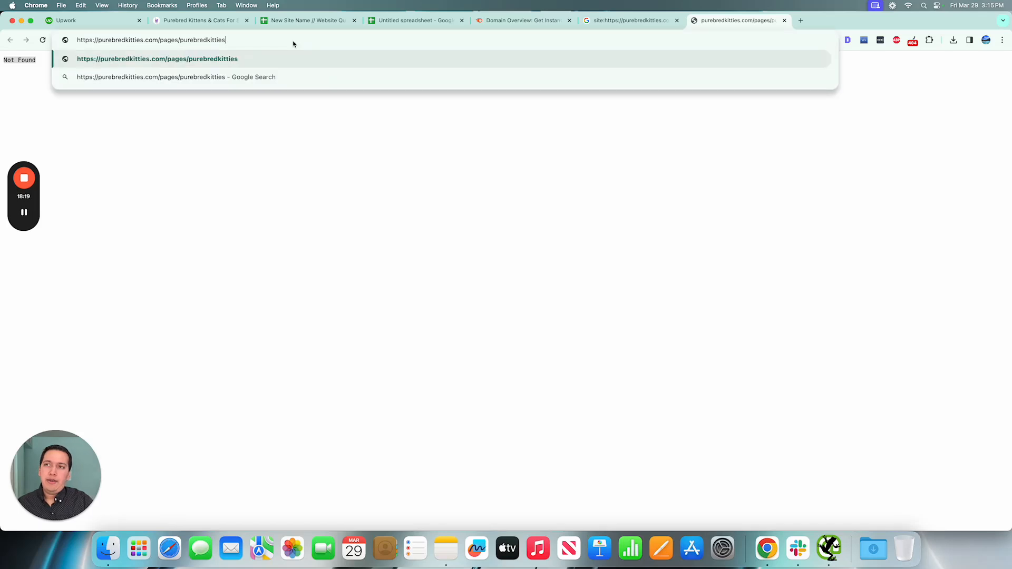
key(alt+BackSpace)
key(alt+BackSpace)
key(Return)
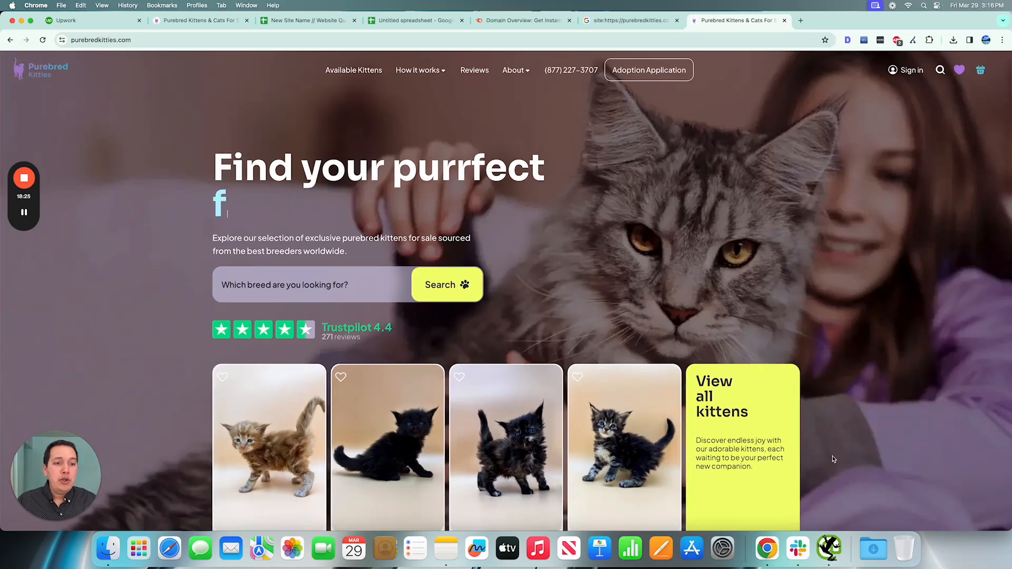
Switch to Screaming Frog SEO Spider and examine the overview's response code breakdown around the client errors and internal URLs.
click(829, 549)
mouse_move(762, 280)
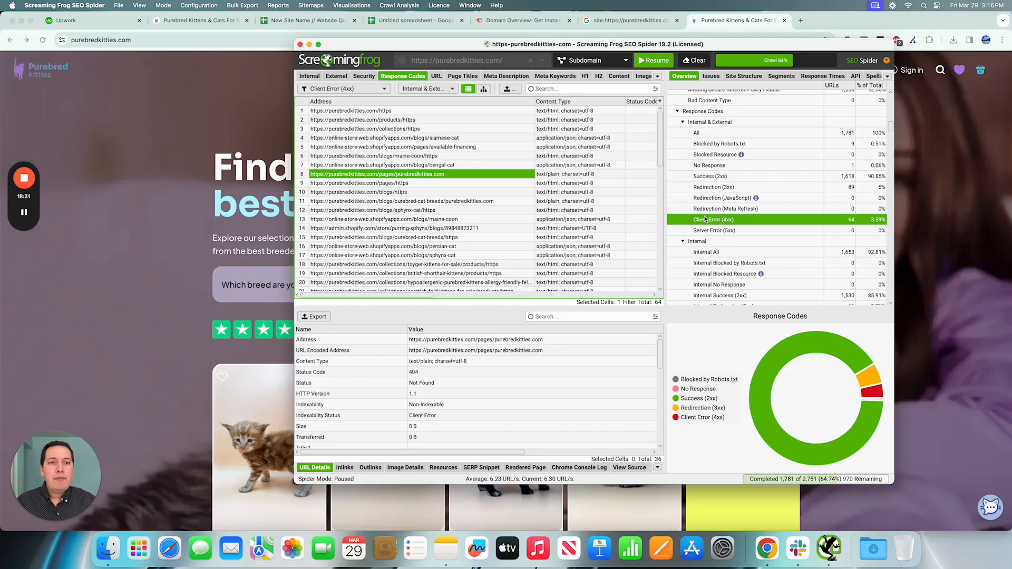
scroll(705, 219, down, 2)
scroll(704, 219, up, 1)
scroll(705, 219, down, 2)
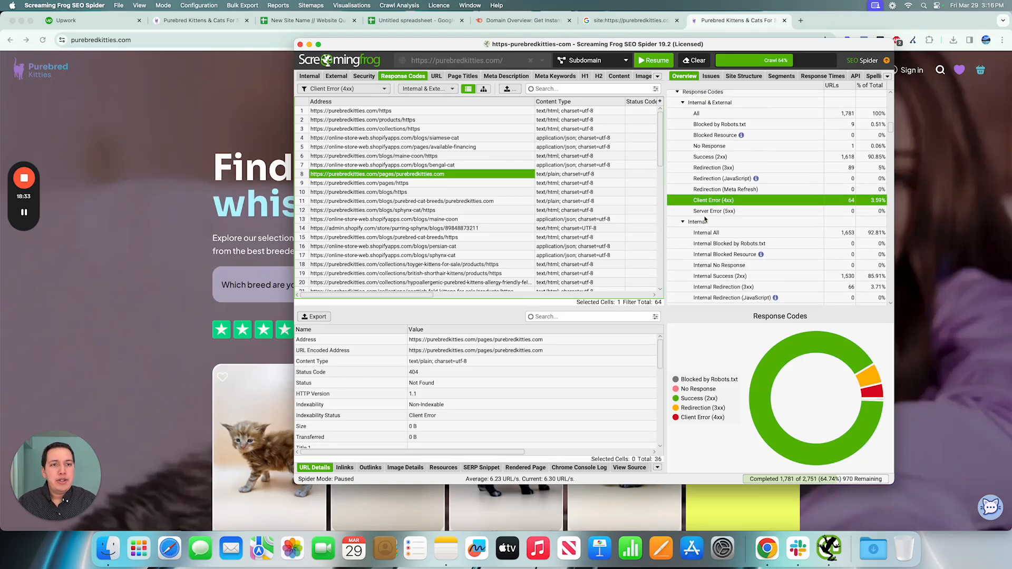
scroll(740, 203, down, 4)
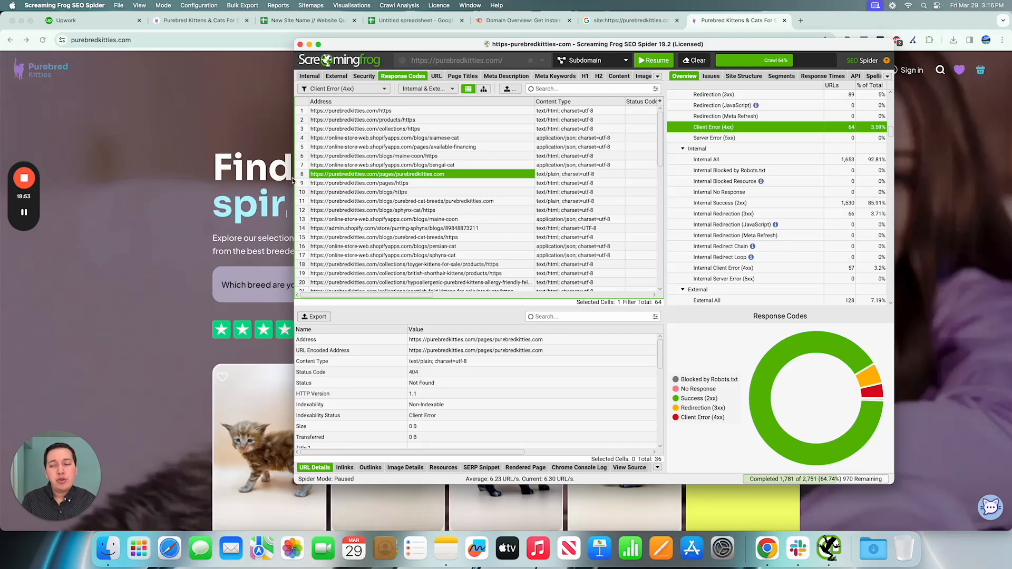
click(285, 192)
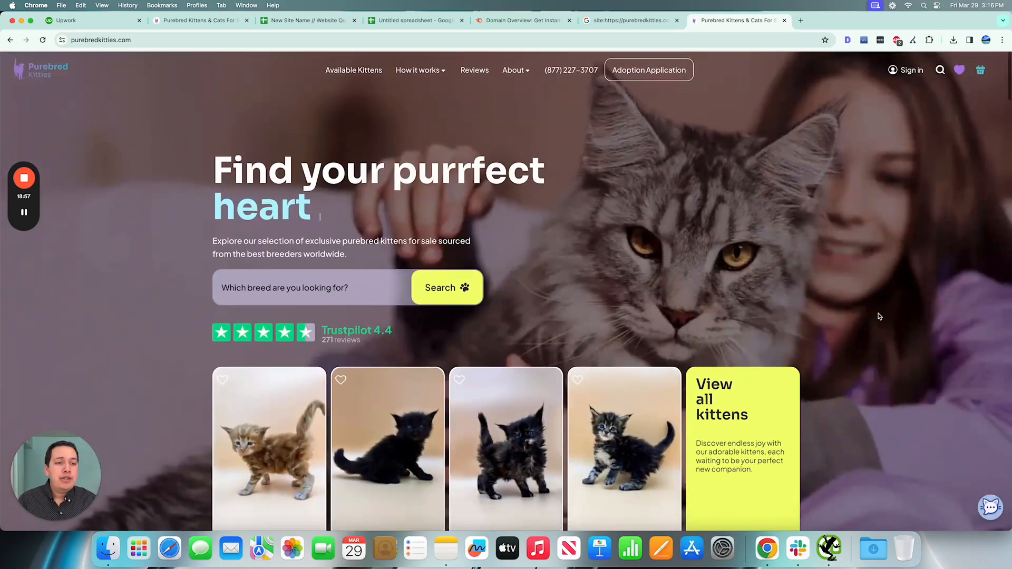
Return to Screaming Frog SEO Spider and list the Internal Client Error (4xx) addresses, followed by the External Client Error (4xx) ones.
click(829, 549)
scroll(802, 164, down, 2)
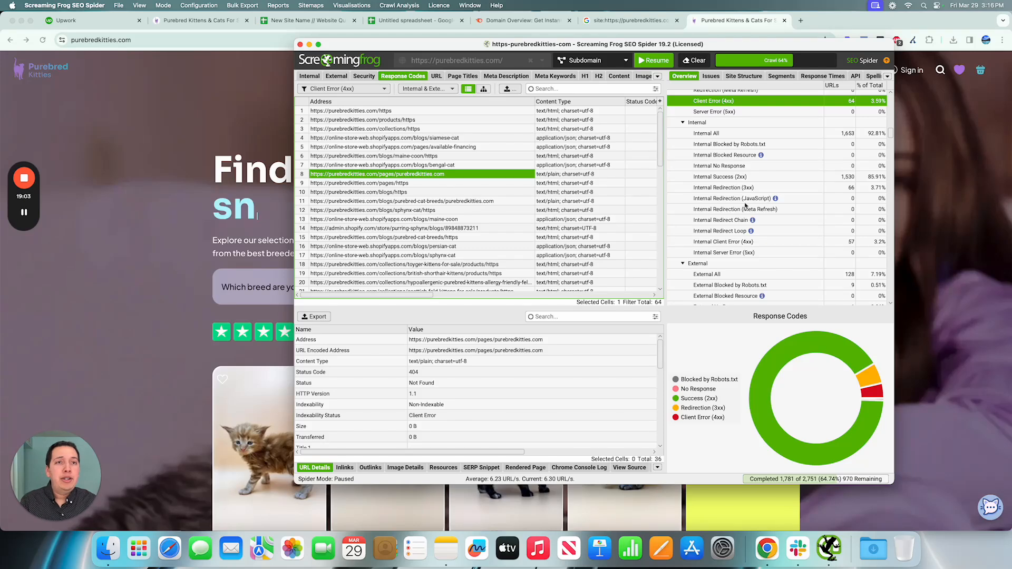
mouse_move(778, 197)
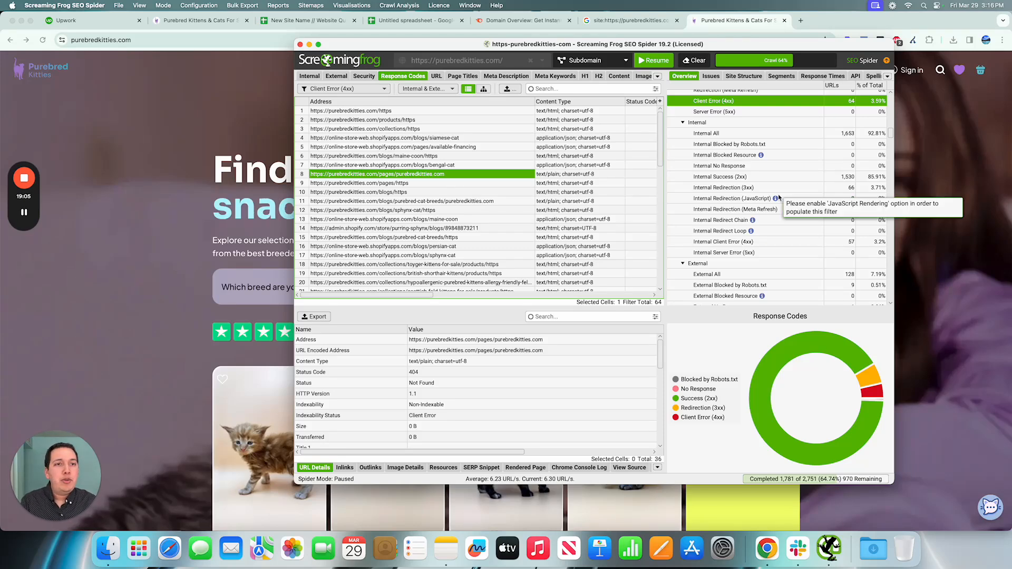
scroll(779, 197, down, 2)
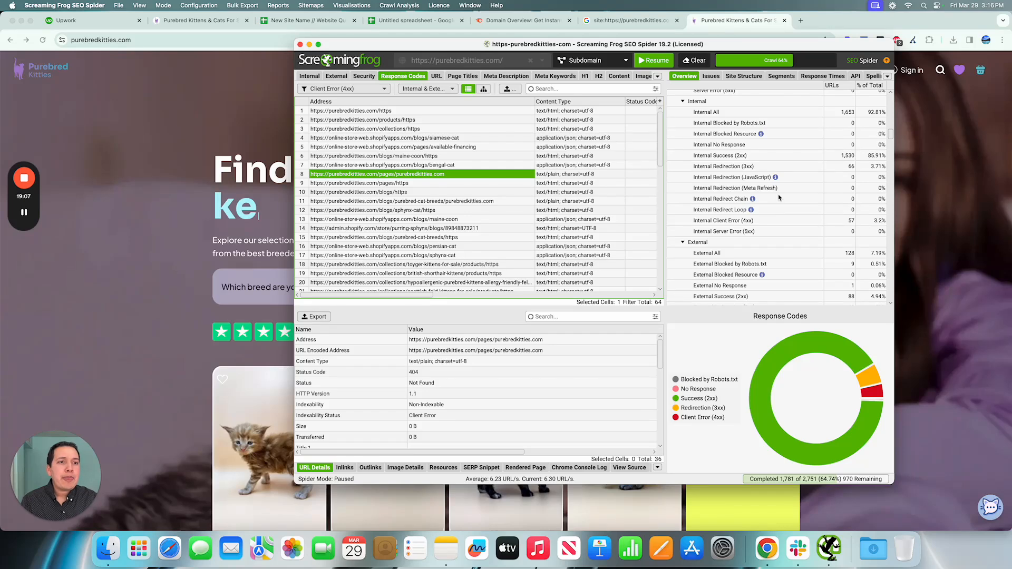
scroll(779, 197, down, 3)
click(784, 161)
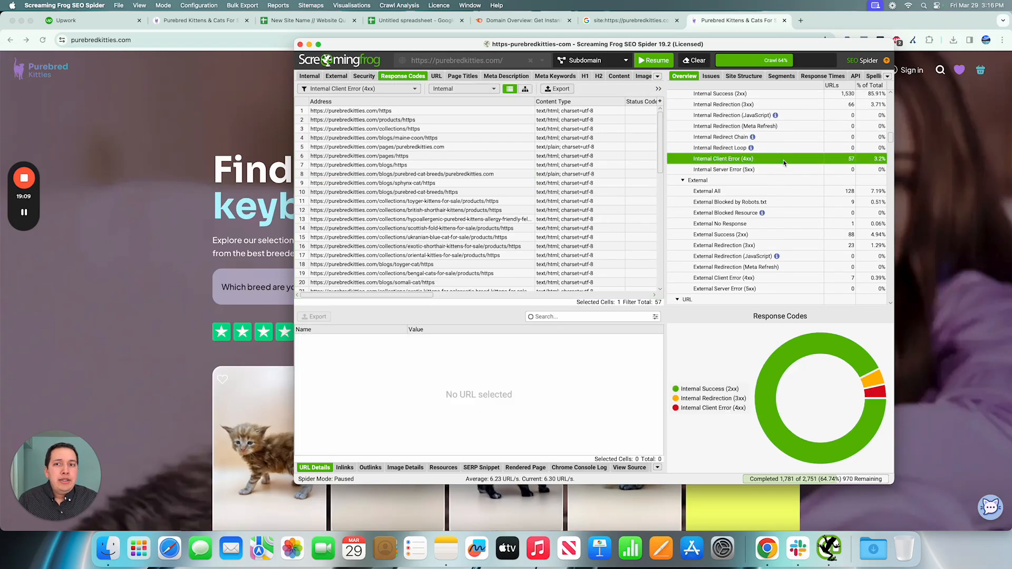
scroll(783, 162, down, 5)
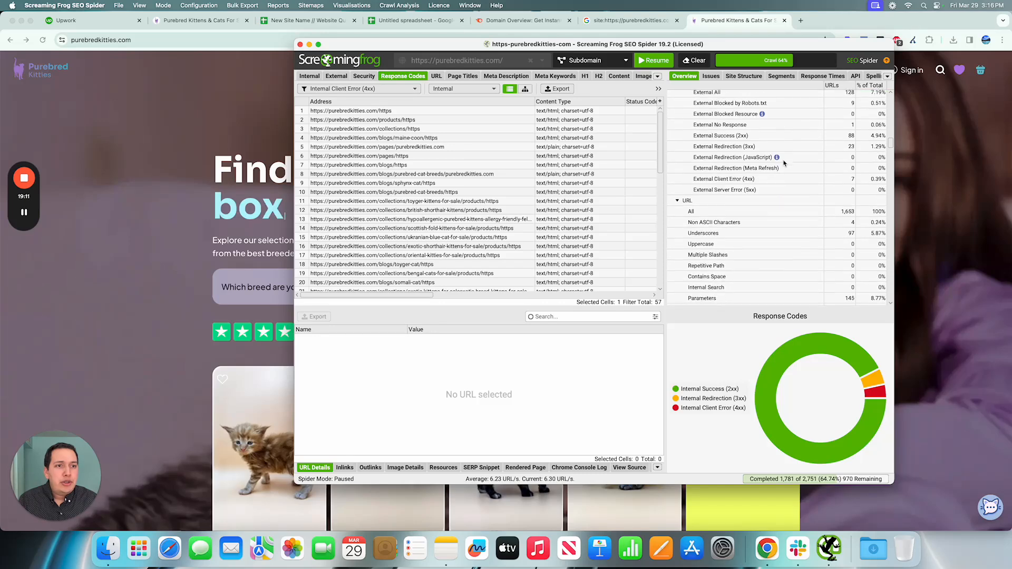
click(781, 167)
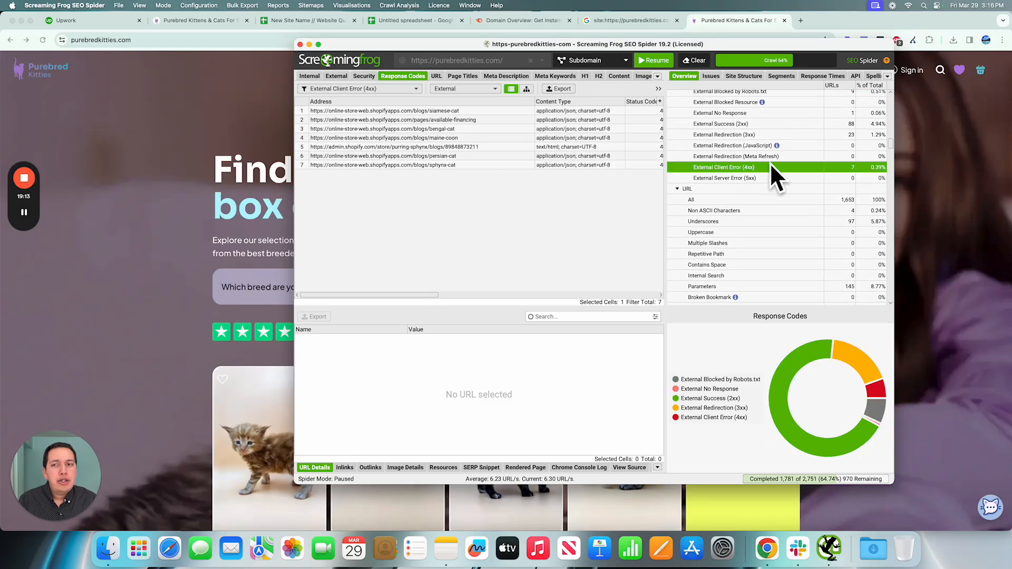
Check the external address online-store-web.shopifyapps.com/pages/available-financing in Chrome, close its page and return to Screaming Frog SEO Spider.
right_click(453, 123)
click(471, 139)
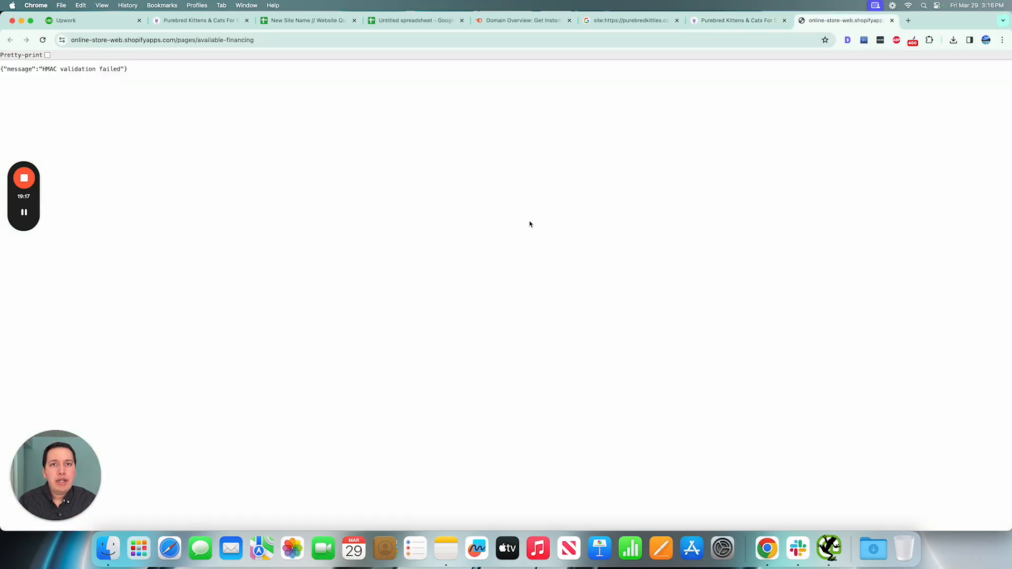
key(super+w)
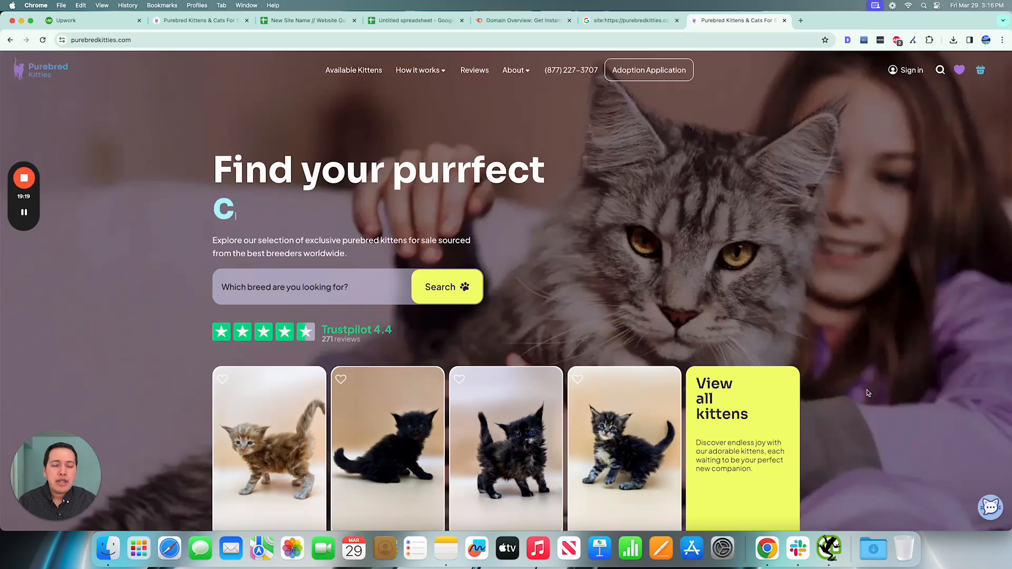
click(829, 548)
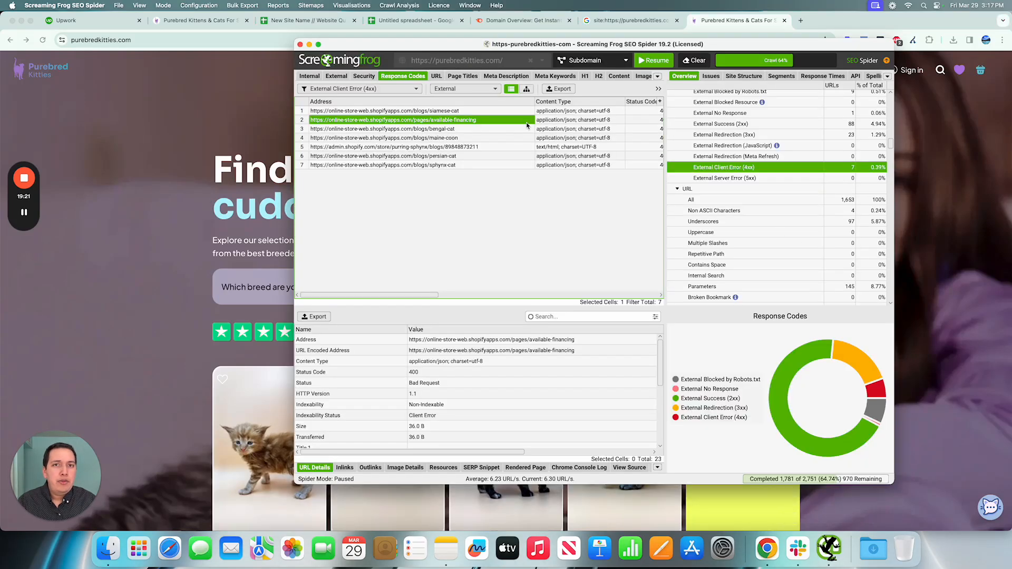
Examine the crawl overview's URL, Page Titles and Meta Description sections.
scroll(474, 137, left, 5)
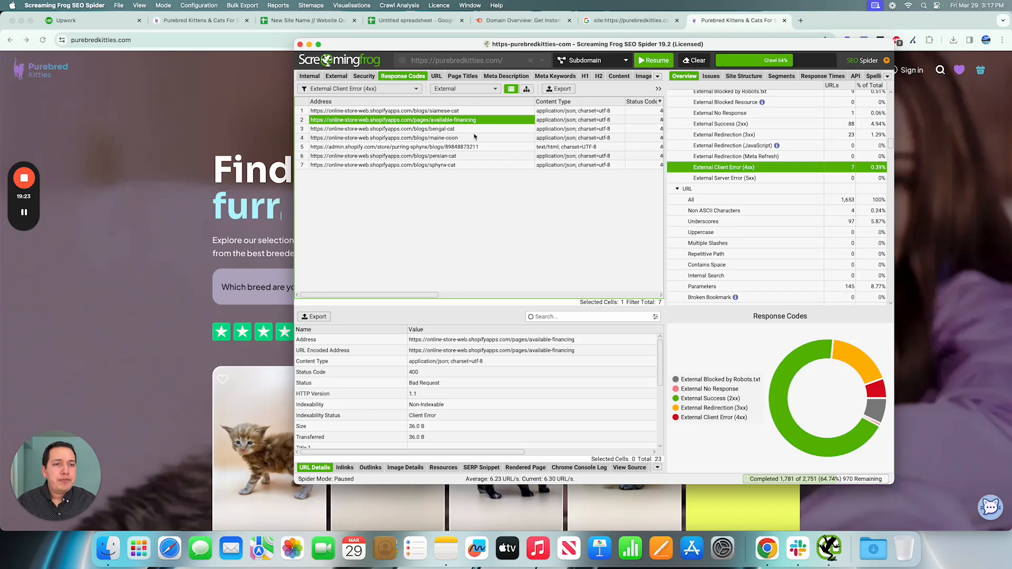
scroll(729, 247, down, 5)
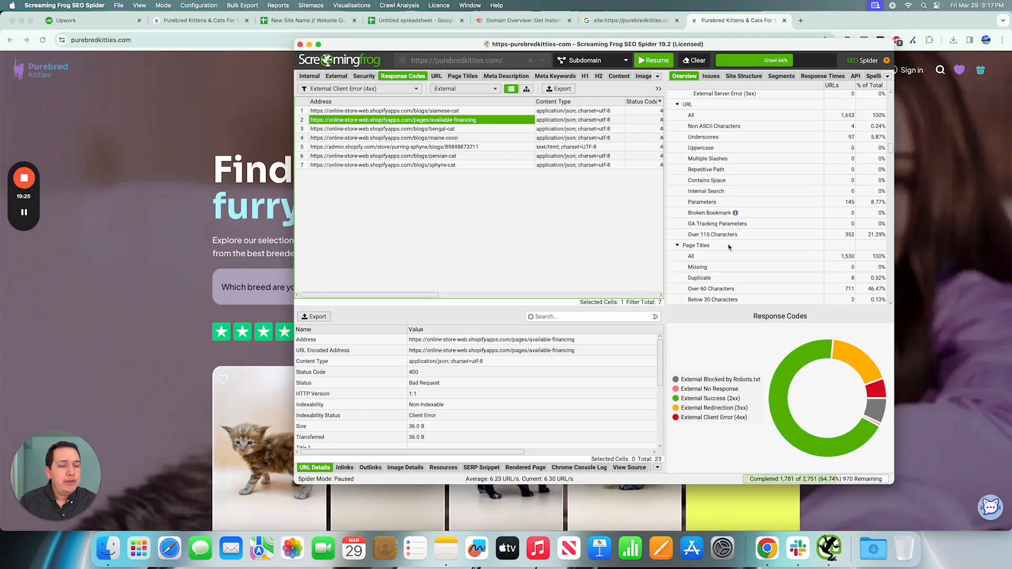
scroll(729, 247, down, 9)
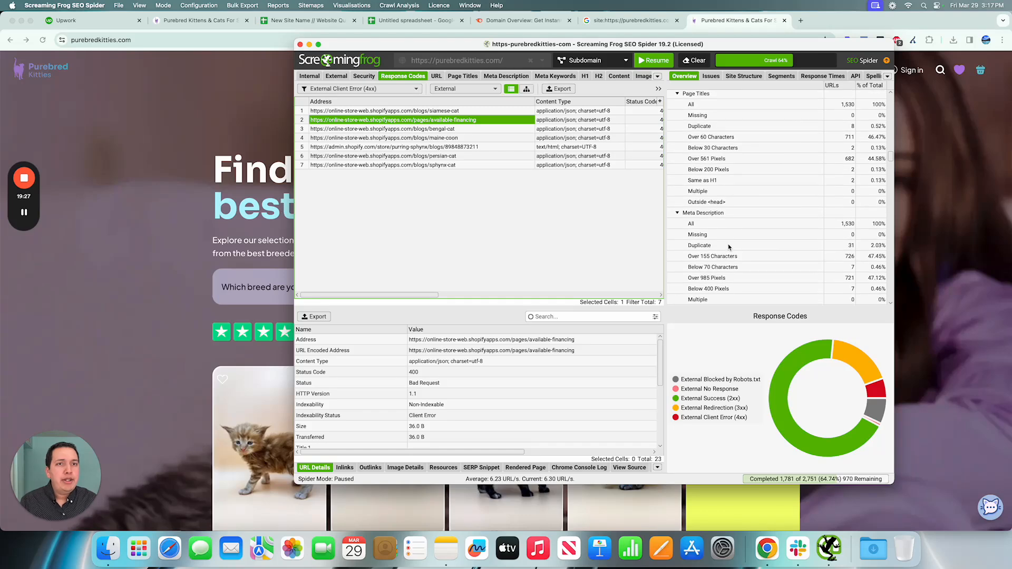
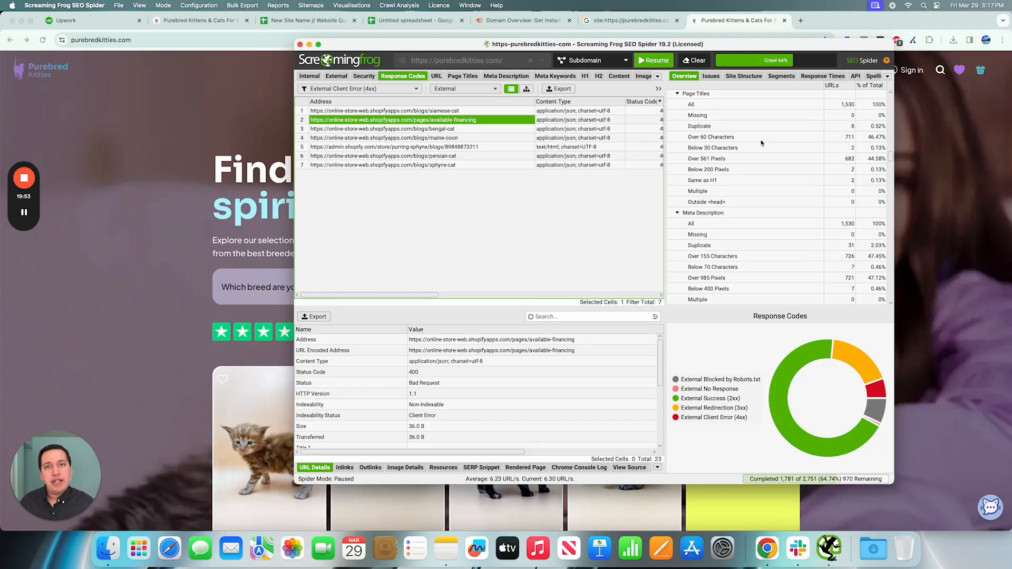
scroll(761, 143, down, 3)
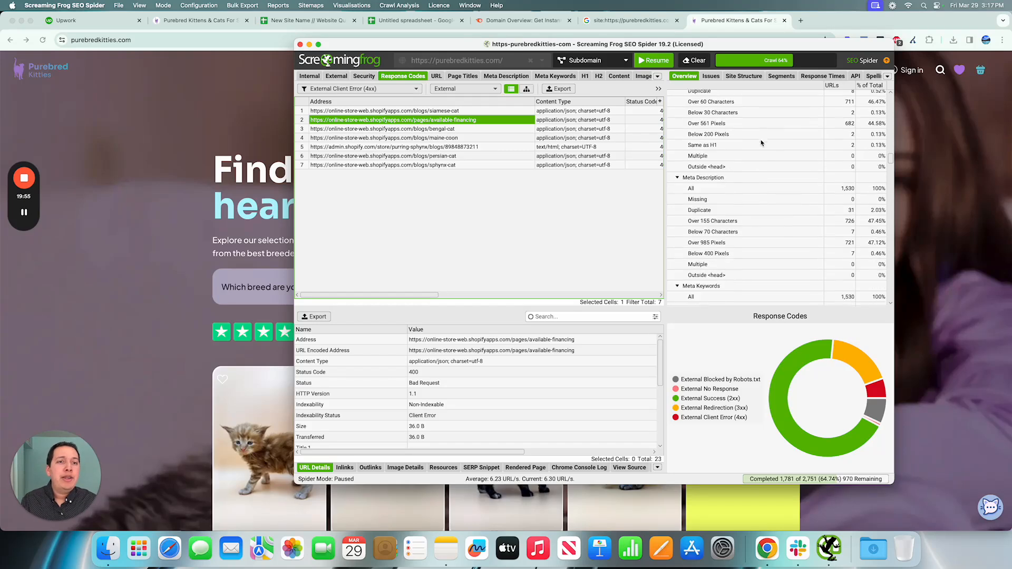
scroll(772, 219, up, 5)
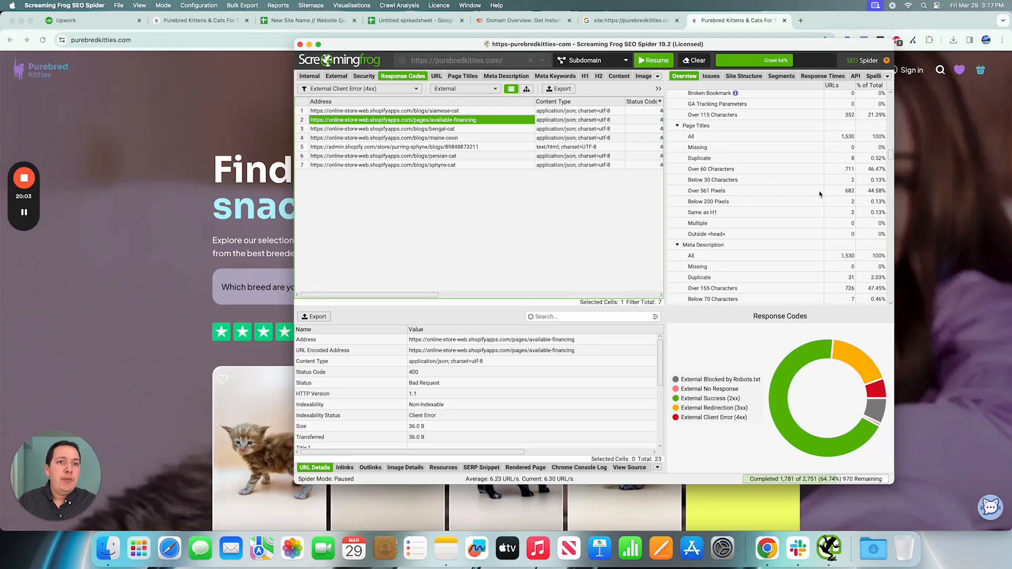
List the page titles over 60 characters and examine their lengths, pixel widths and indexability.
click(751, 169)
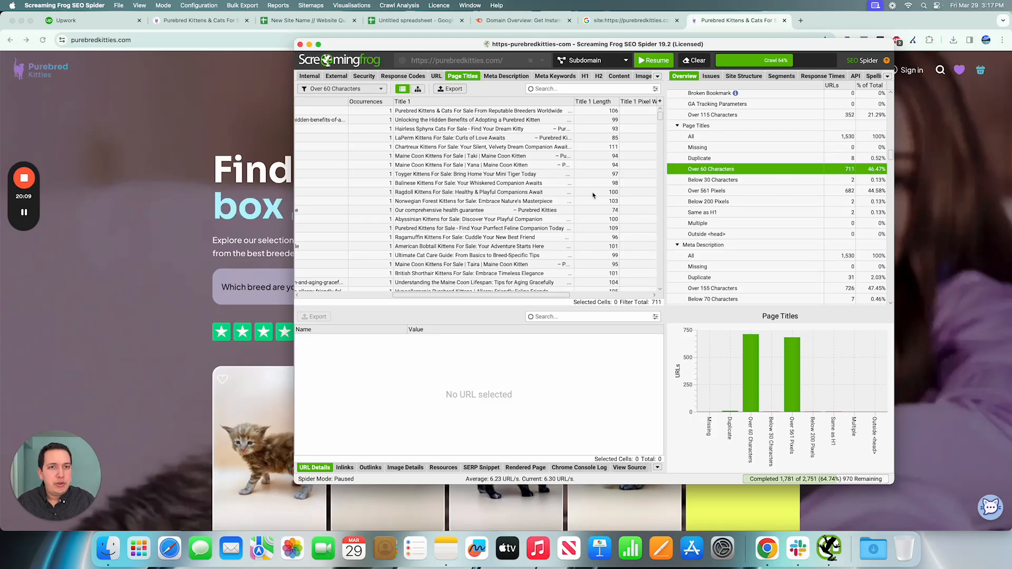
scroll(536, 240, right, 3)
scroll(537, 241, left, 1)
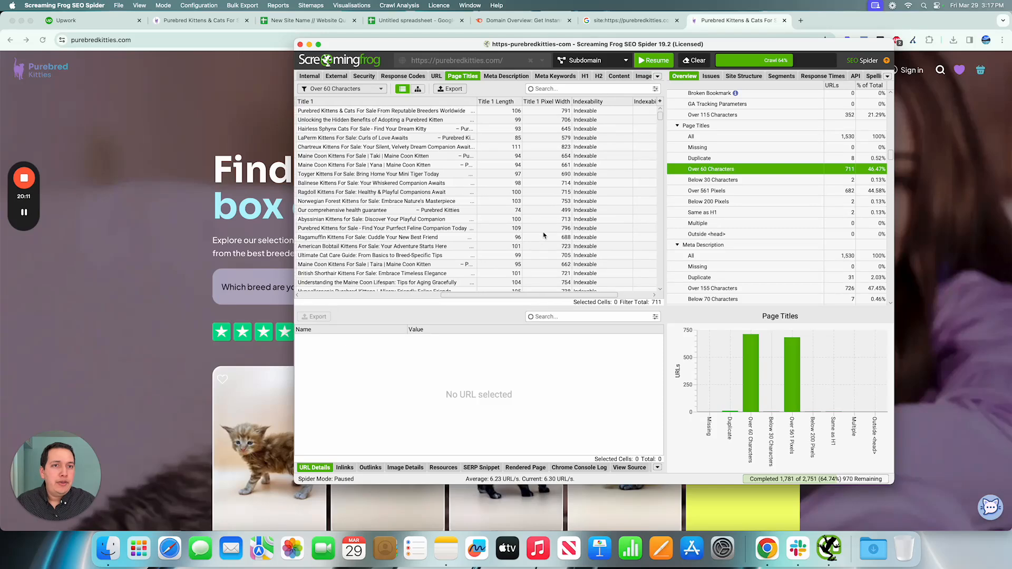
scroll(749, 173, down, 2)
scroll(750, 173, down, 4)
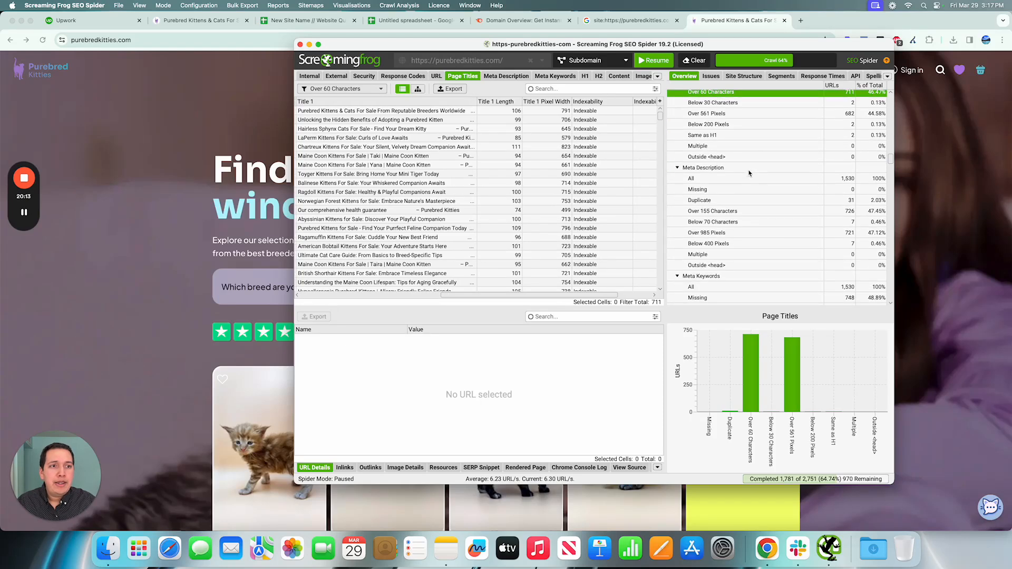
scroll(743, 199, up, 3)
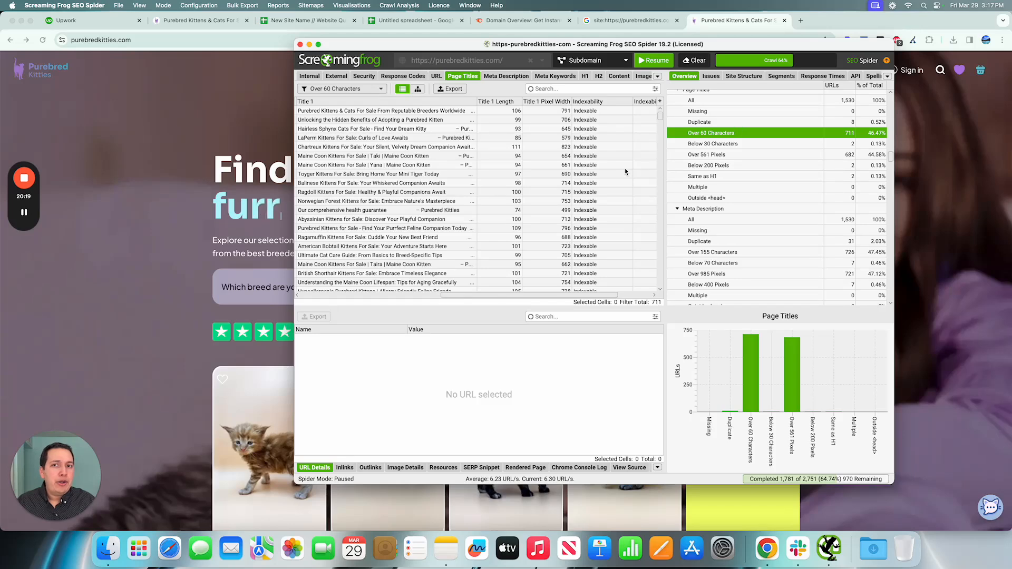
scroll(509, 159, left, 5)
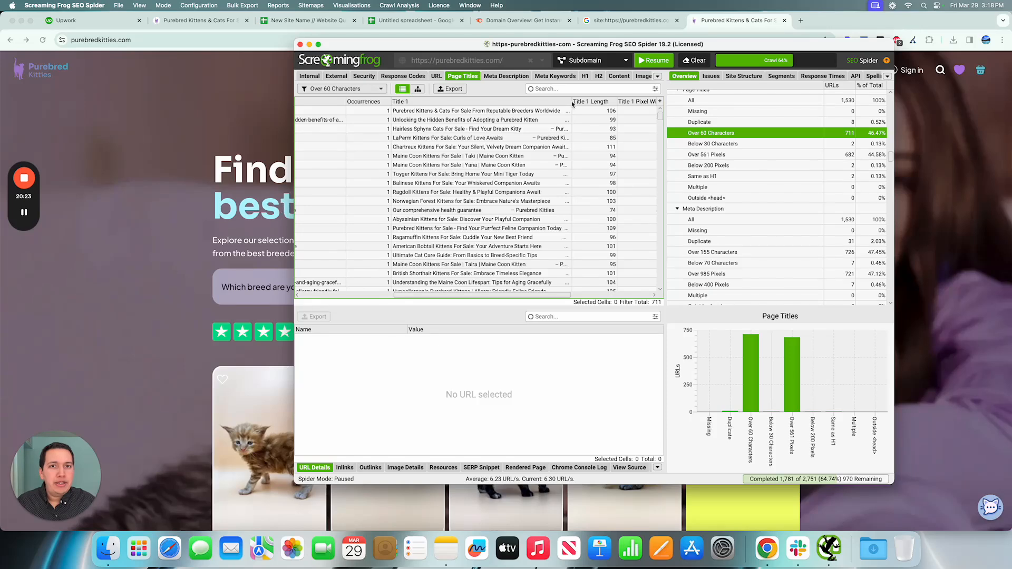
Sort the over-60-character titles by Title 1 in ascending order and widen that column to read and highlight them.
click(570, 101)
drag(572, 102, 639, 101)
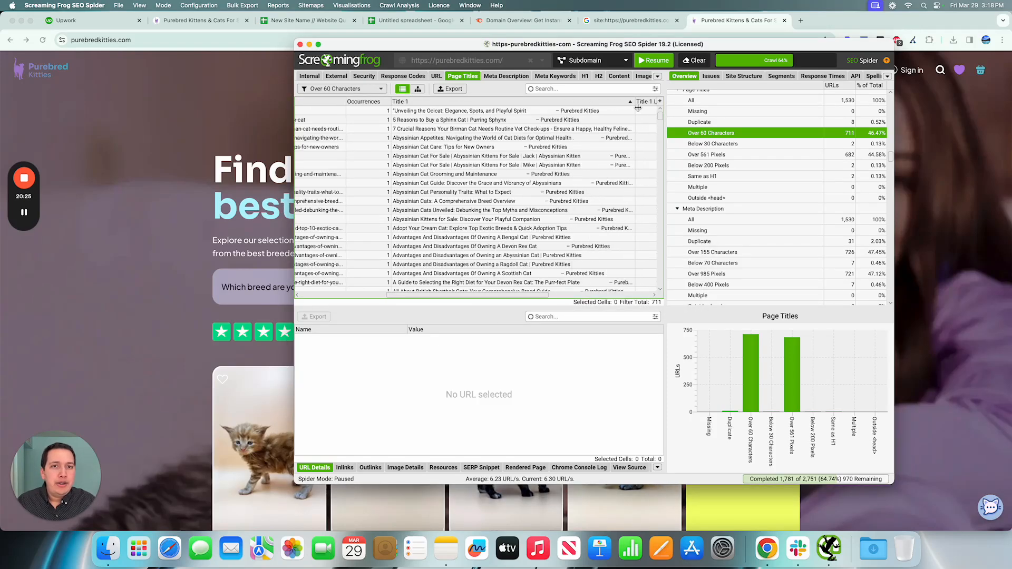
scroll(572, 140, right, 3)
scroll(572, 140, right, 1)
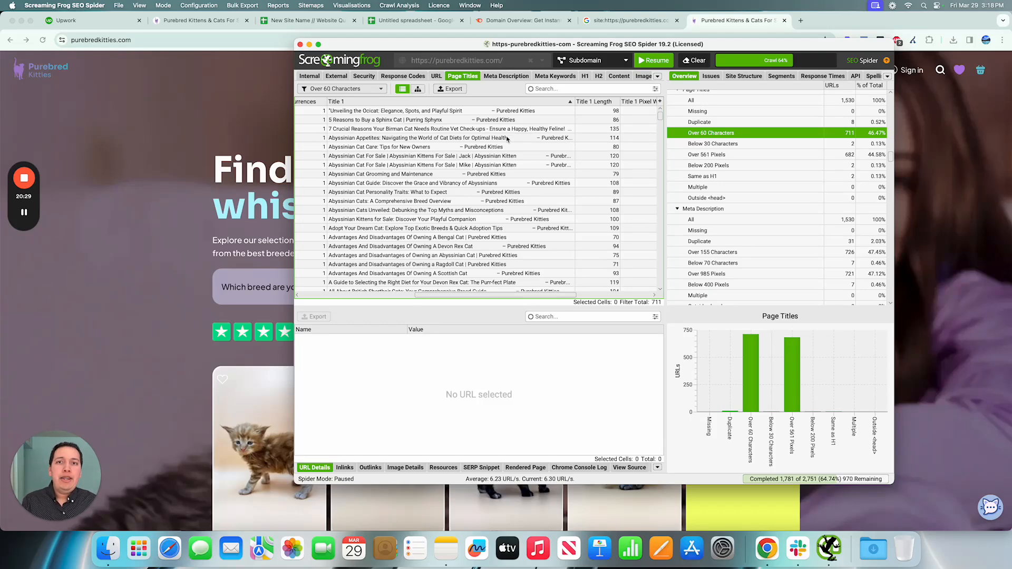
scroll(488, 112, left, 2)
drag(485, 111, 484, 305)
scroll(485, 211, up, 1)
scroll(484, 205, left, 4)
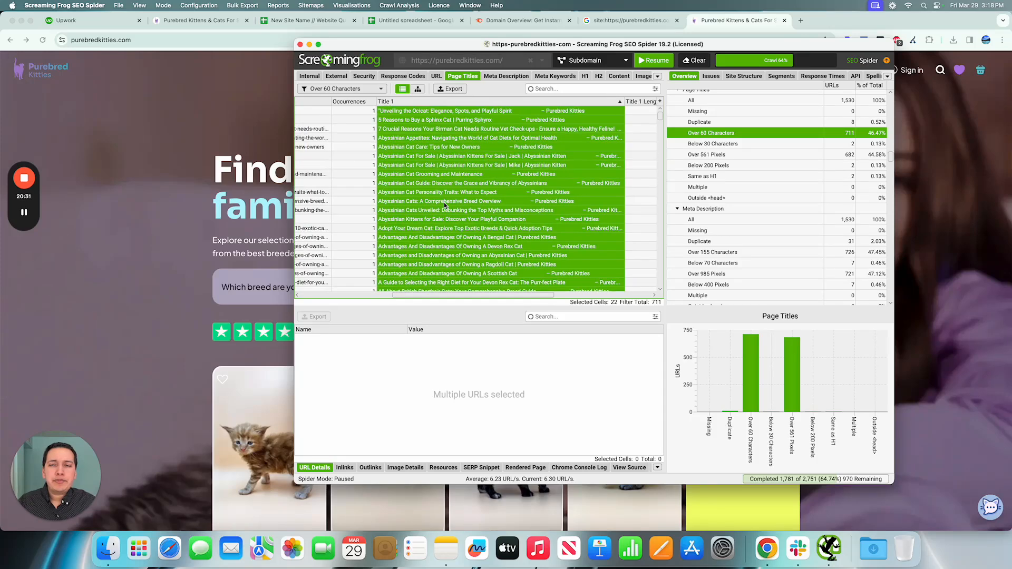
Filter the page titles to the duplicate ones.
click(702, 134)
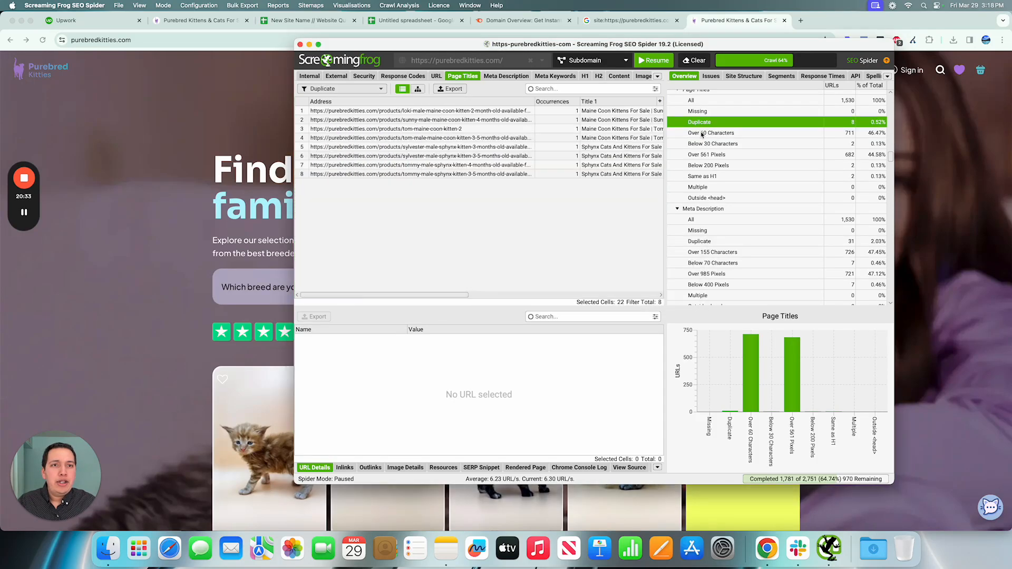
List the page titles over 60 characters again and highlight a run of them to examine alongside their Title 1 lengths.
scroll(565, 159, right, 5)
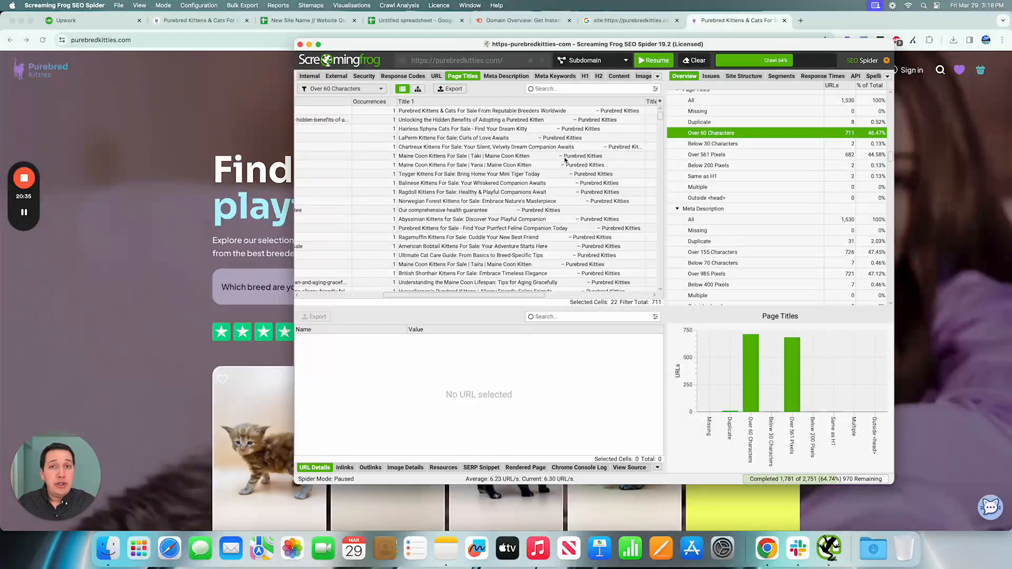
scroll(539, 159, right, 1)
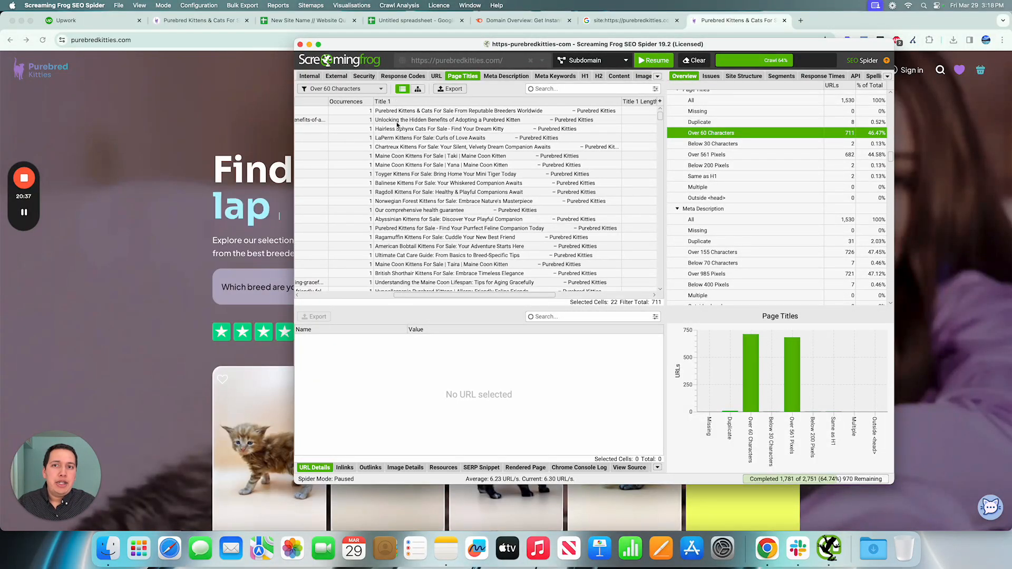
scroll(482, 163, right, 1)
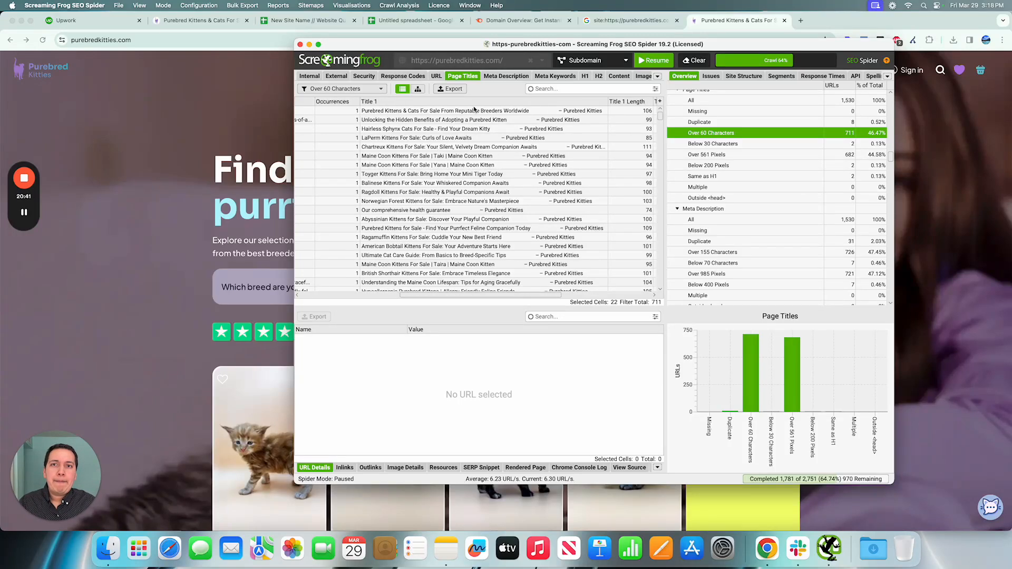
drag(471, 112, 493, 290)
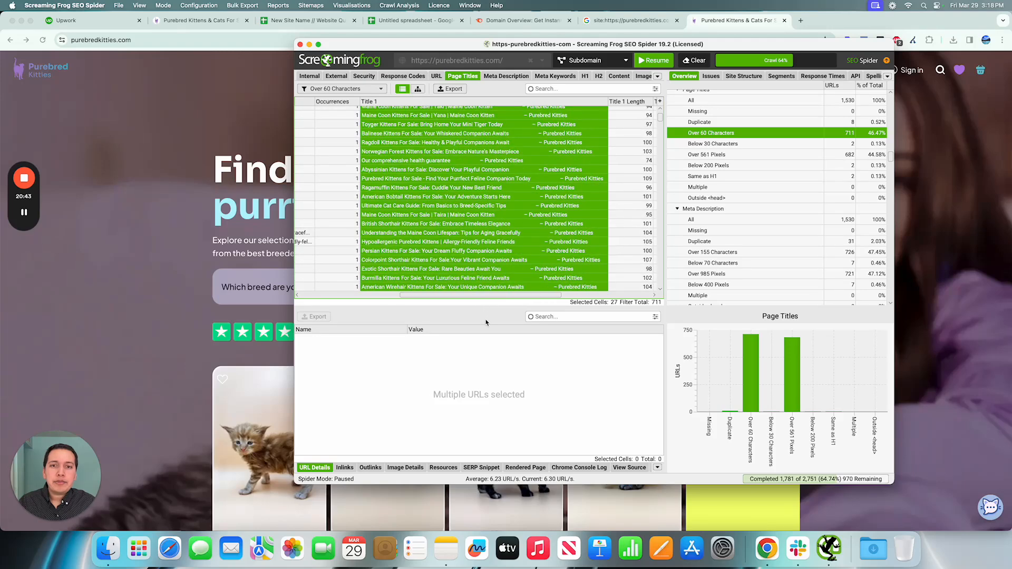
scroll(598, 147, up, 3)
scroll(598, 148, right, 2)
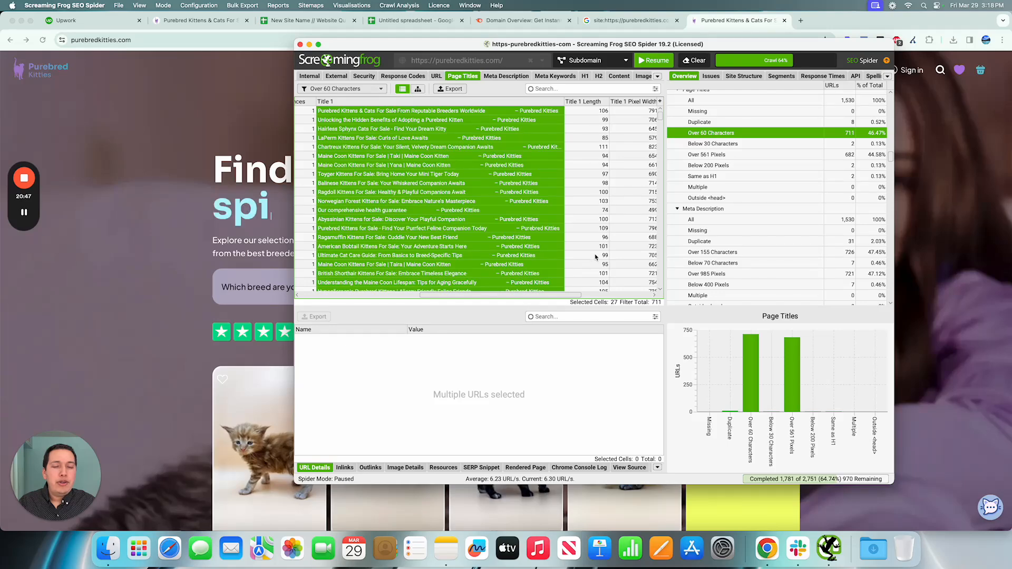
scroll(596, 255, down, 10)
scroll(596, 256, left, 1)
scroll(595, 256, up, 10)
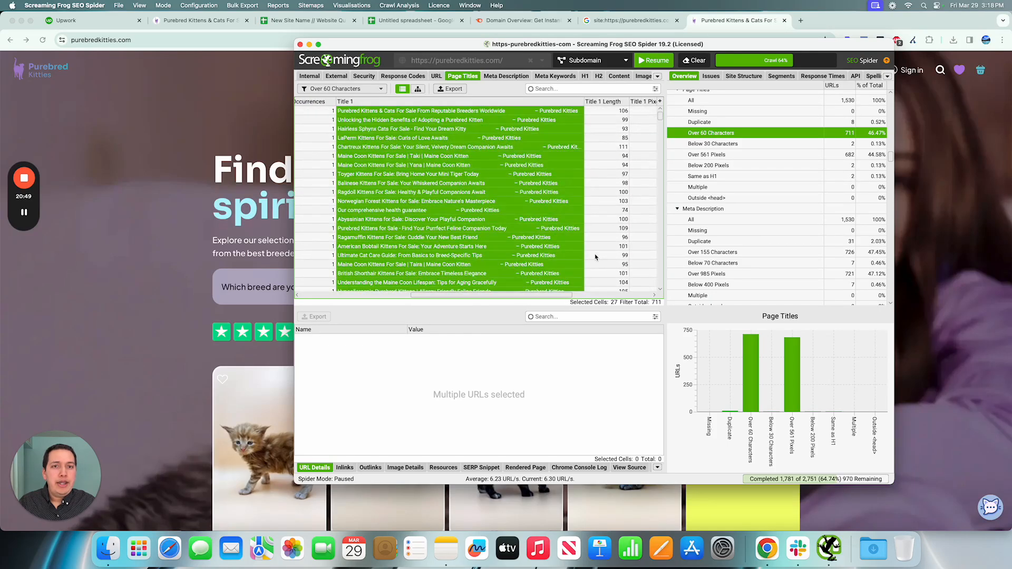
Sort the over-60-character titles by Title 1 Length in descending order and read down the list.
click(613, 102)
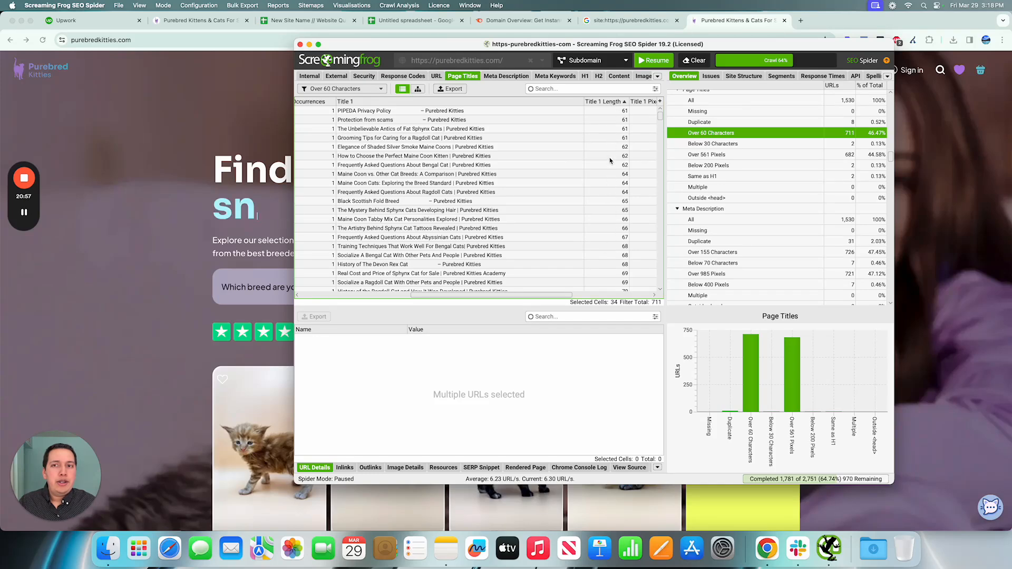
click(611, 102)
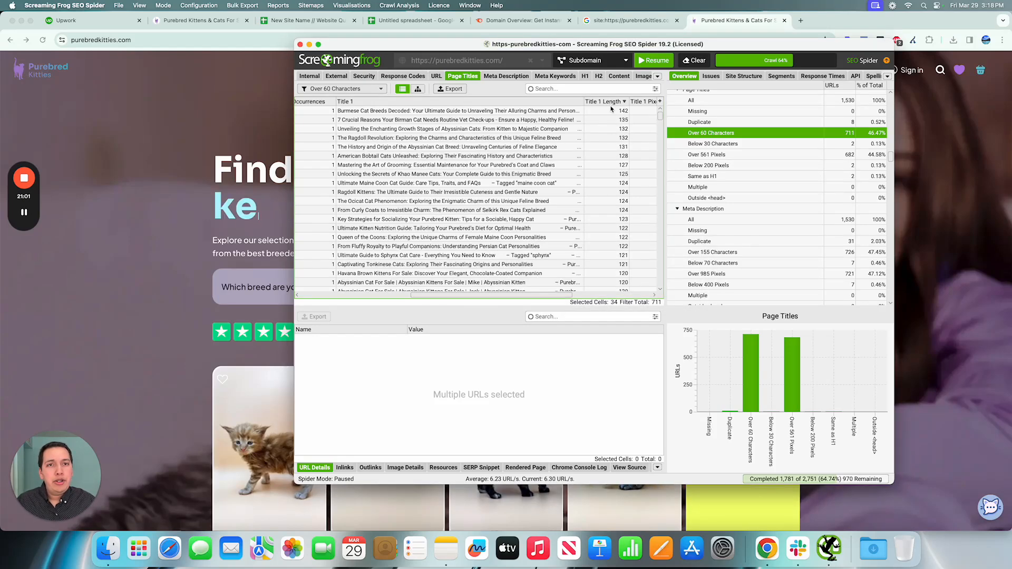
scroll(592, 163, down, 15)
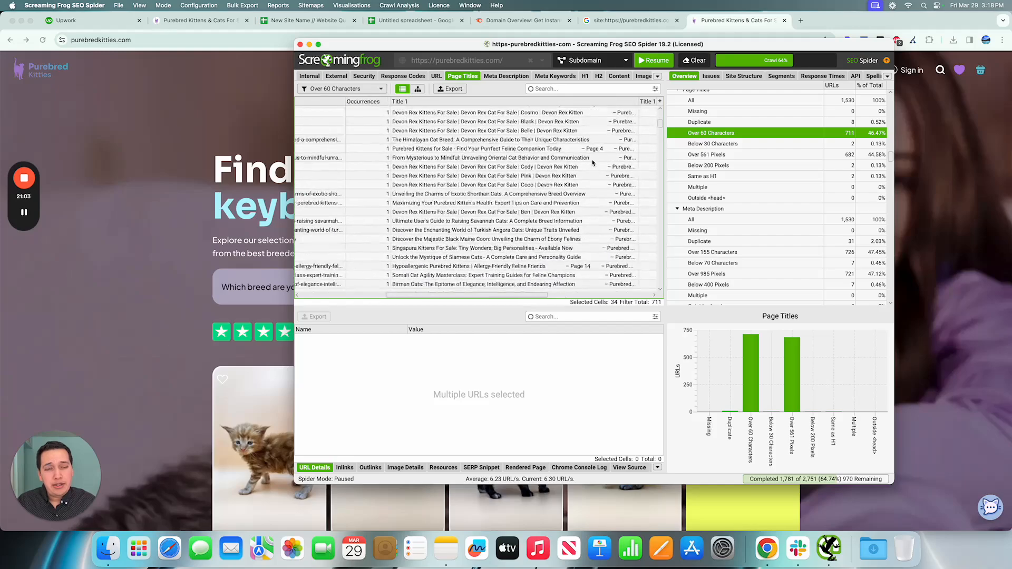
scroll(593, 163, down, 20)
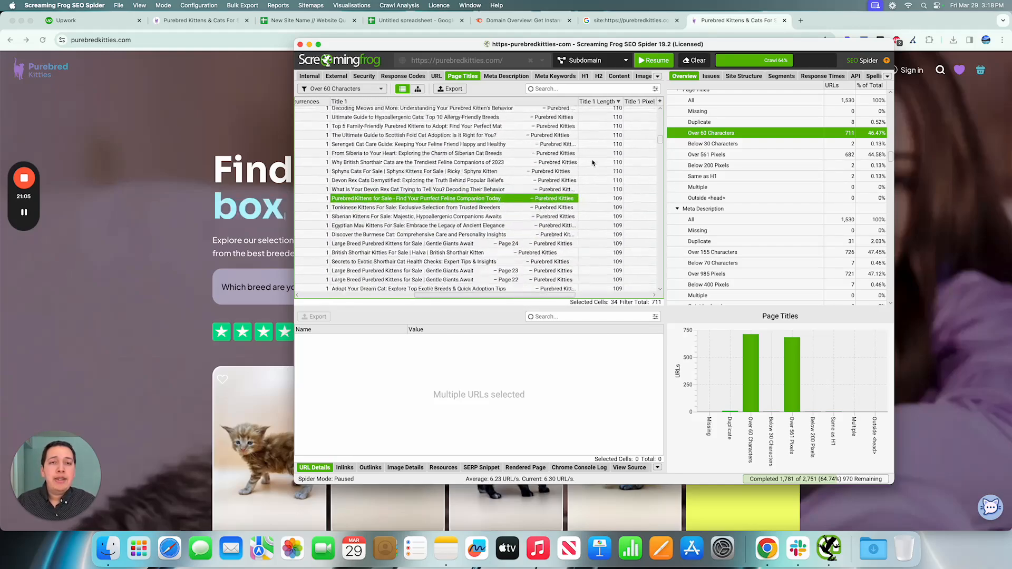
scroll(592, 163, up, 5)
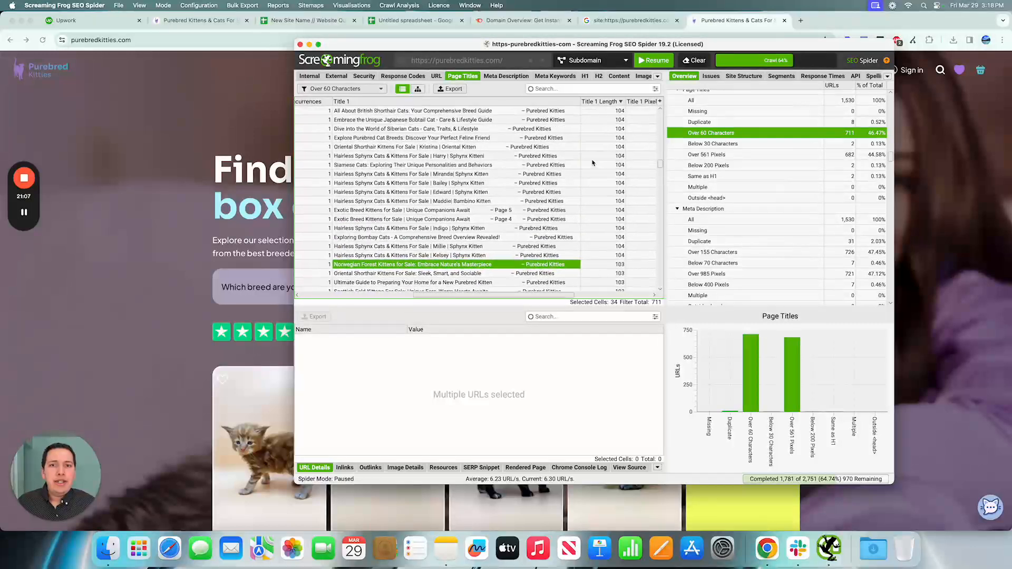
Highlight the paginated "Exotic Breed Kittens for Sale | Unique Companions Await" titles for Page 2 and Page 3 and check their addresses.
drag(520, 178, 521, 226)
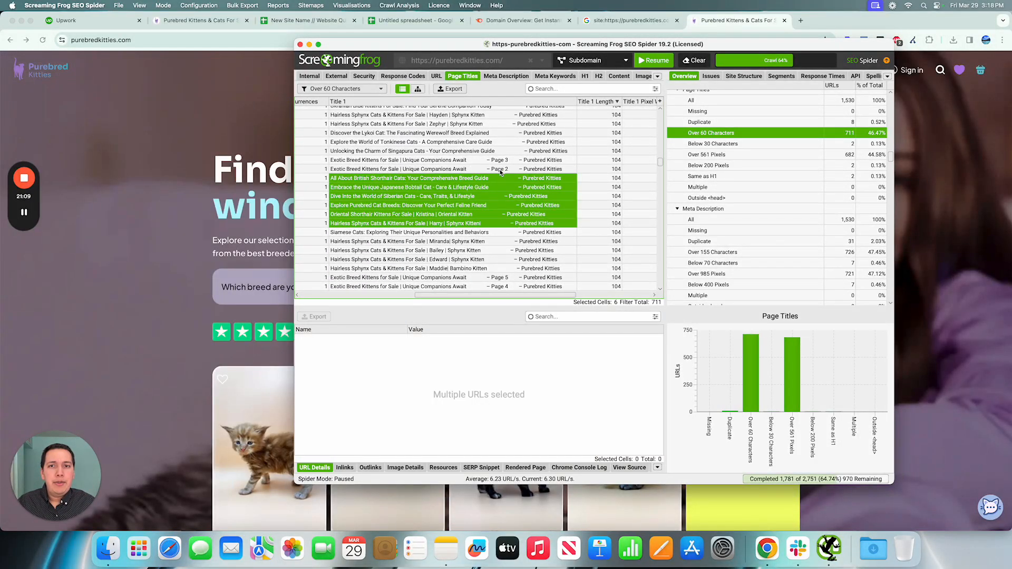
drag(491, 160, 485, 169)
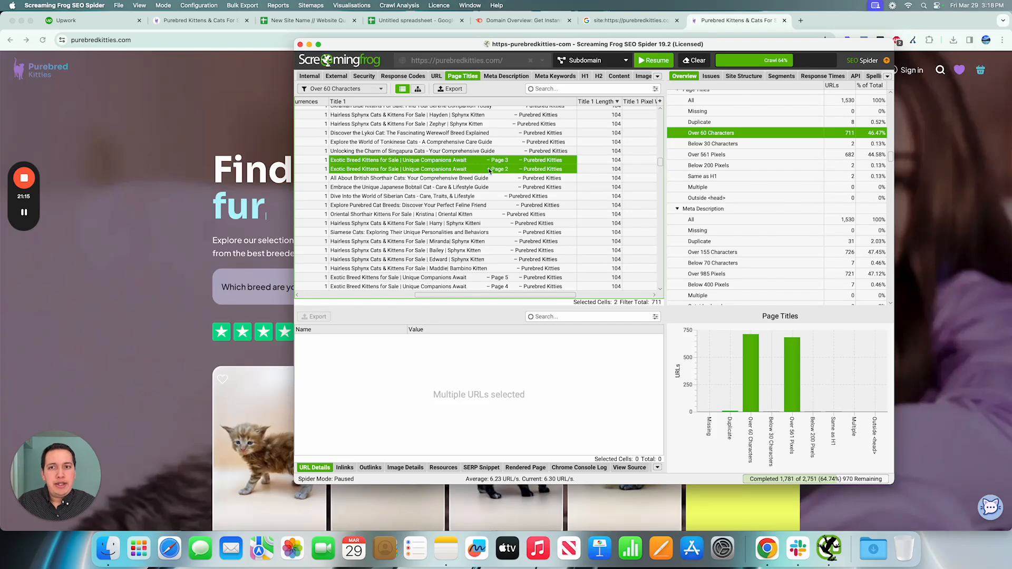
click(445, 178)
click(414, 170)
scroll(414, 170, left, 5)
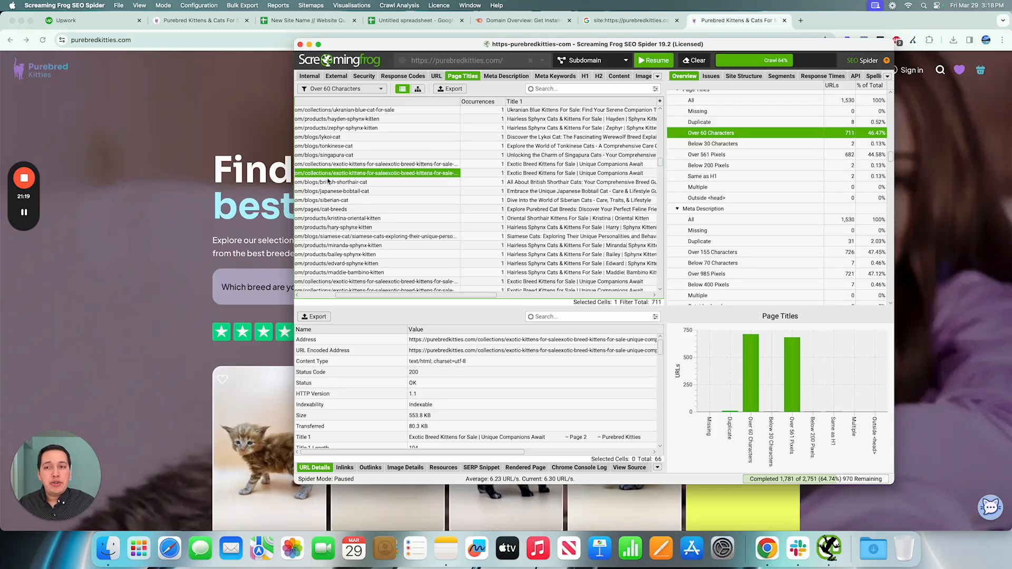
scroll(588, 199, right, 5)
click(496, 184)
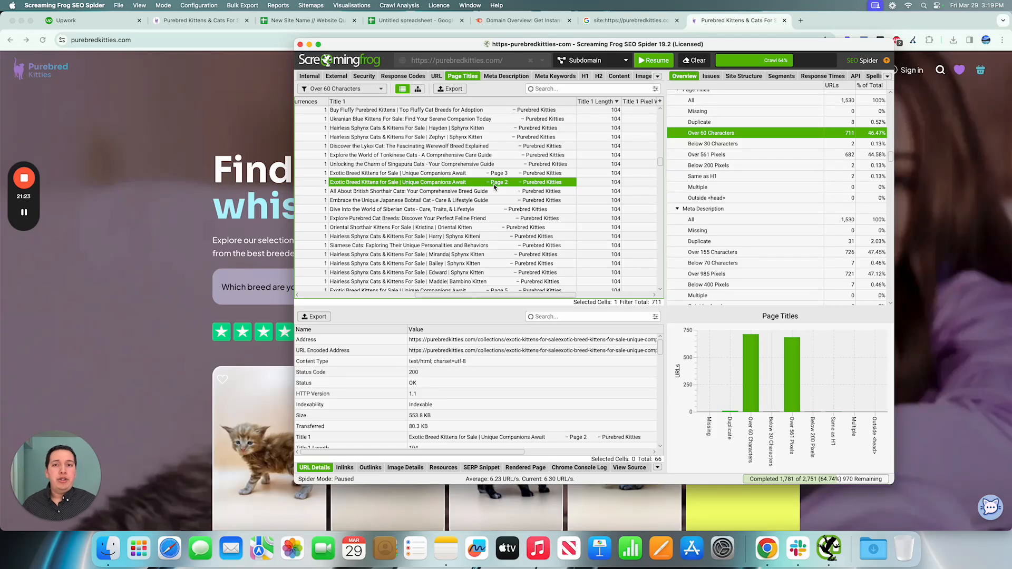
Open the exotic kittens collection's page 2 from the crawl in the browser and look through its listings on to page 3.
scroll(448, 174, left, 5)
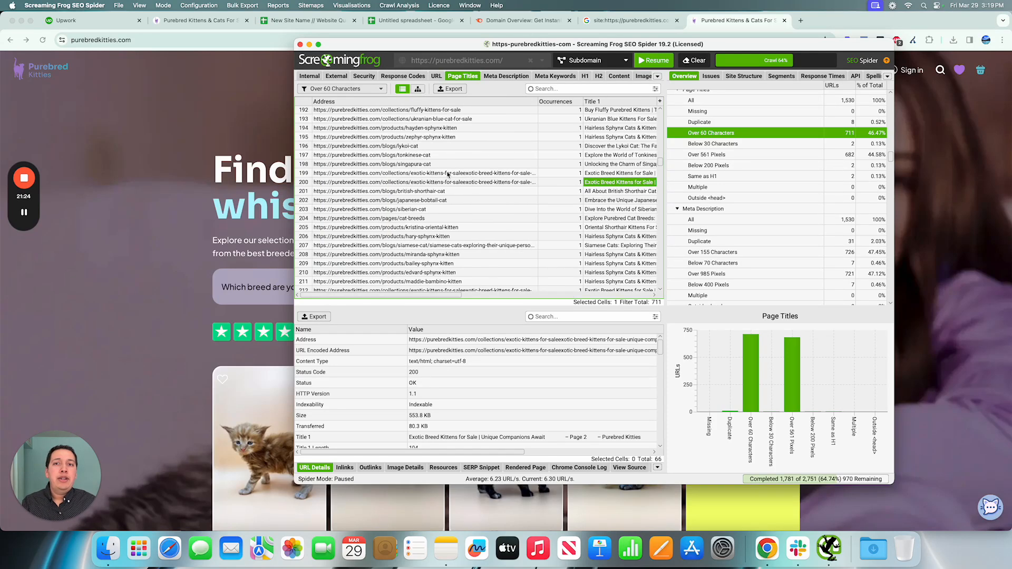
right_click(435, 184)
click(446, 197)
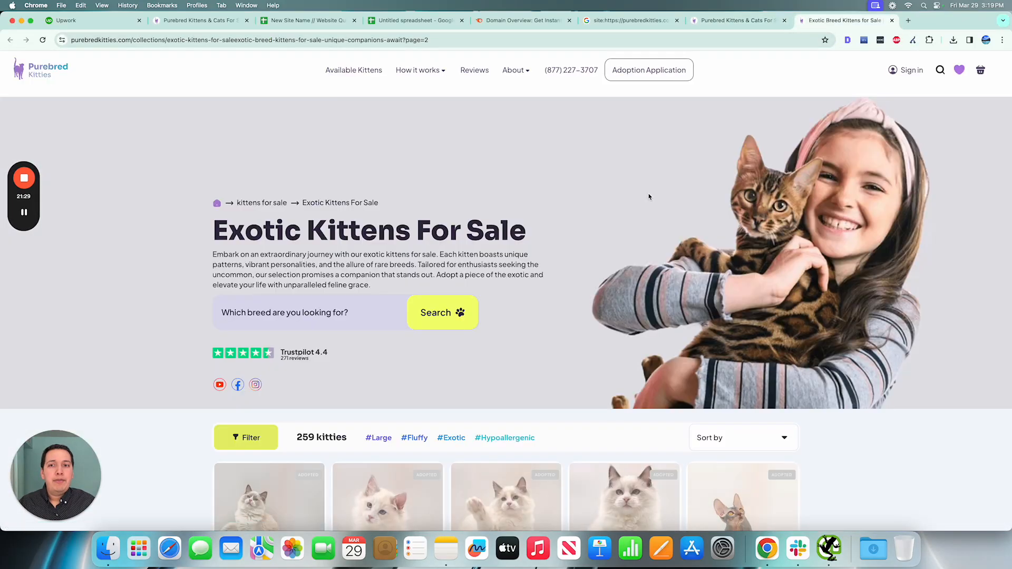
scroll(434, 218, down, 2)
scroll(435, 217, down, 5)
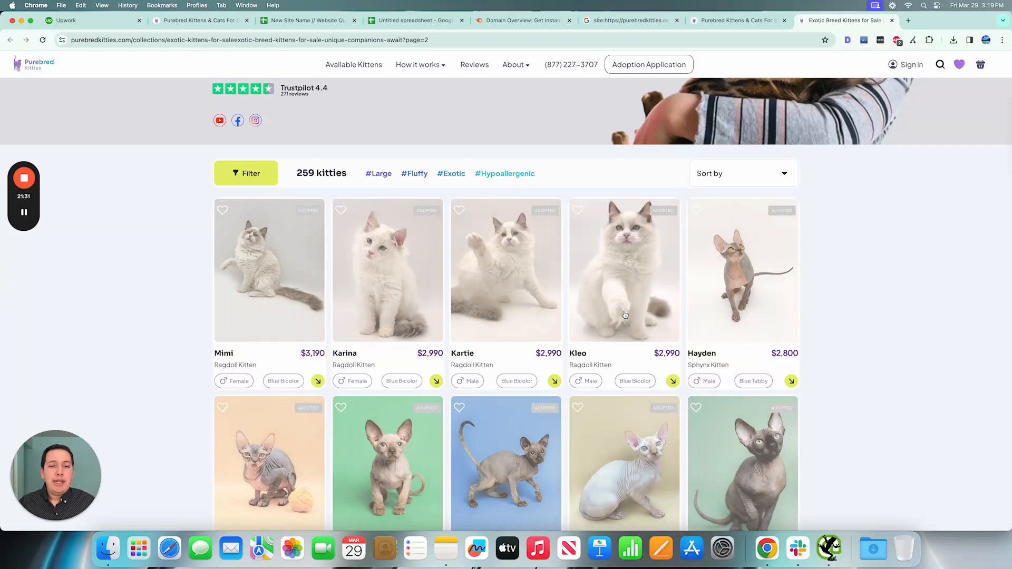
scroll(626, 314, down, 2)
scroll(626, 315, down, 15)
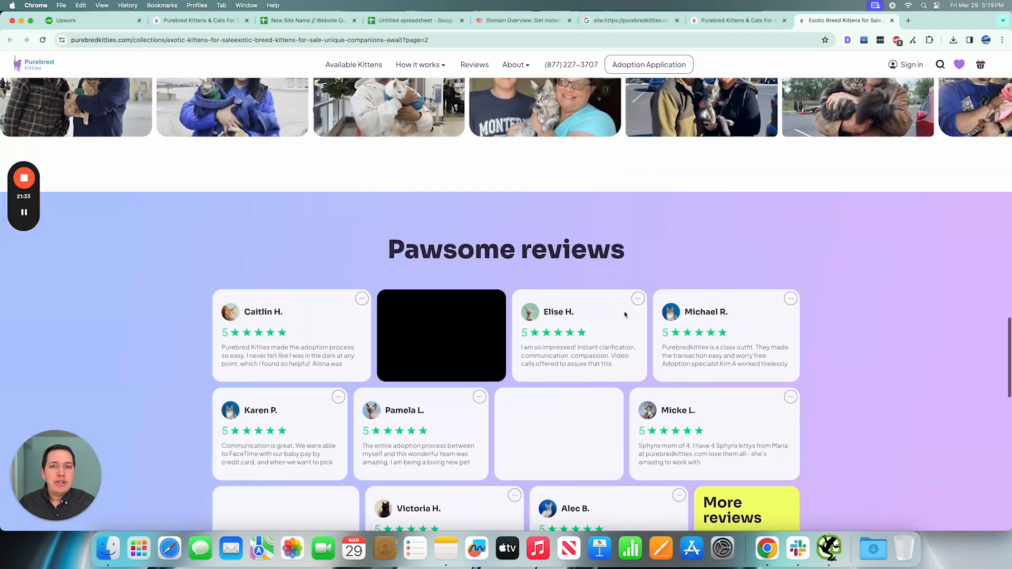
scroll(626, 315, up, 5)
scroll(625, 314, up, 5)
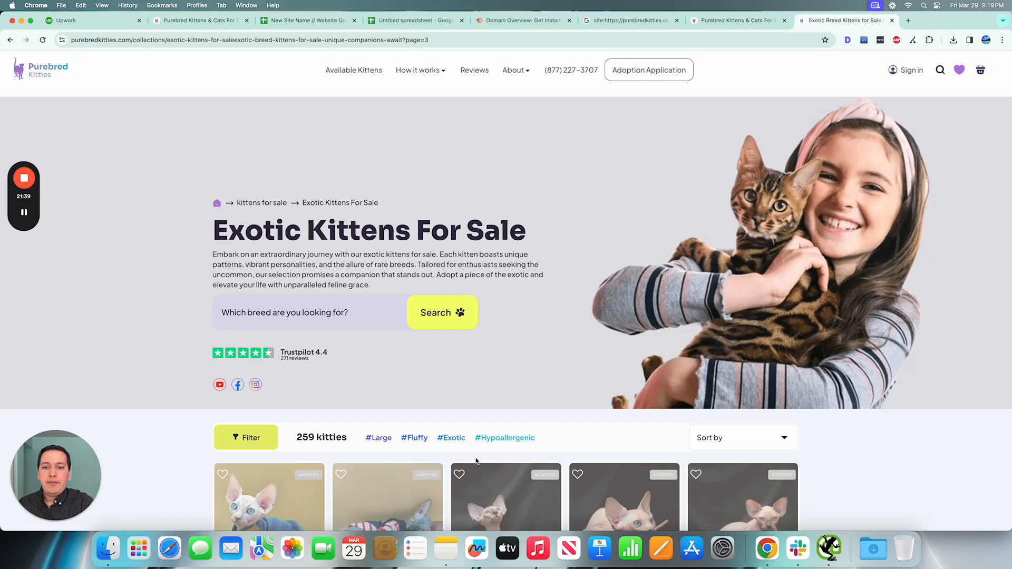
key(super+w)
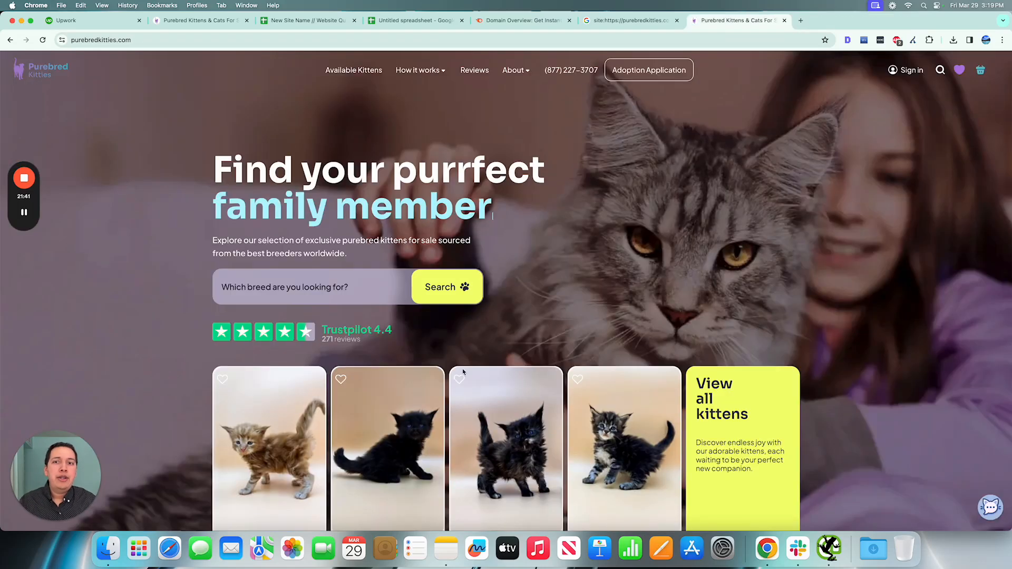
key(super+Tab)
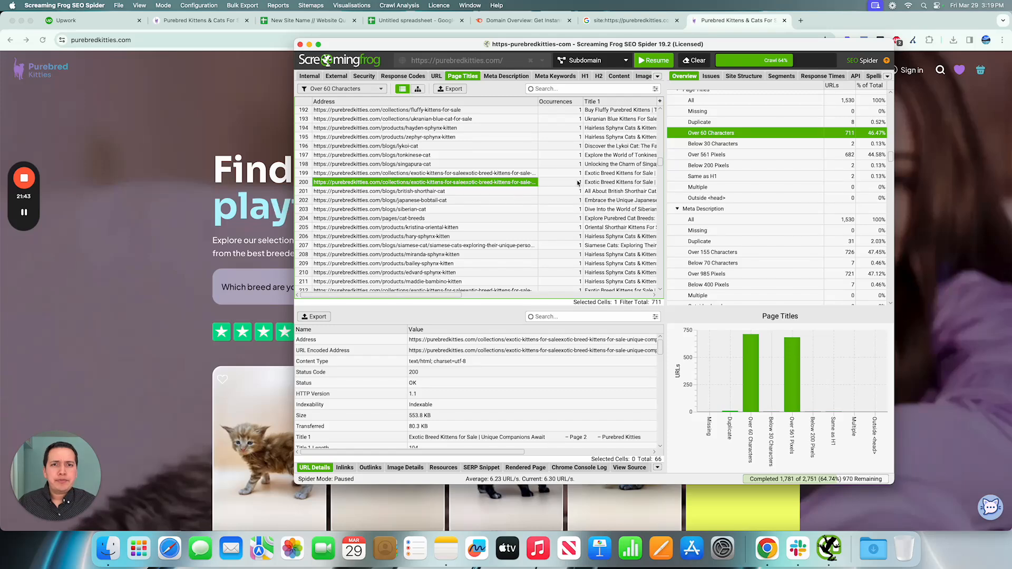
Reopen the exotic kittens page 2 URL from the crawl in Chrome and inspect its title, description and canonical with the SEO extension.
scroll(577, 183, right, 5)
scroll(578, 182, right, 1)
drag(536, 207, 533, 199)
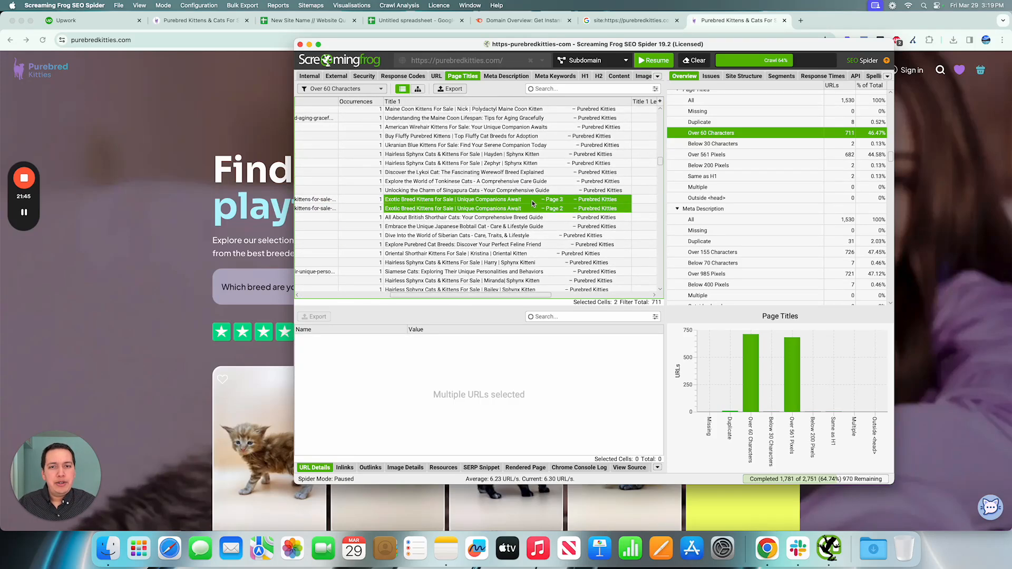
scroll(485, 209, left, 1)
scroll(485, 209, left, 5)
right_click(419, 206)
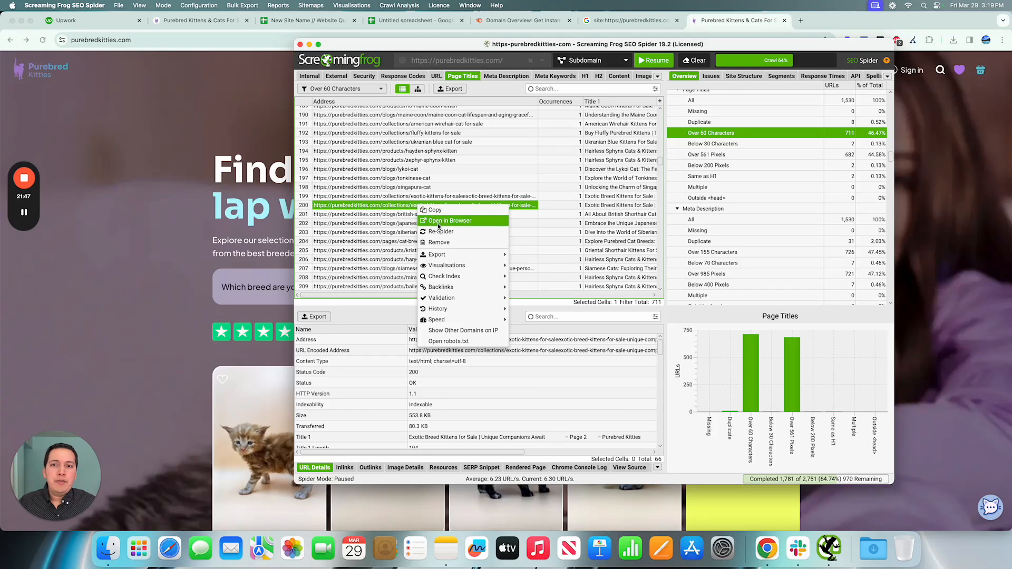
click(437, 219)
click(848, 40)
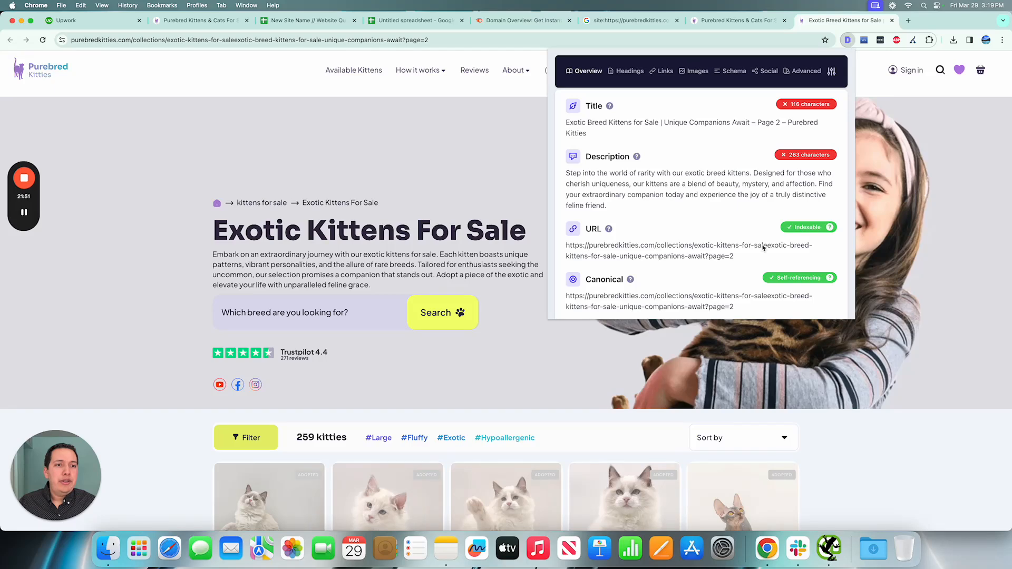
scroll(688, 146, down, 5)
scroll(687, 146, up, 6)
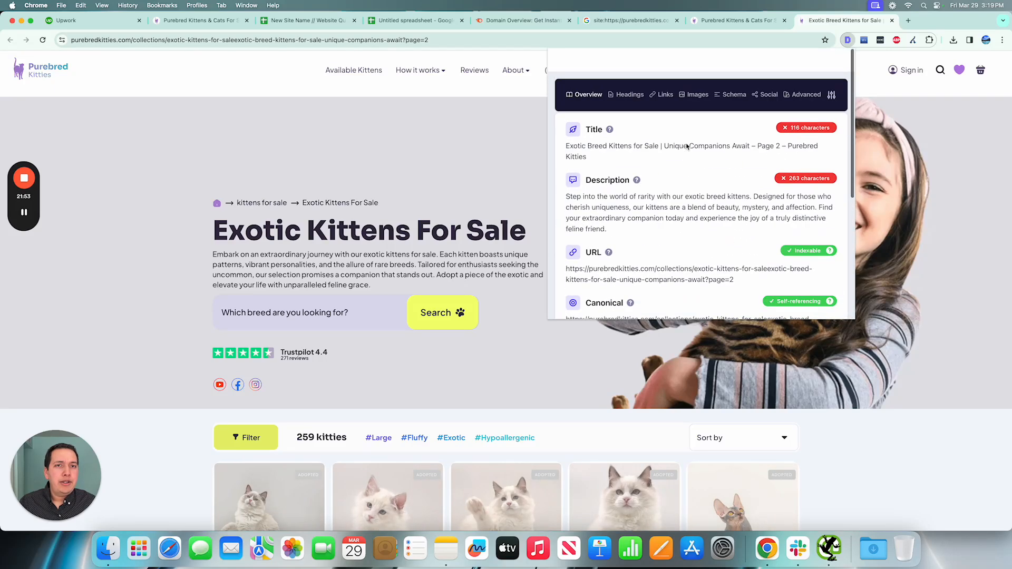
drag(569, 120, 609, 136)
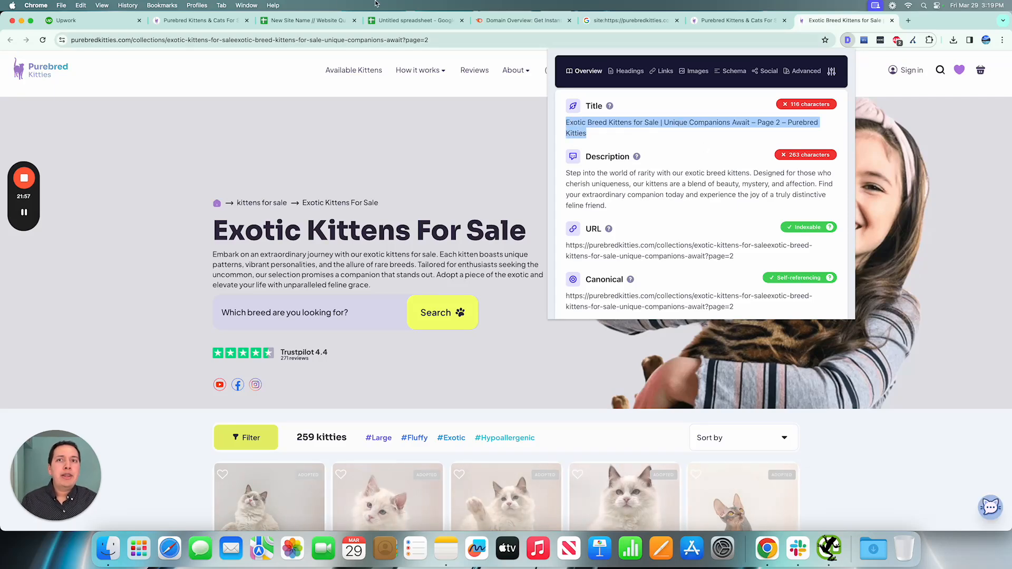
Run a Google site: search on the exotic kittens page 2 URL and review the indexed results.
click(315, 38)
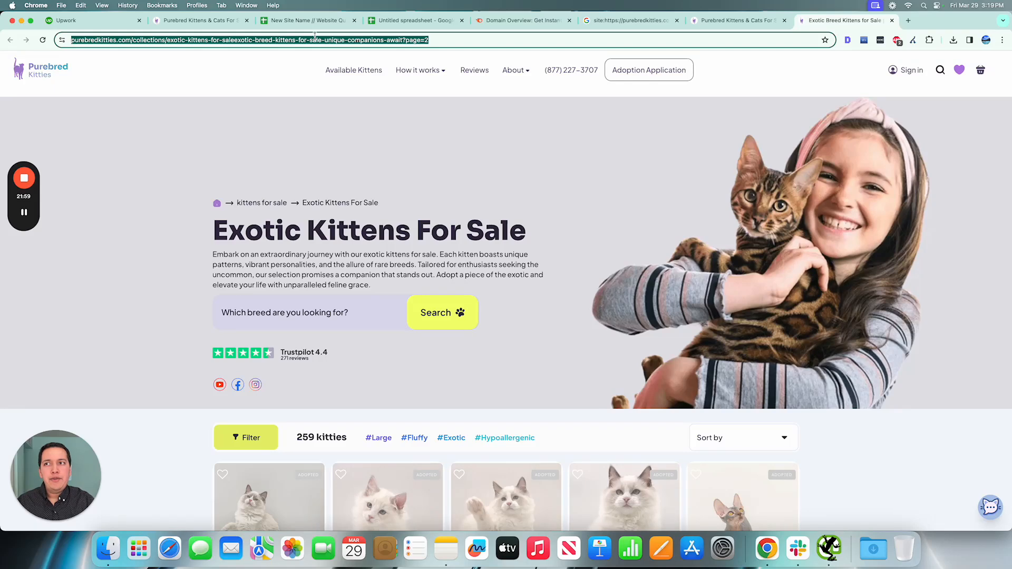
key(super+c)
key(super+t)
text(site:)
key(super+v)
key(Return)
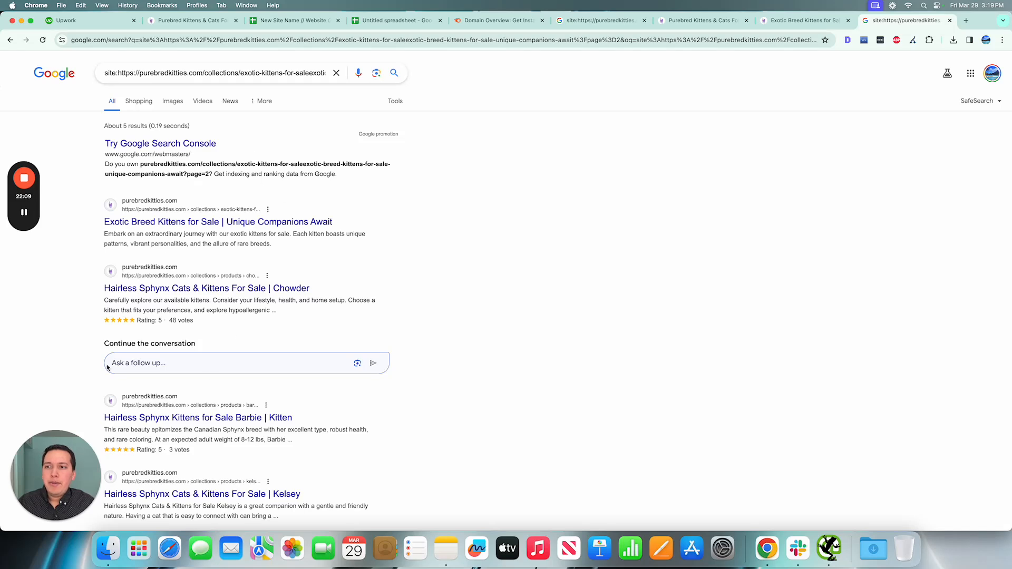
scroll(283, 389, down, 3)
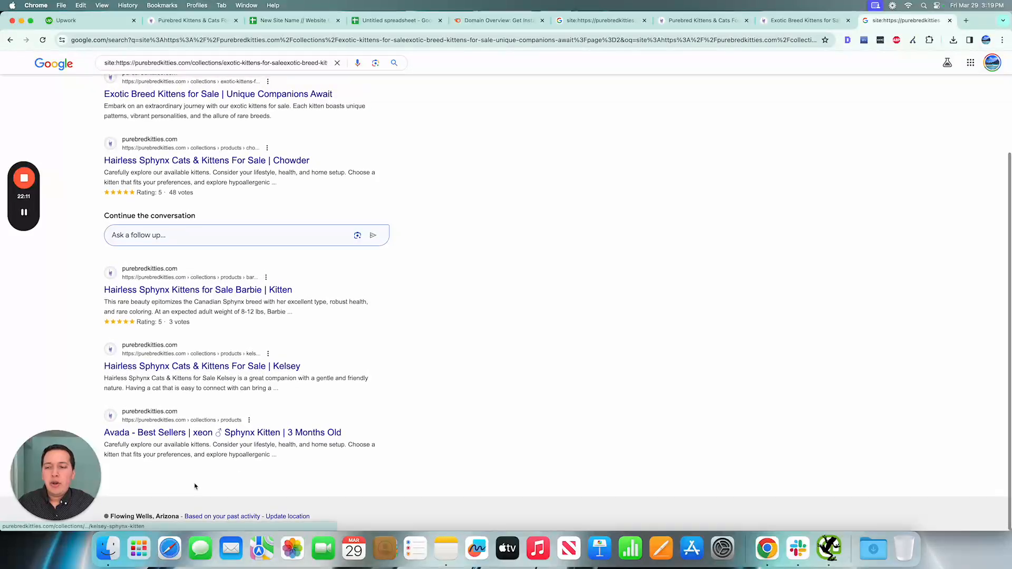
scroll(211, 345, up, 3)
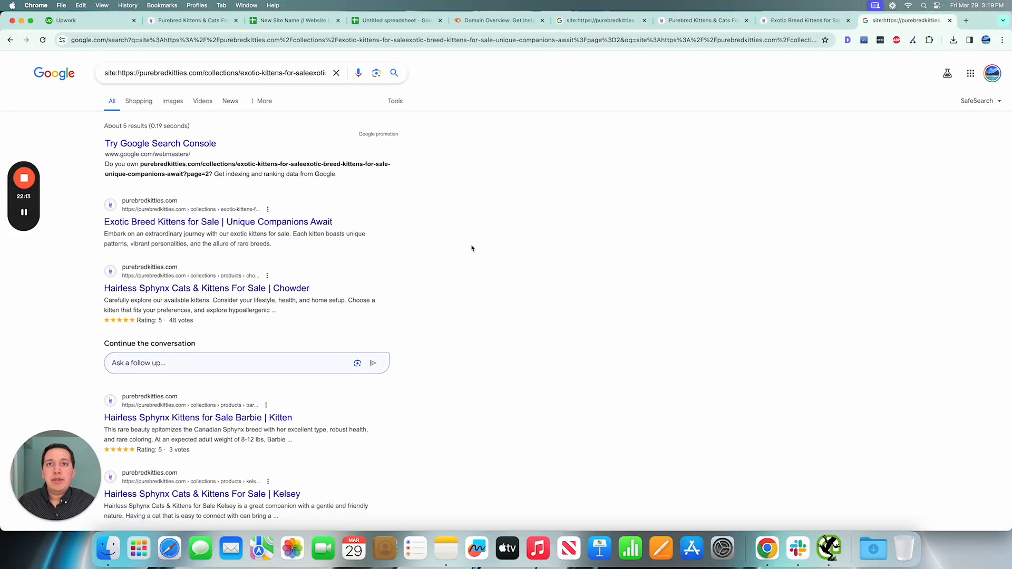
Close the search and collection tabs, return to Screaming Frog, and review the overview's Meta Description section and the longest page titles.
key(super+w)
key(super+w)
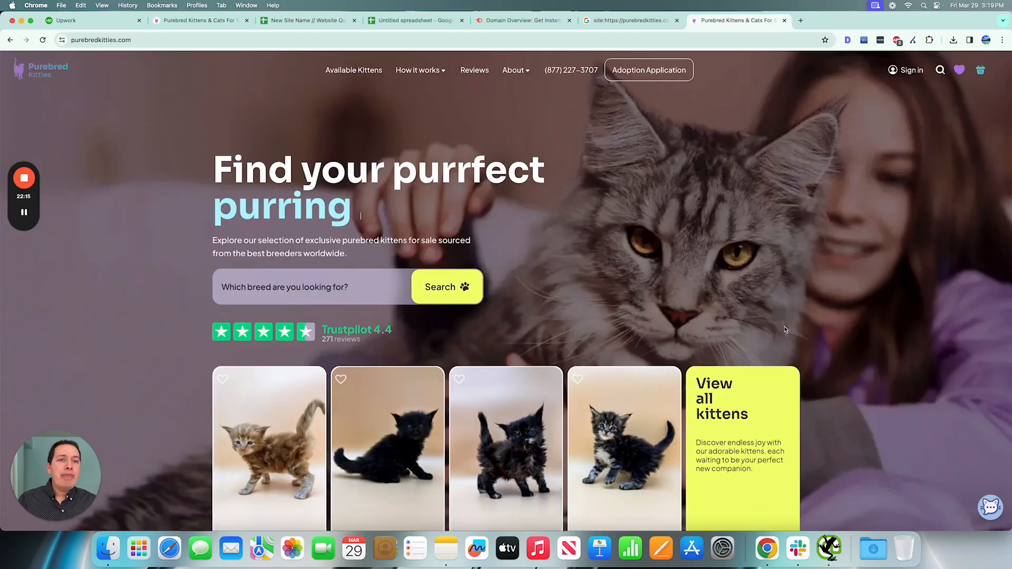
click(829, 548)
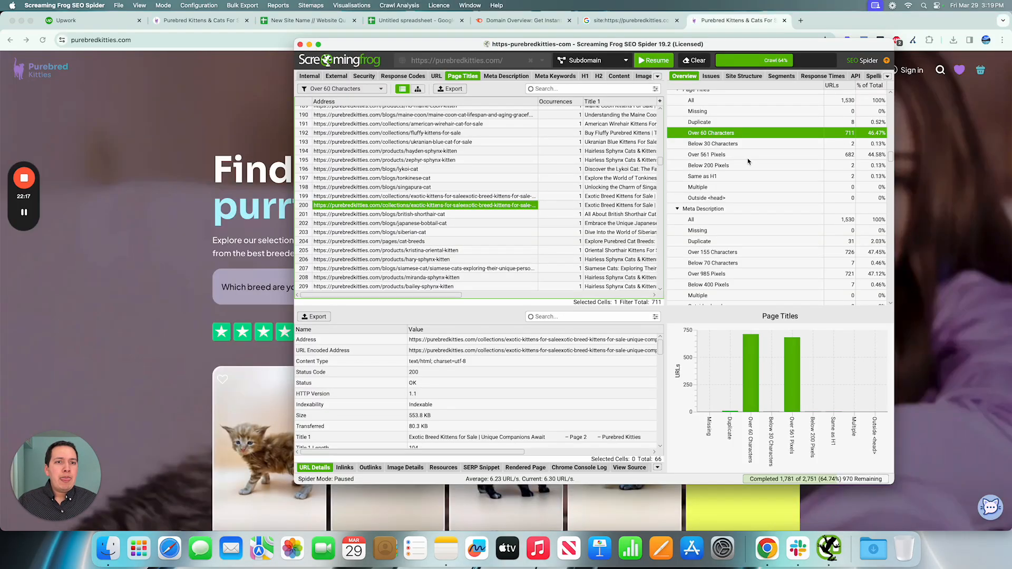
scroll(747, 161, down, 5)
scroll(427, 168, up, 10)
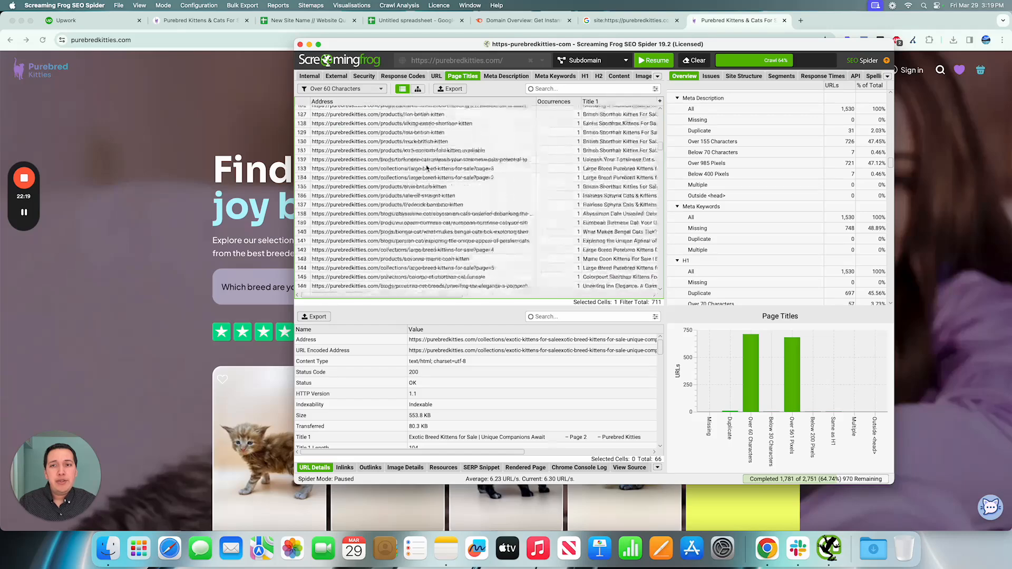
scroll(427, 167, up, 10)
scroll(427, 168, right, 5)
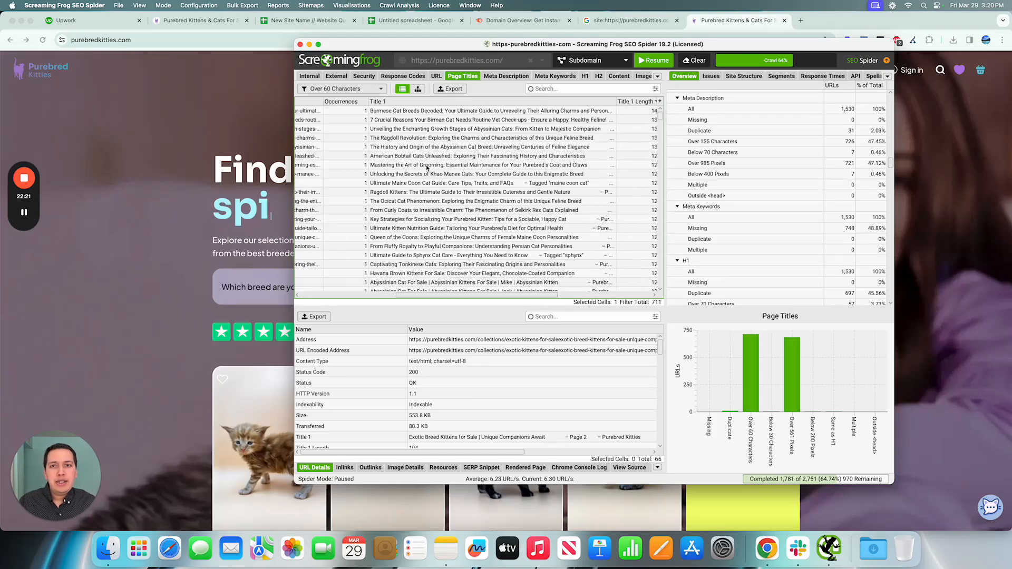
Examine the character lengths and pixel widths of the page titles over 60 characters.
scroll(427, 167, right, 2)
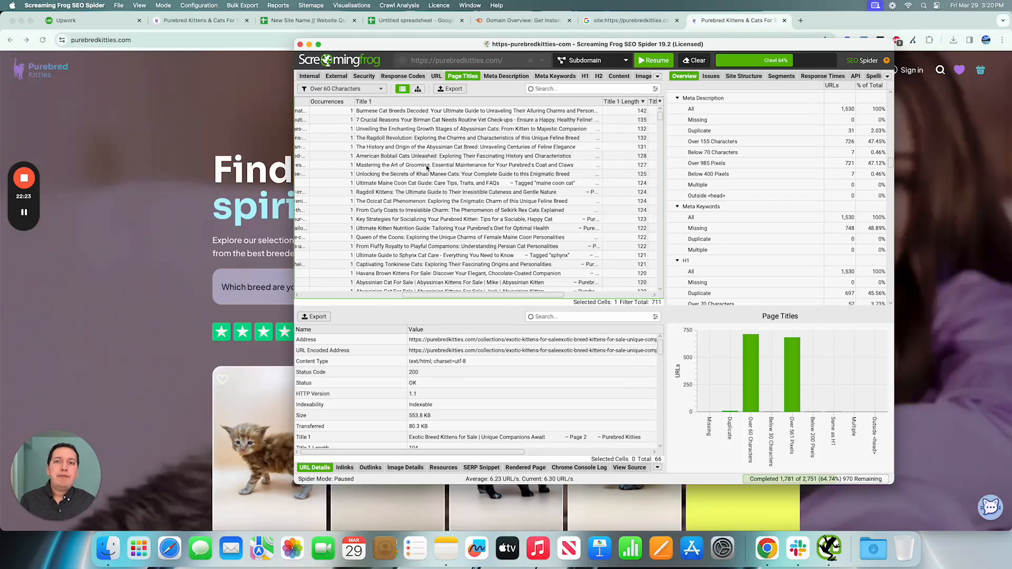
scroll(427, 167, right, 1)
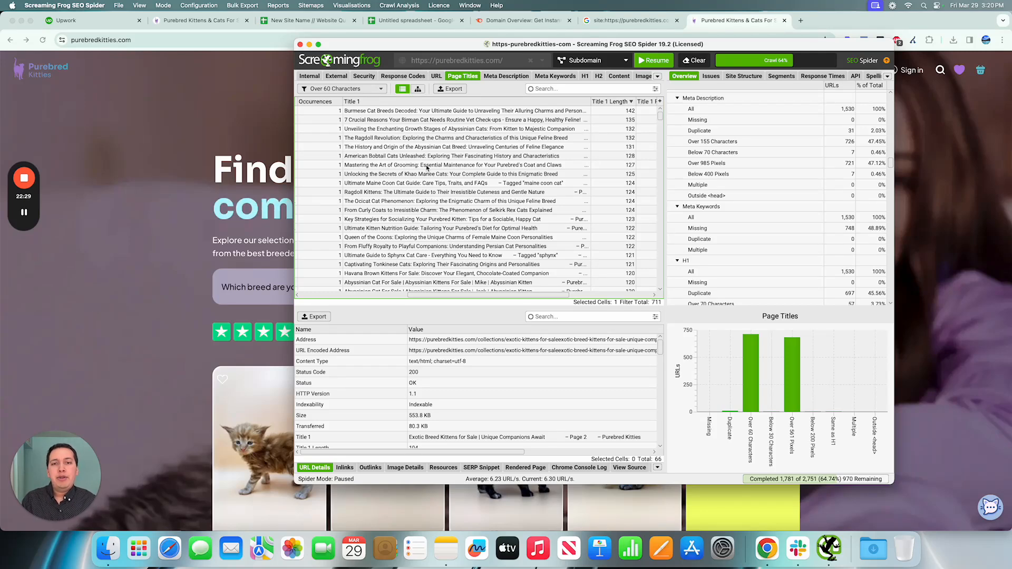
scroll(451, 155, right, 3)
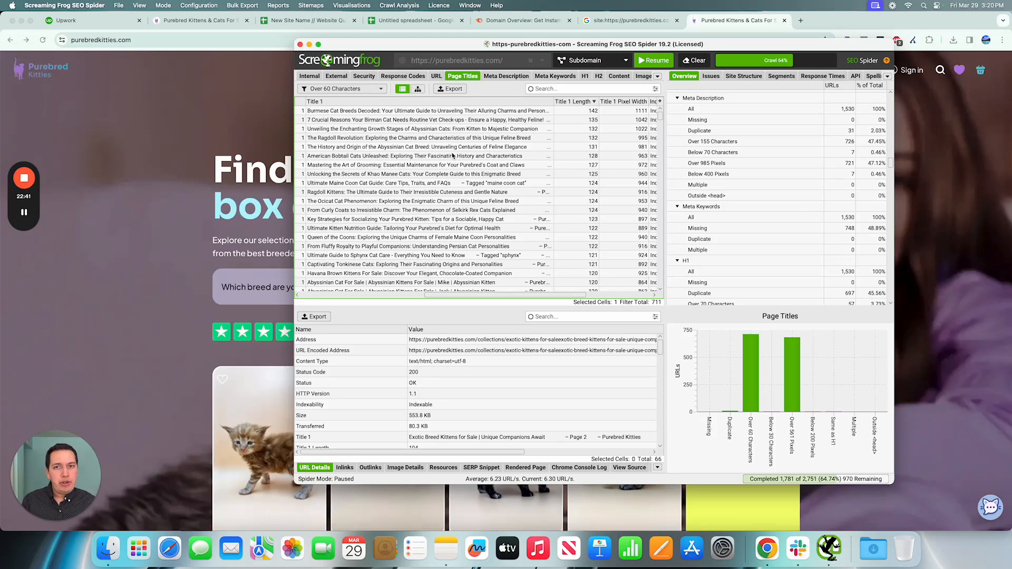
scroll(452, 155, left, 1)
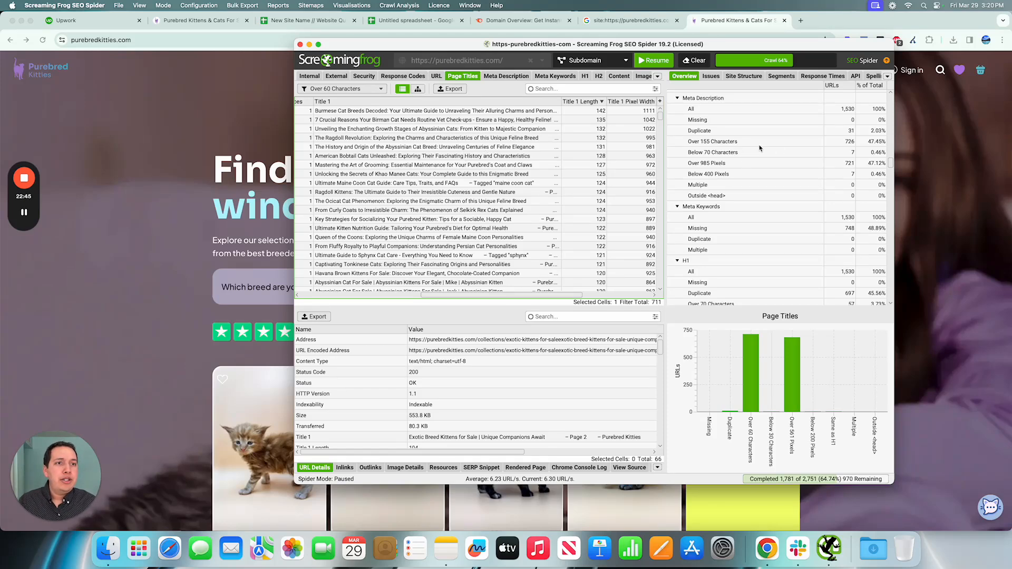
Compare the overview's page title and meta description issues, and list the pages with meta descriptions over 155 characters.
scroll(759, 148, up, 3)
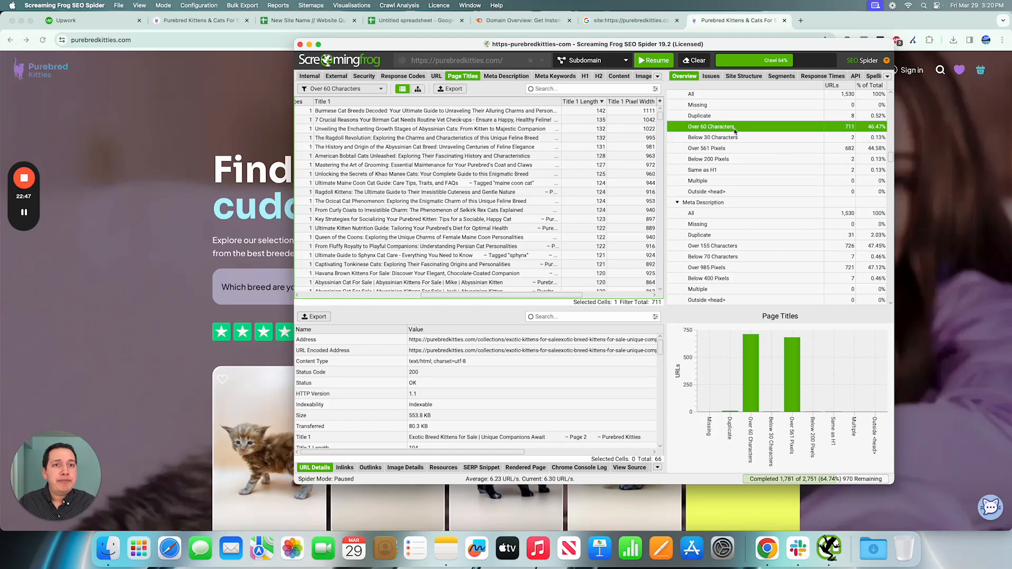
scroll(736, 130, down, 1)
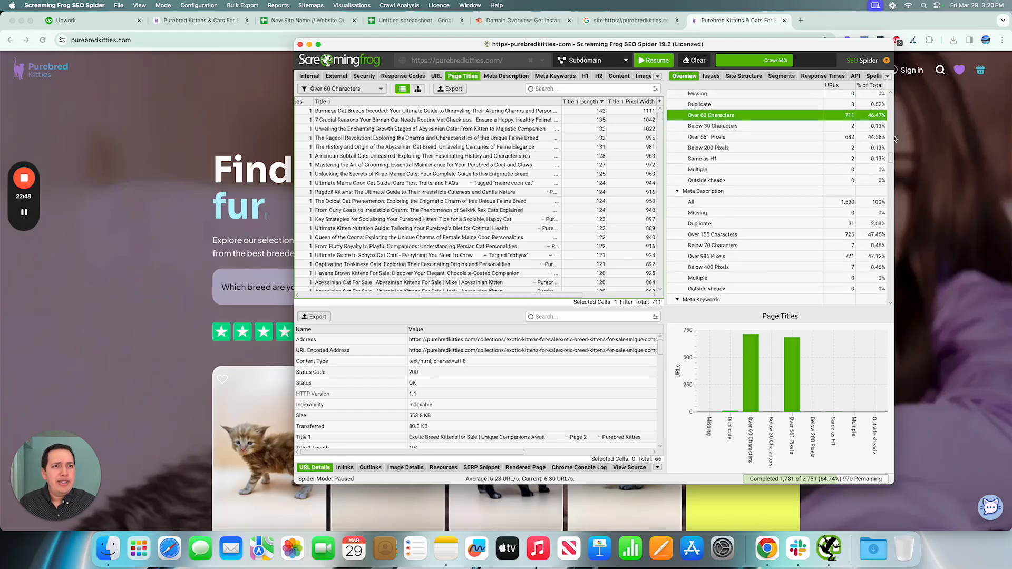
scroll(850, 122, down, 5)
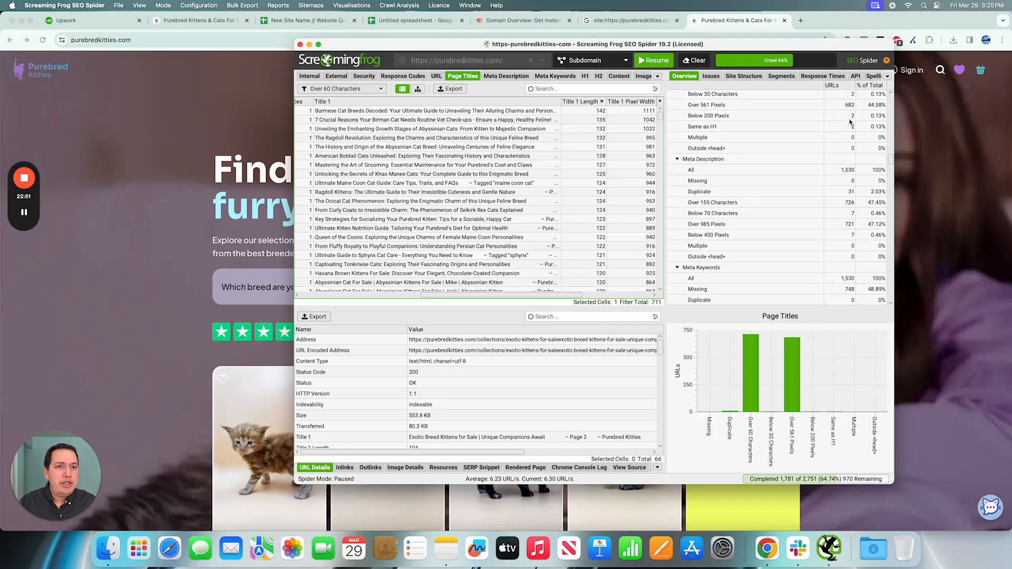
click(794, 180)
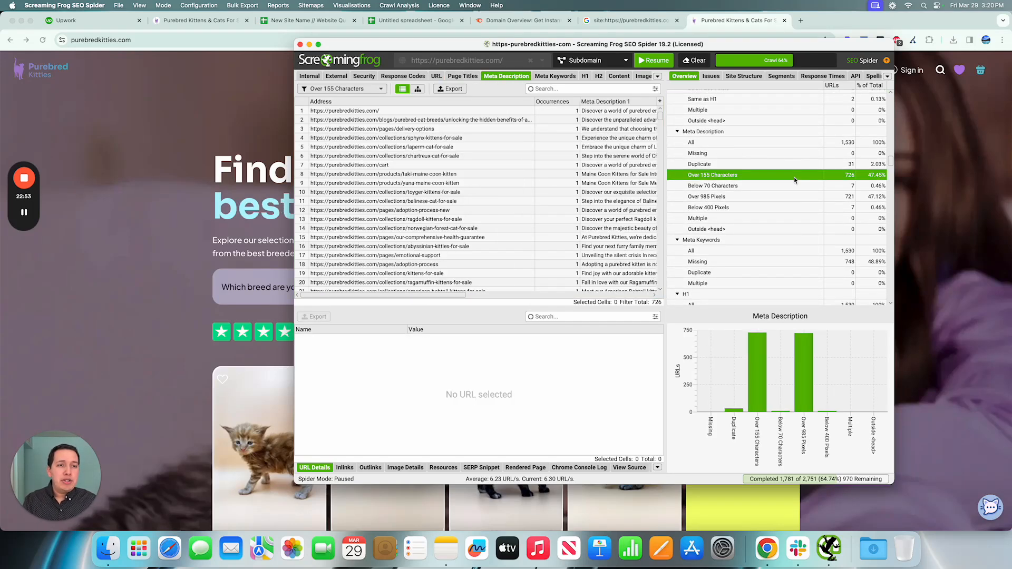
Widen the Meta Description 1 column to review the texts with their lengths, and select the first twelve descriptions.
scroll(563, 165, right, 5)
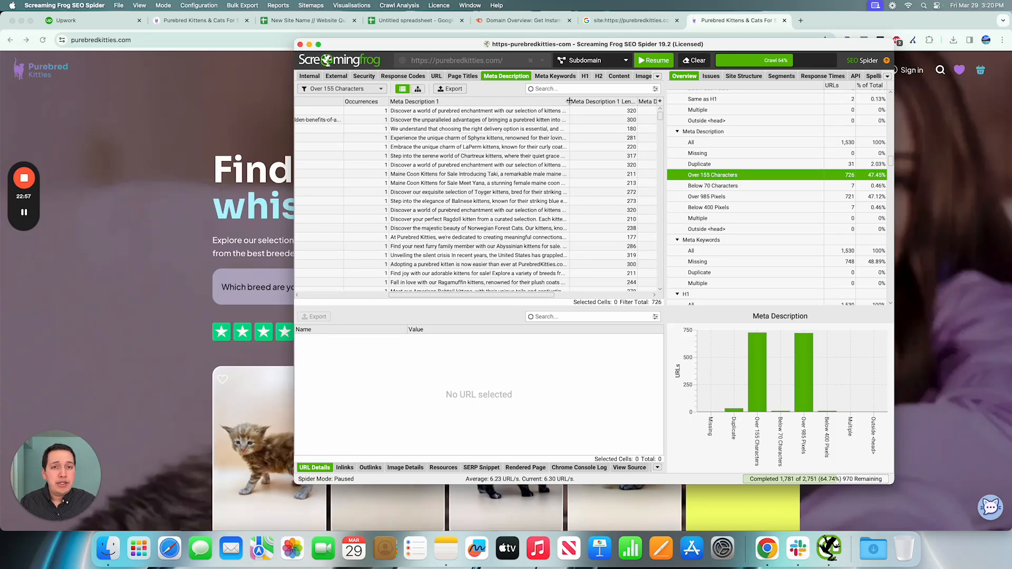
drag(569, 101, 646, 103)
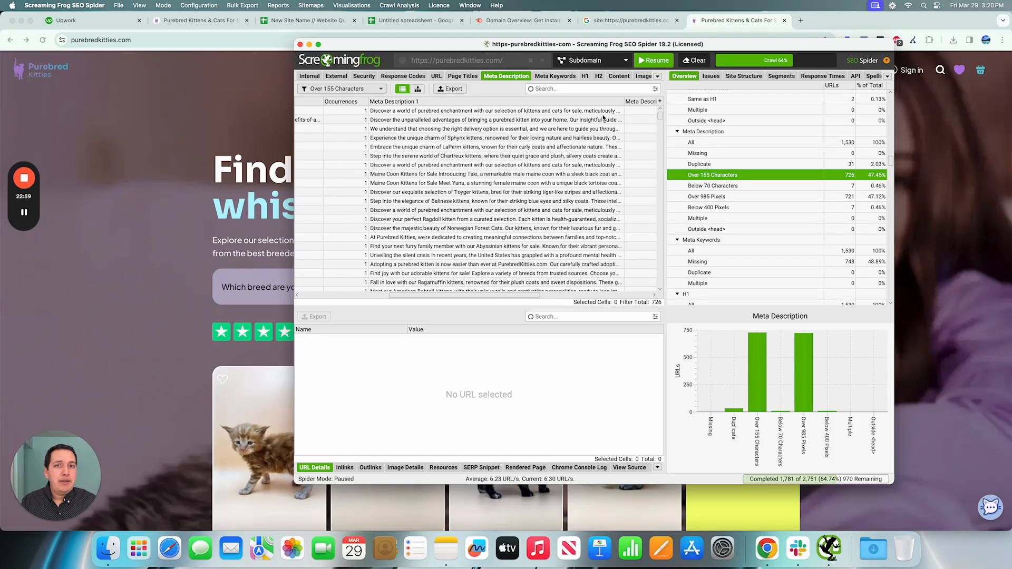
scroll(604, 117, right, 3)
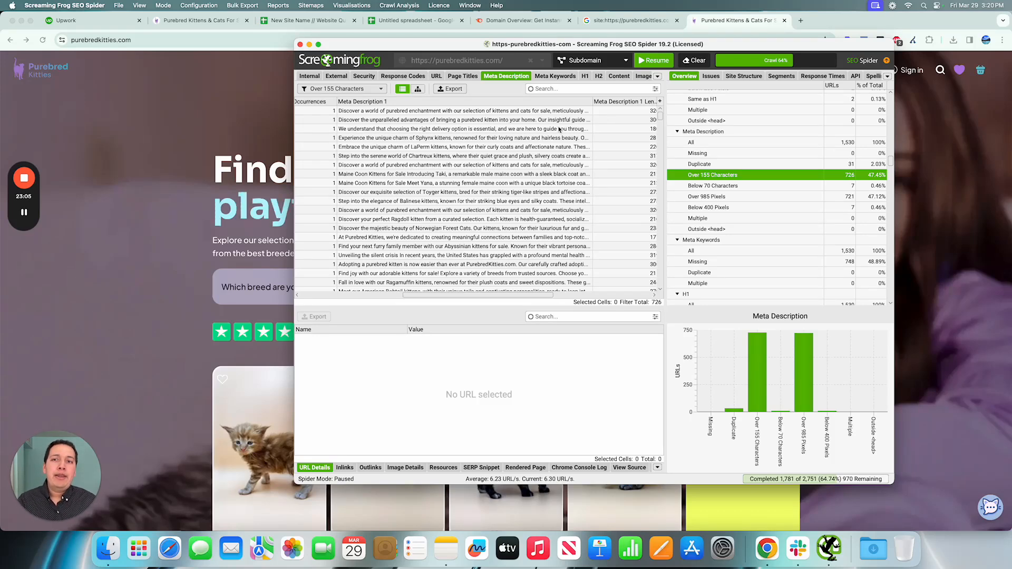
scroll(560, 130, right, 2)
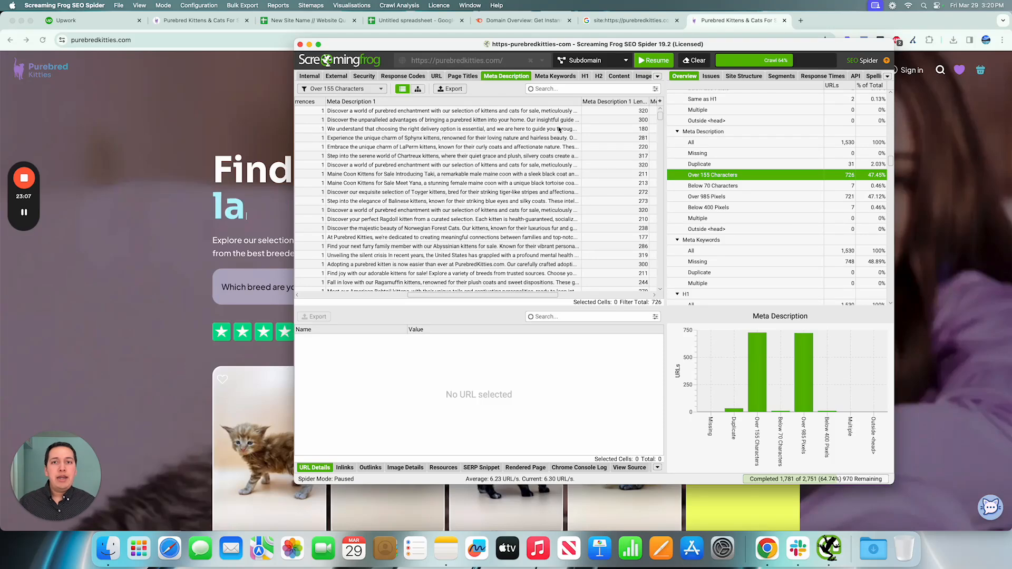
drag(506, 112, 560, 210)
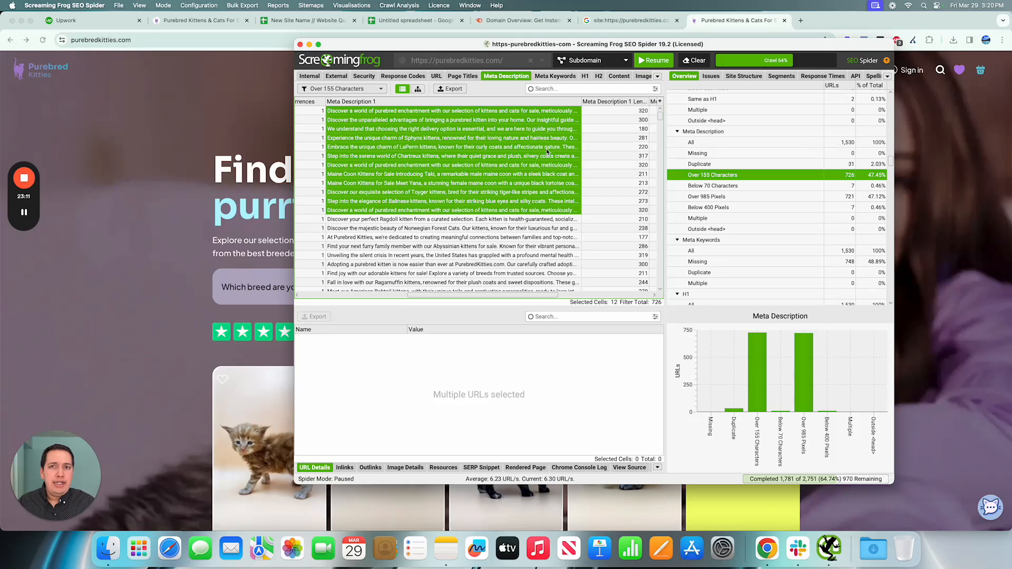
List the URLs with page titles over 60 characters and review their addresses, titles and title lengths.
scroll(738, 123, up, 3)
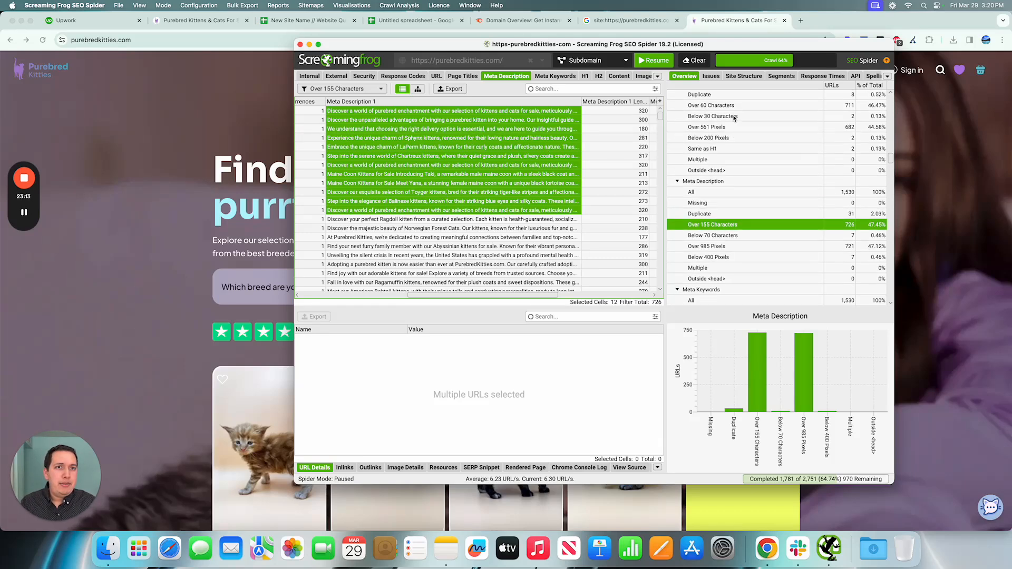
click(733, 108)
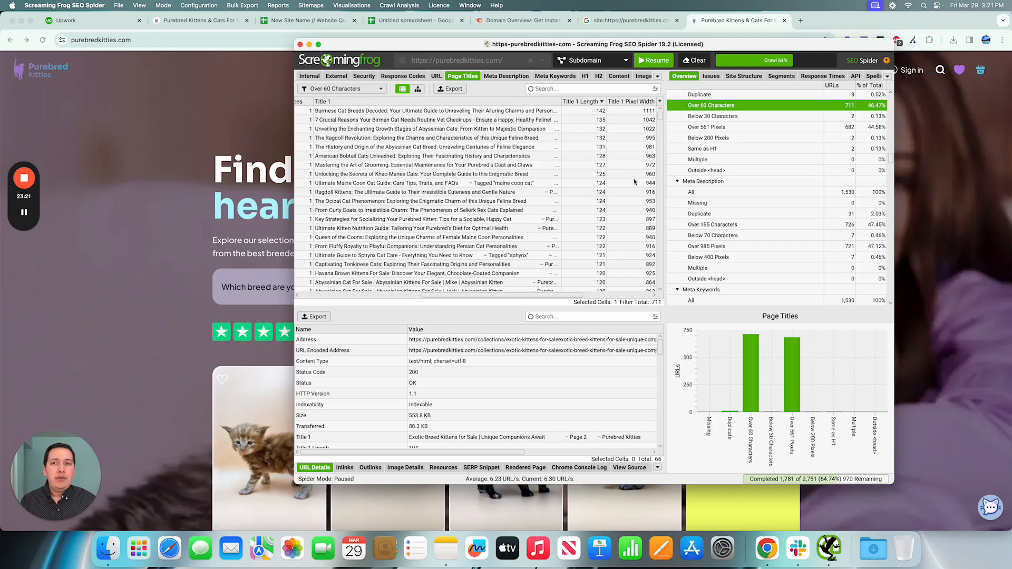
scroll(566, 180, left, 10)
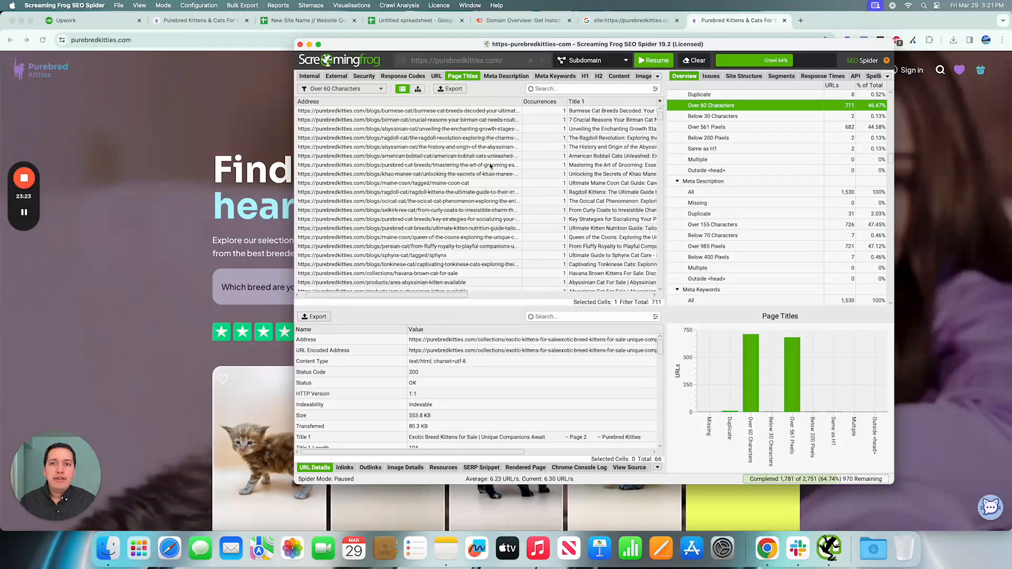
scroll(490, 166, left, 3)
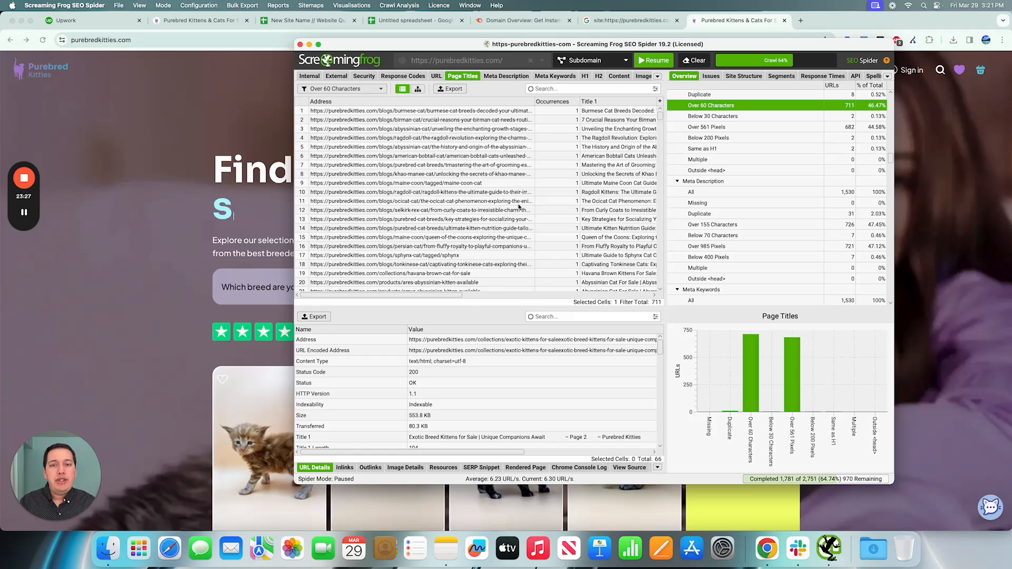
scroll(531, 205, right, 6)
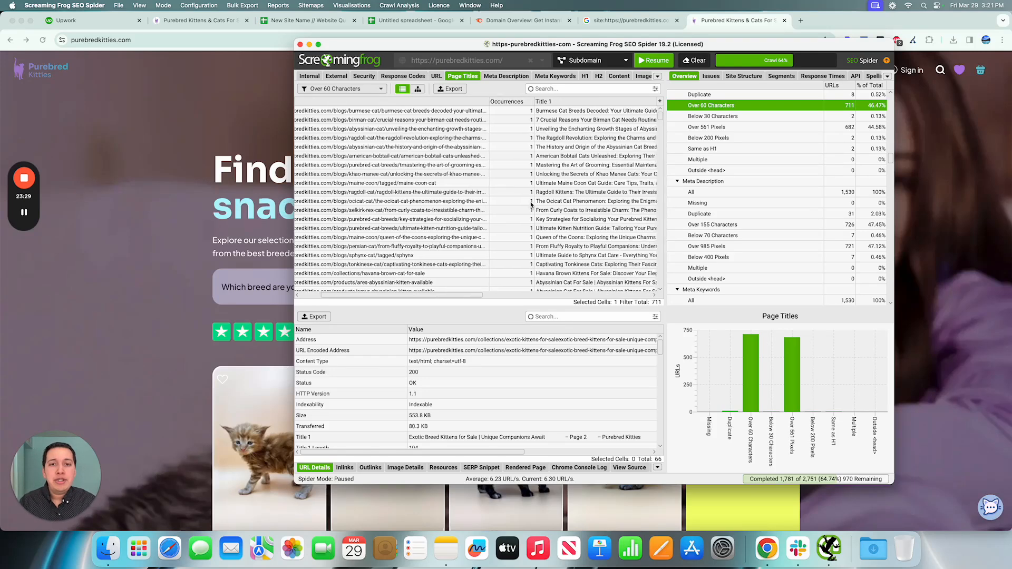
List all URLs in the H1 section of the crawl overview.
scroll(720, 237, down, 5)
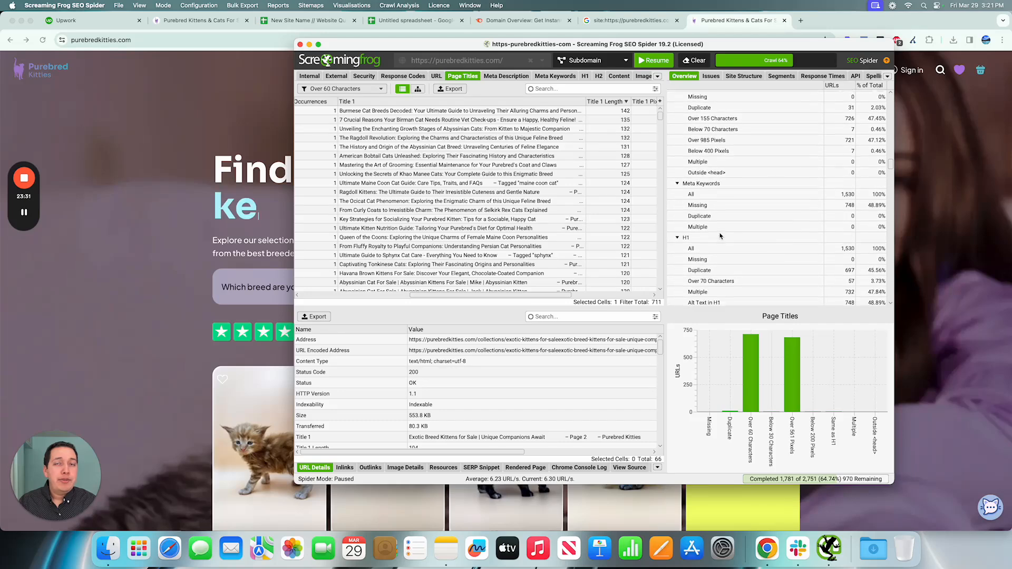
scroll(720, 236, down, 5)
scroll(720, 236, down, 1)
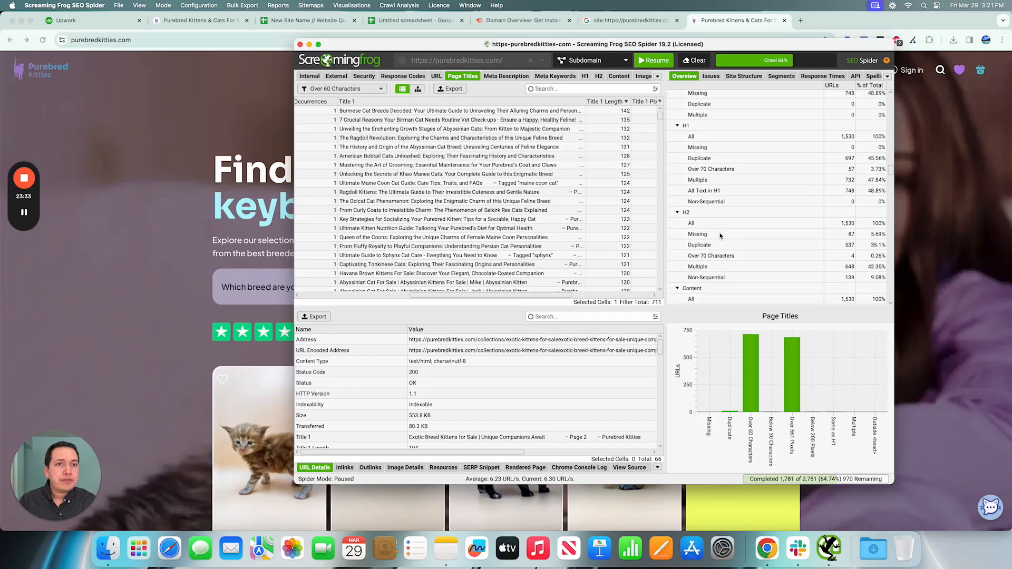
click(727, 138)
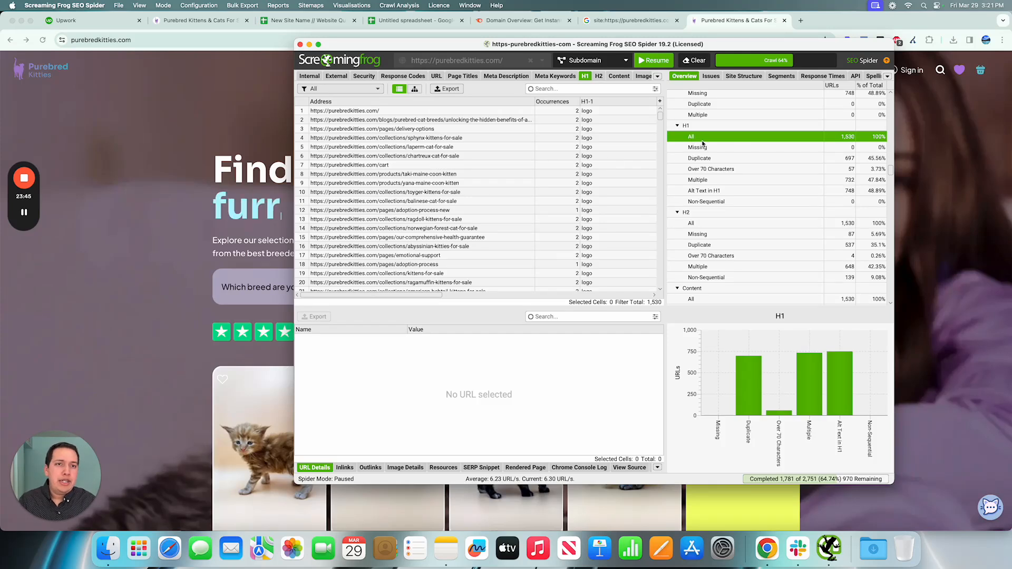
Open the chartreux-cat-for-sale collection URL in the browser and highlight the page's main heading.
right_click(427, 158)
click(448, 172)
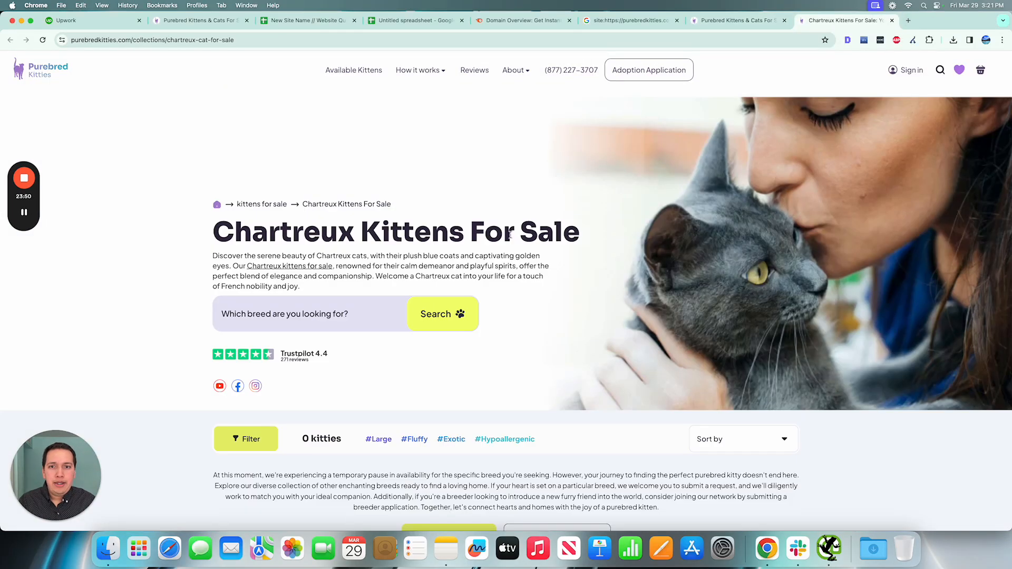
triple_click(494, 237)
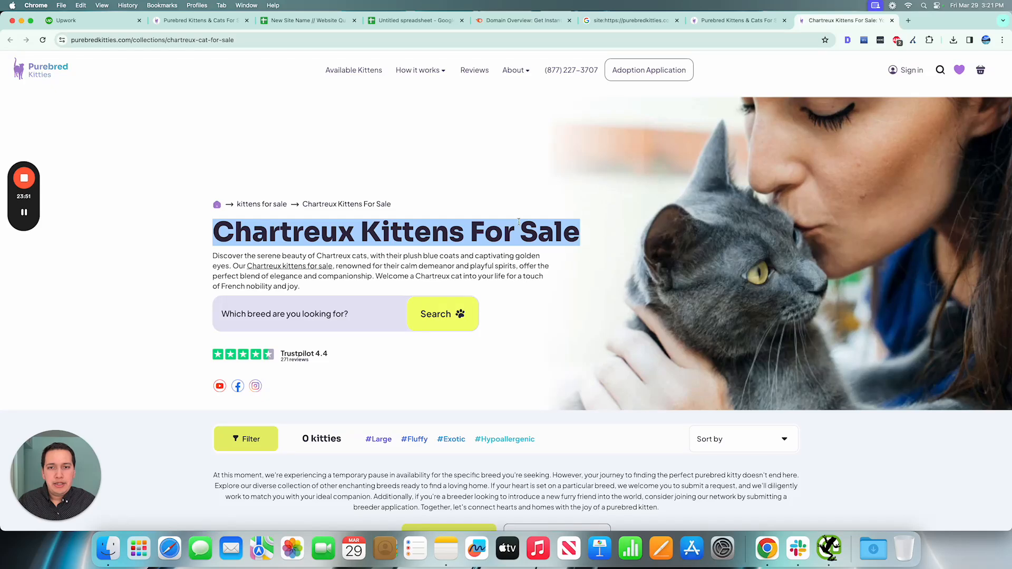
click(665, 240)
Examine the Chartreux page's heading structure in the Detailed SEO Extension, highlighting its H1 entries, and close the extension.
click(848, 40)
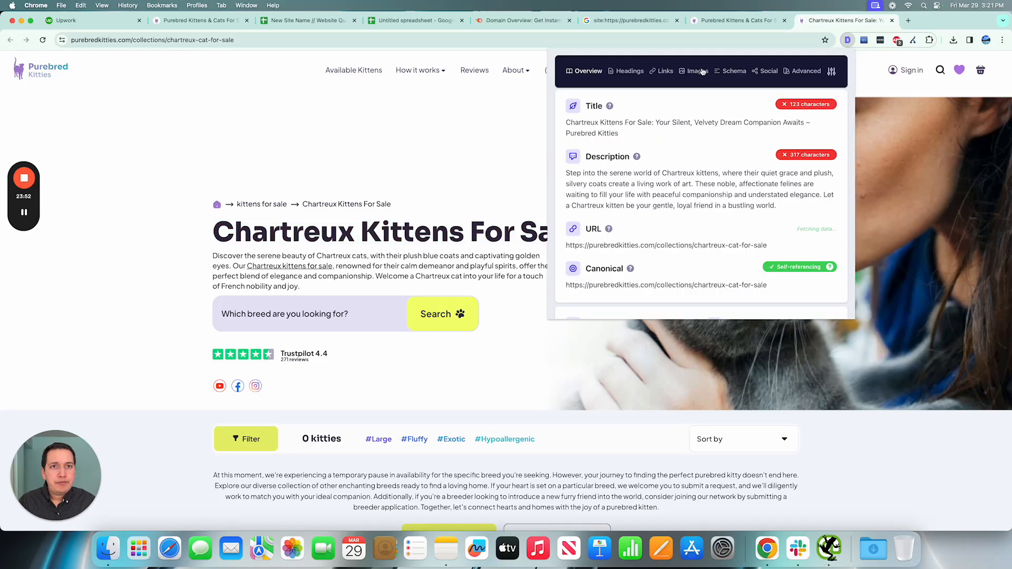
click(627, 71)
drag(585, 137, 695, 135)
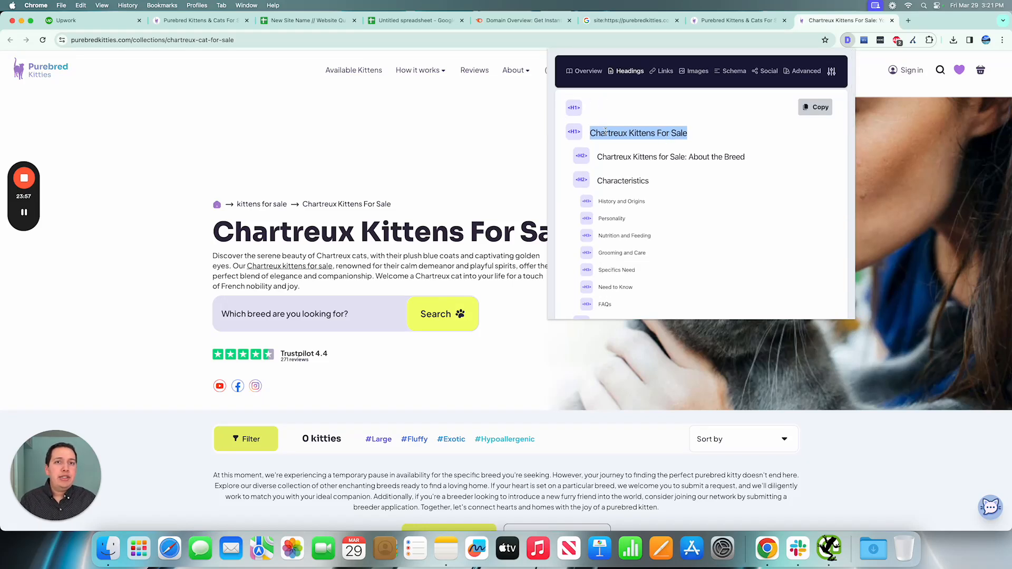
click(574, 113)
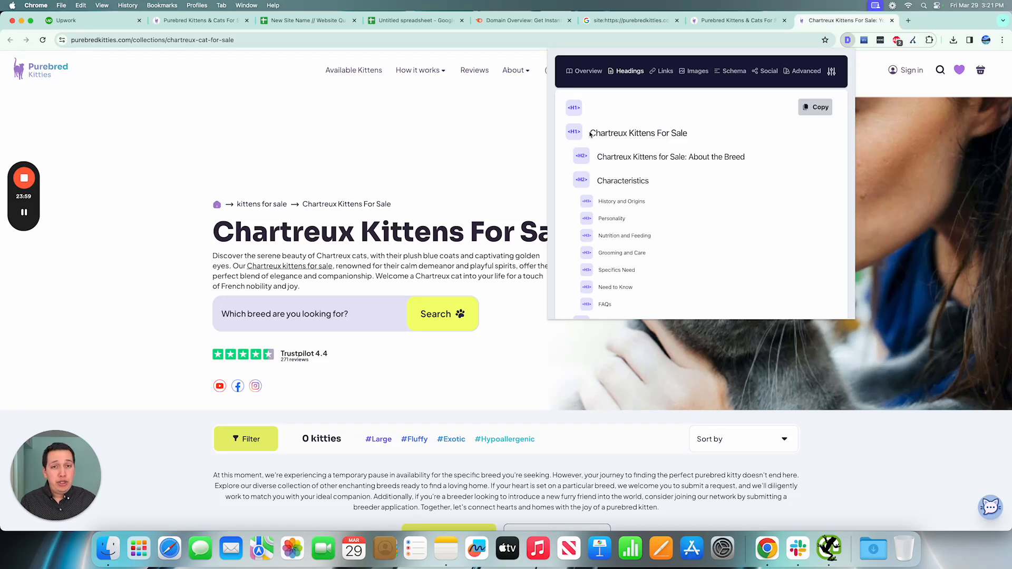
drag(569, 113, 688, 140)
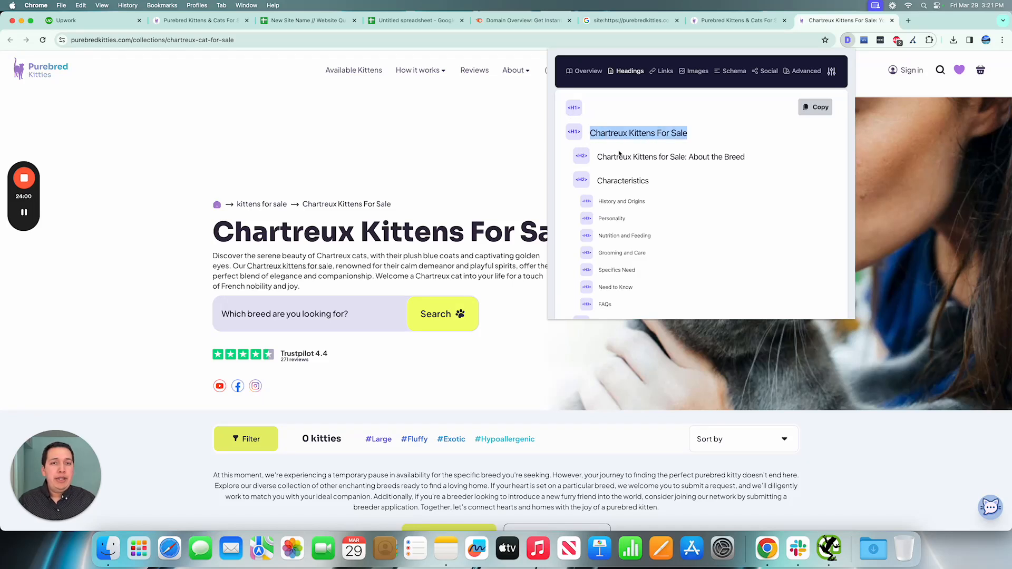
click(688, 138)
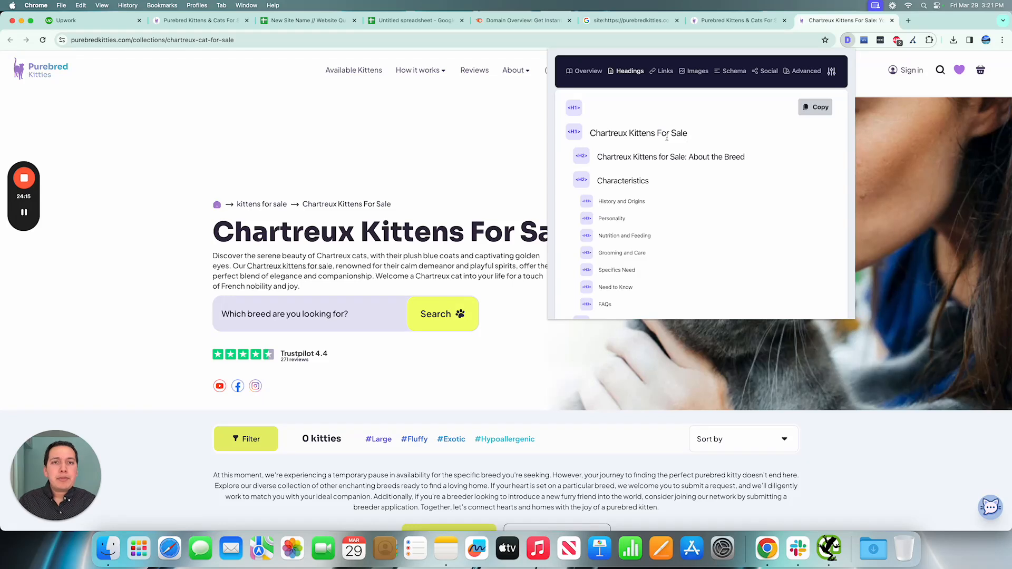
drag(578, 134, 713, 137)
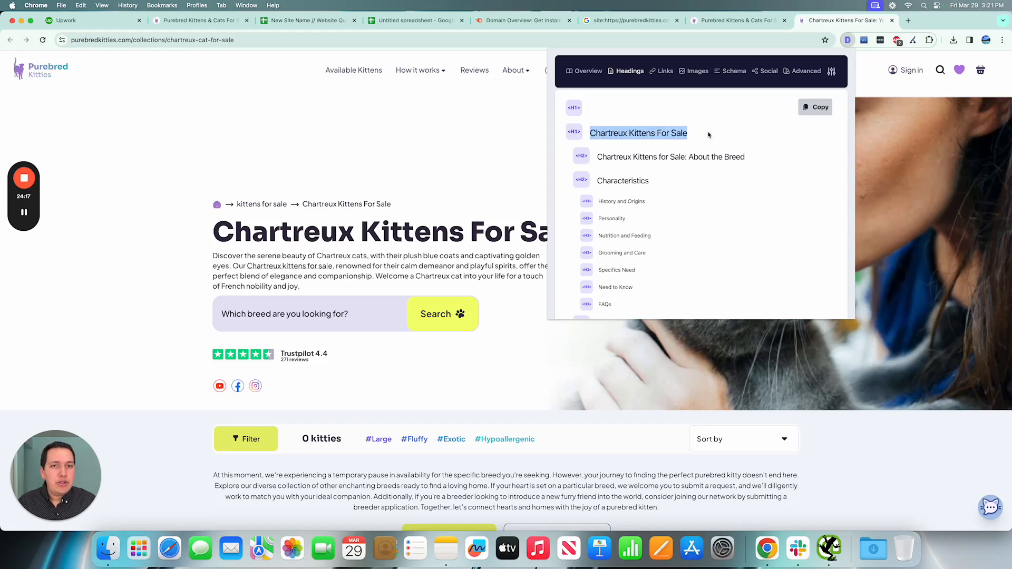
drag(600, 120, 700, 138)
click(701, 139)
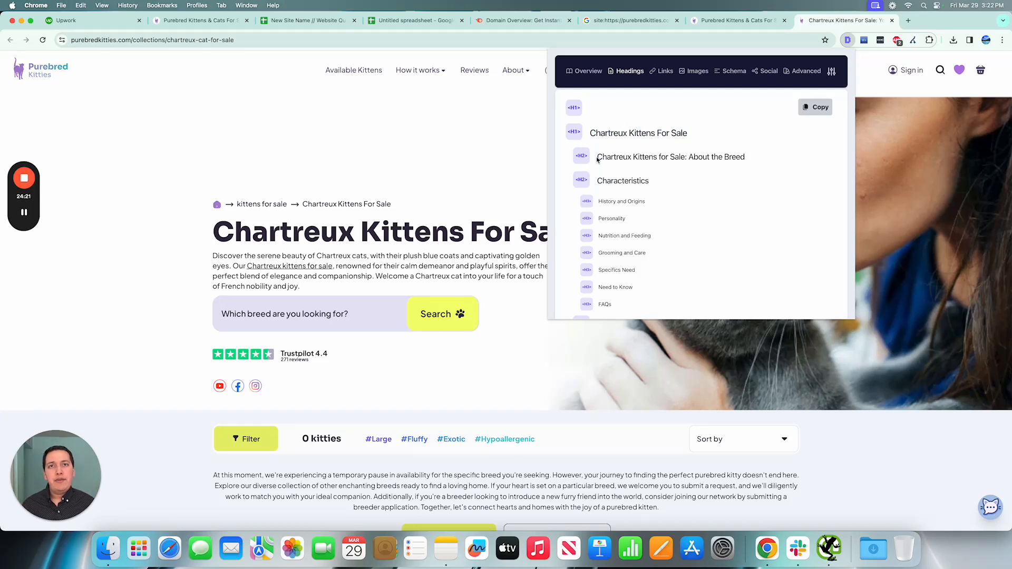
click(459, 248)
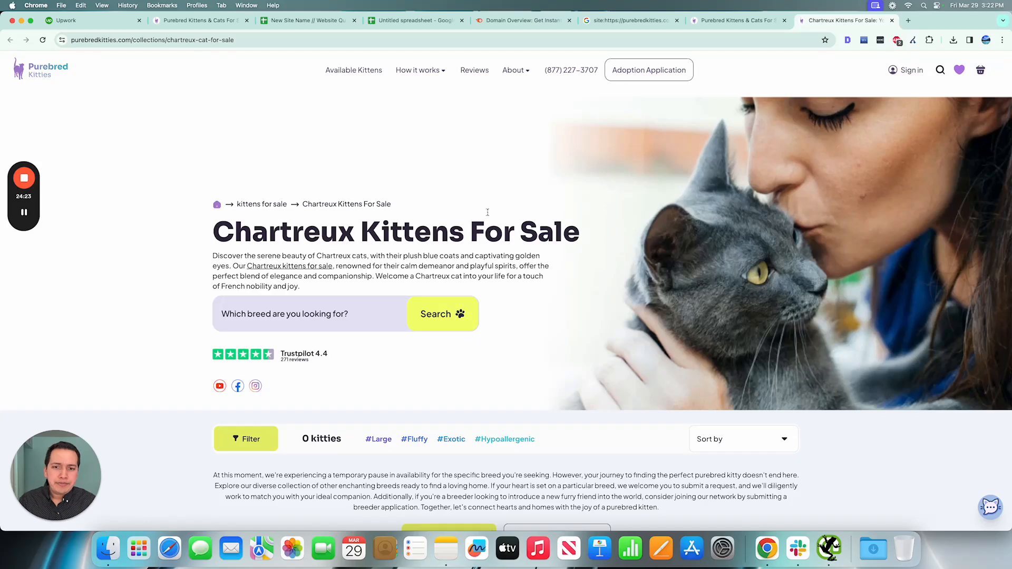
Examine the banner of the collection page, highlighting the "Chartreux Kittens For Sale" title.
scroll(535, 266, down, 3)
scroll(535, 266, up, 3)
double_click(521, 233)
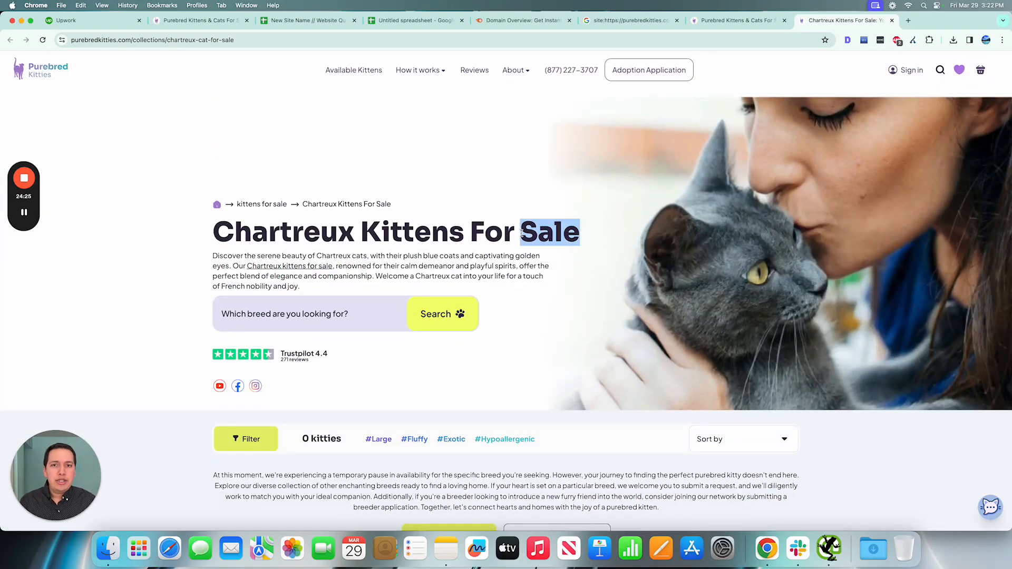
triple_click(522, 233)
click(528, 231)
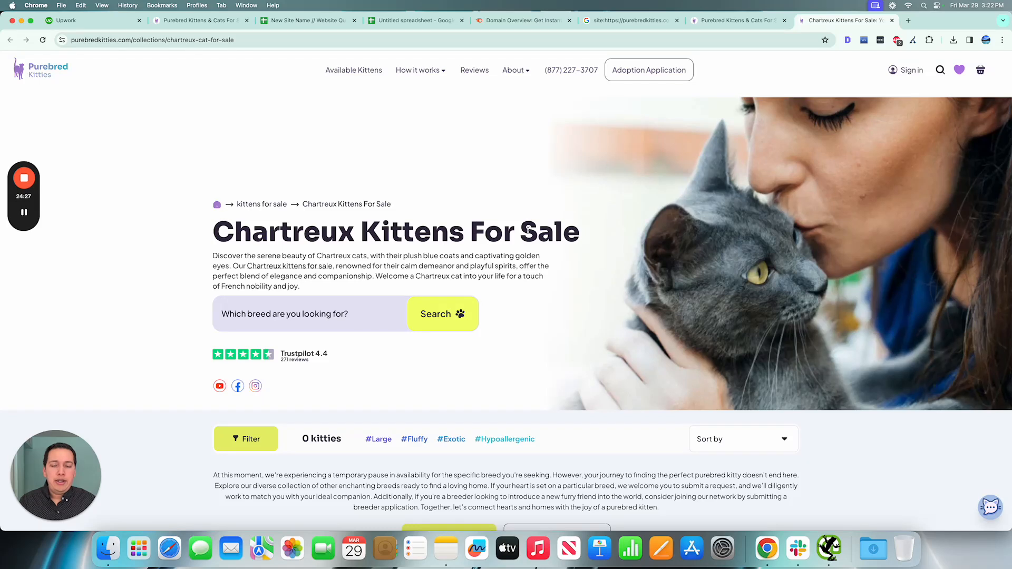
Inspect the page's banner area and dock the developer tools to the bottom with a taller pane.
right_click(528, 182)
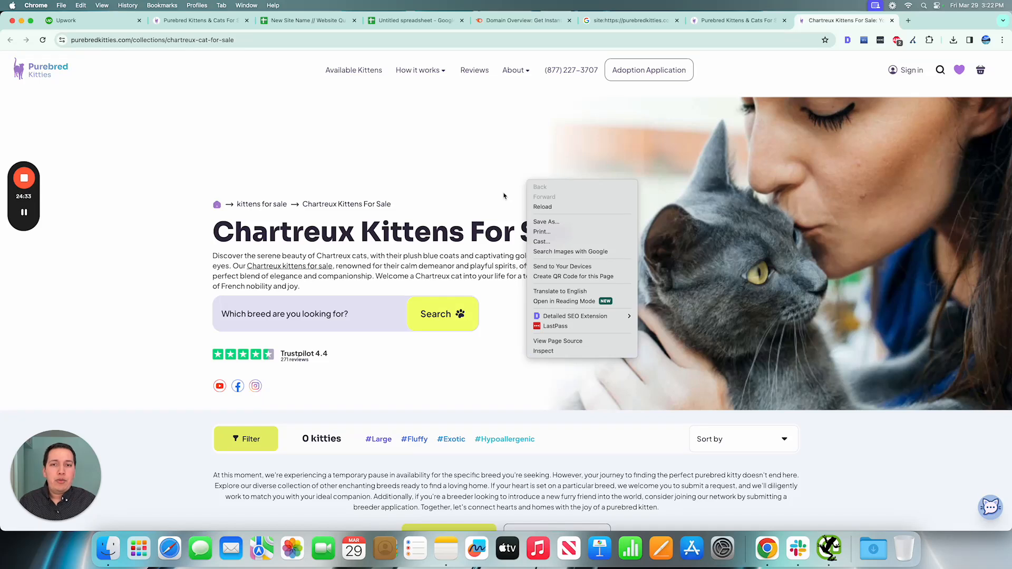
right_click(520, 182)
click(537, 348)
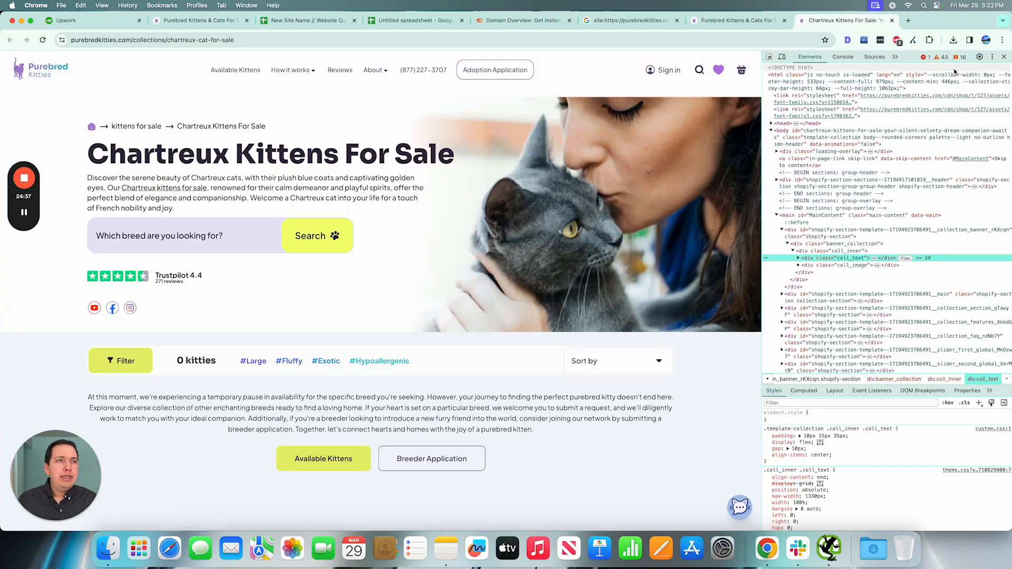
click(992, 57)
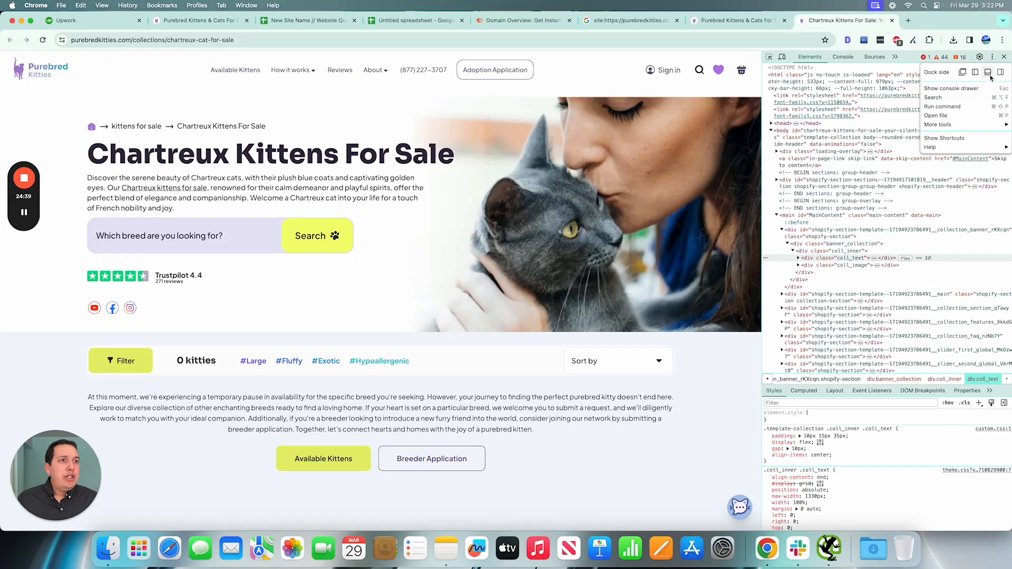
click(991, 77)
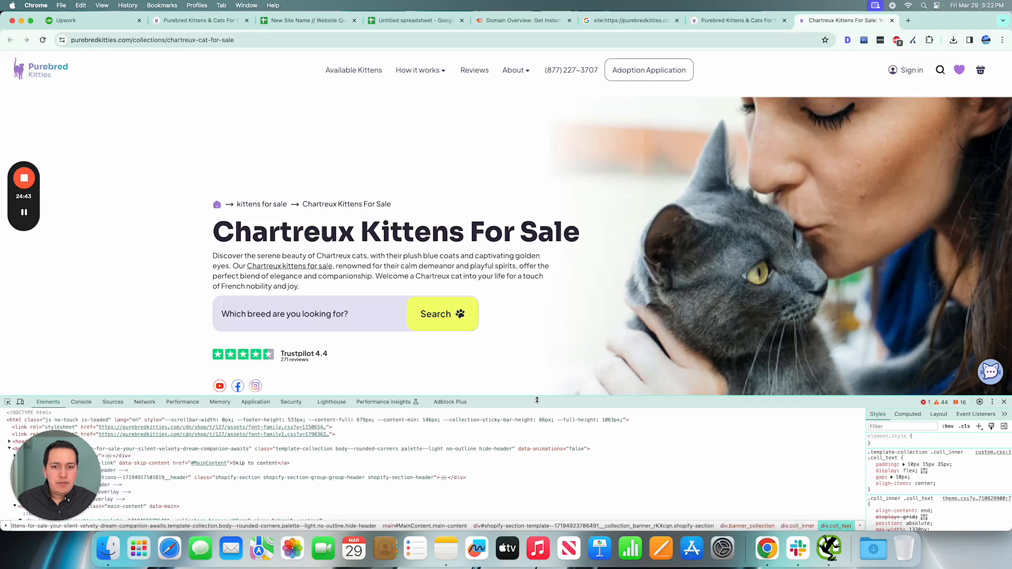
drag(340, 398, 528, 278)
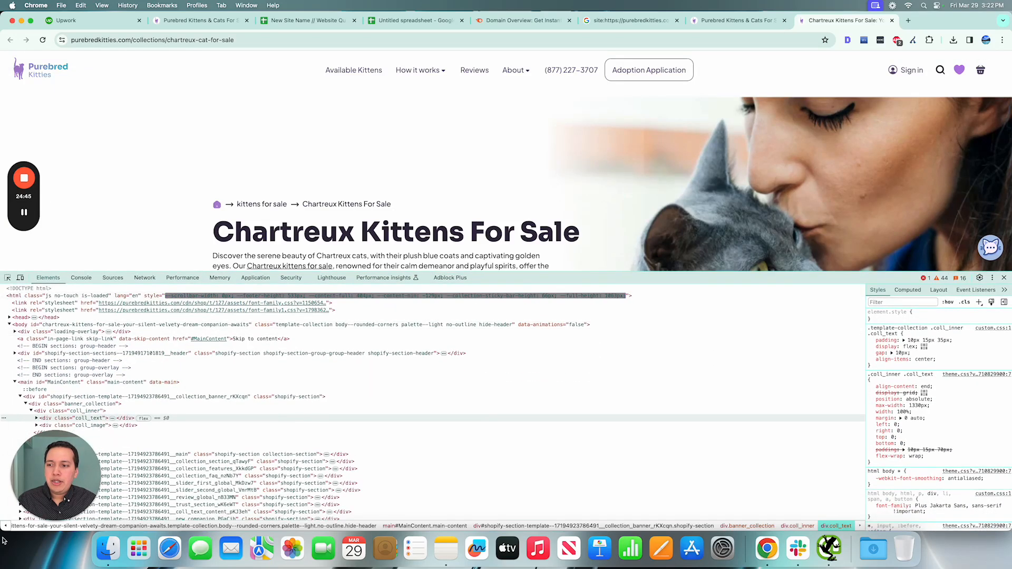
Search the page's element markup for "h1".
drag(82, 466, 969, 463)
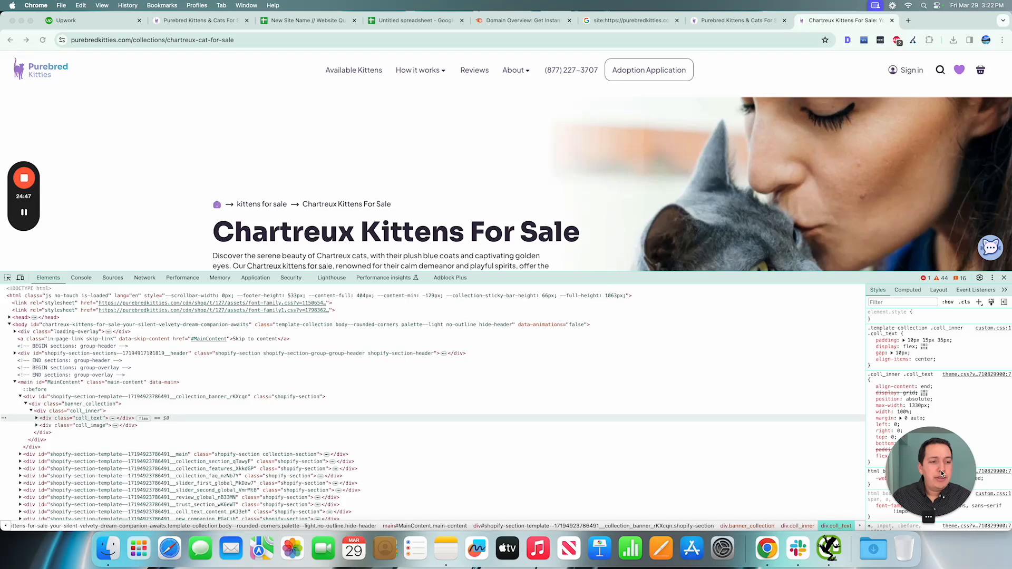
scroll(548, 416, down, 5)
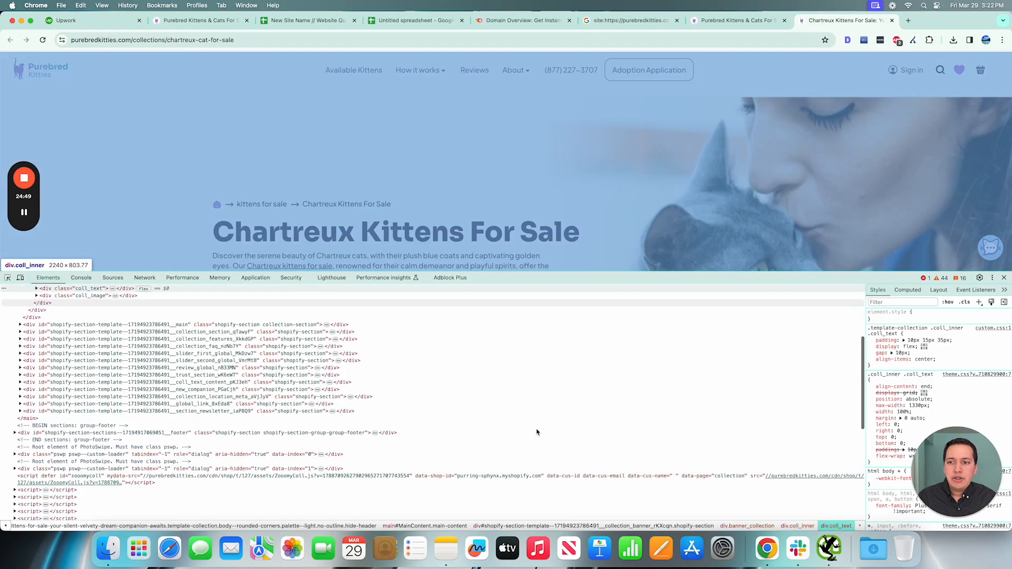
scroll(254, 411, up, 6)
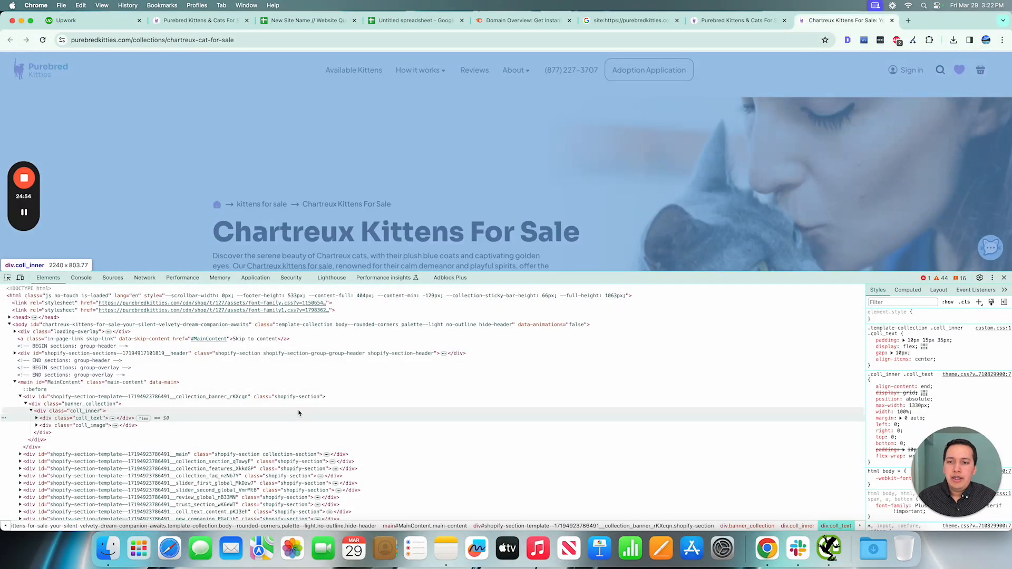
click(386, 384)
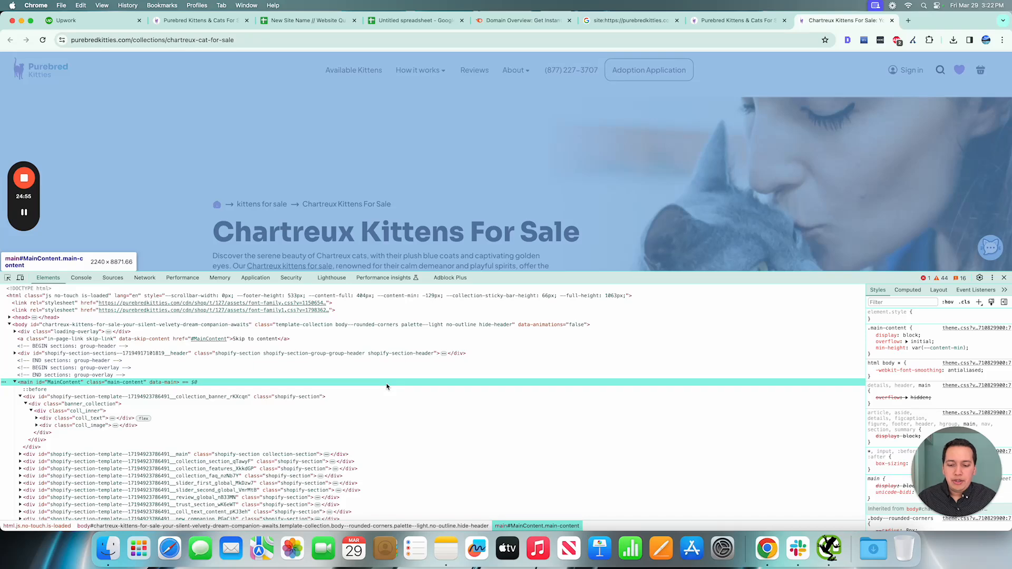
key(super+f)
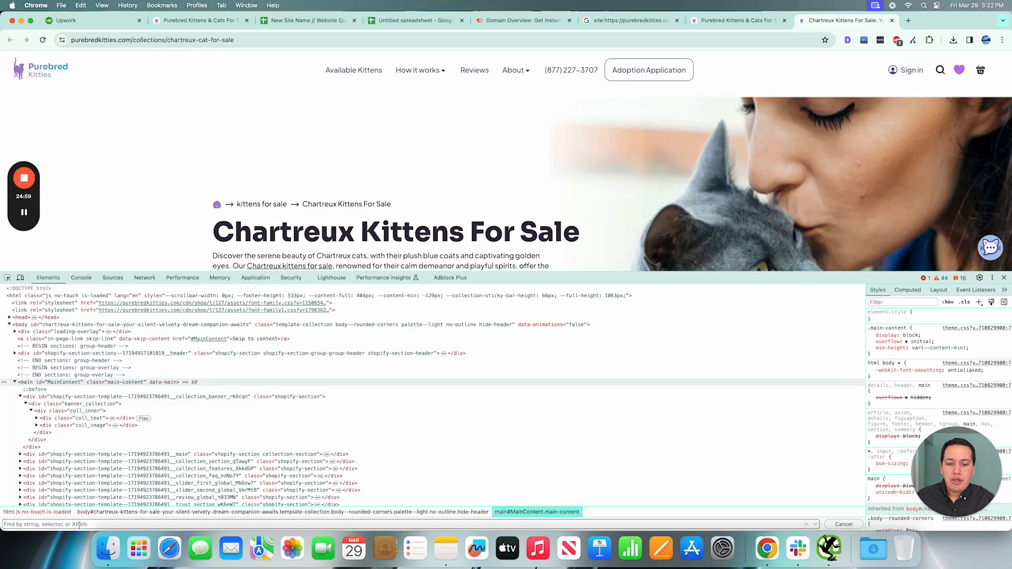
text(h1)
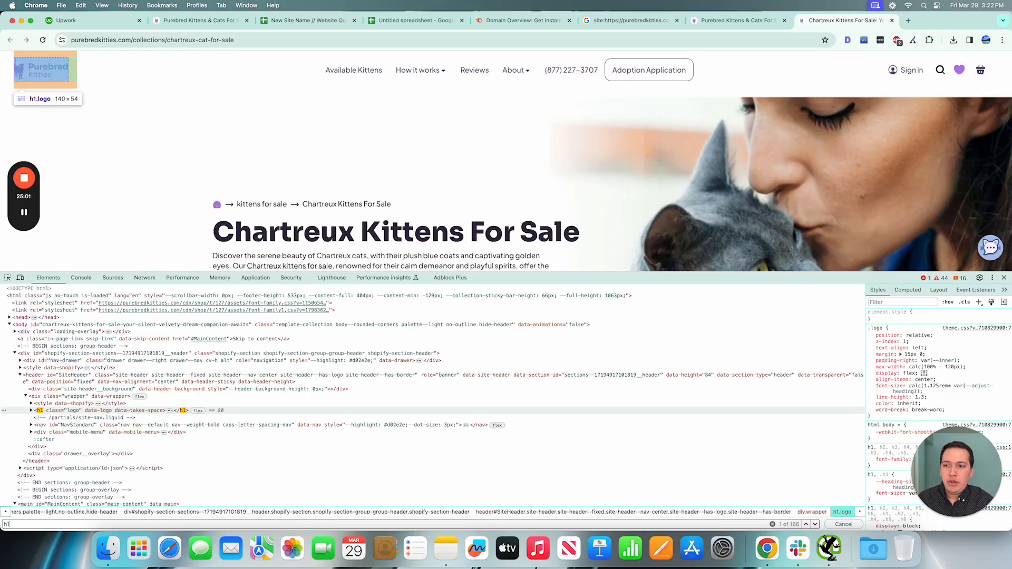
Expand the logo's h1 element and go through the following h1 matches up to the "Why you can trust us" heading.
click(34, 412)
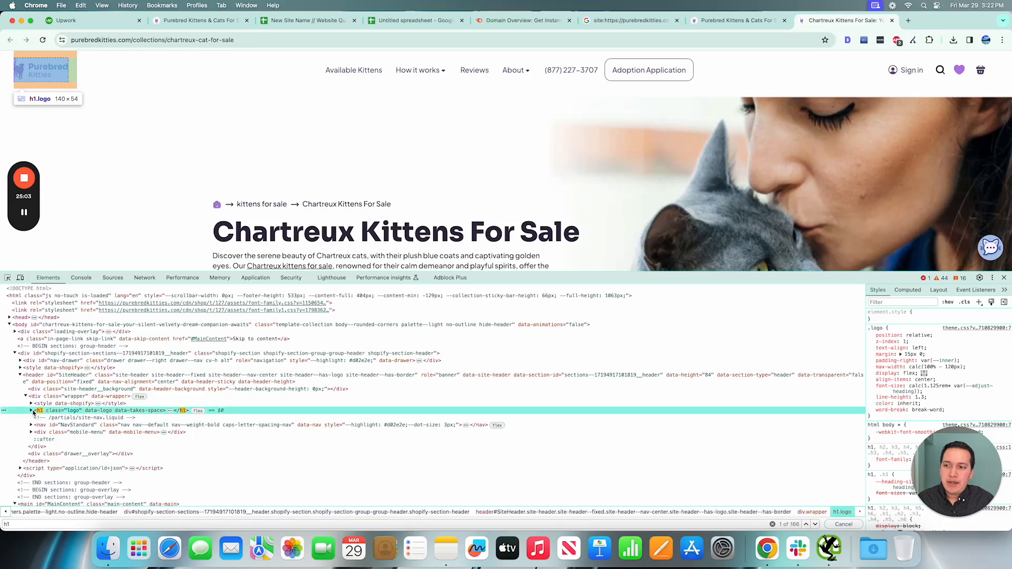
click(32, 411)
click(41, 523)
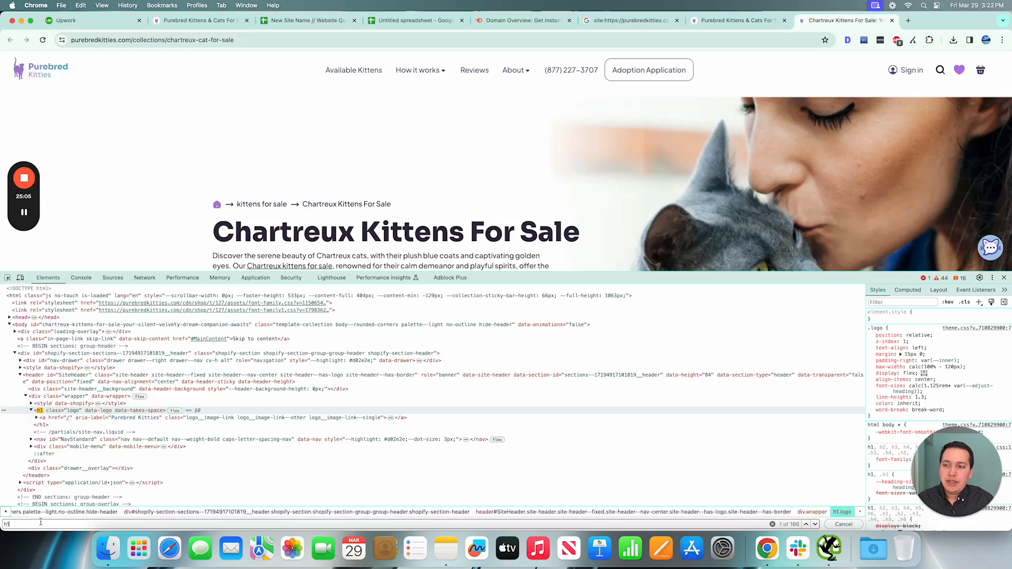
key(Return)
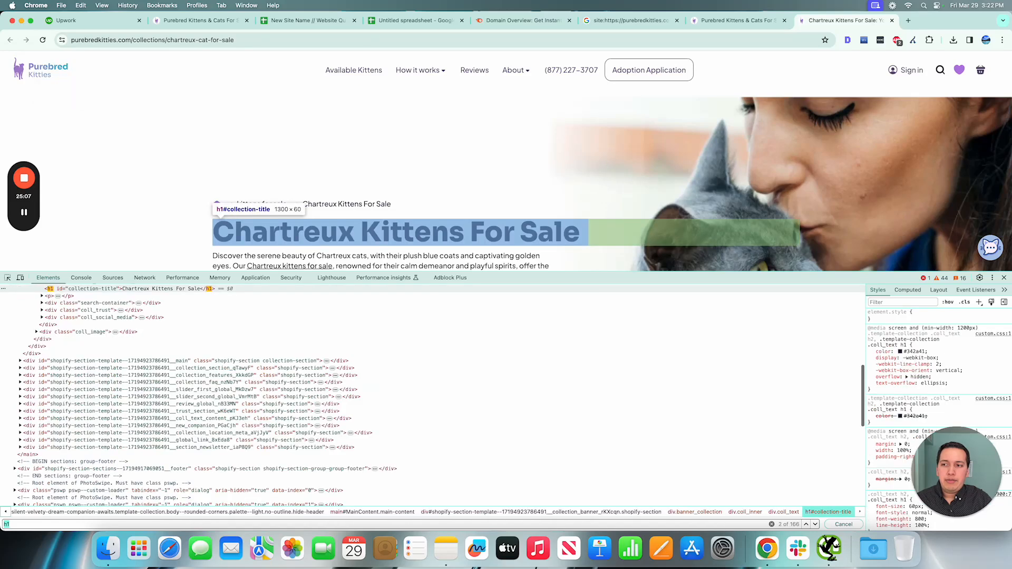
key(Return)
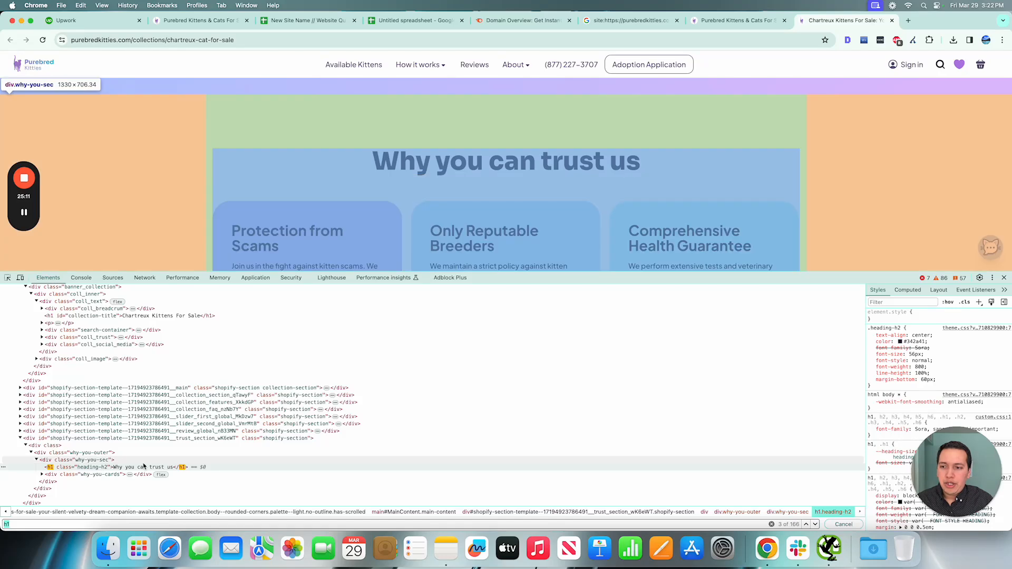
Step back through the h1 matches to the collection title and the logo, and examine their surrounding markup.
key(Return)
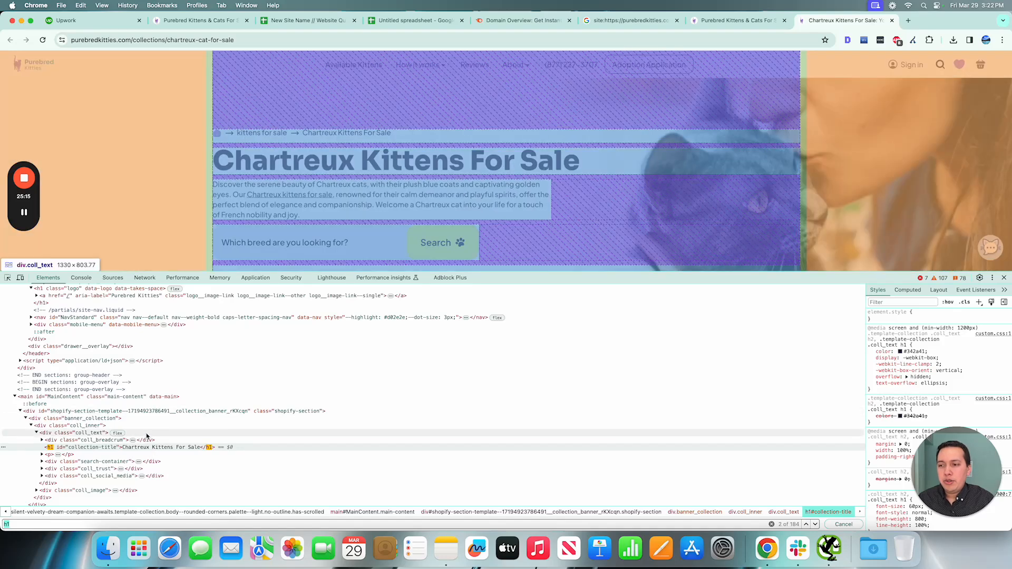
scroll(215, 372, up, 1)
scroll(216, 372, up, 1)
scroll(216, 372, down, 1)
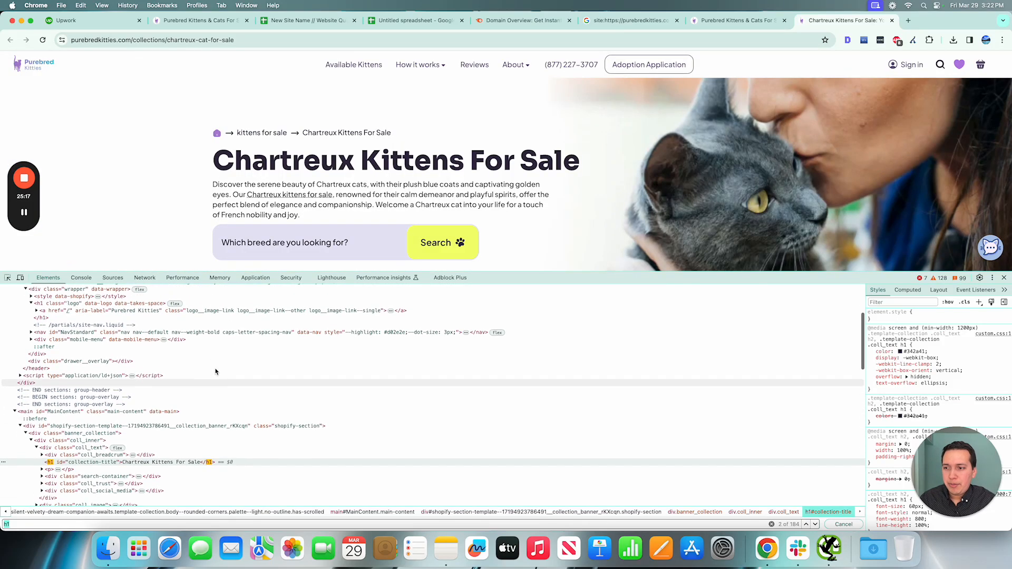
scroll(215, 372, up, 1)
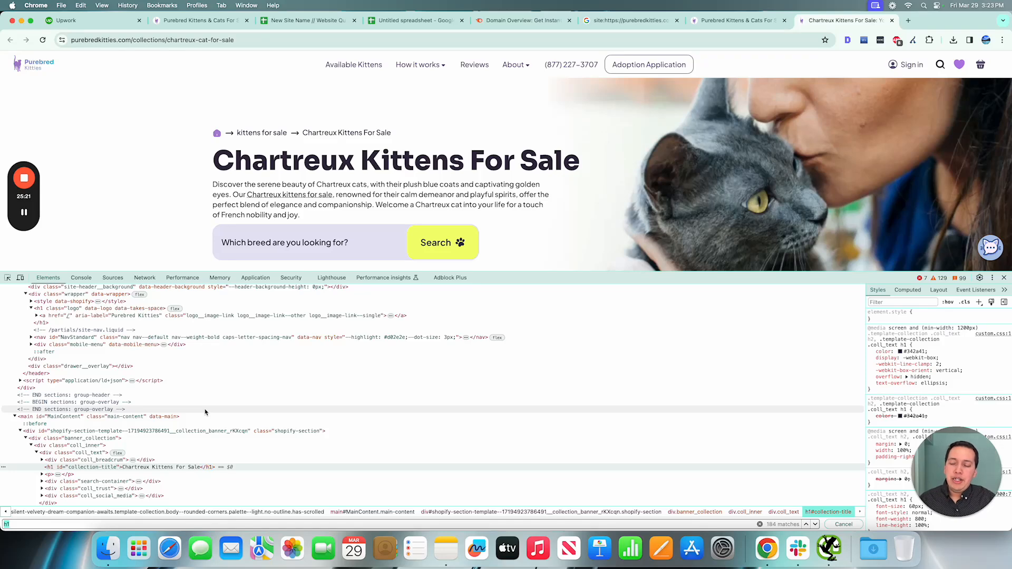
key(Return)
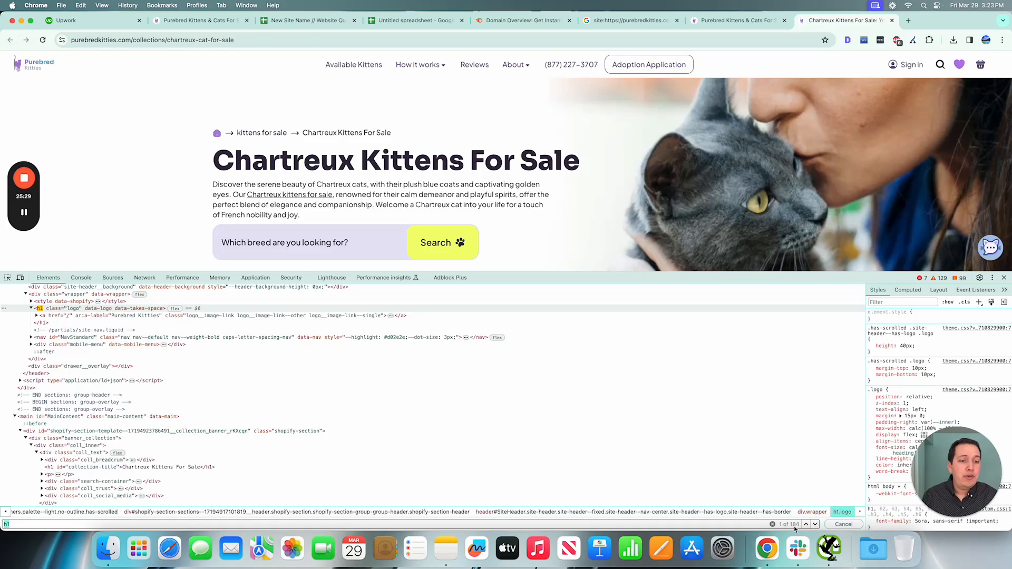
scroll(488, 426, up, 3)
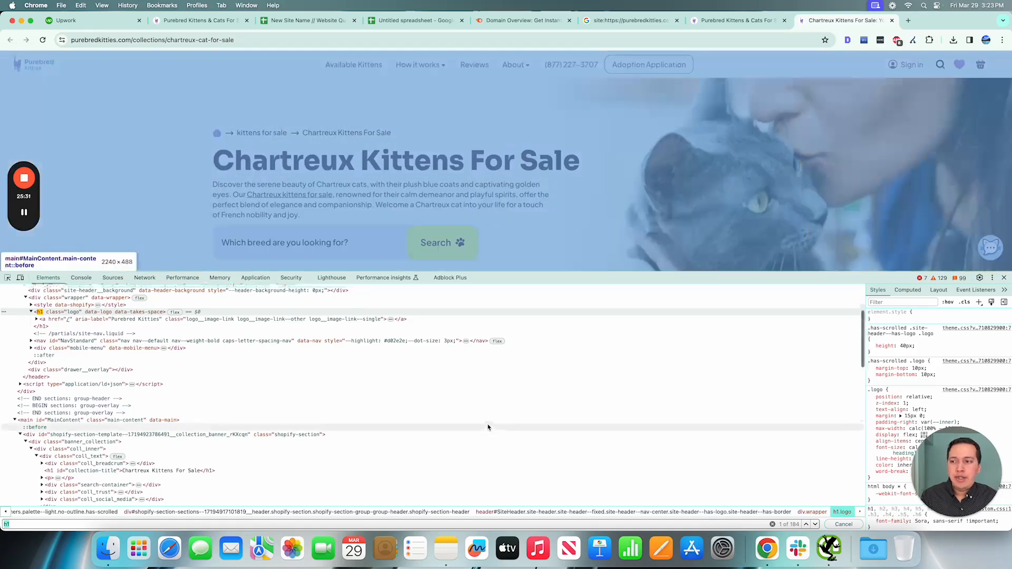
scroll(362, 364, up, 1)
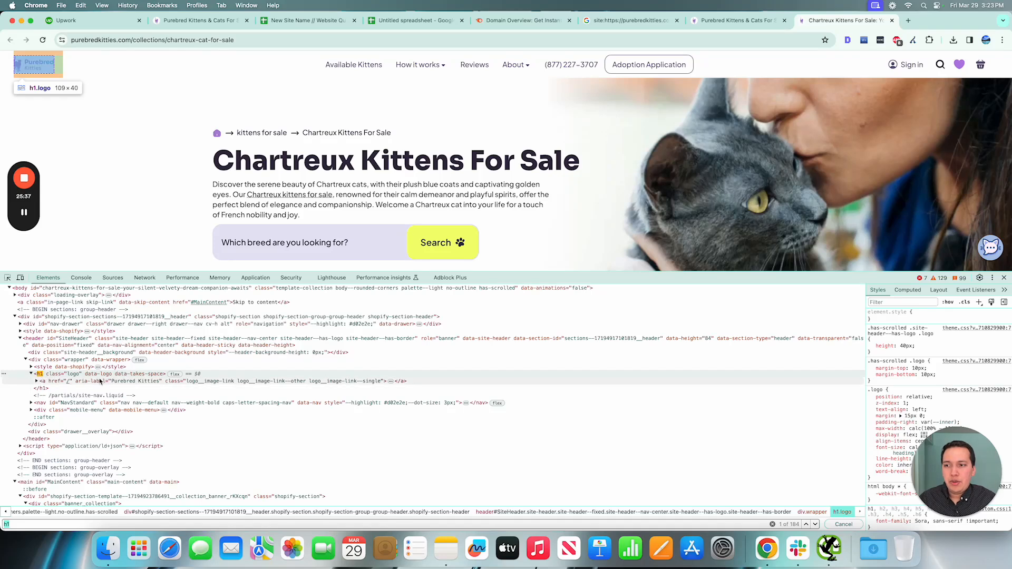
scroll(79, 400, down, 1)
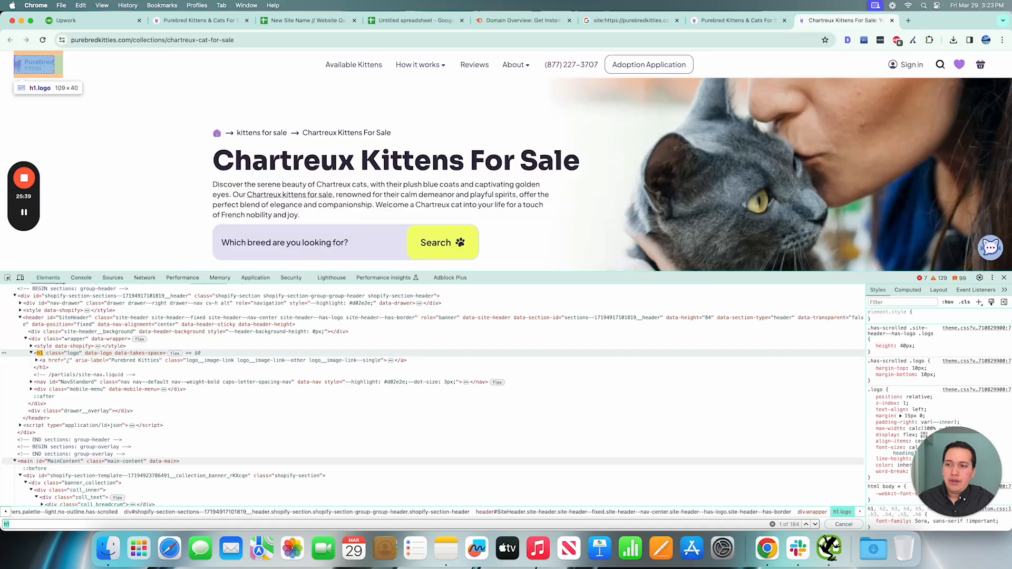
Compare the logo and collection title h1 matches, then continue through the following matches past the "Why you can trust us" heading.
key(Return)
scroll(112, 399, up, 1)
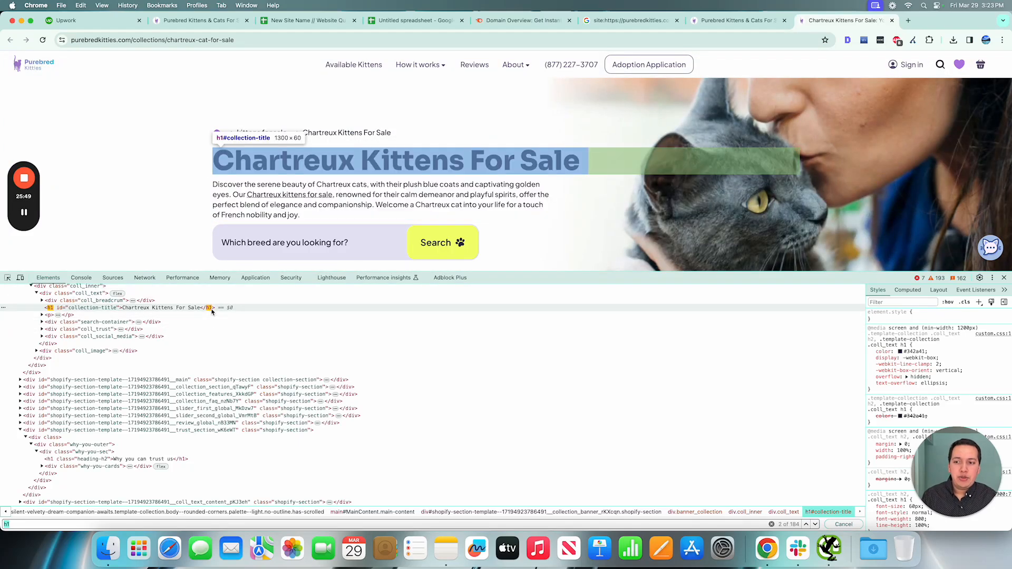
key(shift+Return)
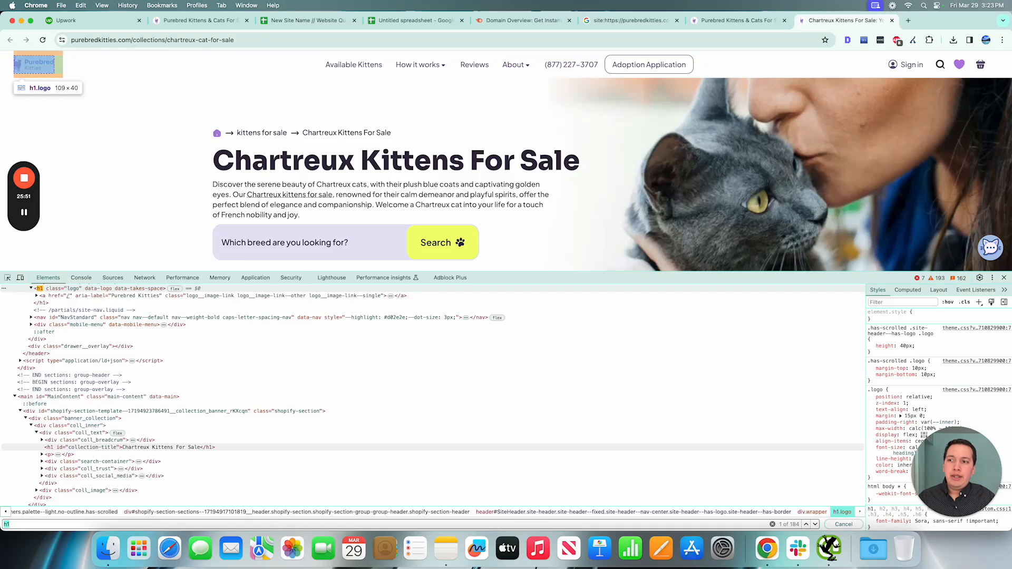
key(Return)
key(Return)
key(Return)
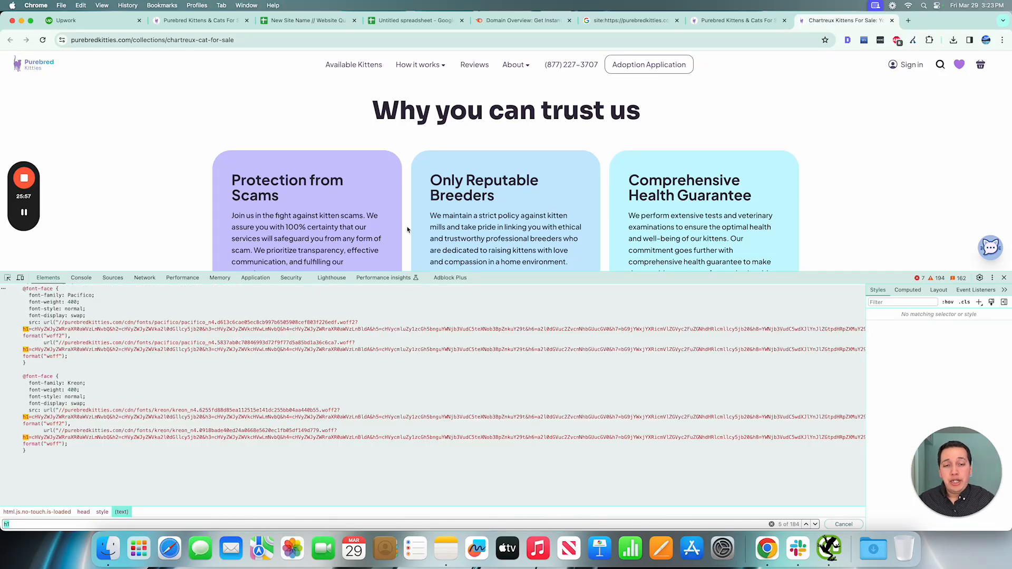
Close the developer tools and highlight the "Why you can trust us" heading on the page.
click(1003, 278)
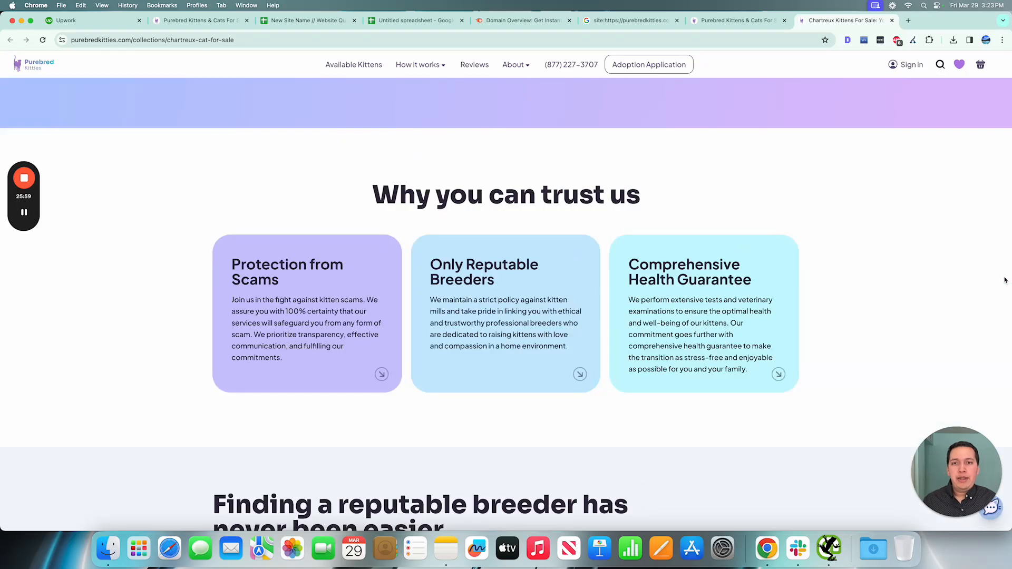
drag(373, 207, 643, 199)
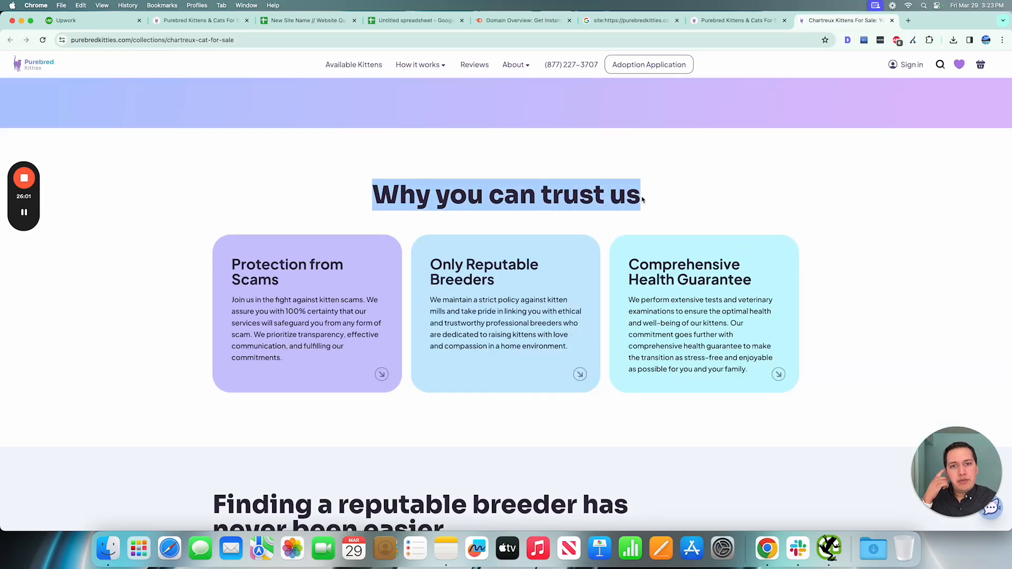
scroll(623, 226, down, 3)
scroll(622, 227, up, 2)
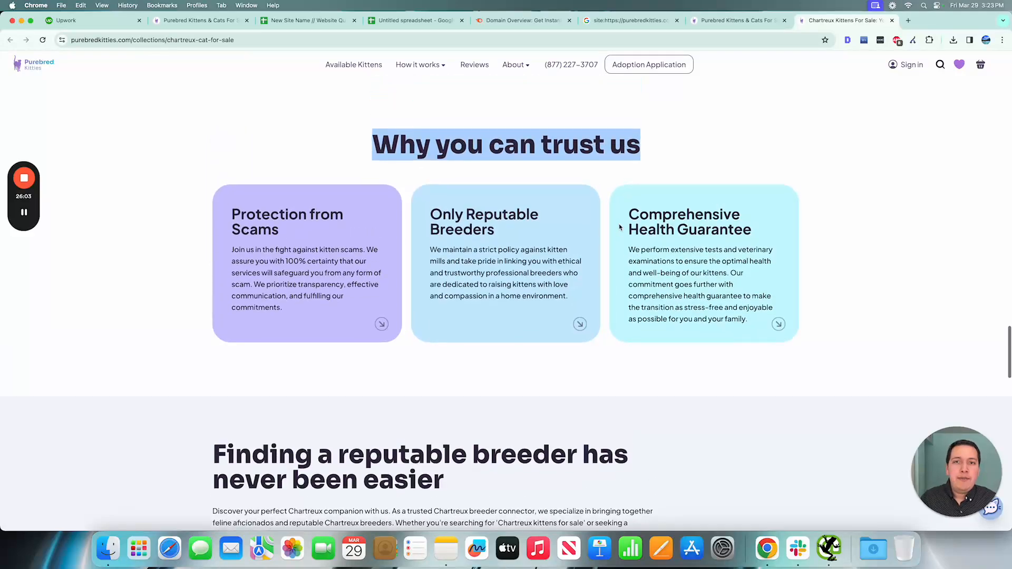
click(351, 154)
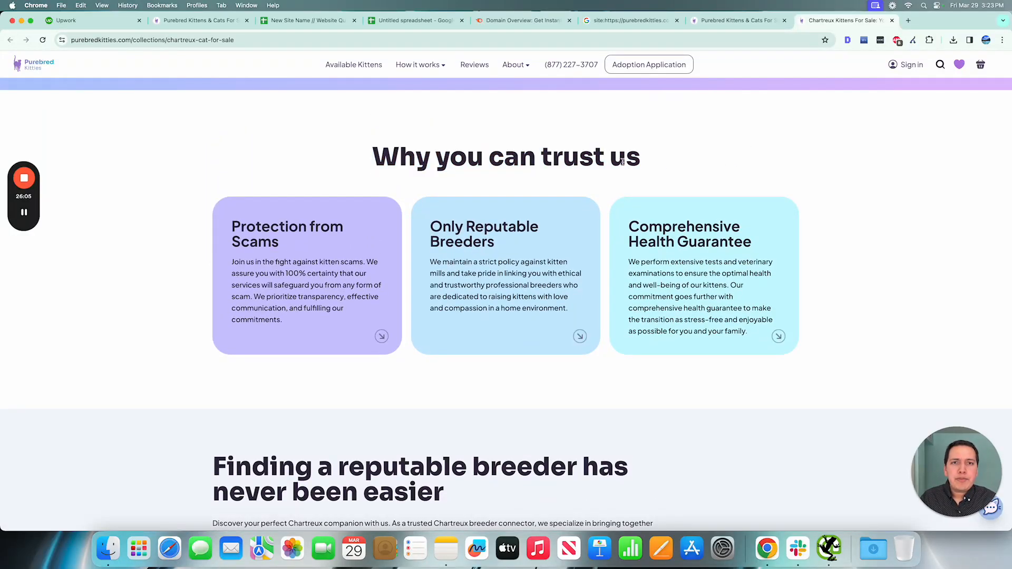
Return to the collection page's banner and highlight the "Chartreux Kittens For Sale" title.
scroll(623, 162, up, 20)
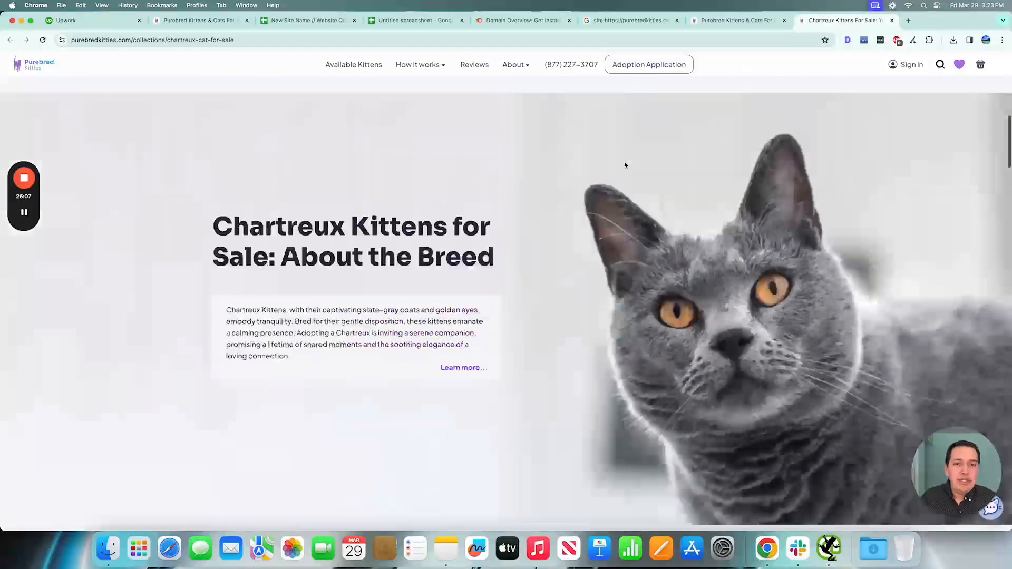
scroll(625, 165, up, 10)
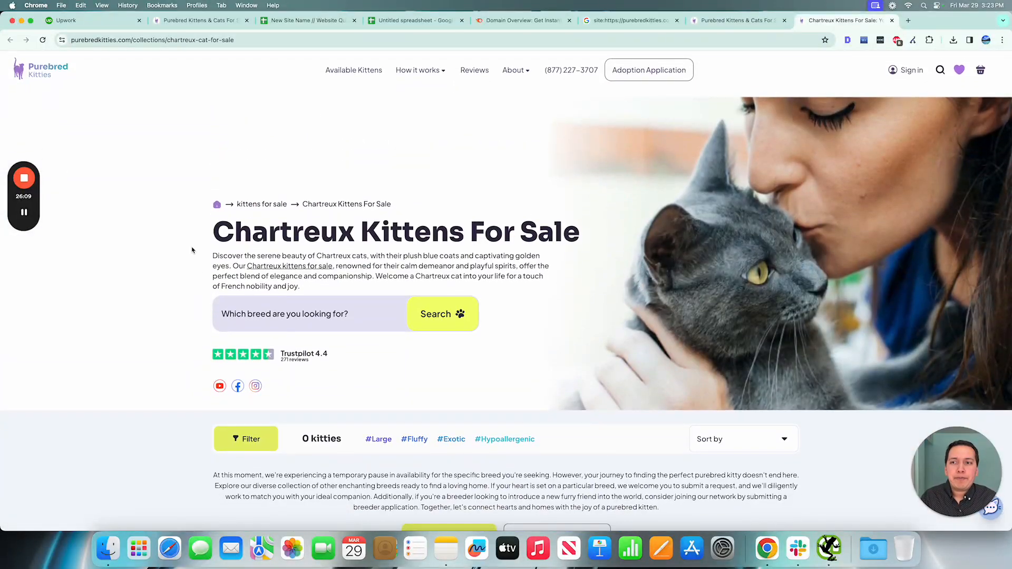
triple_click(548, 233)
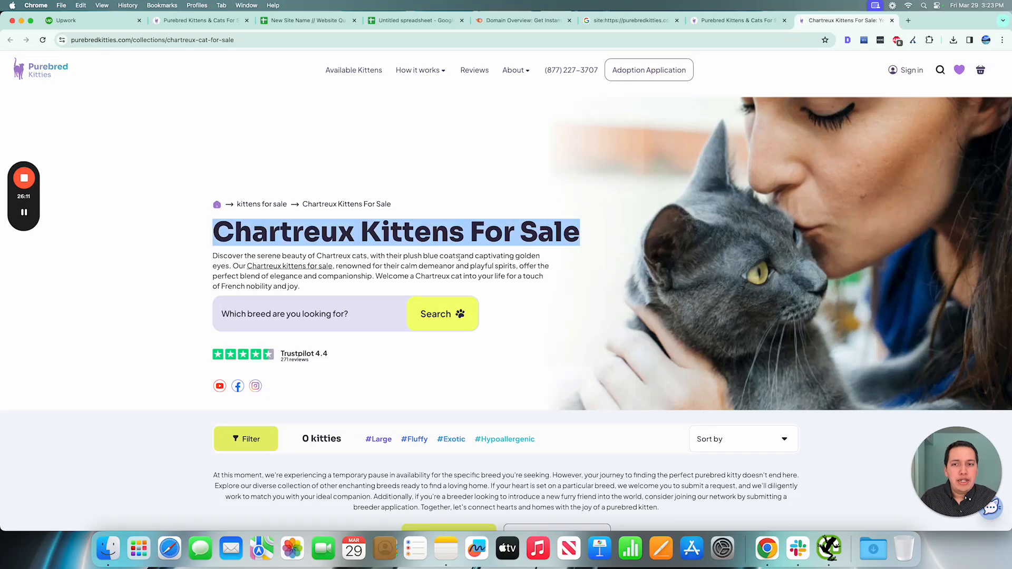
click(564, 283)
Check the "Chartreux Kittens for Sale: About the Breed" heading further down the page and return to the banner.
scroll(564, 320, down, 3)
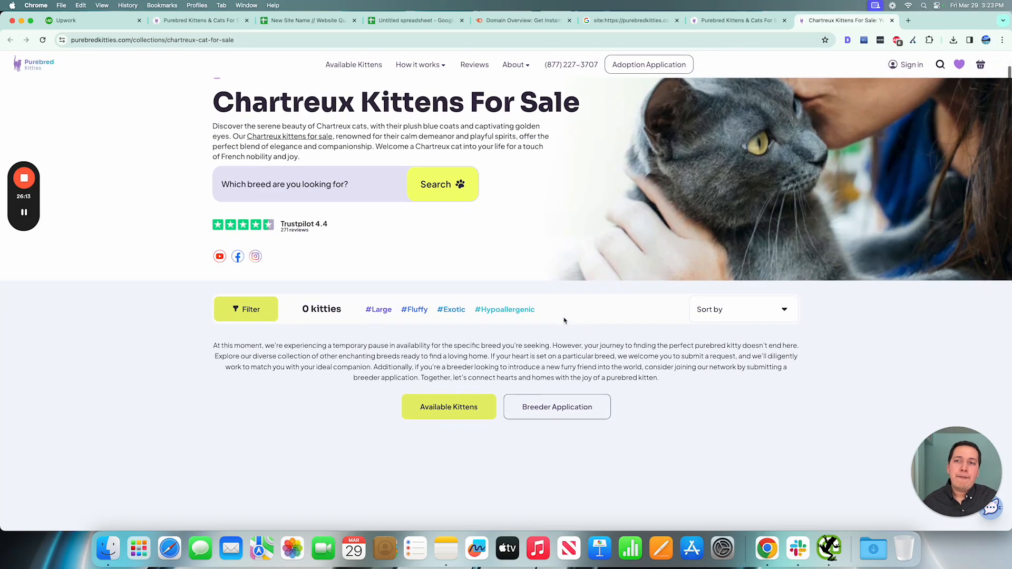
scroll(565, 320, down, 9)
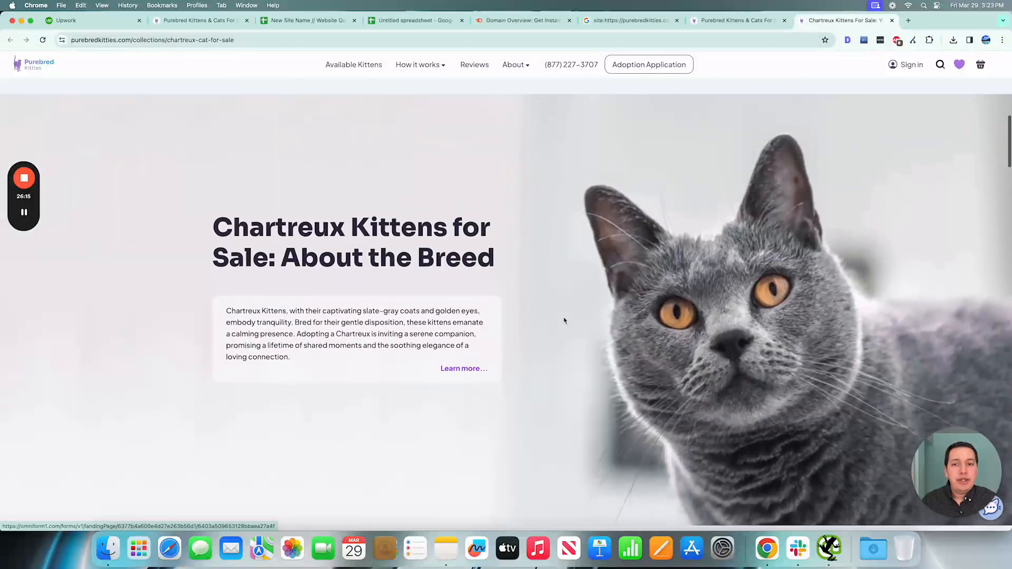
triple_click(470, 208)
click(545, 312)
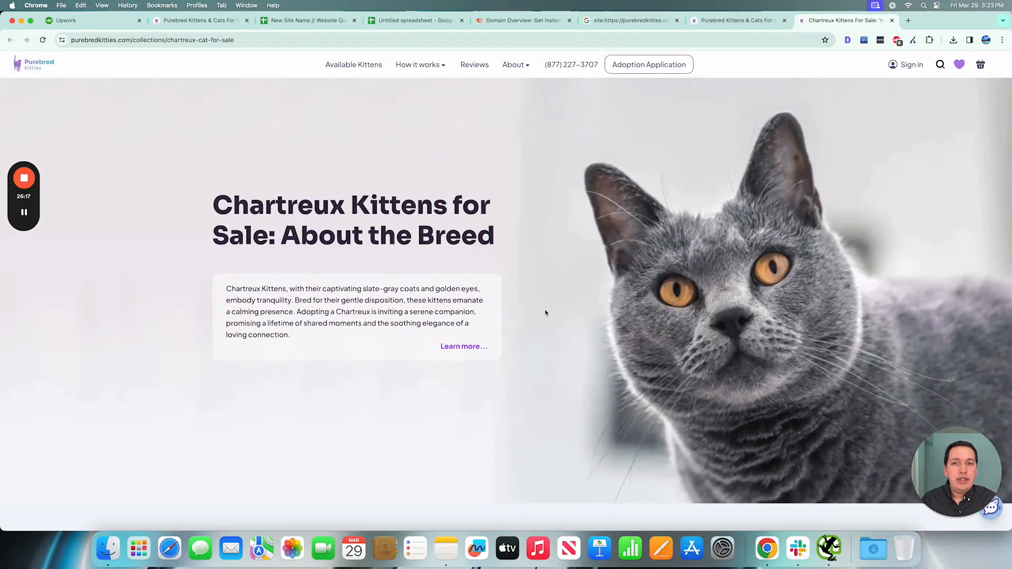
scroll(545, 294, up, 12)
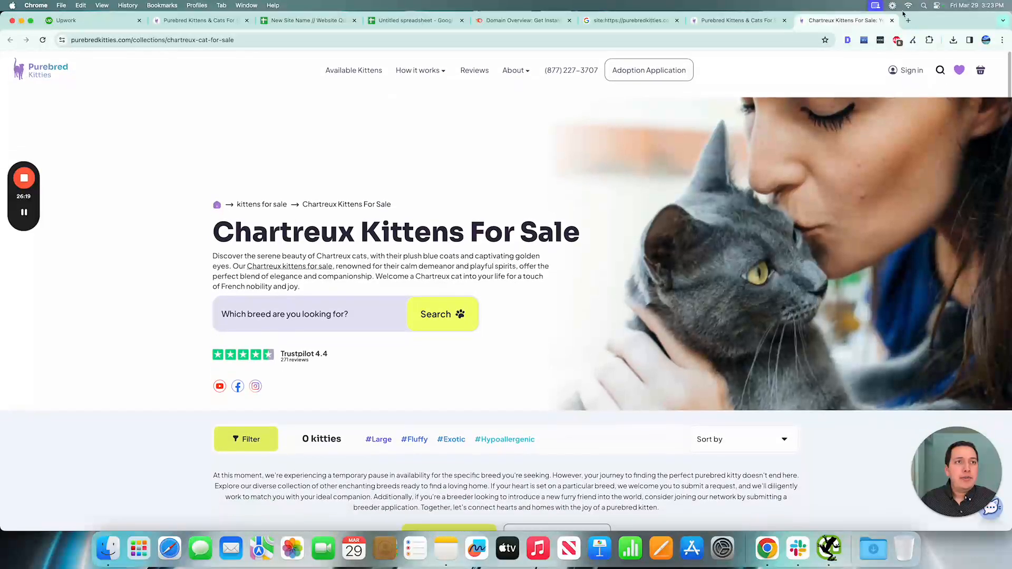
Close the collection page, switch to Screaming Frog, and review the Page Titles, Meta Description, H1, H2 and Content issues in the crawl overview.
key(super+w)
click(829, 548)
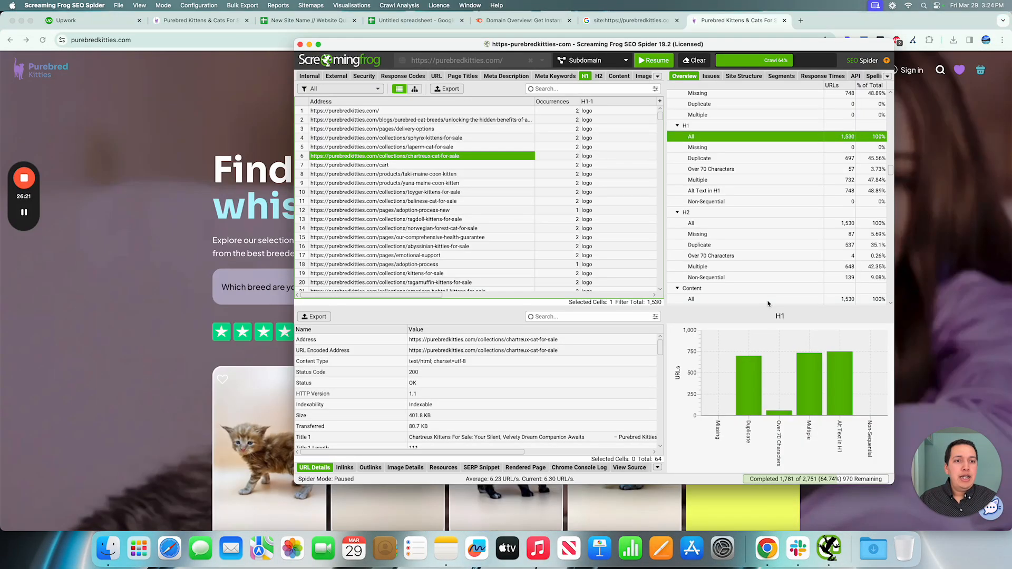
scroll(749, 134, down, 3)
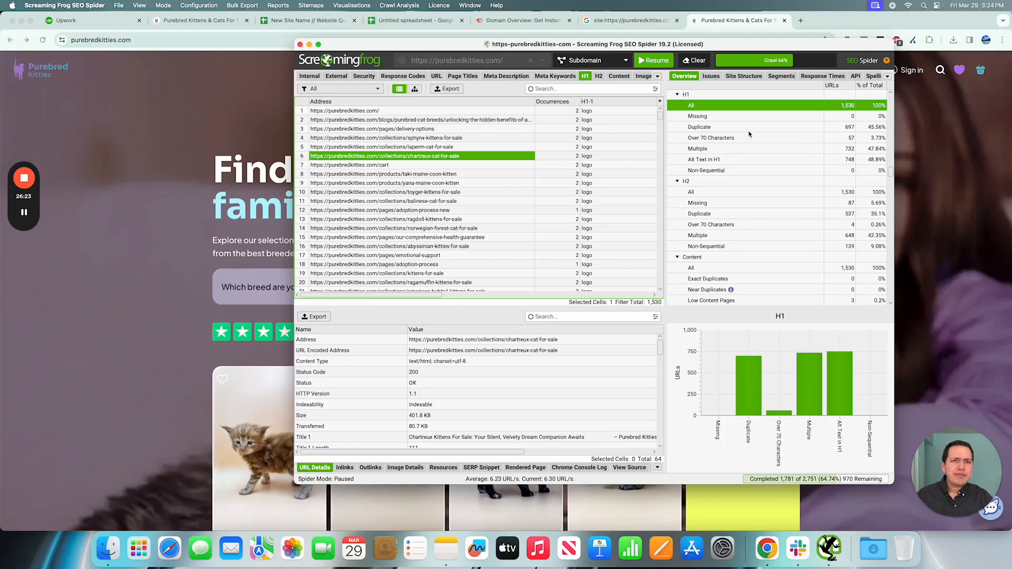
scroll(727, 172, up, 5)
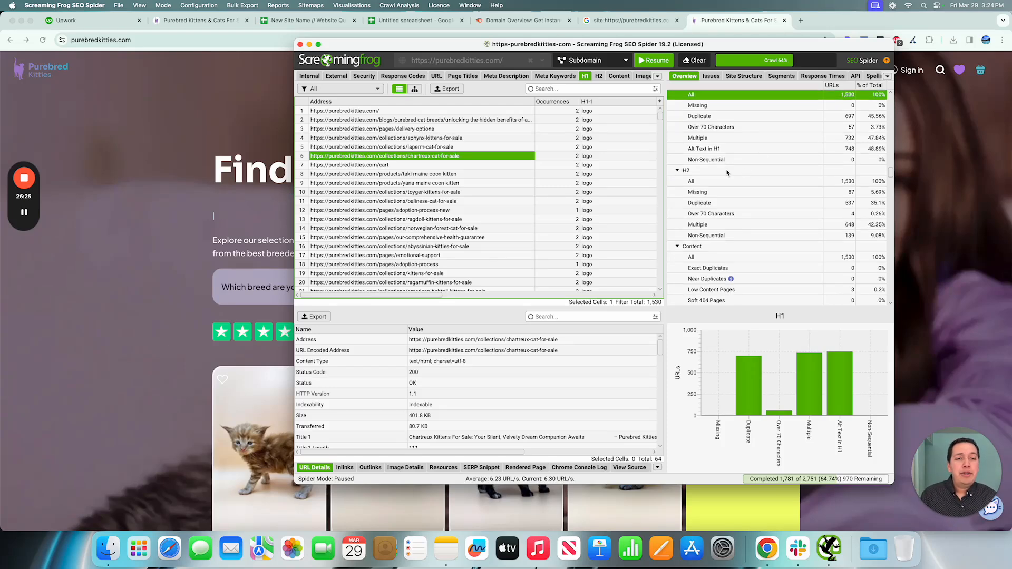
scroll(727, 172, up, 5)
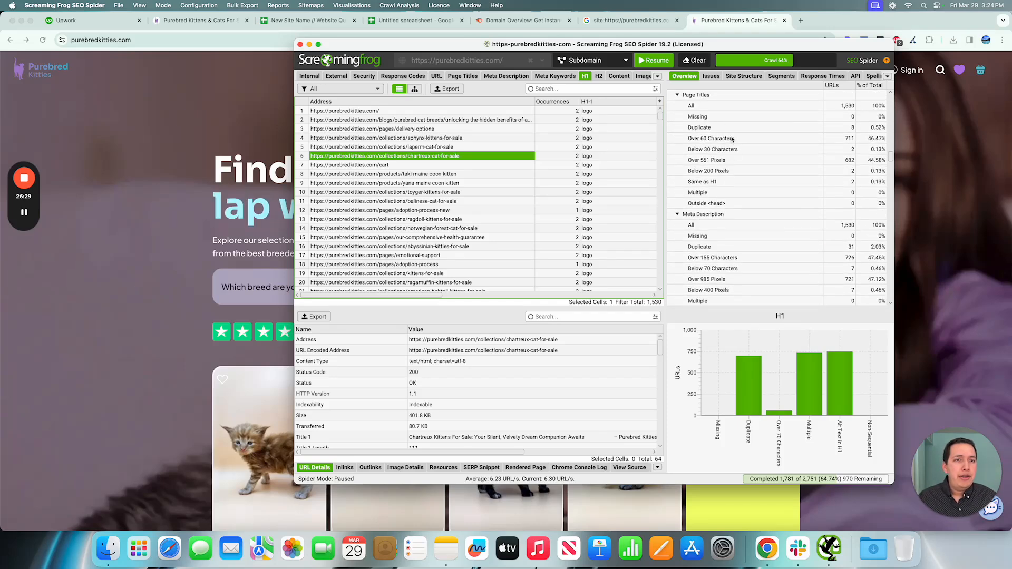
scroll(737, 145, up, 1)
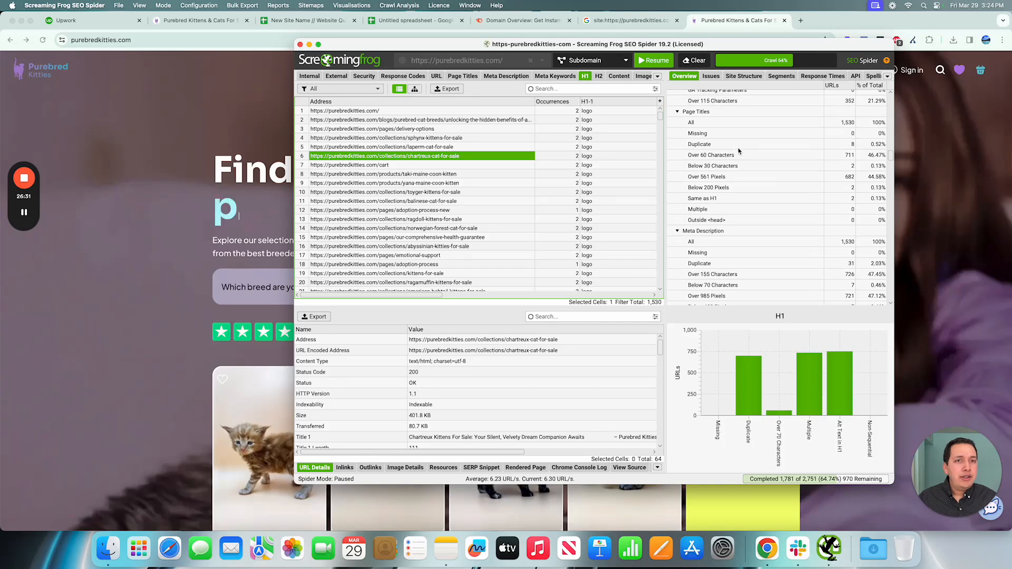
scroll(729, 240, down, 12)
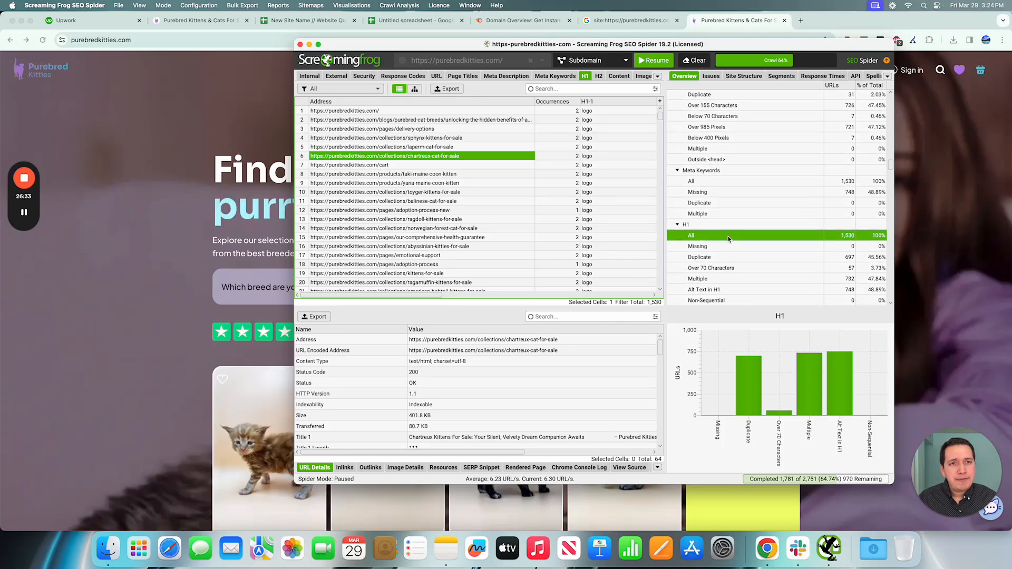
scroll(728, 239, up, 1)
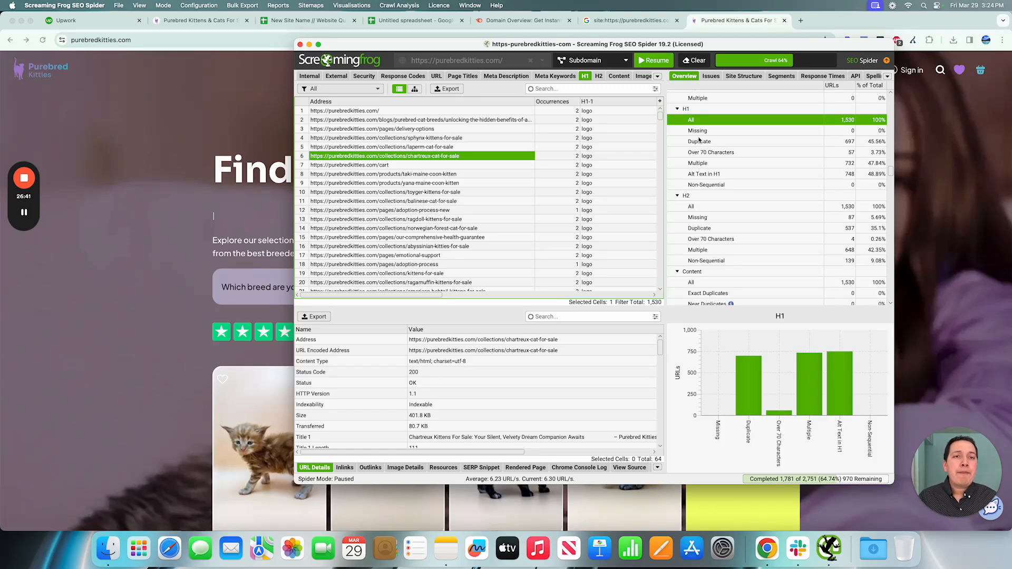
scroll(700, 146, down, 5)
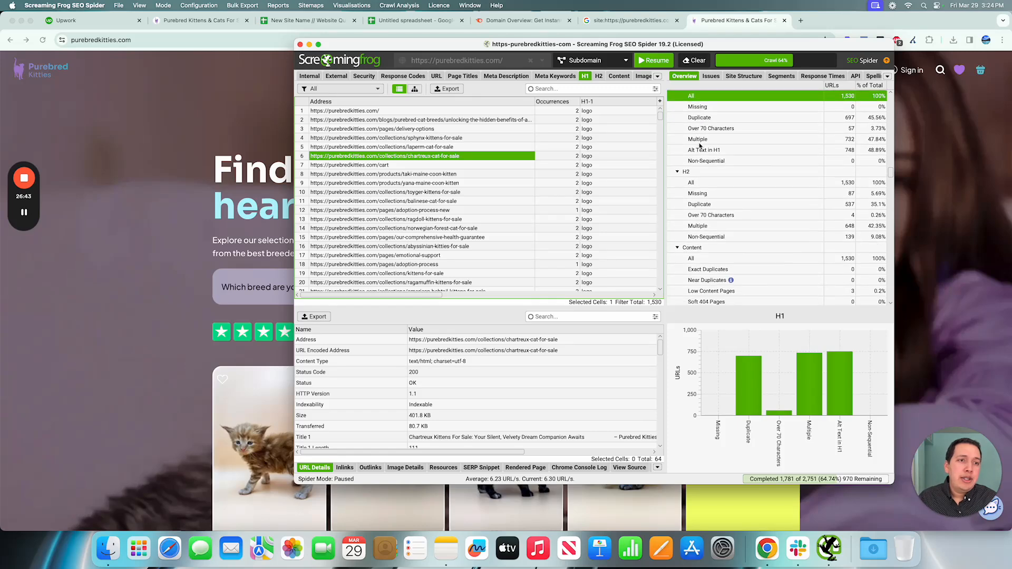
scroll(747, 227, up, 1)
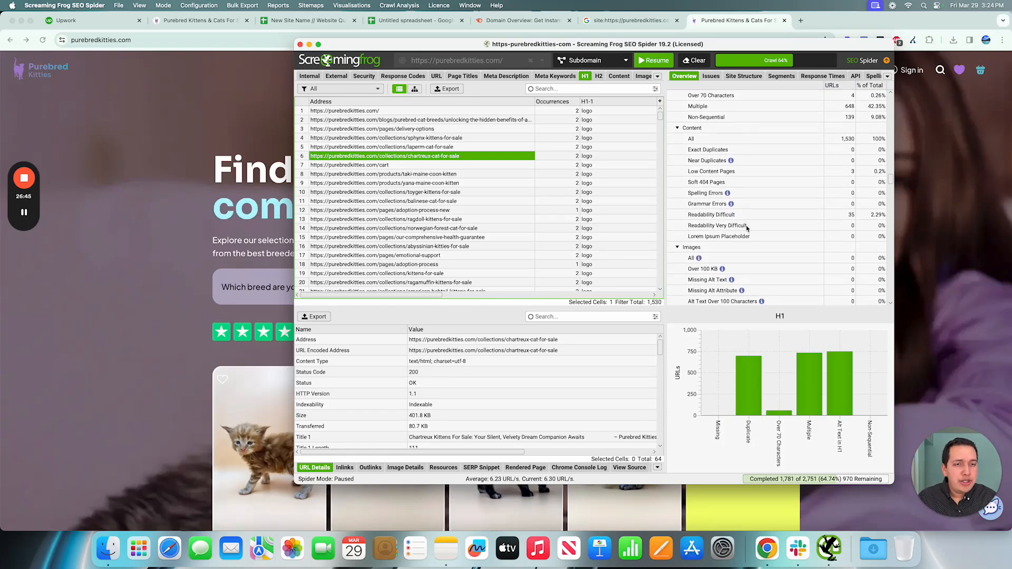
Switch to the site's homepage in Chrome and examine its section headings down to "Adoption process", highlighting "Pawsome reviews".
click(98, 172)
scroll(132, 174, down, 10)
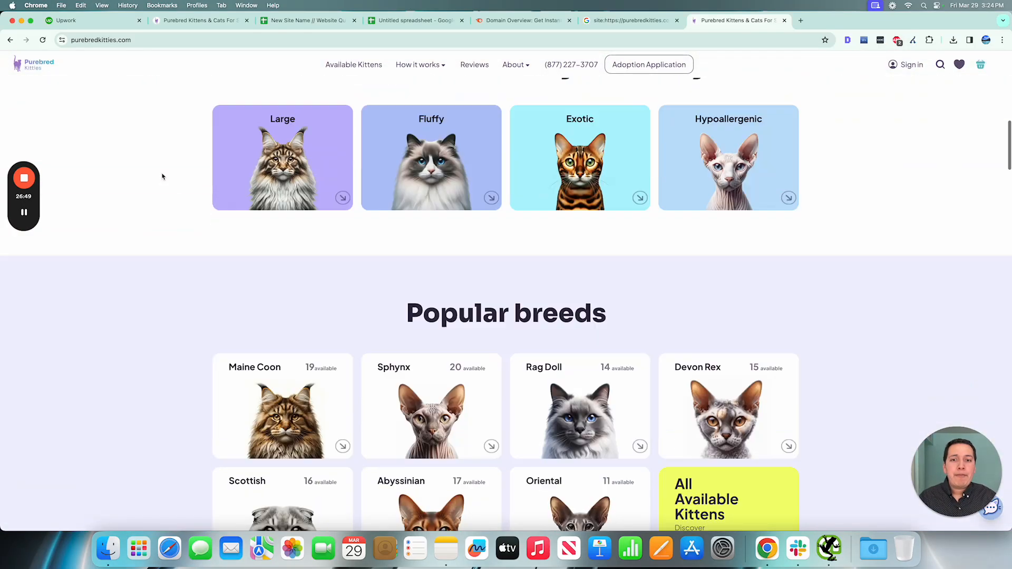
scroll(163, 177, down, 4)
scroll(301, 315, down, 10)
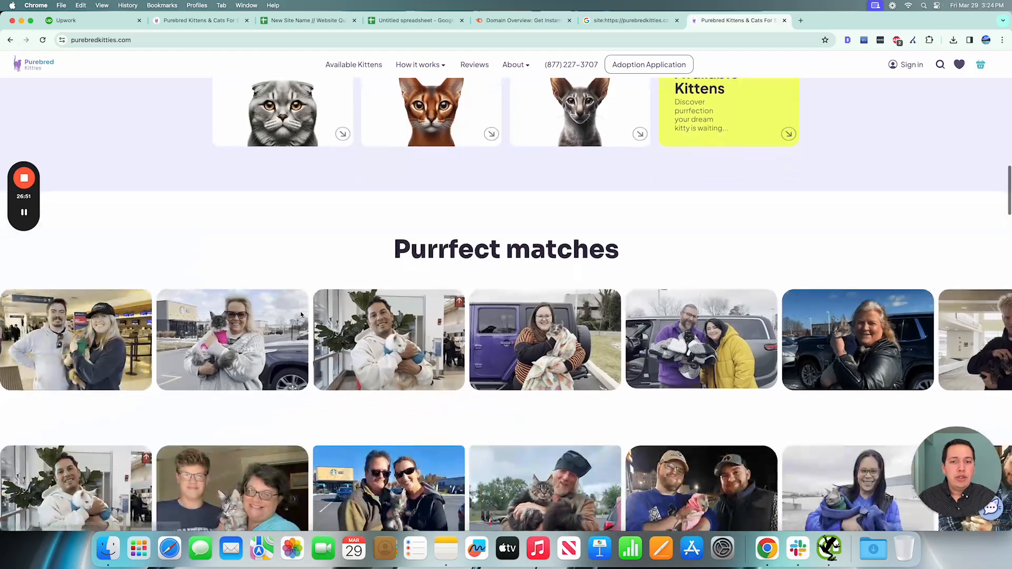
scroll(554, 411, down, 3)
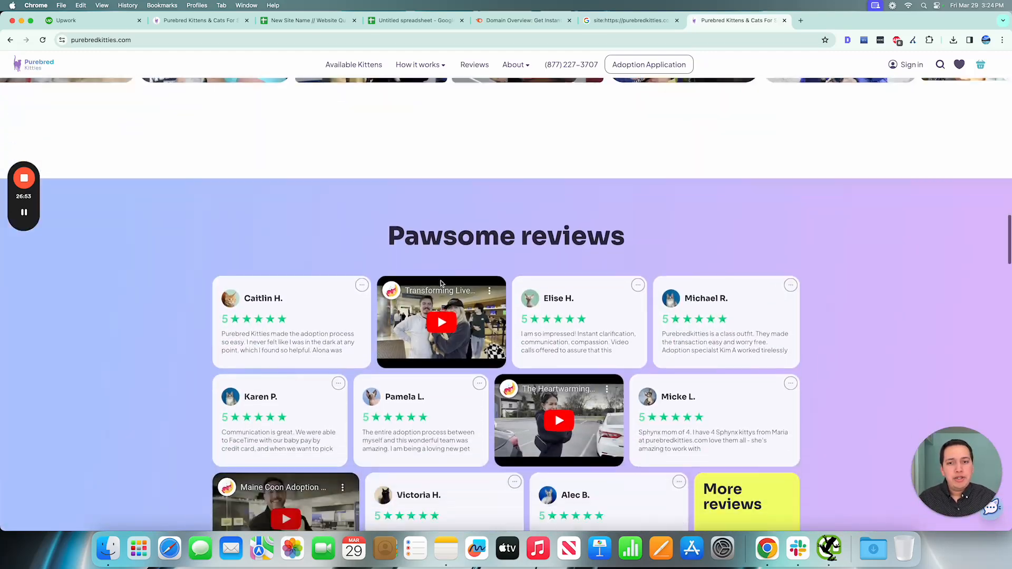
triple_click(779, 184)
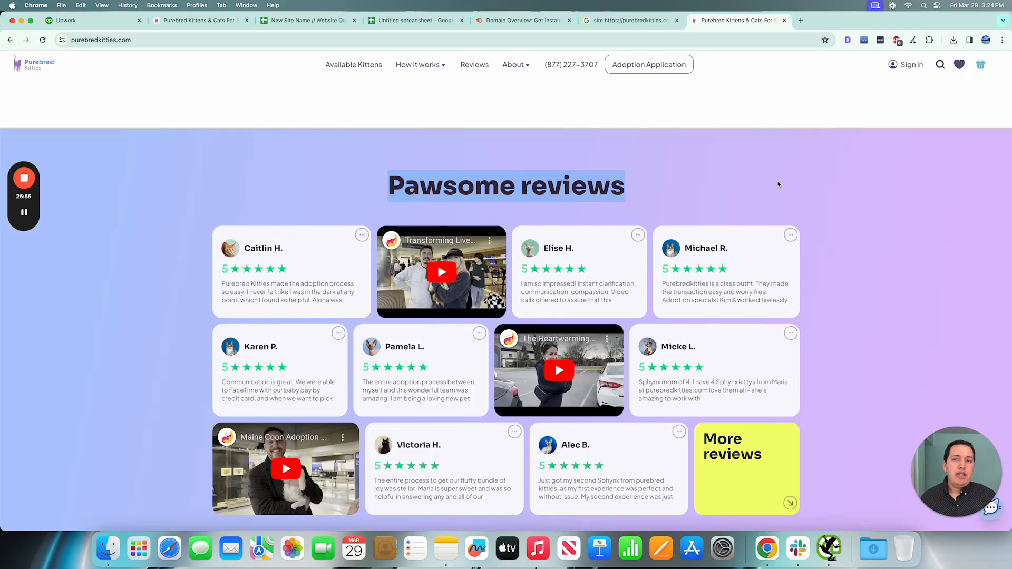
scroll(532, 455, down, 5)
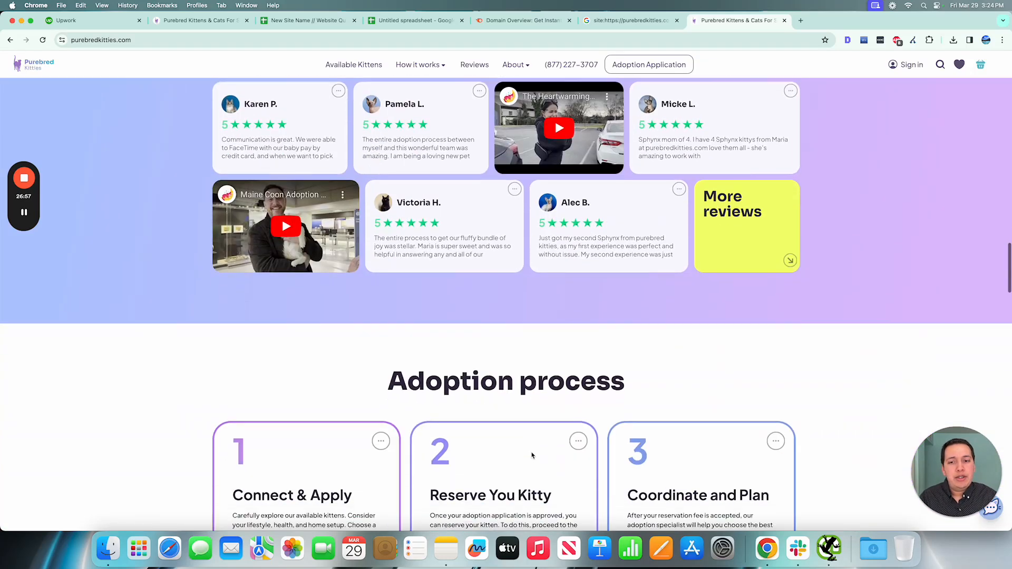
Highlight the "Adoption process" heading on the homepage, then clear the highlight.
scroll(532, 455, down, 2)
triple_click(707, 272)
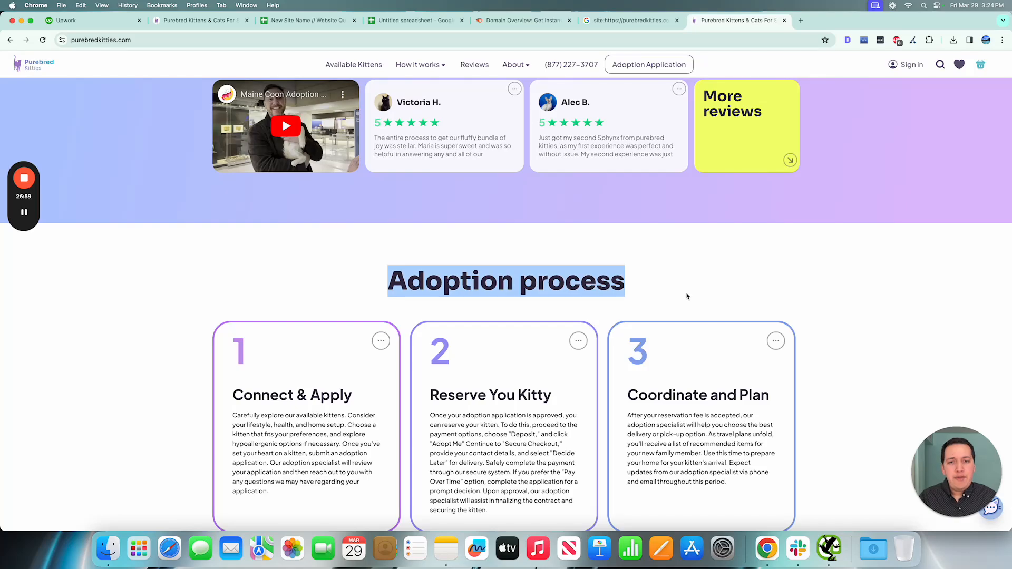
click(705, 277)
Review the homepage's section headings again from the banner down to "Adoption process".
scroll(707, 274, up, 15)
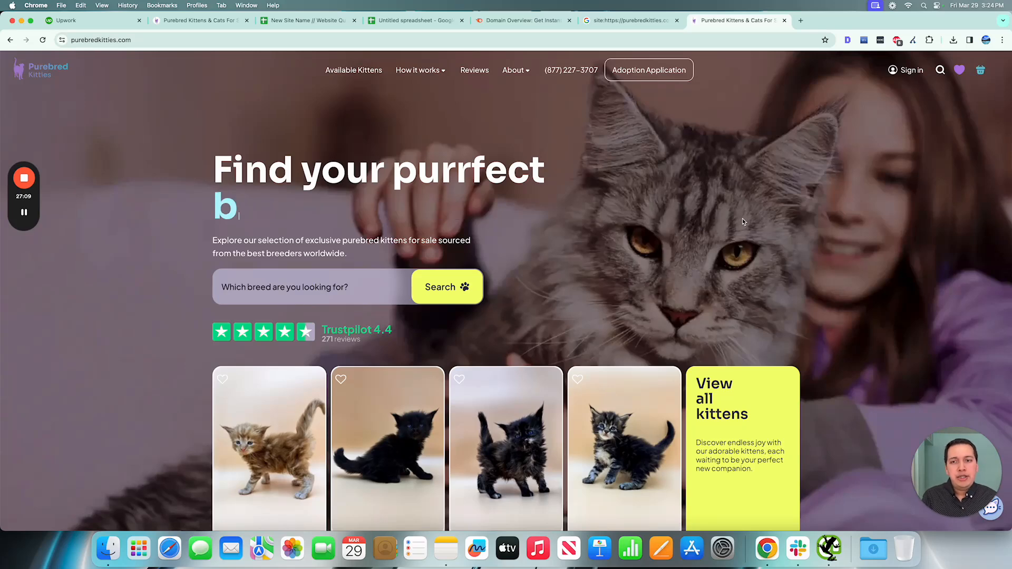
scroll(738, 206, down, 3)
scroll(735, 191, down, 15)
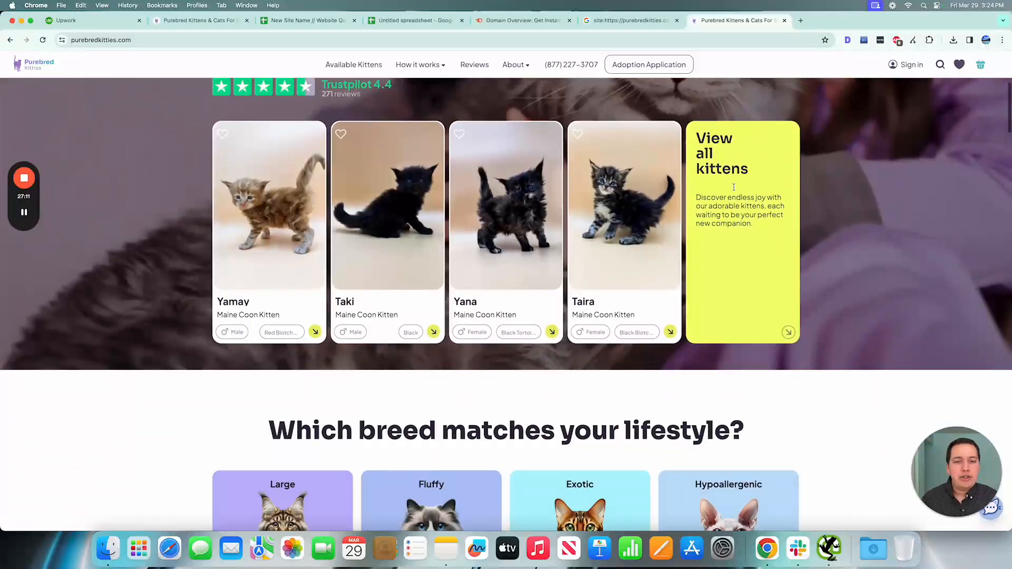
scroll(749, 222, down, 10)
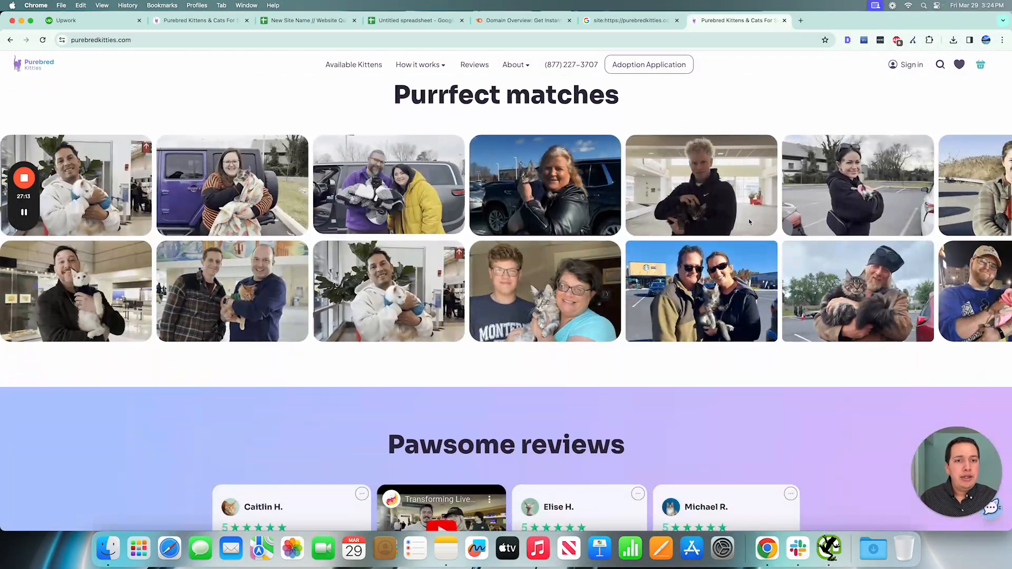
scroll(834, 305, up, 5)
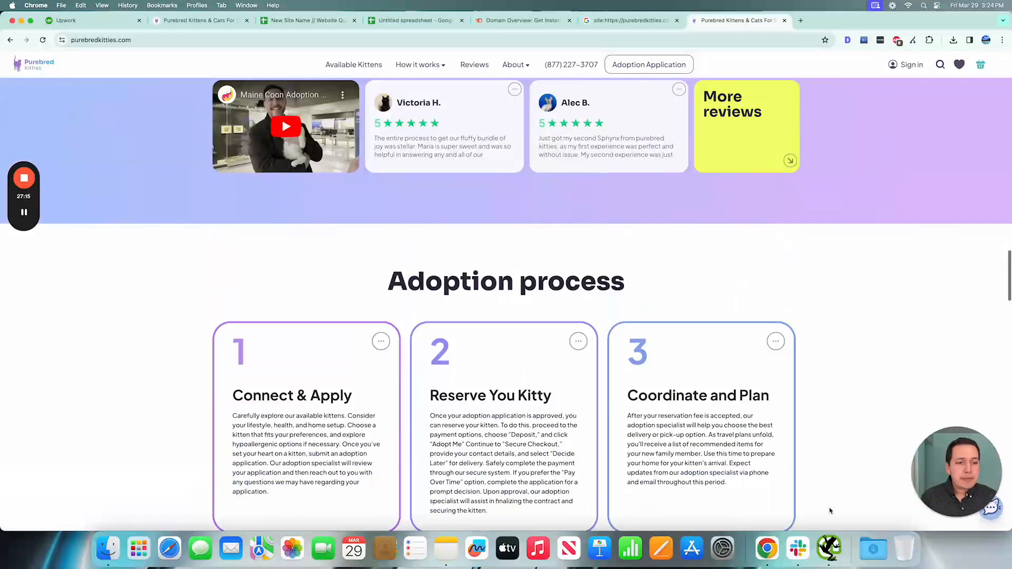
Switch to Screaming Frog, check the Content issues in the crawl overview, and list all crawled images.
click(828, 549)
scroll(780, 226, down, 5)
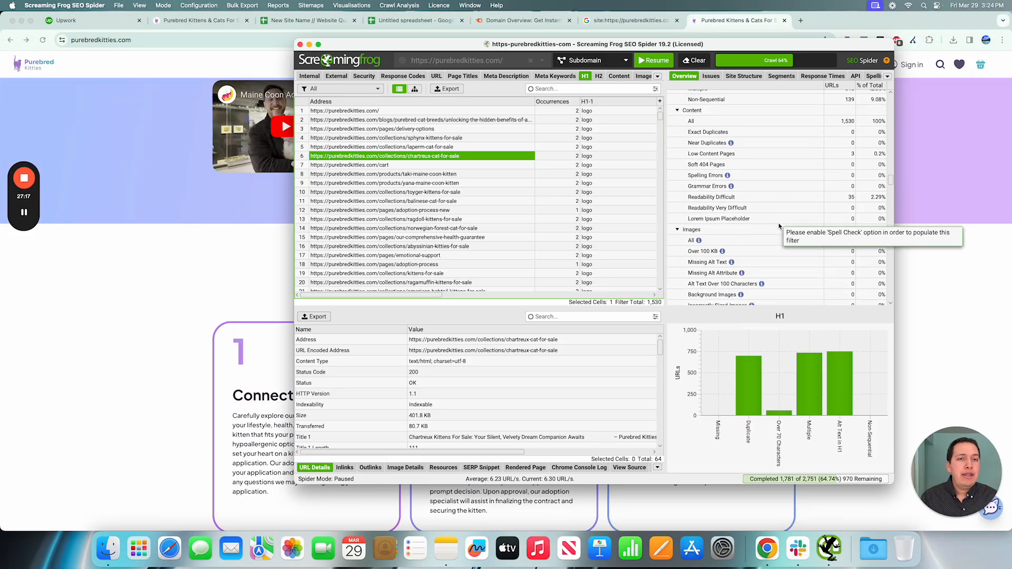
scroll(775, 190, up, 1)
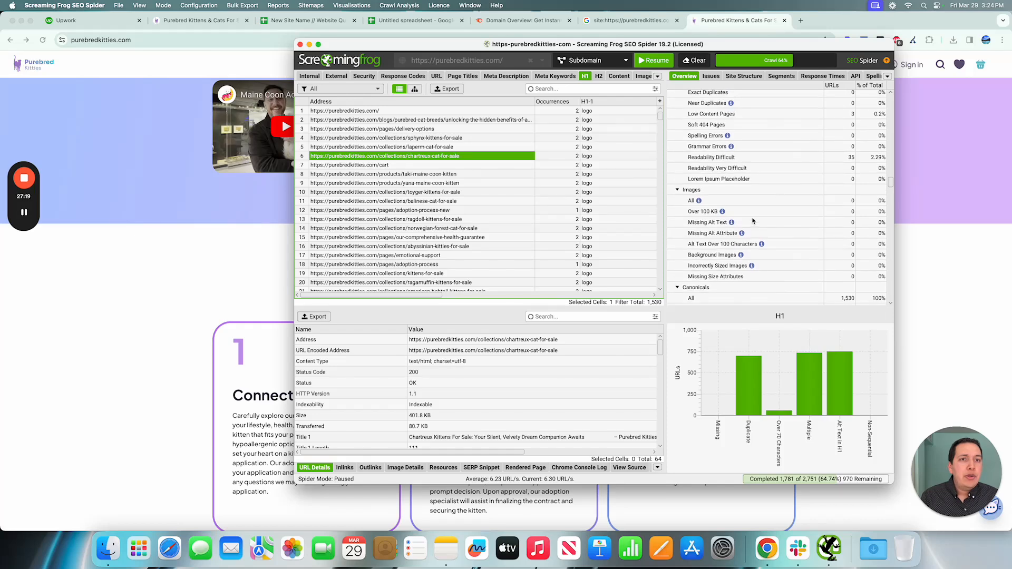
click(747, 205)
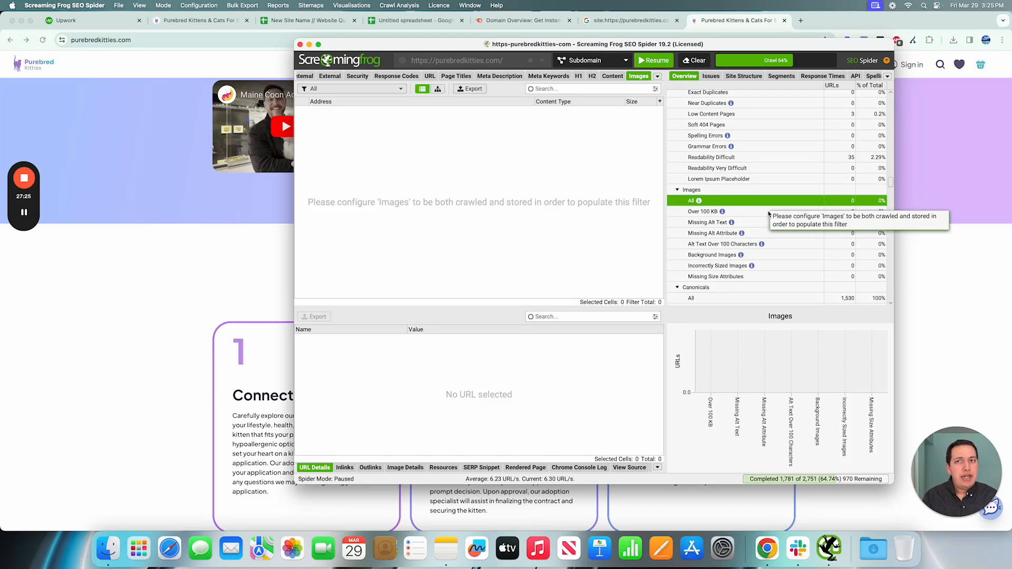
Check the Images crawl and store options in the Spider crawl configuration, then cancel without changes.
click(205, 5)
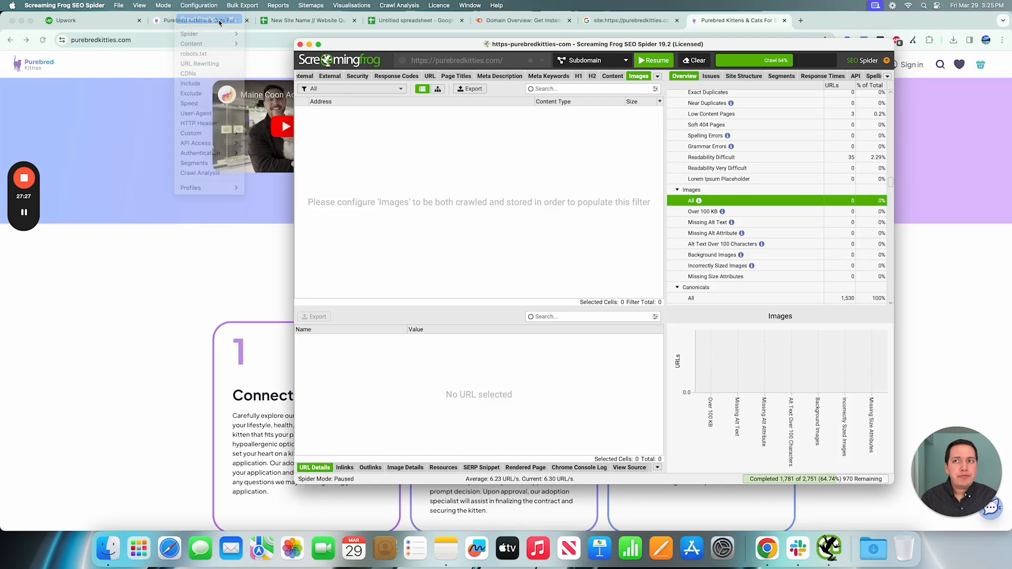
click(220, 21)
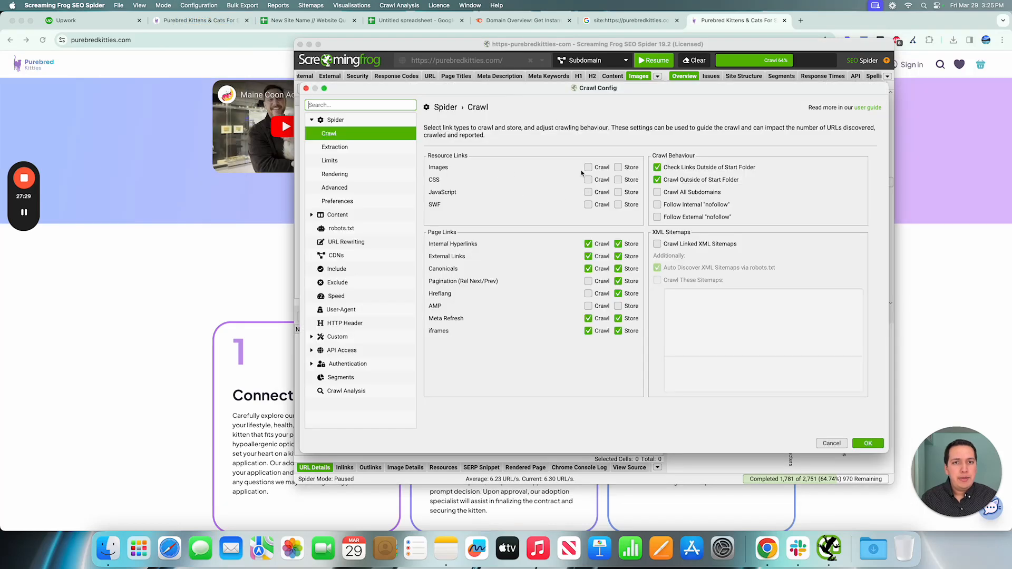
click(831, 442)
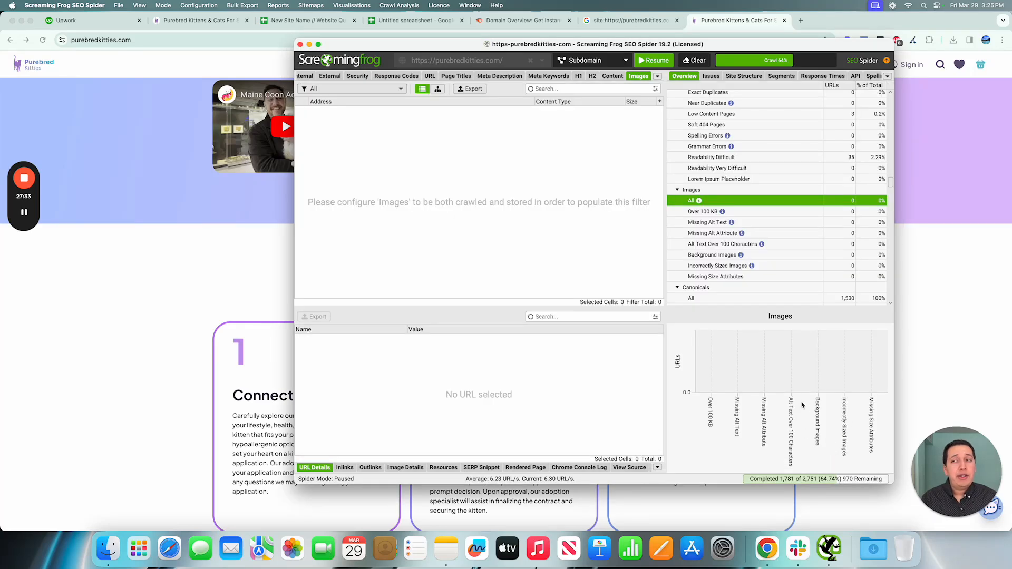
Examine the Images issue filters in the crawl overview, from Over 100 KB to Missing Size Attributes.
scroll(804, 276, down, 15)
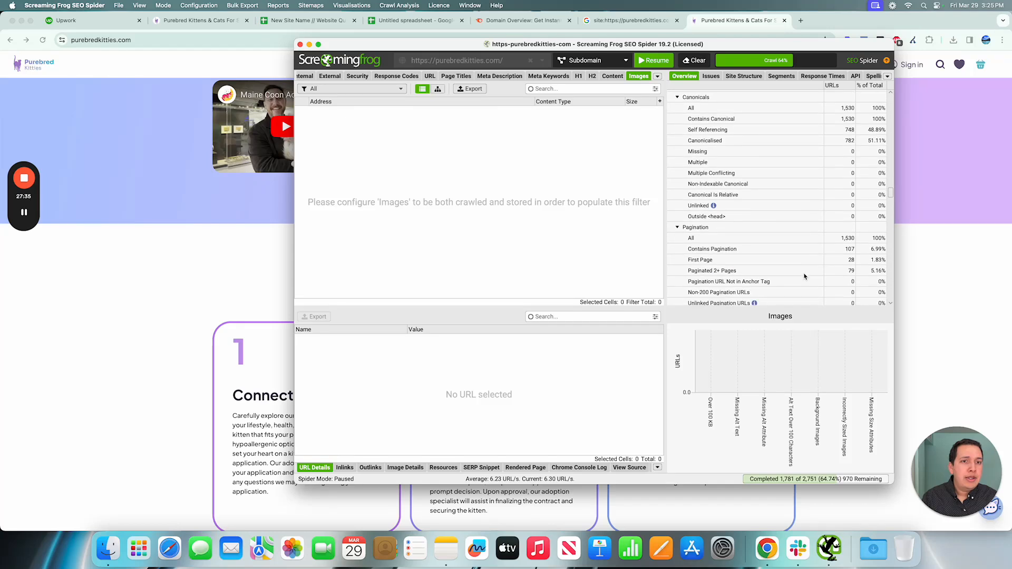
scroll(804, 276, up, 10)
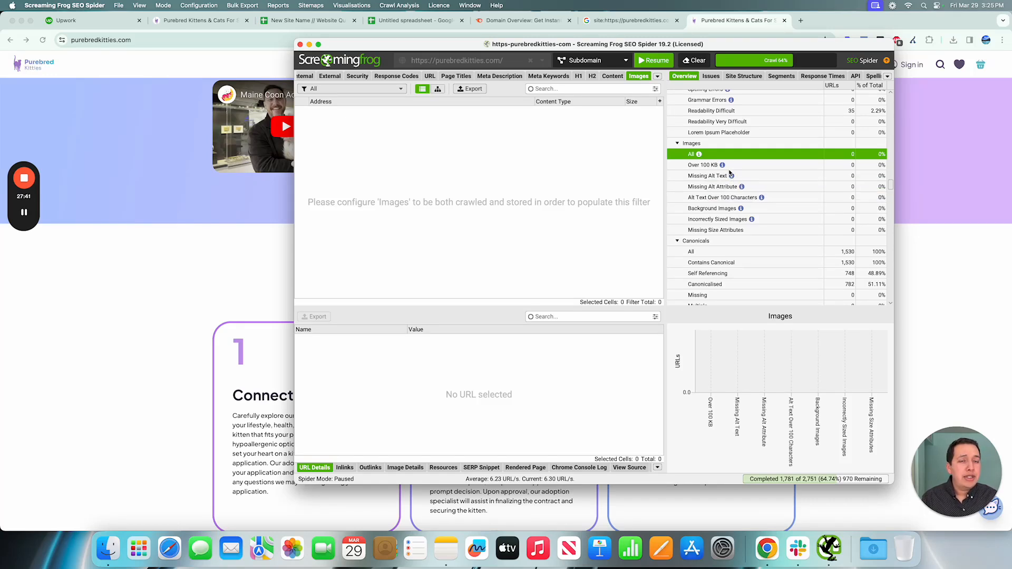
mouse_move(725, 167)
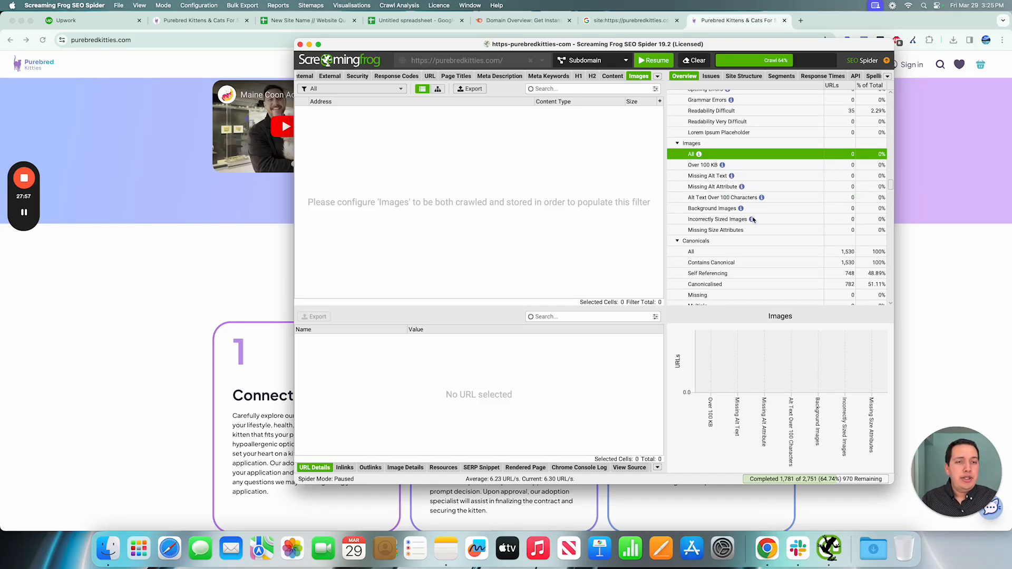
mouse_move(755, 222)
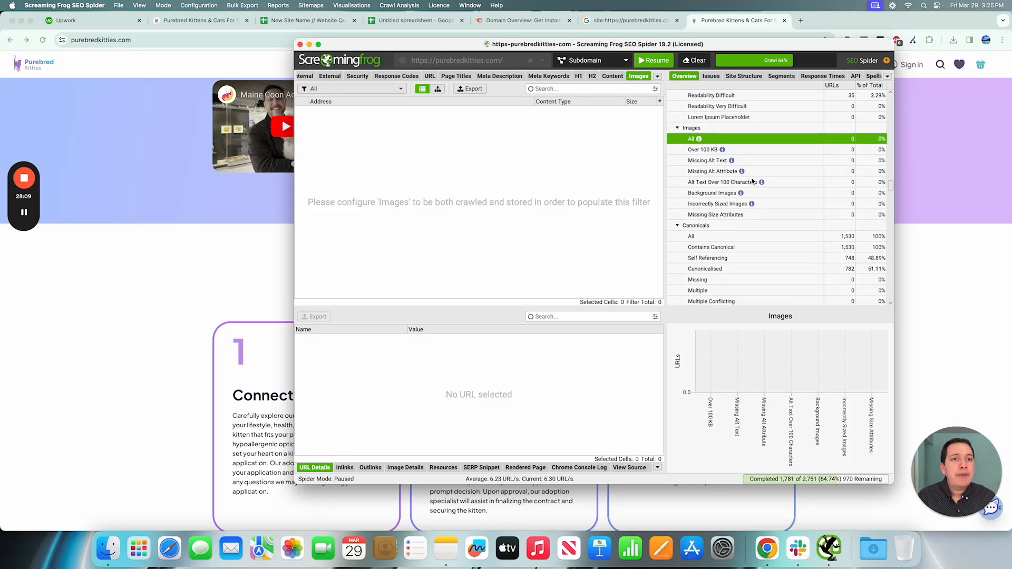
scroll(753, 181, down, 3)
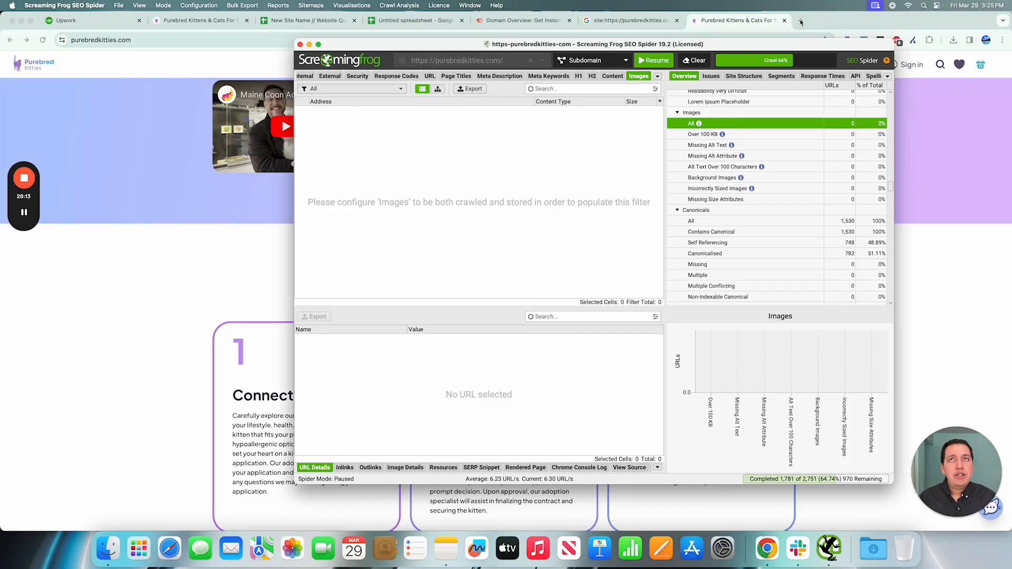
Review the Canonicals and Pagination sections of the crawl overview.
scroll(777, 274, down, 15)
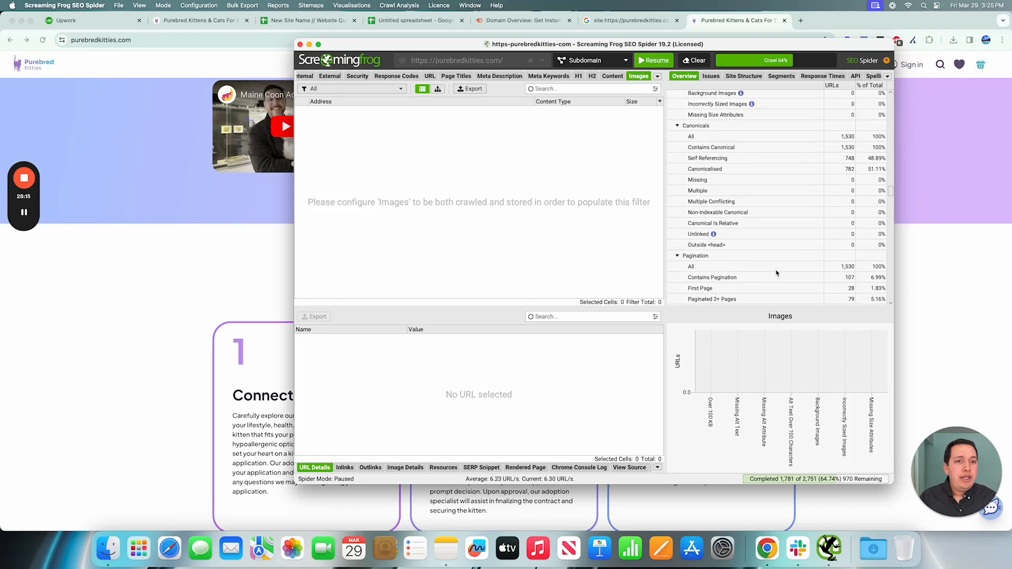
scroll(776, 273, down, 5)
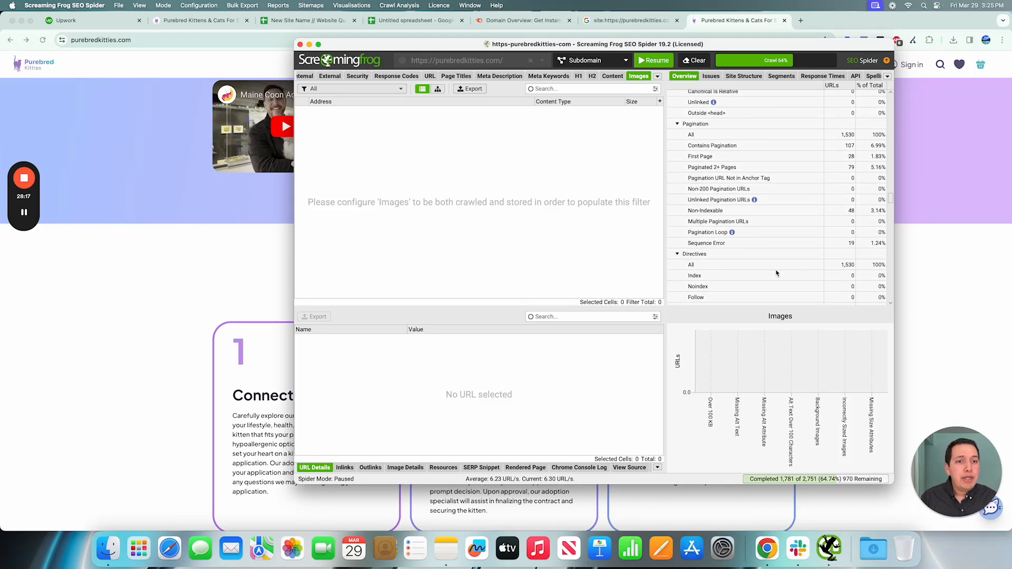
scroll(777, 269, down, 1)
Switch to the homepage in Chrome and look back through its sections up to the banner.
click(144, 154)
scroll(459, 319, up, 10)
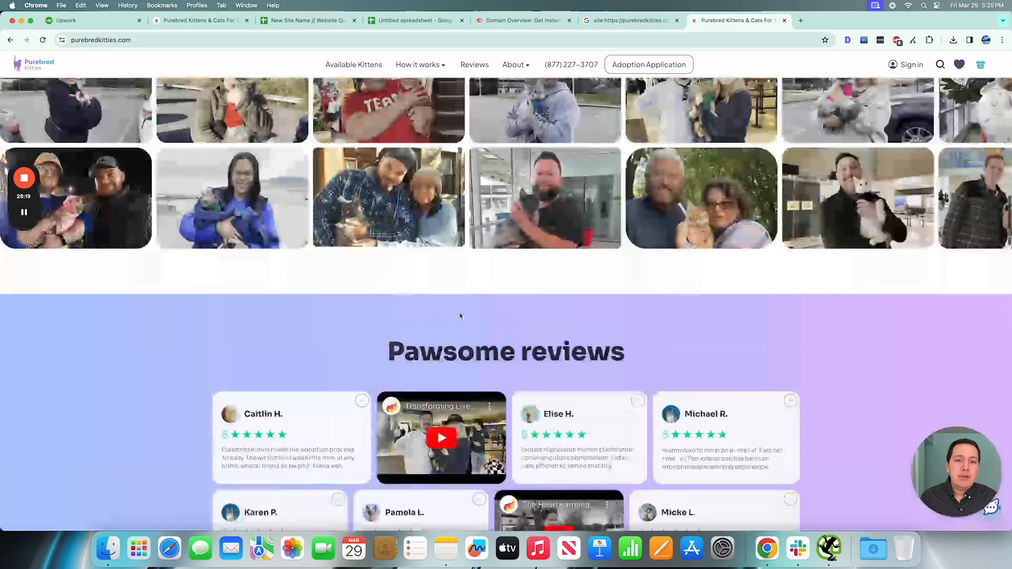
scroll(563, 226, up, 10)
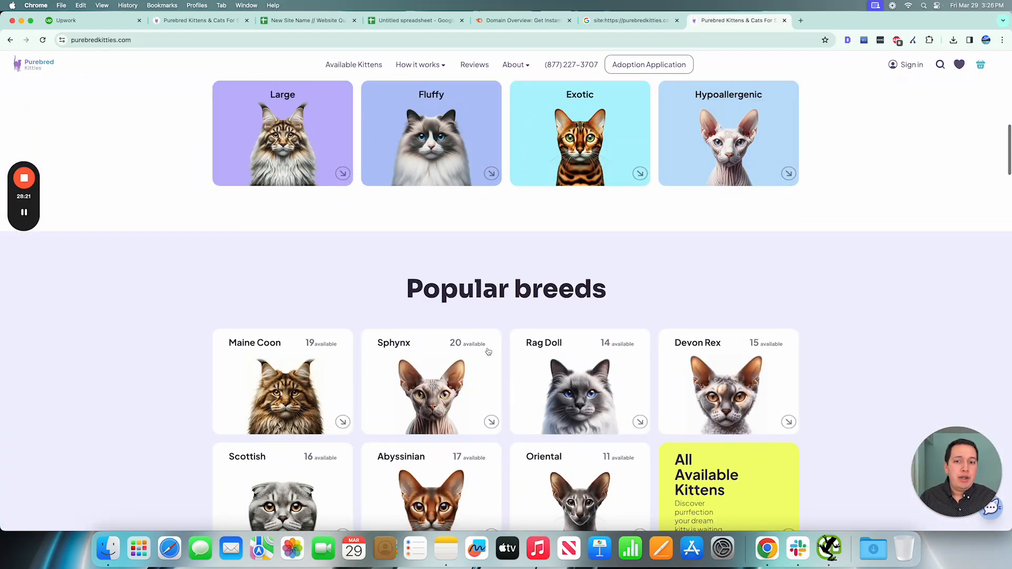
scroll(703, 219, up, 10)
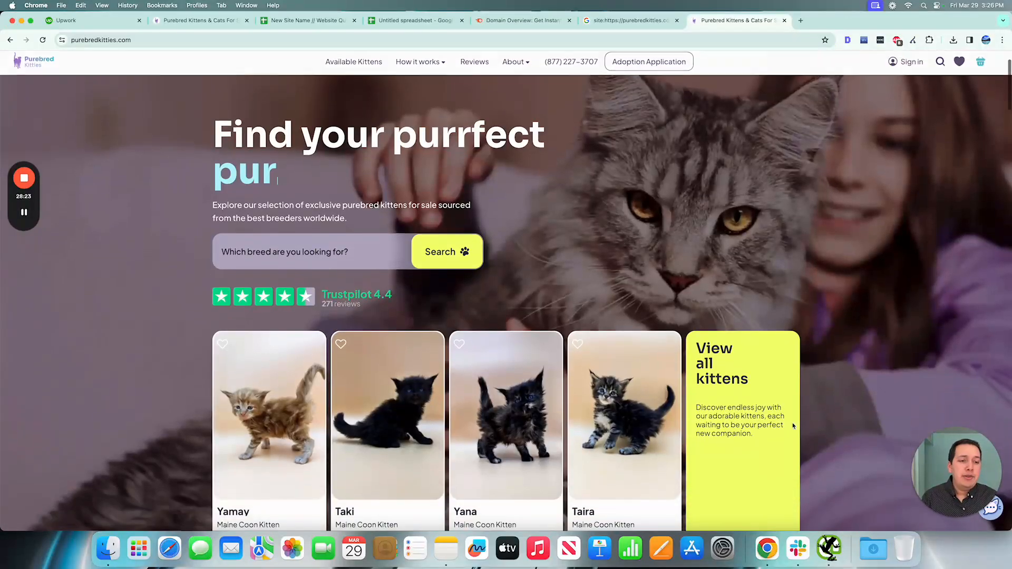
Switch to Screaming Frog, review the Directives, Hreflang and Links sections of the crawl overview, and return to its Summary.
click(829, 548)
scroll(738, 237, down, 15)
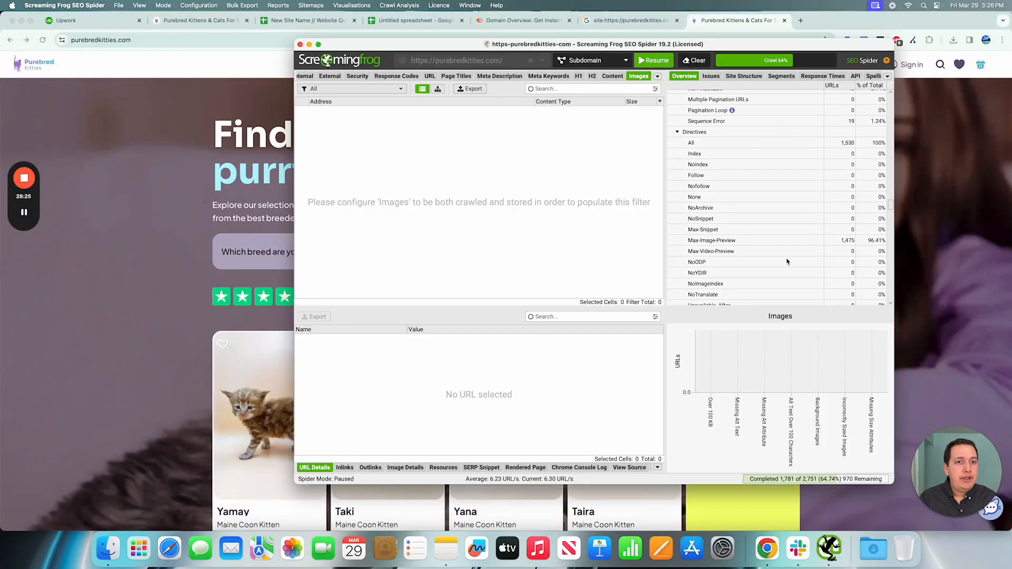
scroll(787, 262, down, 5)
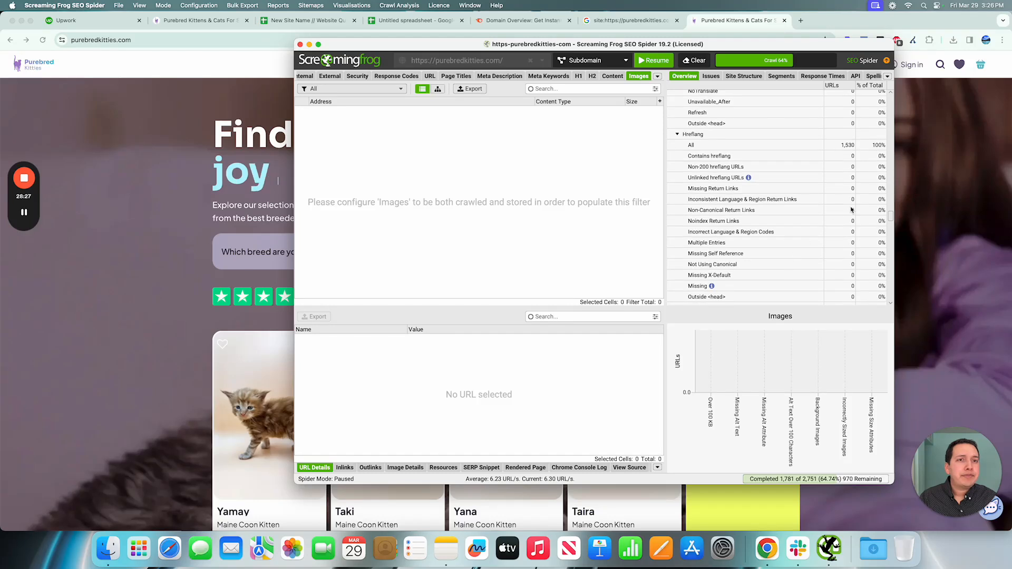
scroll(852, 209, down, 10)
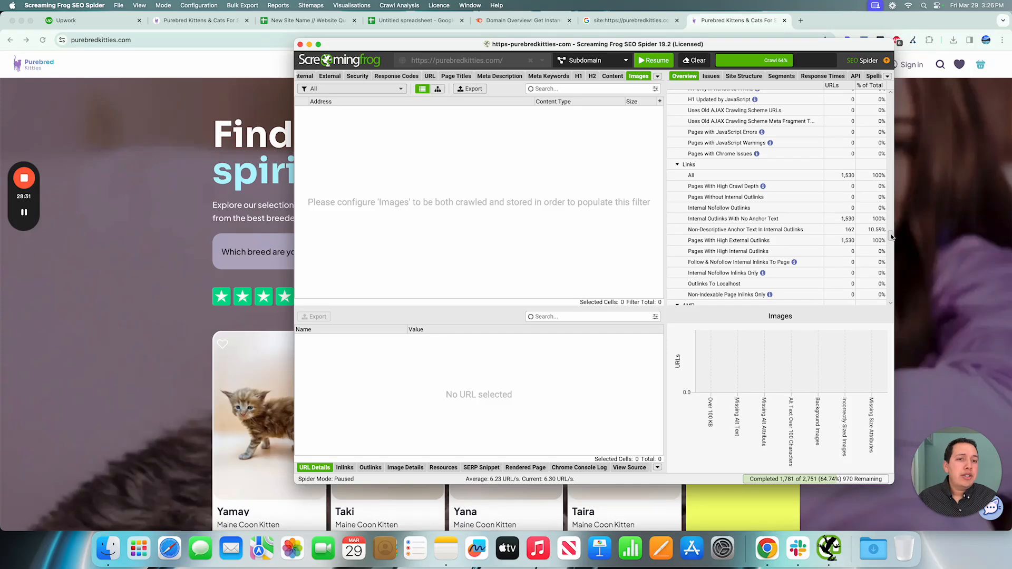
drag(891, 237, 876, 44)
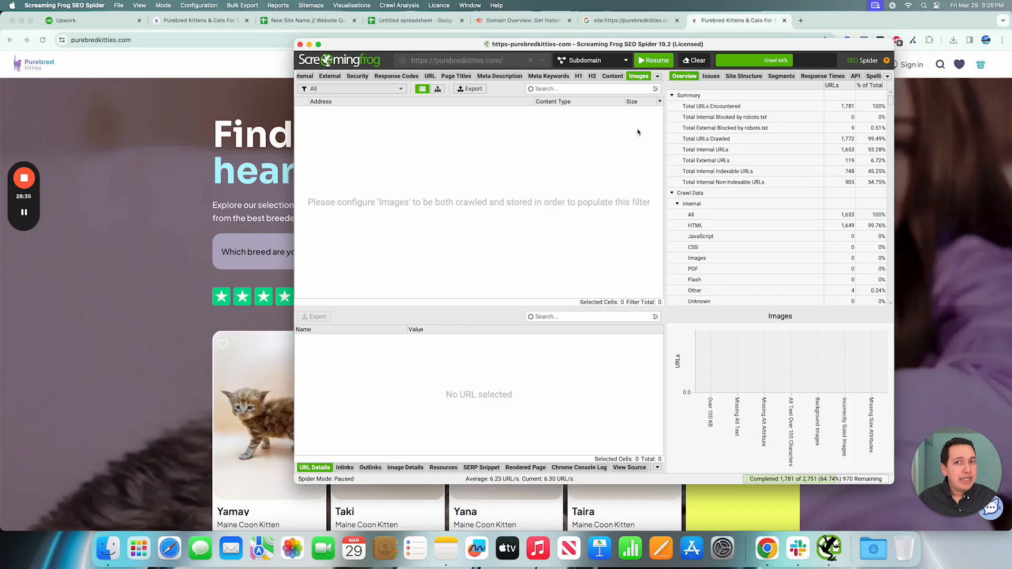
List all internal URLs of the crawl and select the homepage's row.
click(311, 76)
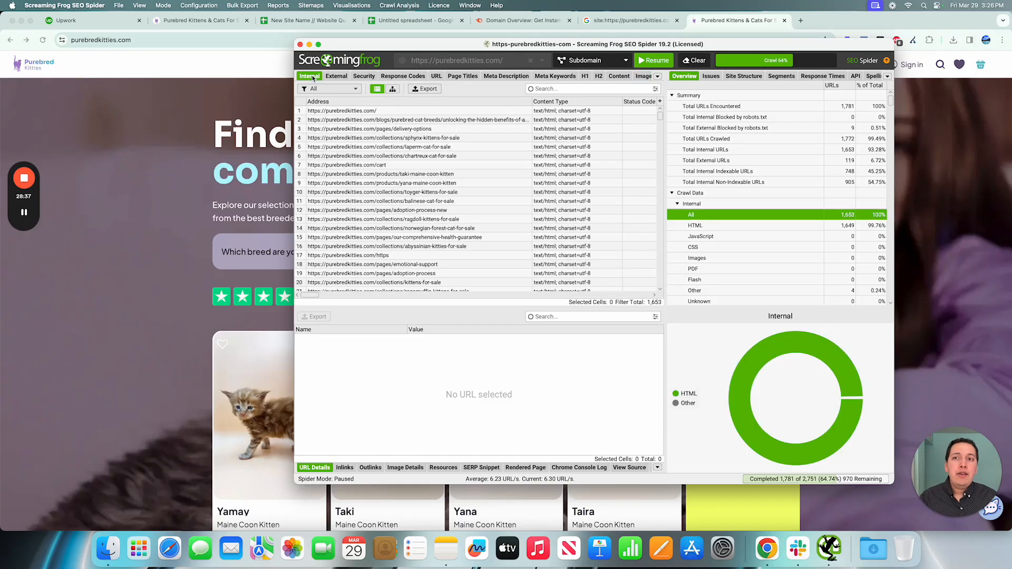
click(505, 112)
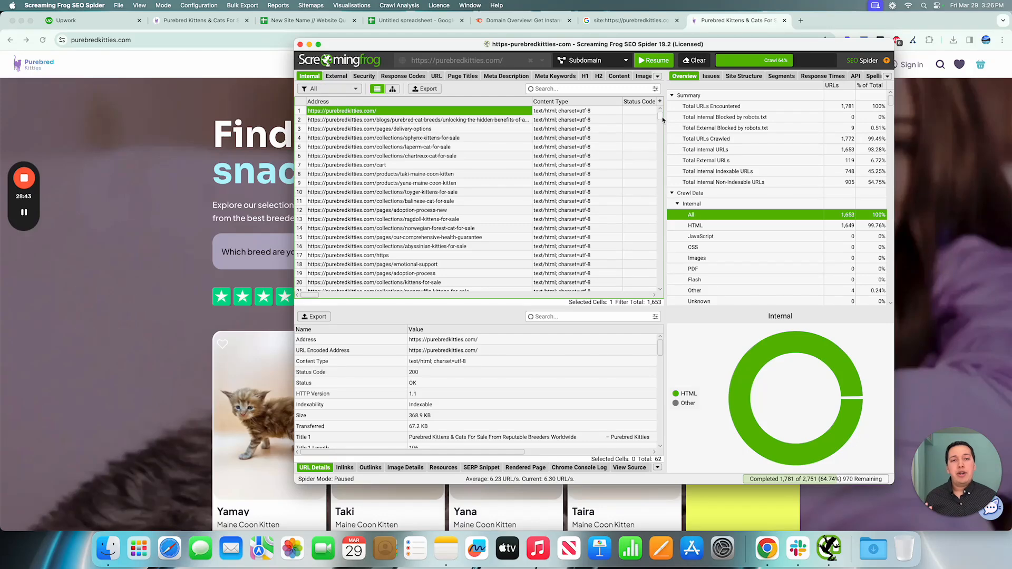
scroll(595, 173, down, 1)
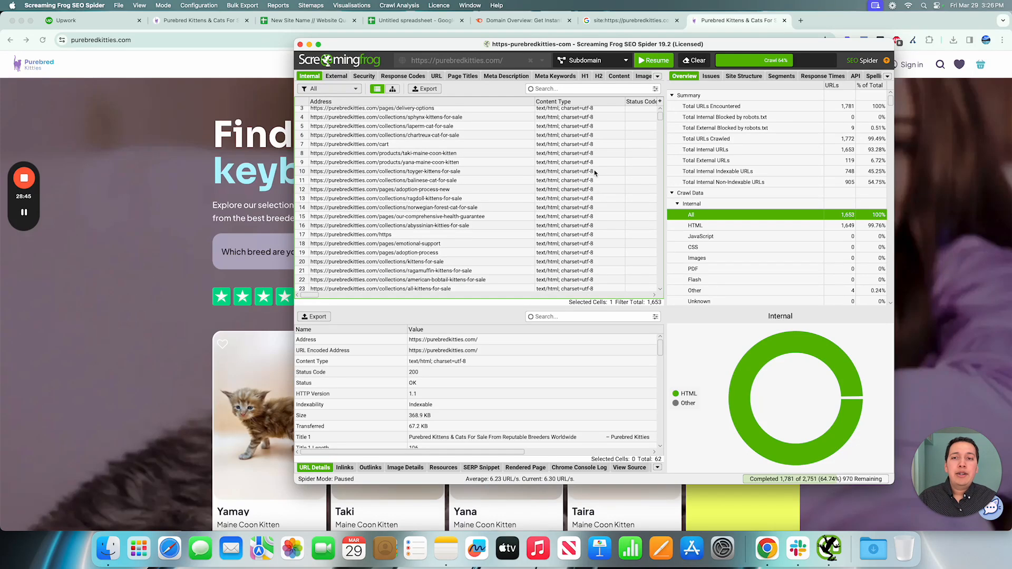
scroll(580, 184, up, 1)
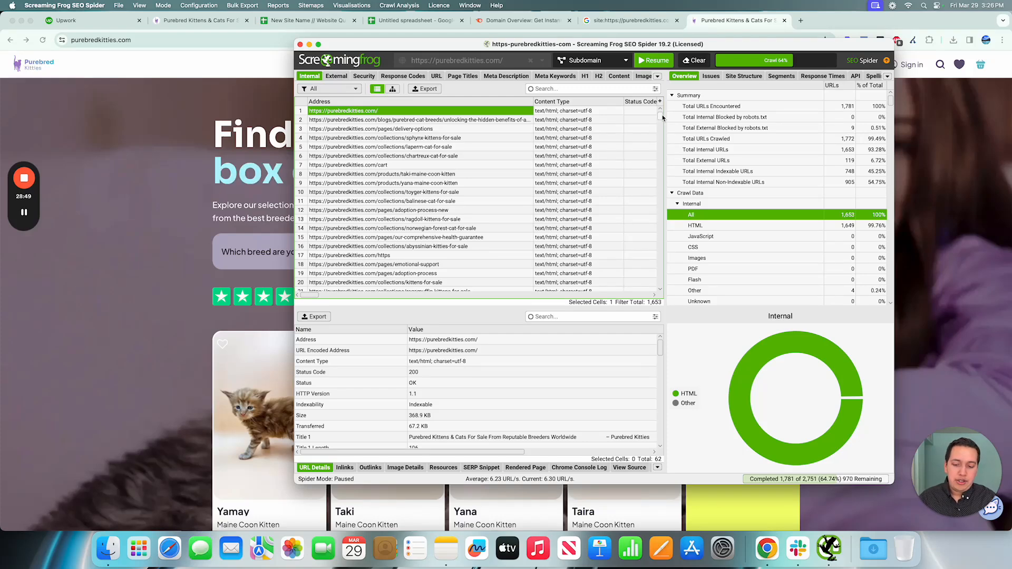
Try to extend the selection from the homepage down the internal URL list, then select only the delivery-options page.
key(shift+Down)
key(shift+Down)
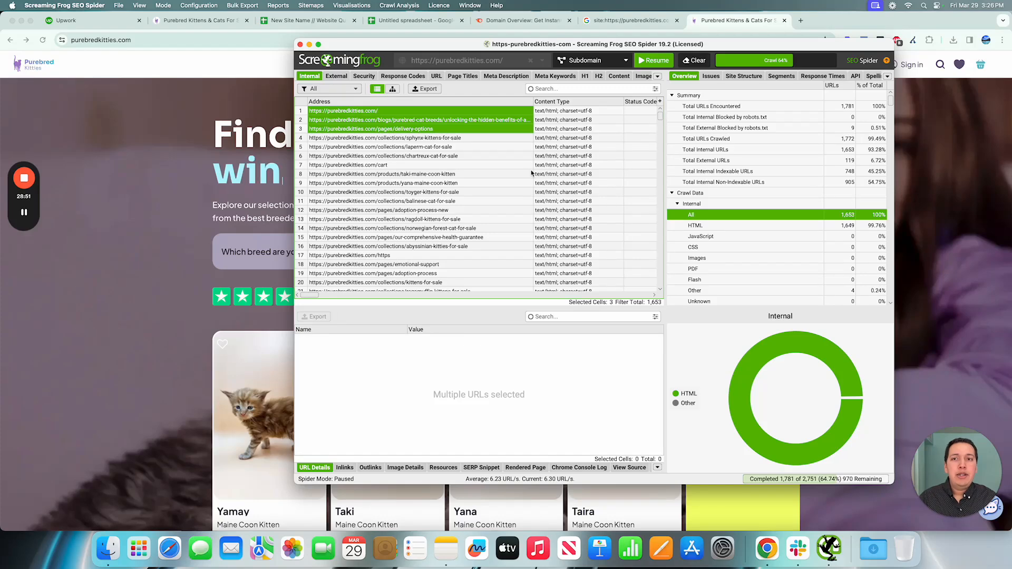
scroll(531, 173, down, 5)
scroll(508, 178, up, 5)
click(463, 128)
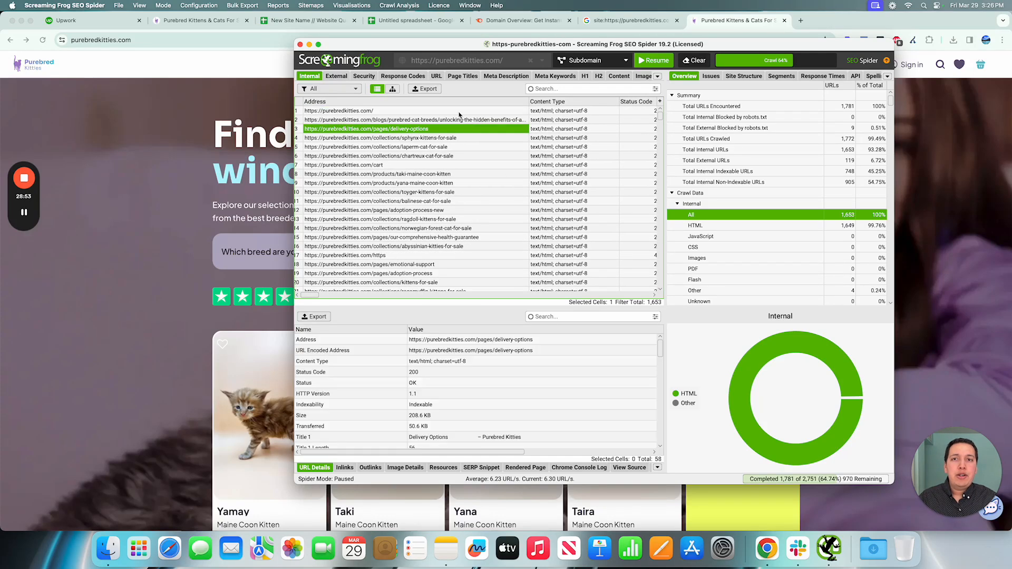
Select all internal URLs from the homepage through the last row of the list.
click(457, 111)
drag(660, 117, 655, 297)
shift+click(453, 287)
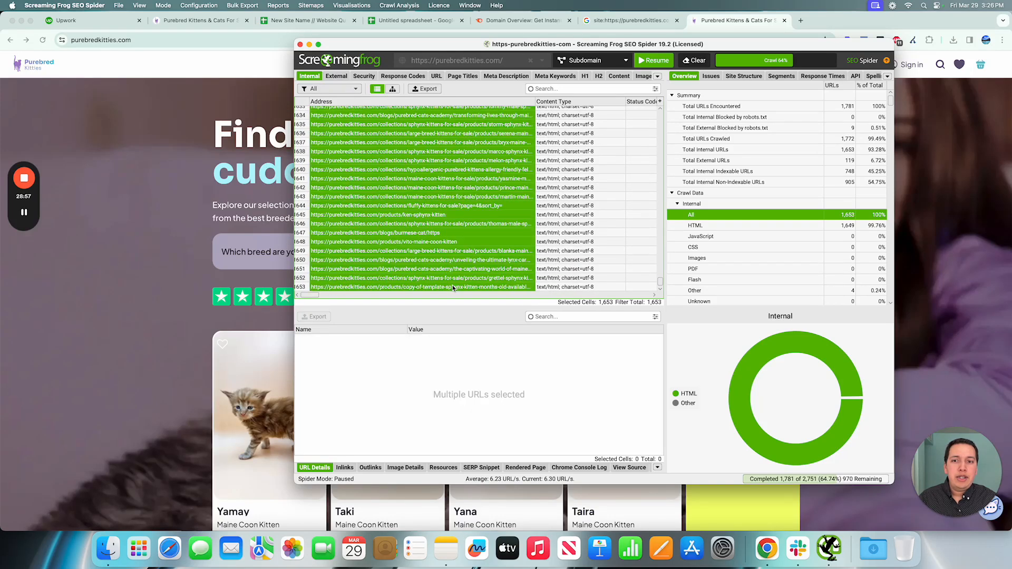
Try selecting the internal URLs from the last row back up to the first, then select only the homepage.
click(463, 196)
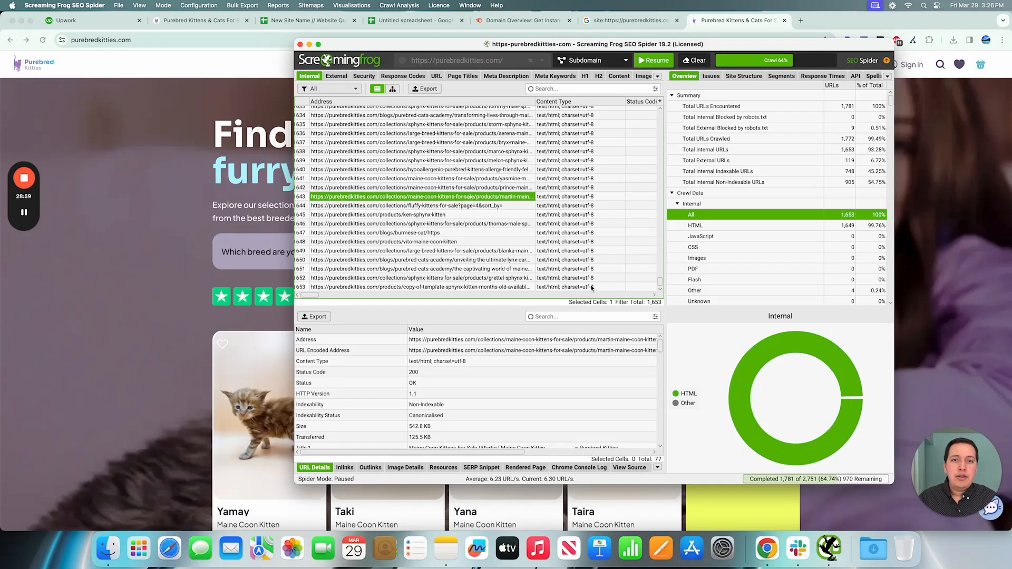
click(524, 288)
drag(660, 283, 658, 98)
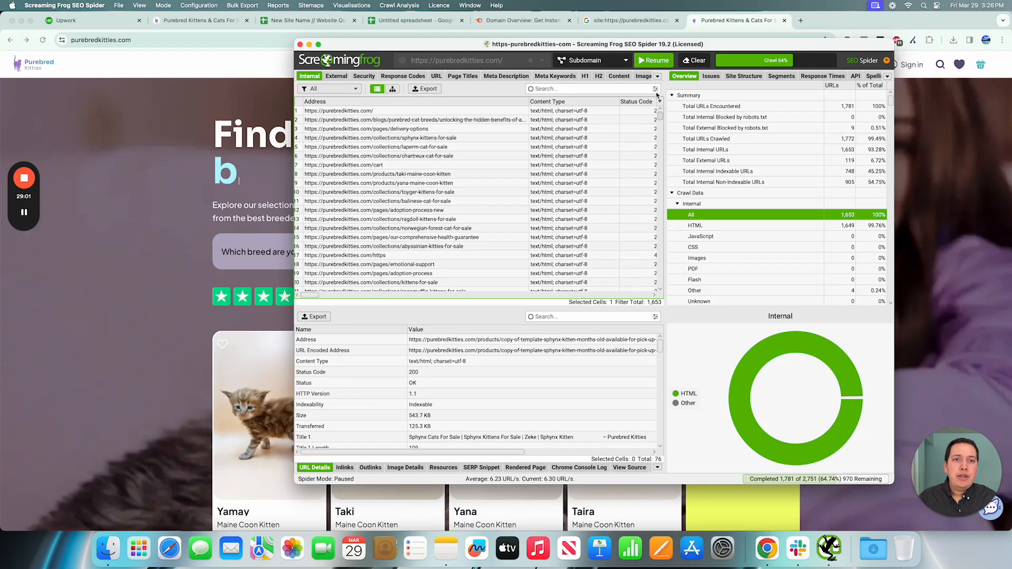
shift+click(509, 112)
click(510, 115)
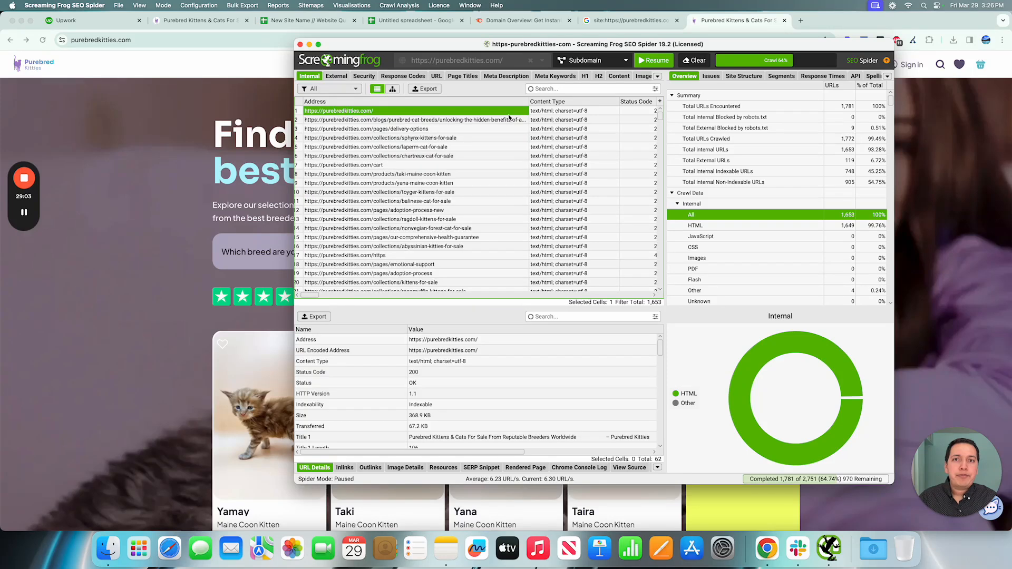
Switch to the untitled spreadsheet in Chrome, head column A "URLs" and paste the copied internal URLs from A2 down.
click(174, 195)
key(super+t)
key(super+w)
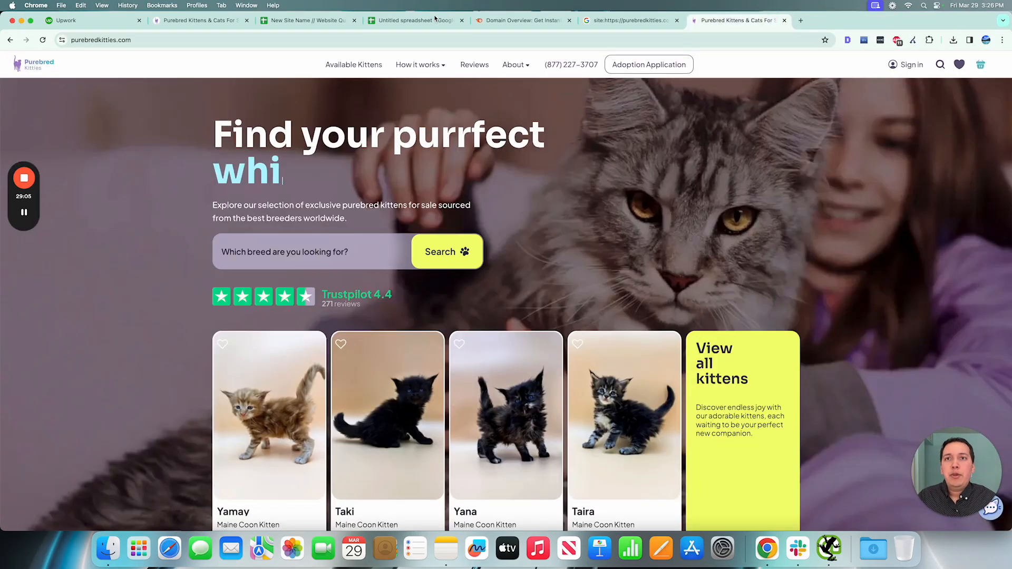
click(429, 25)
text(URLs)
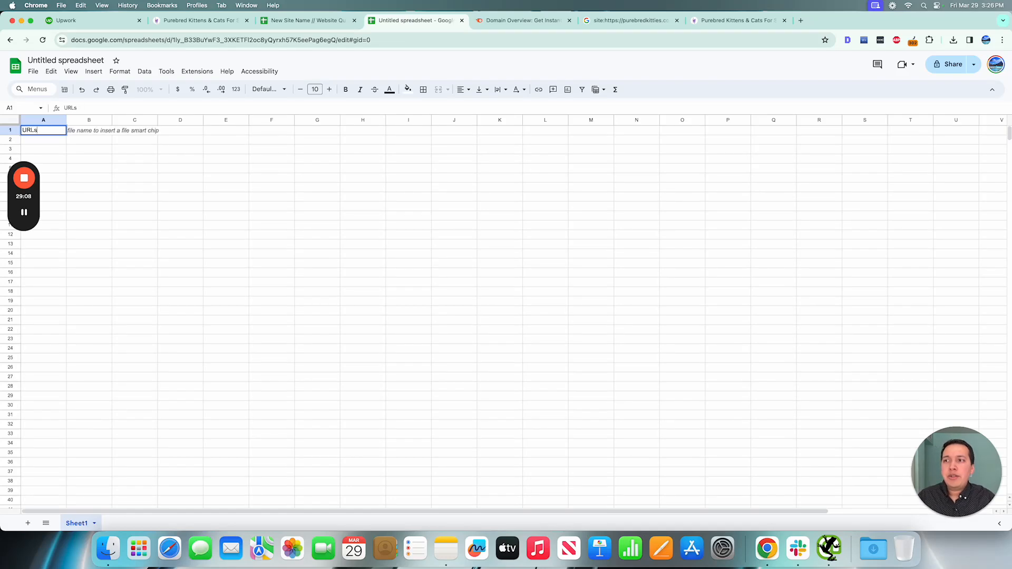
key(Return)
key(cmd+v)
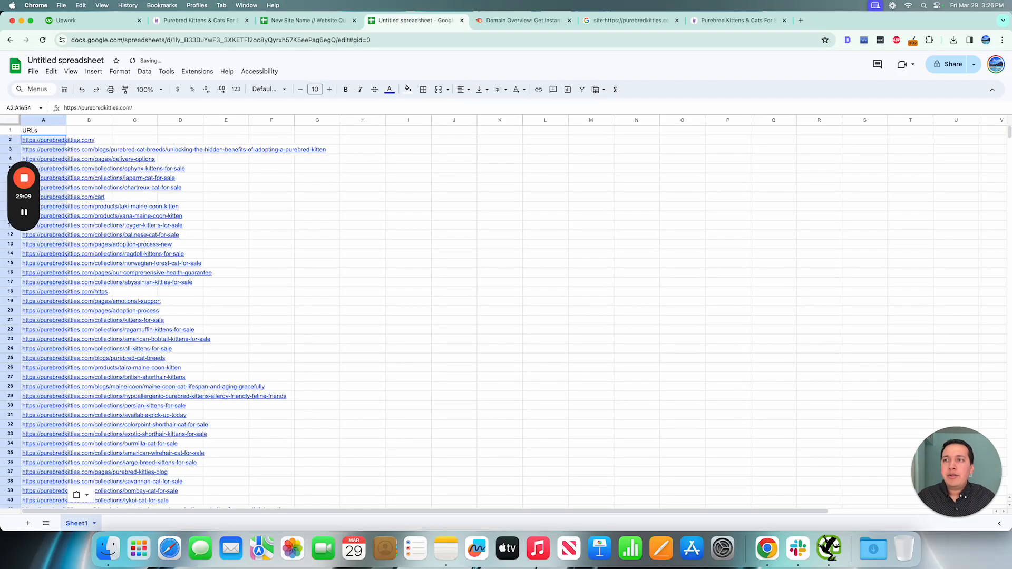
click(91, 140)
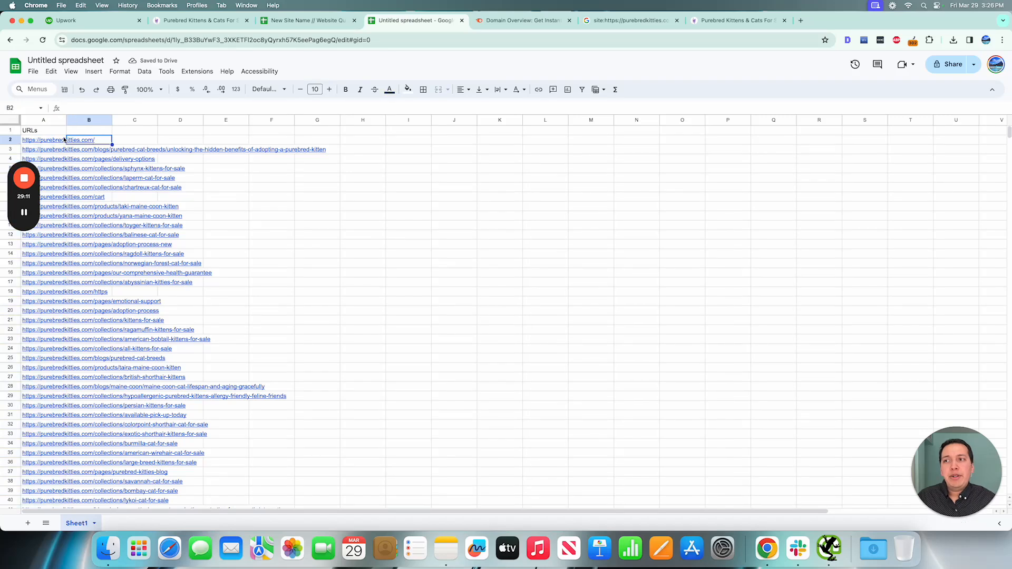
click(56, 132)
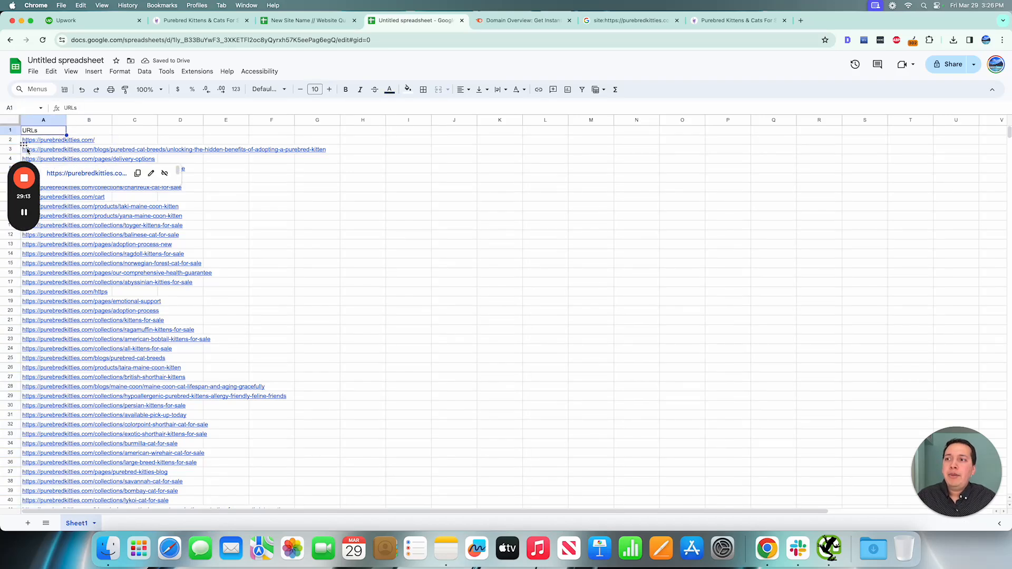
drag(24, 145, 1001, 163)
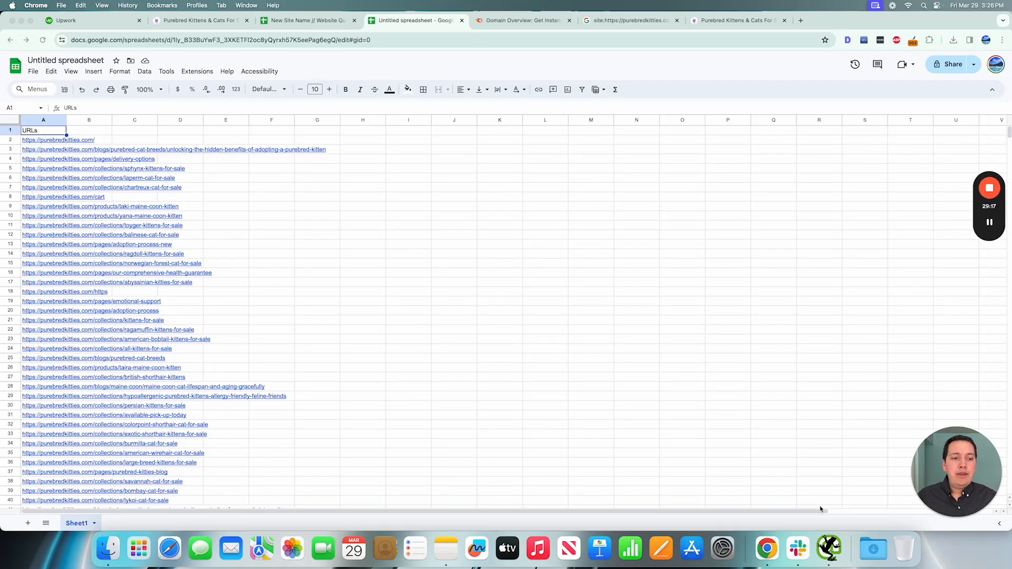
Switch to Screaming Frog and copy the Status Code values of all internal URLs through the last row.
click(829, 548)
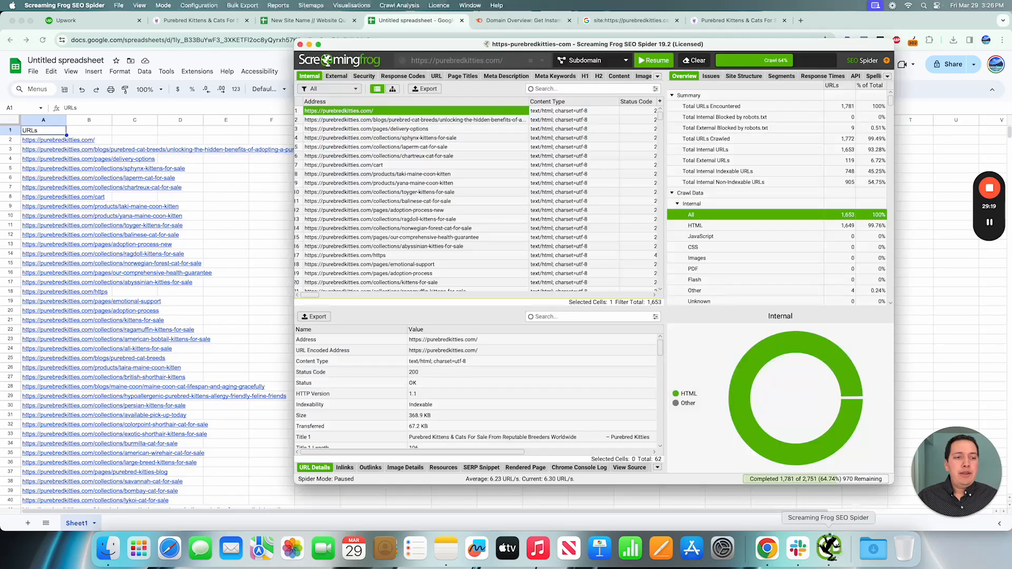
scroll(594, 124, right, 5)
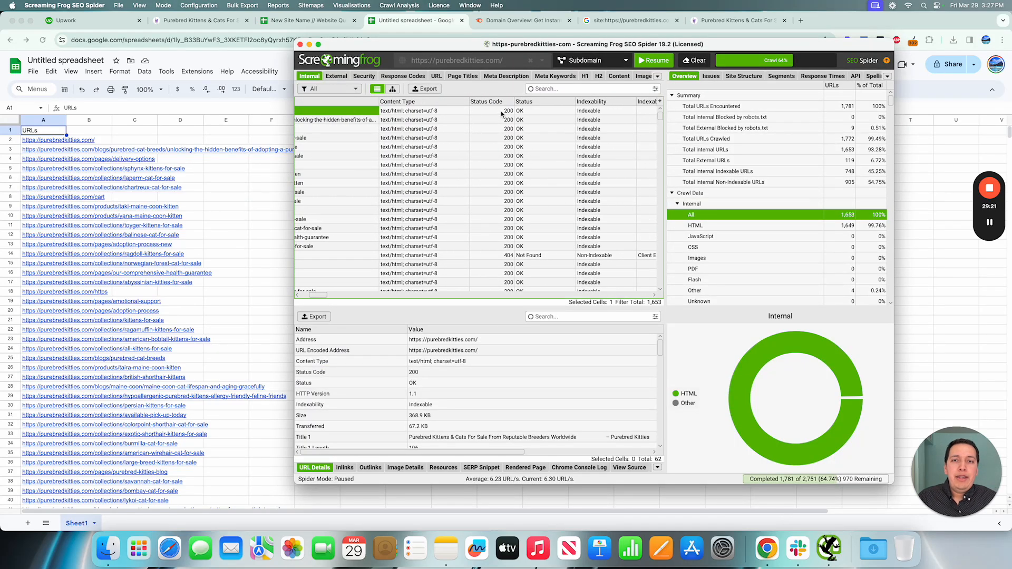
drag(660, 114, 628, 305)
shift+click(511, 289)
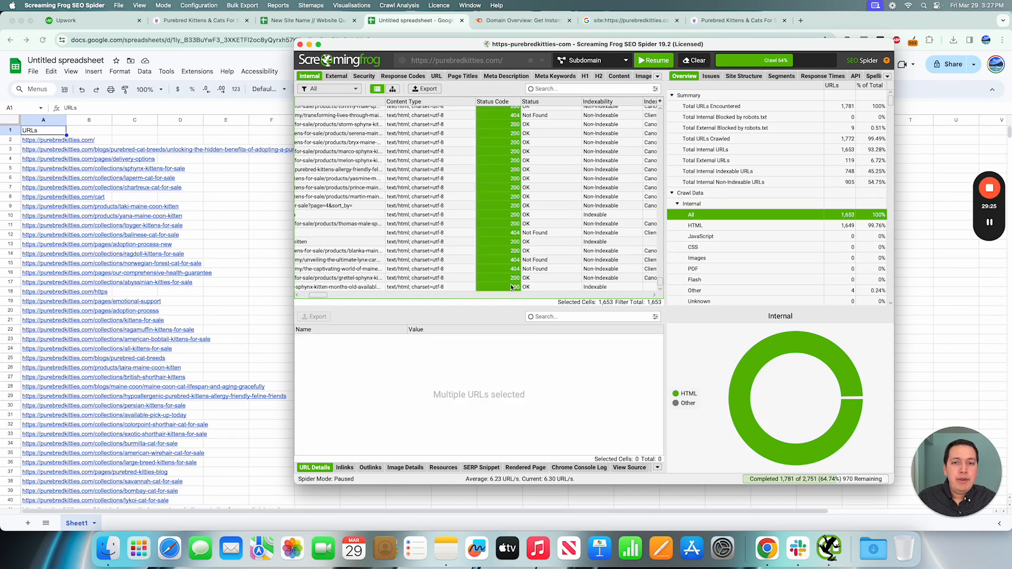
right_click(504, 260)
click(512, 268)
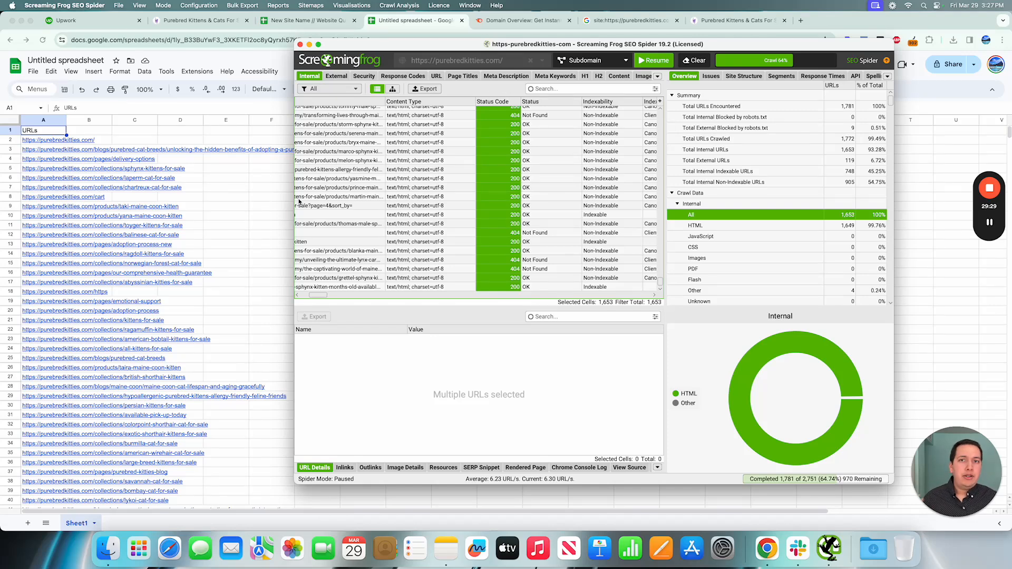
Back in the spreadsheet, head column B "Status Codes" and paste the copied codes from B2 down.
click(80, 138)
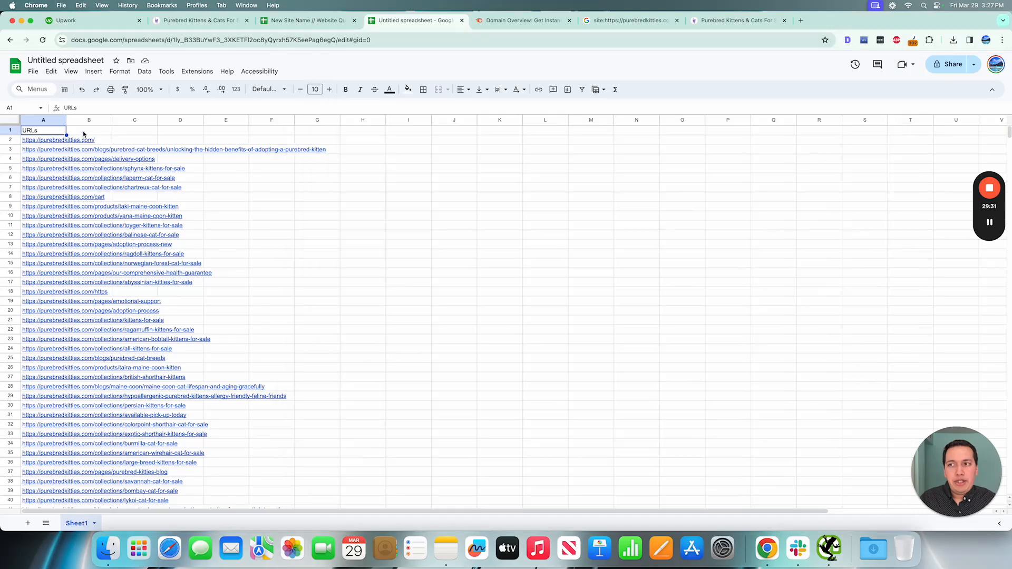
click(88, 131)
text(Status)
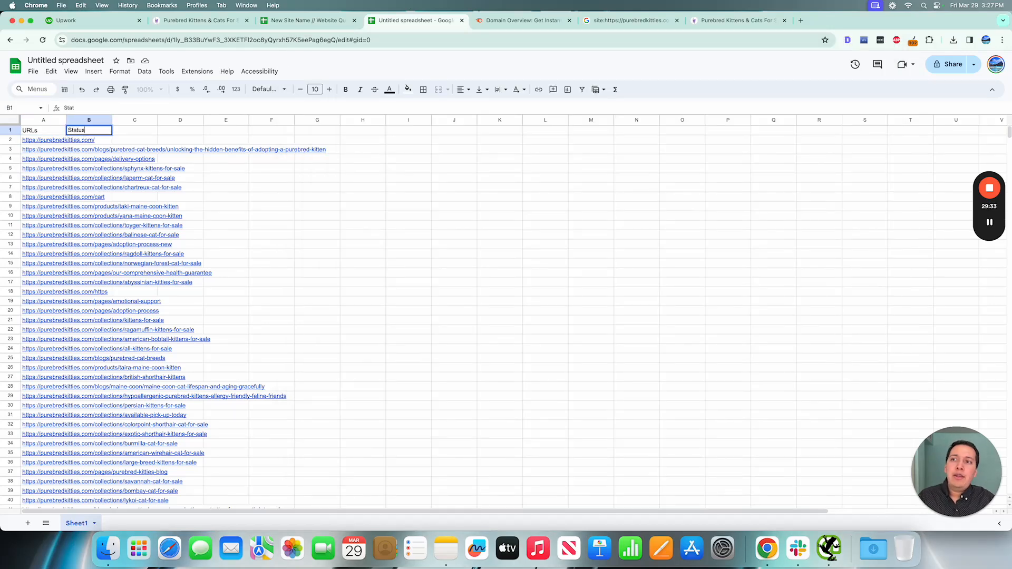
text( Codes)
key(Return)
key(super+v)
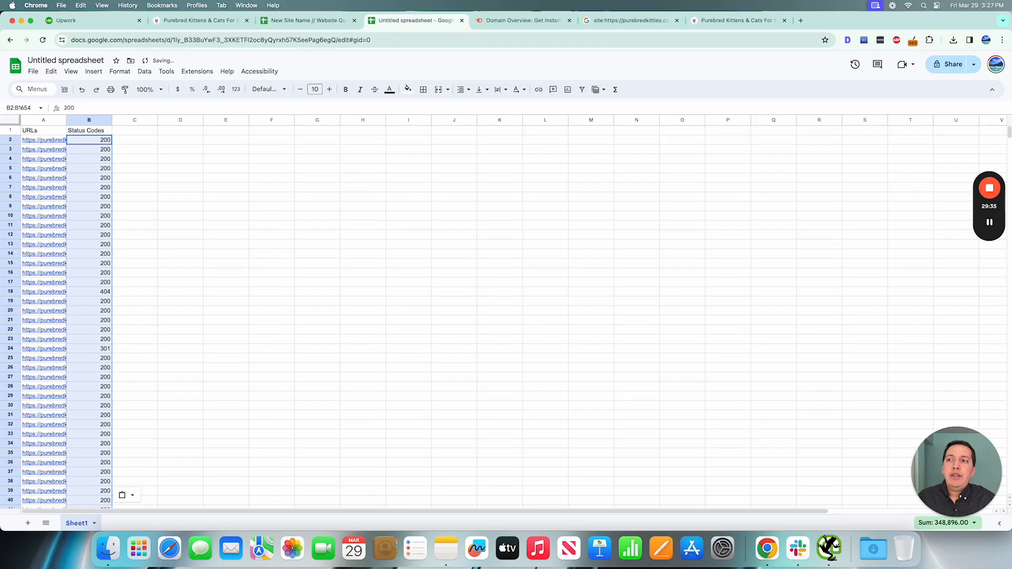
Switch to Screaming Frog and copy the Indexability values of all internal URLs from the homepage through the last row.
key(super+Tab)
scroll(555, 153, right, 5)
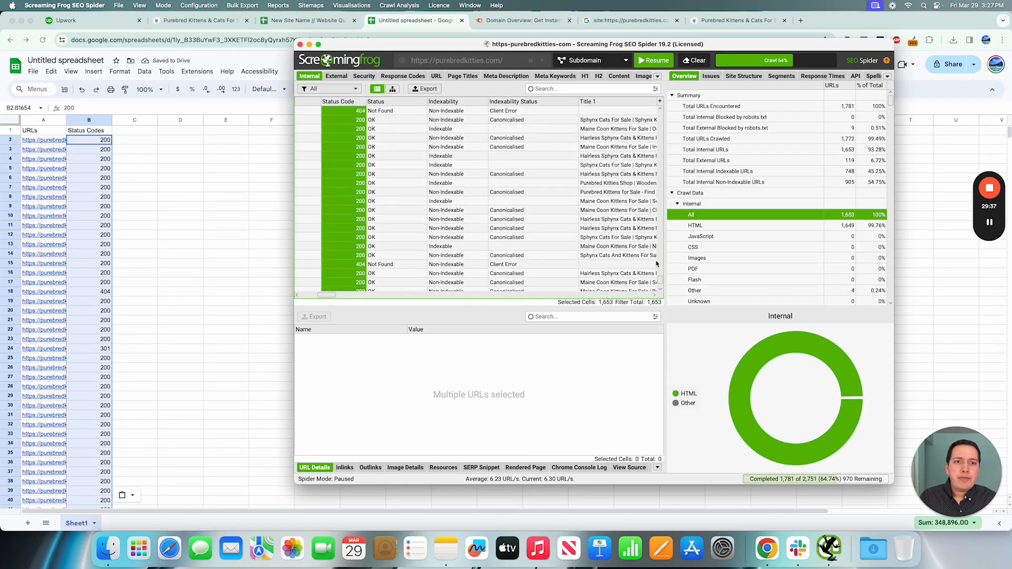
drag(661, 262, 659, 76)
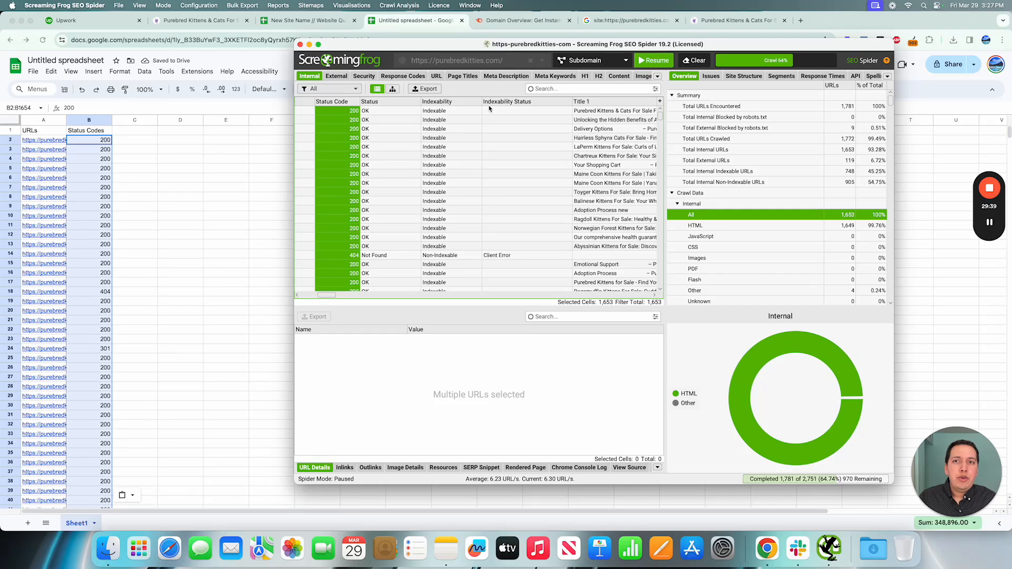
click(469, 111)
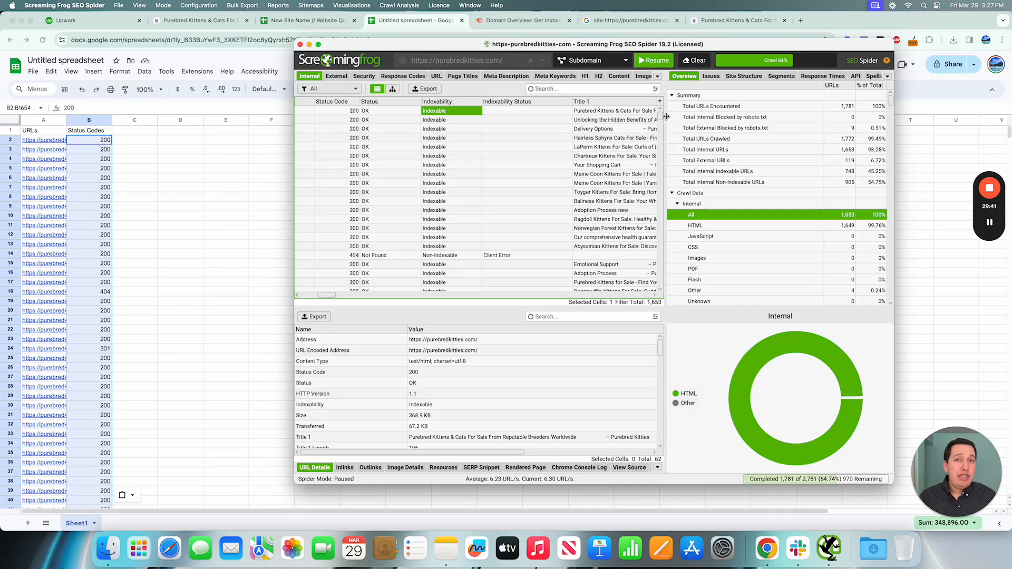
drag(660, 116, 652, 300)
shift+click(449, 287)
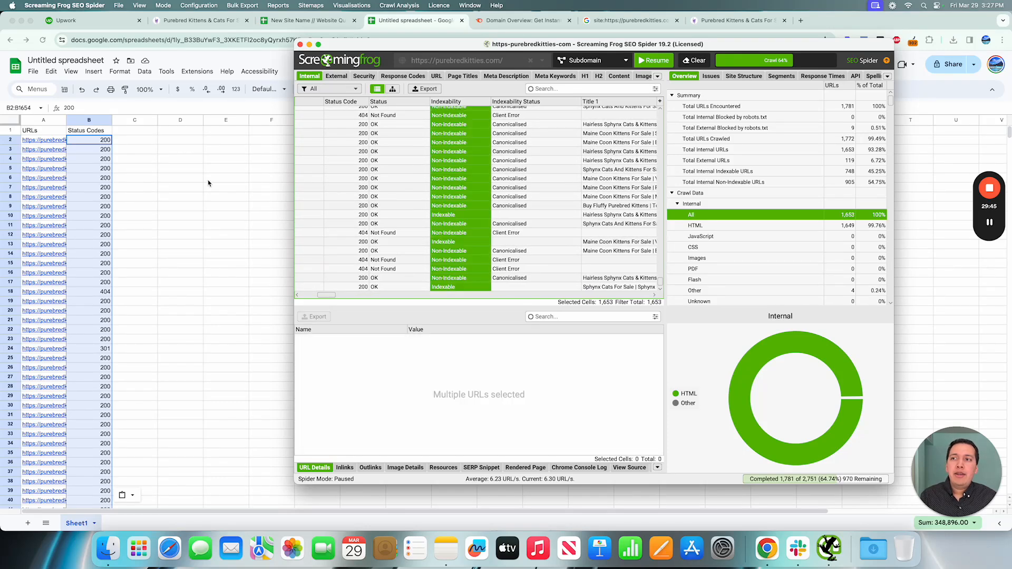
In the spreadsheet, paste the indexability values from C2 down and head the column "Indexable".
click(138, 143)
click(135, 140)
key(super+v)
click(130, 132)
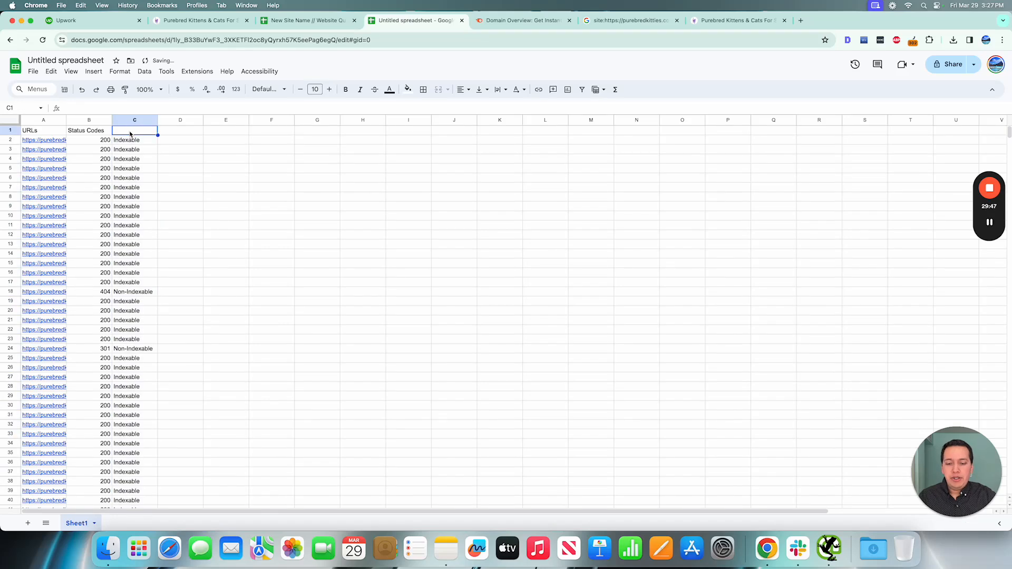
text(Indexable)
key(Tab)
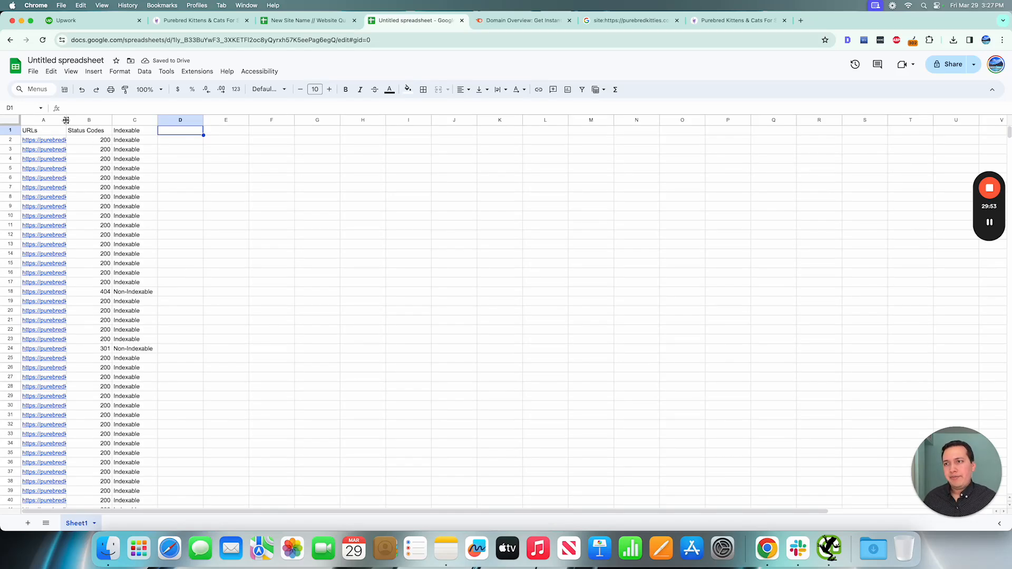
Widen column A so the URLs are readable and open the purebredkitties.com/cart link from its cell.
drag(66, 120, 255, 121)
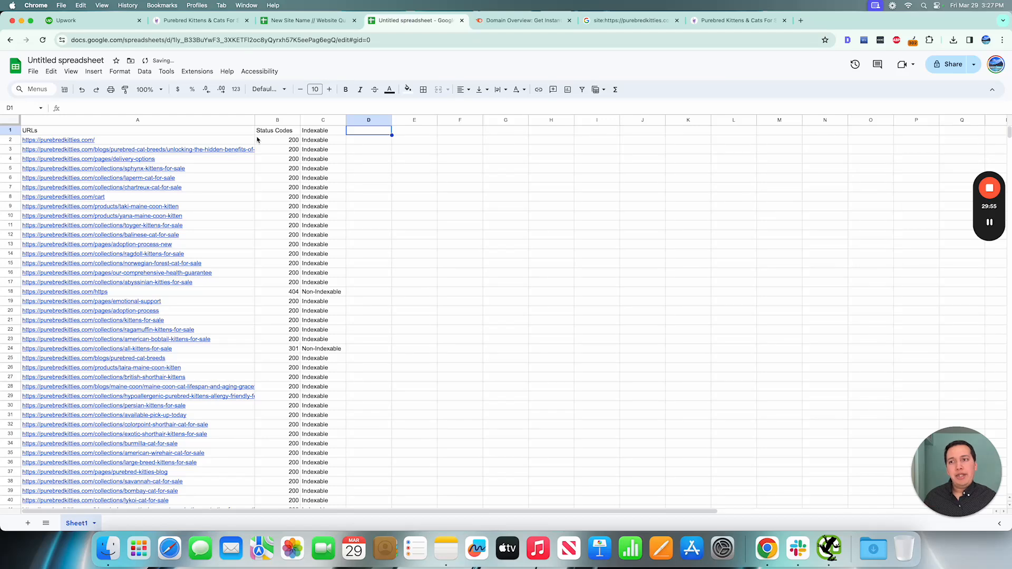
scroll(260, 166, down, 2)
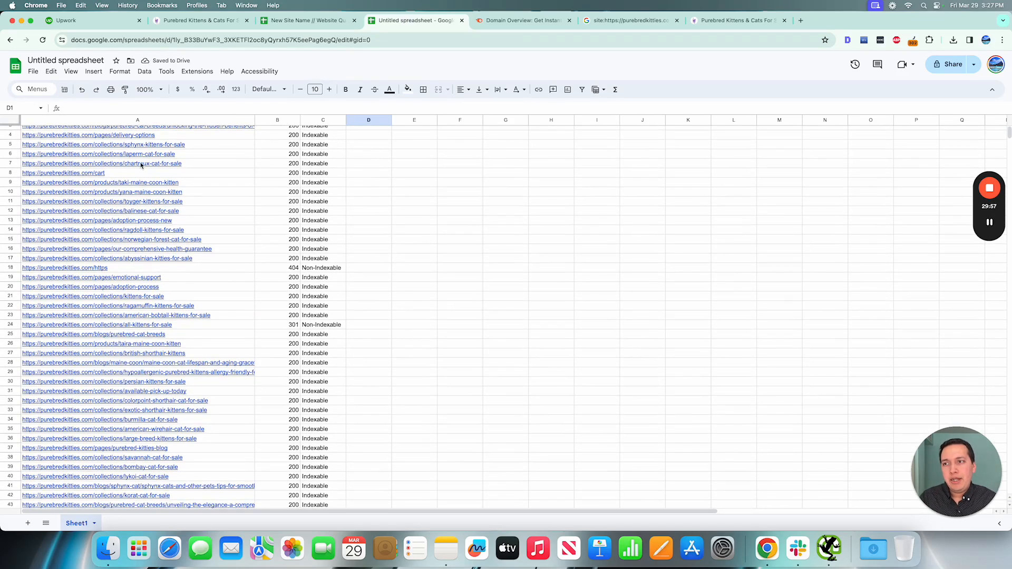
click(93, 175)
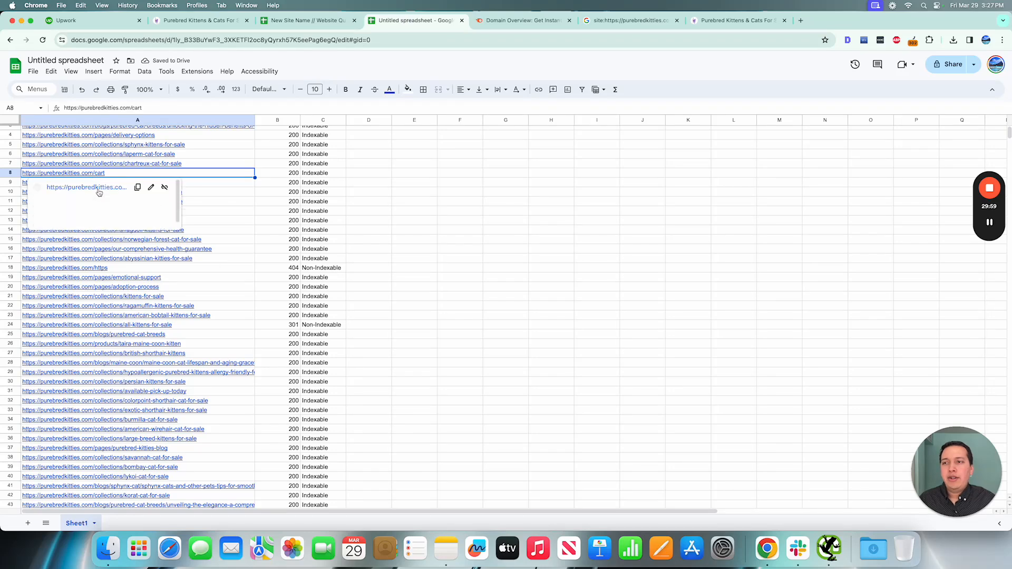
click(98, 192)
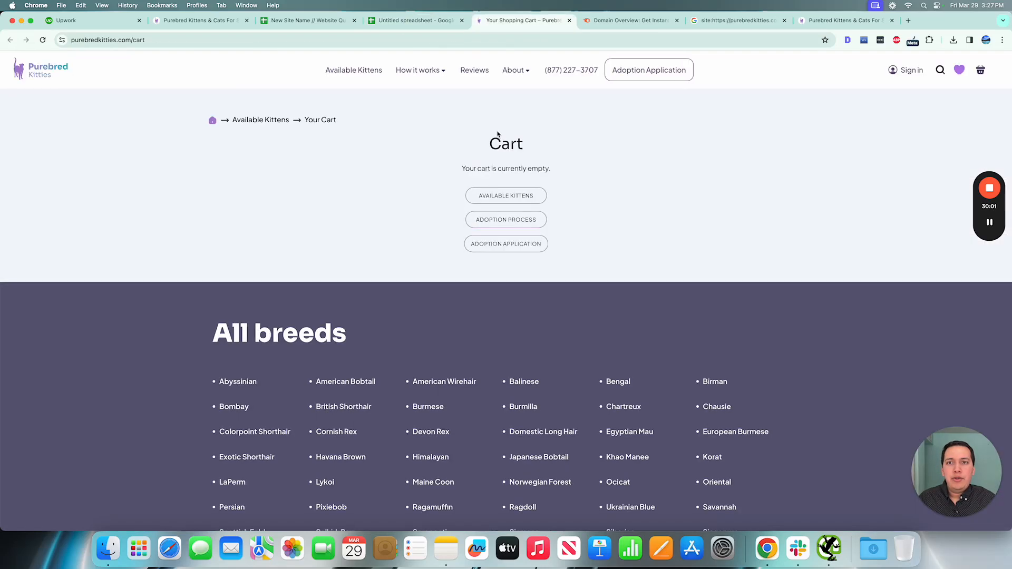
Examine the main content of the cart page and close the page.
drag(492, 145, 612, 194)
click(577, 250)
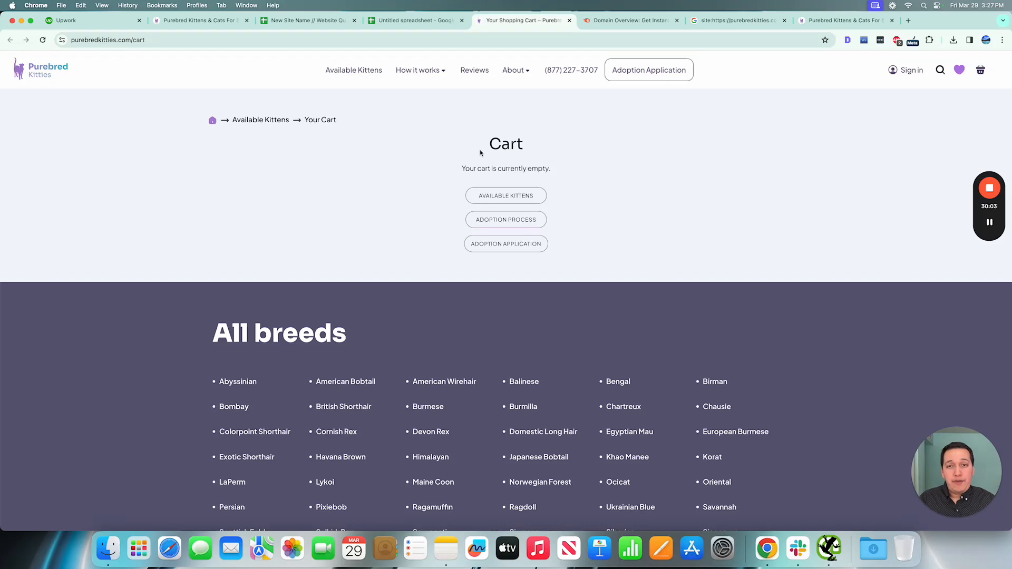
drag(480, 152, 565, 248)
click(558, 168)
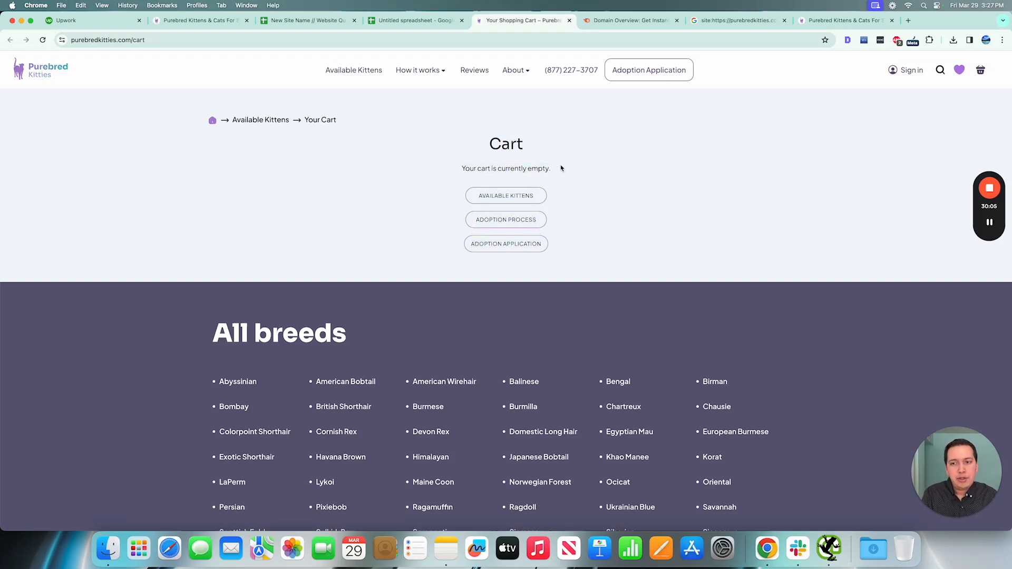
key(super+w)
Review the URL list in the spreadsheet and check the cart URL's value in the Indexable column.
scroll(247, 217, down, 1)
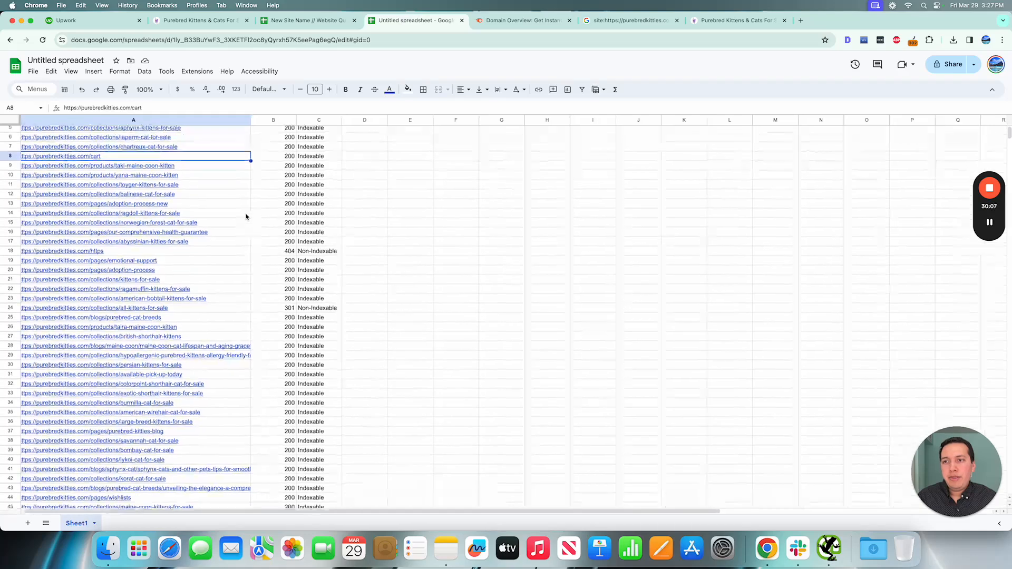
scroll(211, 182, up, 2)
scroll(210, 183, down, 3)
scroll(211, 183, up, 4)
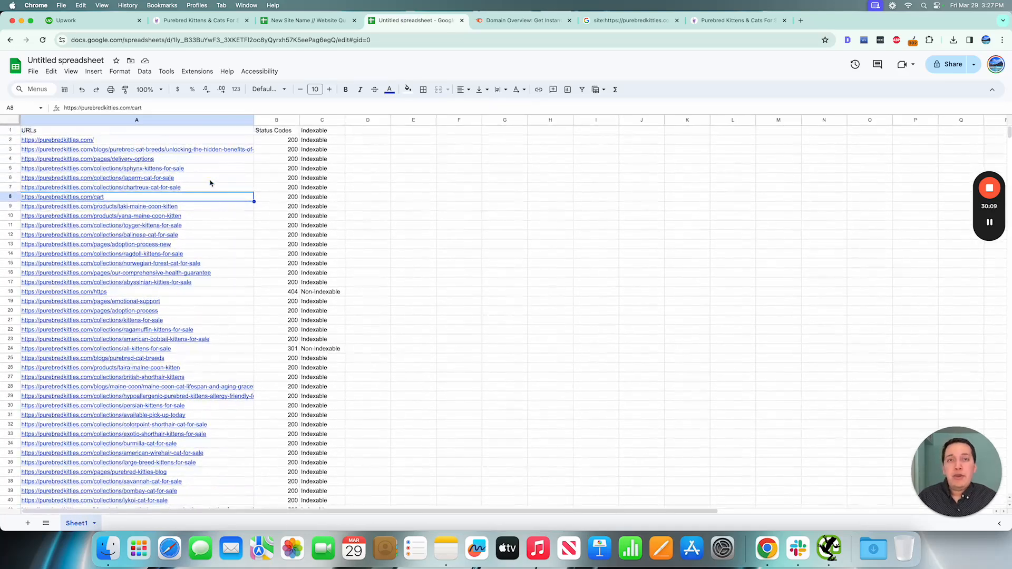
scroll(211, 183, right, 1)
click(310, 197)
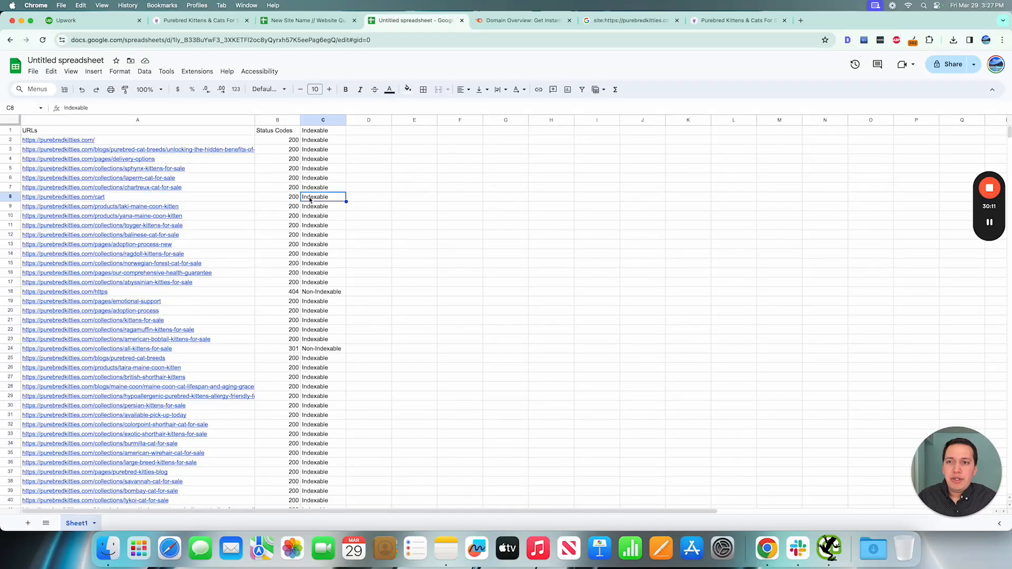
scroll(351, 233, down, 1)
scroll(351, 231, up, 1)
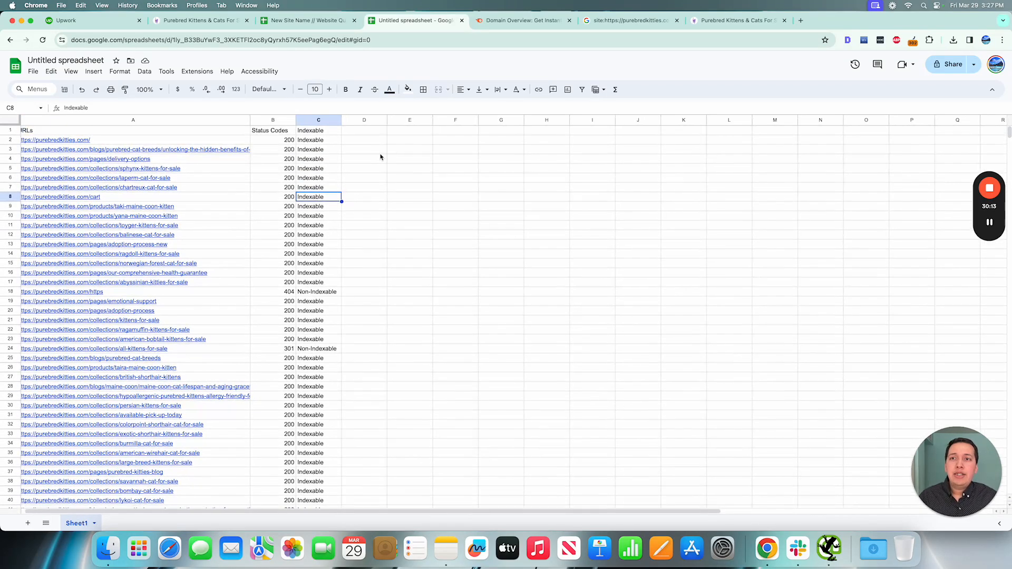
Add the header "Notes" in cell E1.
click(419, 132)
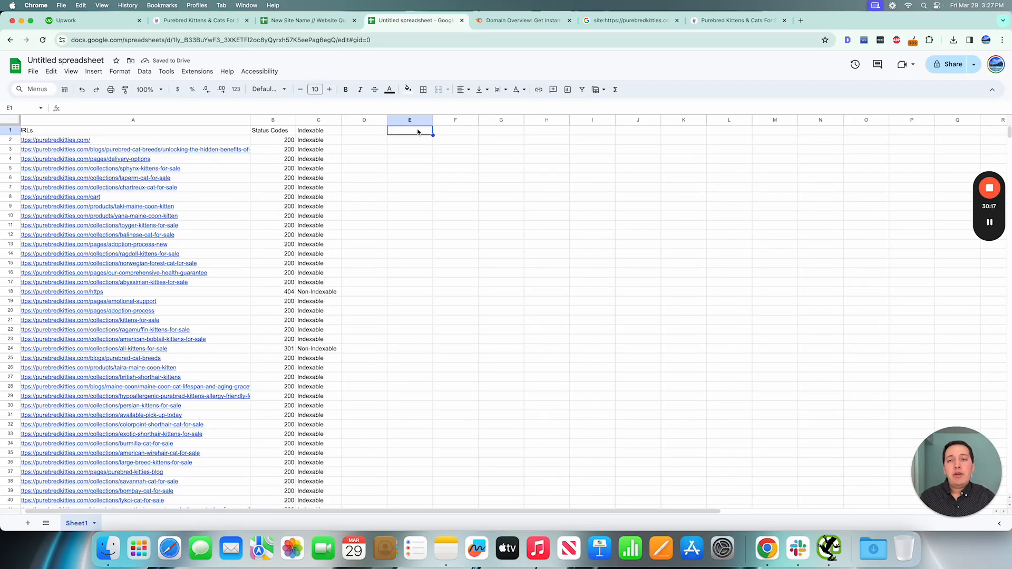
text(Notes)
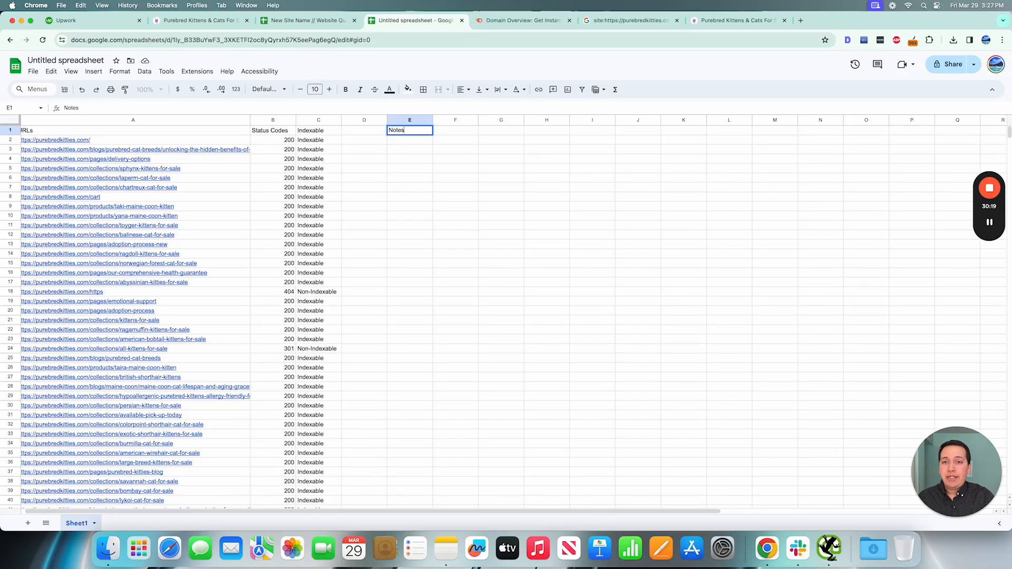
key(Return)
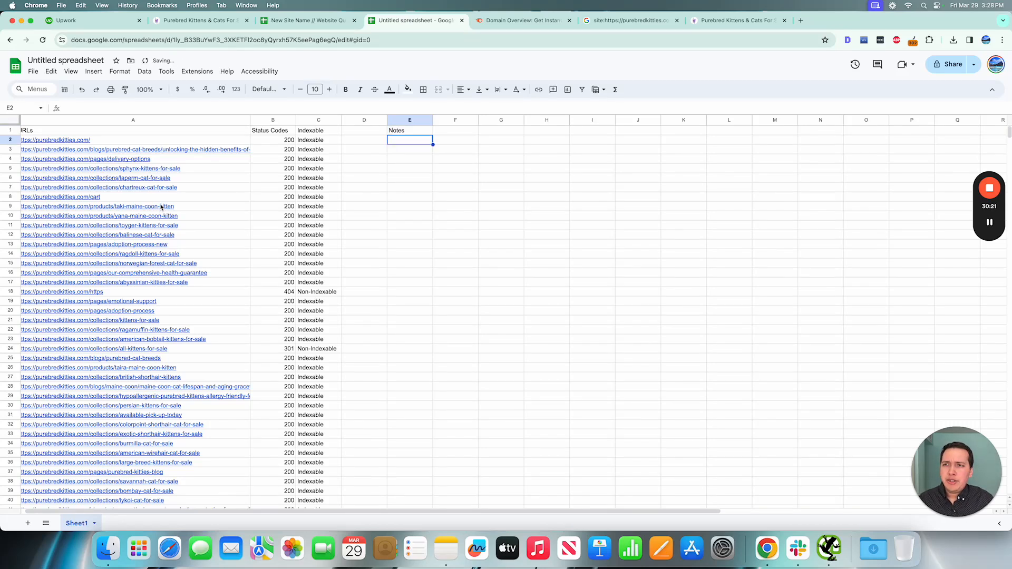
Add the note "Deindex this page" in cell E8 for the purebredkitties.com/cart URL.
click(161, 207)
click(161, 198)
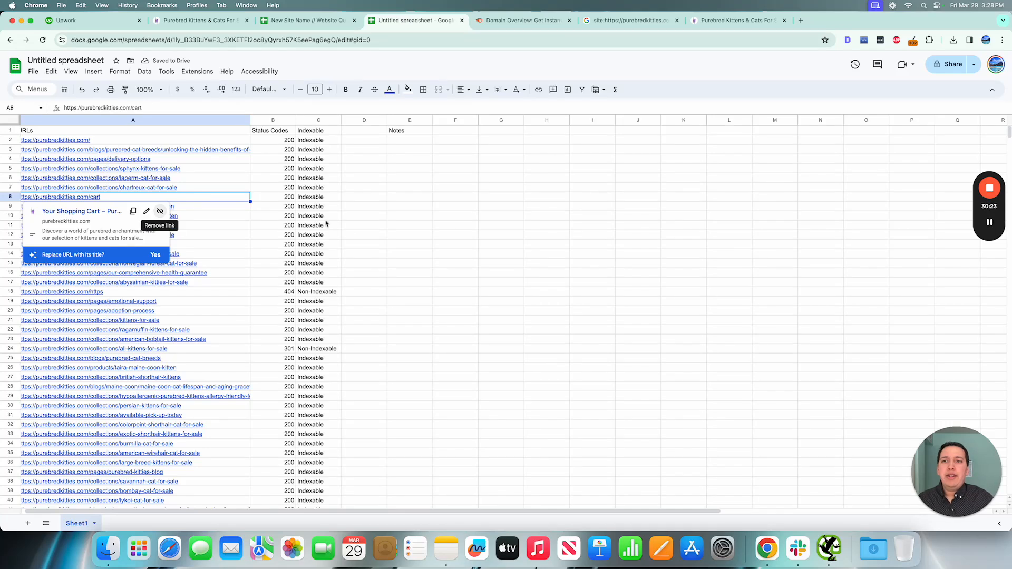
click(390, 200)
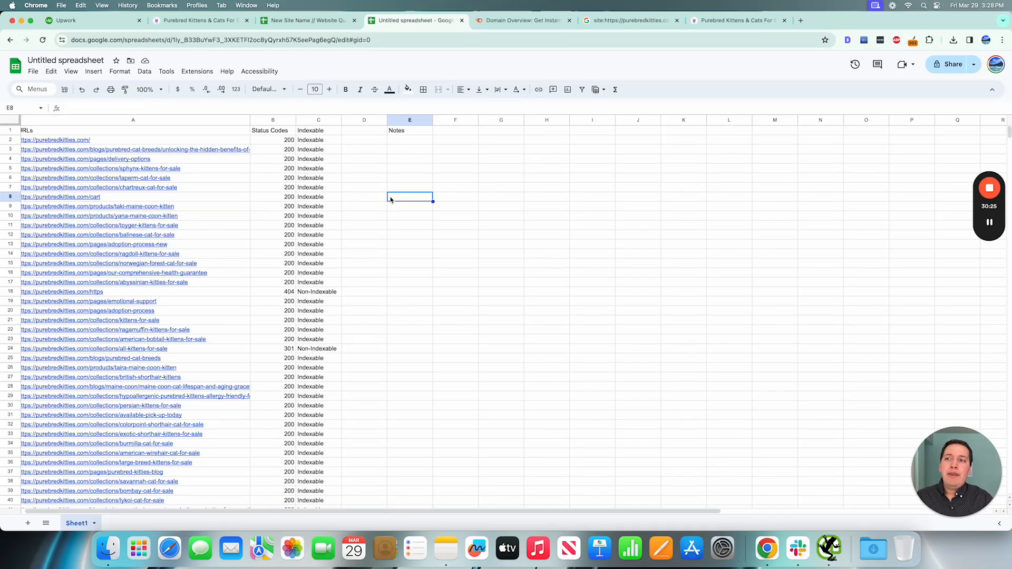
text(Deinde)
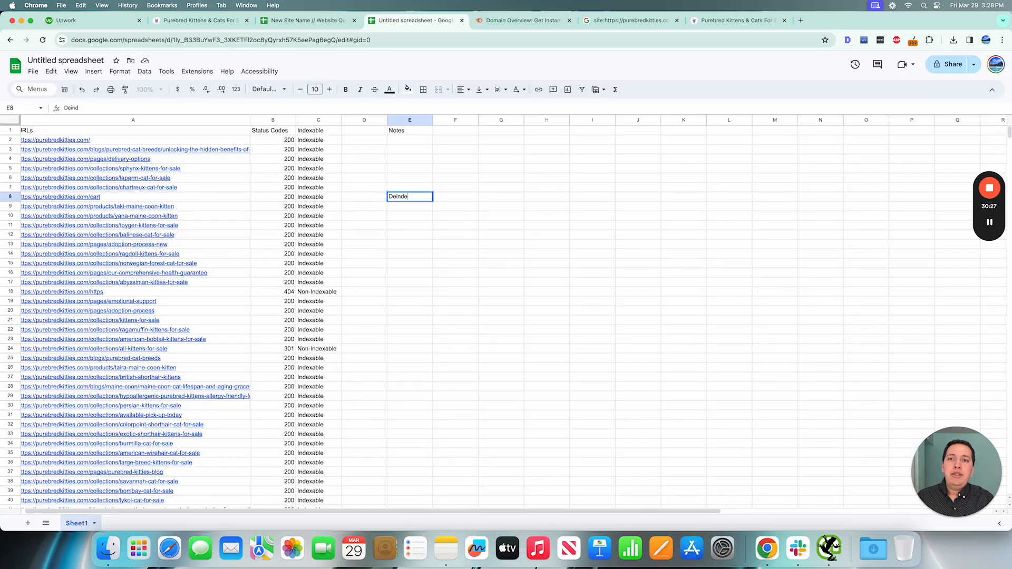
text(x this page)
key(Return)
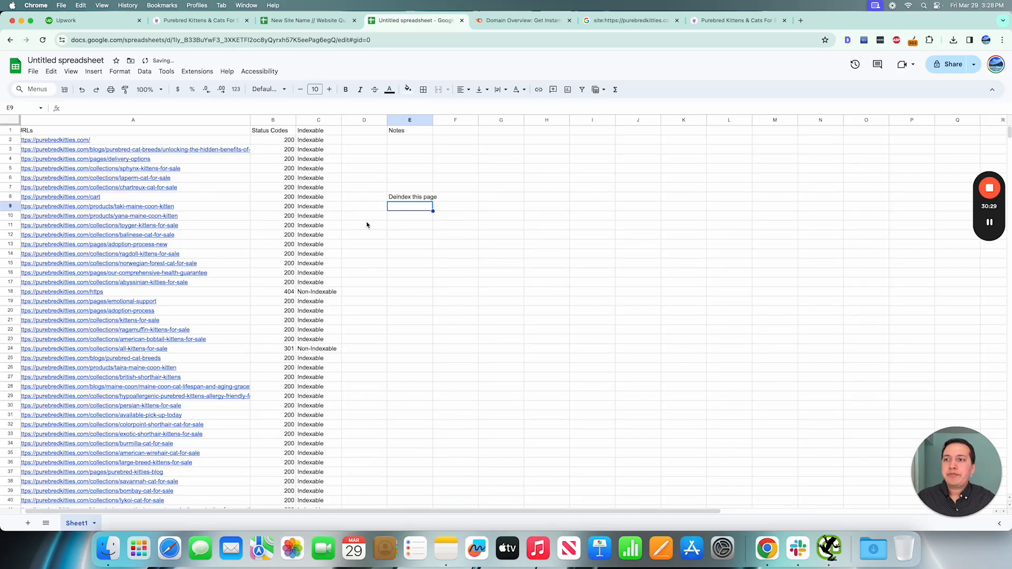
Add the note "Make sure to include keyword for this page." in cell D49 for the fluffy-kittens-for-sale URL.
click(243, 191)
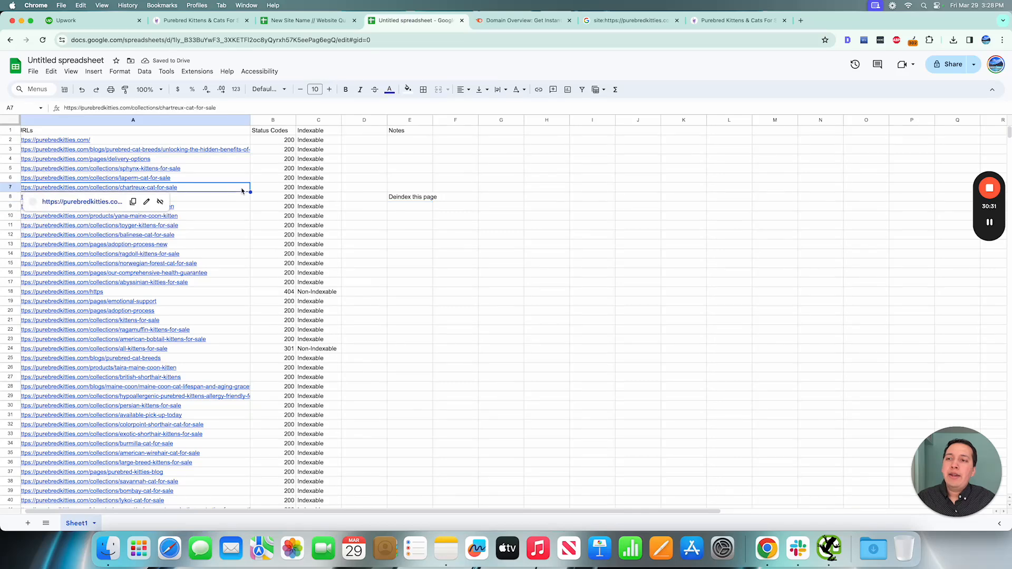
scroll(375, 174, down, 2)
scroll(375, 174, down, 6)
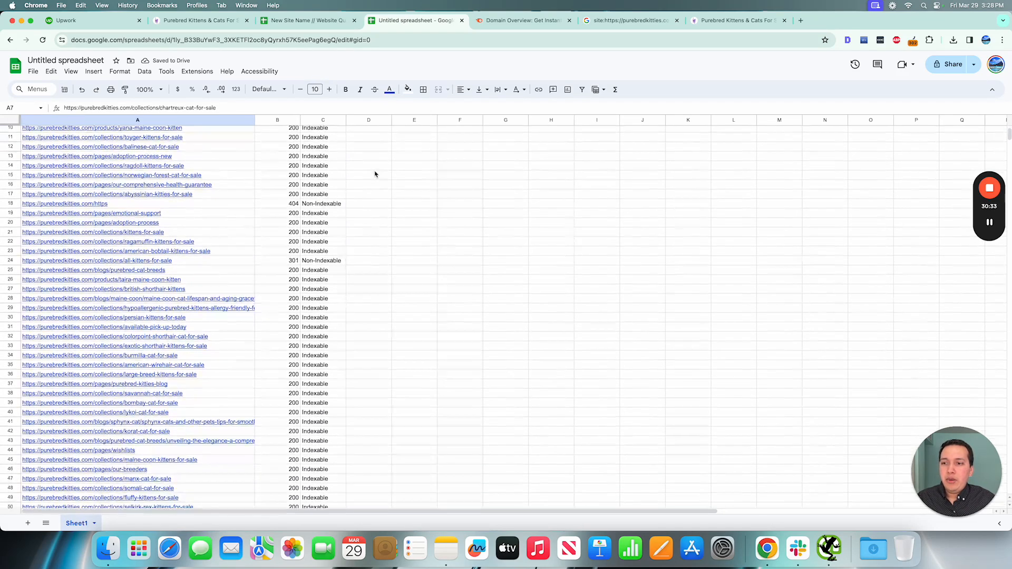
click(359, 339)
click(215, 376)
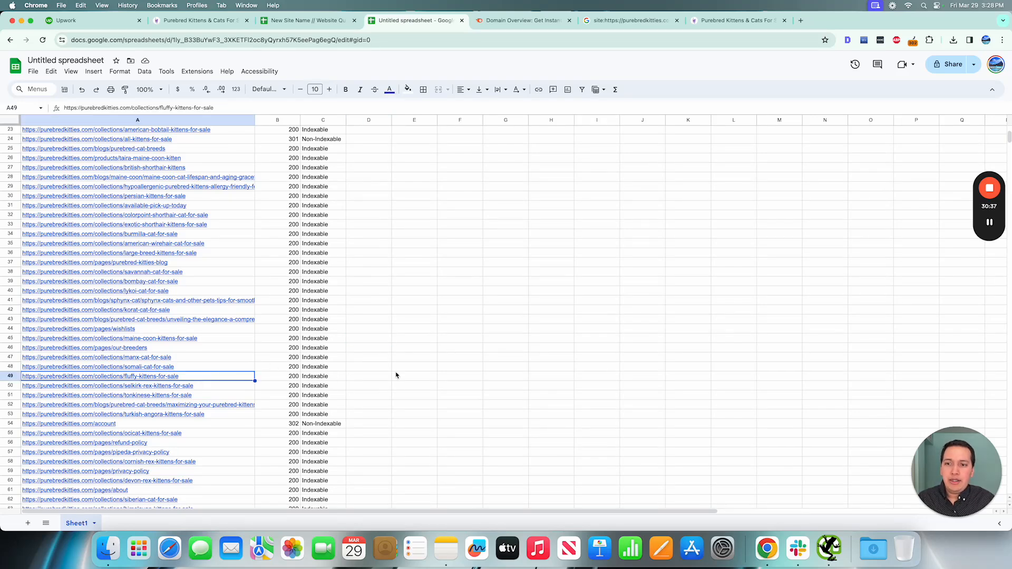
click(371, 375)
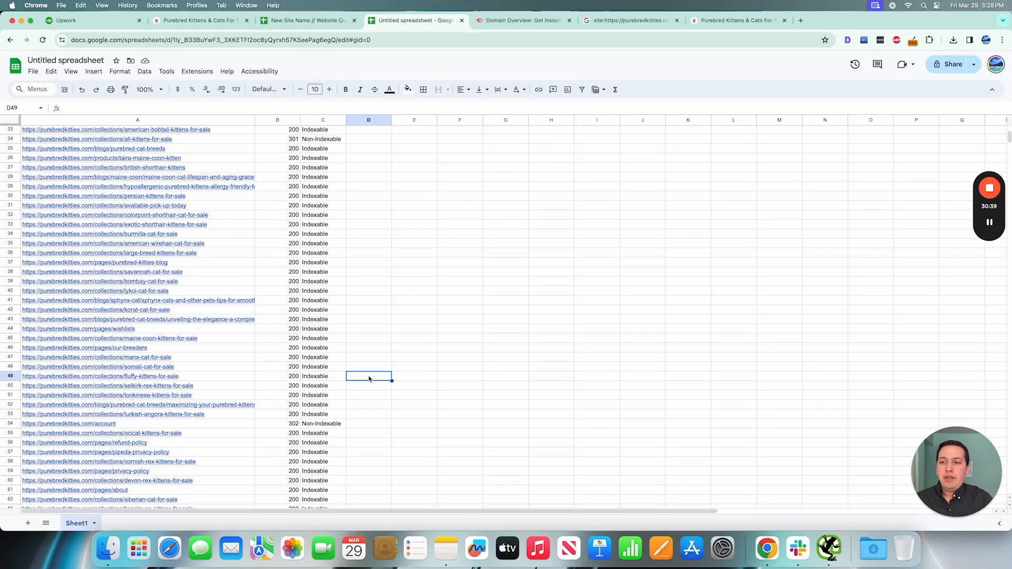
text(Make sure to incl)
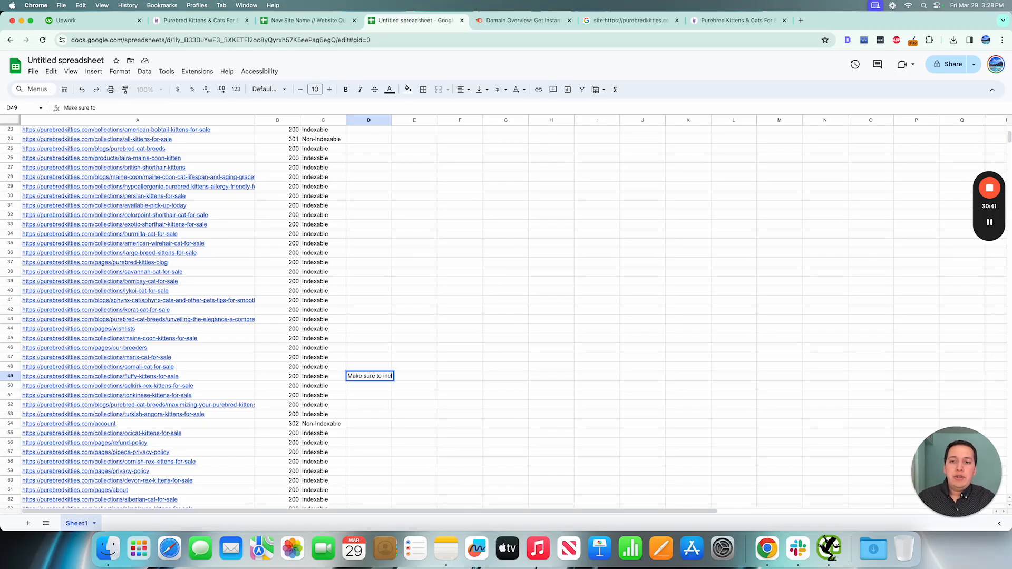
text(ude keyword for)
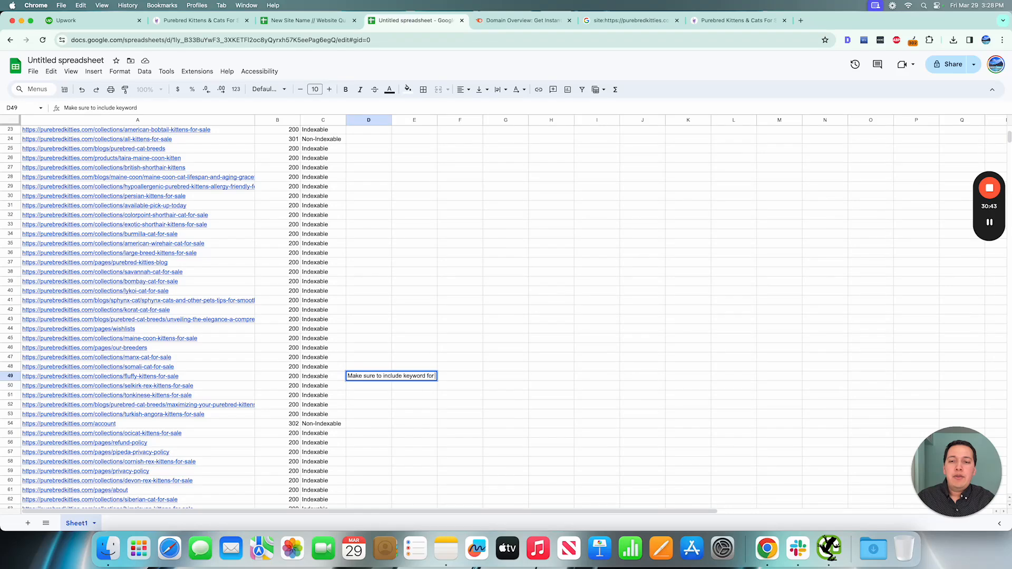
text( this page.)
key(Return)
Move the Notes column from E to D, directly beside the Indexable column.
scroll(374, 367, down, 3)
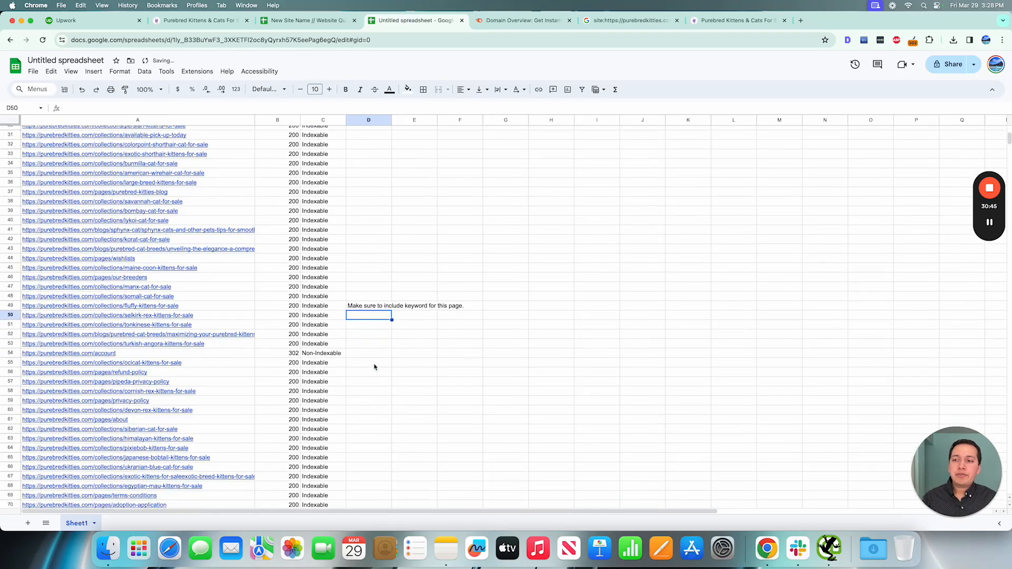
scroll(374, 367, down, 4)
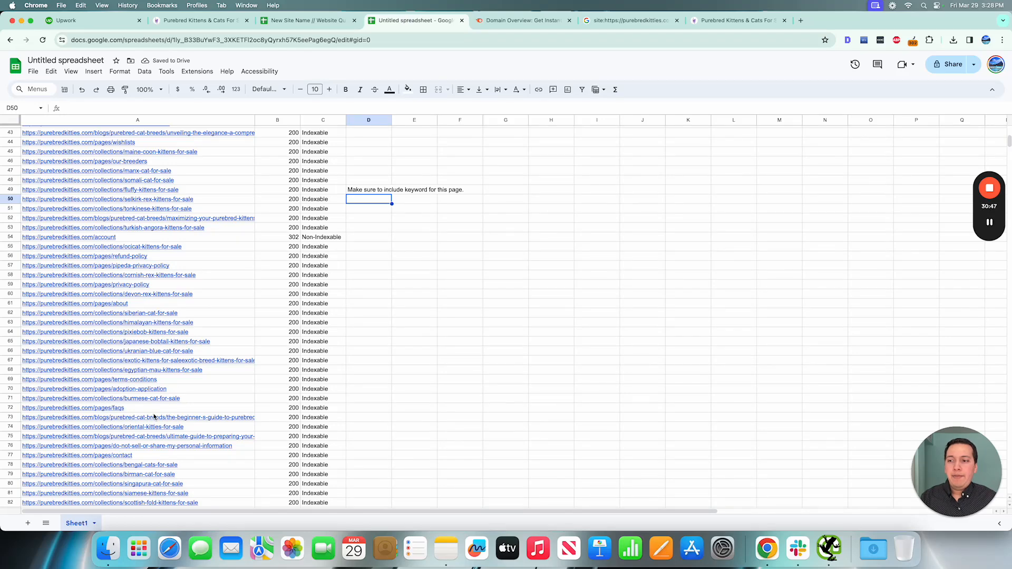
click(154, 418)
scroll(319, 350, up, 15)
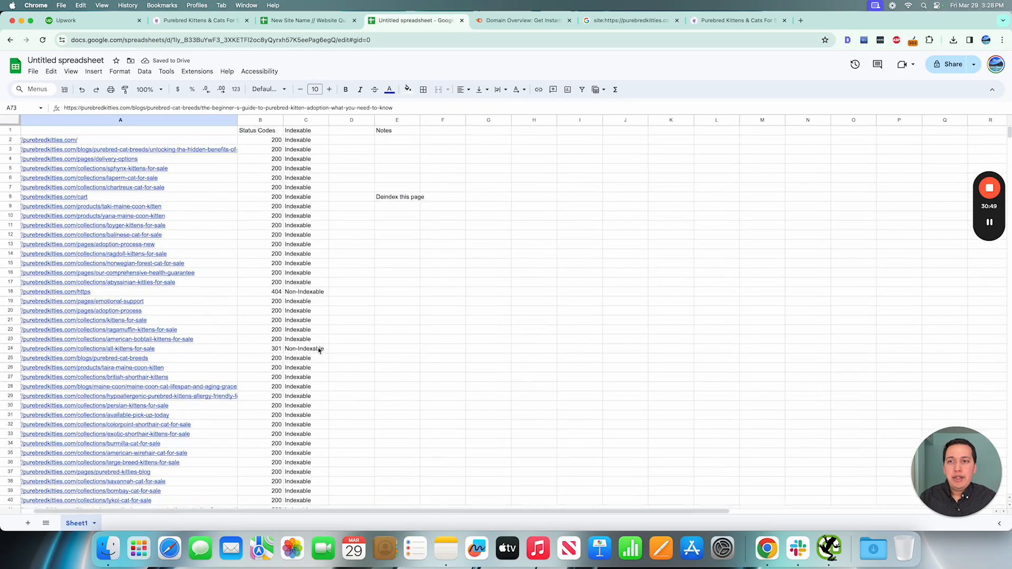
click(392, 120)
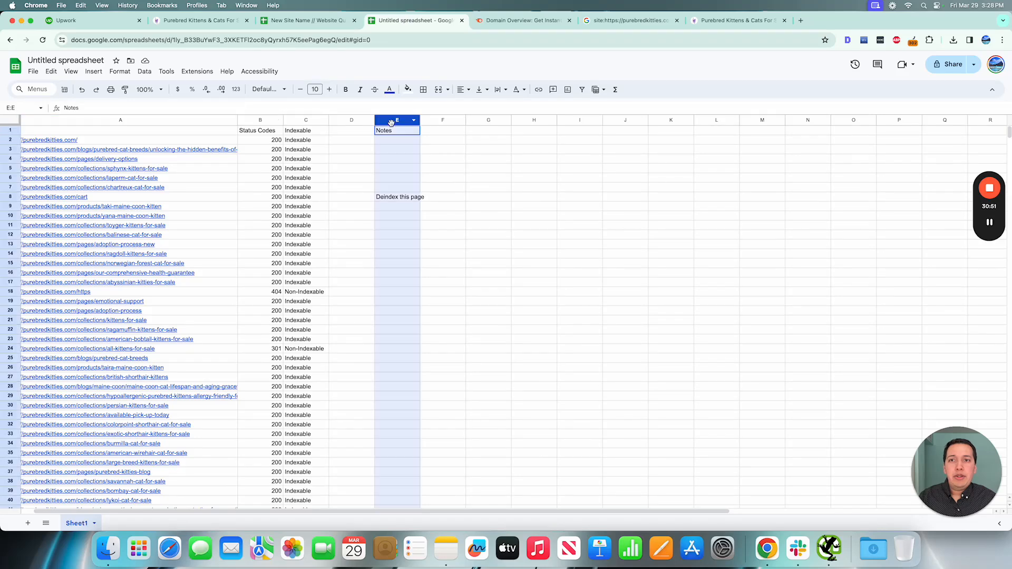
drag(397, 120, 348, 132)
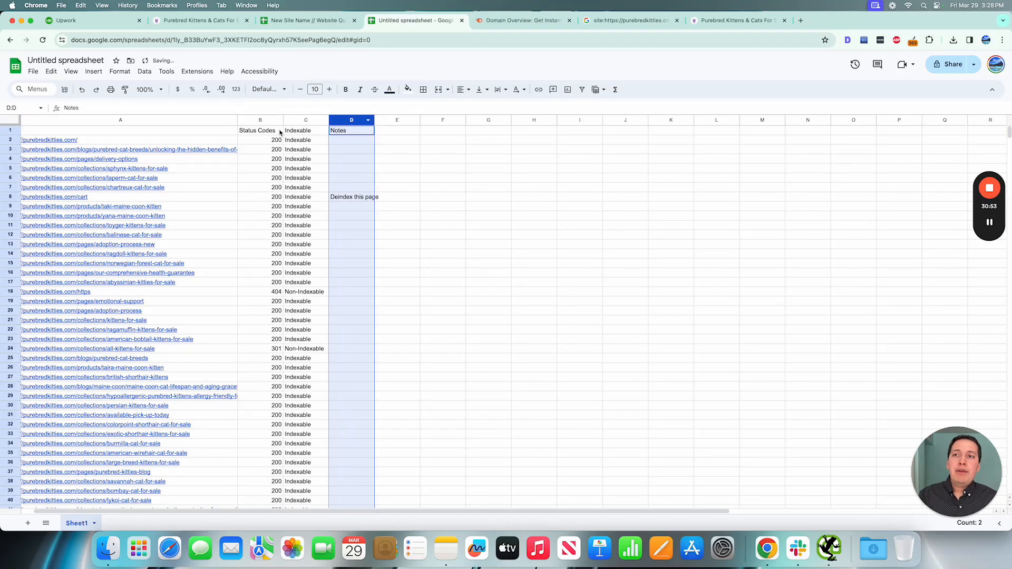
Add filters to the header row and show only the rows with status code 404.
click(220, 130)
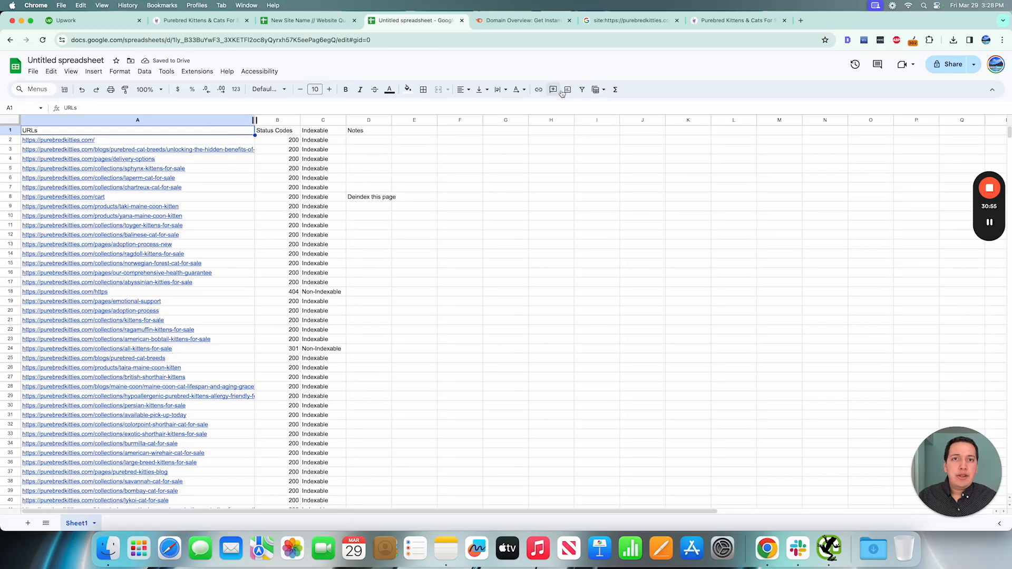
click(583, 89)
click(296, 130)
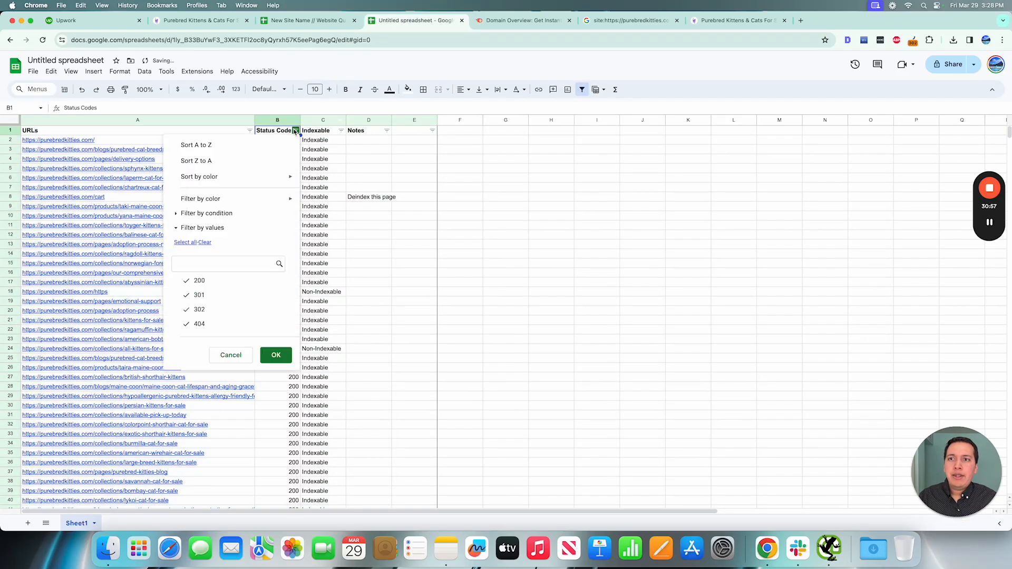
click(204, 242)
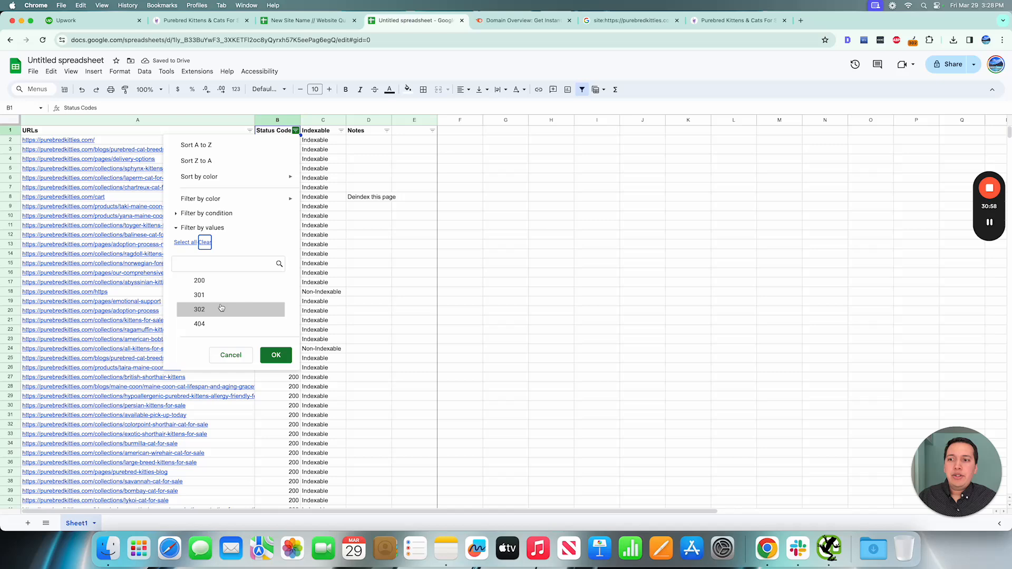
click(201, 324)
click(276, 355)
Open the purebredkitties.com/https link from its cell, examine the page, and close it.
click(203, 140)
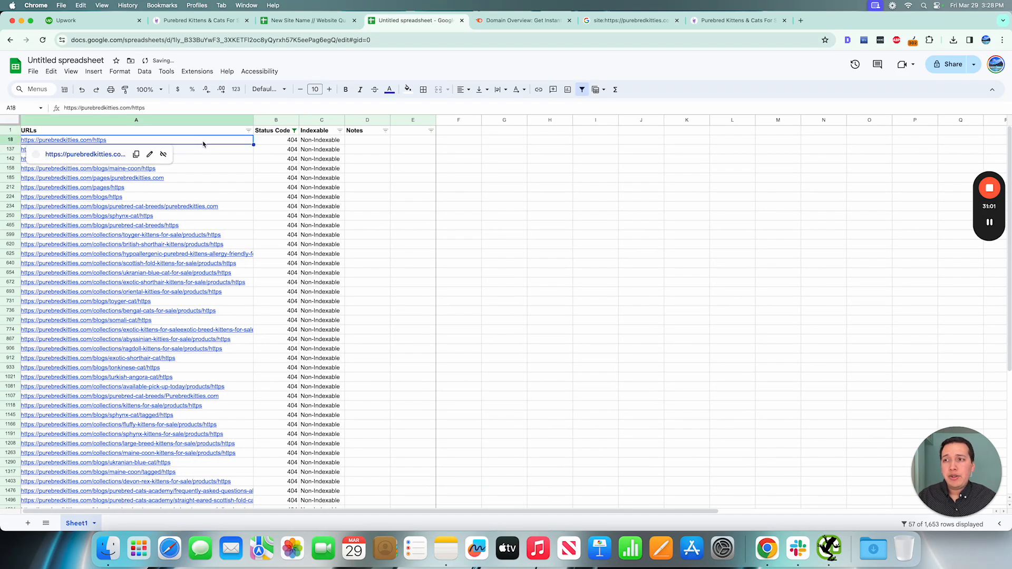
click(101, 158)
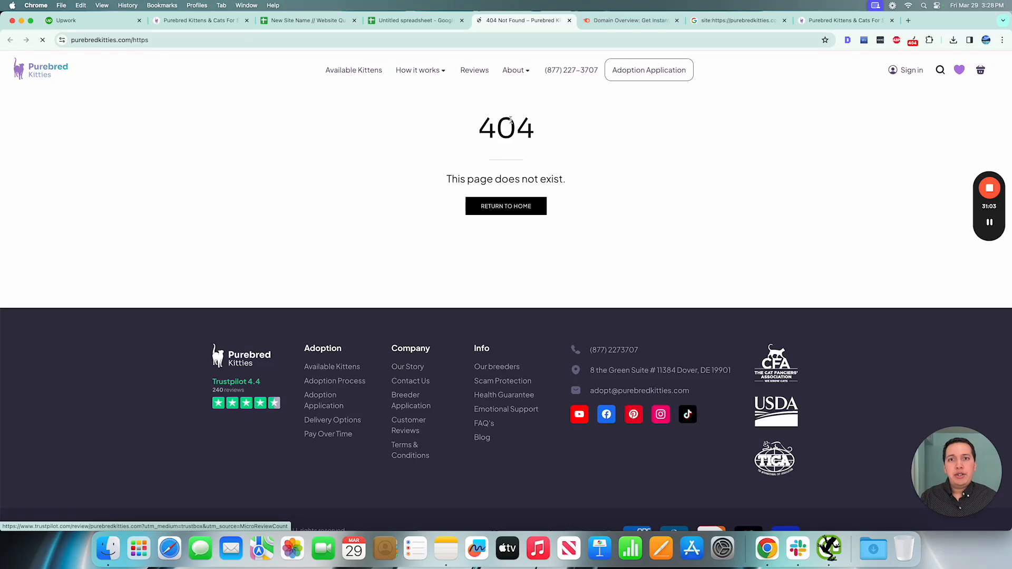
double_click(512, 127)
key(super+w)
click(287, 141)
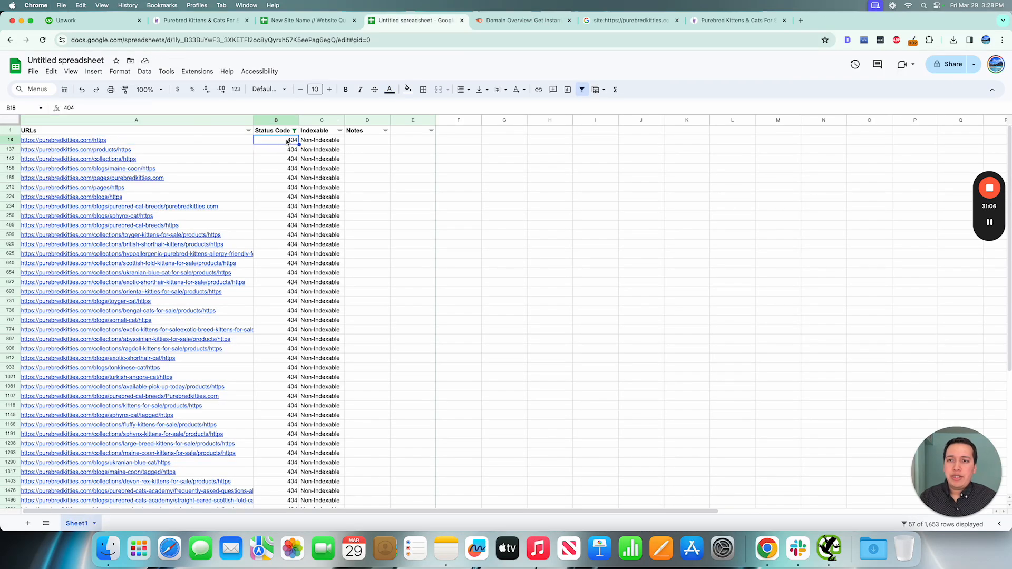
Enter "Redirect" as the note in D18 and fill it down through all filtered 404 rows.
click(359, 141)
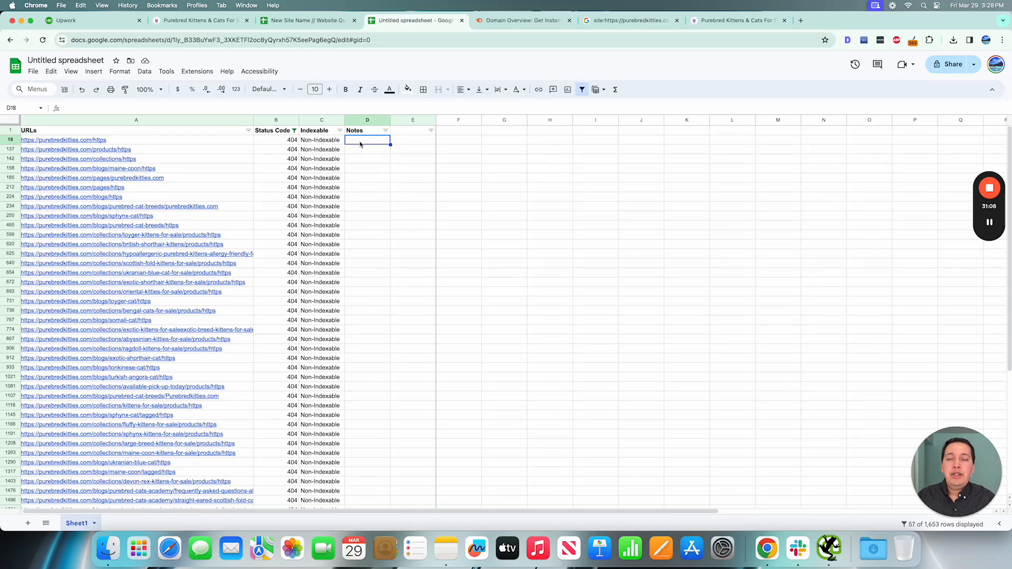
text(Redirect)
key(Return)
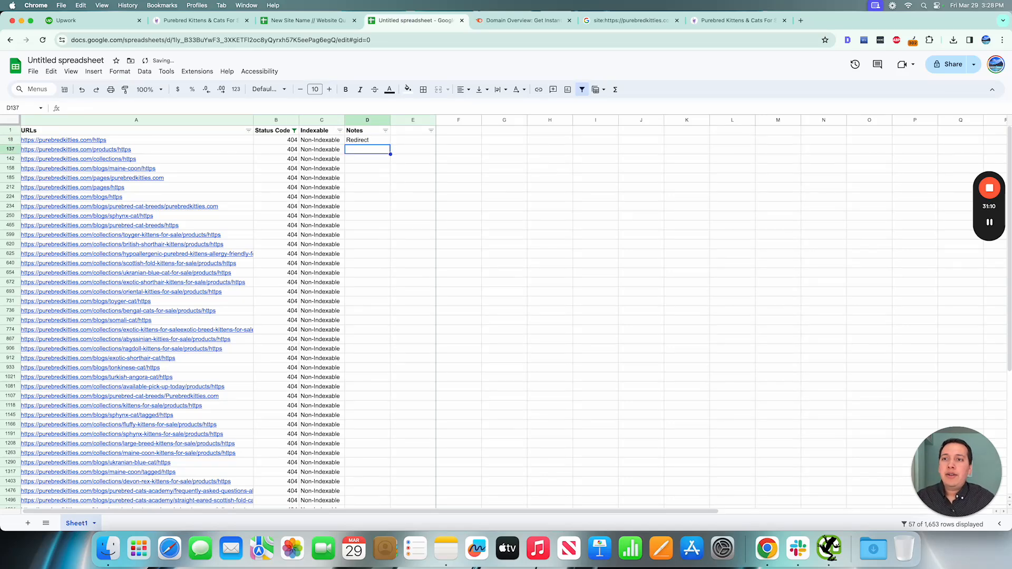
click(371, 141)
key(super+c)
scroll(355, 267, down, 5)
scroll(355, 267, up, 5)
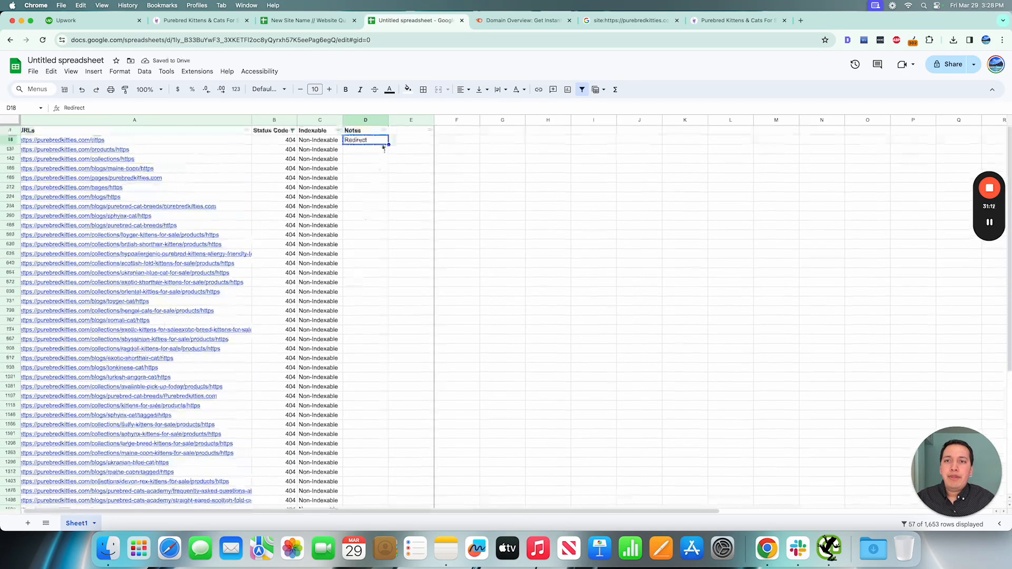
double_click(388, 144)
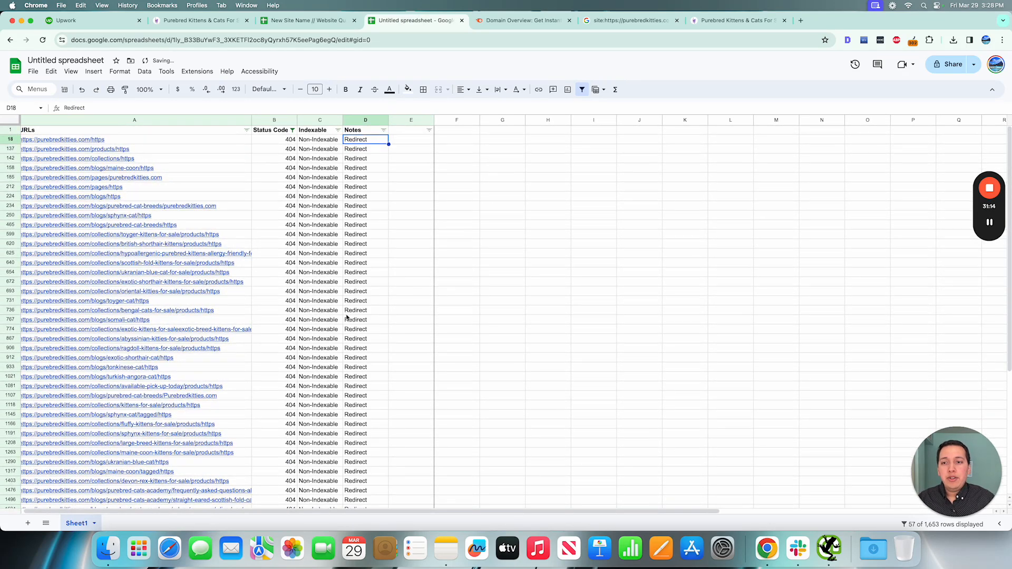
Check the status codes and notes of the filtered rows down to the last one, row 1652.
scroll(306, 353, down, 5)
drag(287, 153, 301, 482)
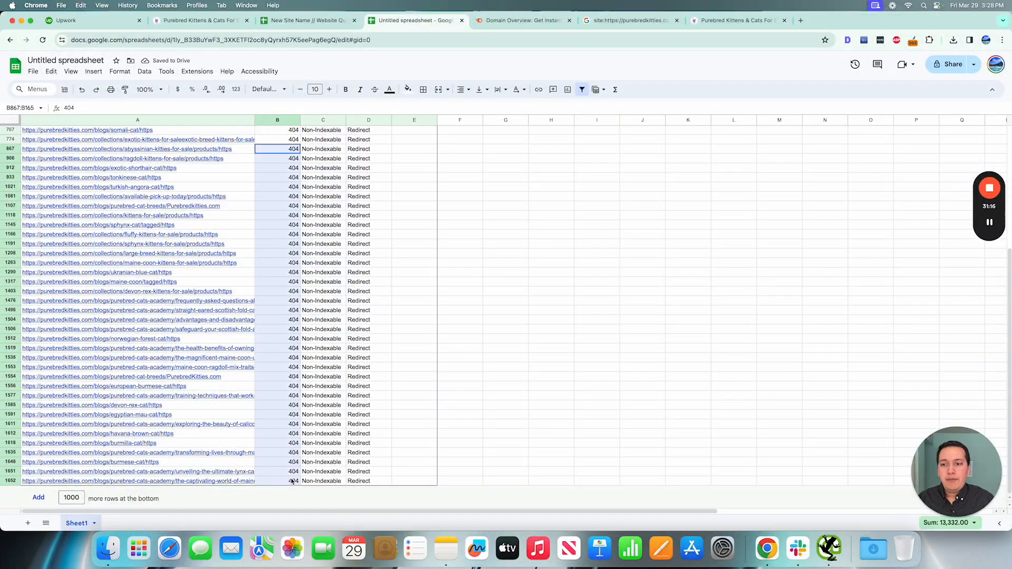
click(316, 463)
click(369, 482)
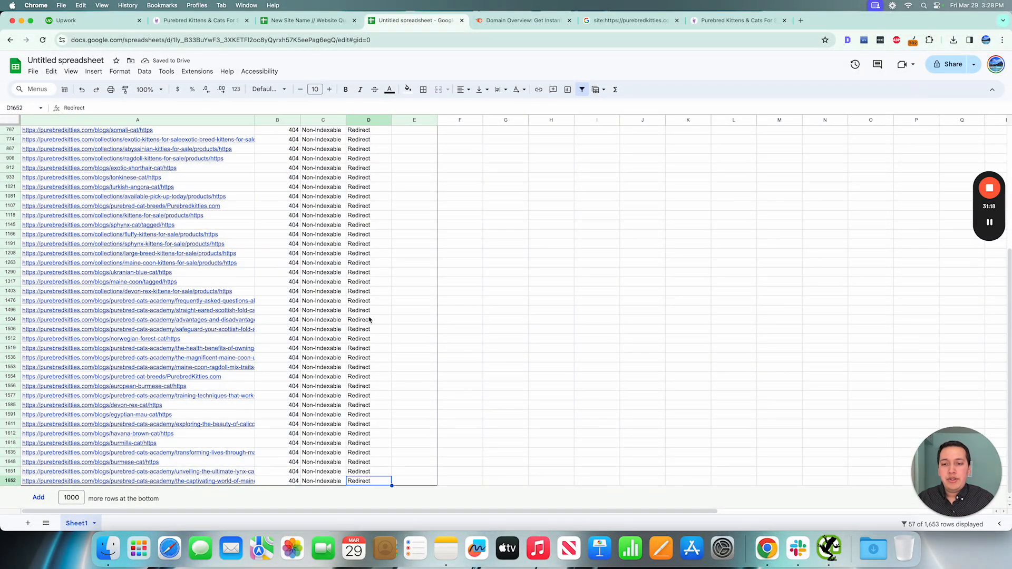
scroll(405, 439, up, 5)
Fill the "Redirect" note from D18 down to D767 again and check the note in the last filtered row.
click(367, 142)
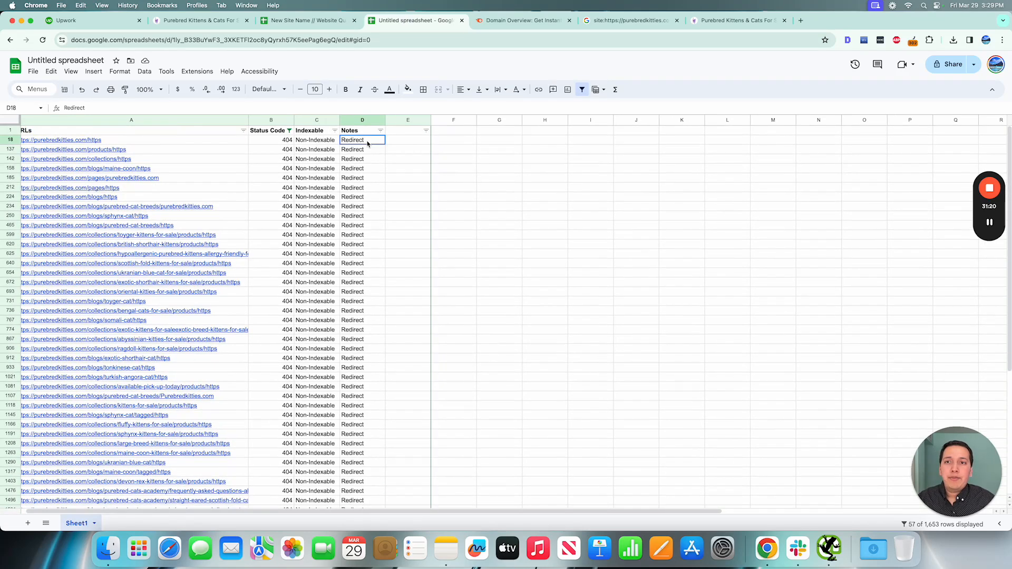
drag(386, 175, 386, 325)
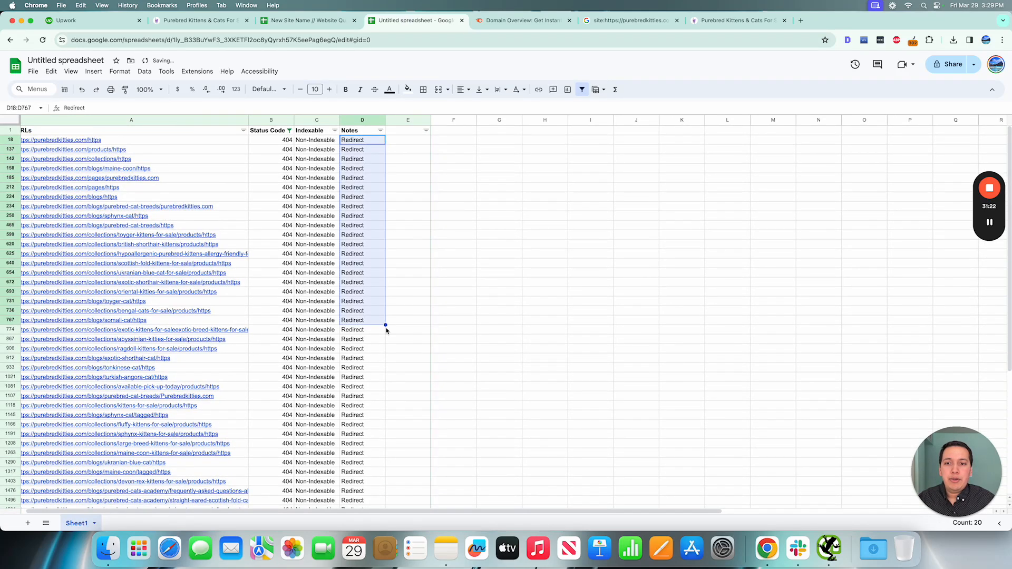
scroll(368, 390, down, 5)
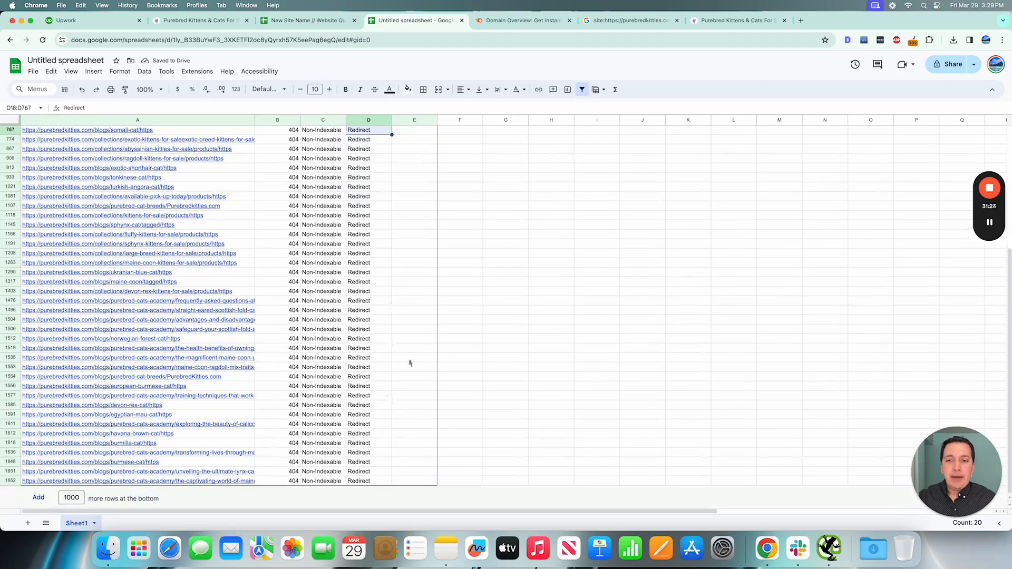
click(354, 477)
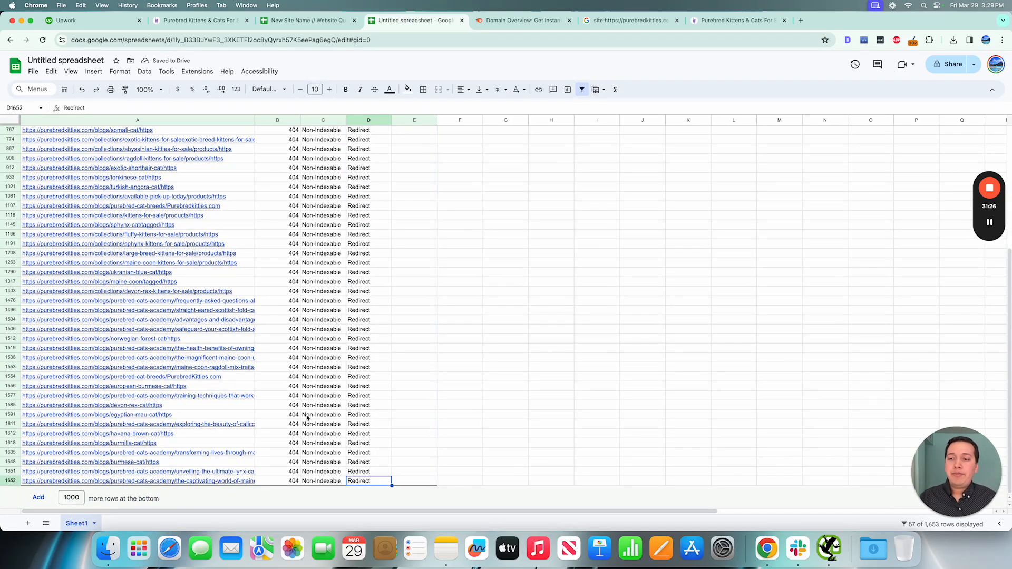
scroll(276, 393, up, 5)
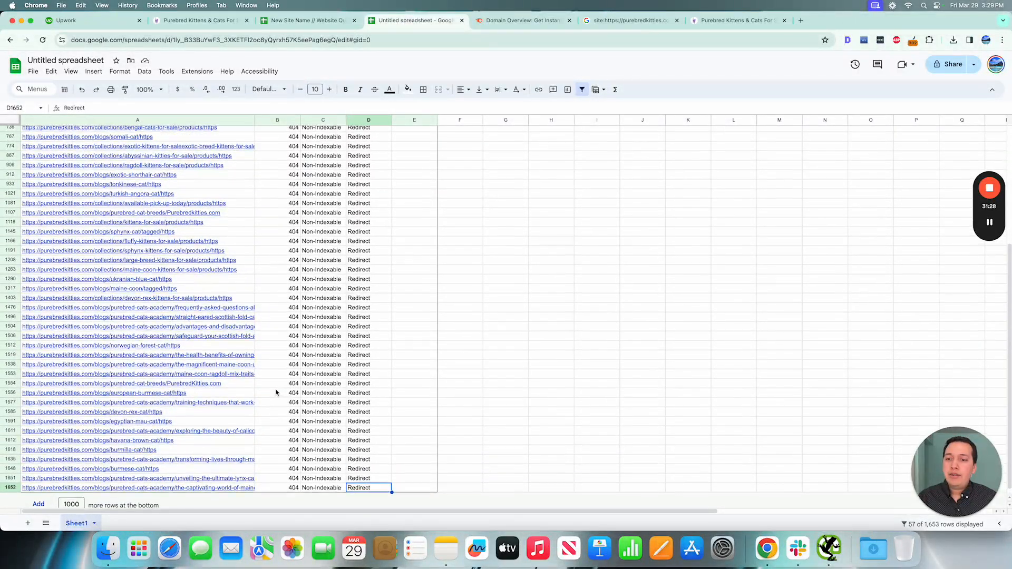
Open the purebredkitties.com/products/https link from its cell, examine the page, and close it.
click(148, 151)
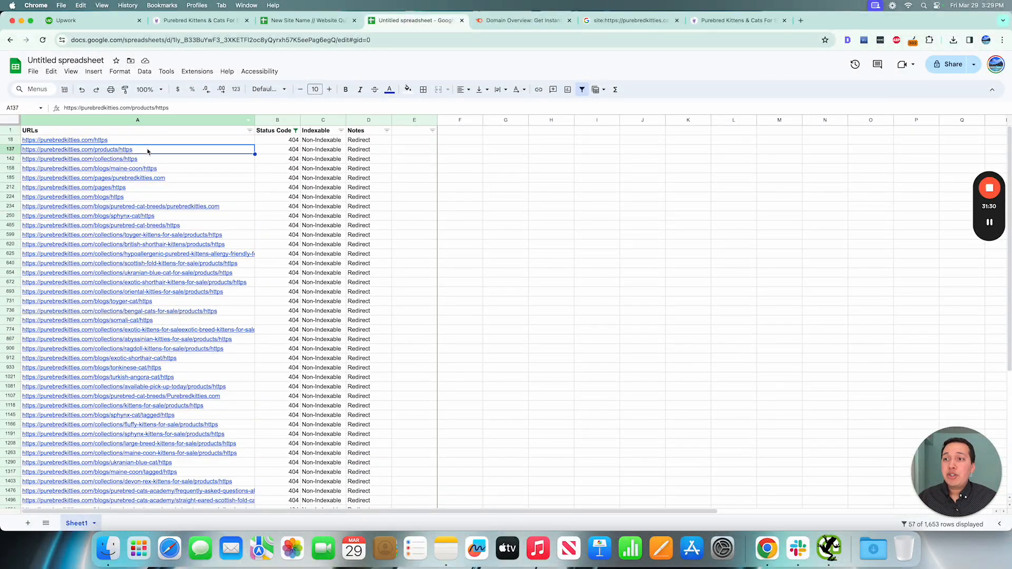
click(106, 165)
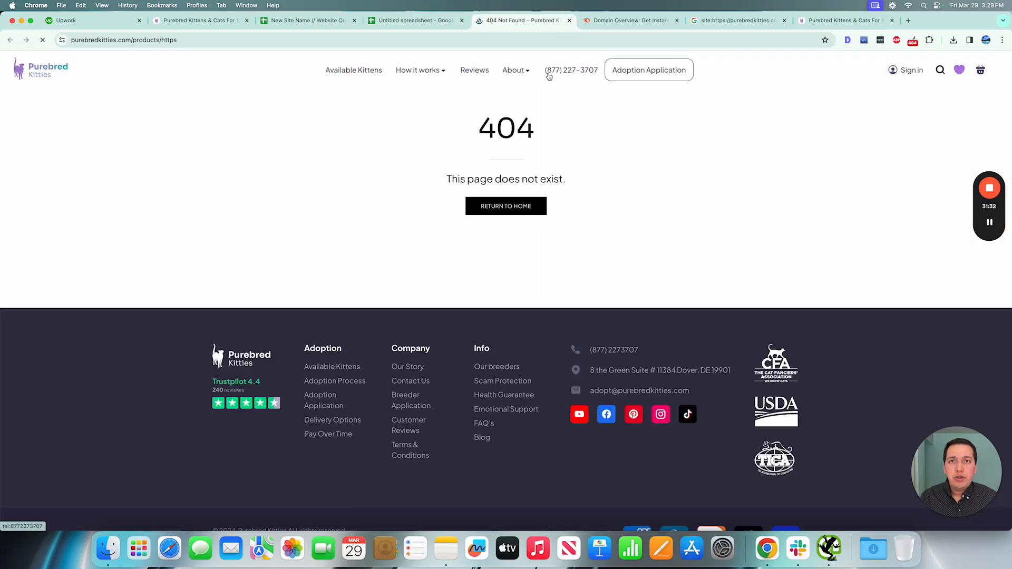
key(super+w)
drag(209, 149, 209, 283)
right_click(208, 242)
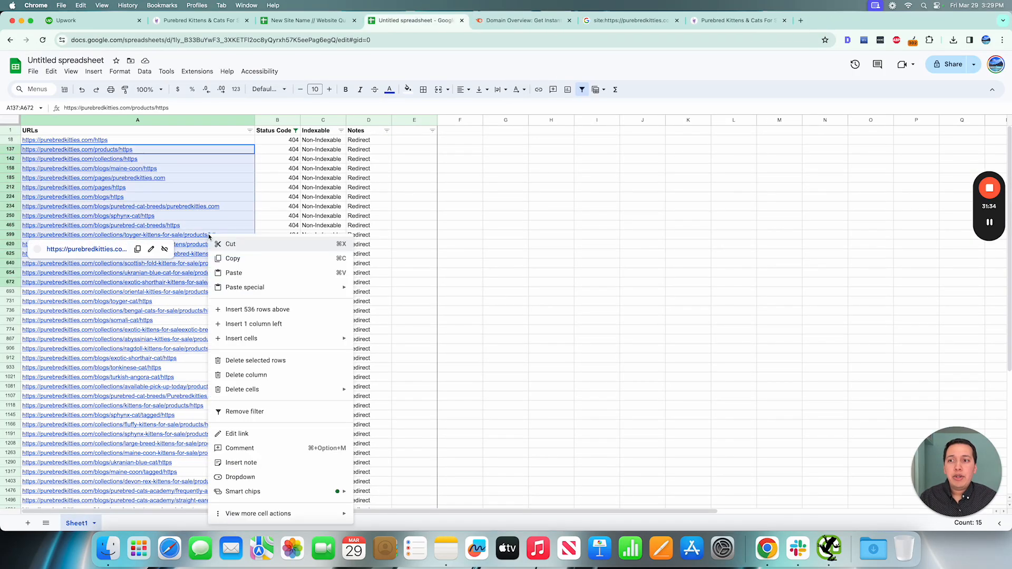
mouse_move(292, 516)
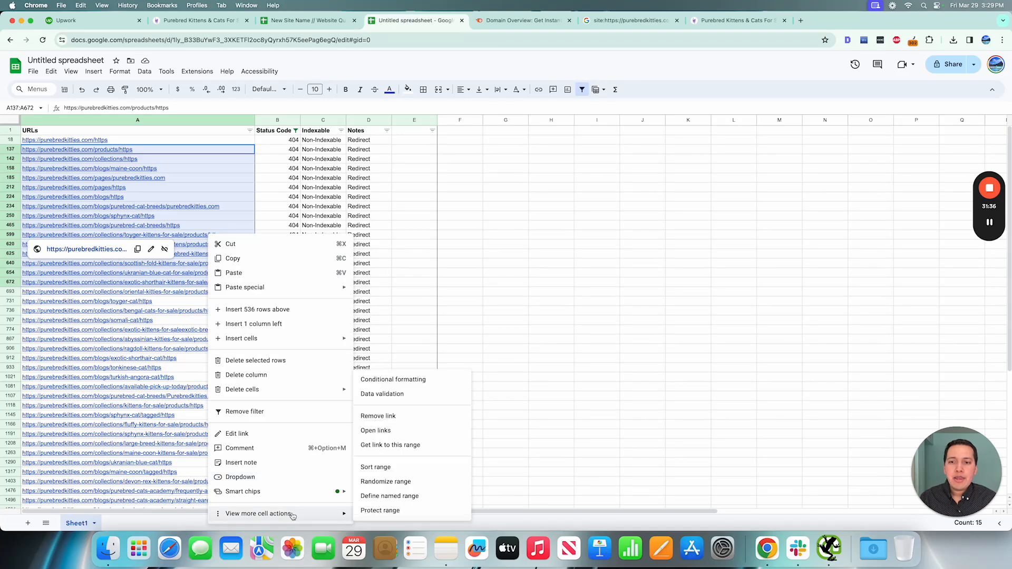
click(478, 156)
click(201, 244)
click(354, 294)
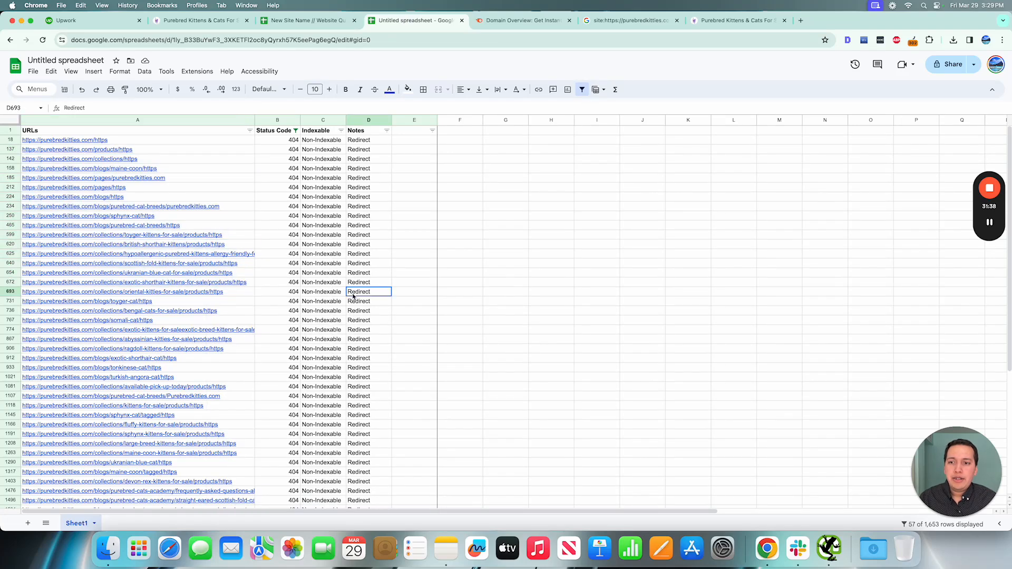
Filter the Status Codes column to show only the 301 rows.
click(295, 131)
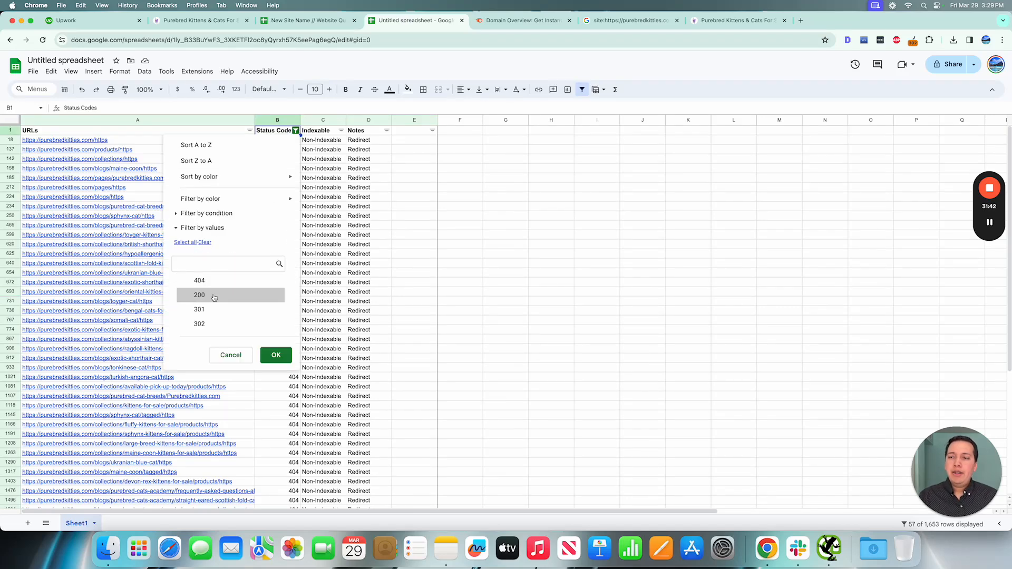
click(216, 311)
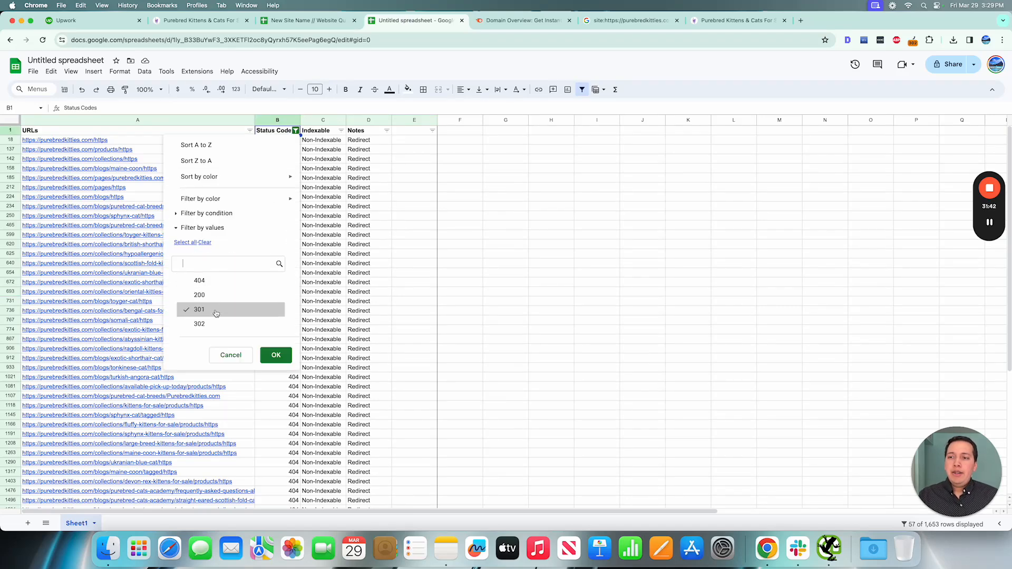
click(276, 356)
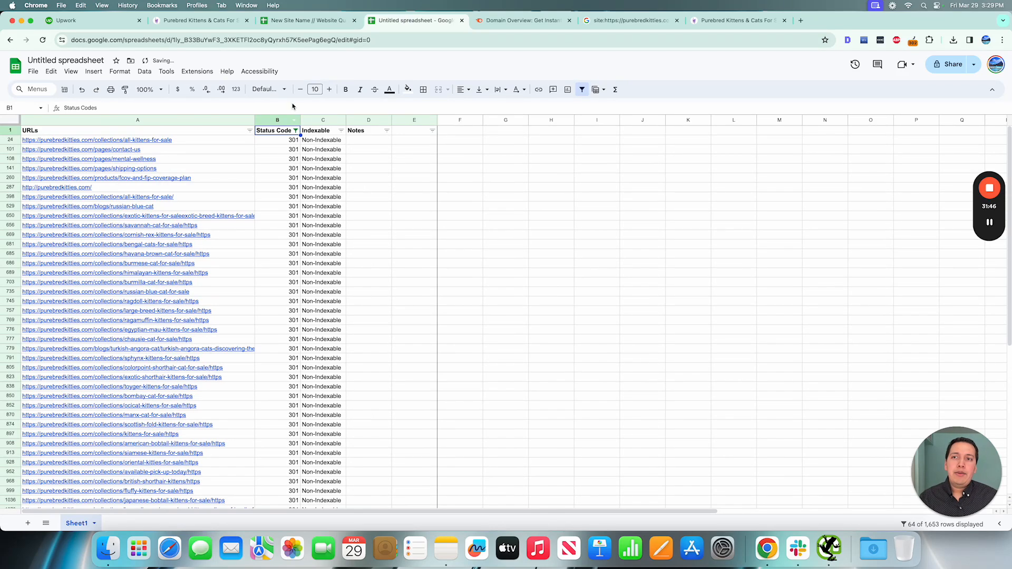
Reset the Status Codes filter to select all values so every crawled URL is listed.
click(295, 130)
click(208, 285)
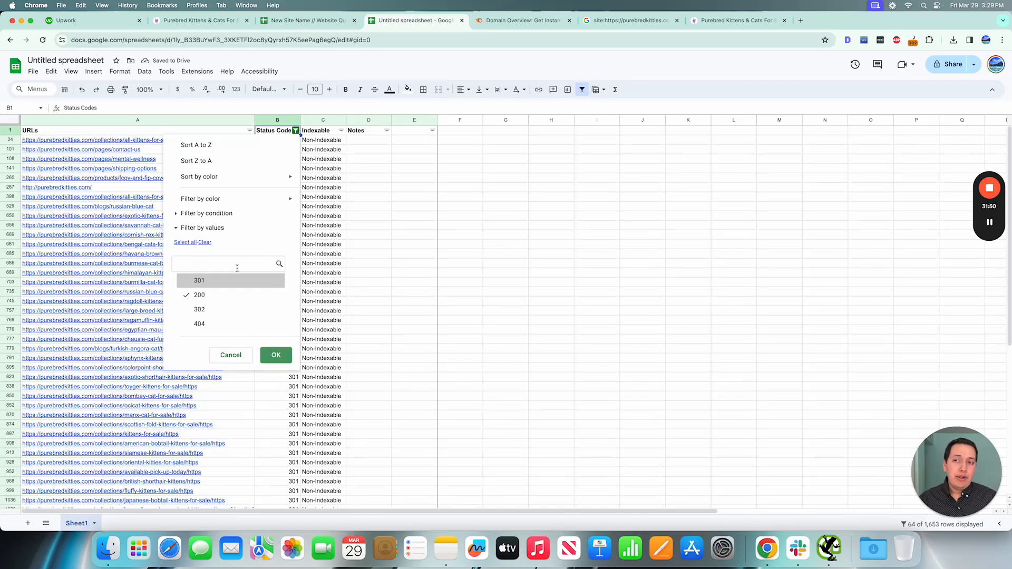
click(184, 243)
click(274, 355)
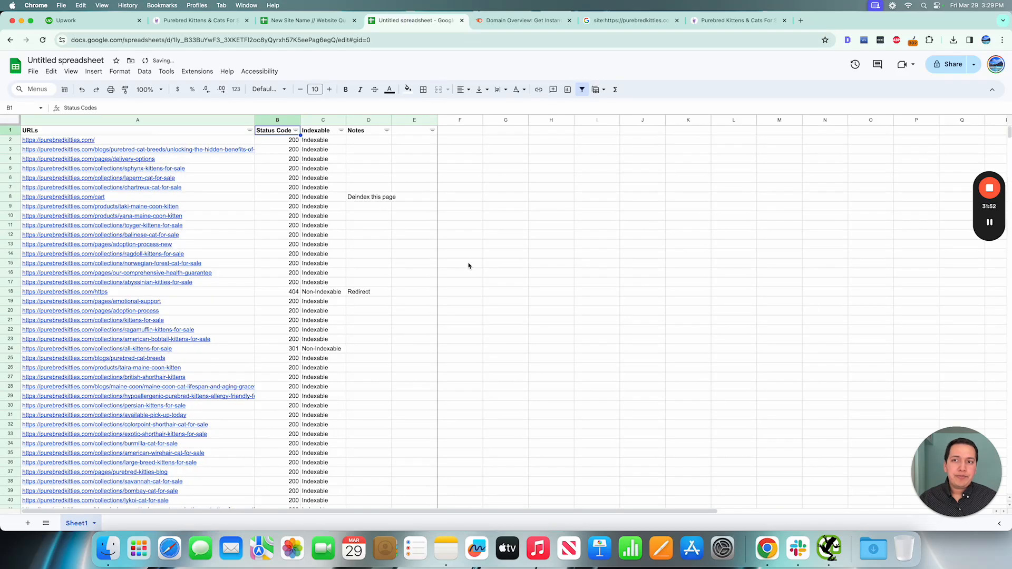
Delete the empty column E next to the Notes column.
click(385, 170)
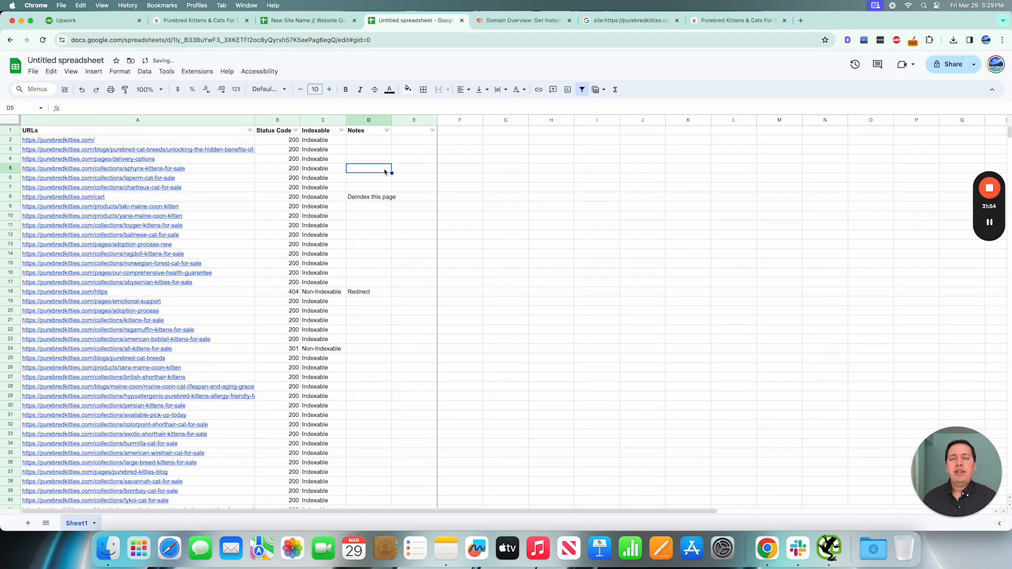
right_click(417, 121)
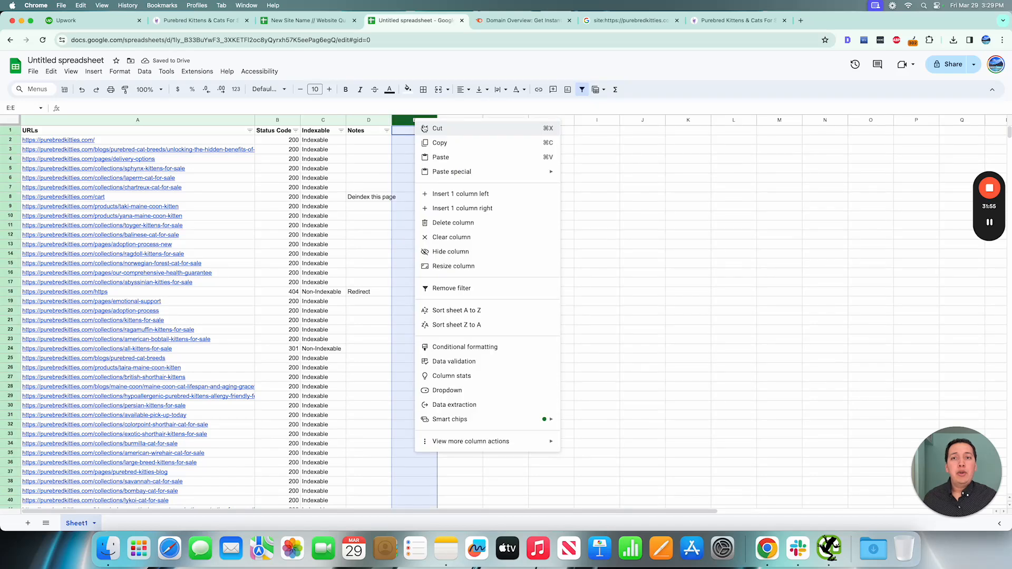
click(495, 223)
click(431, 169)
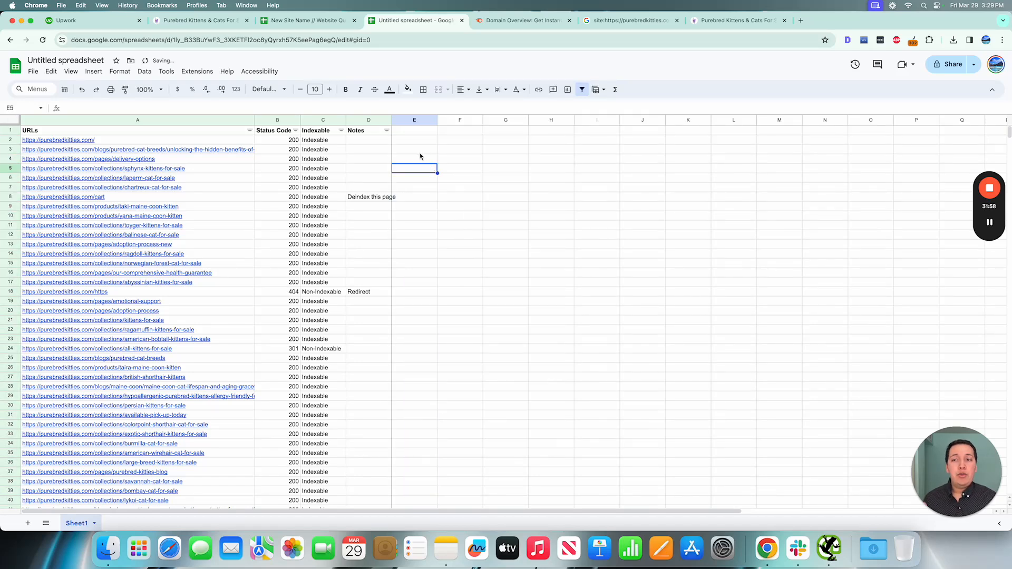
click(295, 132)
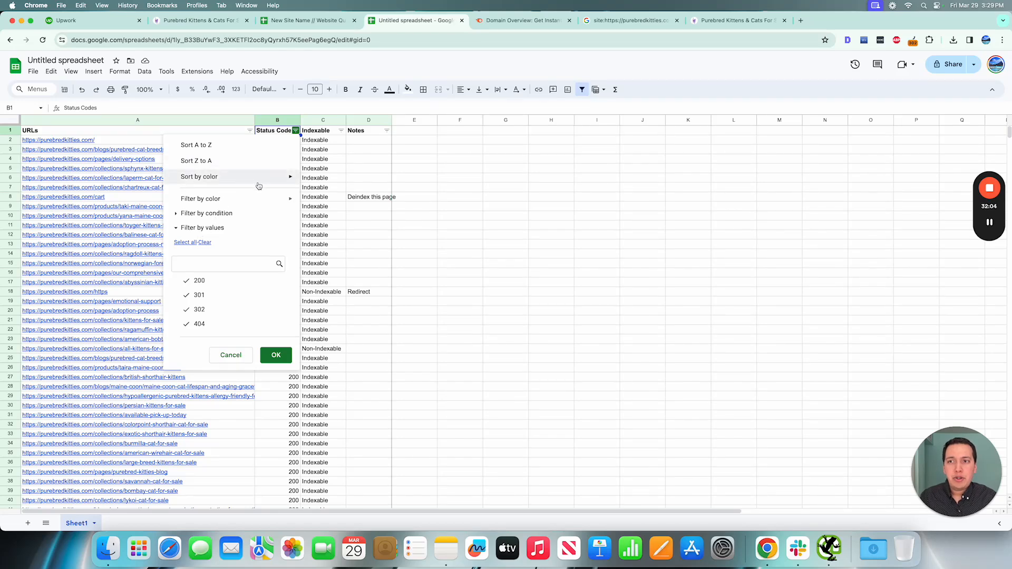
drag(323, 188, 322, 254)
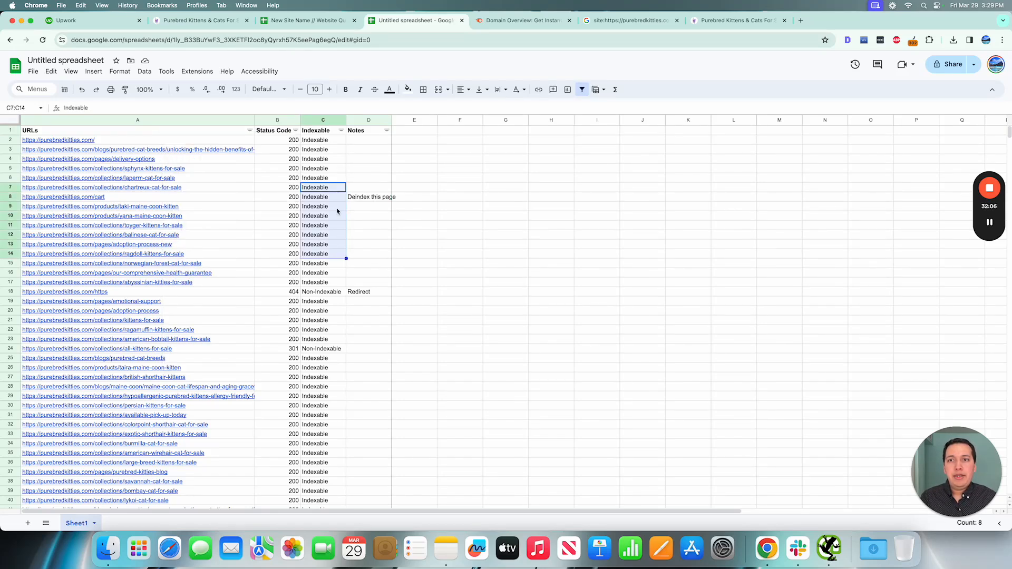
drag(290, 180, 290, 311)
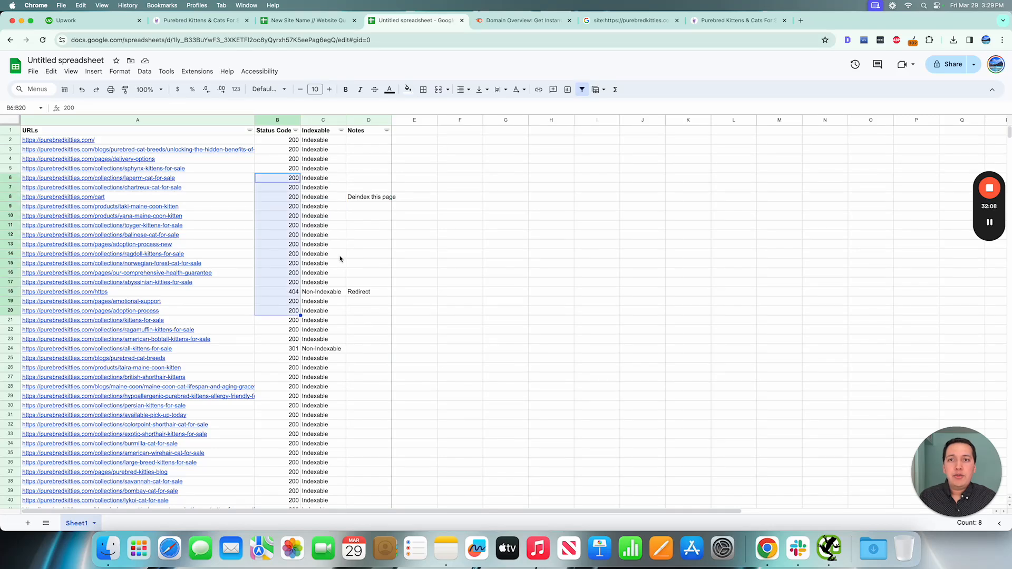
click(408, 89)
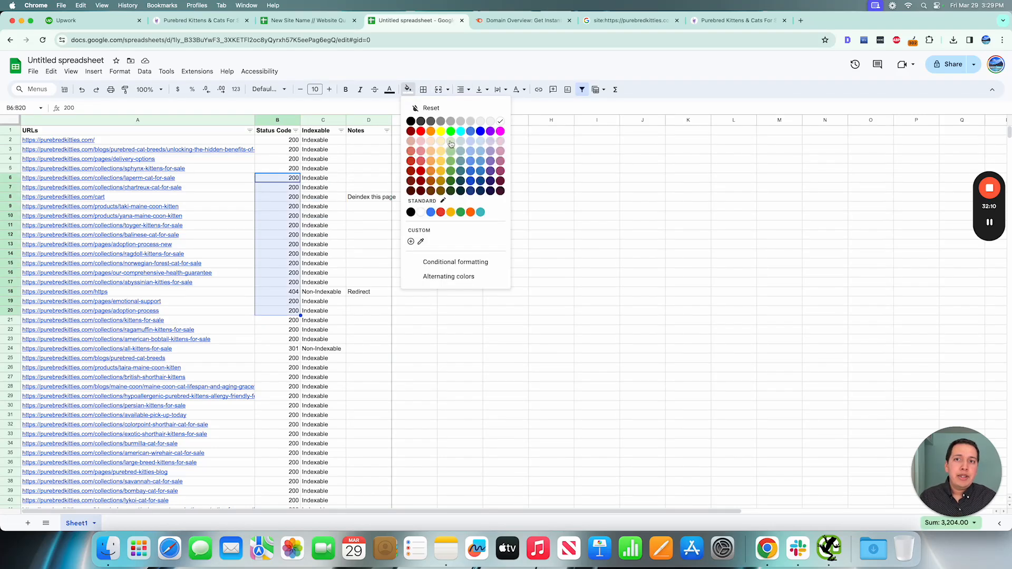
click(591, 191)
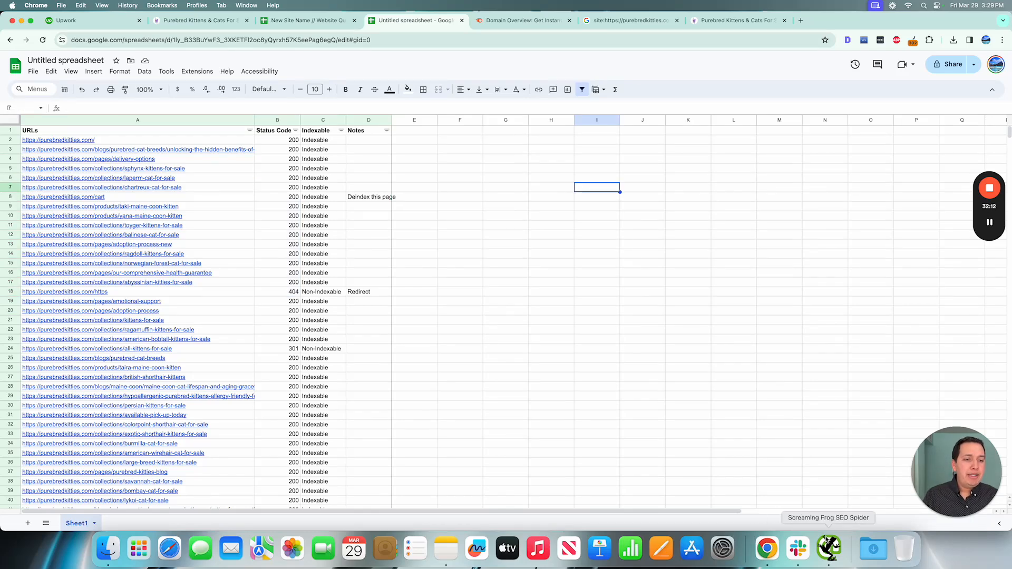
Switch to Screaming Frog SEO Spider to check the crawl's columns, then return to the spreadsheet and look through its URL rows.
scroll(503, 162, up, 3)
scroll(503, 162, left, 5)
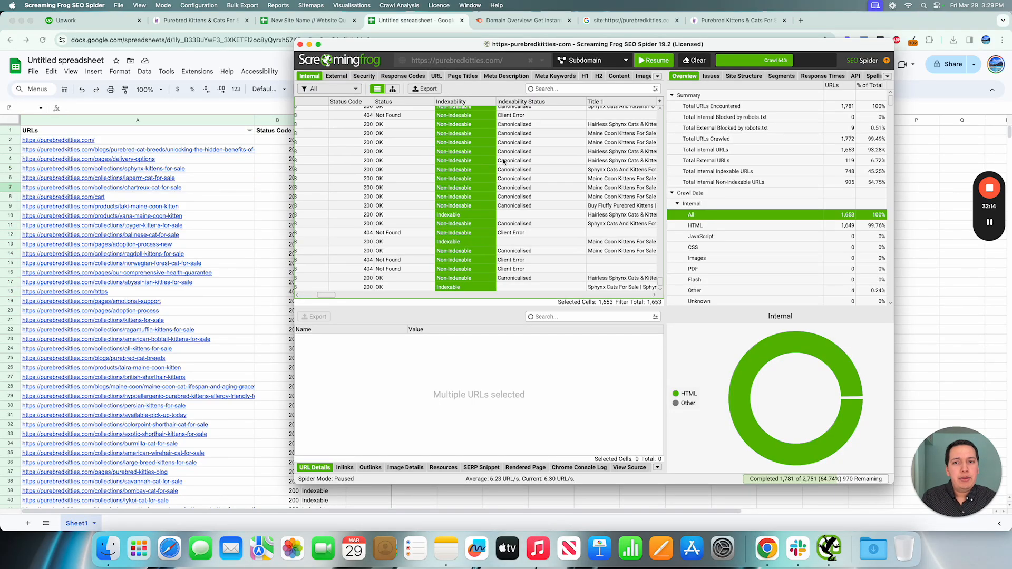
click(275, 172)
scroll(253, 159, down, 10)
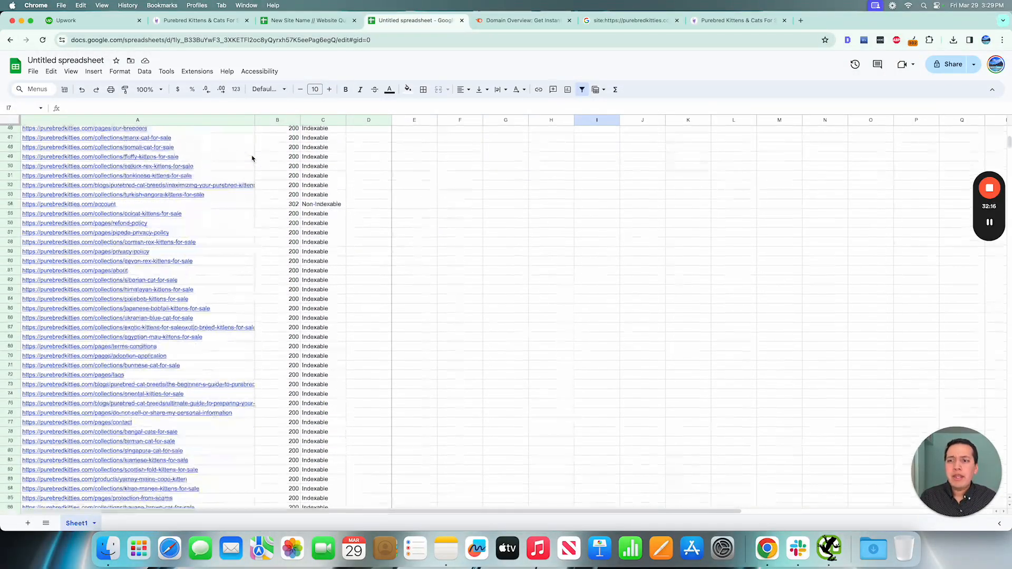
scroll(253, 159, up, 10)
Review the crawled internal URLs in Screaming Frog from the last row back to the first, and return to the spreadsheet.
click(829, 549)
scroll(358, 269, down, 15)
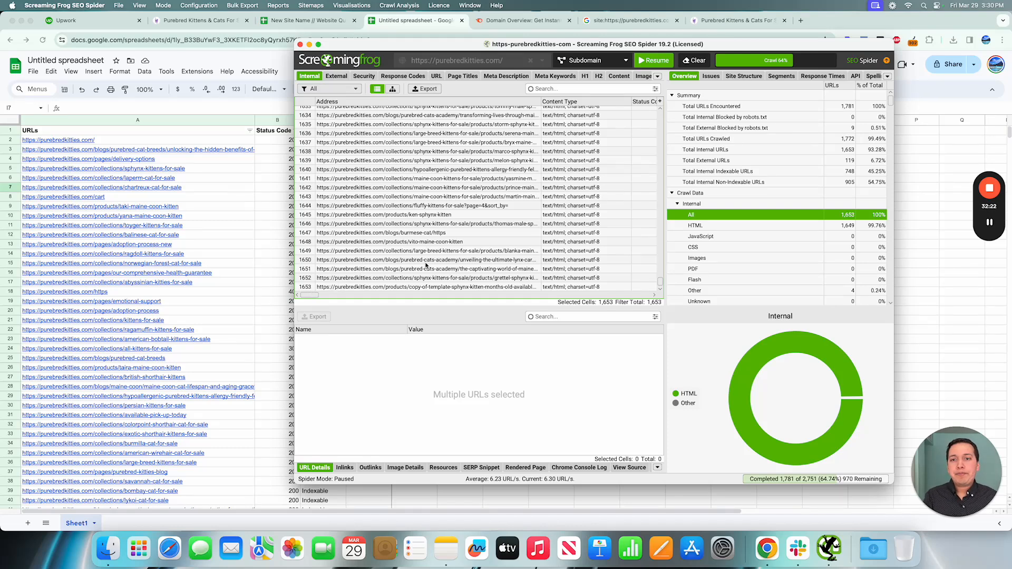
scroll(426, 265, up, 2)
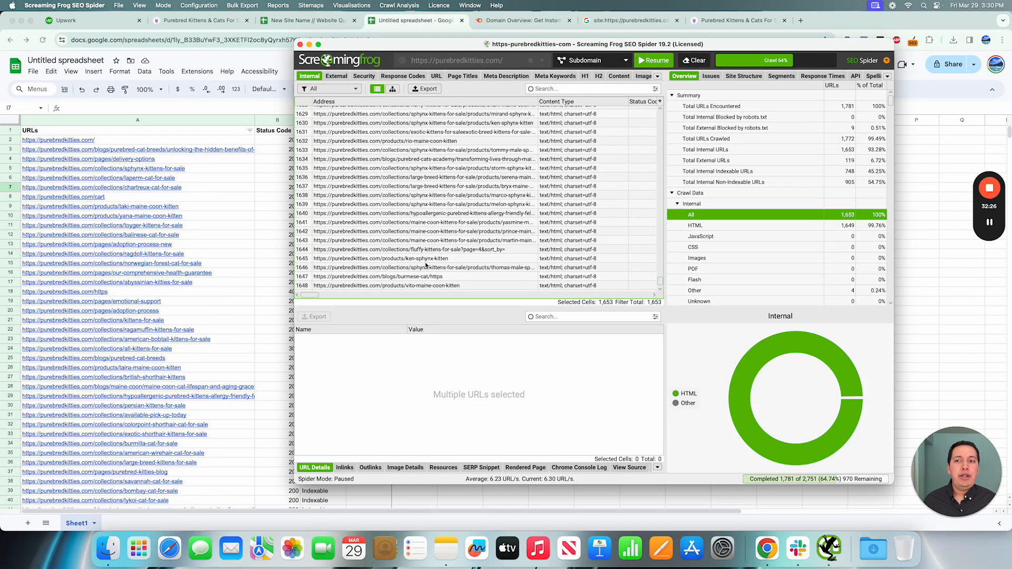
scroll(426, 265, up, 20)
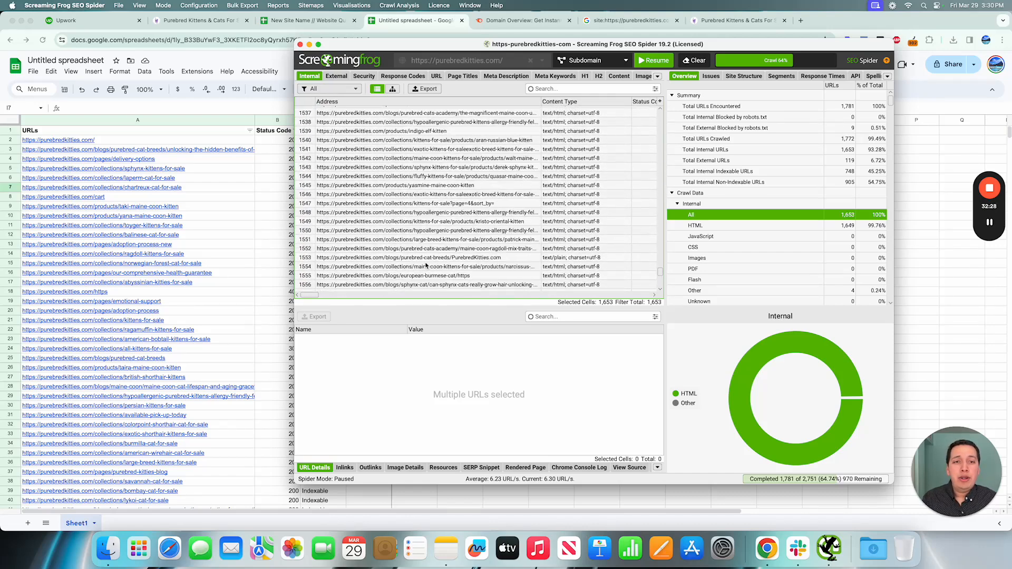
scroll(426, 265, up, 20)
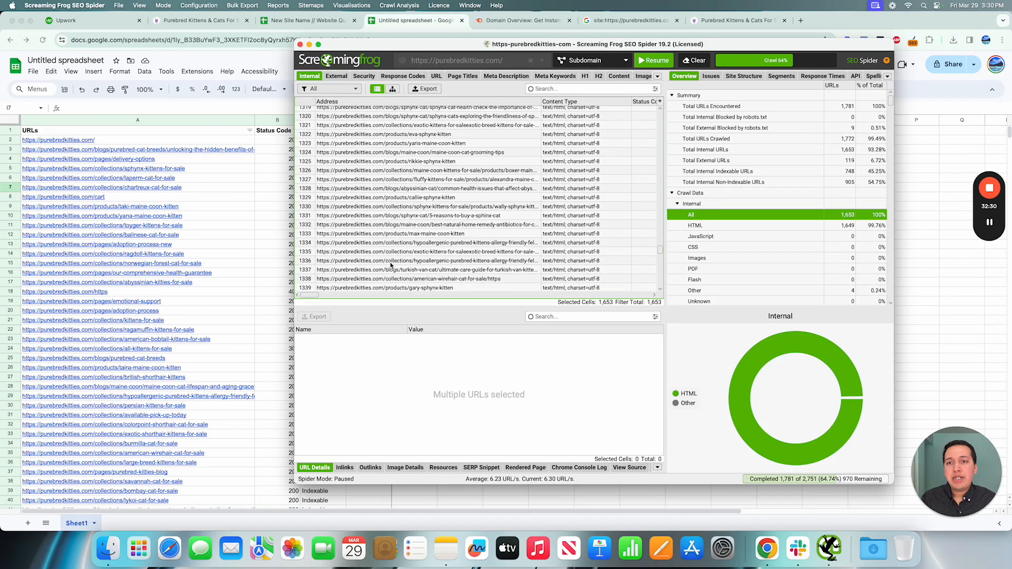
scroll(452, 197, up, 20)
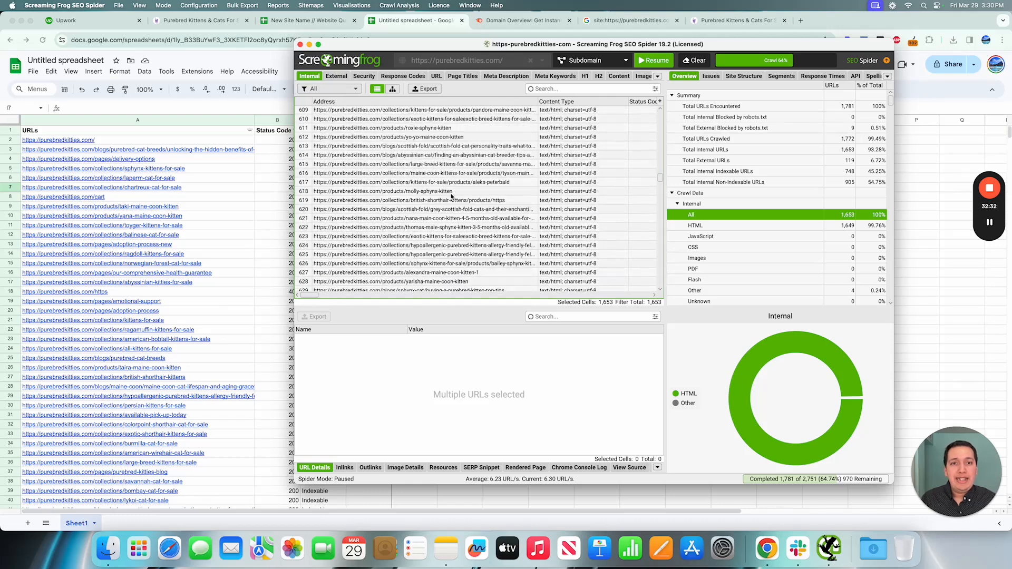
scroll(452, 197, up, 1)
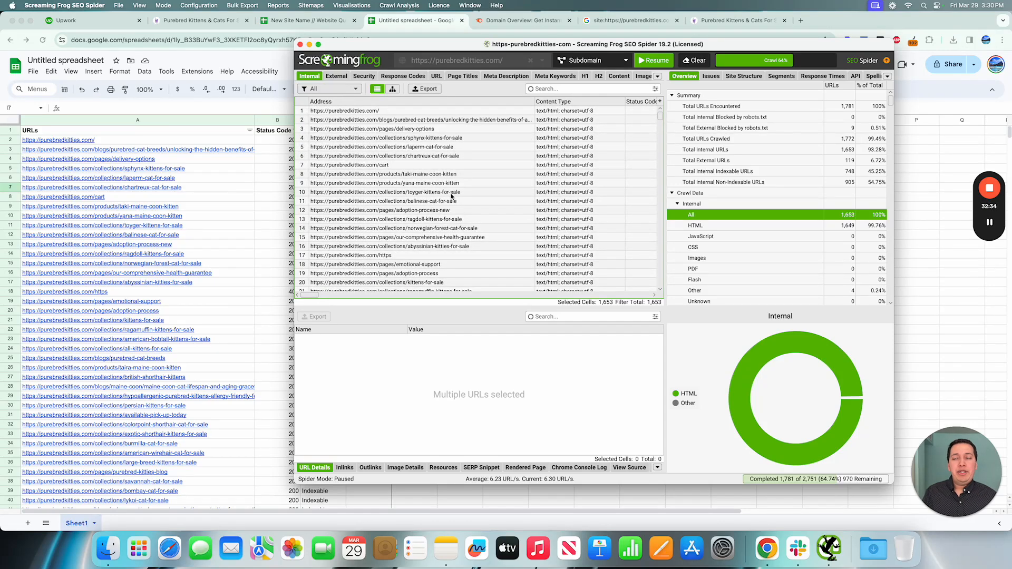
click(194, 219)
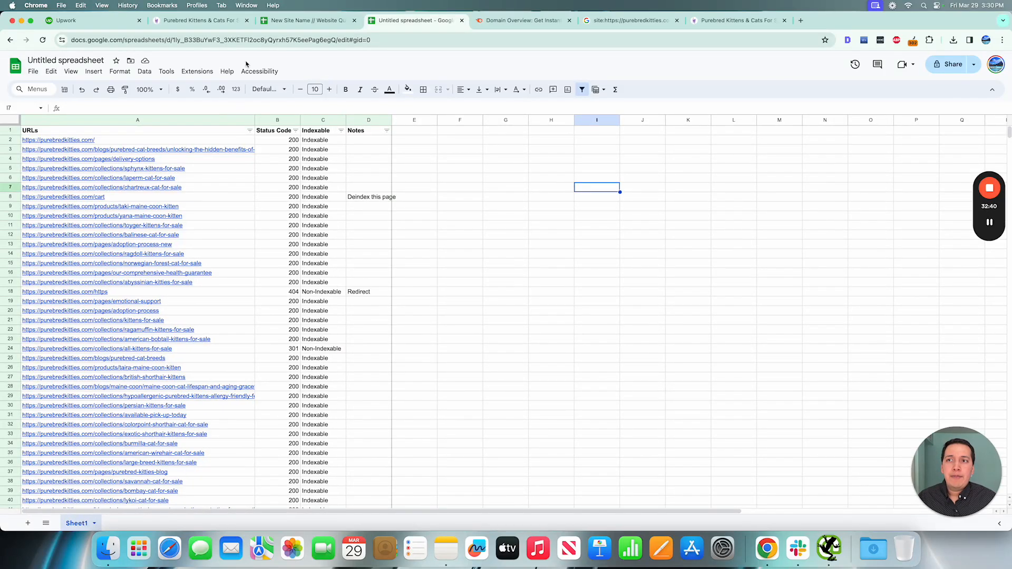
click(126, 140)
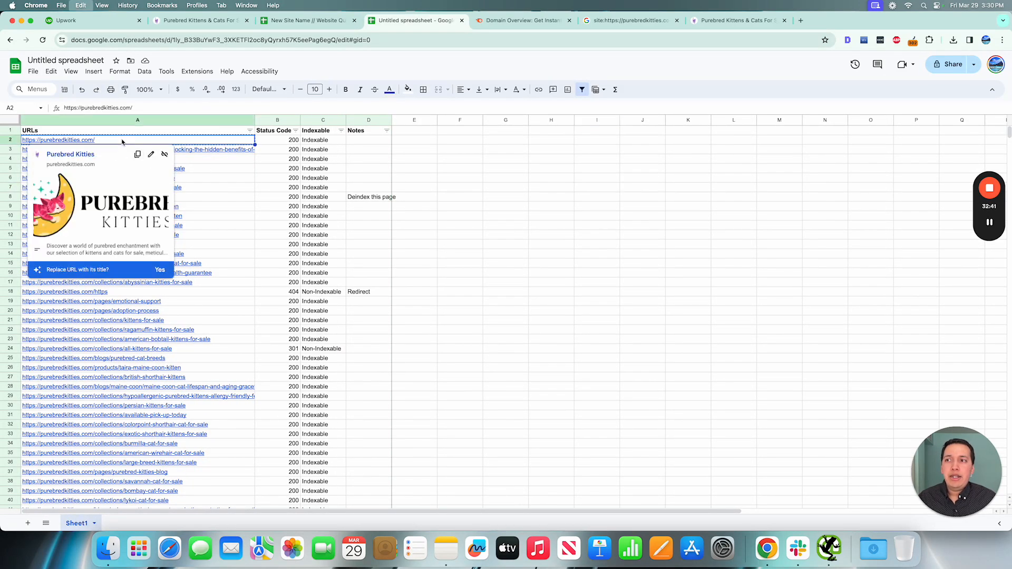
click(513, 20)
text(https://purebredkitties.com/)
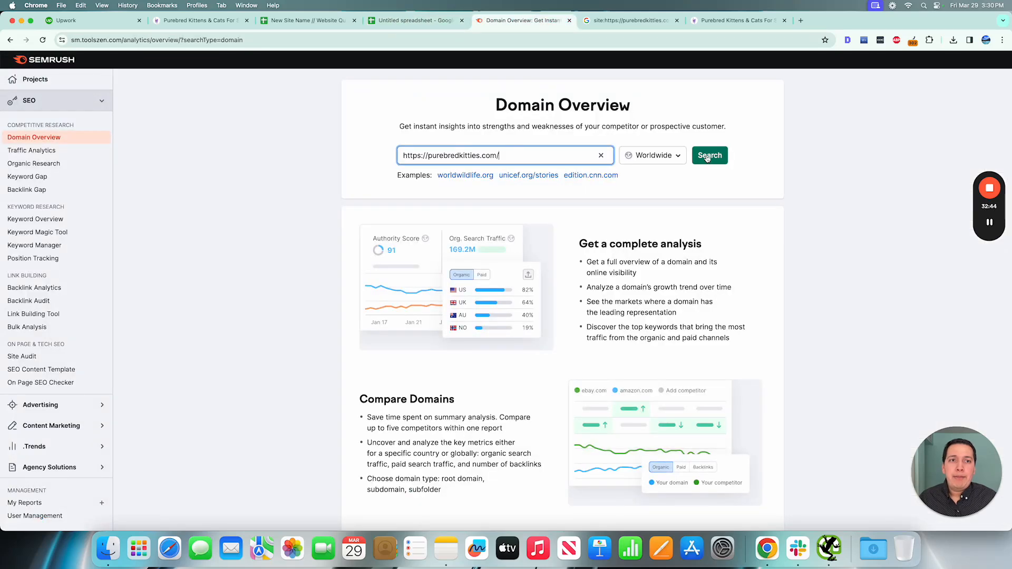
click(708, 156)
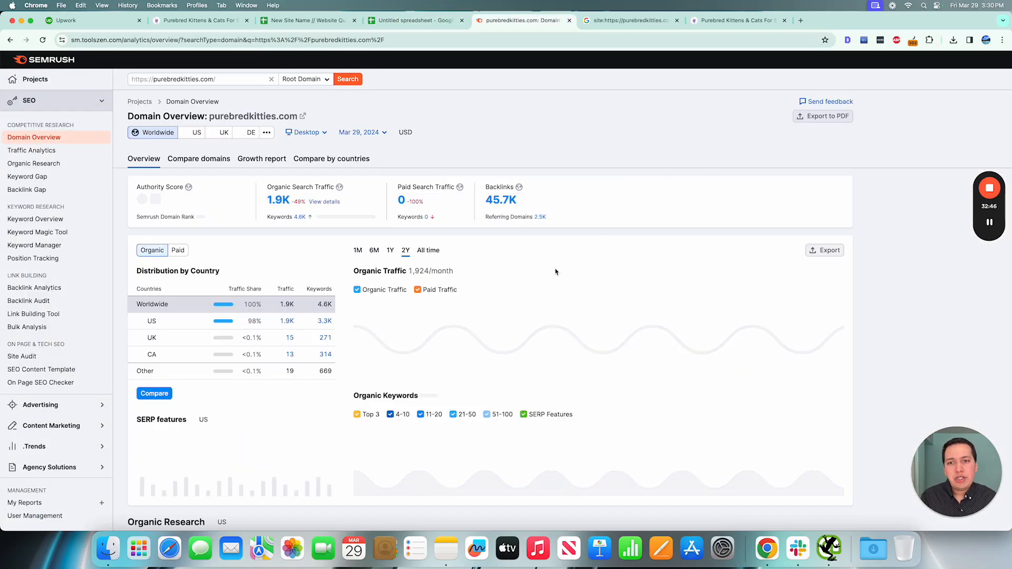
Examine the organic traffic trend in the domain overview over all time, over one year, and over all time again.
scroll(425, 231, down, 1)
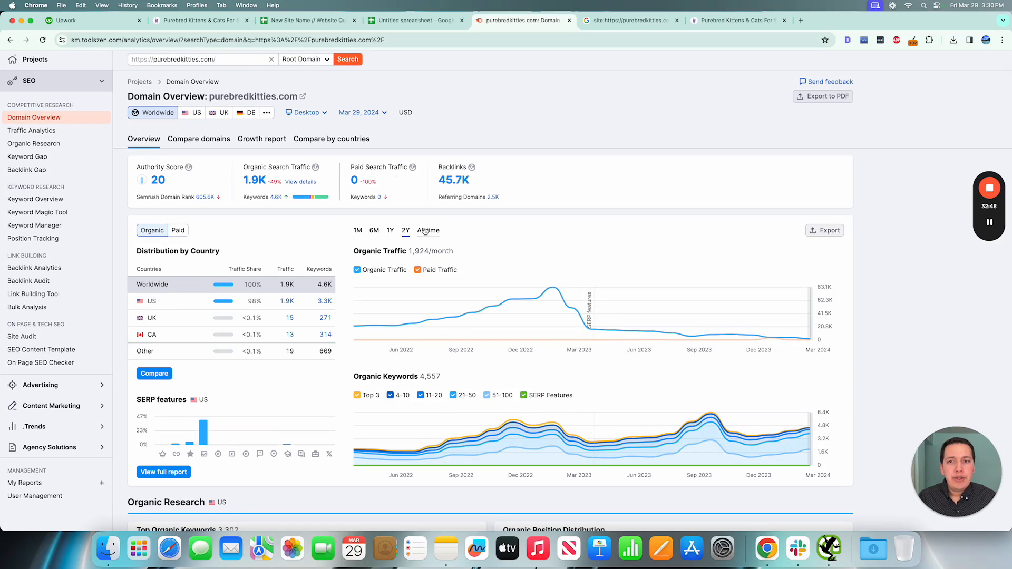
click(427, 231)
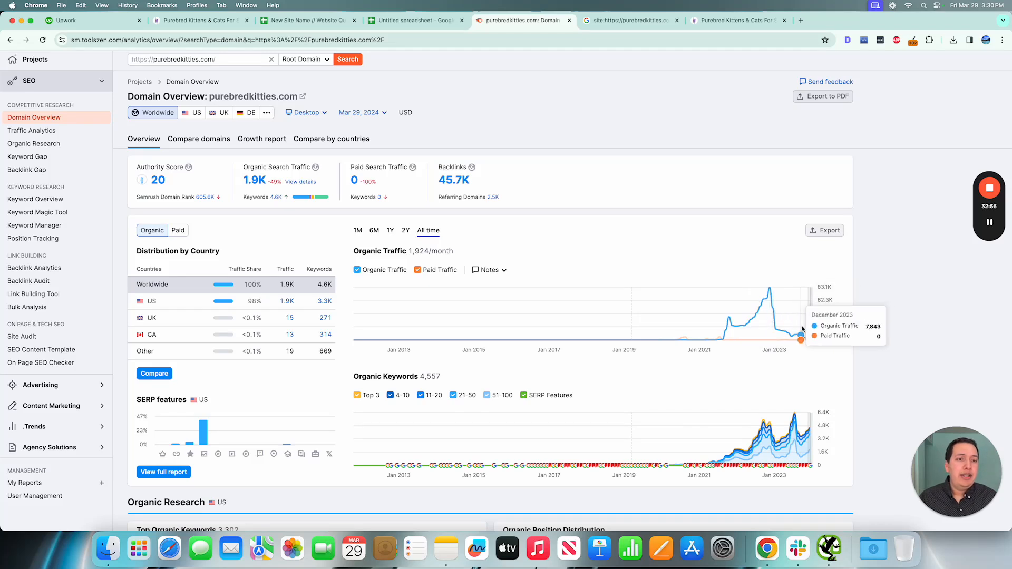
click(393, 231)
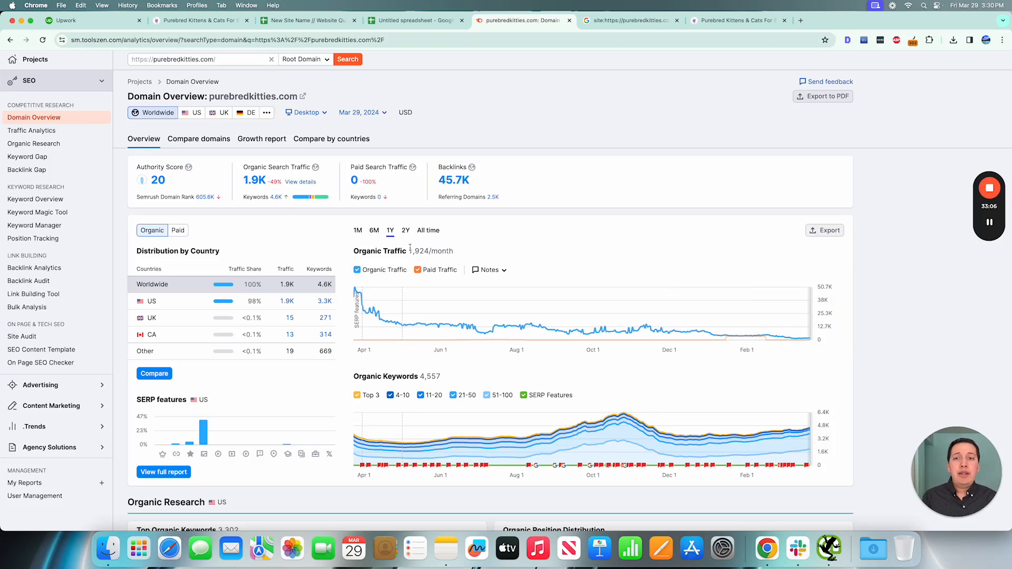
click(428, 230)
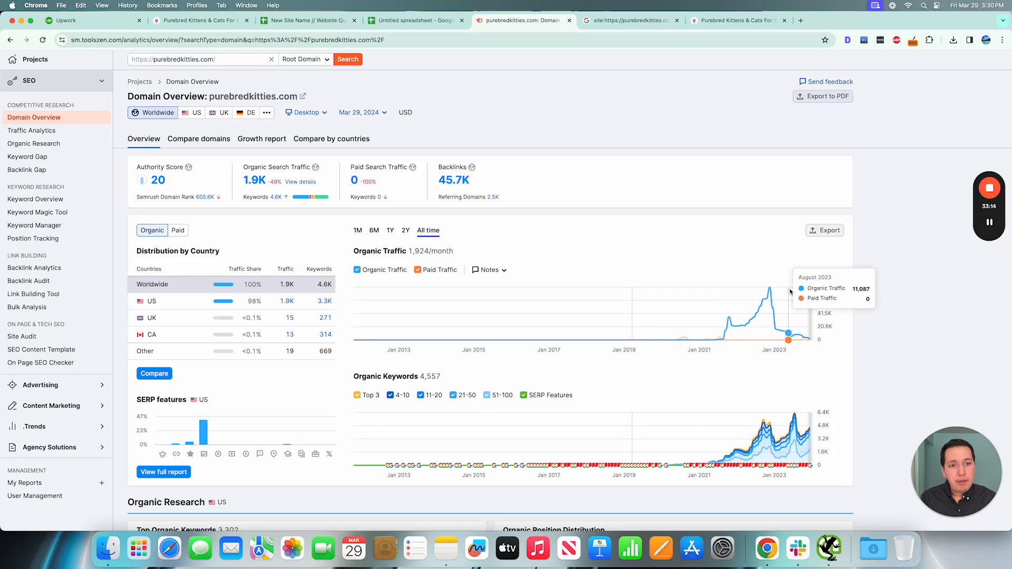
Open the domain's full backlinks report and examine the source pages, anchors and target URLs in the list.
click(466, 182)
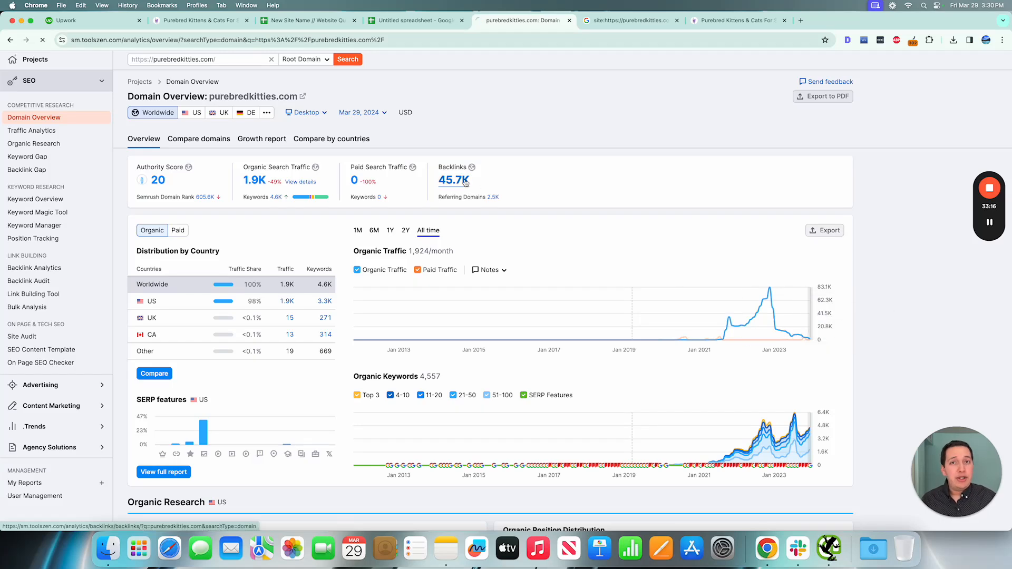
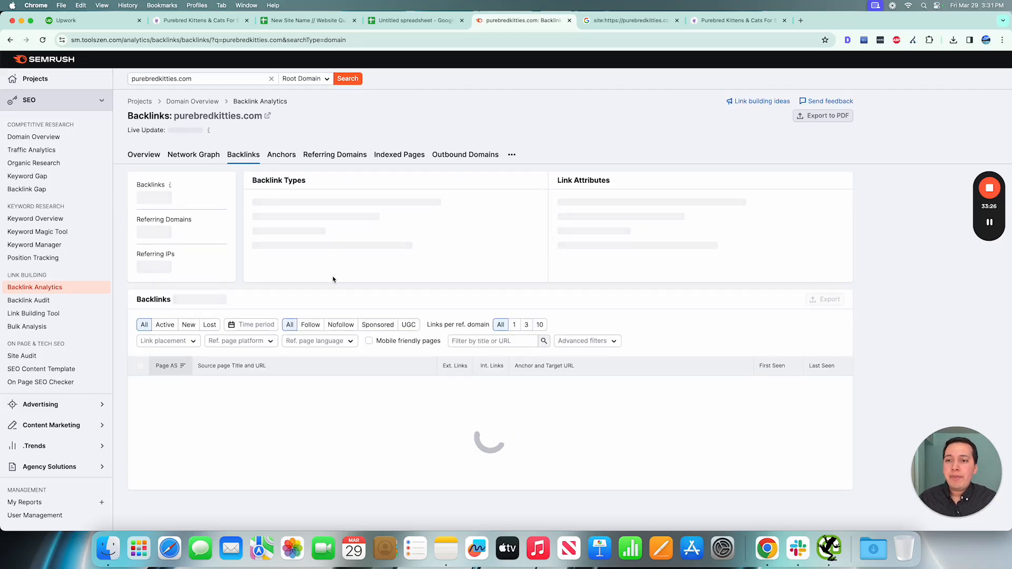
scroll(334, 279, down, 2)
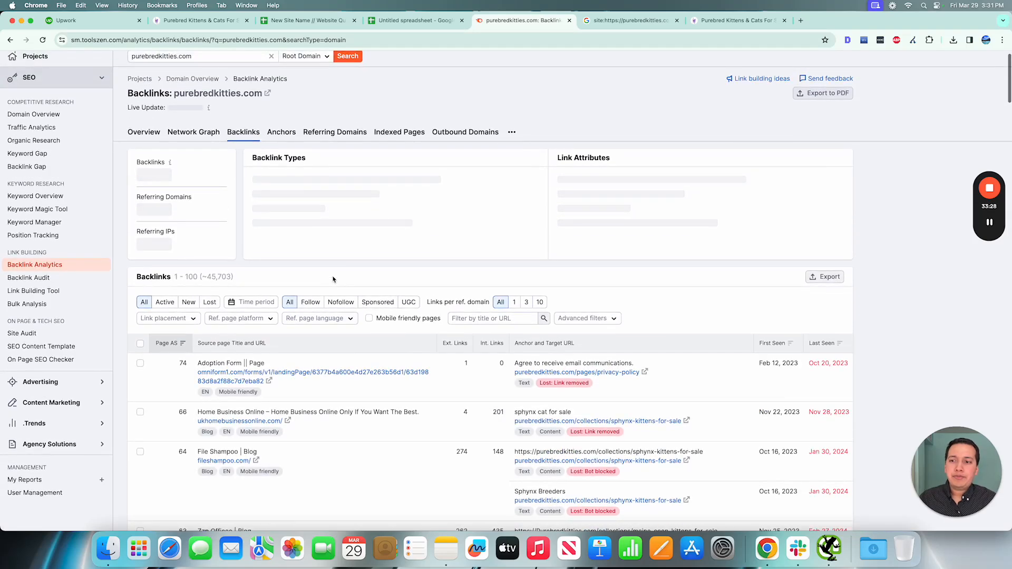
scroll(333, 280, down, 5)
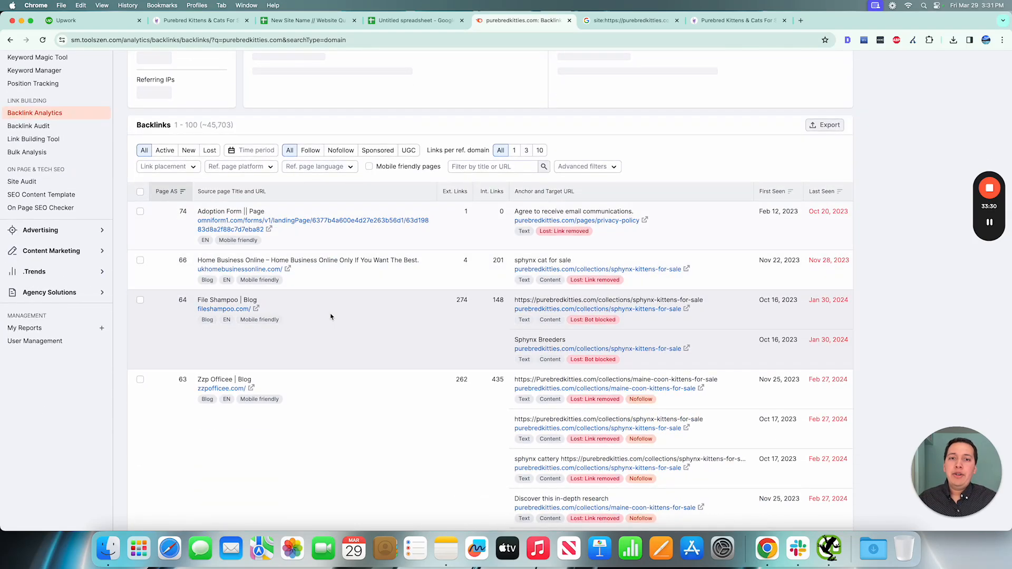
scroll(500, 333, down, 3)
scroll(501, 335, down, 5)
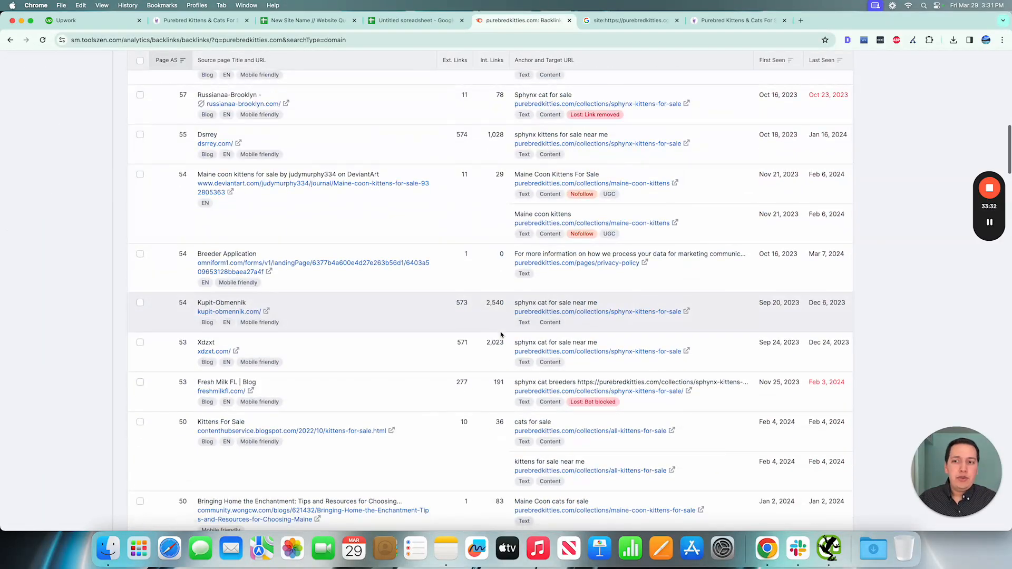
scroll(263, 319, down, 2)
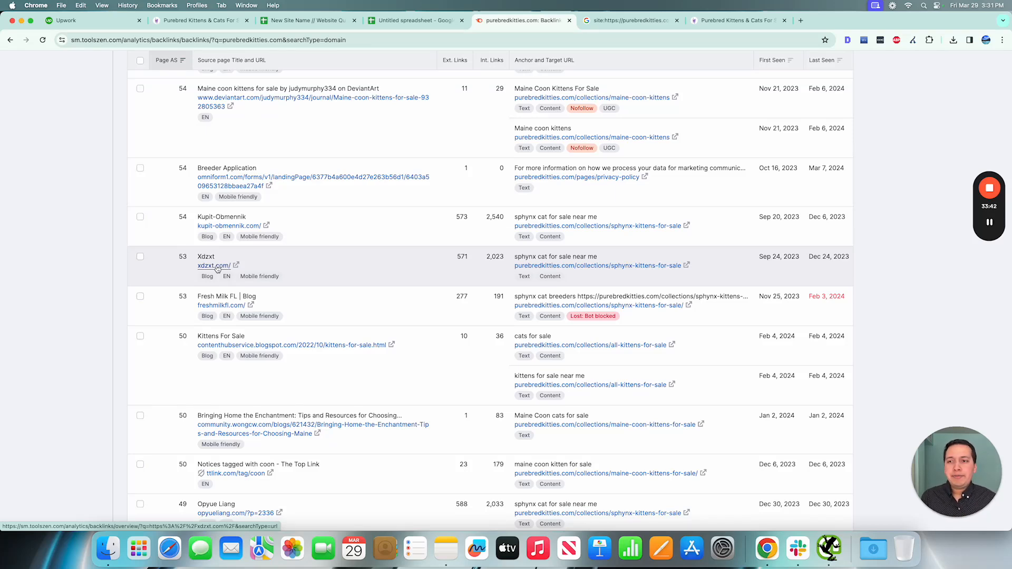
scroll(379, 437, down, 3)
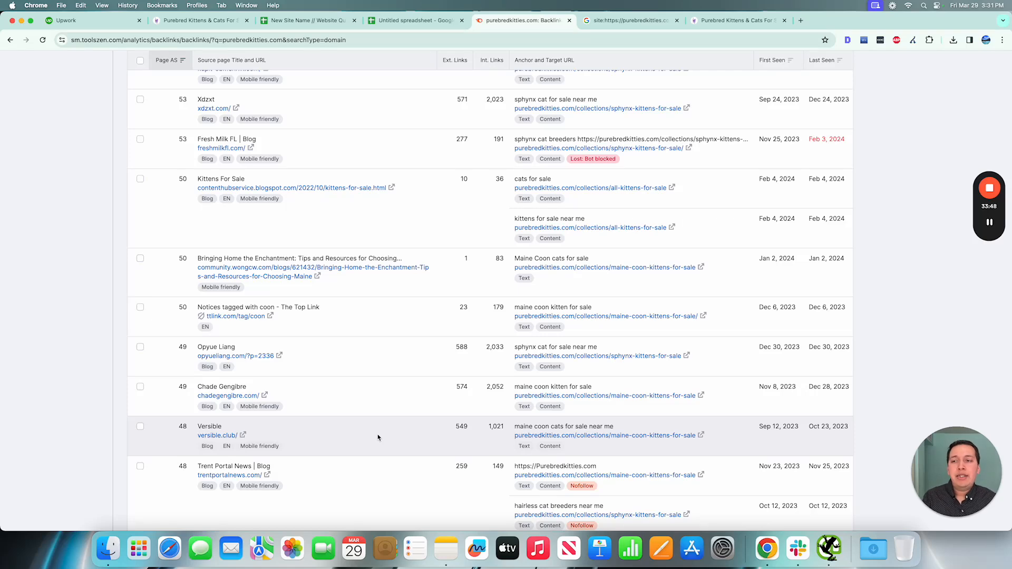
scroll(378, 437, down, 1)
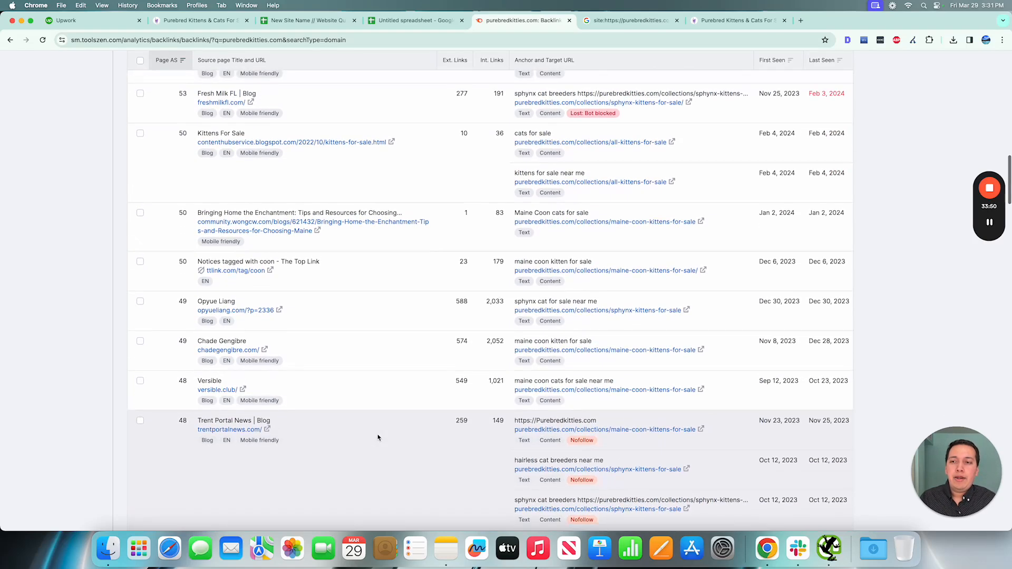
Review the backlink list back up to its first rows and check the backlink types and link attributes summary.
scroll(378, 437, up, 1)
scroll(383, 415, up, 1)
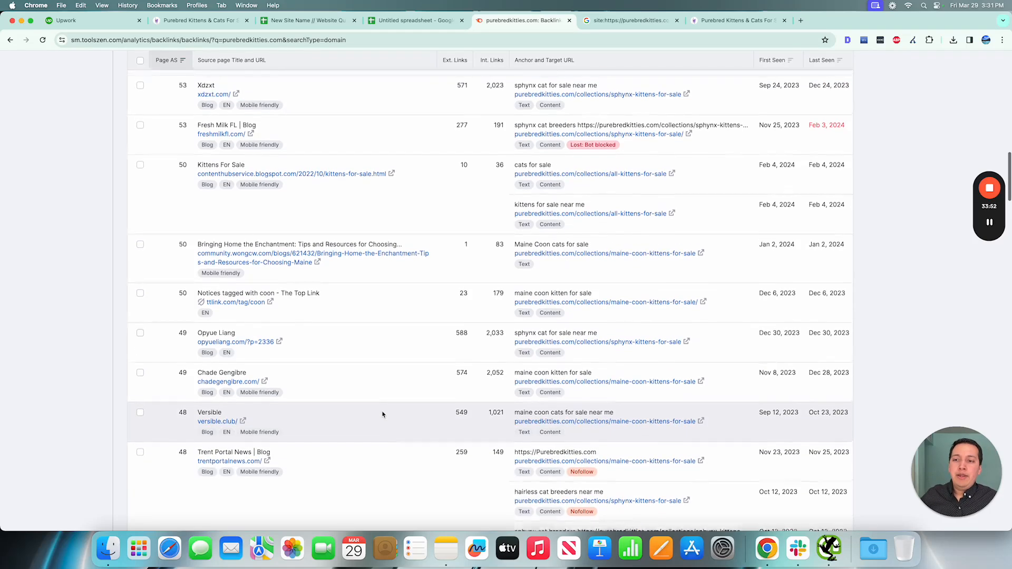
scroll(383, 413, up, 5)
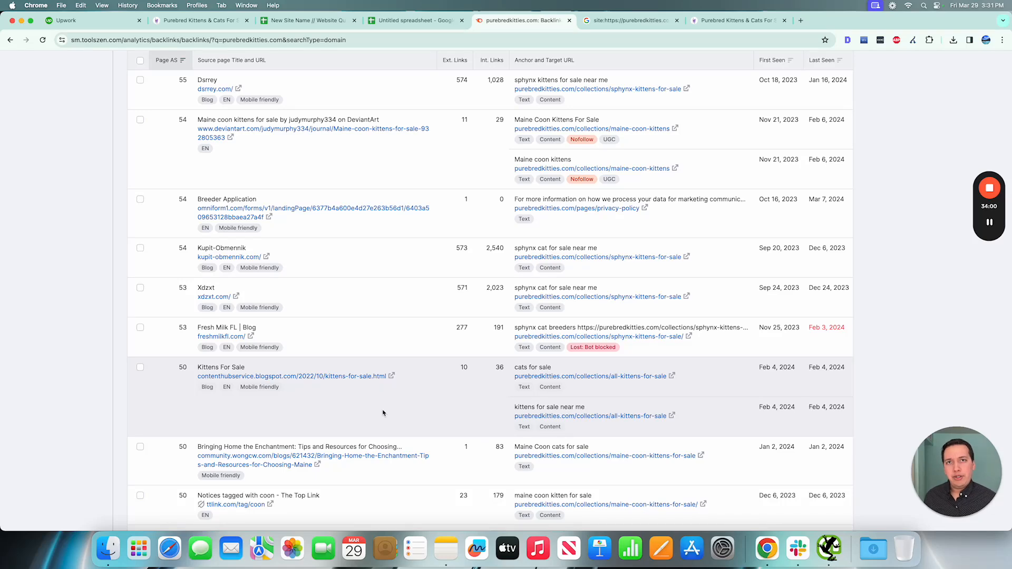
scroll(383, 413, up, 20)
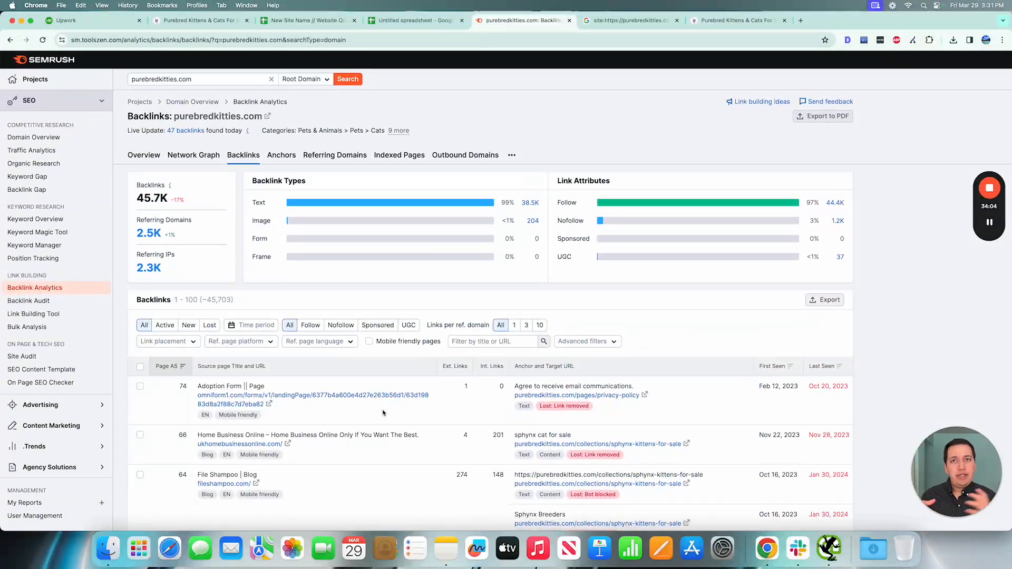
scroll(383, 413, down, 5)
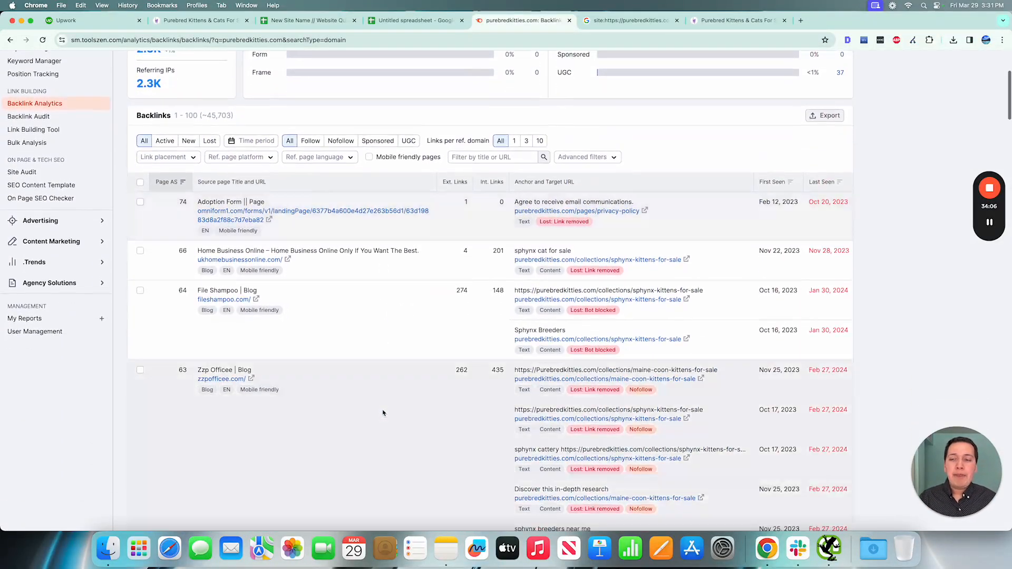
scroll(383, 413, up, 5)
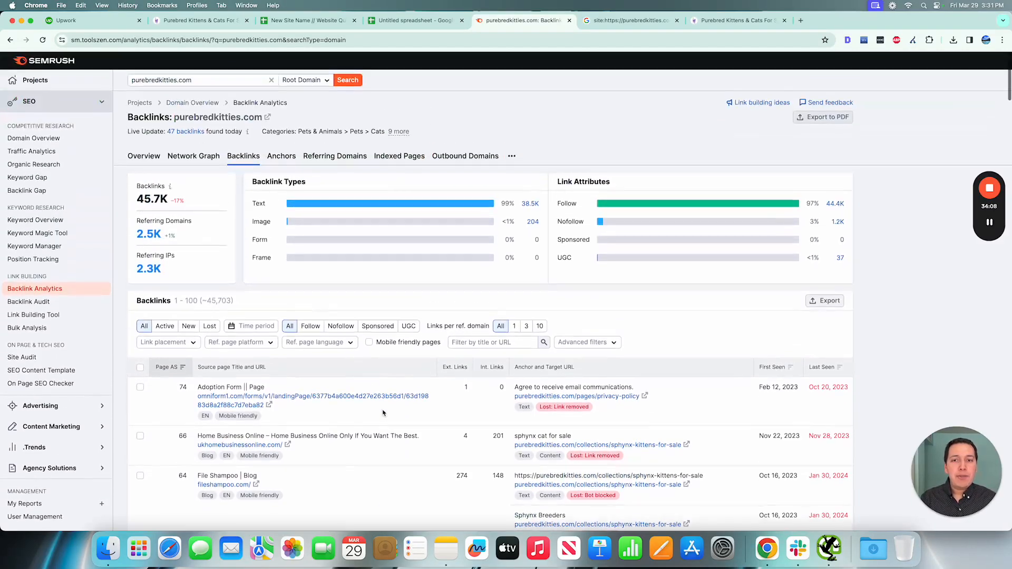
Open the backlink overview for purebredkitties.com and show both the Referring Domains and Backlinks charts for All Time.
click(145, 155)
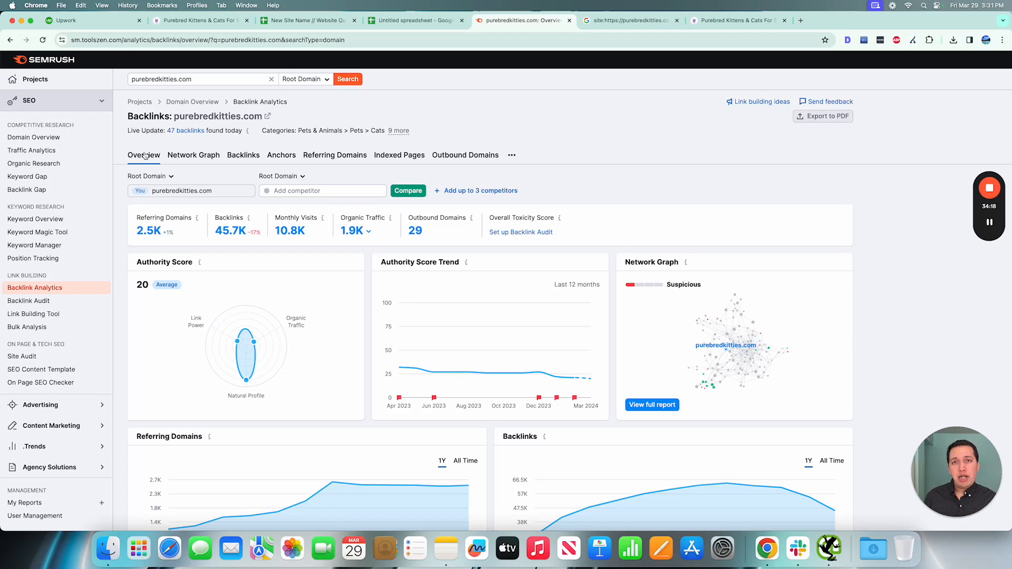
scroll(184, 181, down, 3)
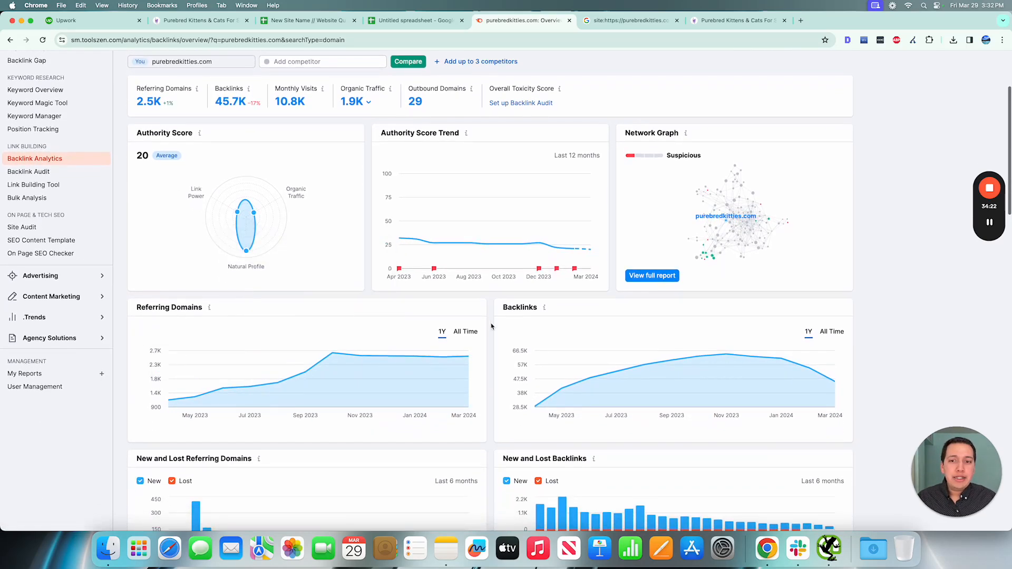
click(469, 333)
click(832, 332)
scroll(527, 358, down, 5)
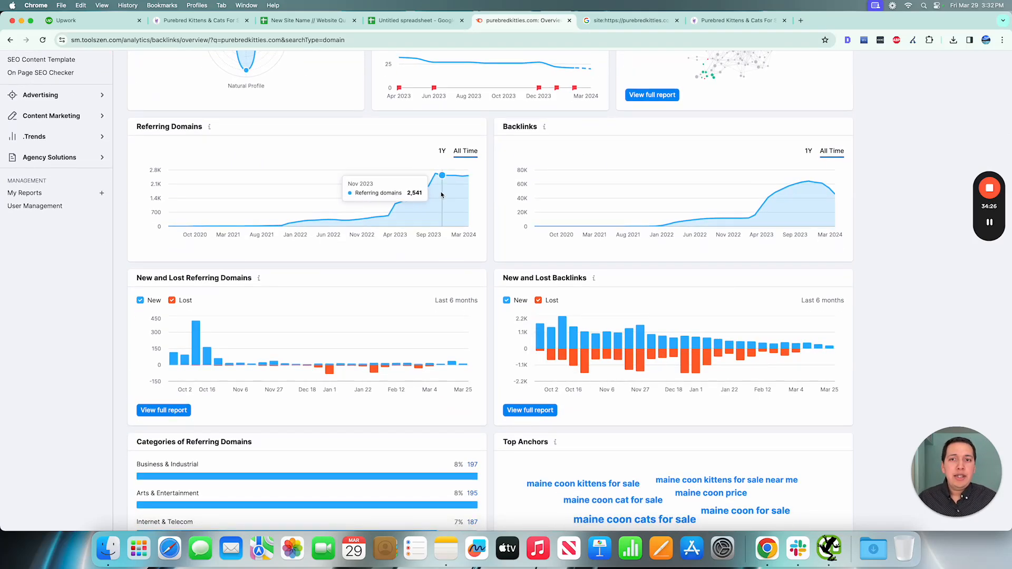
Examine the top anchors, link attributes, TLD distribution, top countries, similar profiles and top pages in the backlink overview.
scroll(523, 308, down, 3)
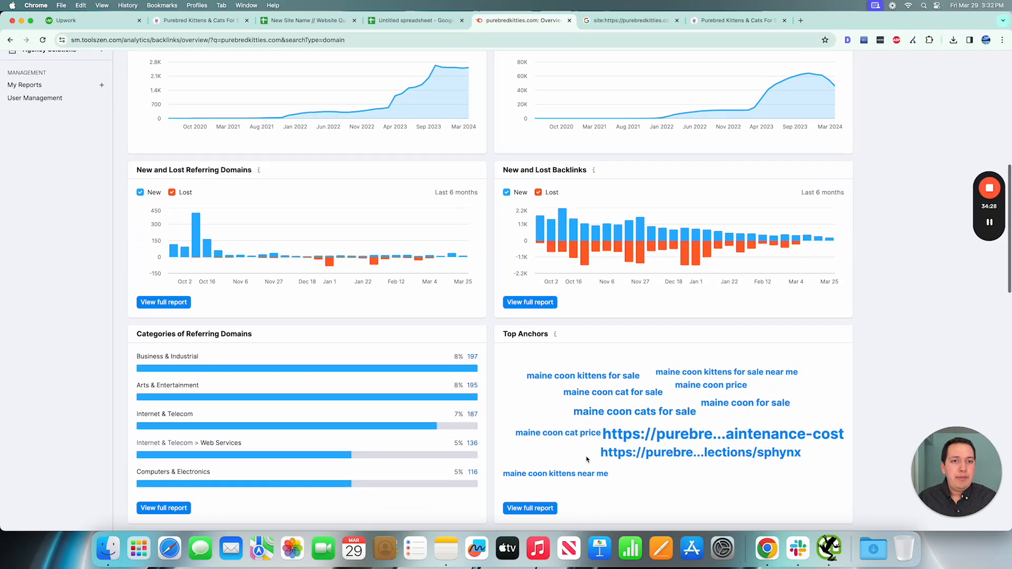
scroll(575, 422, down, 6)
scroll(587, 460, down, 5)
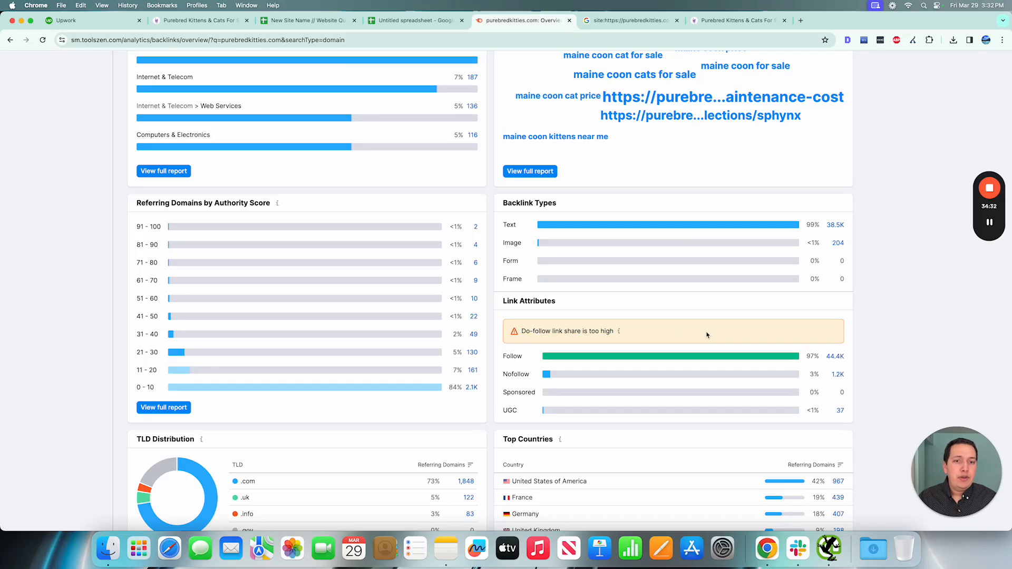
scroll(705, 333, down, 3)
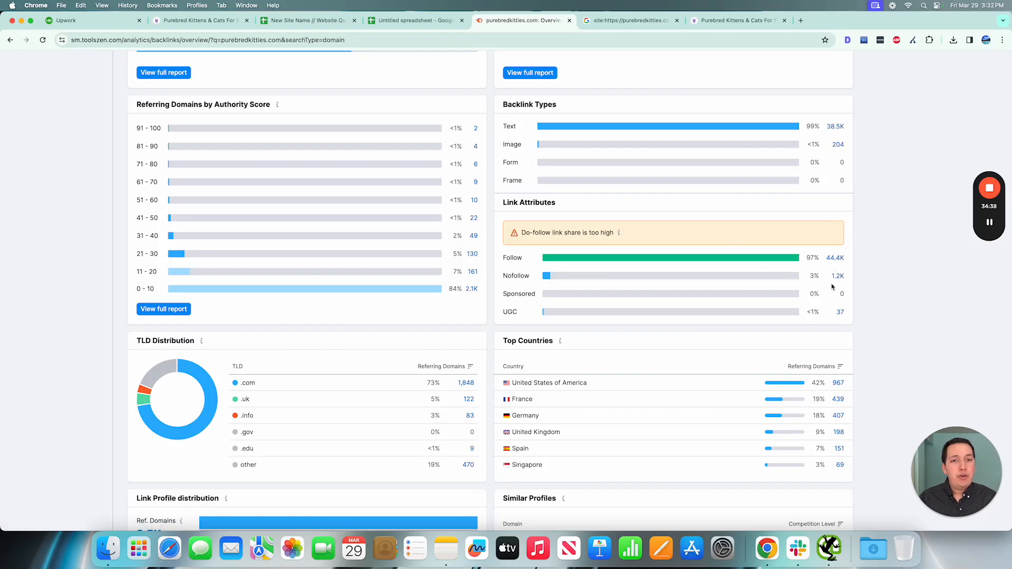
scroll(662, 355, down, 5)
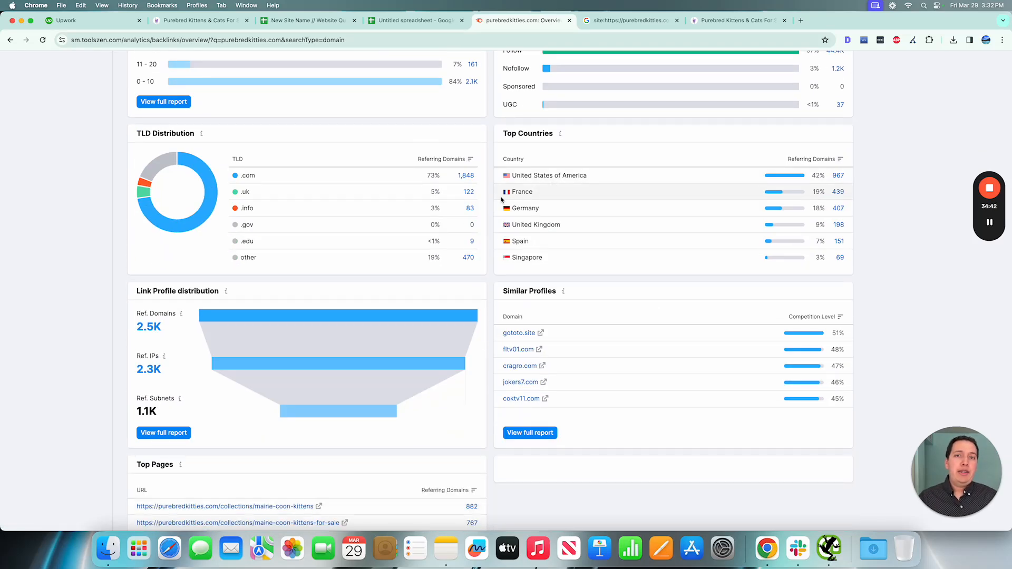
drag(501, 200, 586, 272)
click(504, 123)
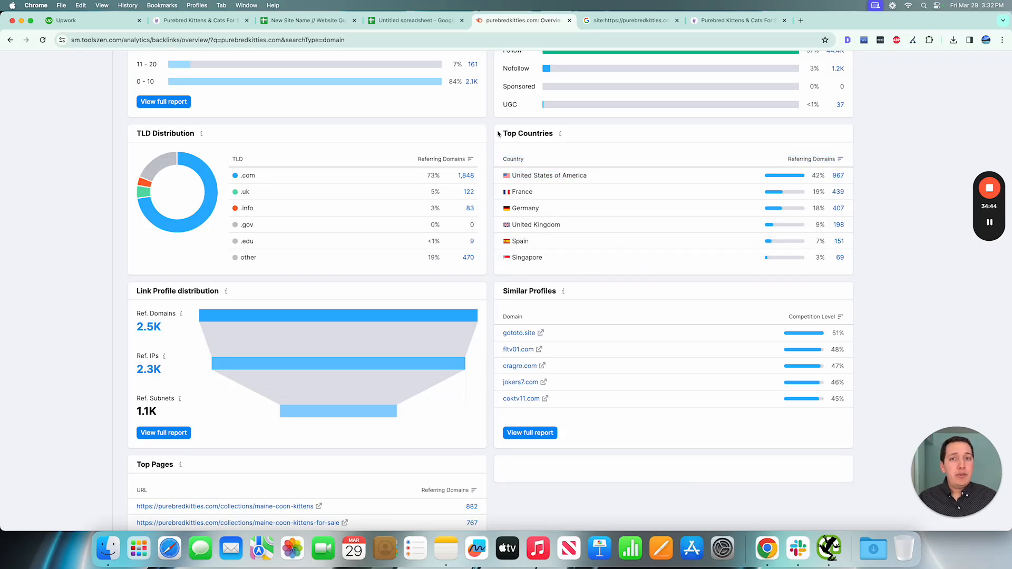
drag(498, 134, 704, 139)
scroll(565, 133, down, 5)
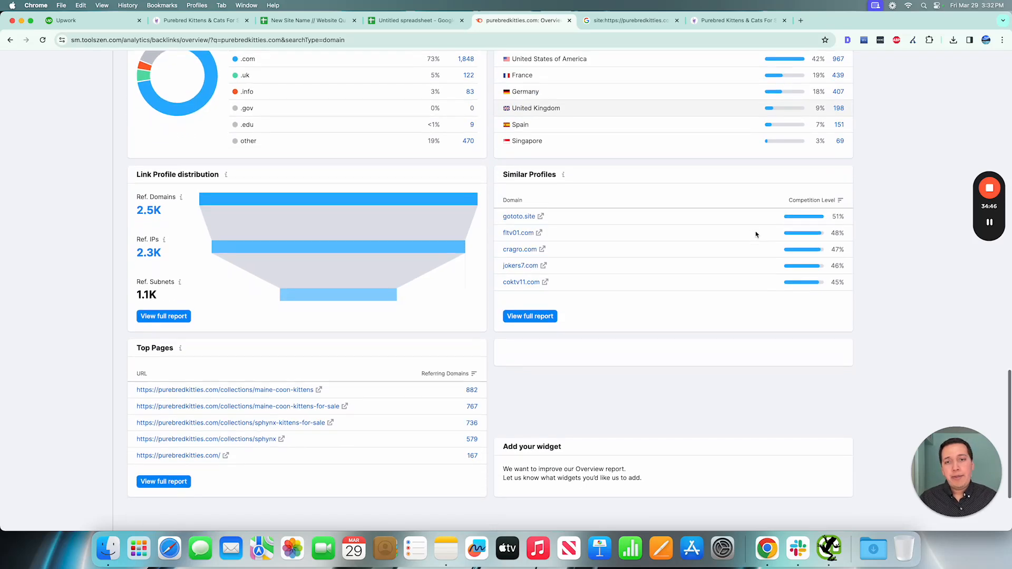
scroll(317, 351, down, 1)
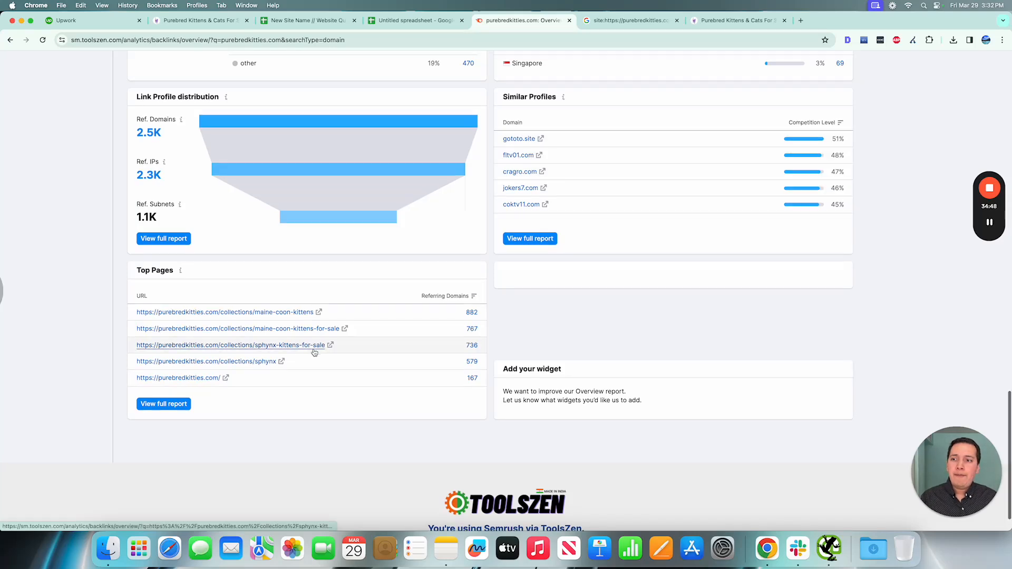
Return to the Referring Domains by Authority Score breakdown and compare its ranges from 91-100 down to 0-10.
scroll(384, 227, up, 7)
scroll(384, 227, up, 5)
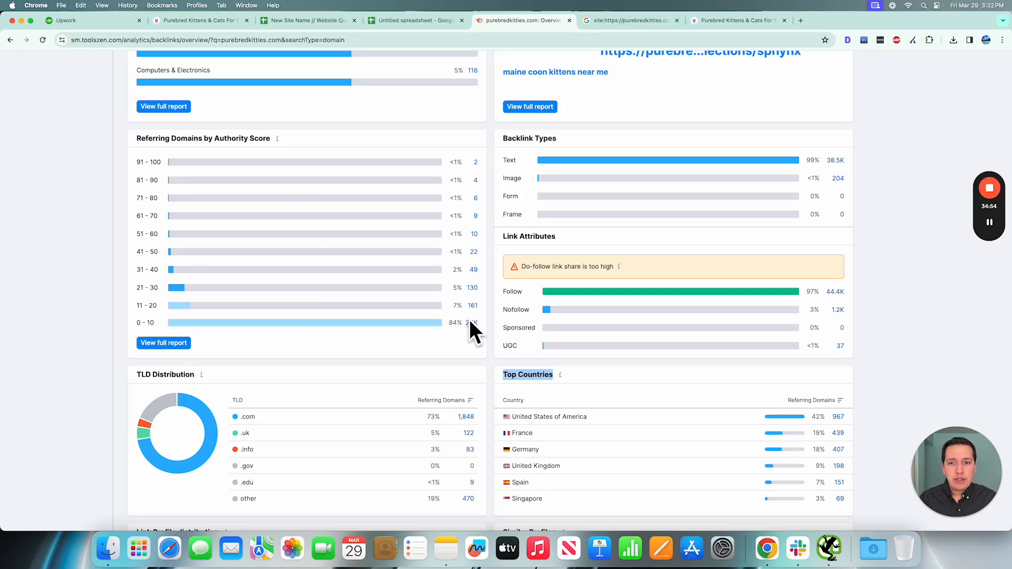
scroll(422, 316, up, 1)
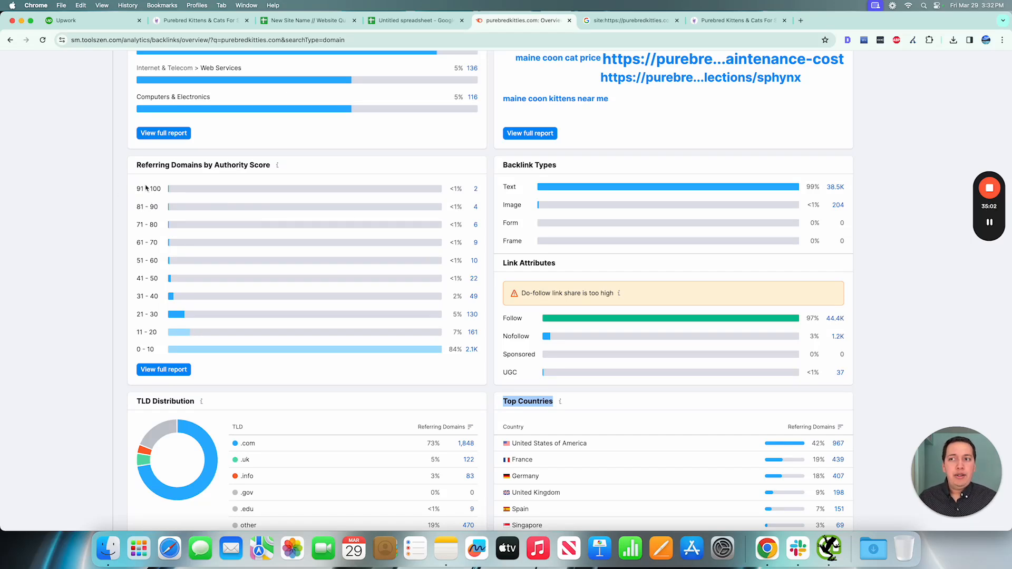
mouse_move(199, 193)
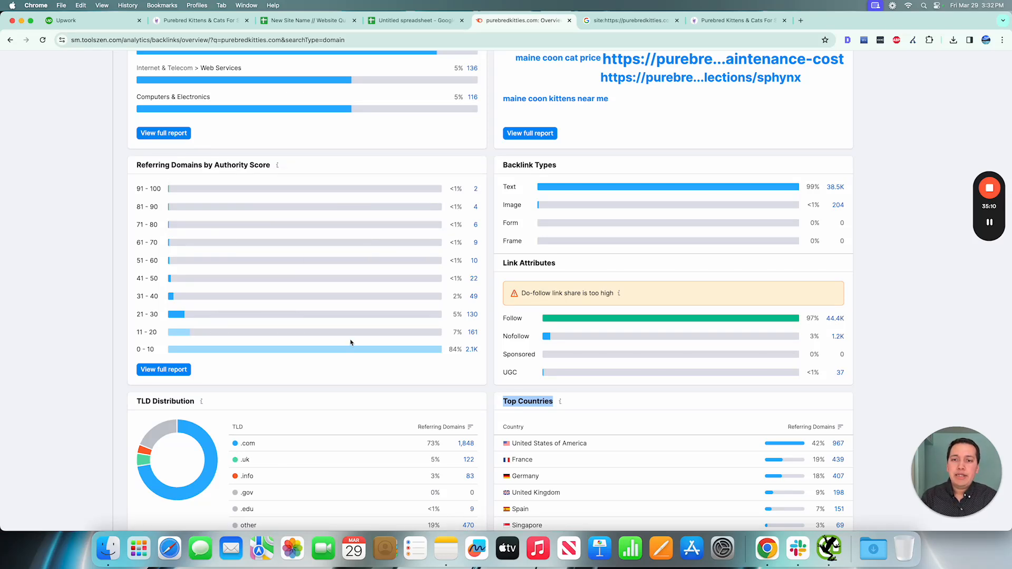
scroll(350, 342, up, 2)
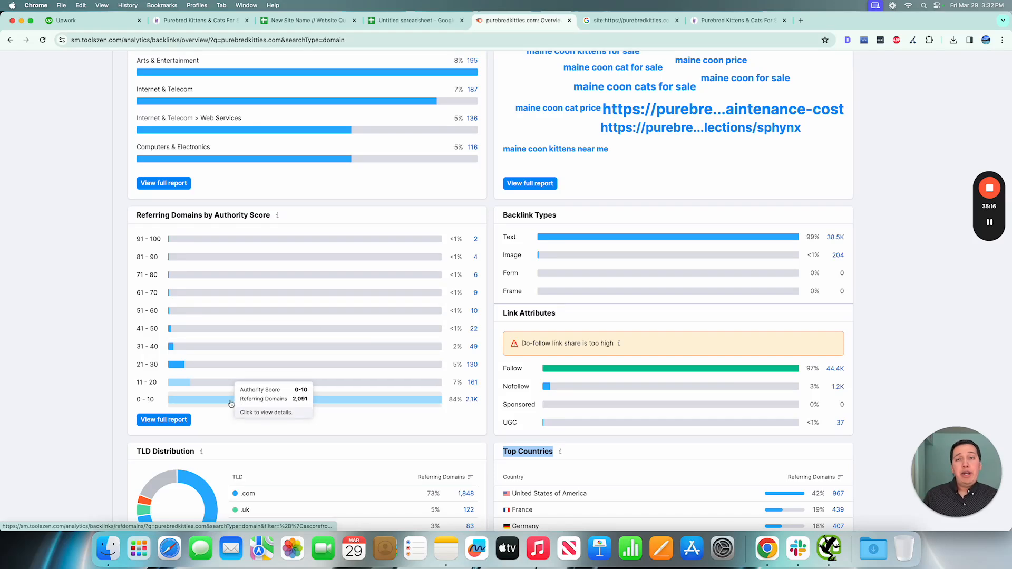
mouse_move(206, 400)
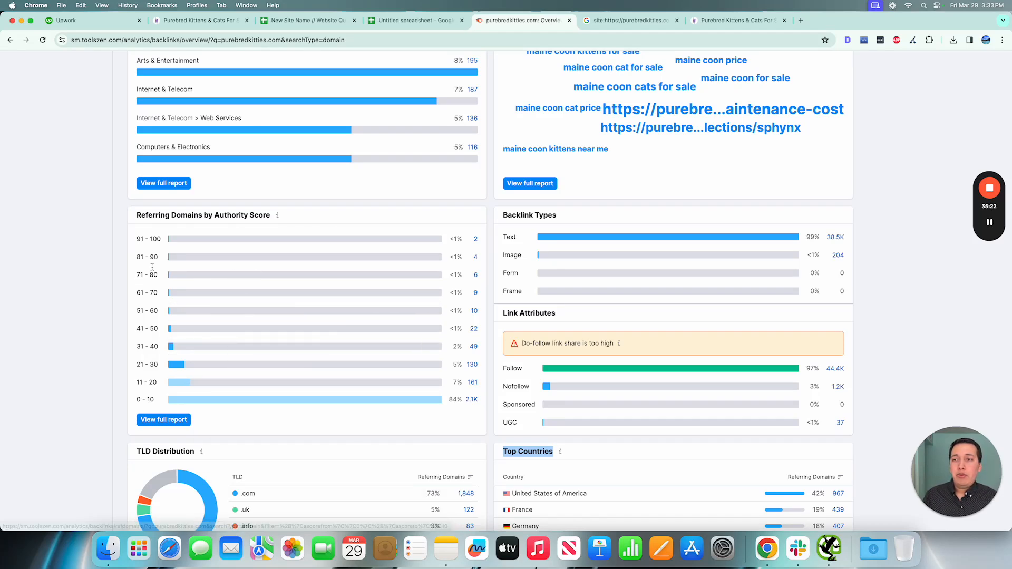
mouse_move(211, 312)
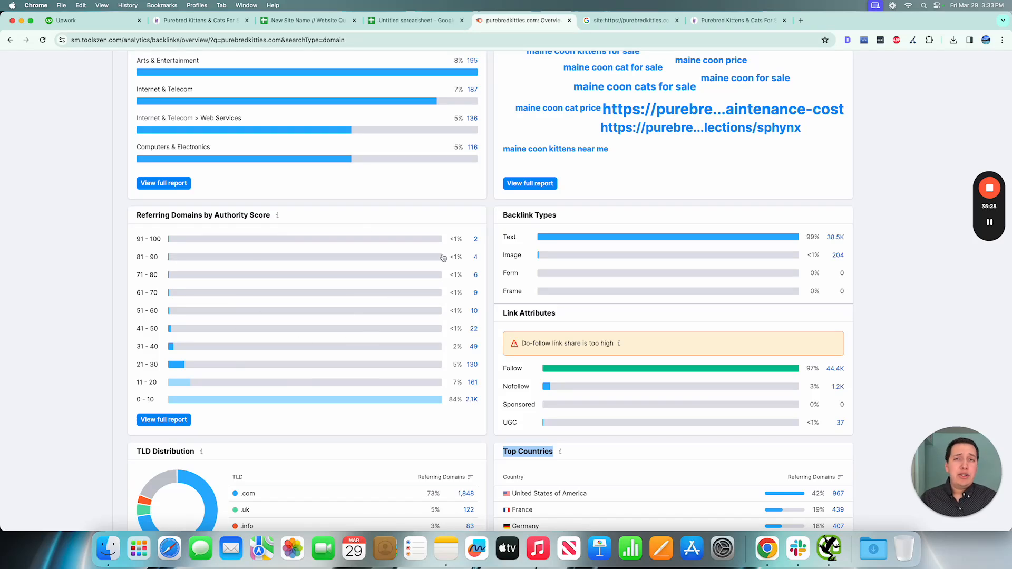
Check the Network Graph rating in the backlink overview and read its explanation.
scroll(443, 258, up, 5)
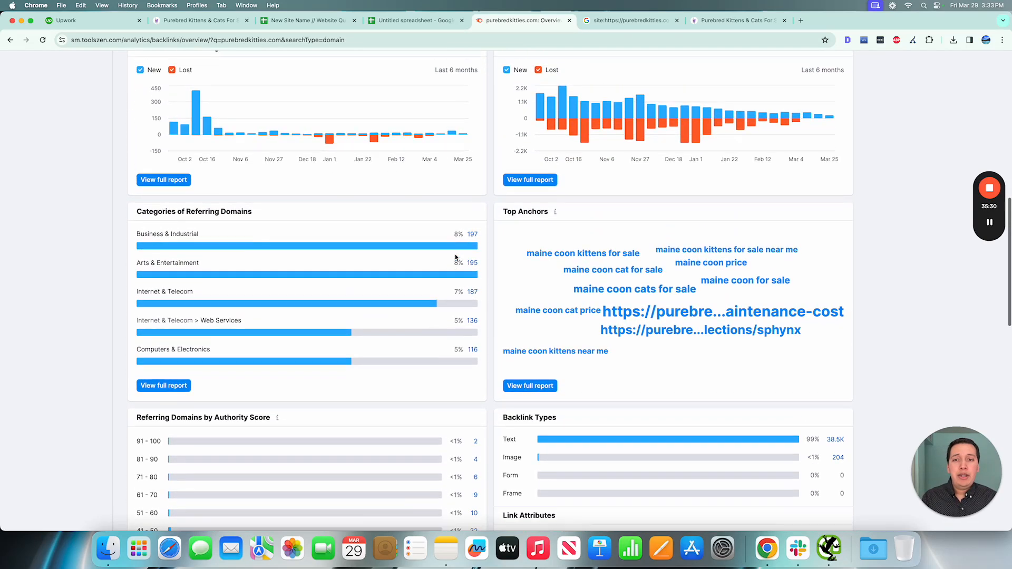
scroll(455, 257, up, 8)
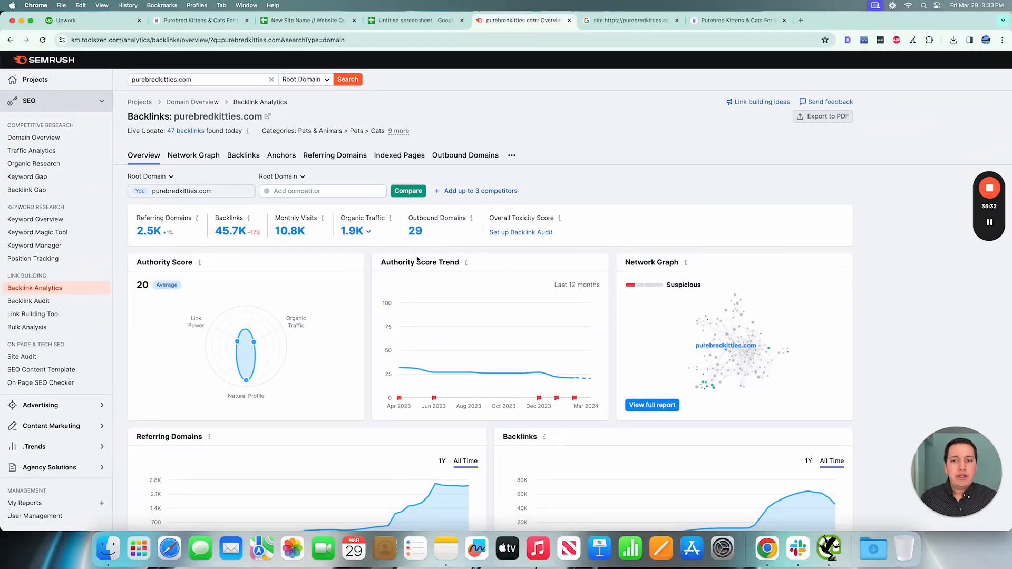
scroll(419, 257, down, 3)
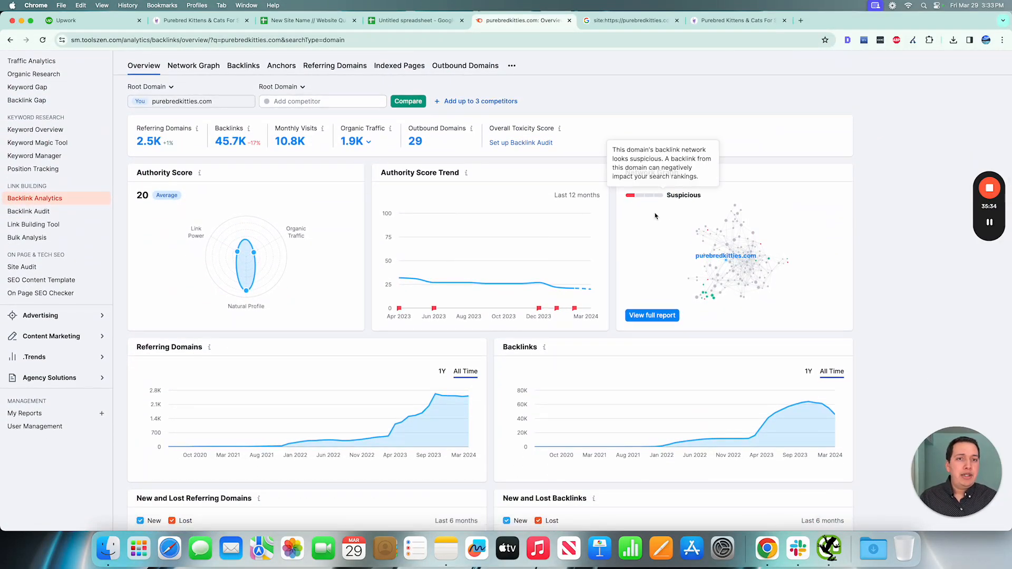
mouse_move(679, 196)
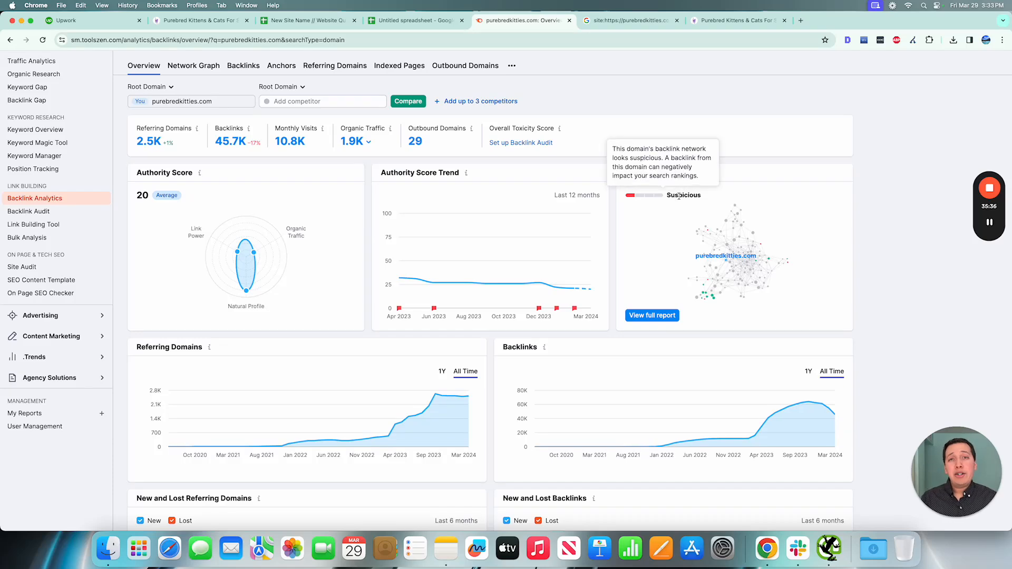
Go back to the Domain Overview for purebredkitties.com and review its US traffic and backlink figures.
scroll(678, 196, up, 3)
click(86, 136)
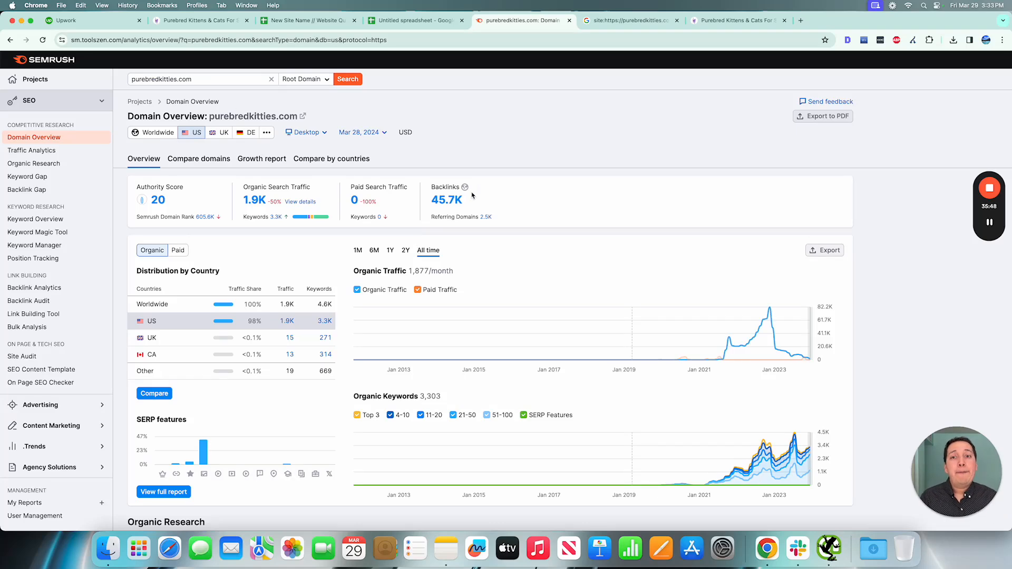
scroll(506, 232, down, 2)
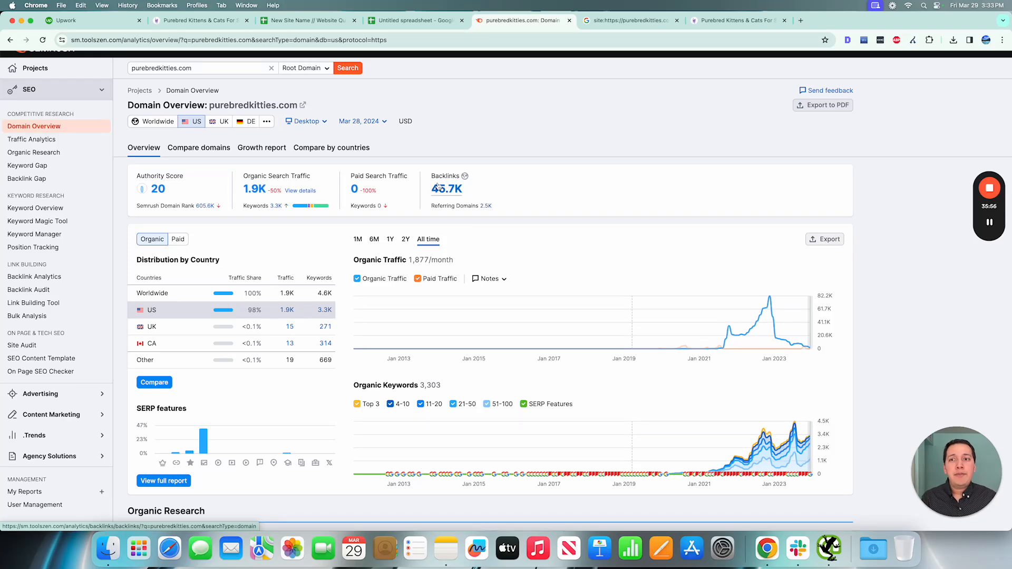
Open the organic keyword positions for purebredkitties.com in the US and review the ranking keywords and their URLs.
scroll(359, 177, up, 1)
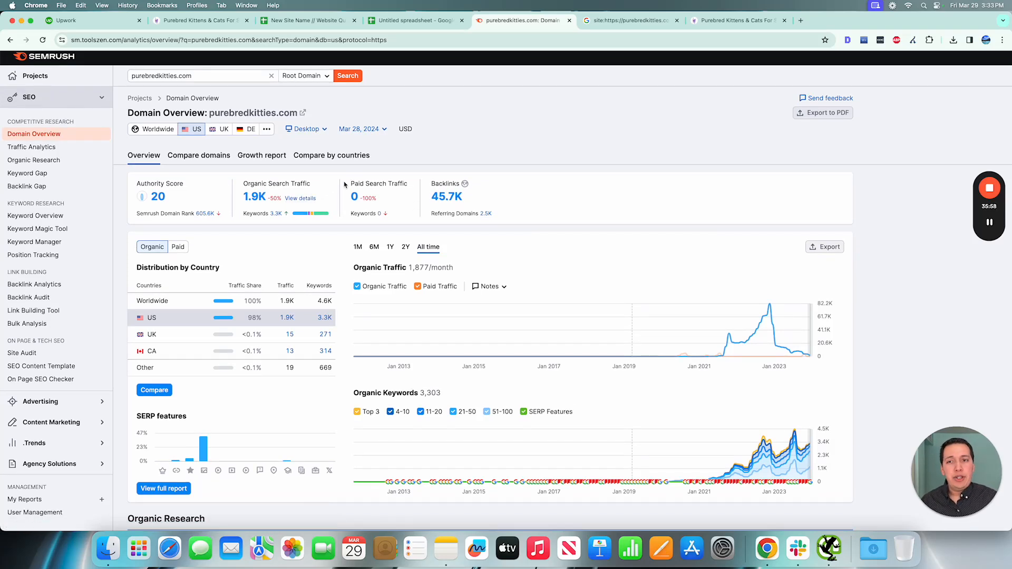
click(279, 217)
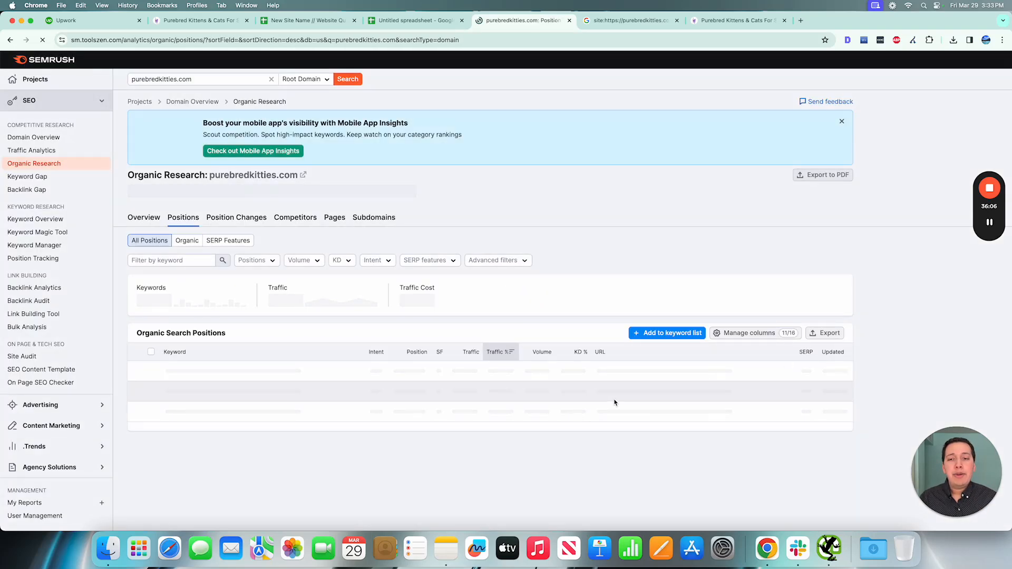
scroll(614, 403, down, 1)
scroll(614, 403, down, 10)
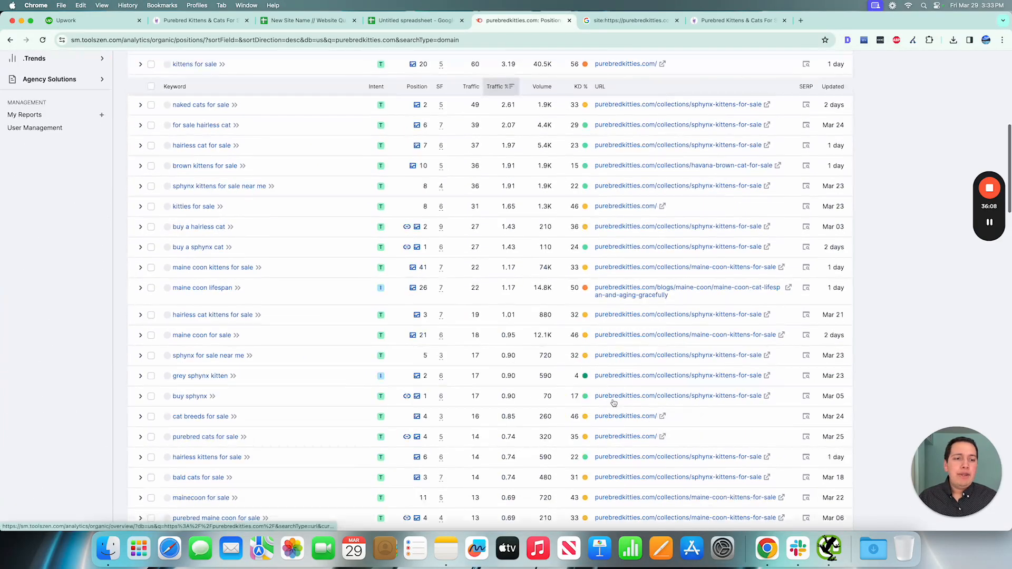
scroll(613, 403, up, 10)
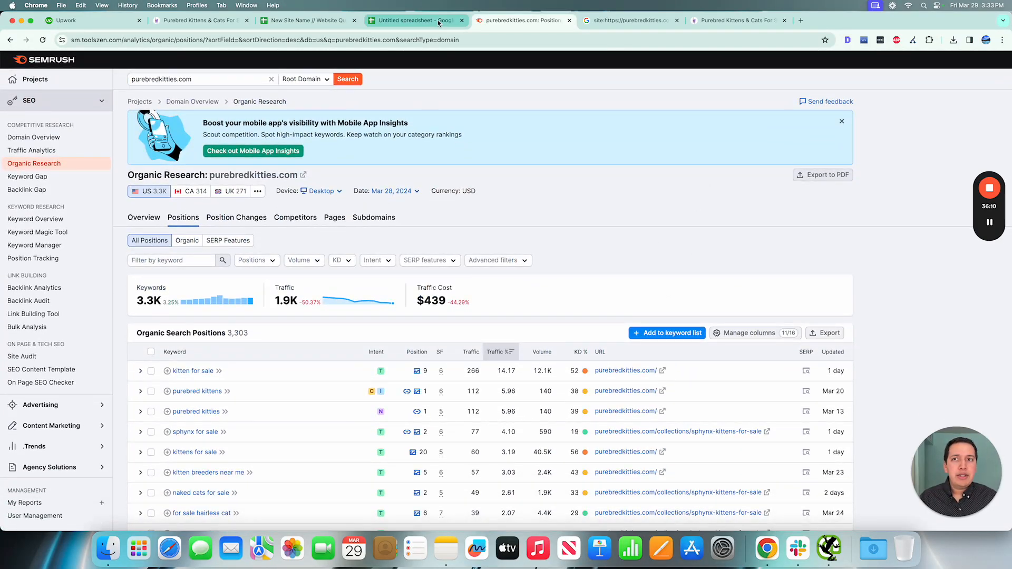
Switch to the Purebred Kitties homepage and check its word count in the Detailed SEO extension's overview.
click(184, 23)
scroll(425, 224, up, 20)
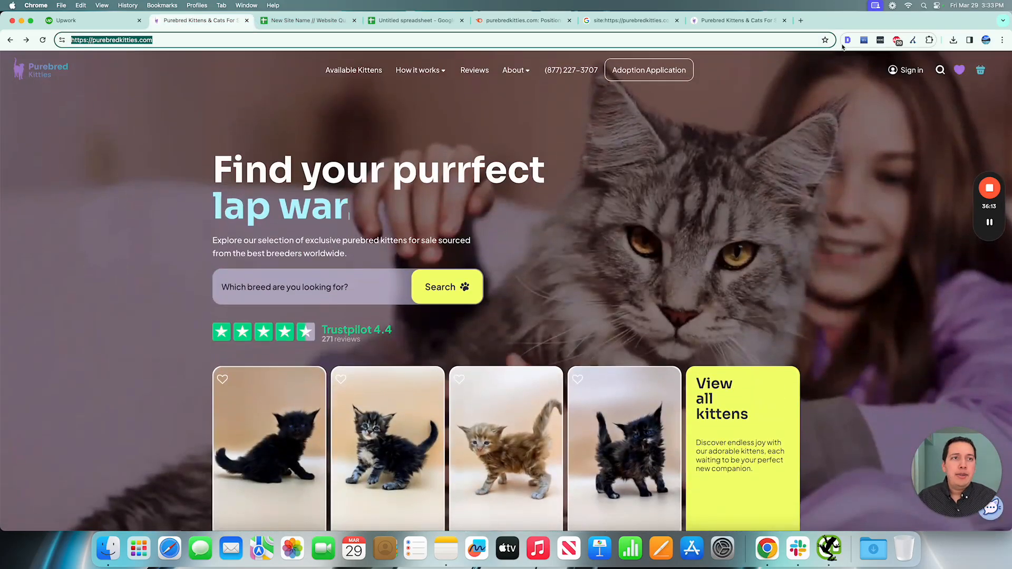
click(846, 40)
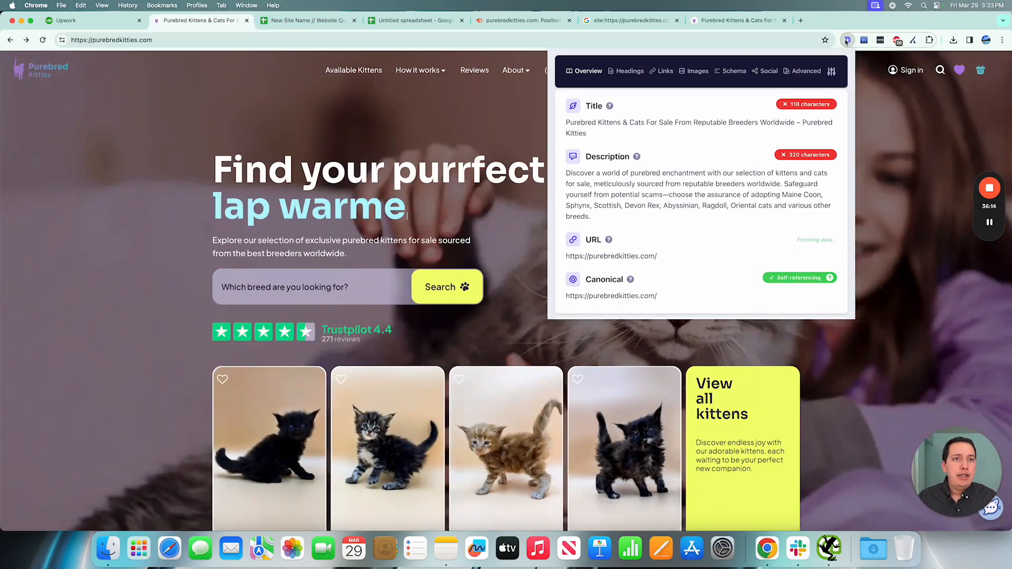
scroll(662, 233, down, 5)
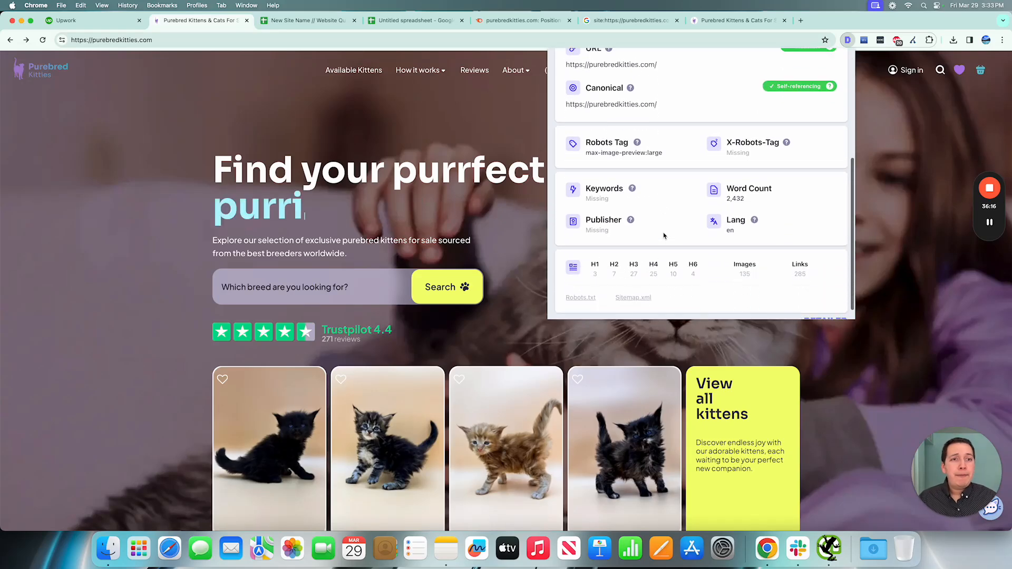
drag(727, 195, 765, 197)
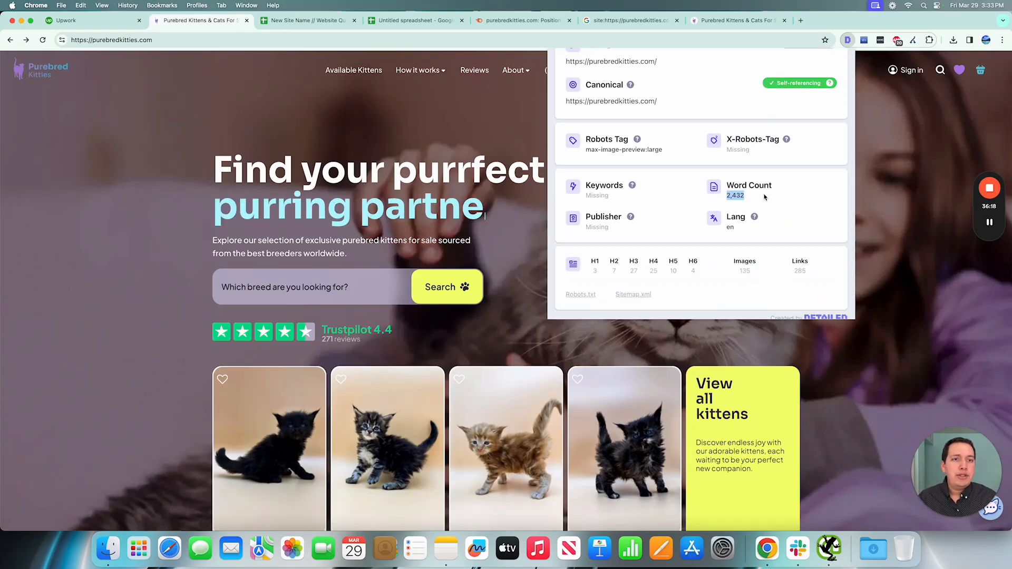
scroll(750, 183, down, 2)
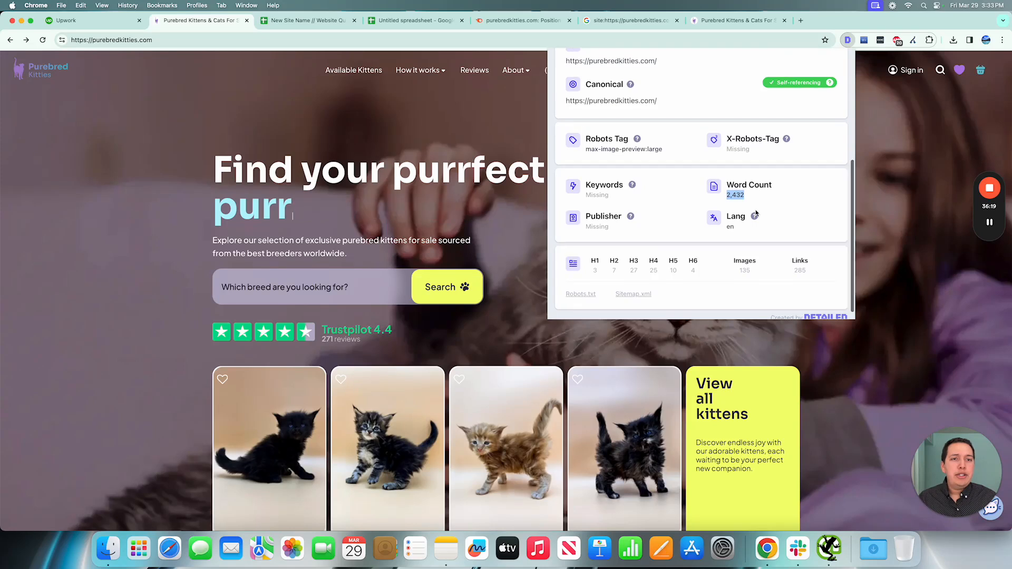
click(746, 184)
double_click(744, 192)
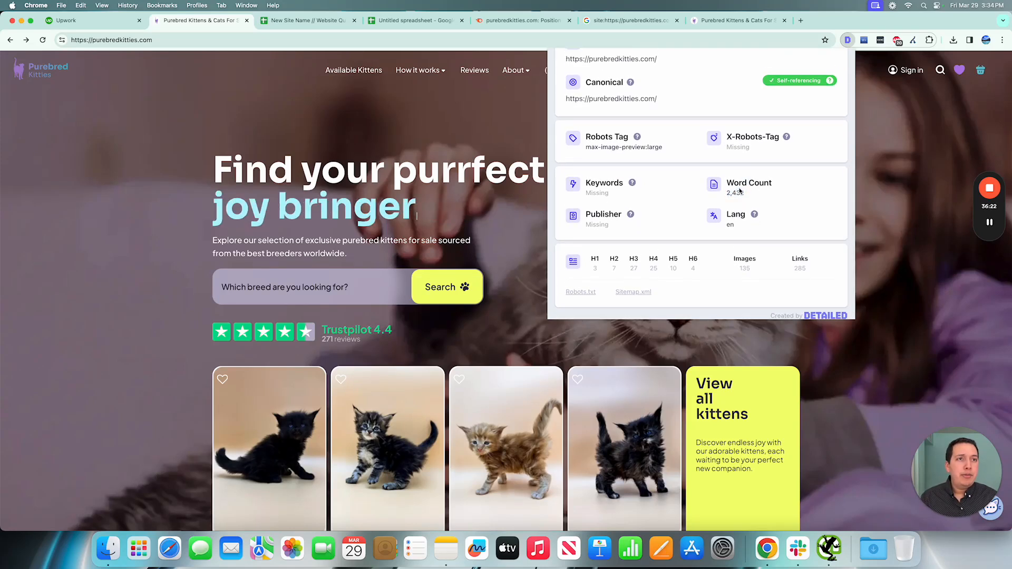
Reopen the homepage's Detailed SEO overview and examine the word count and the number of H1 headings.
click(863, 40)
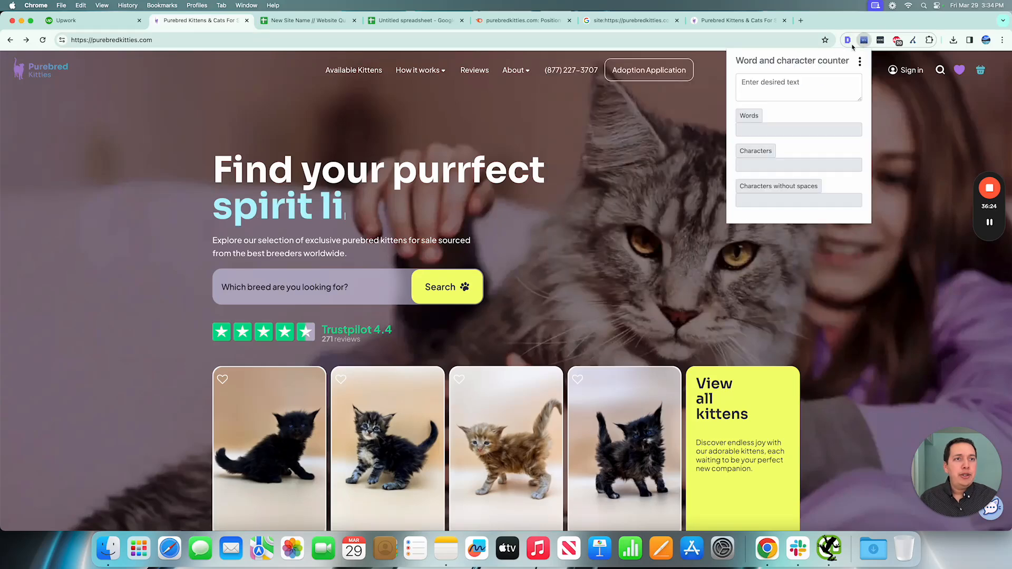
click(848, 40)
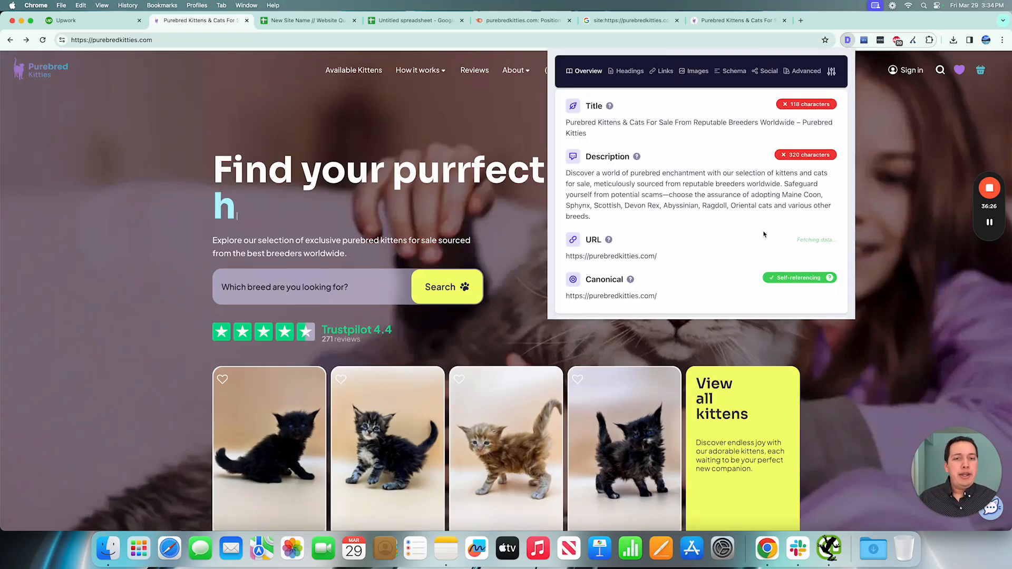
scroll(763, 234, down, 3)
drag(723, 252, 776, 253)
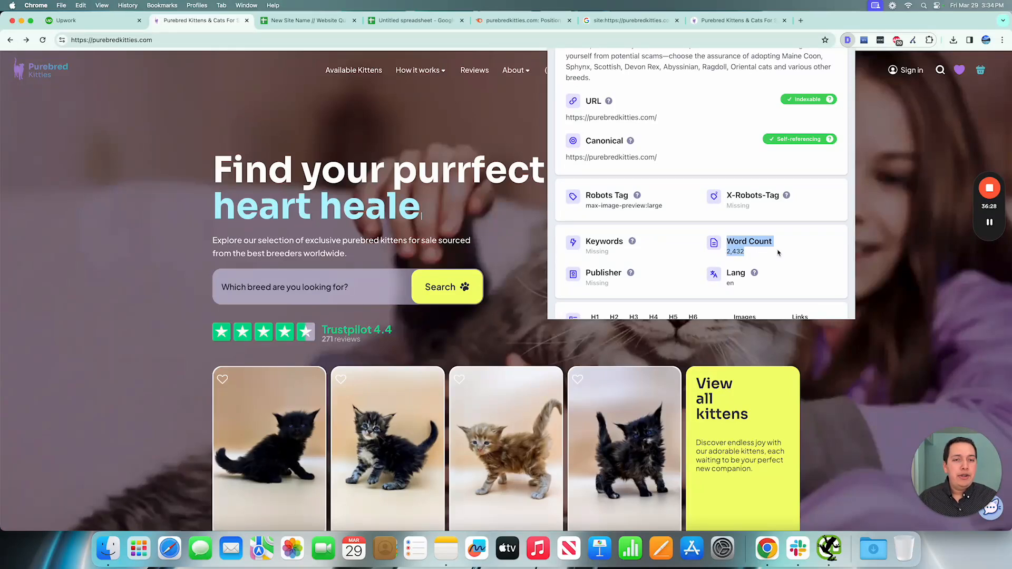
click(778, 253)
scroll(747, 256, down, 1)
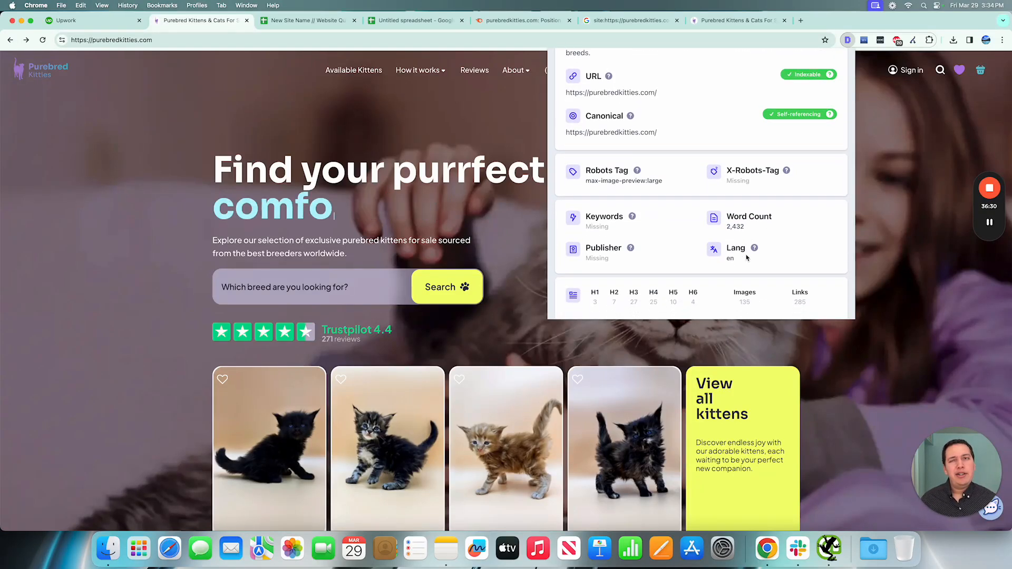
scroll(754, 226, down, 2)
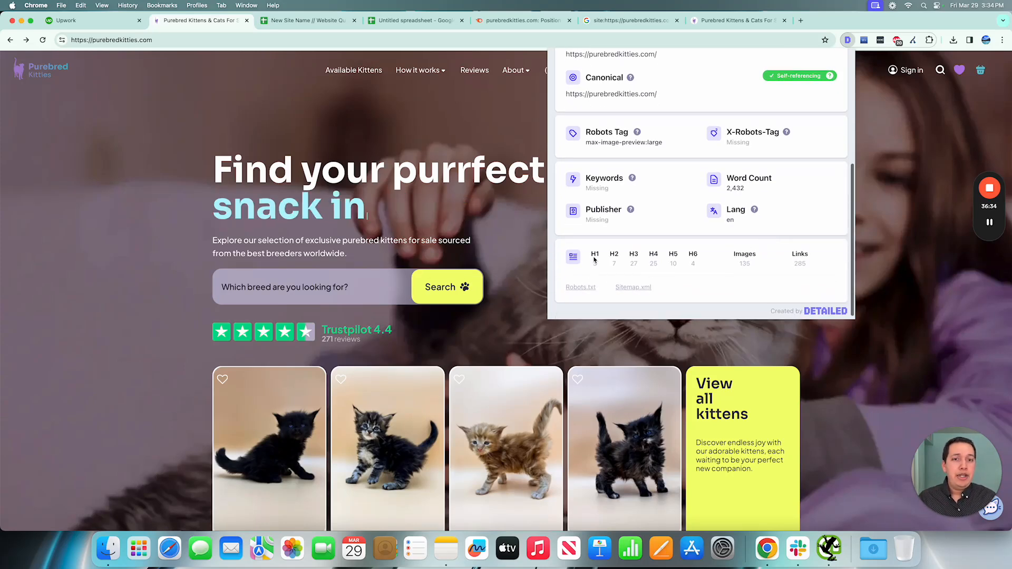
drag(598, 264, 587, 267)
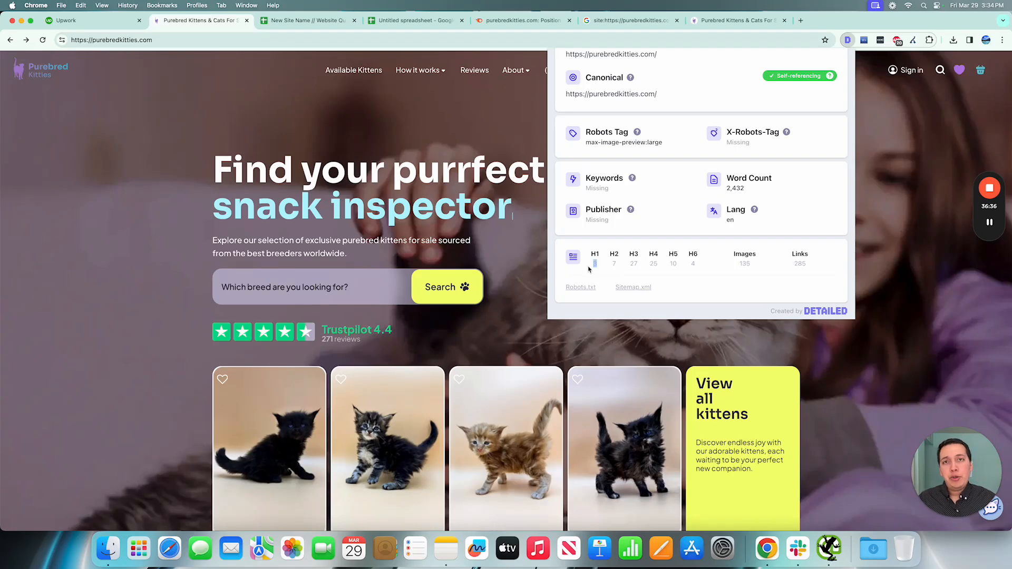
click(589, 269)
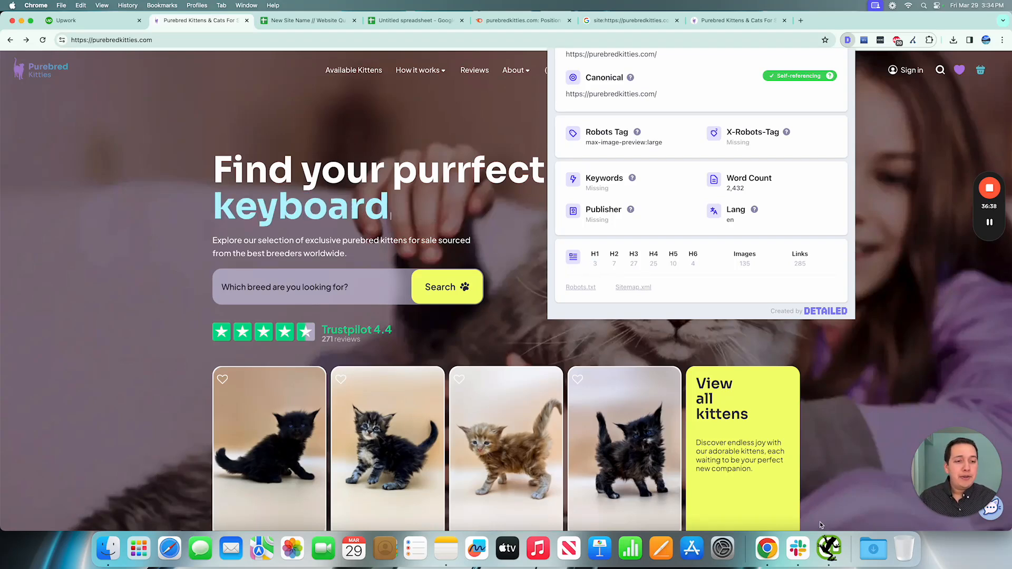
click(830, 548)
scroll(541, 133, right, 2)
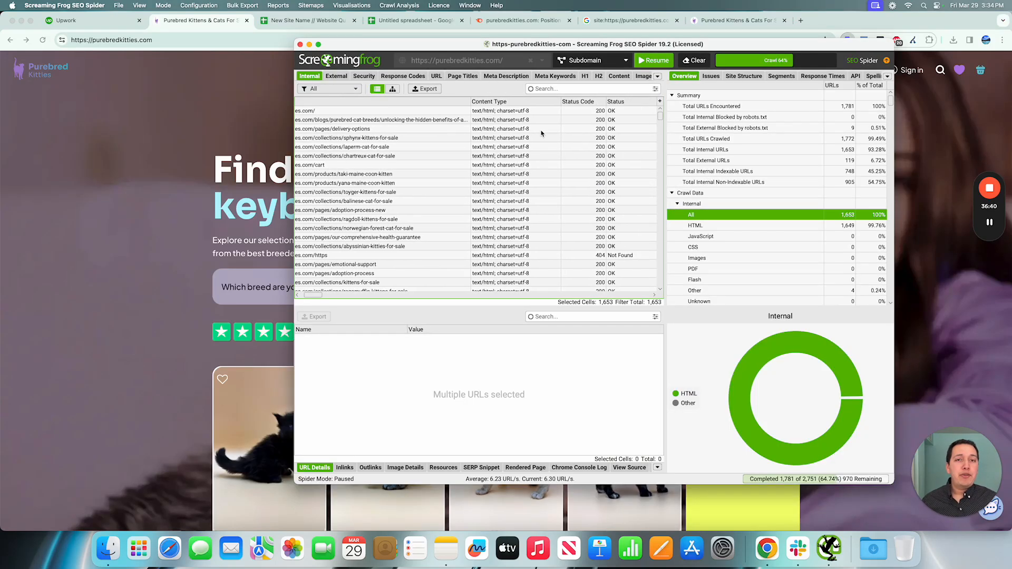
scroll(542, 133, right, 1)
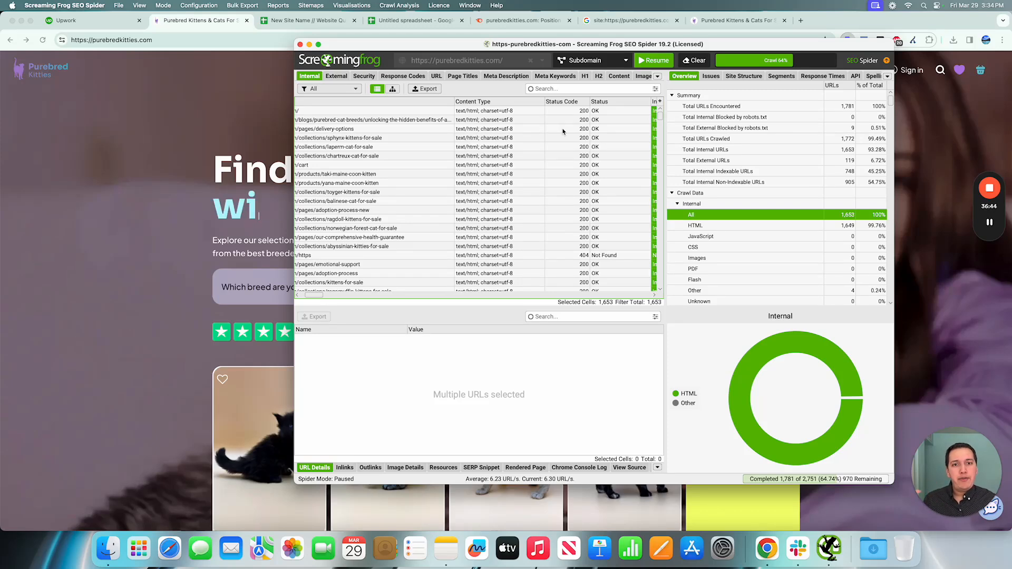
click(606, 255)
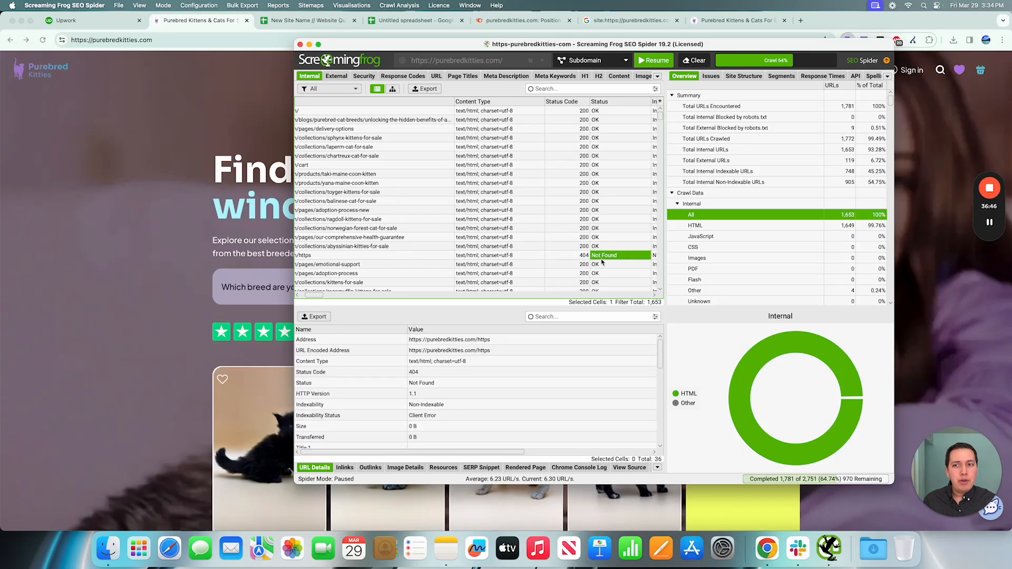
scroll(609, 257, left, 5)
List the crawled URLs with Client Error (4xx) response codes and review the internal and external response code breakdown.
scroll(763, 205, down, 10)
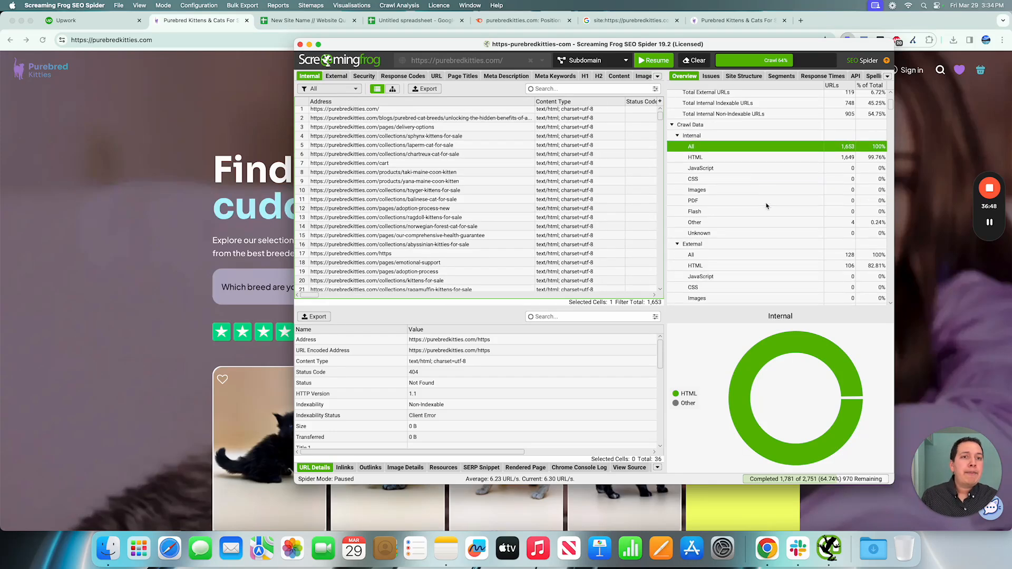
scroll(767, 206, down, 1)
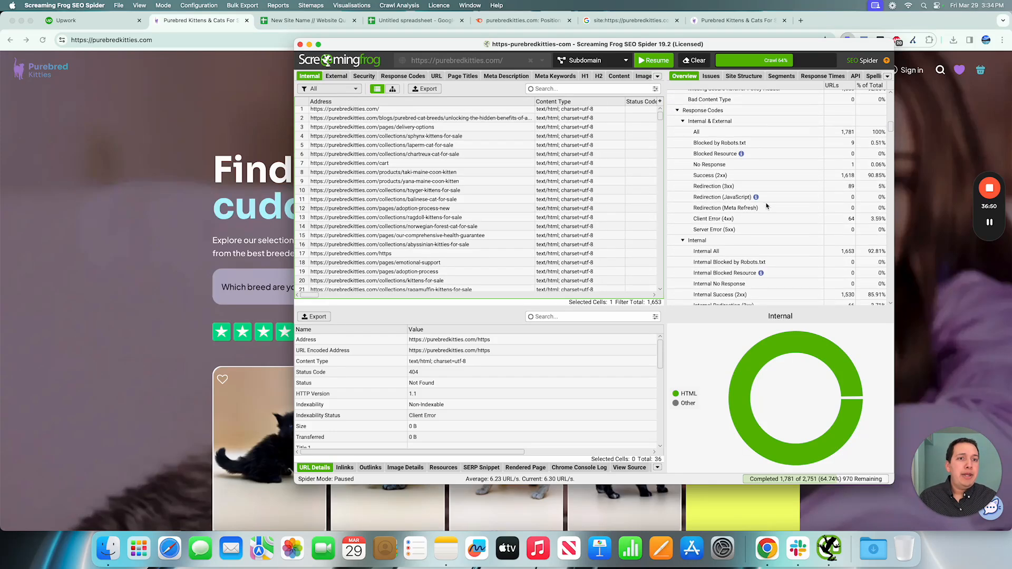
click(767, 219)
scroll(825, 244, down, 15)
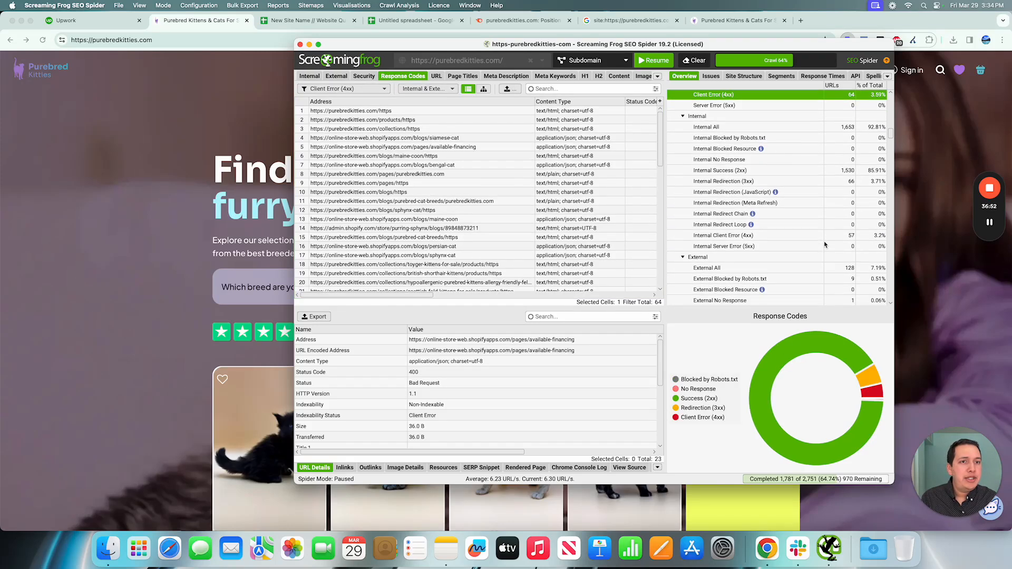
Review the crawl's URL, Page Titles and Meta Description reports, then the H1 and H2 issue summaries.
scroll(823, 239, up, 3)
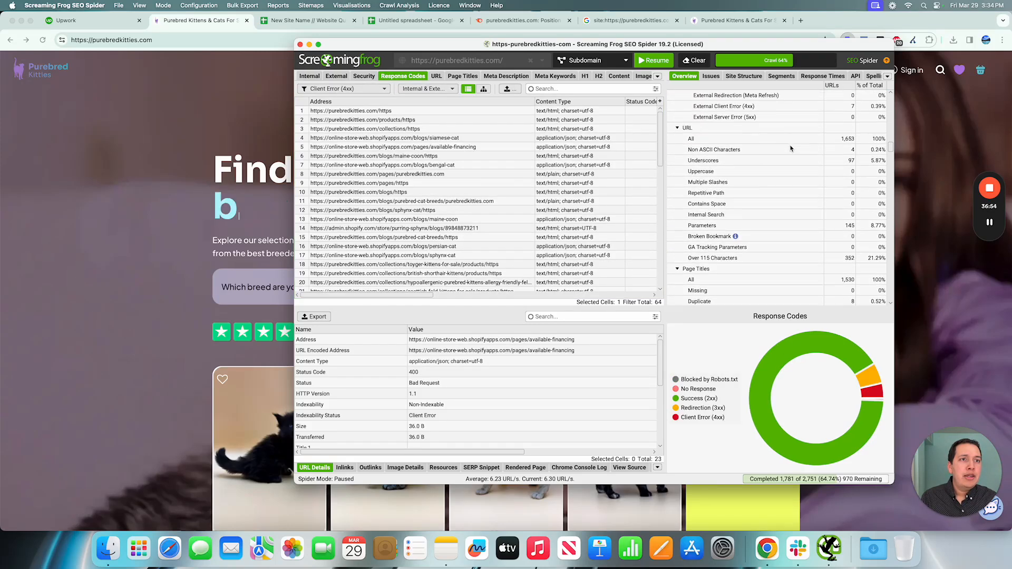
click(771, 139)
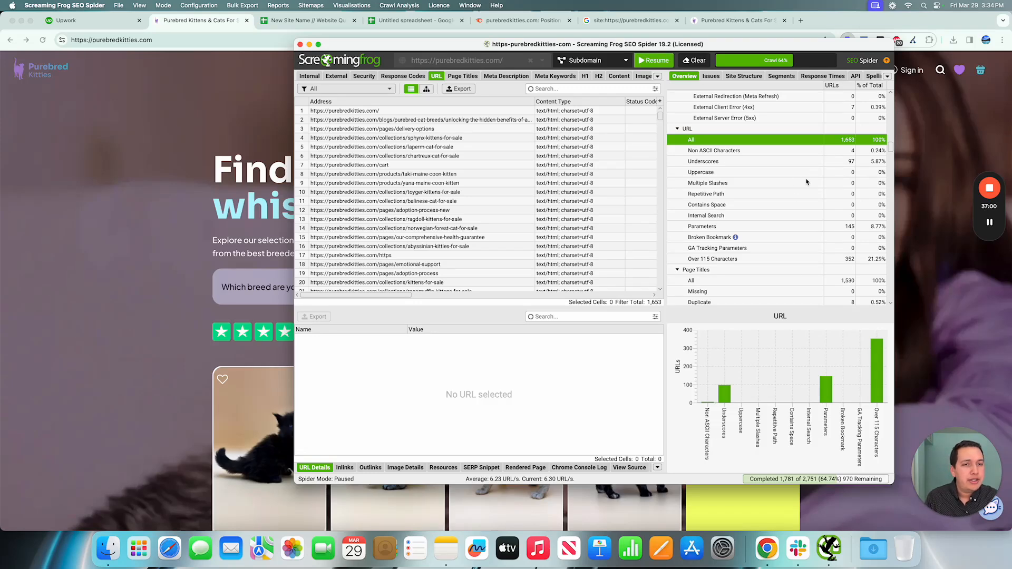
scroll(806, 182, down, 5)
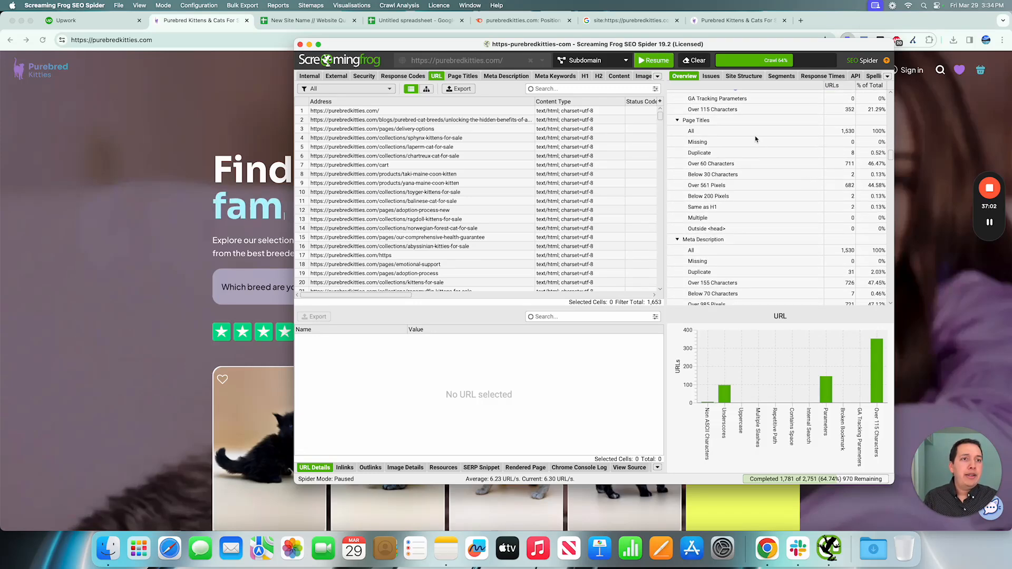
click(773, 131)
click(731, 251)
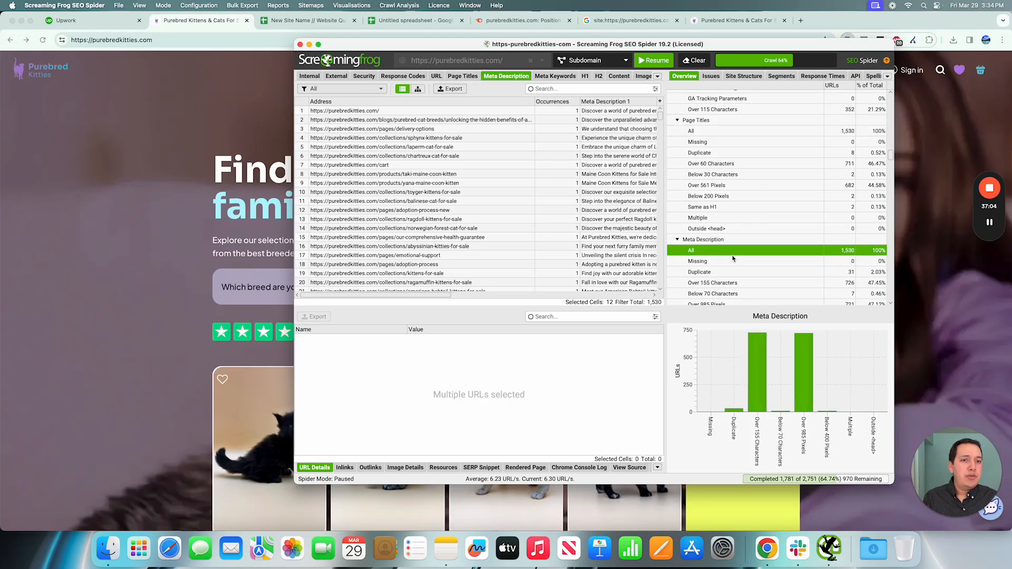
scroll(733, 258, down, 6)
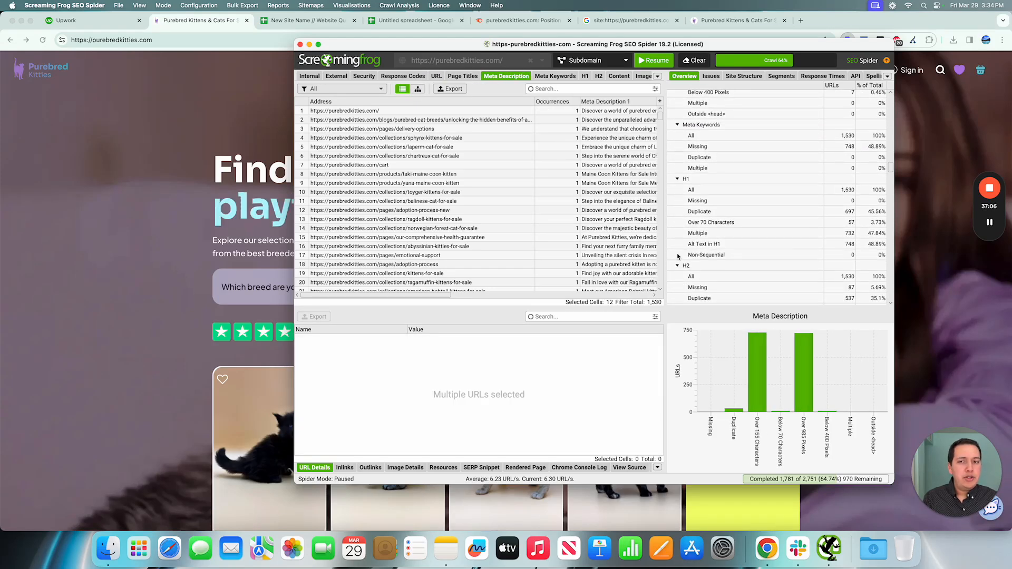
Return to the homepage in Chrome, inspect its HTML and search the code for "google analy" to check for analytics tracking.
click(184, 184)
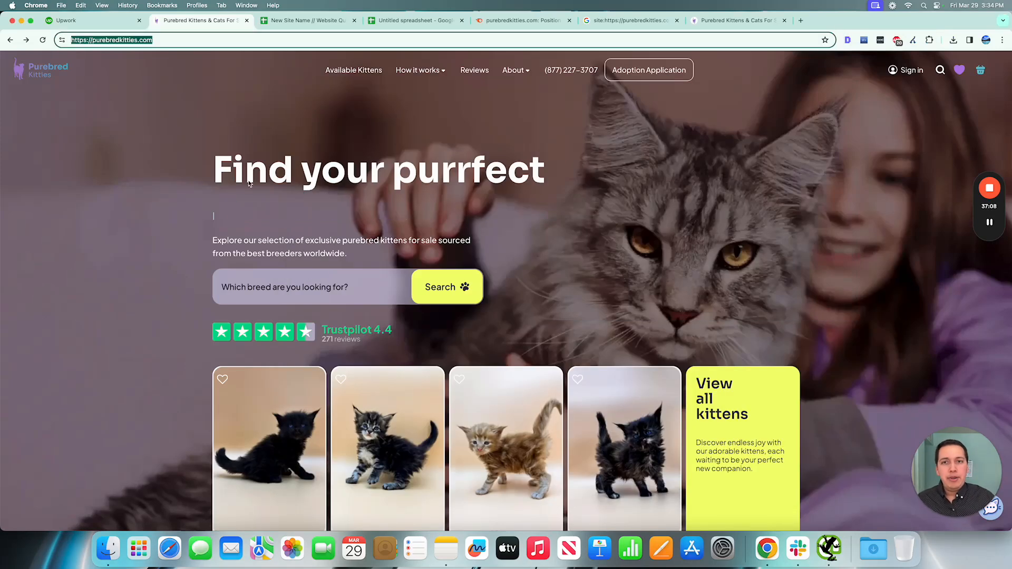
right_click(567, 152)
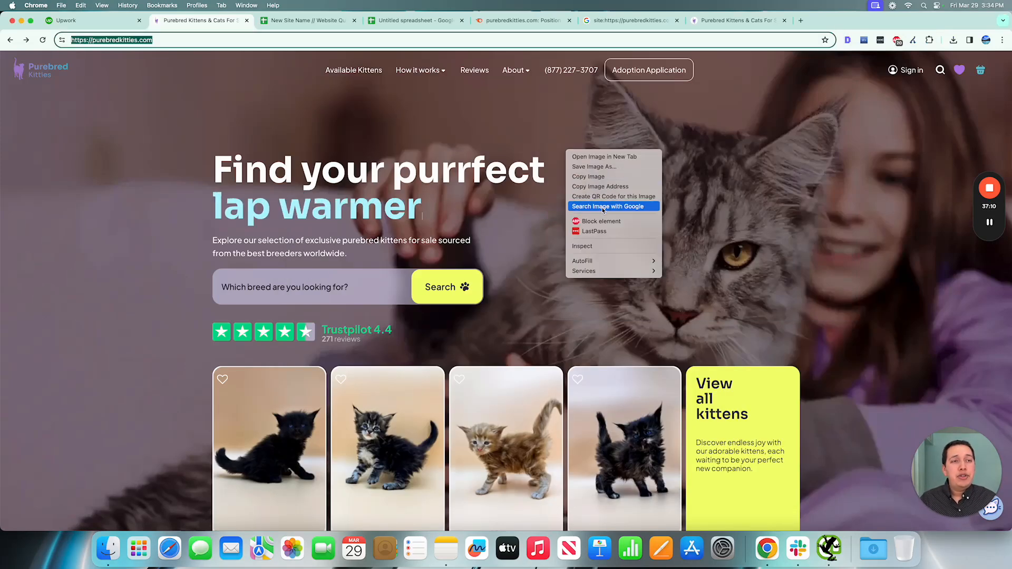
click(596, 247)
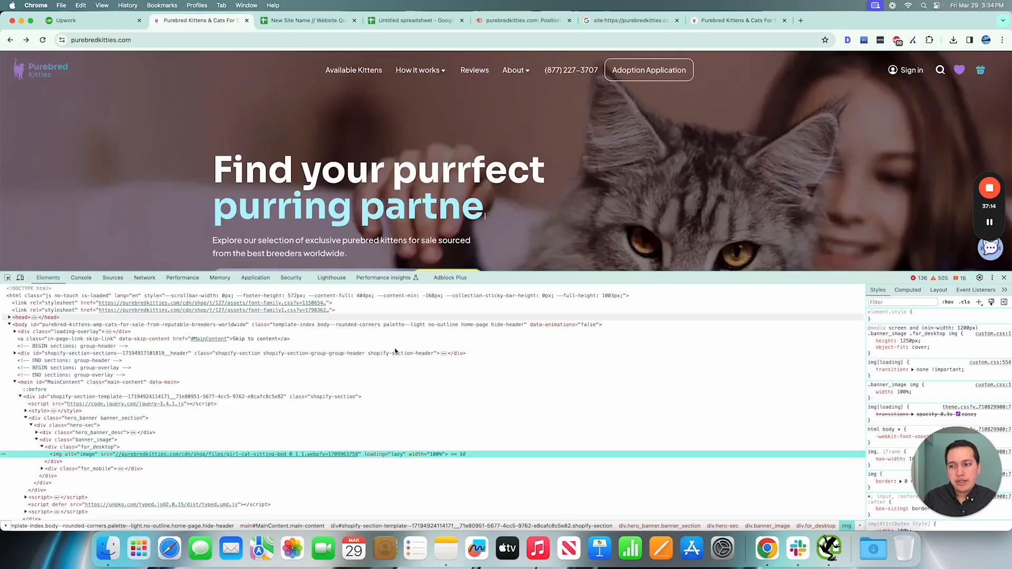
click(390, 368)
key(super+f)
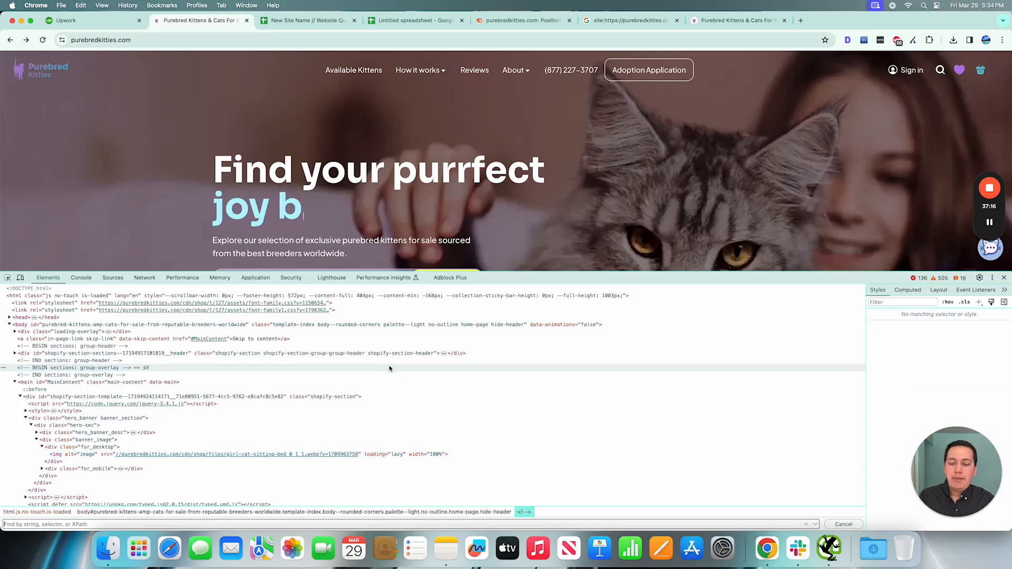
text(ga)
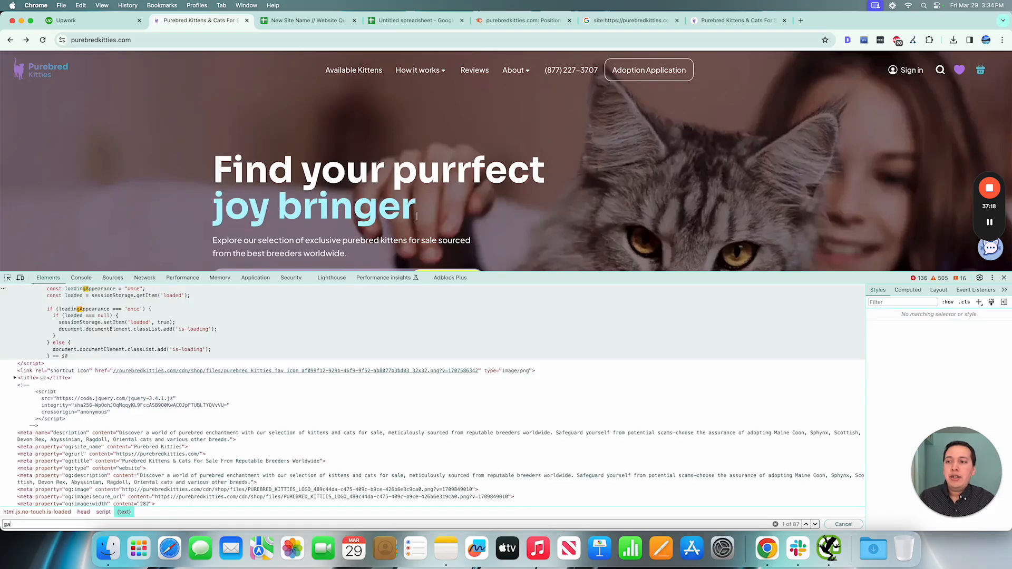
text(4)
key(BackSpace)
text(oogle analy)
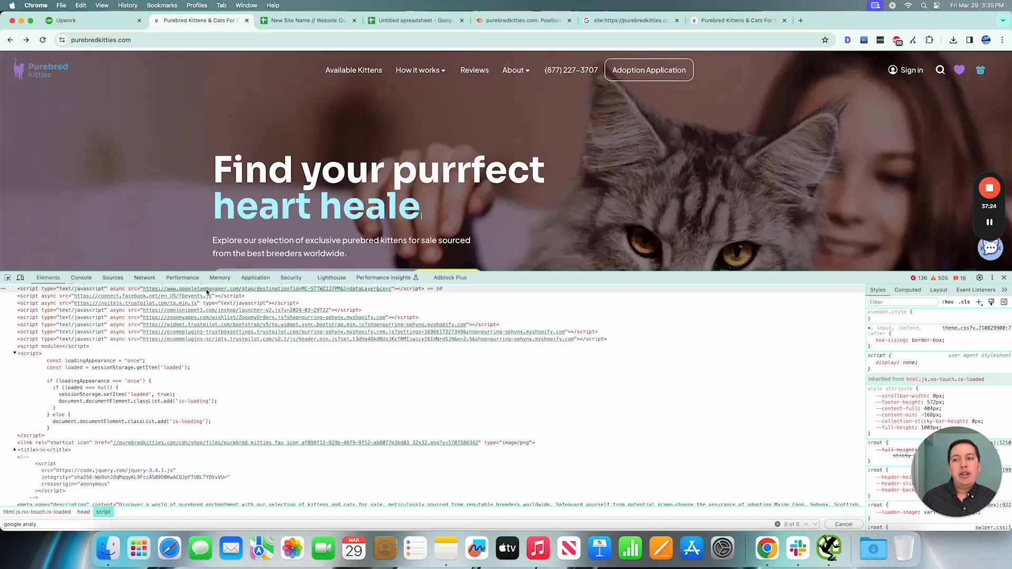
scroll(207, 292, up, 1)
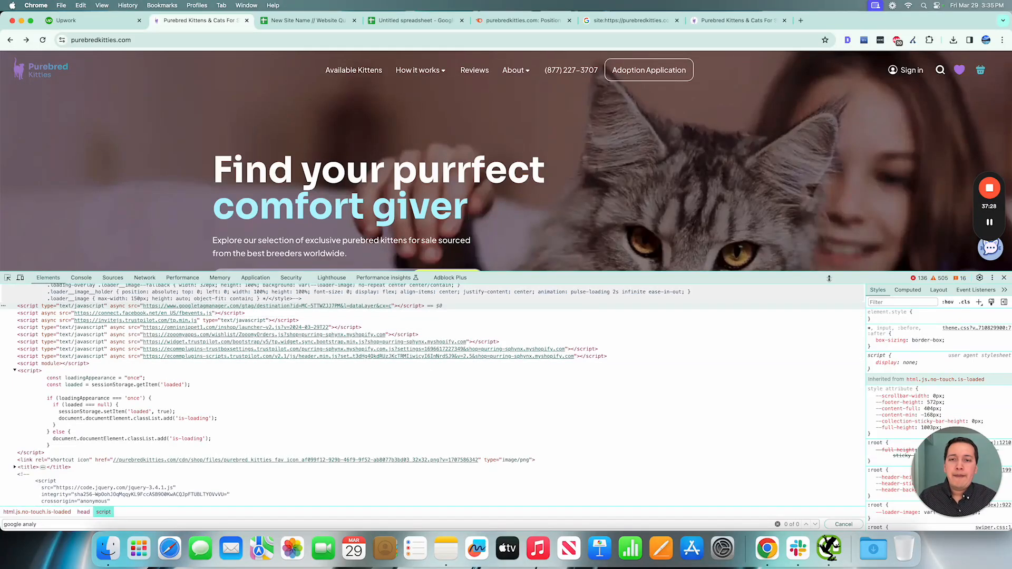
Close the code inspector and the Slack notification, and review the homepage's navigation, kitten listings and Popular breeds section.
click(1004, 277)
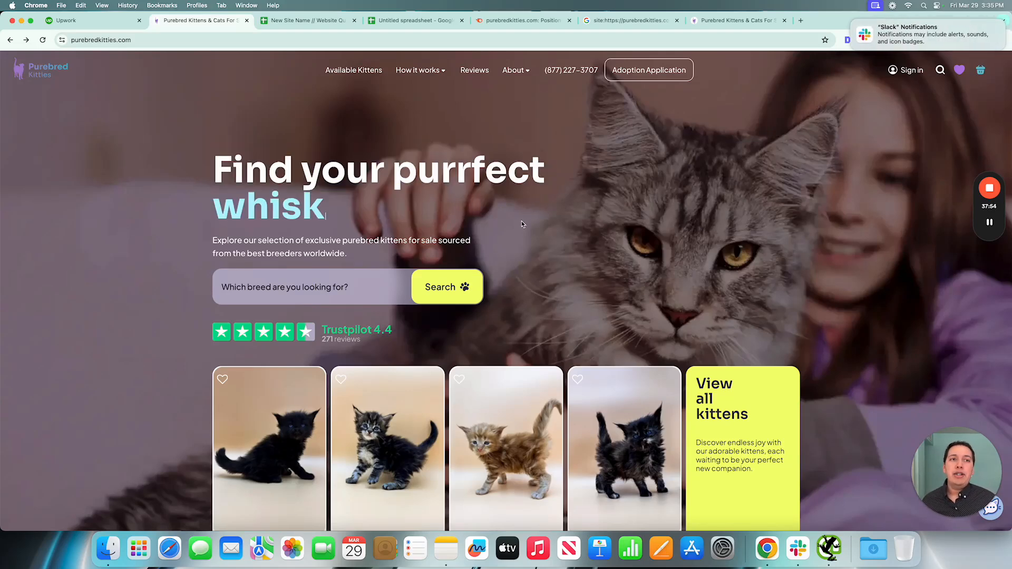
click(852, 22)
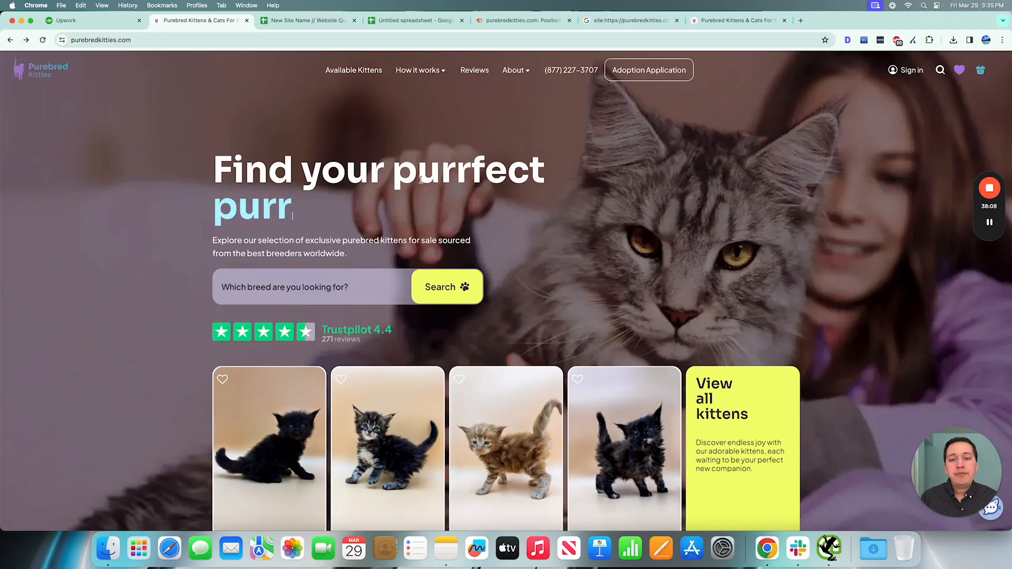
scroll(421, 180, down, 10)
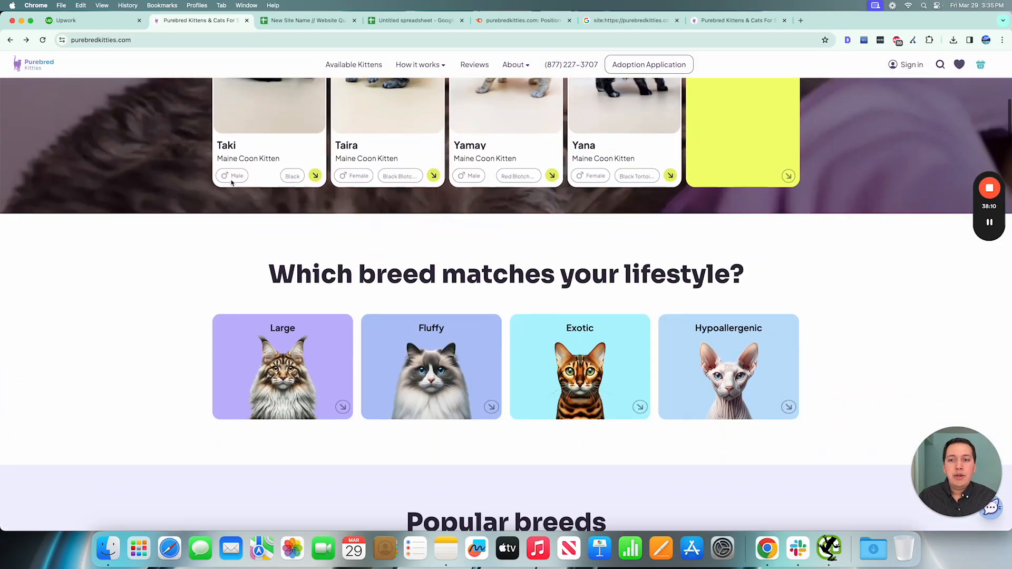
scroll(232, 183, up, 10)
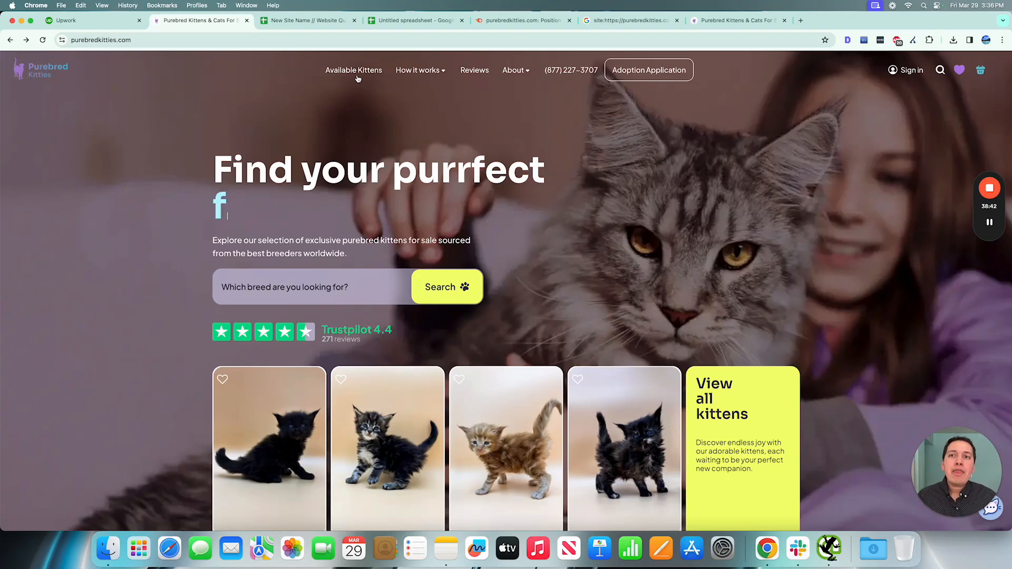
mouse_move(439, 71)
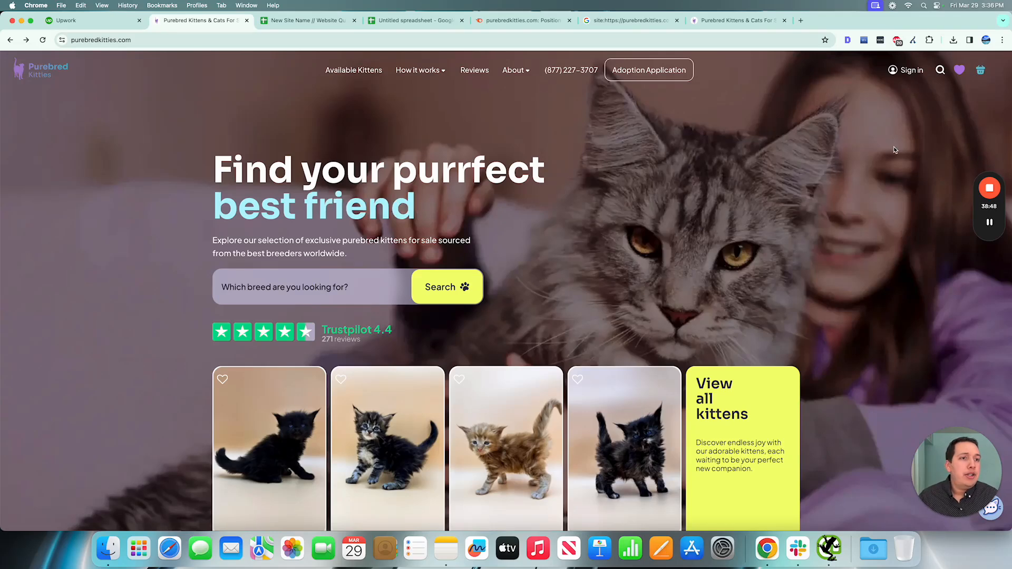
scroll(894, 149, down, 15)
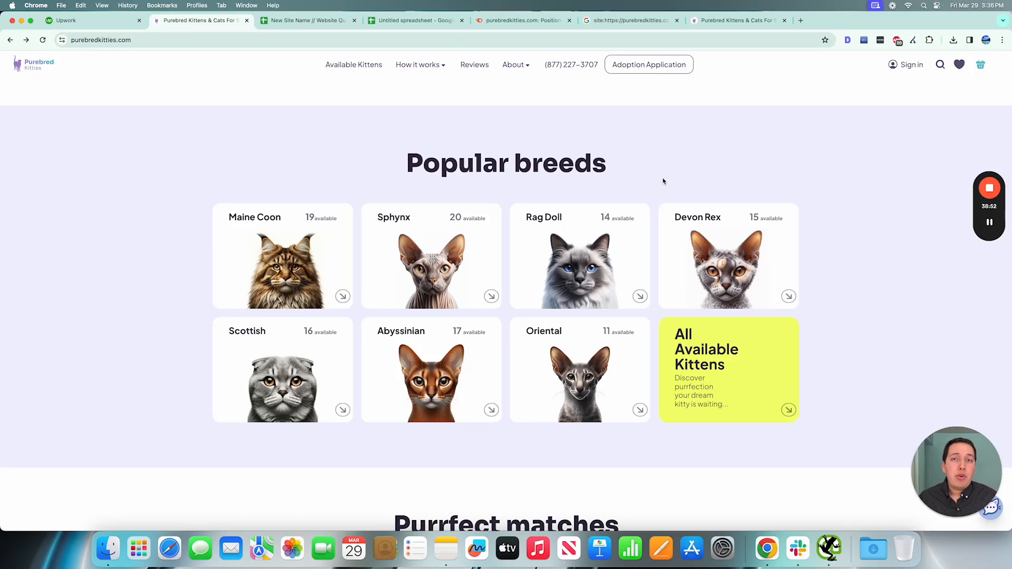
scroll(663, 181, up, 15)
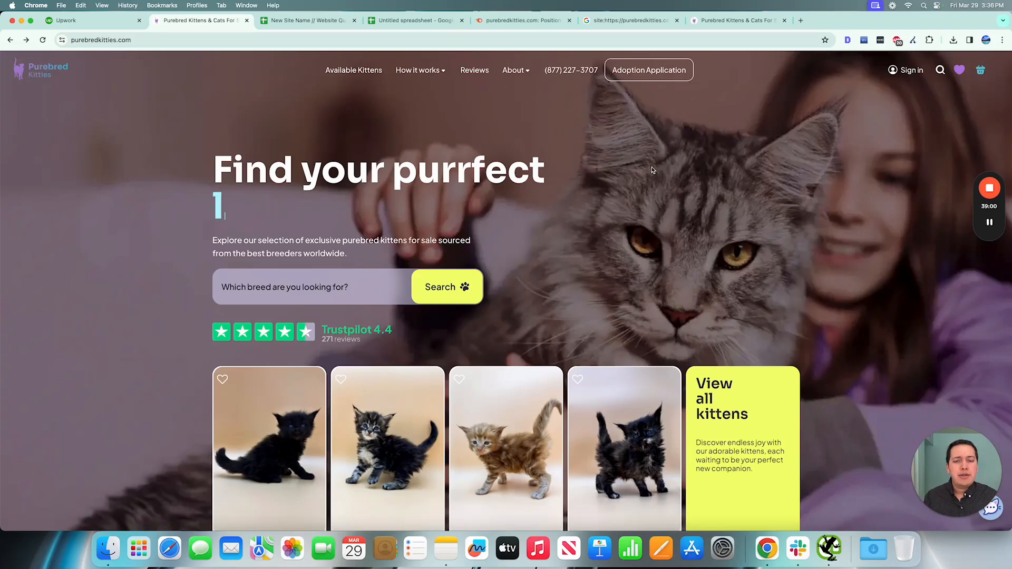
Examine the homepage's section headings from "Which breed matches your lifestyle?" down to "Pawsome reviews".
scroll(652, 169, down, 2)
scroll(653, 170, up, 2)
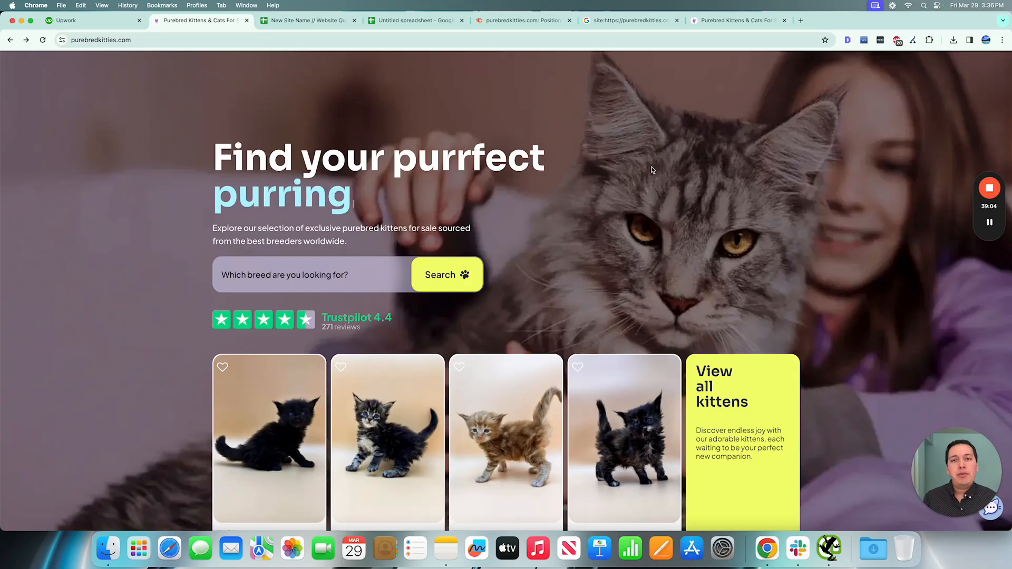
scroll(652, 170, down, 10)
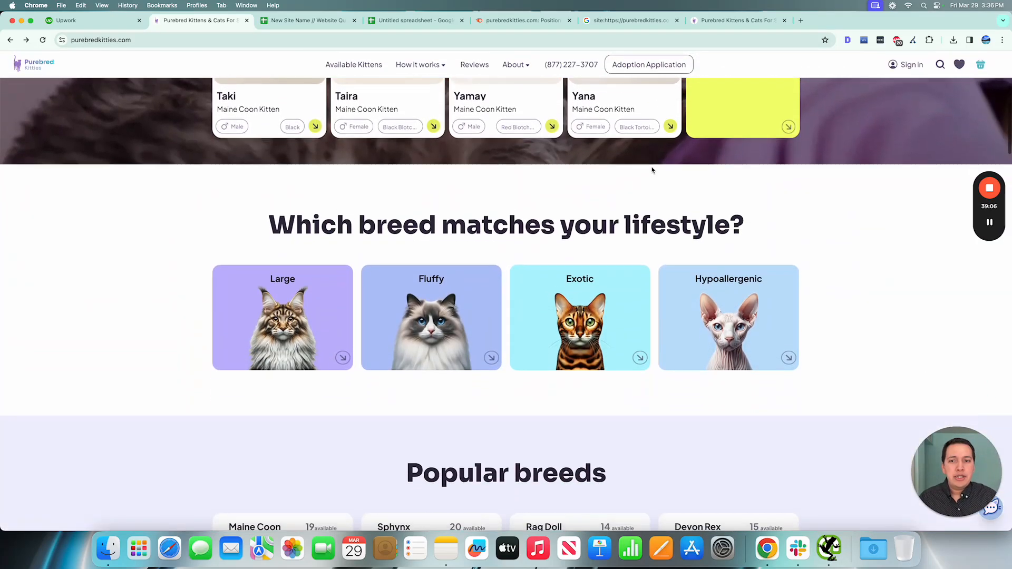
drag(268, 205, 897, 224)
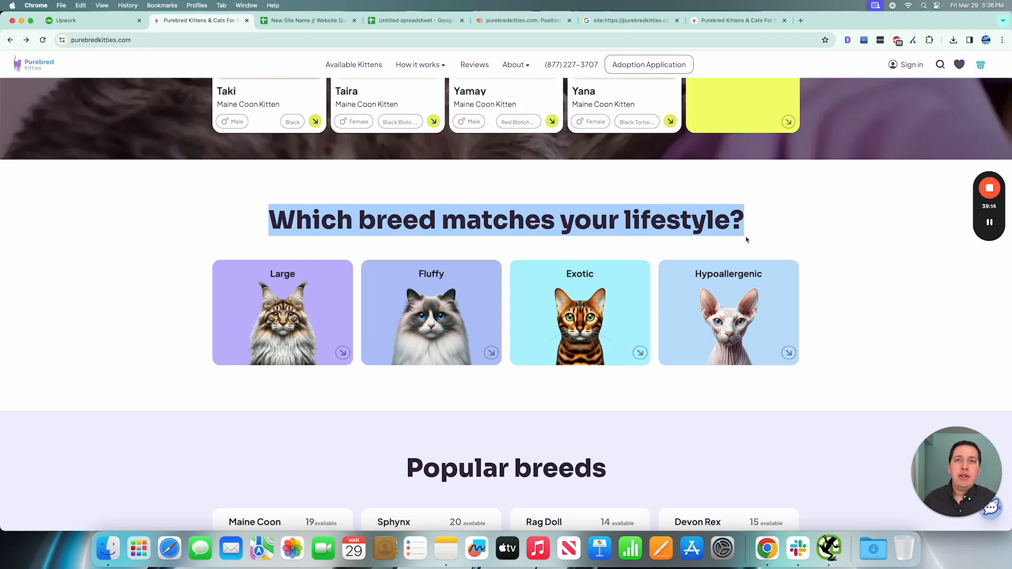
scroll(695, 224, down, 15)
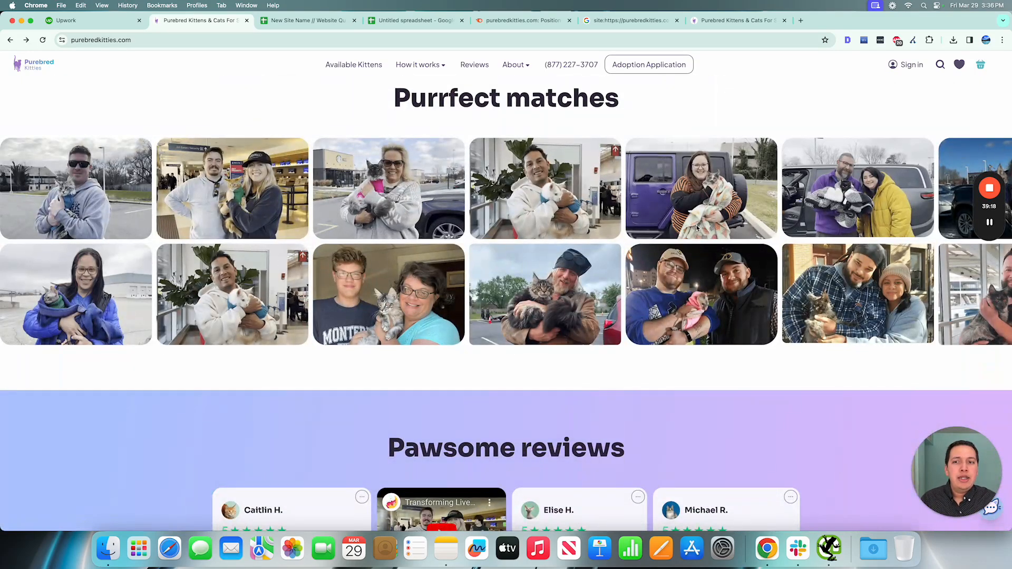
scroll(697, 228, up, 20)
Check the paused Screaming Frog crawl, and return to the URL spreadsheet in Chrome to review its status codes and Notes column.
click(819, 549)
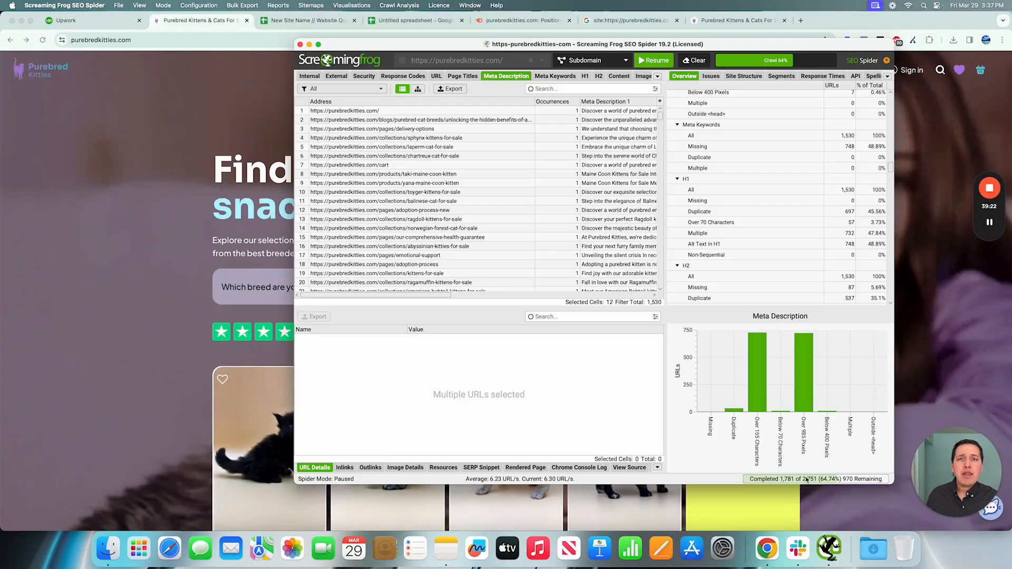
click(439, 22)
click(354, 150)
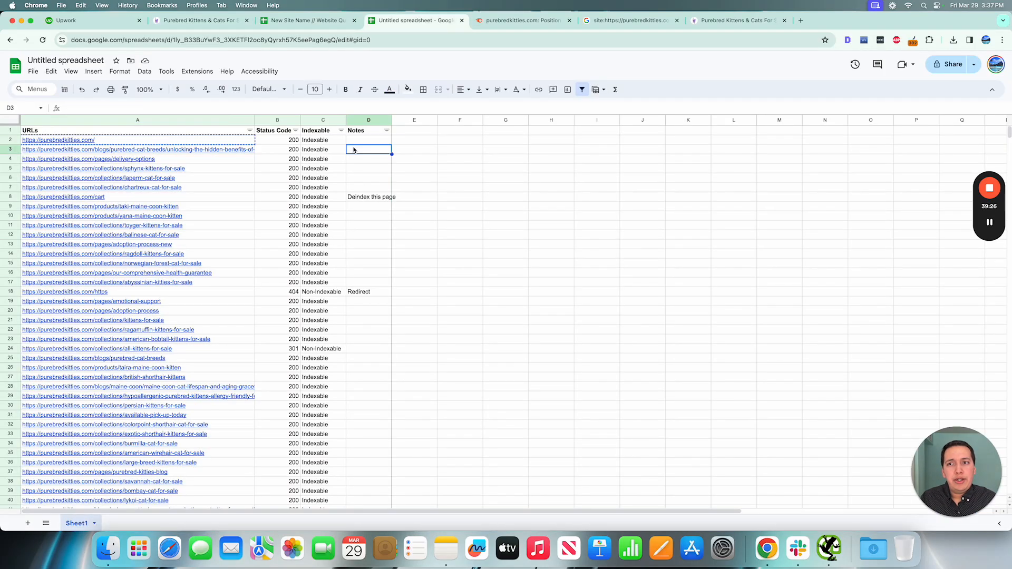
scroll(399, 208, down, 1)
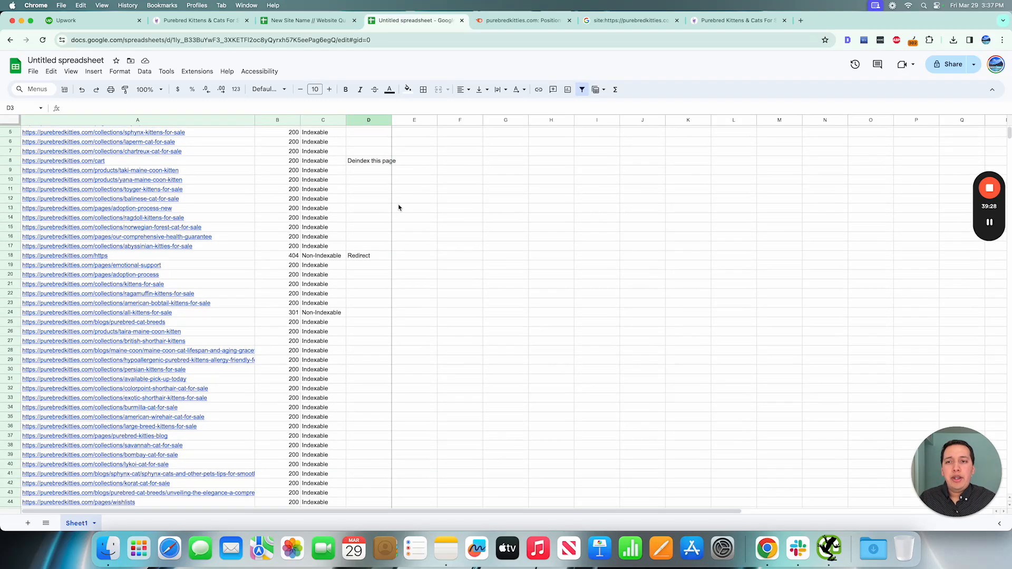
click(379, 239)
click(380, 415)
scroll(380, 420, down, 8)
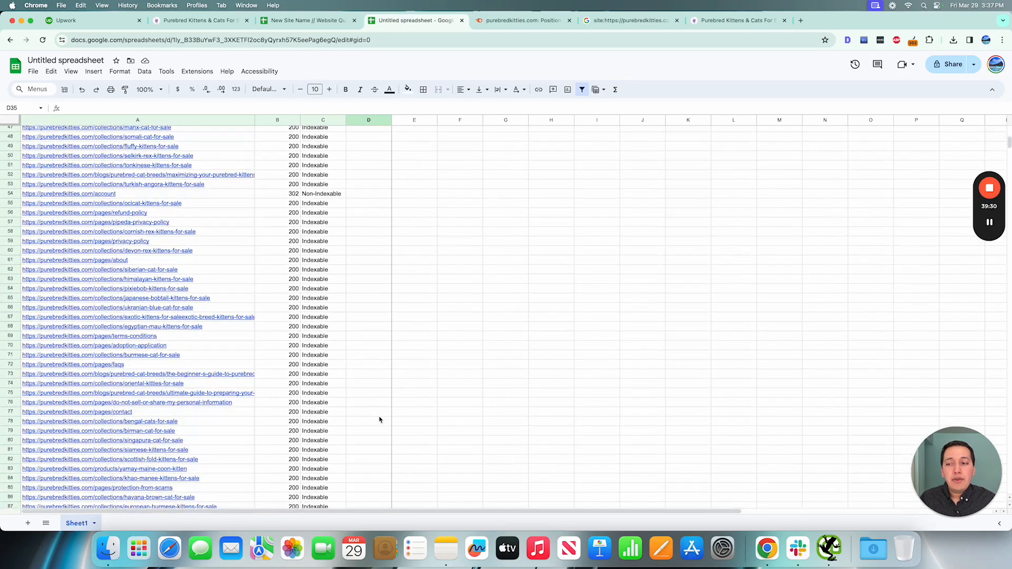
scroll(380, 416, up, 10)
click(362, 311)
scroll(361, 312, right, 1)
scroll(361, 311, left, 1)
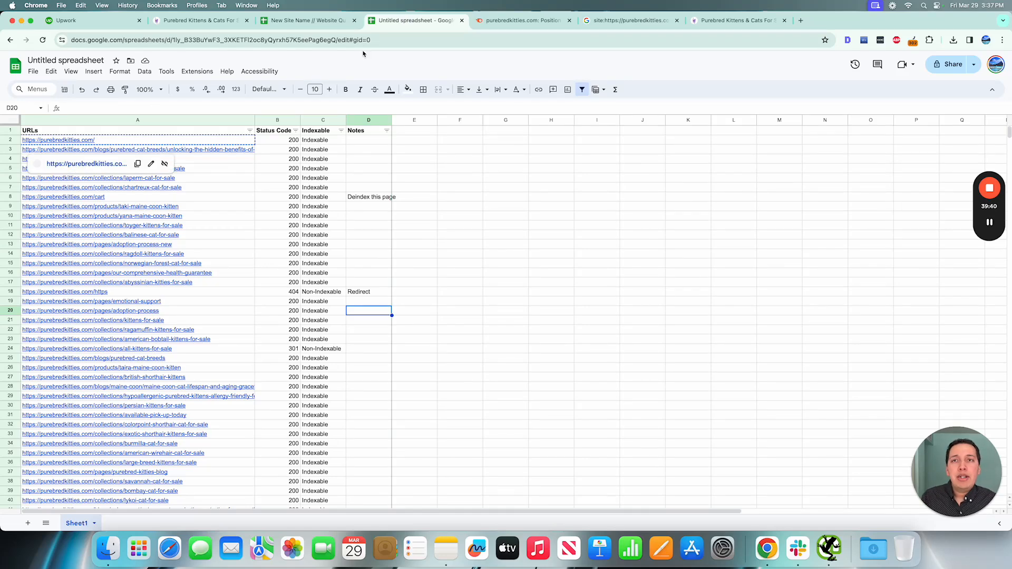
Open purebredkitties.com/robots.txt in the browser tab holding the second copy of the homepage.
click(734, 21)
click(456, 40)
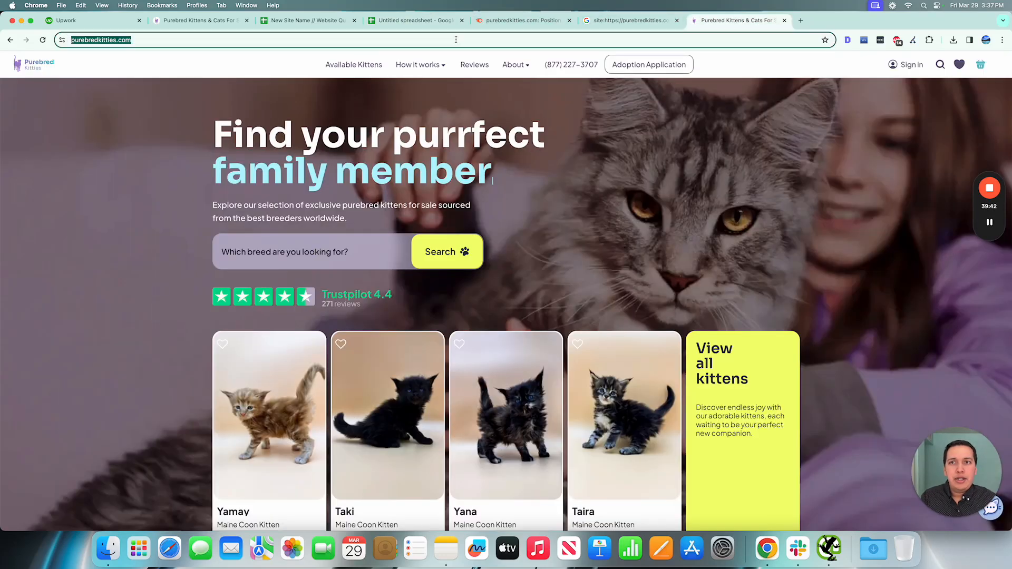
key(Right)
text(ro)
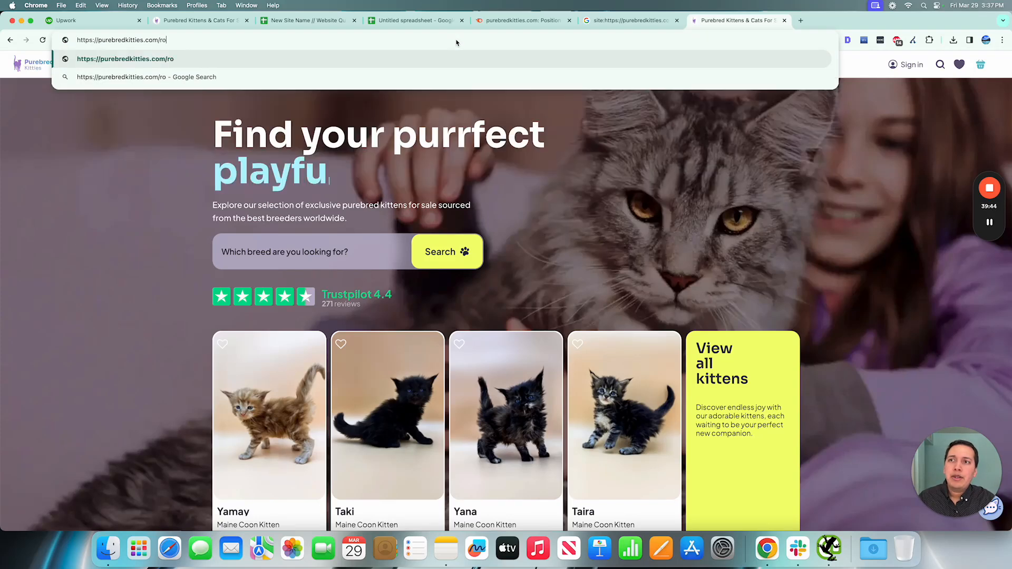
text(bots.txt)
key(Return)
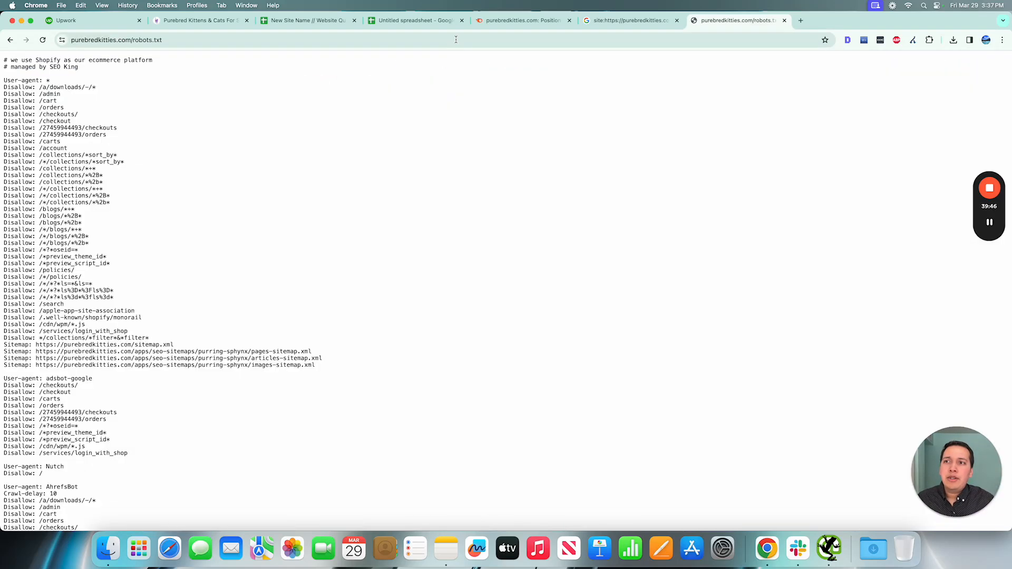
Highlight the Shopify comment in robots.txt and the rules for all user agents through the sitemap entries.
drag(39, 59, 265, 57)
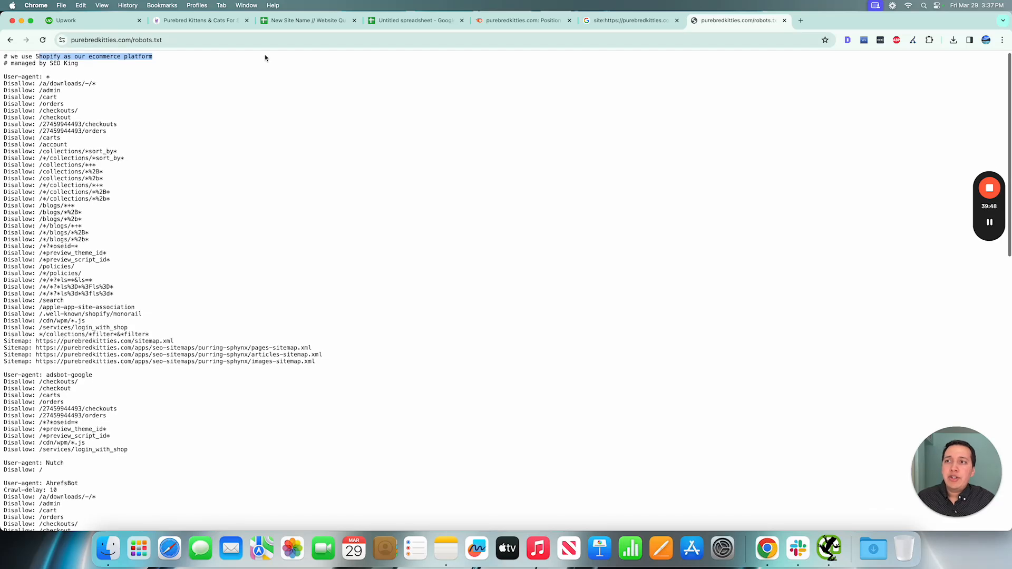
scroll(159, 202, down, 1)
scroll(201, 344, up, 1)
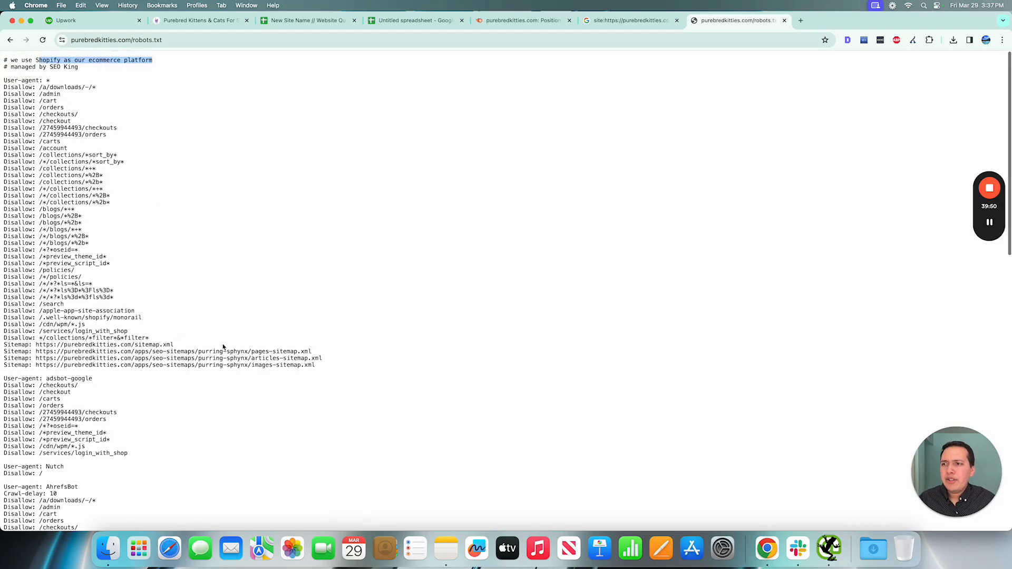
shift+click(291, 370)
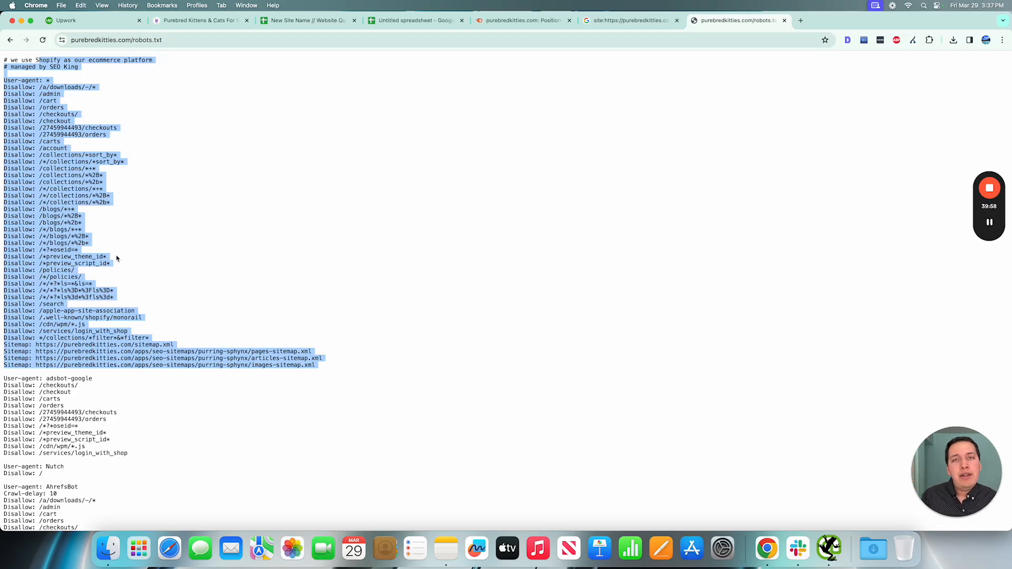
Review the robots.txt rules for adsbot-google, Nutch, AhrefsBot and AhrefsSiteAudit, highlighting the adsbot-google block and the Nutch name.
scroll(117, 258, down, 5)
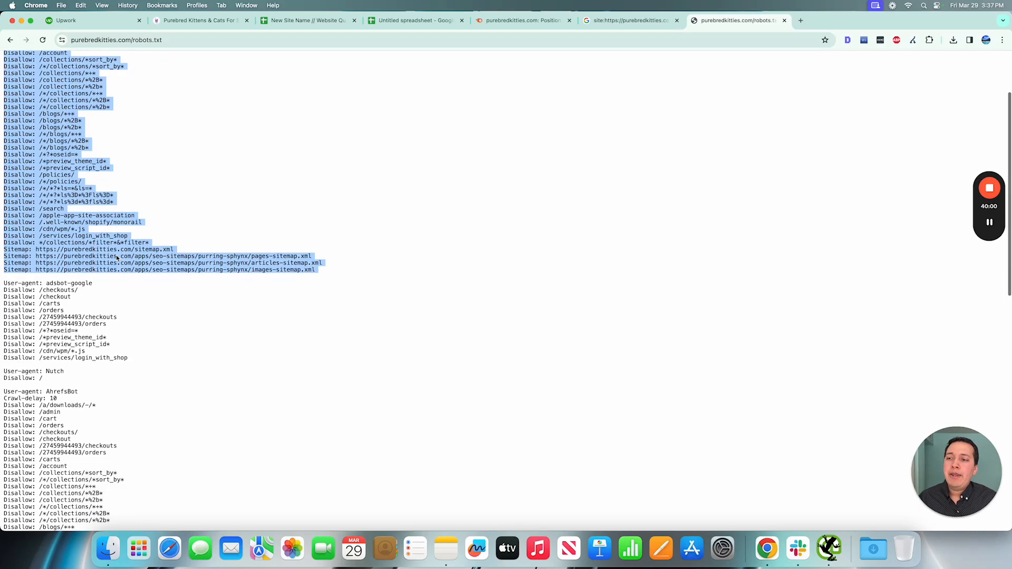
drag(21, 244, 133, 325)
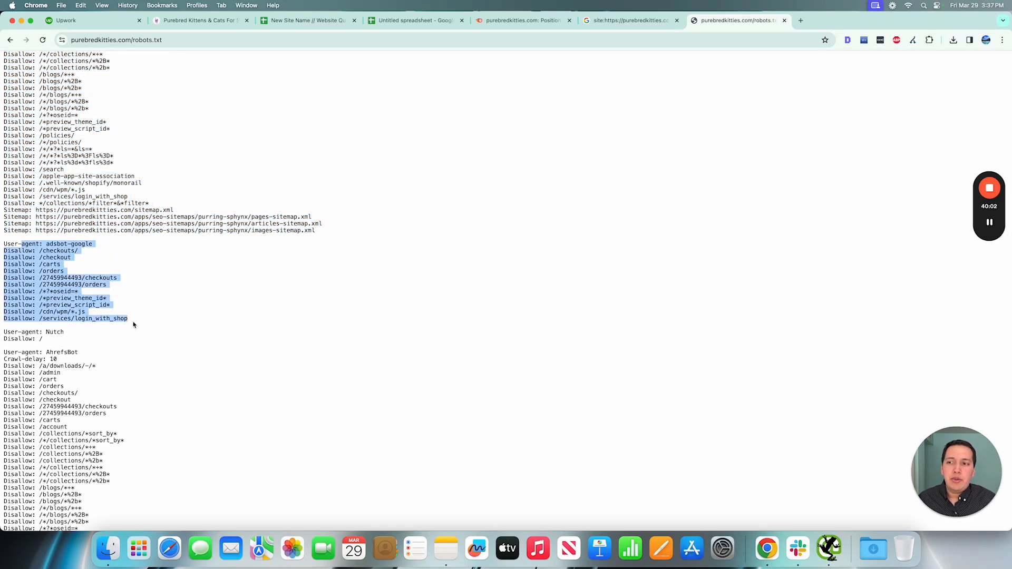
click(134, 321)
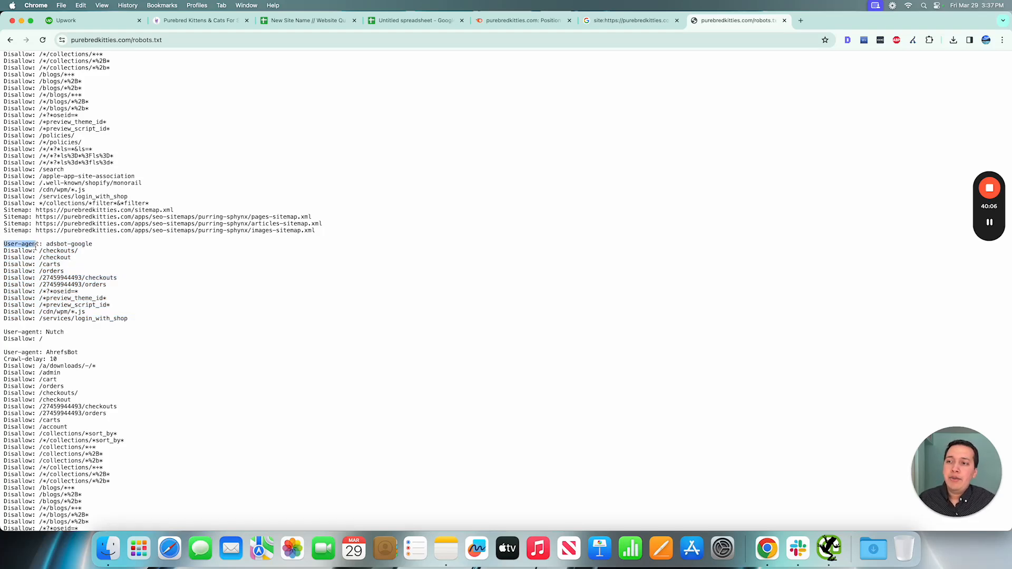
drag(36, 245, 95, 245)
scroll(47, 152, down, 5)
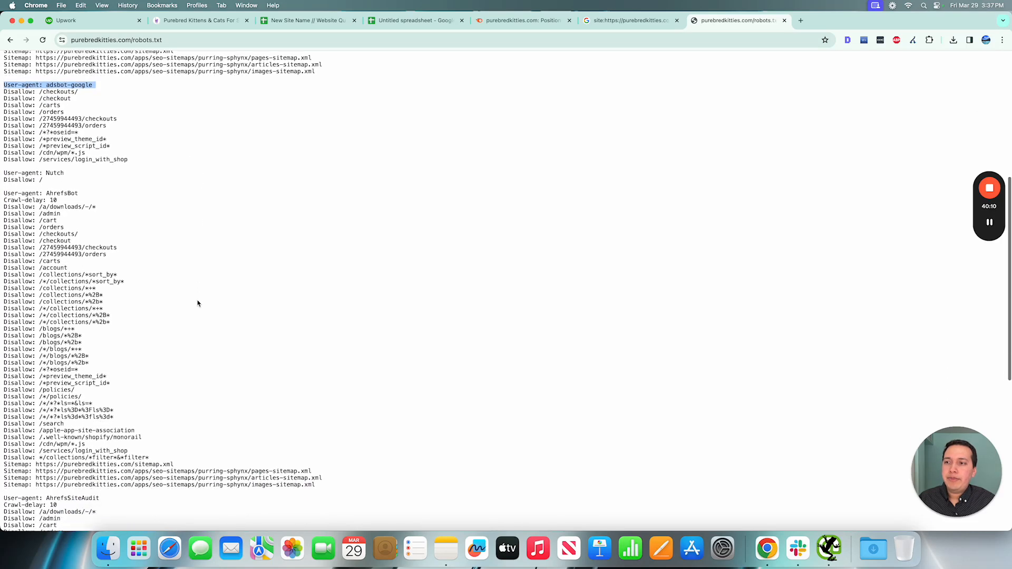
drag(44, 140, 63, 139)
scroll(190, 298, down, 10)
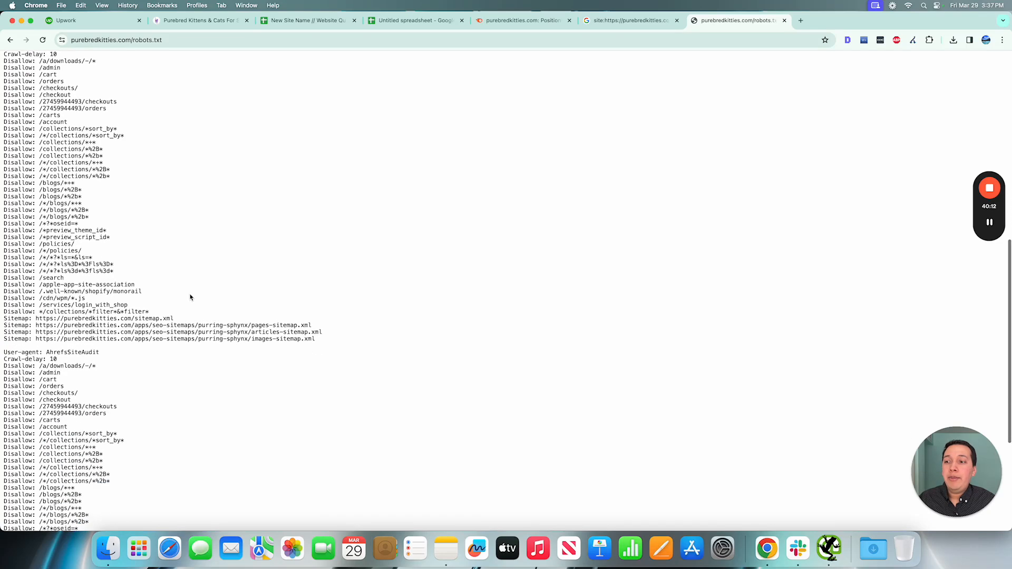
scroll(141, 268, up, 20)
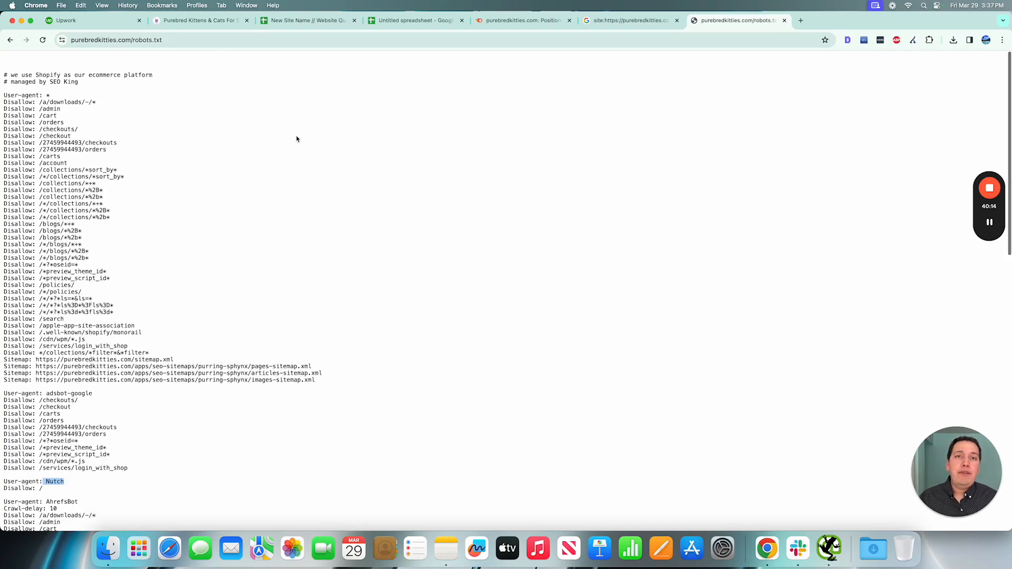
click(343, 40)
click(343, 42)
key(BackSpace)
key(BackSpace)
key(BackSpace)
key(BackSpace)
key(BackSpace)
key(BackSpace)
key(BackSpace)
key(BackSpace)
key(BackSpace)
key(BackSpace)
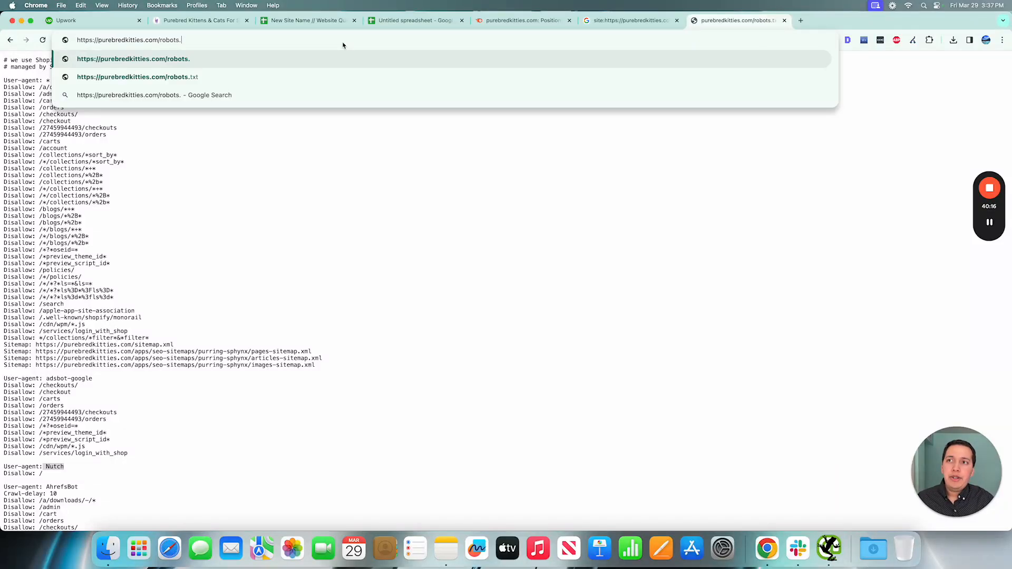
click(296, 334)
Examine the sitemap URLs declared in robots.txt, including sitemap.xml and the pages, articles and images sitemaps.
scroll(297, 334, down, 15)
scroll(297, 334, up, 1)
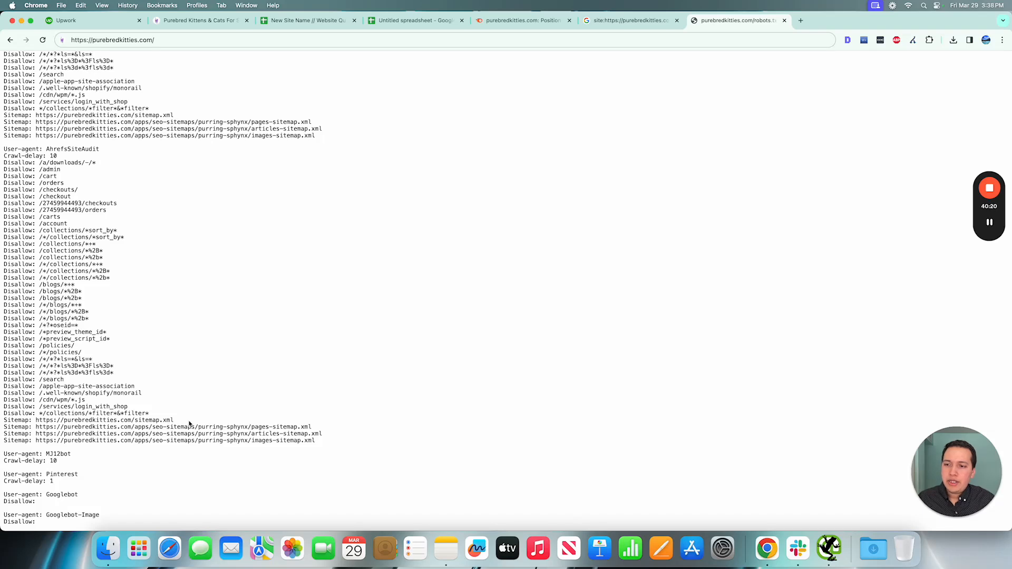
drag(184, 422, 36, 419)
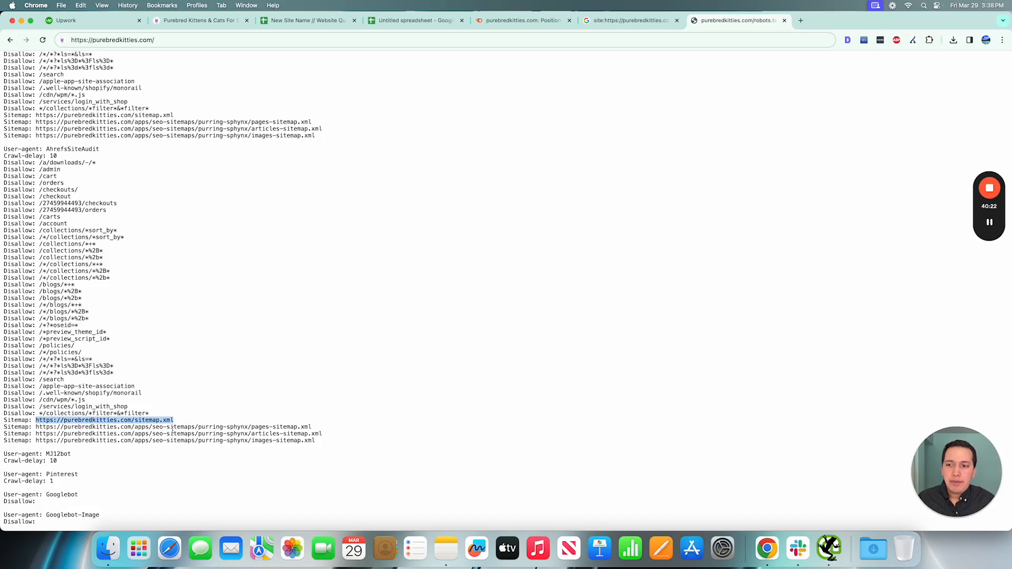
shift+click(334, 441)
click(333, 441)
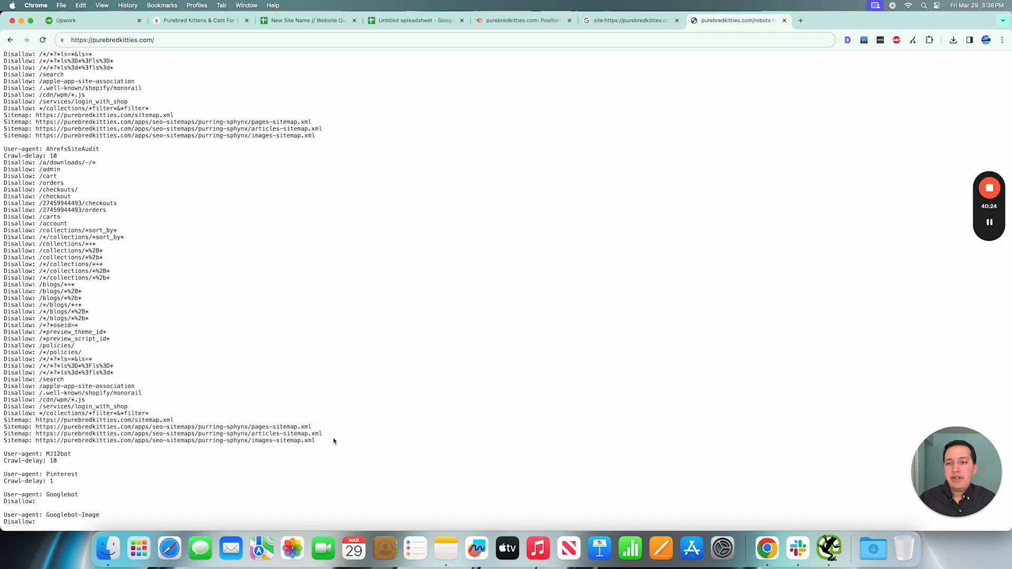
scroll(334, 441, up, 15)
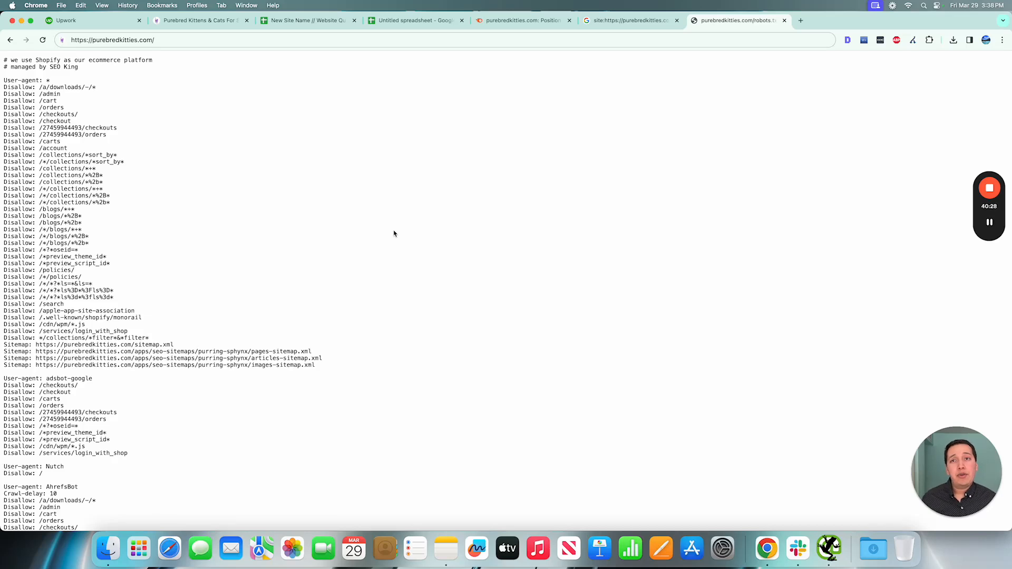
scroll(286, 330, down, 3)
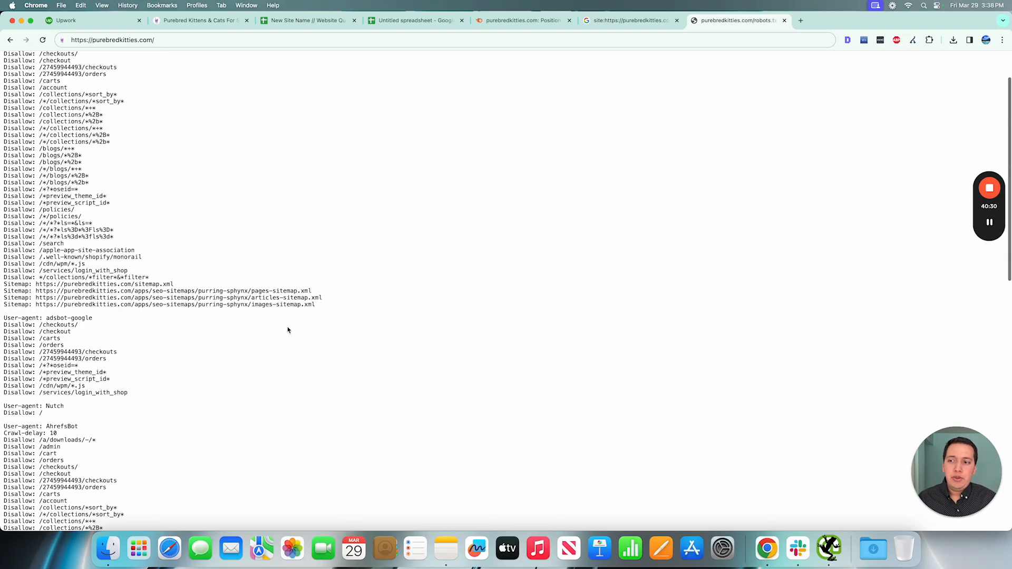
scroll(287, 330, up, 3)
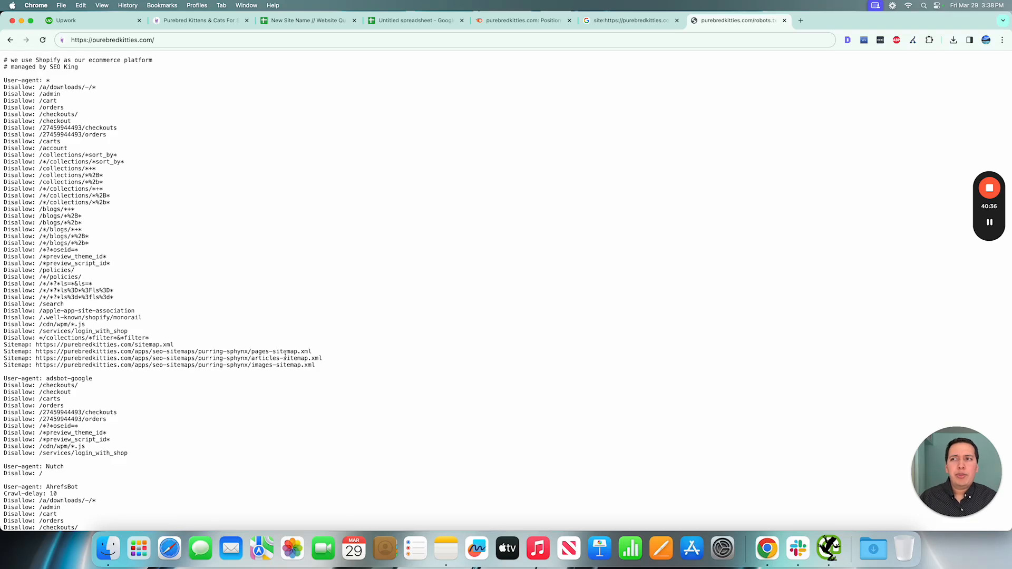
Highlight the opening comment lines of robots.txt and the rules from the all-agents block through the adsbot-google block.
drag(3, 64, 201, 127)
click(256, 122)
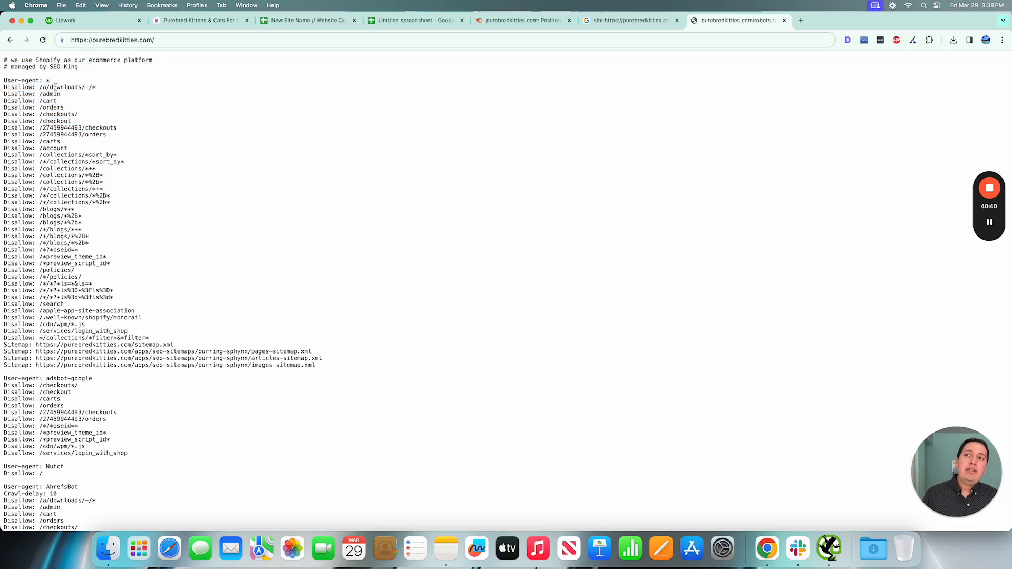
drag(3, 77, 377, 452)
click(385, 446)
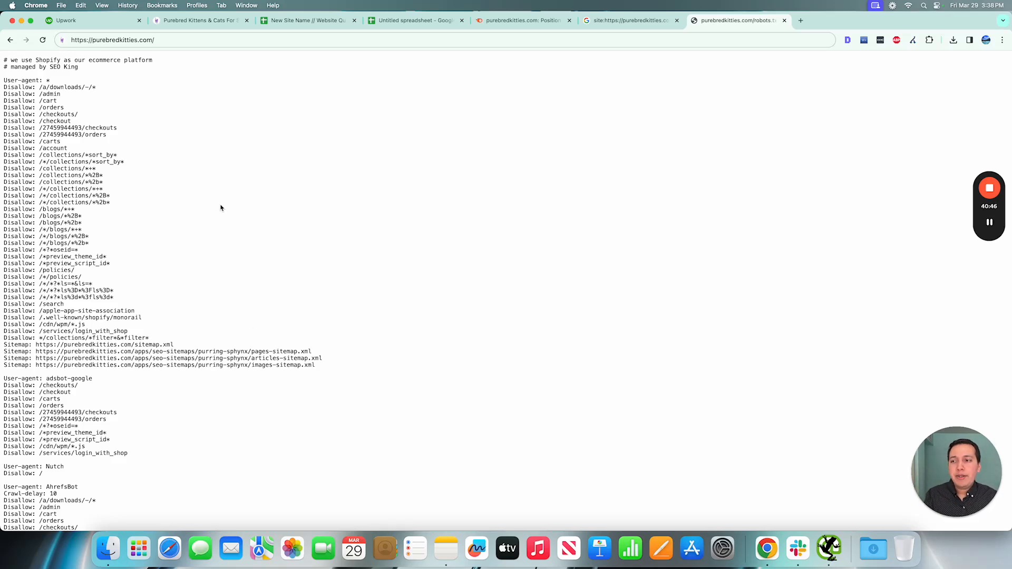
scroll(221, 208, down, 3)
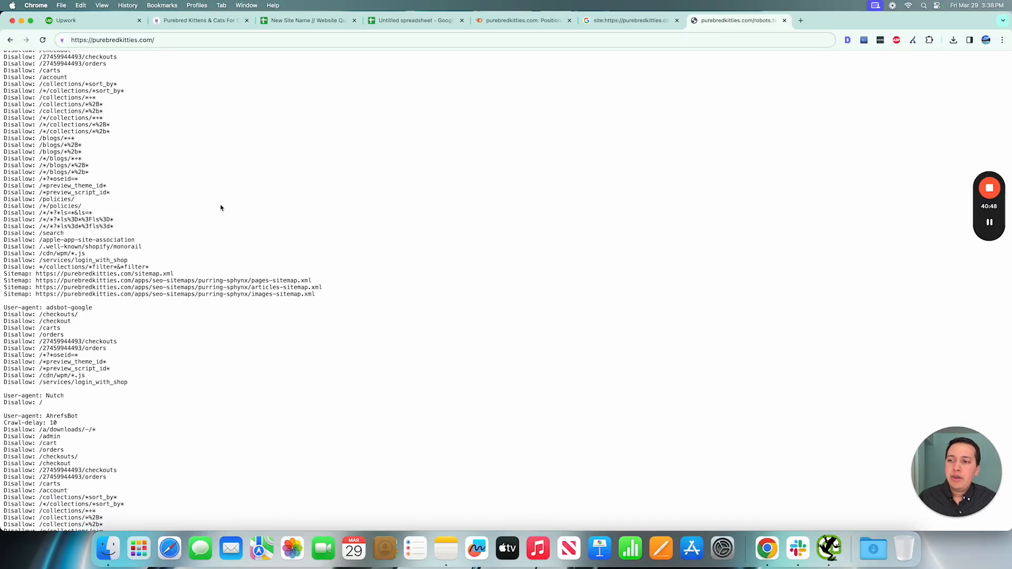
scroll(221, 207, up, 3)
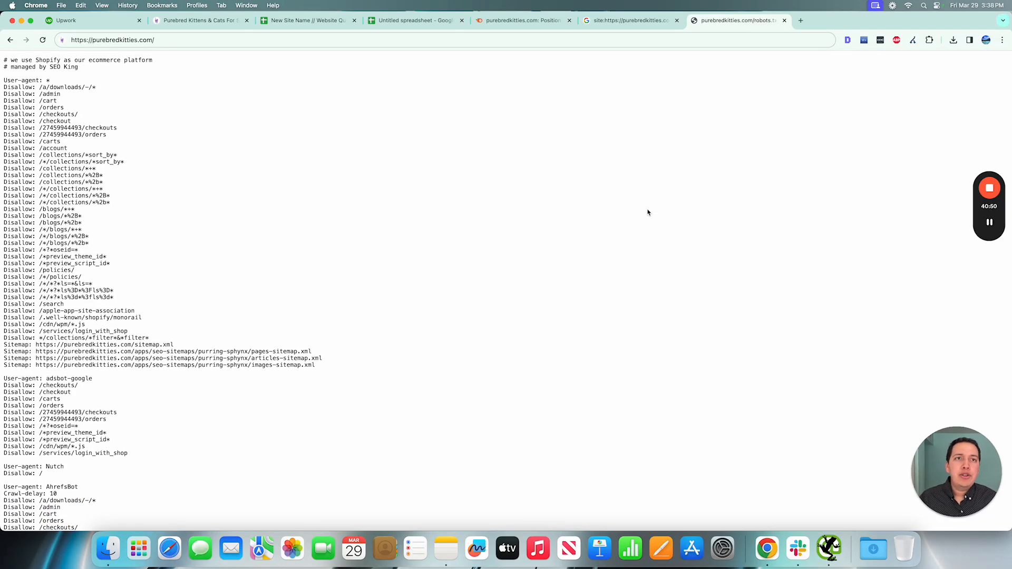
Close the robots.txt page, return to the Semrush organic positions report and sort its keywords by search volume, highest first.
key(super+w)
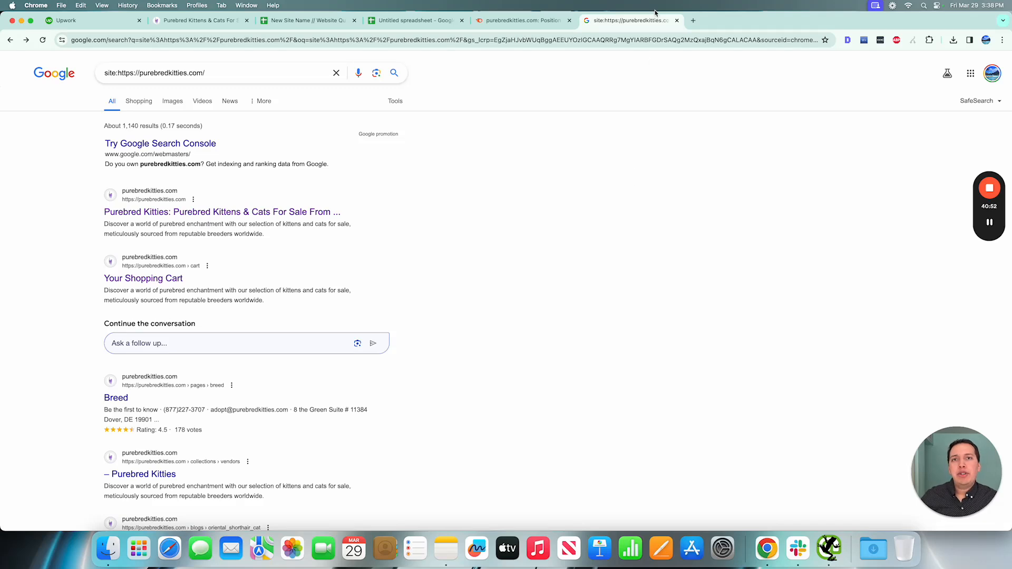
click(527, 20)
scroll(534, 295, down, 3)
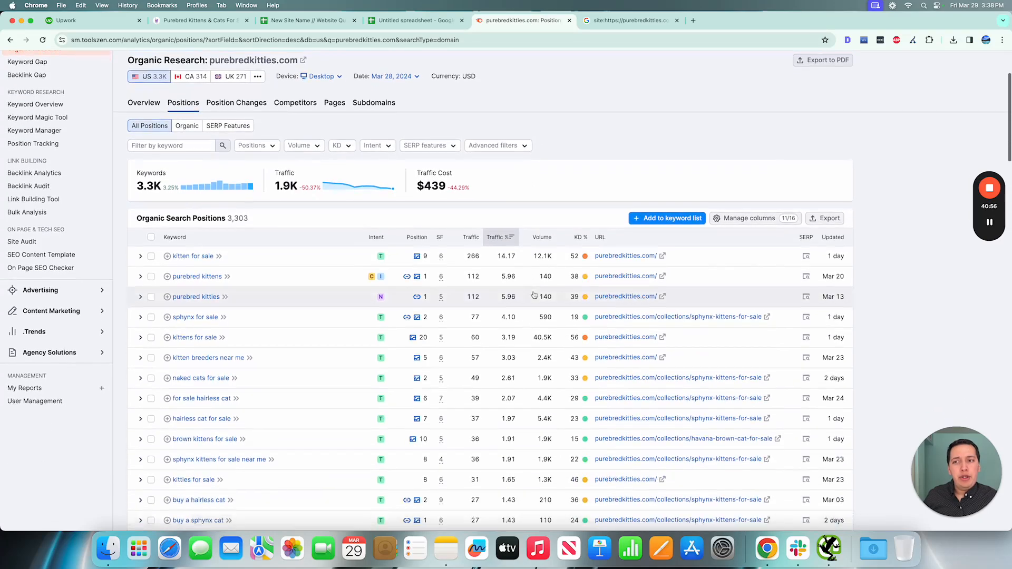
scroll(534, 295, up, 2)
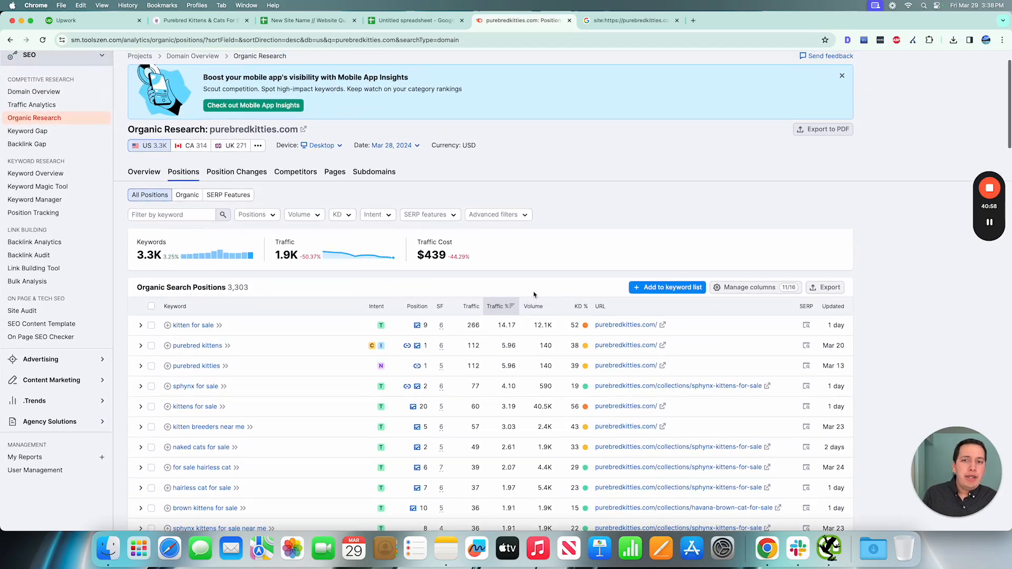
scroll(534, 296, down, 2)
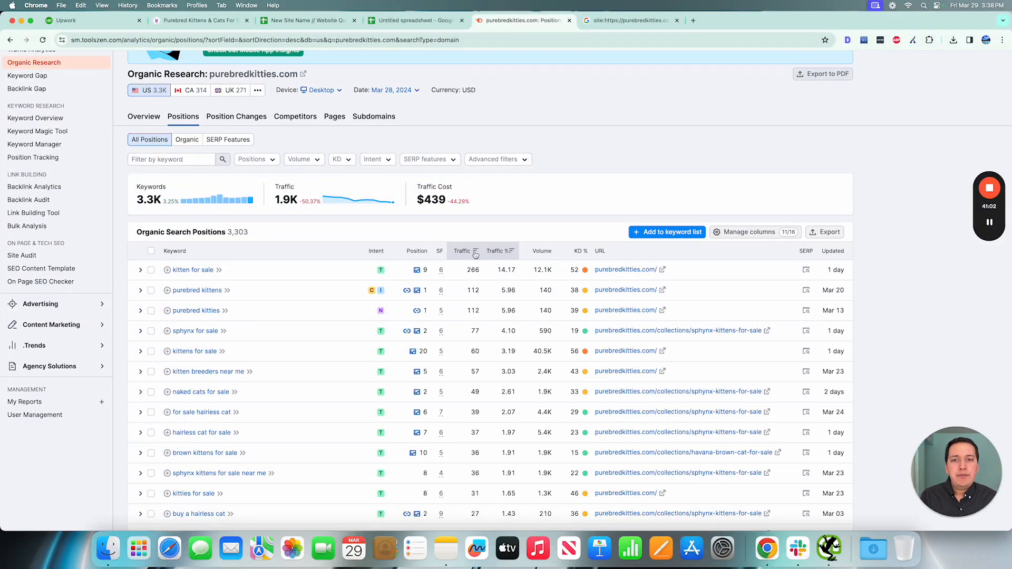
click(539, 251)
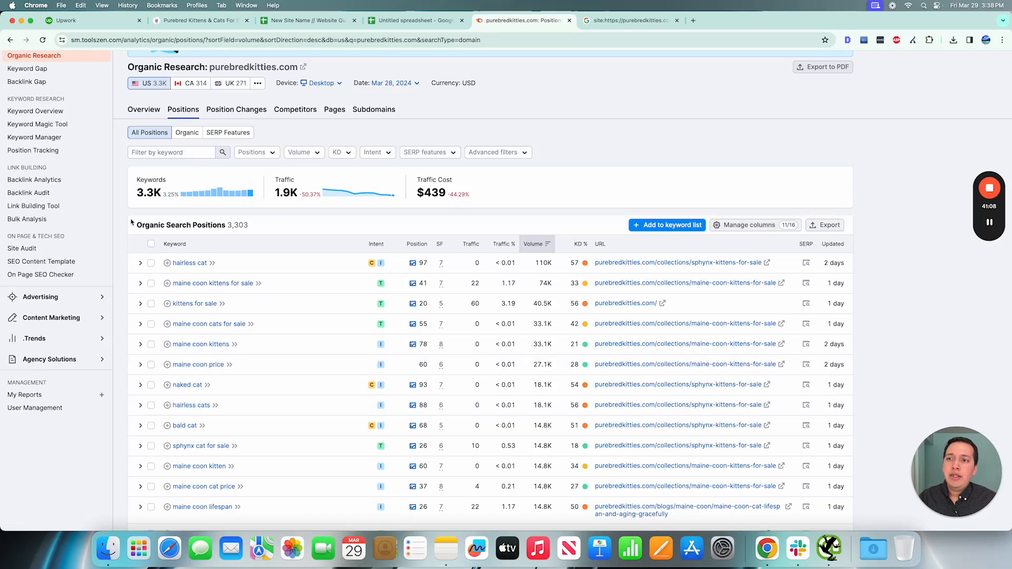
Examine the highest-volume keywords under Organic Search Positions, comparing the hairless cat and maine coon terms with their positions and ranking URLs.
drag(131, 222, 270, 225)
click(504, 244)
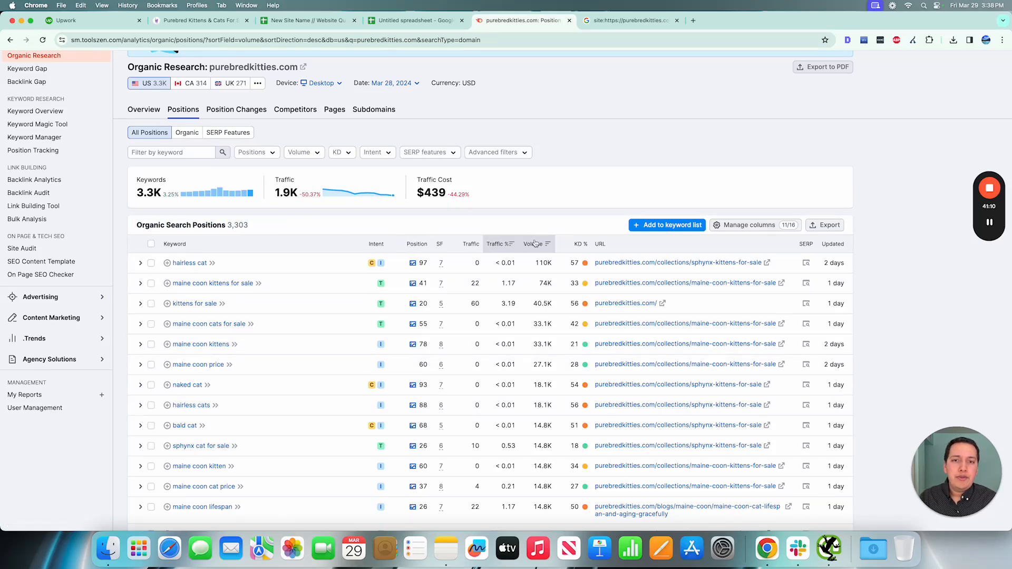
scroll(318, 279, down, 1)
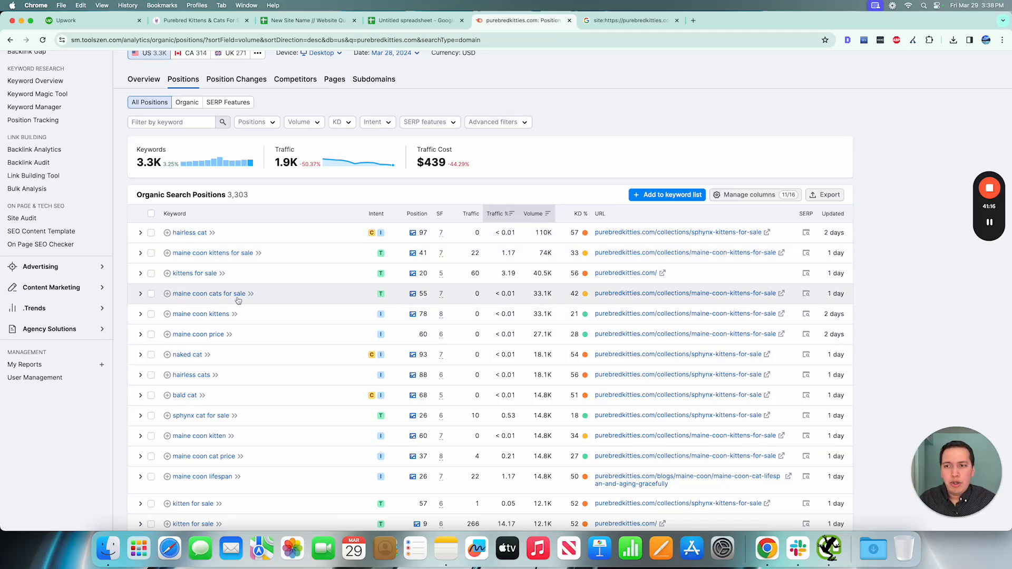
scroll(239, 301, down, 1)
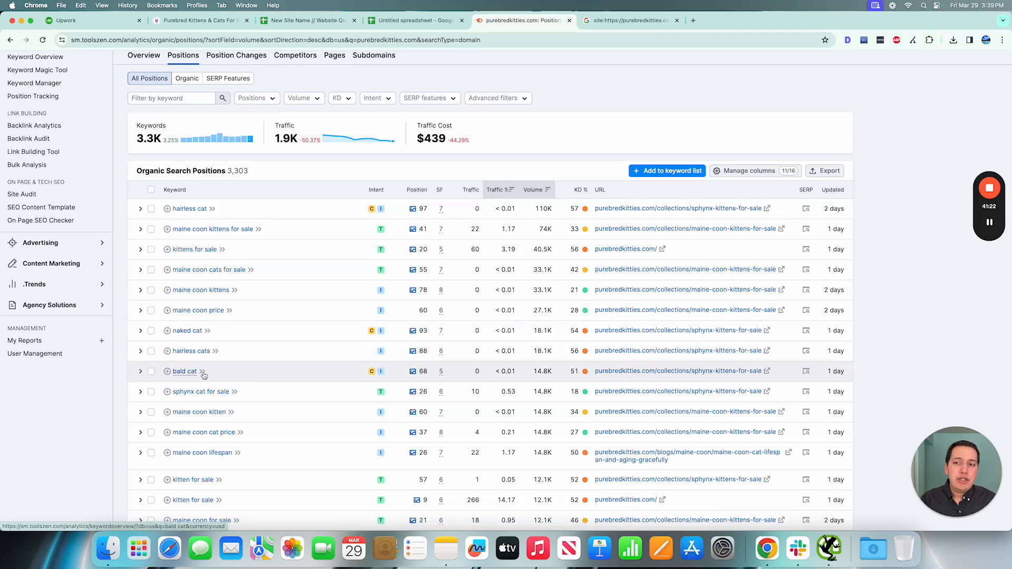
scroll(755, 377, down, 5)
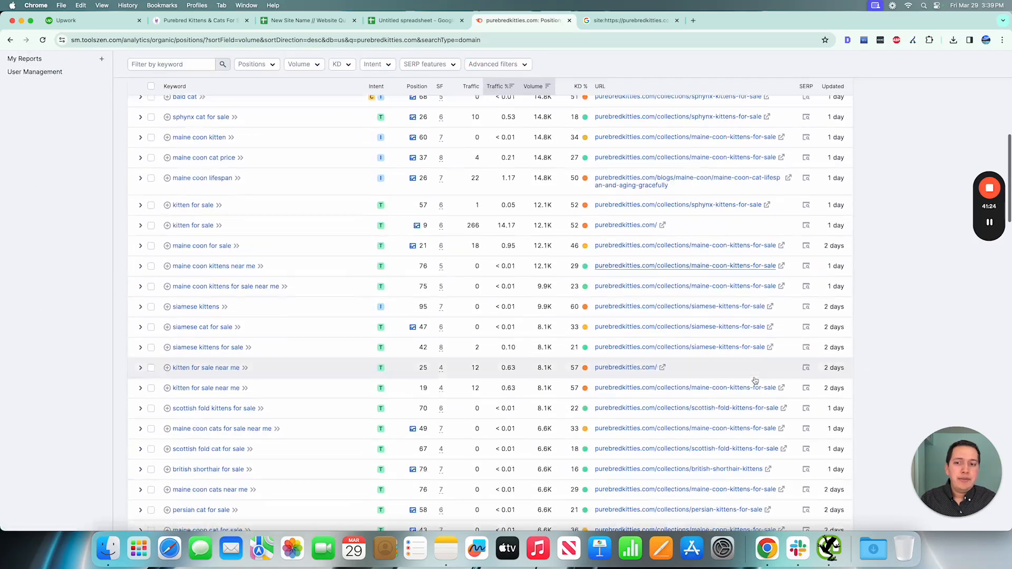
scroll(378, 287, up, 5)
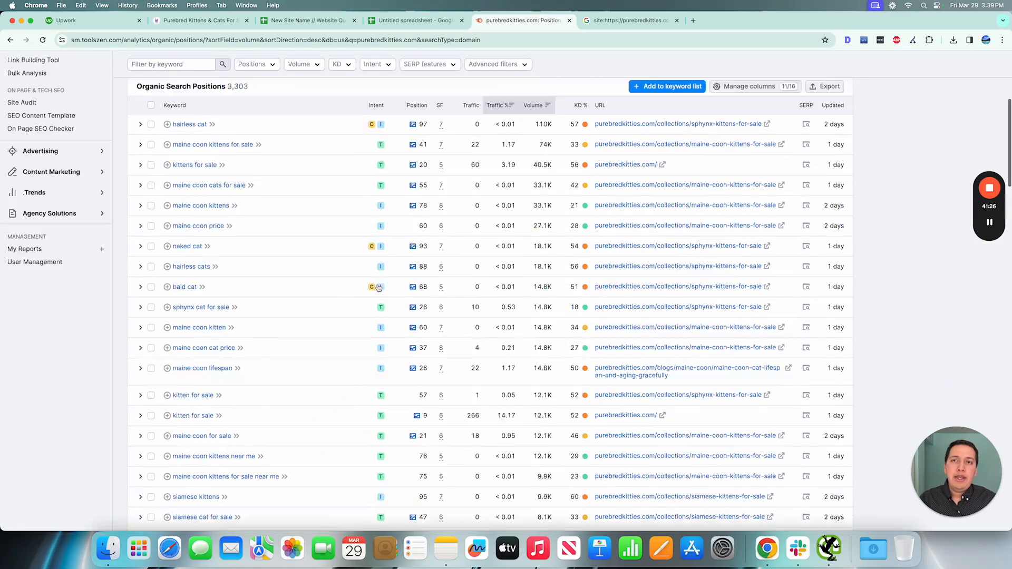
scroll(378, 287, up, 5)
scroll(382, 253, down, 3)
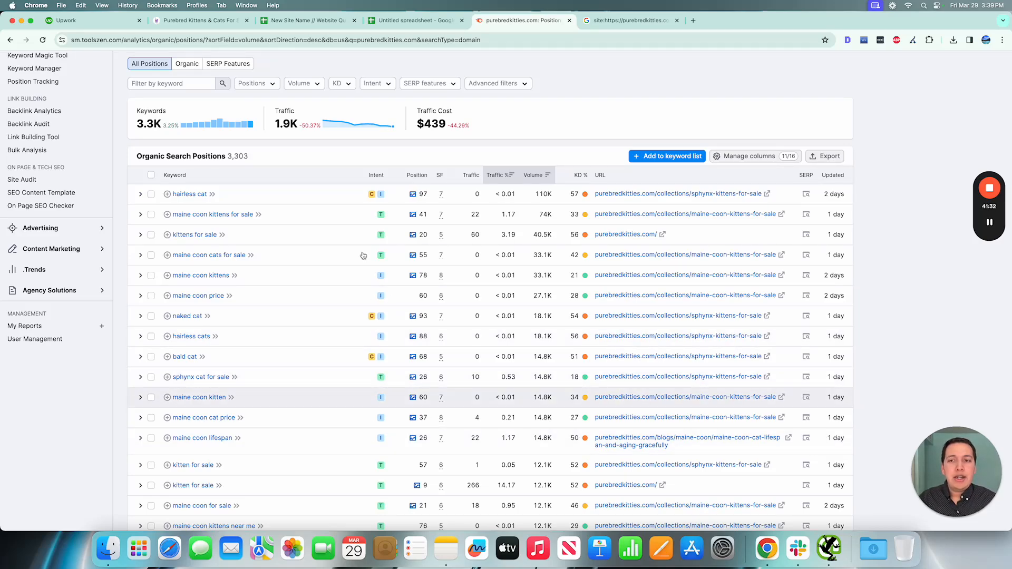
Review the volume-sorted keywords further down the list, including the siamese, scottish fold, british shorthair and persian terms and their collection URLs.
scroll(603, 255, down, 15)
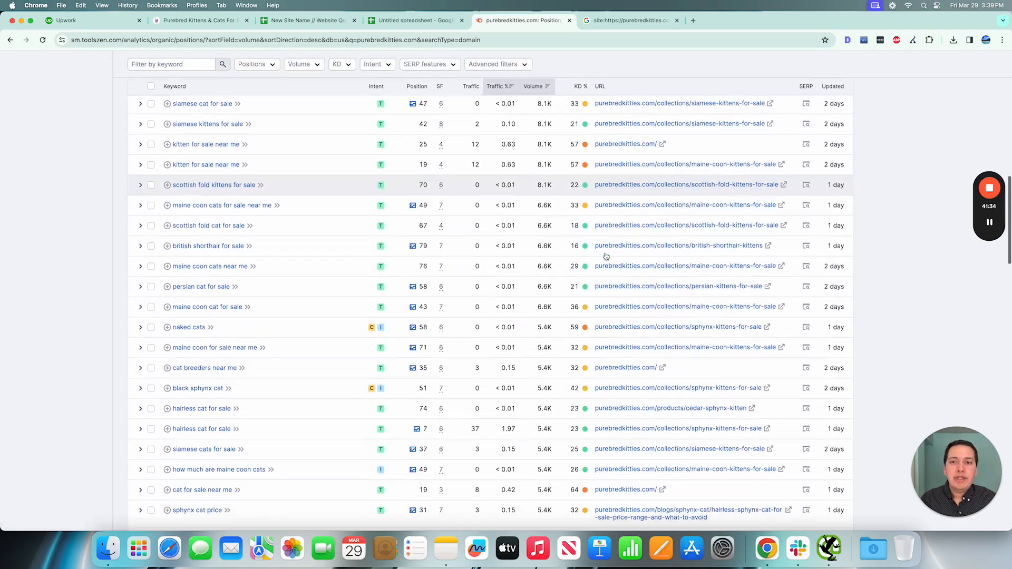
scroll(607, 256, down, 15)
scroll(606, 256, up, 20)
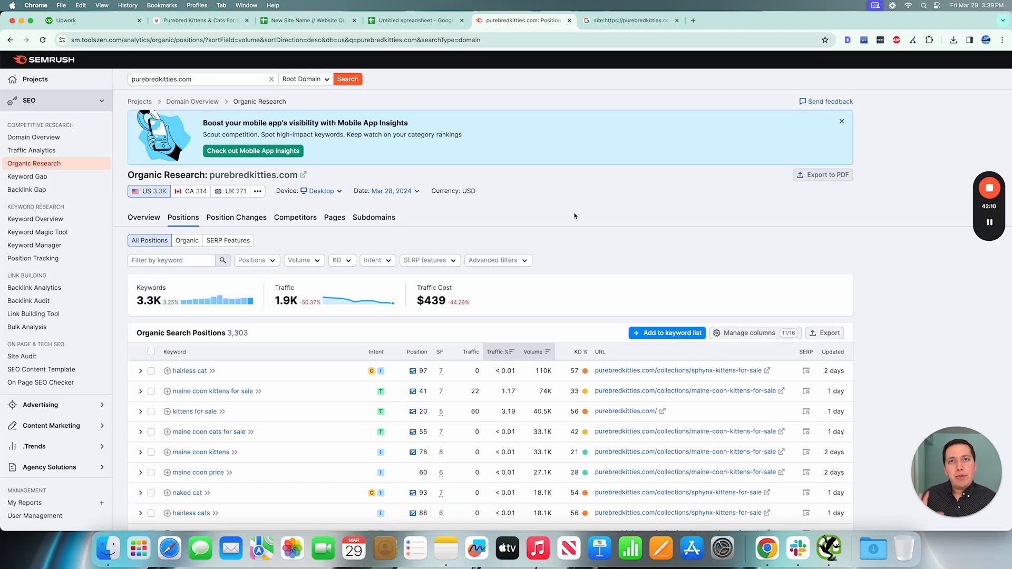
scroll(575, 216, down, 5)
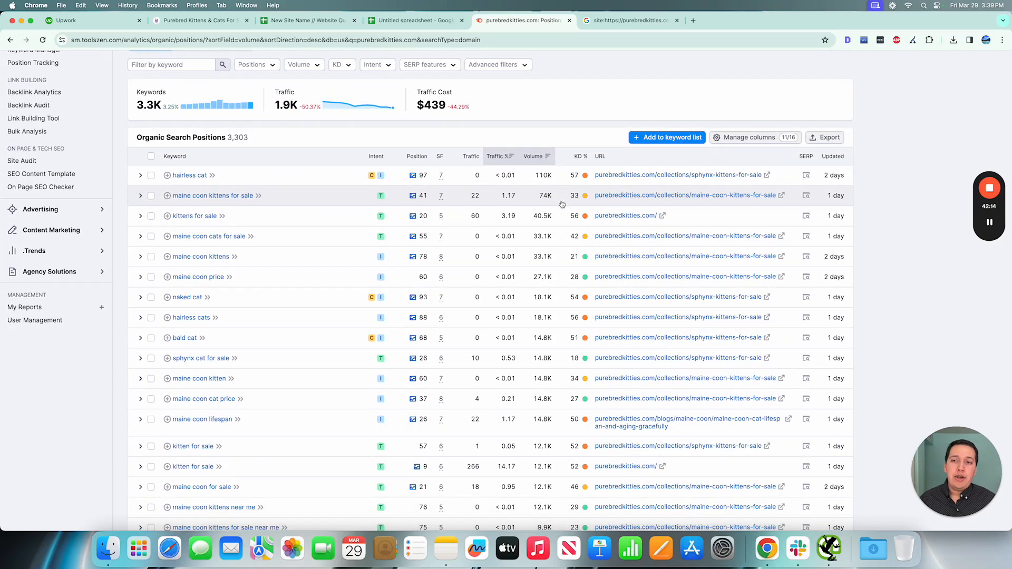
scroll(562, 204, down, 10)
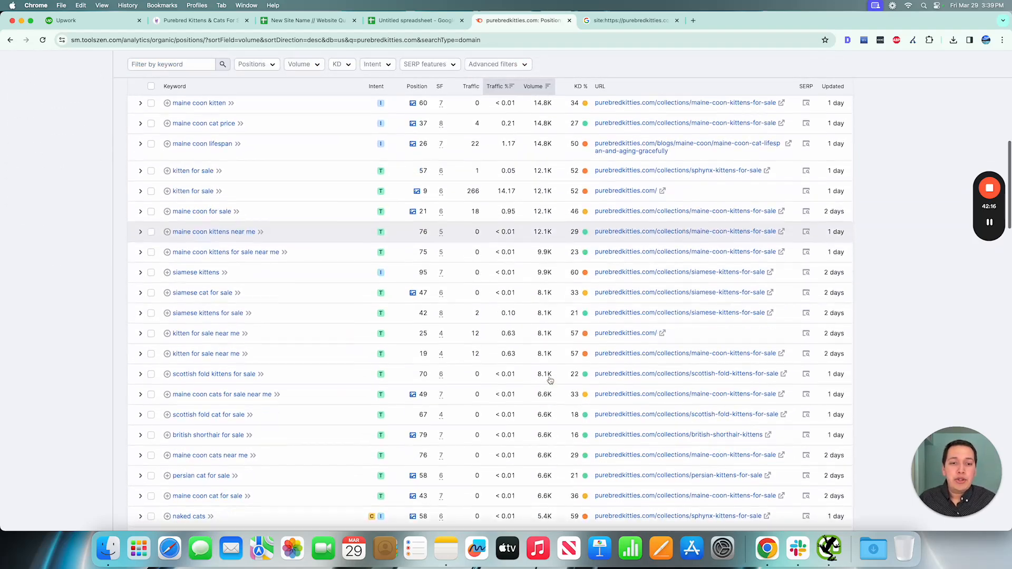
scroll(549, 380, down, 3)
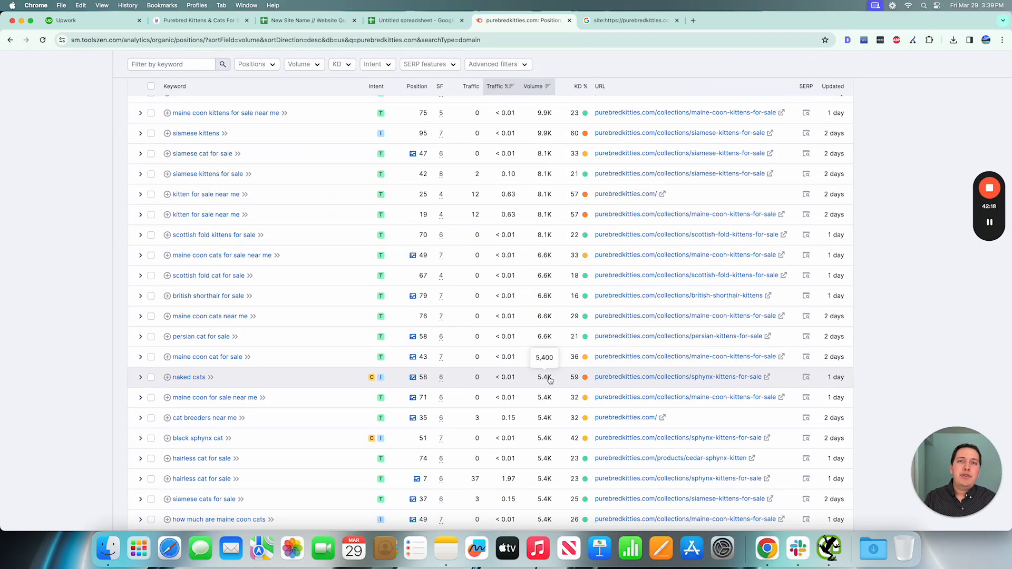